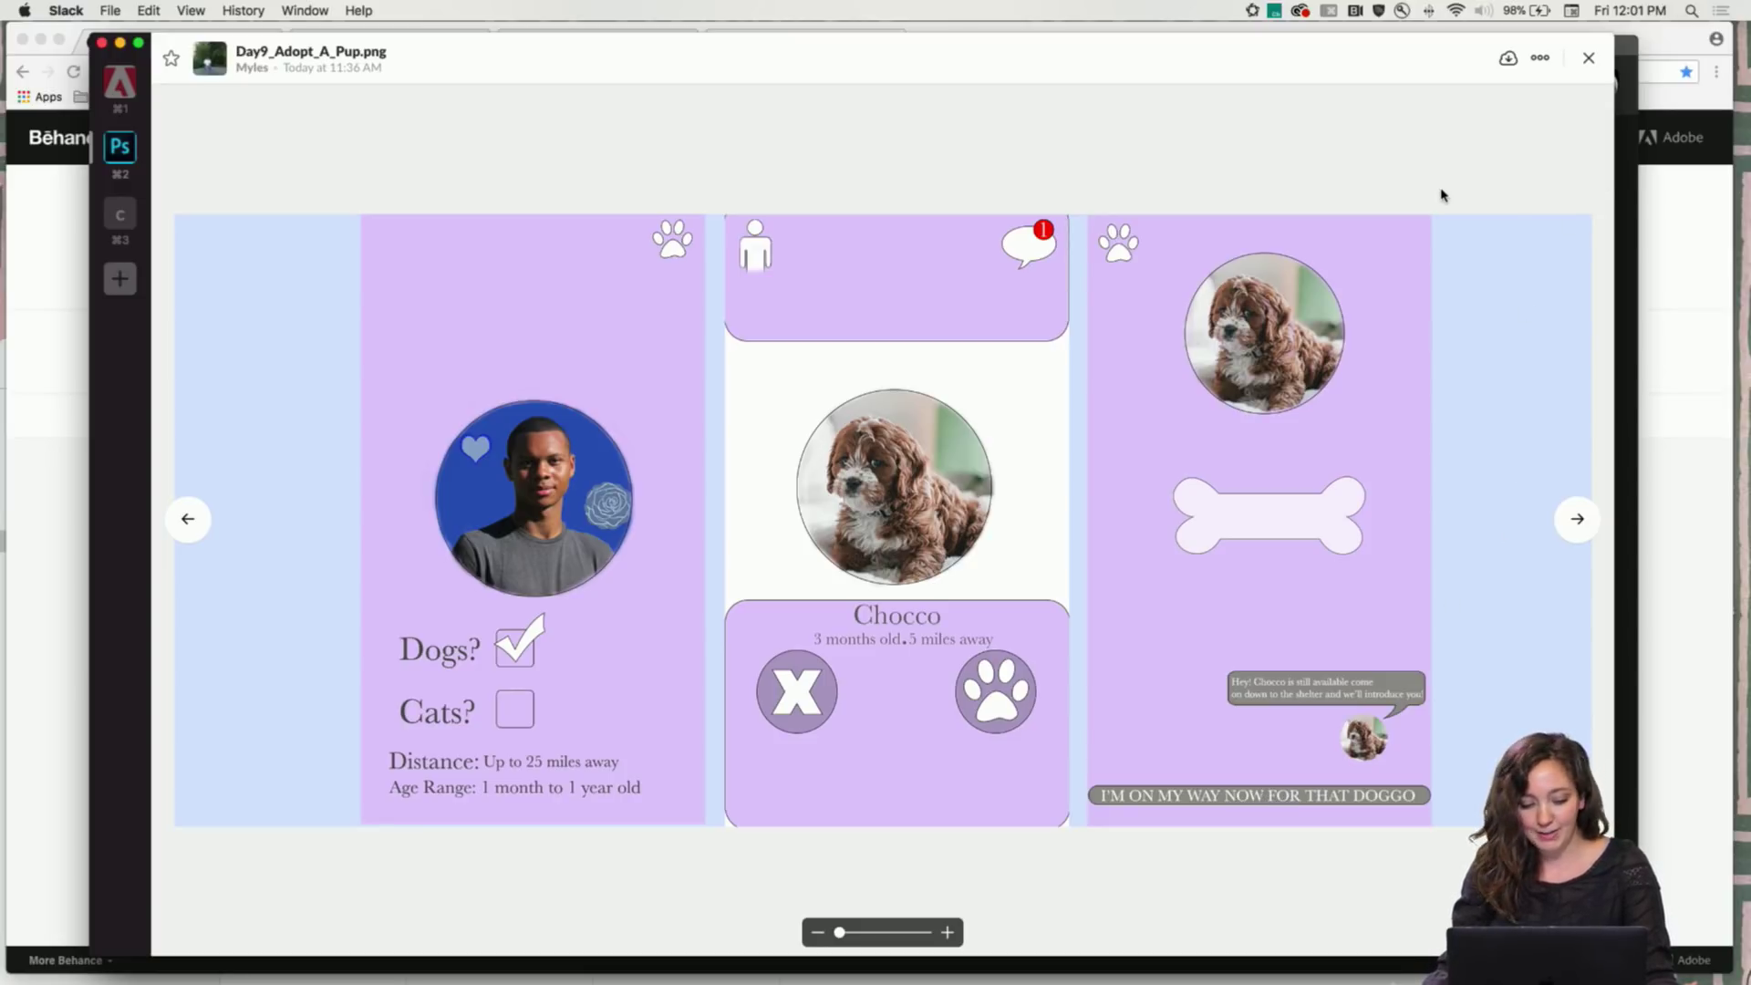
Close the enlarged Day9_Adopt_A_Pup.png image and look through the other designs posted in #get-feedback
{"action": "left_click", "coordinate": [1589, 57]}
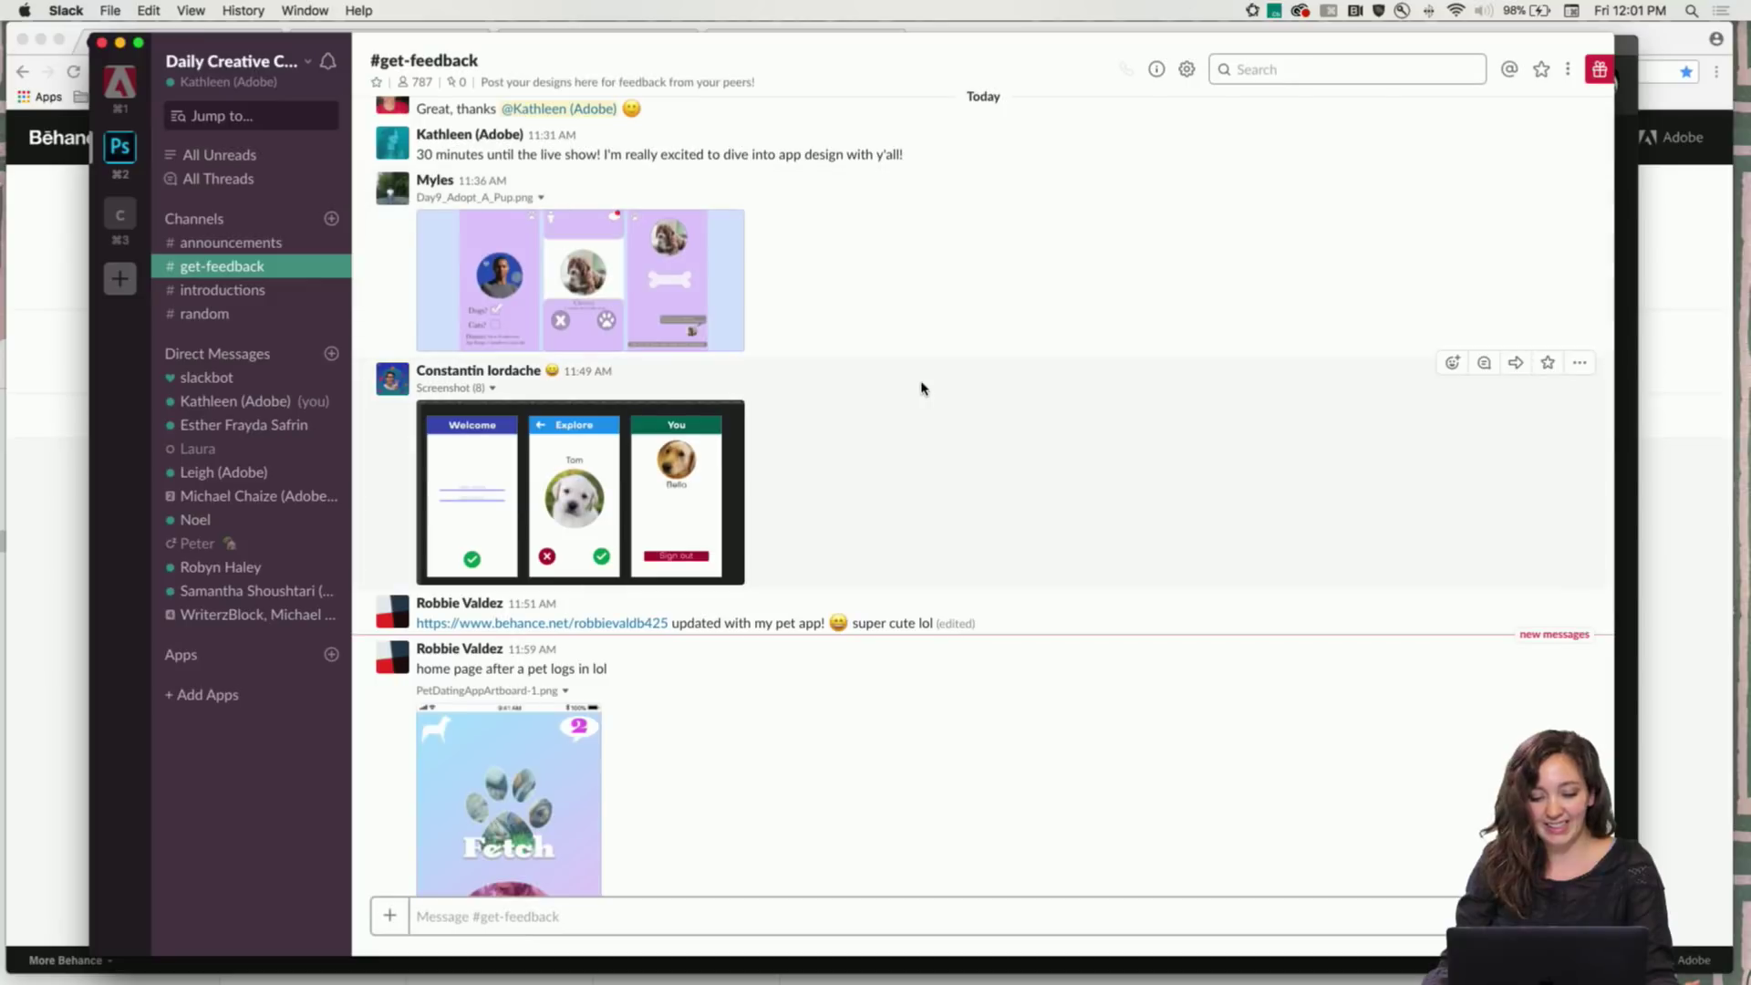
{"action": "scroll", "coordinate": [771, 522], "scroll_direction": "down", "scroll_amount": 3}
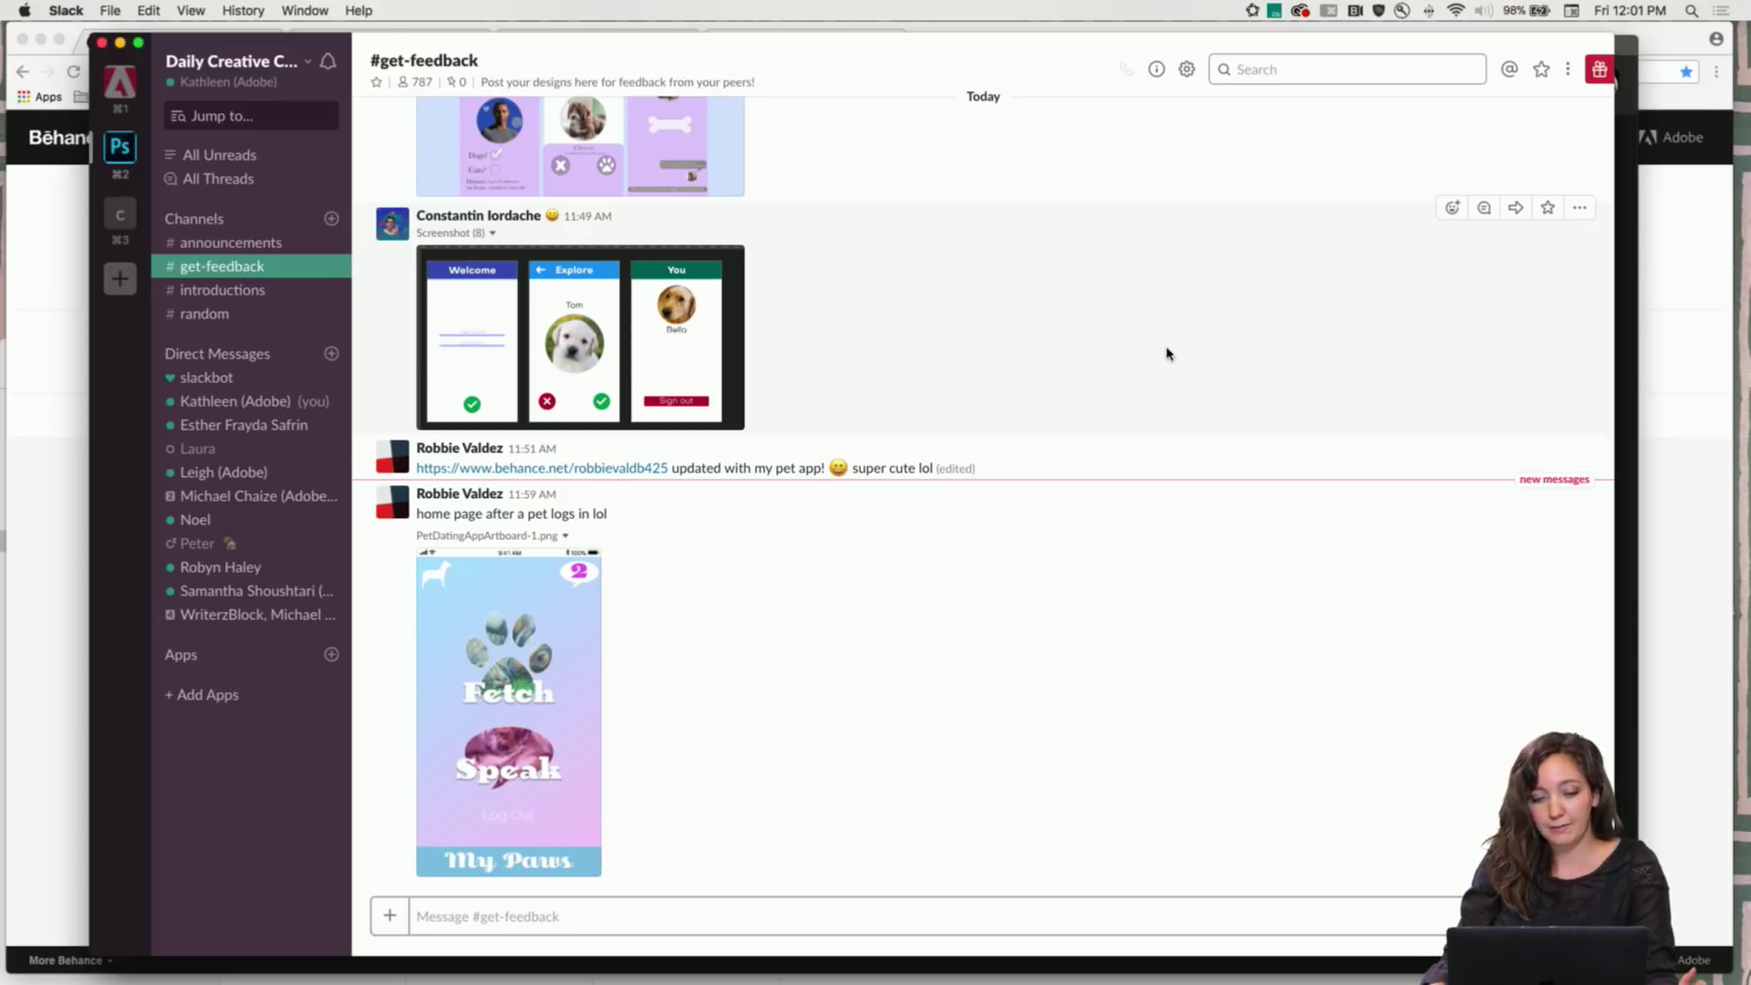
Switch to Photoshop and create a new document from the iPhone 6 mobile preset, 750 x 1334 px at 72 ppi with artboards
{"action": "left_click", "coordinate": [1621, 347]}
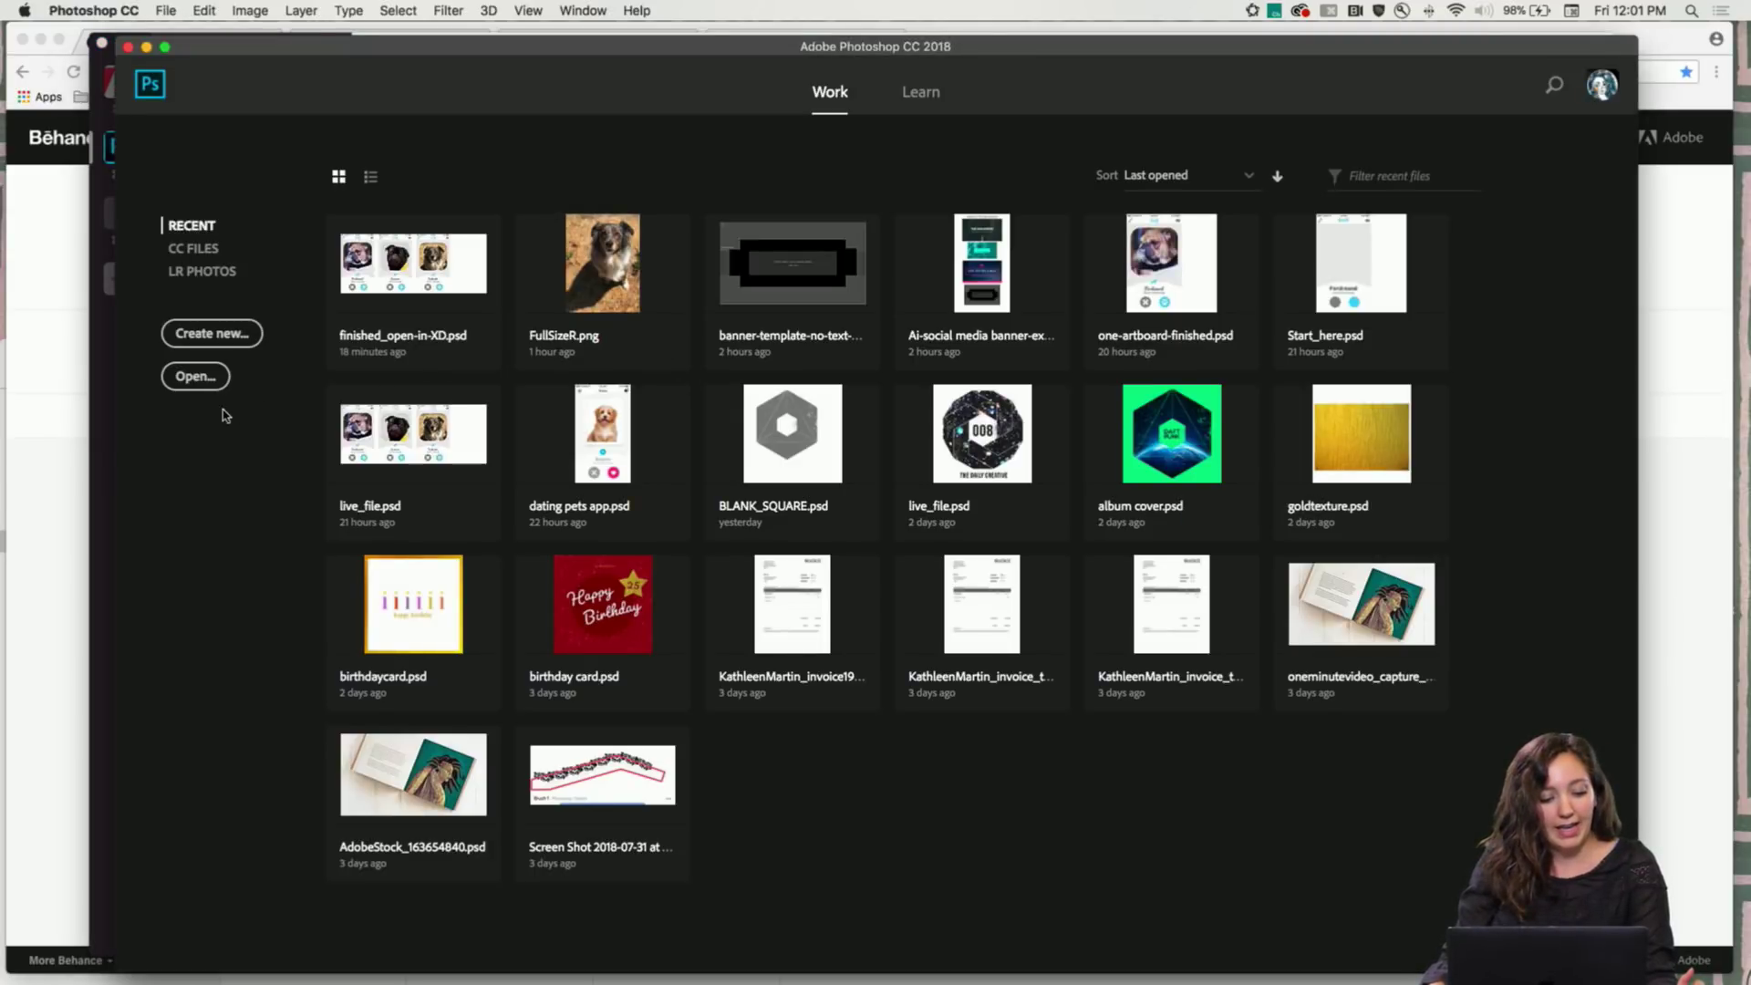
{"action": "left_click", "coordinate": [219, 337]}
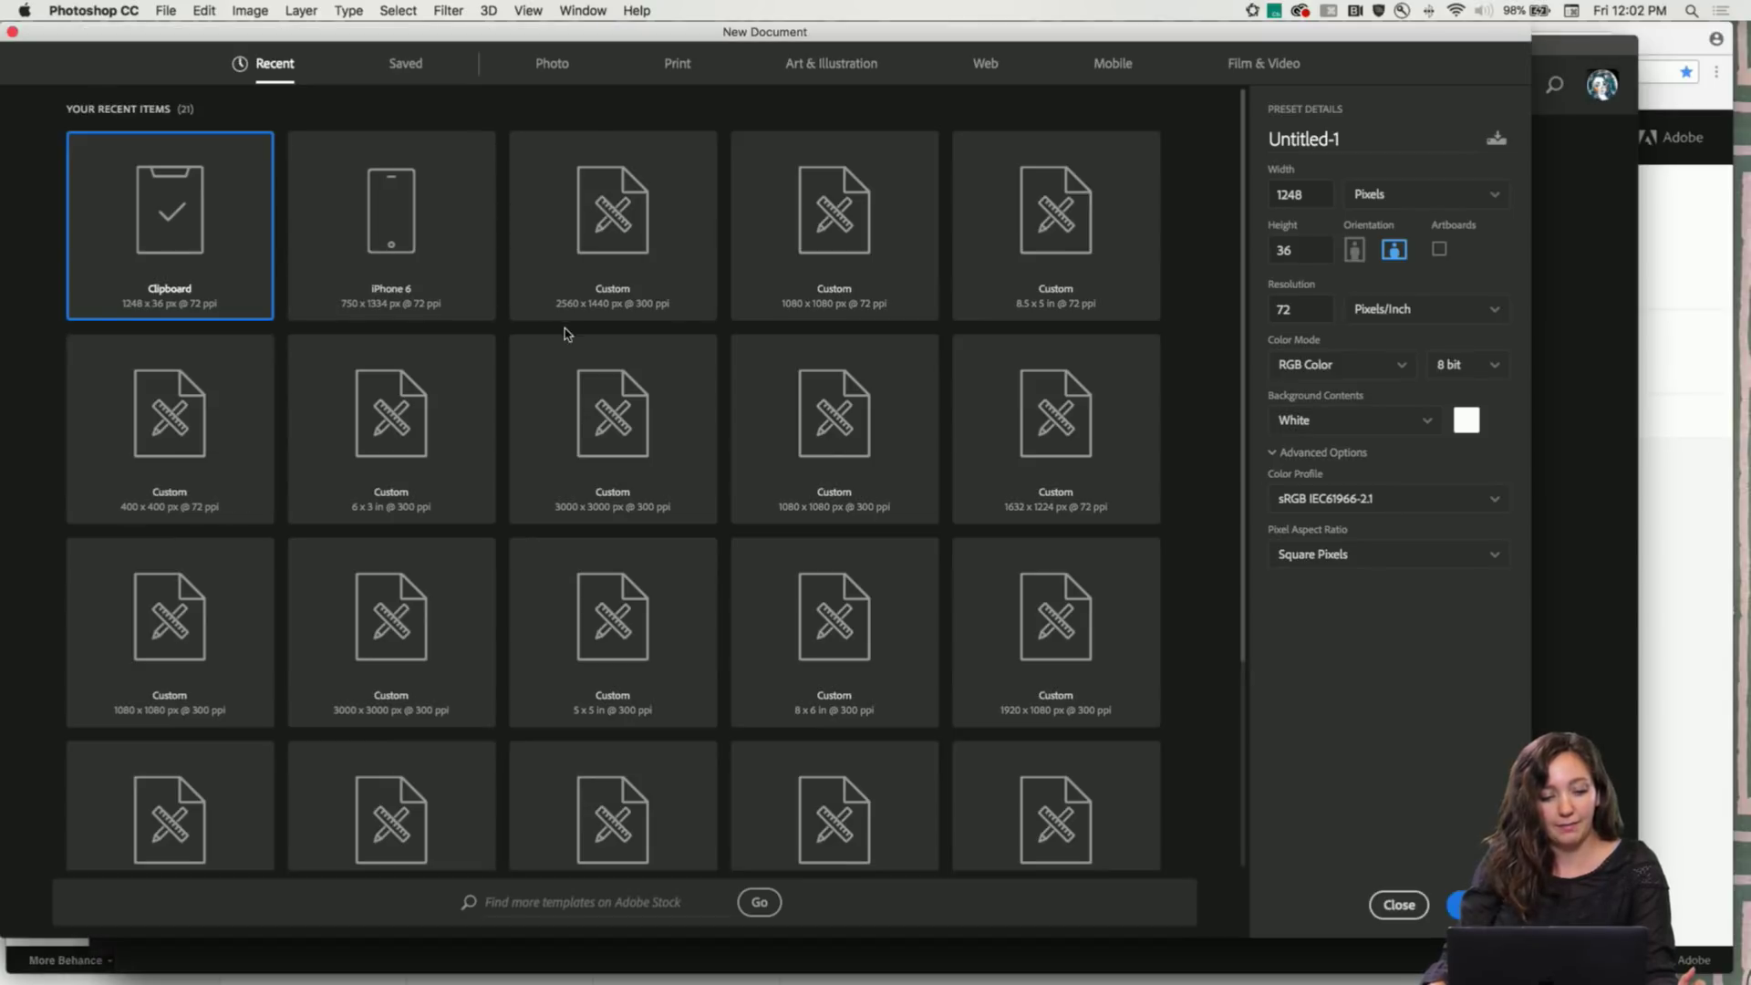
{"action": "left_click_drag", "start_coordinate": [579, 53], "coordinate": [660, 69]}
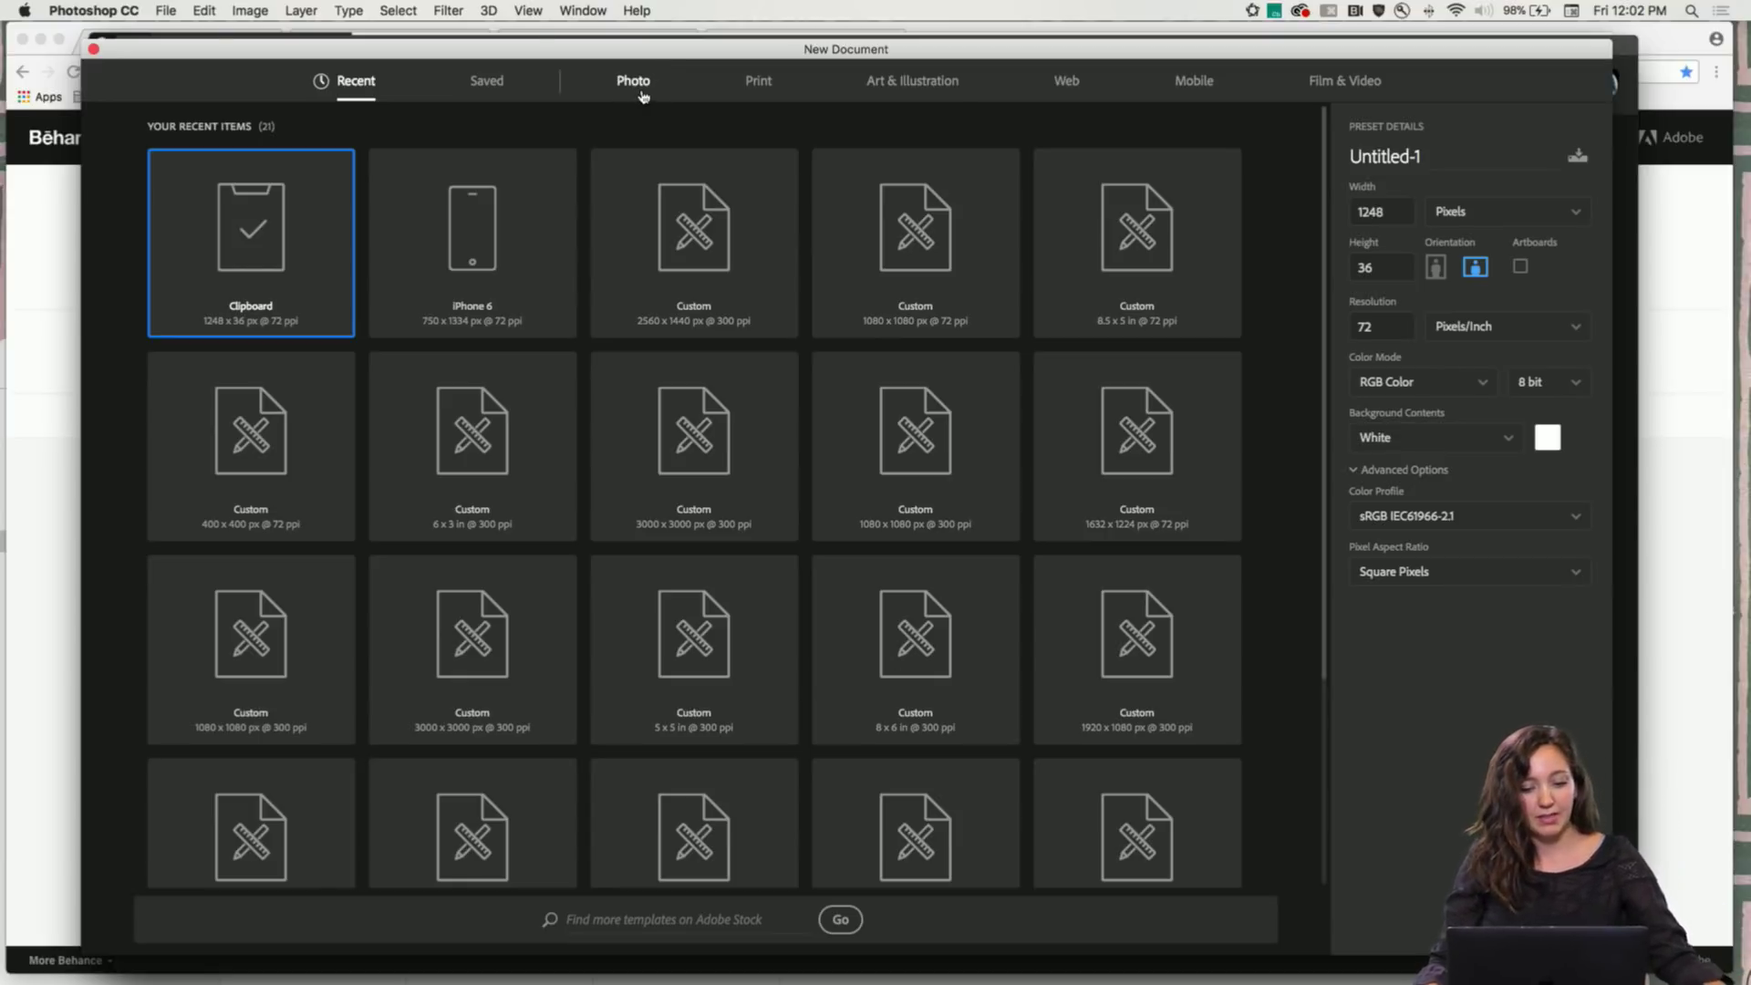
{"action": "left_click", "coordinate": [1187, 85]}
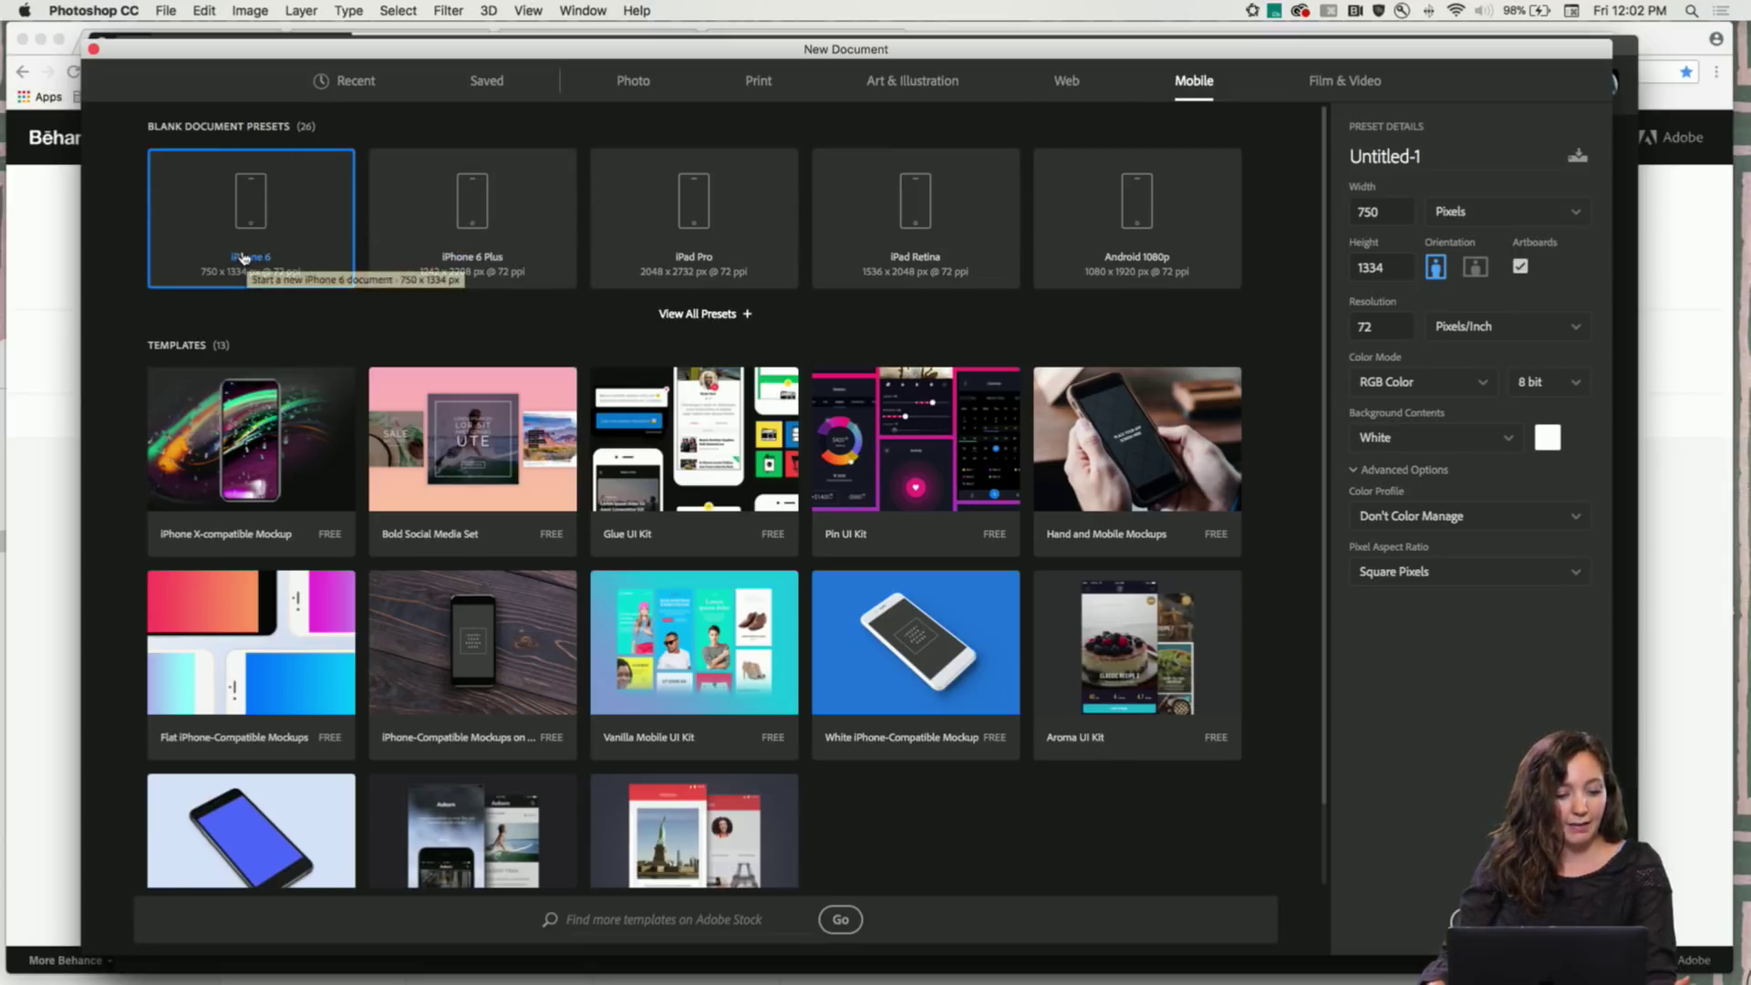
{"action": "left_click", "coordinate": [684, 314]}
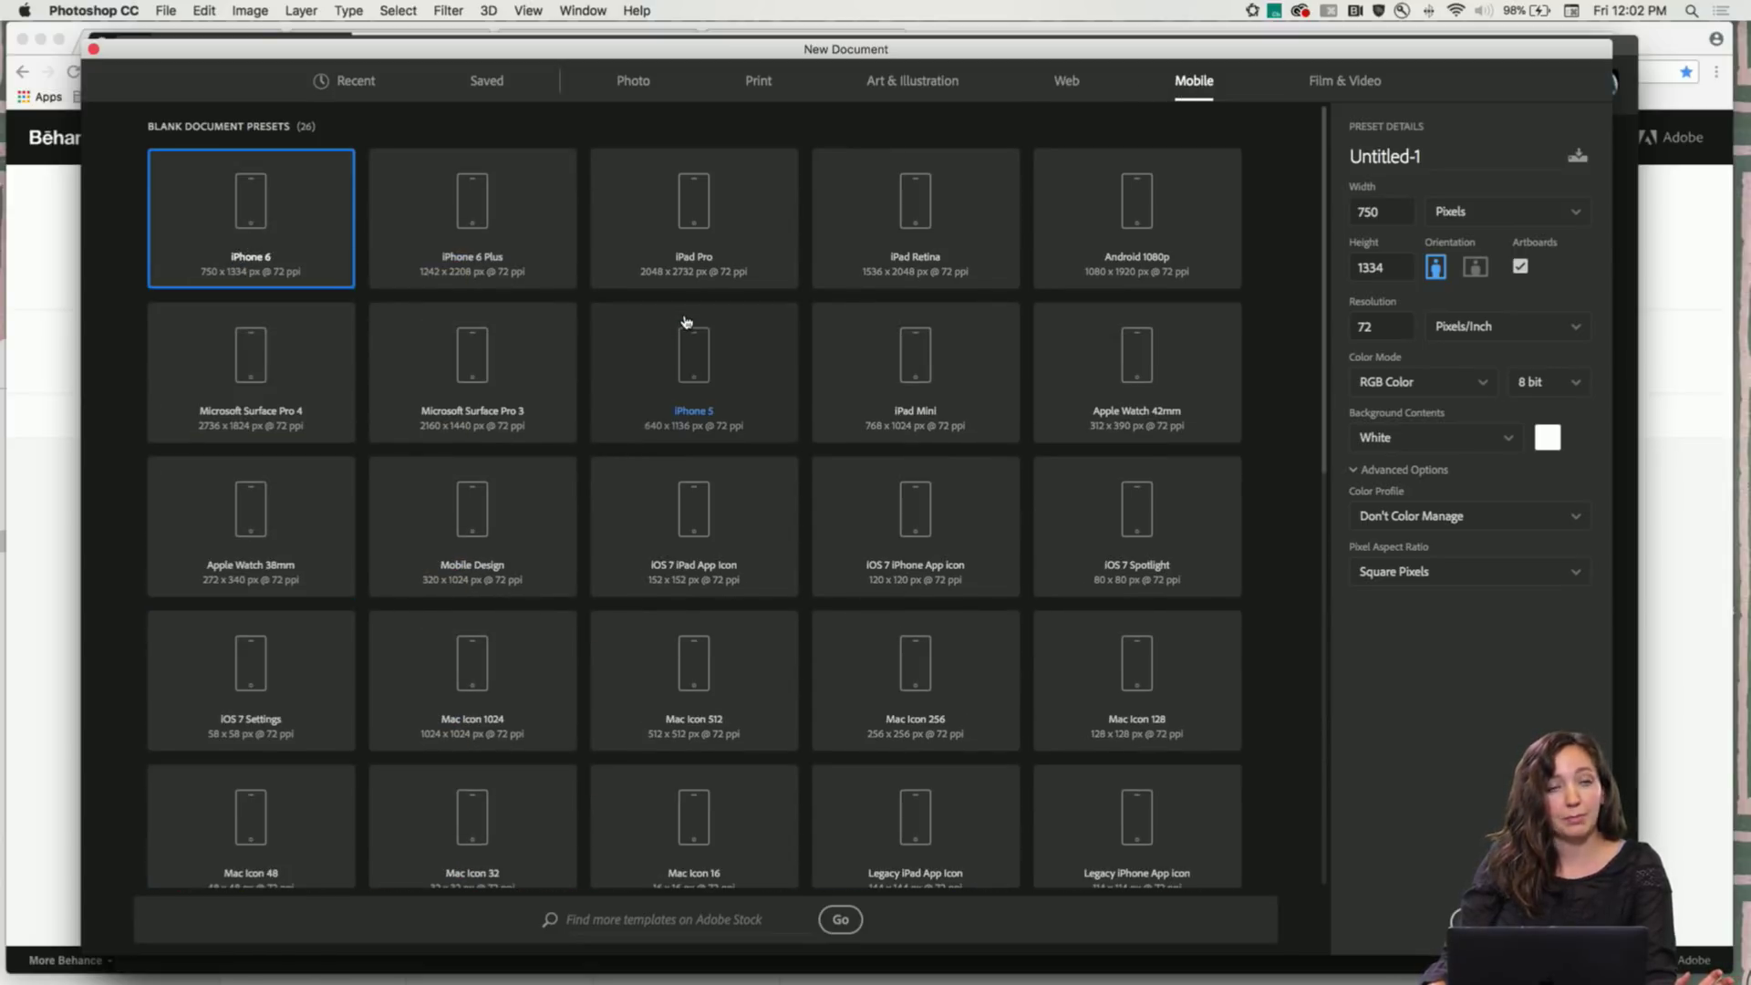
{"action": "scroll", "coordinate": [851, 658], "scroll_direction": "down", "scroll_amount": 5}
{"action": "scroll", "coordinate": [851, 659], "scroll_direction": "up", "scroll_amount": 5}
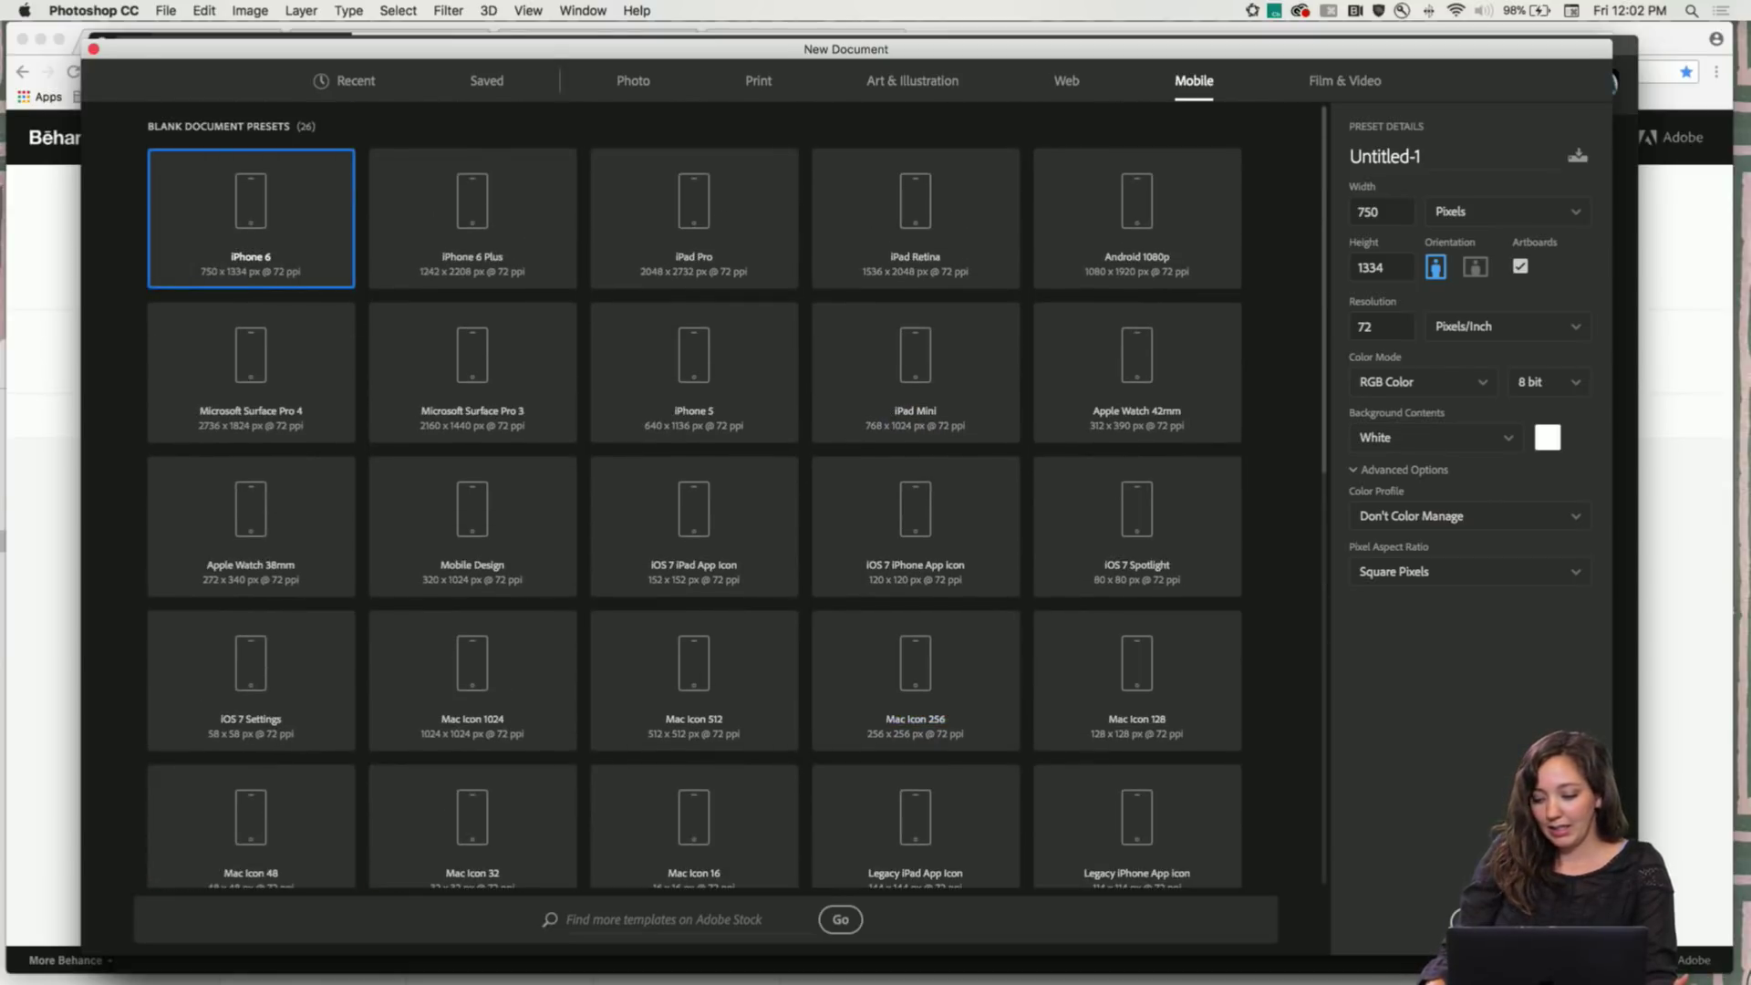
{"action": "key", "text": "Return"}
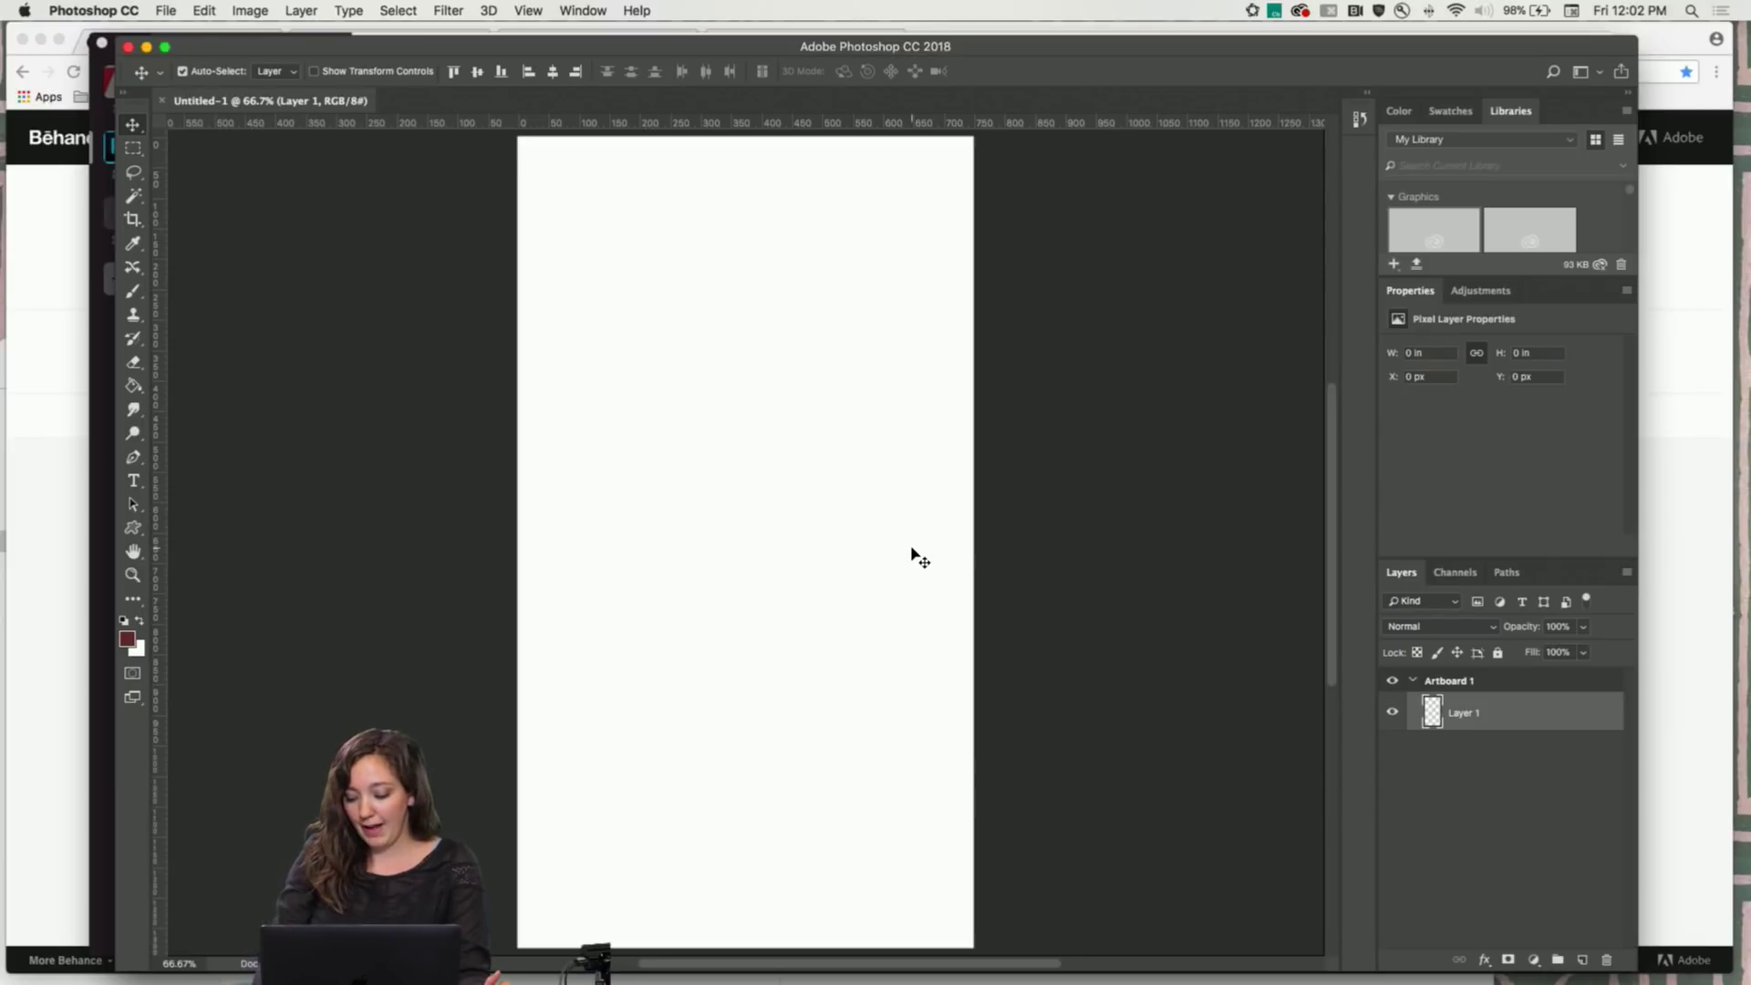
Draw a circle about 188 px in diameter near the artboard's lower-left corner with the Ellipse tool
{"action": "key", "text": "super+minus"}
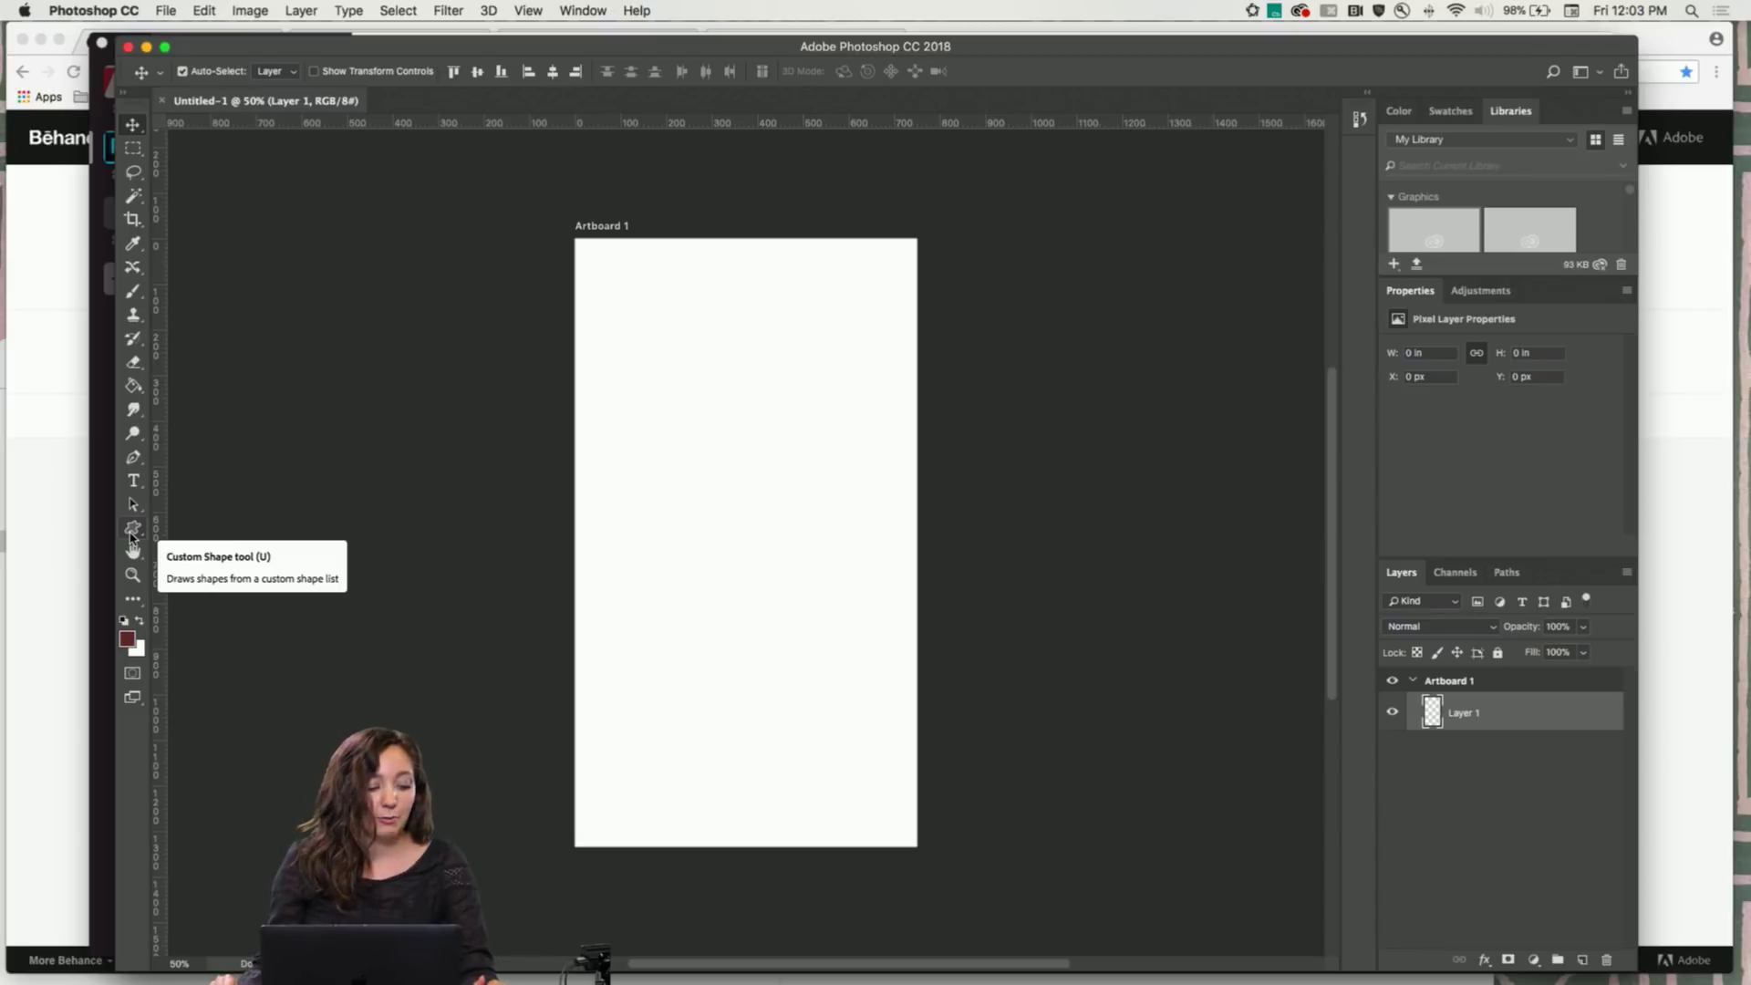
{"action": "left_click_drag", "start_coordinate": [133, 536], "coordinate": [199, 563]}
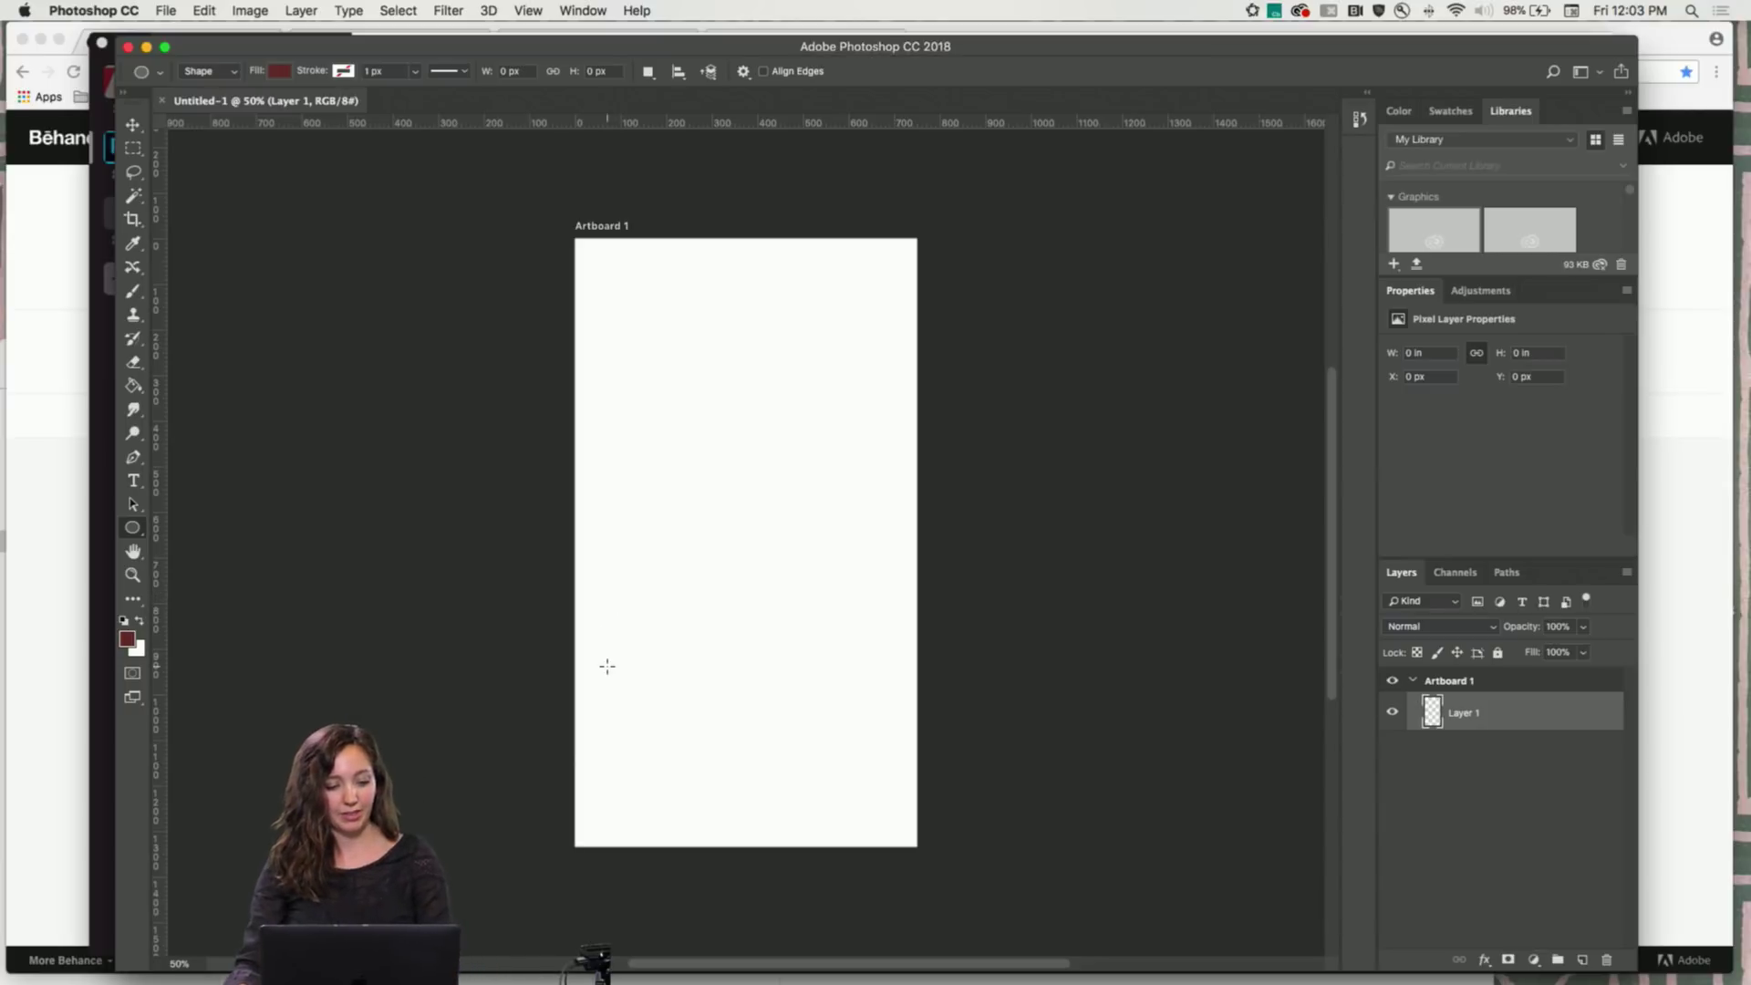
{"action": "left_click_drag", "start_coordinate": [599, 672], "coordinate": [685, 758]}
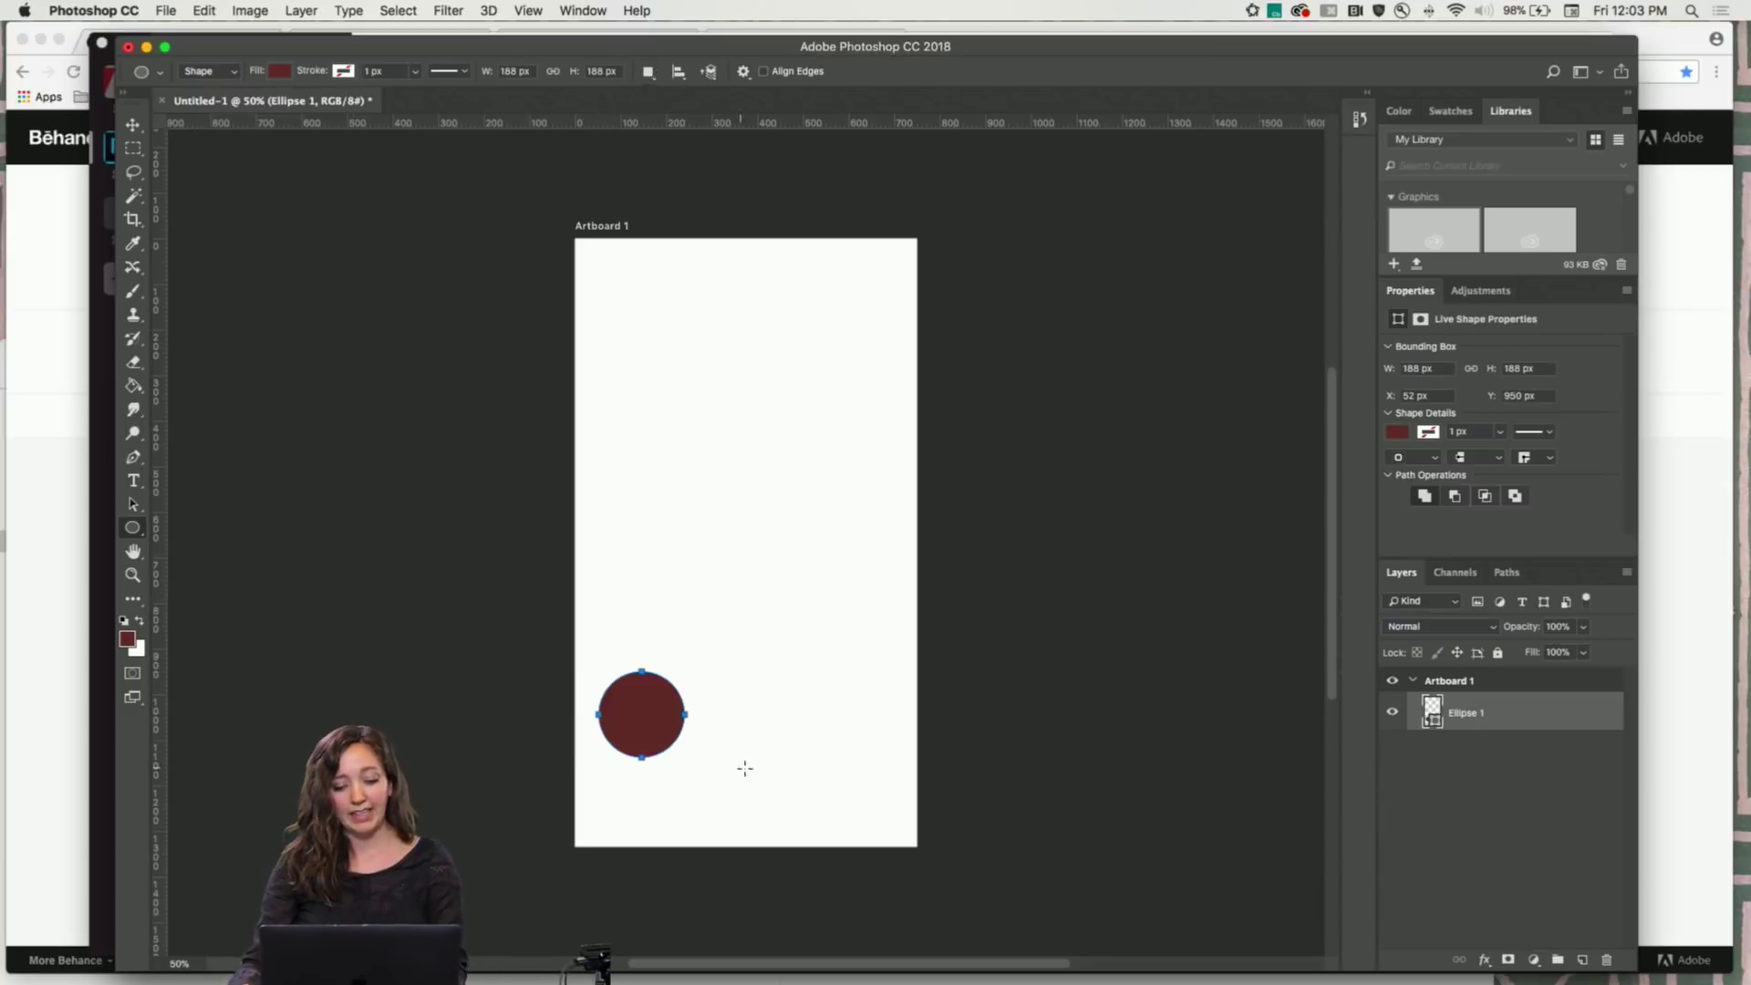
Duplicate the circle to about X 437 px at the same height and shift the original to about X 82 px
{"action": "key", "text": "v"}
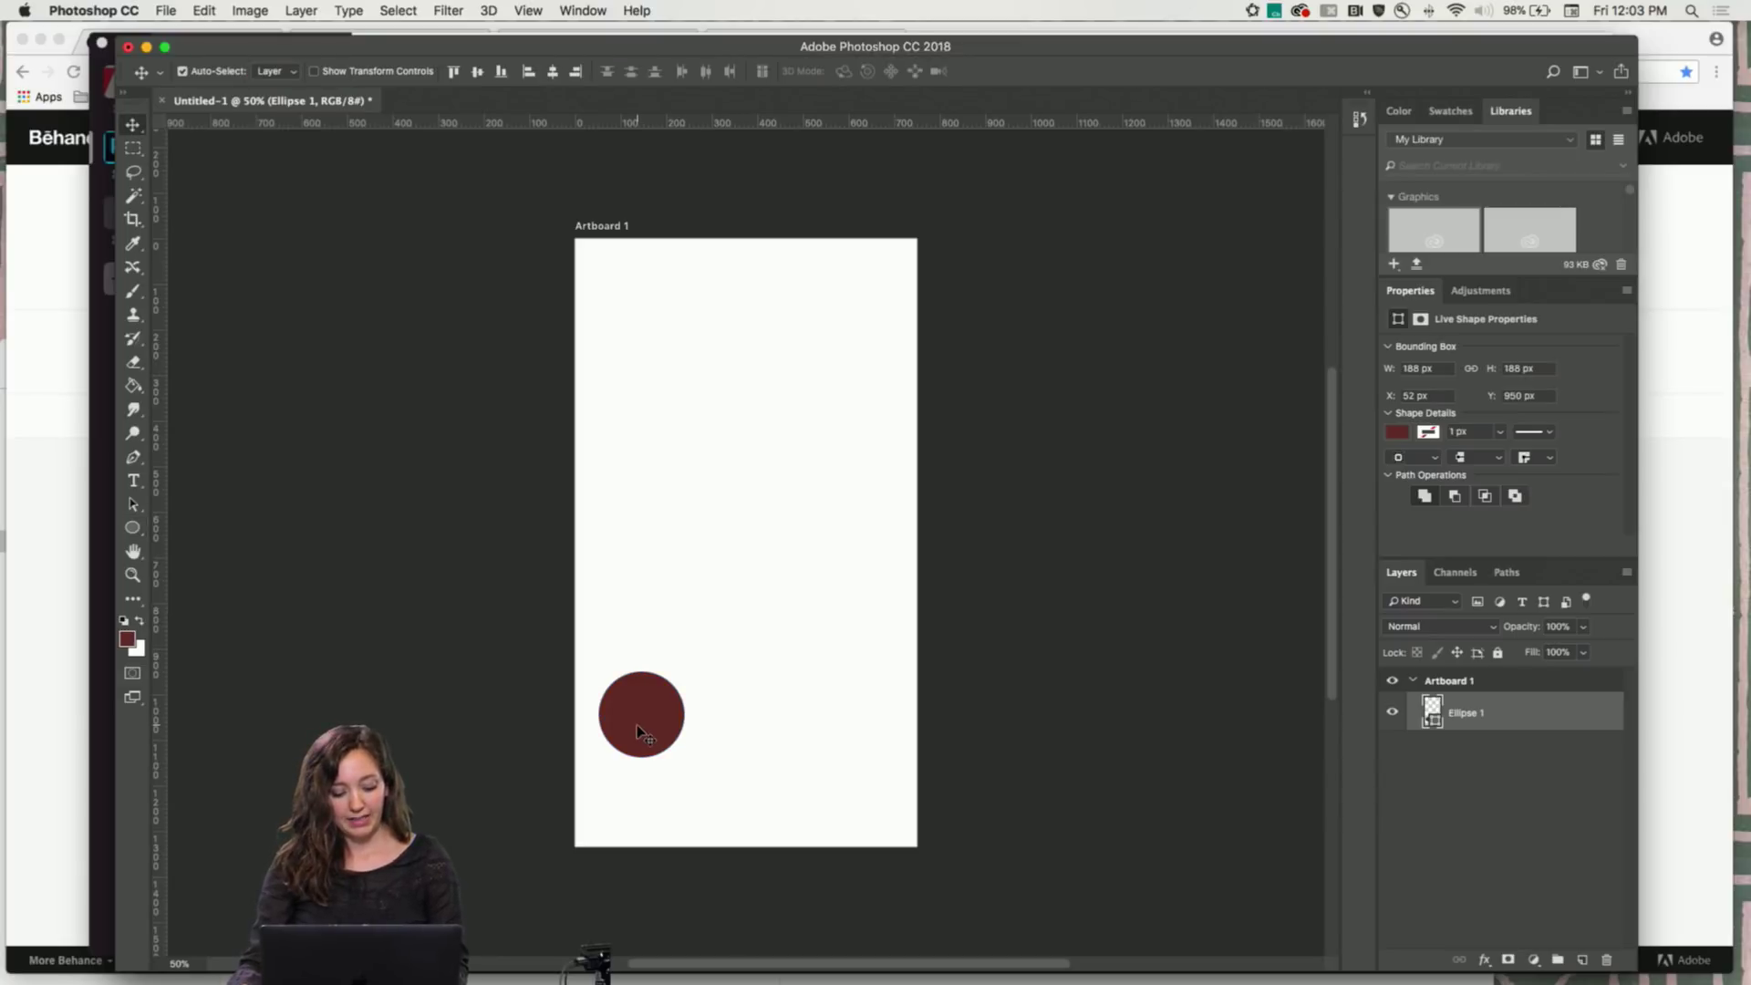
{"action": "left_click_drag", "start_coordinate": [639, 729], "coordinate": [815, 735]}
{"action": "left_click_drag", "start_coordinate": [684, 735], "coordinate": [679, 732]}
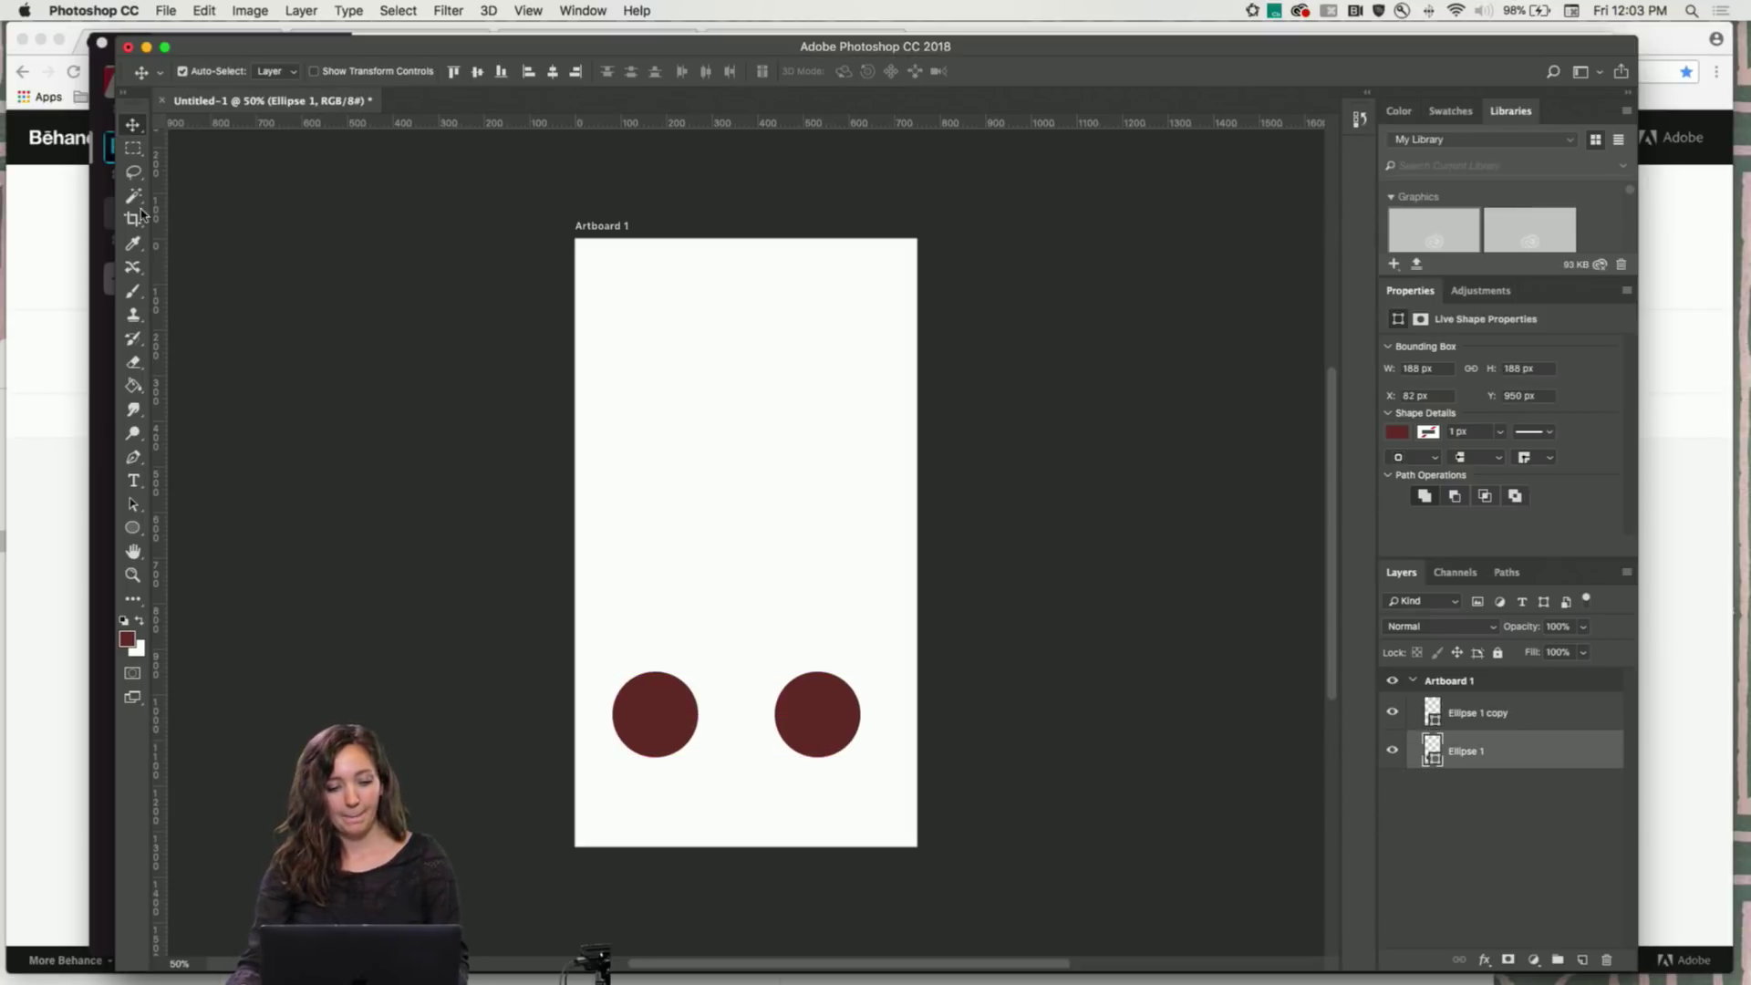
Draw a U-turn arrow custom shape about 76 x 68 px in the artboard's upper-left corner
{"action": "left_click", "coordinate": [132, 527]}
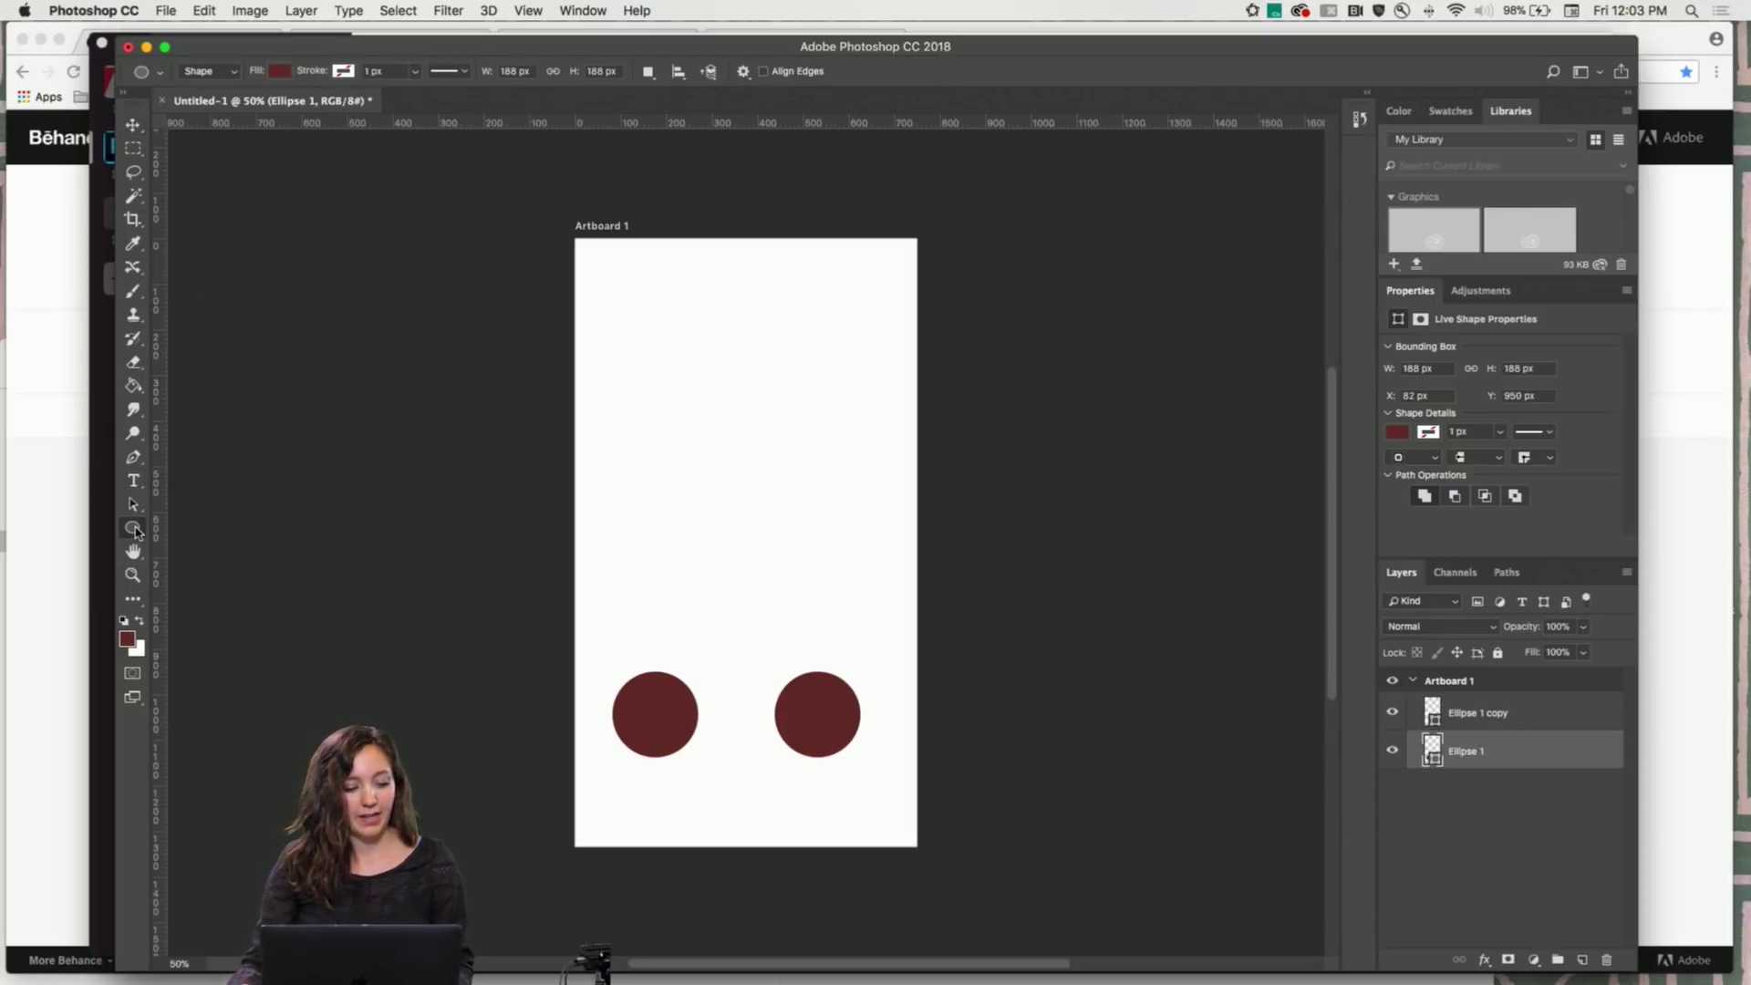
{"action": "left_click", "coordinate": [197, 616]}
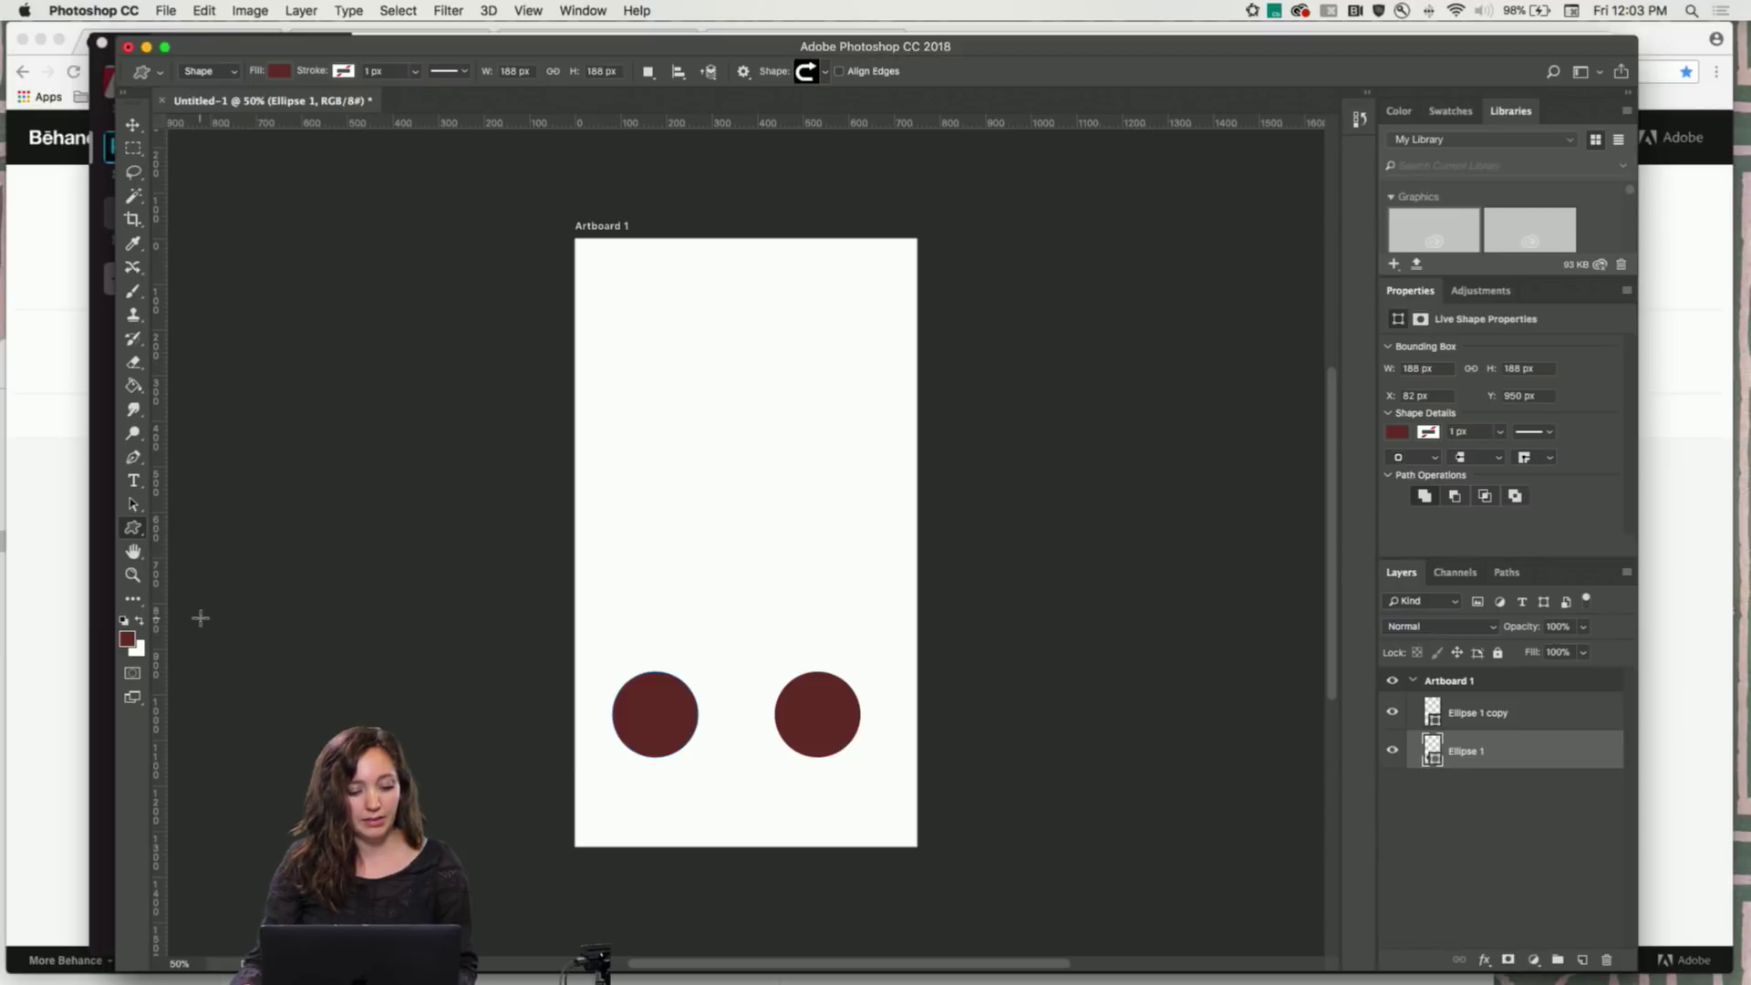
{"action": "left_click", "coordinate": [816, 80]}
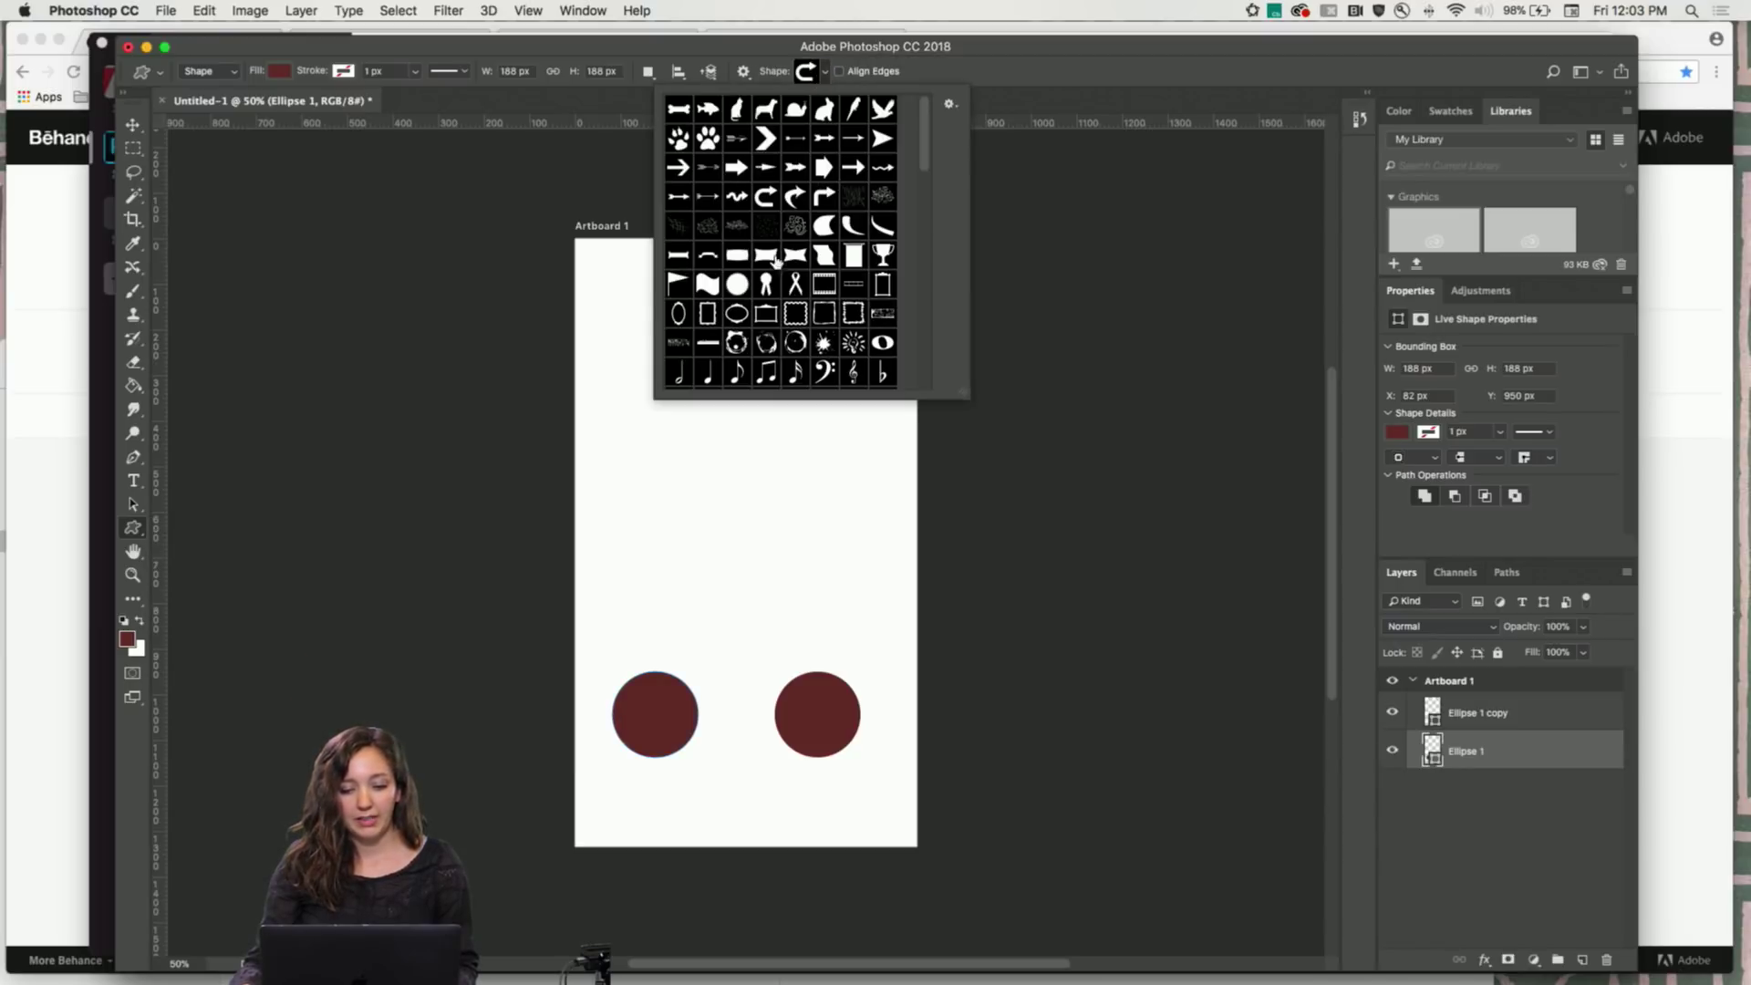
{"action": "left_click", "coordinate": [767, 198]}
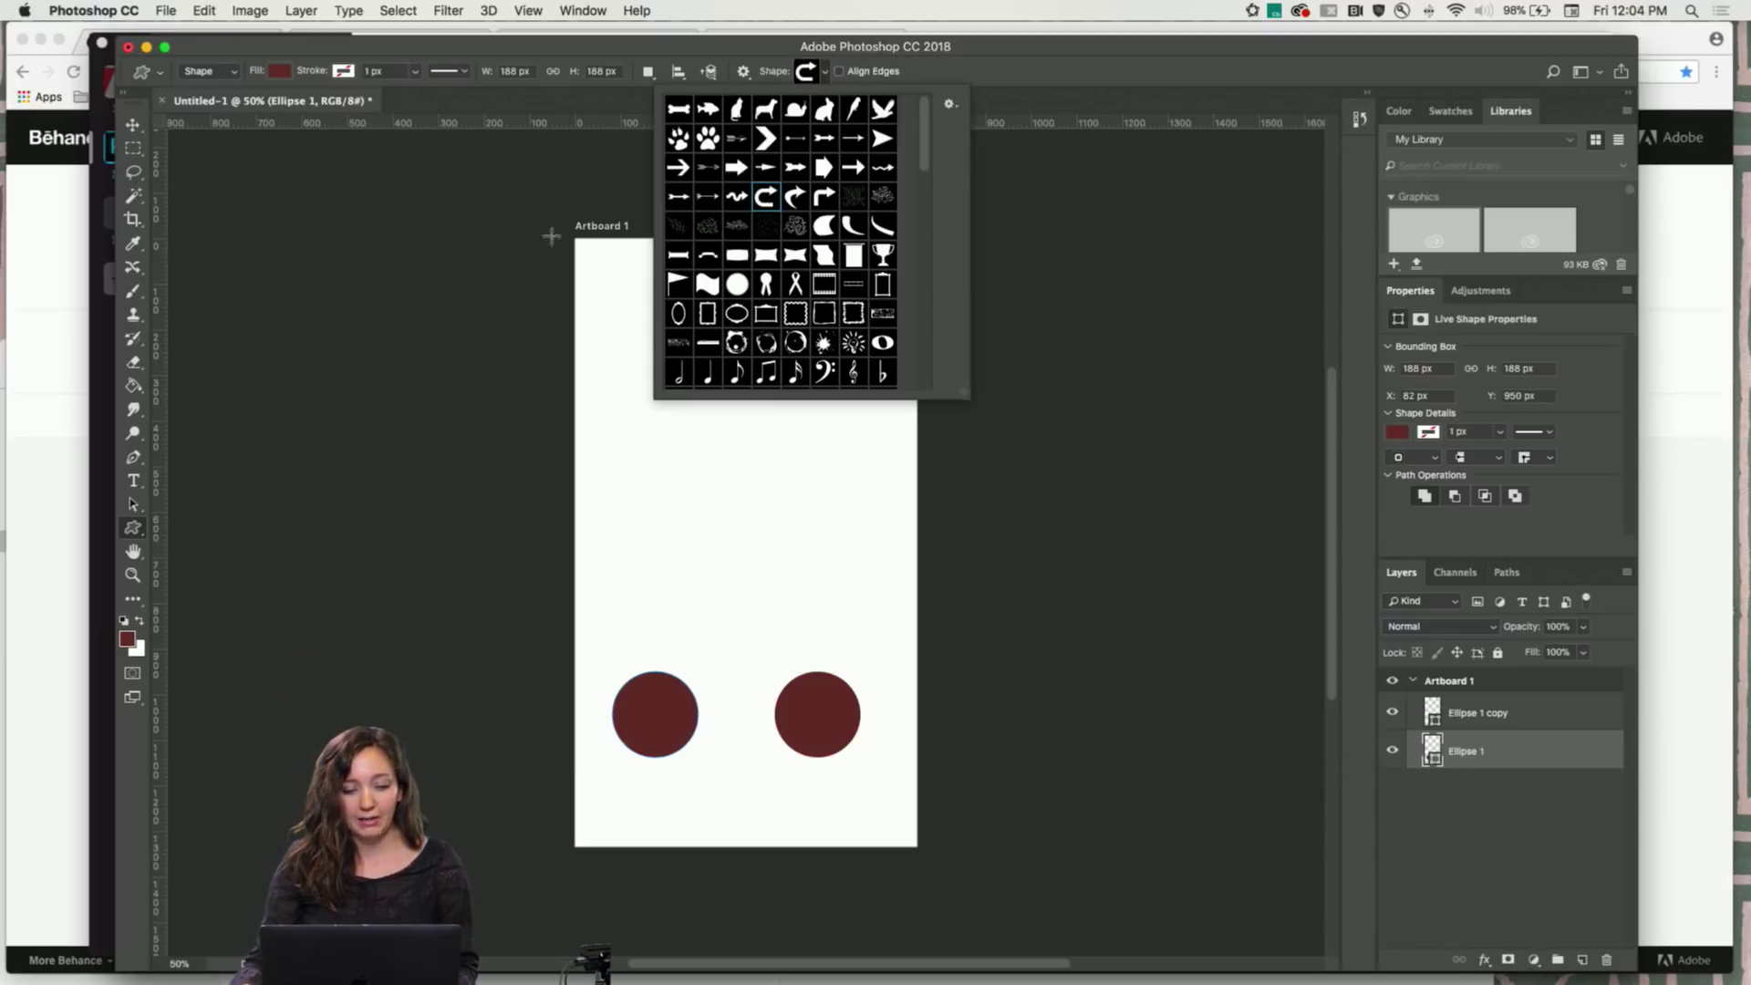
{"action": "left_click", "coordinate": [590, 257]}
{"action": "left_click_drag", "start_coordinate": [593, 256], "coordinate": [629, 308]}
Fill the right circle with gray and the left circle with pink from the recently used colors
{"action": "key", "text": "v"}
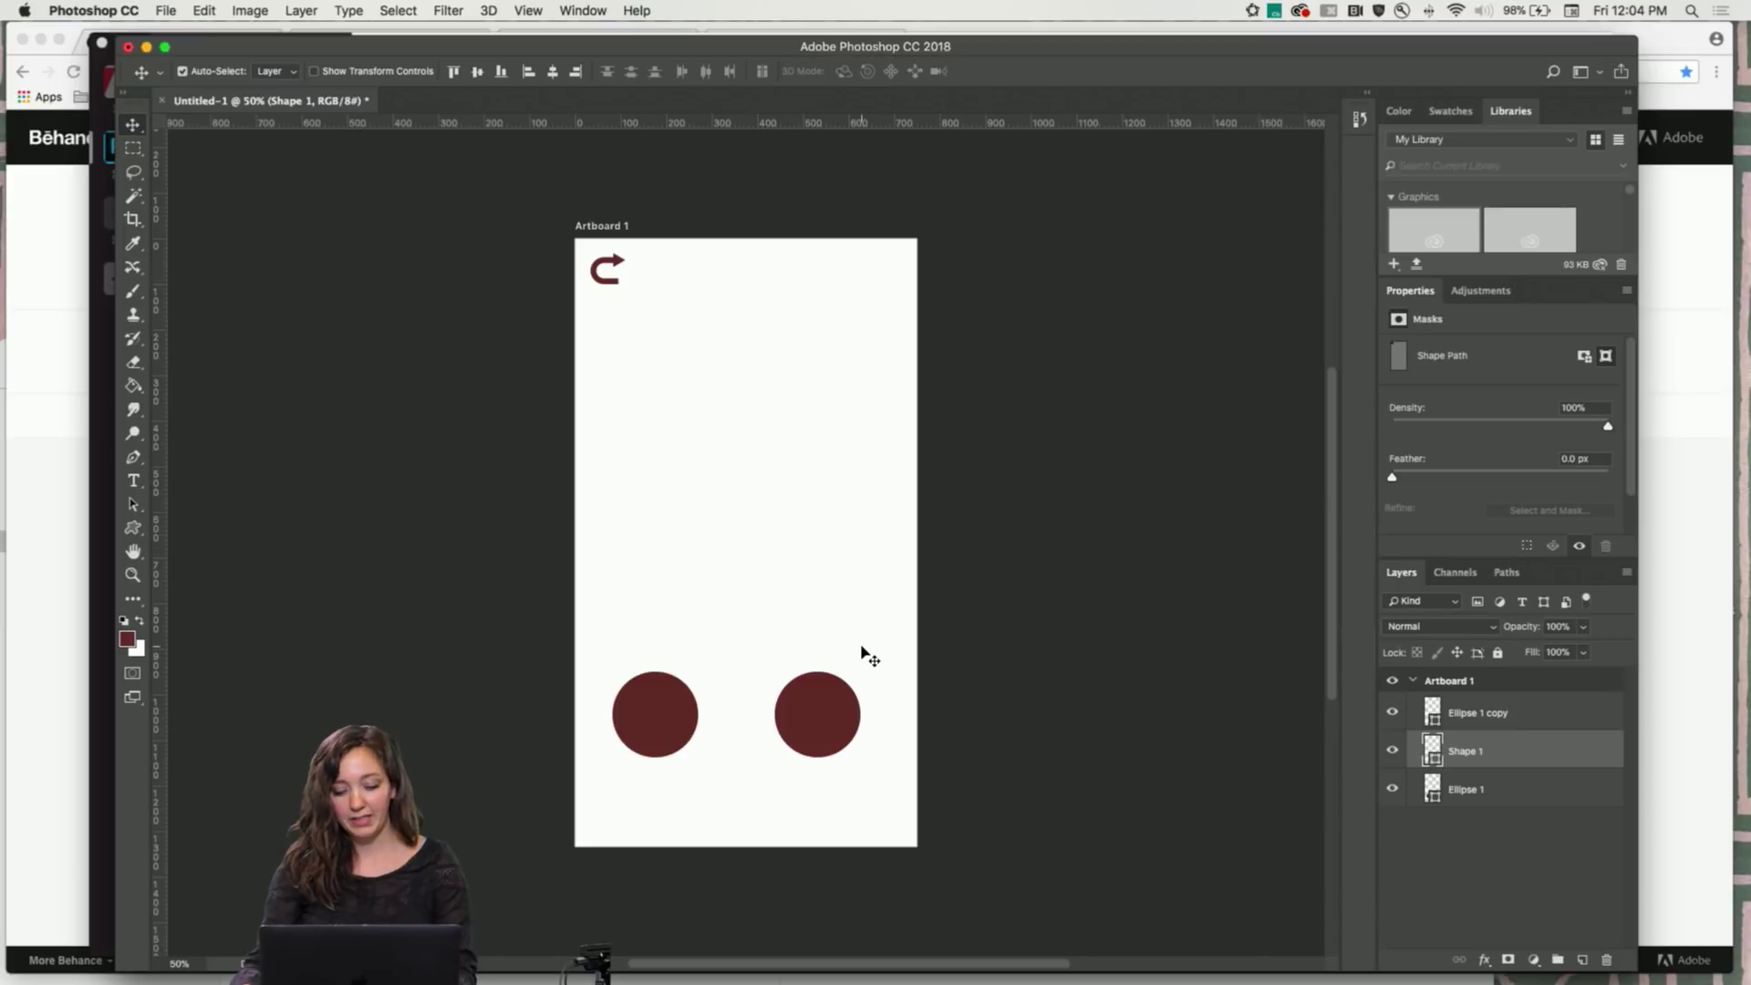
{"action": "left_click", "coordinate": [844, 708]}
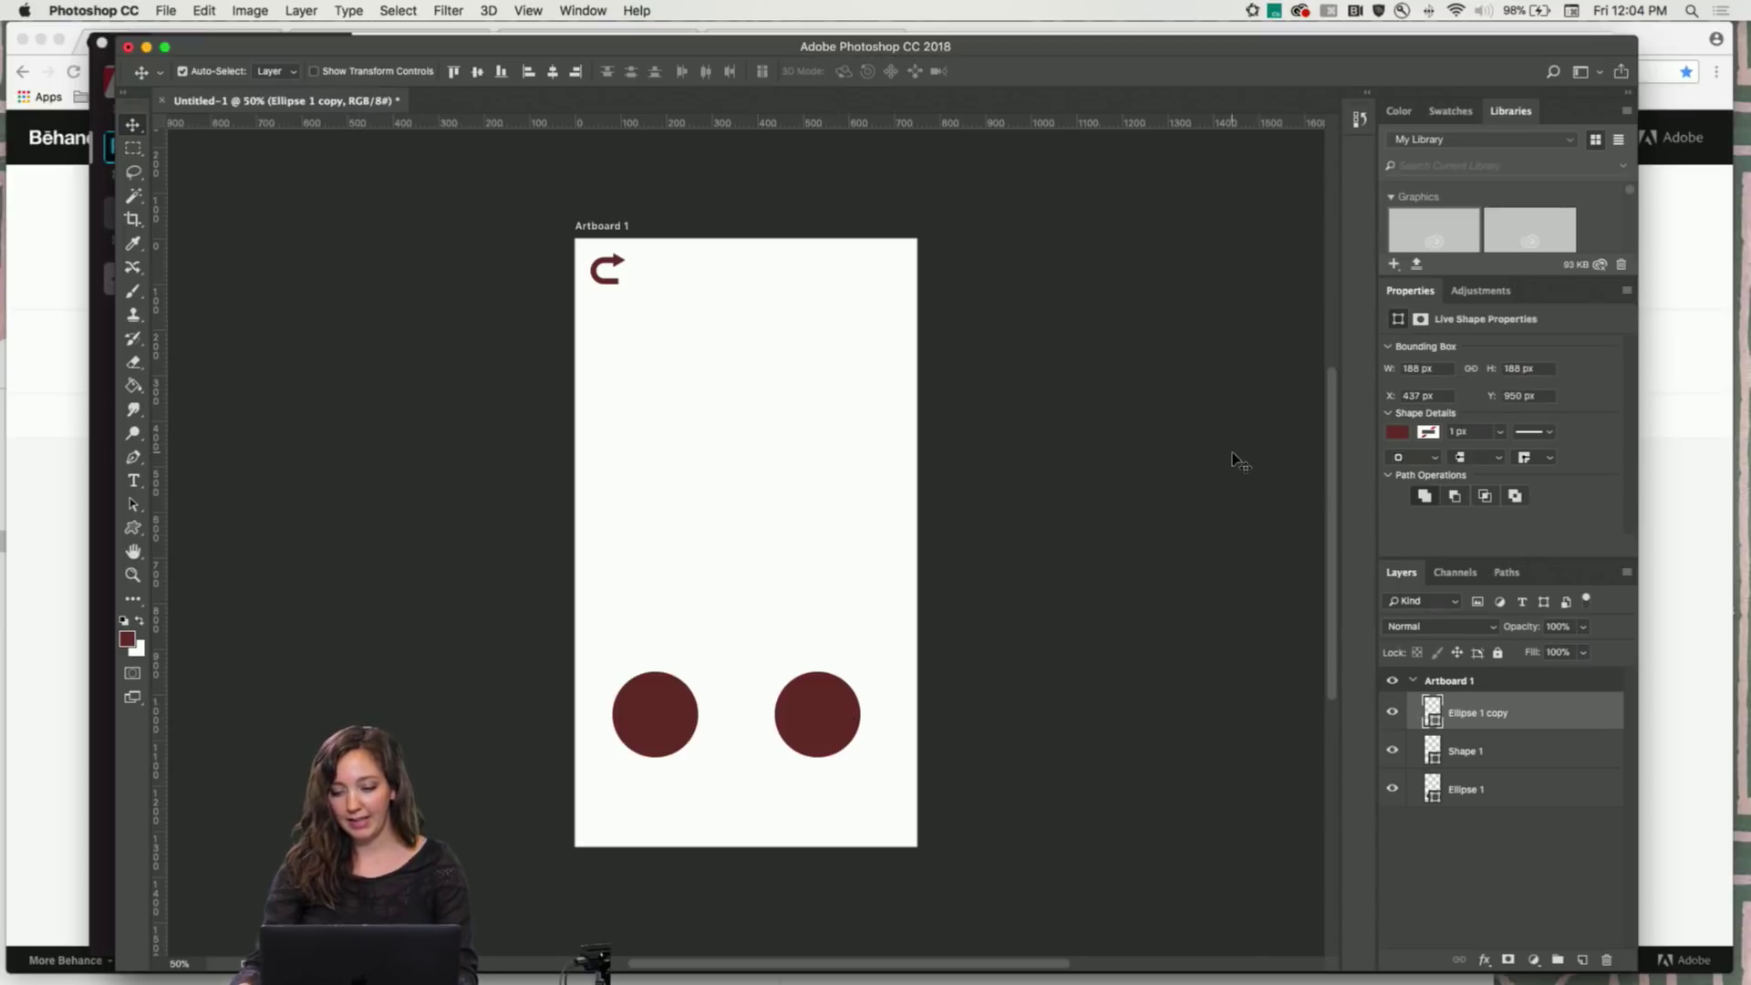
{"action": "left_click", "coordinate": [1397, 431]}
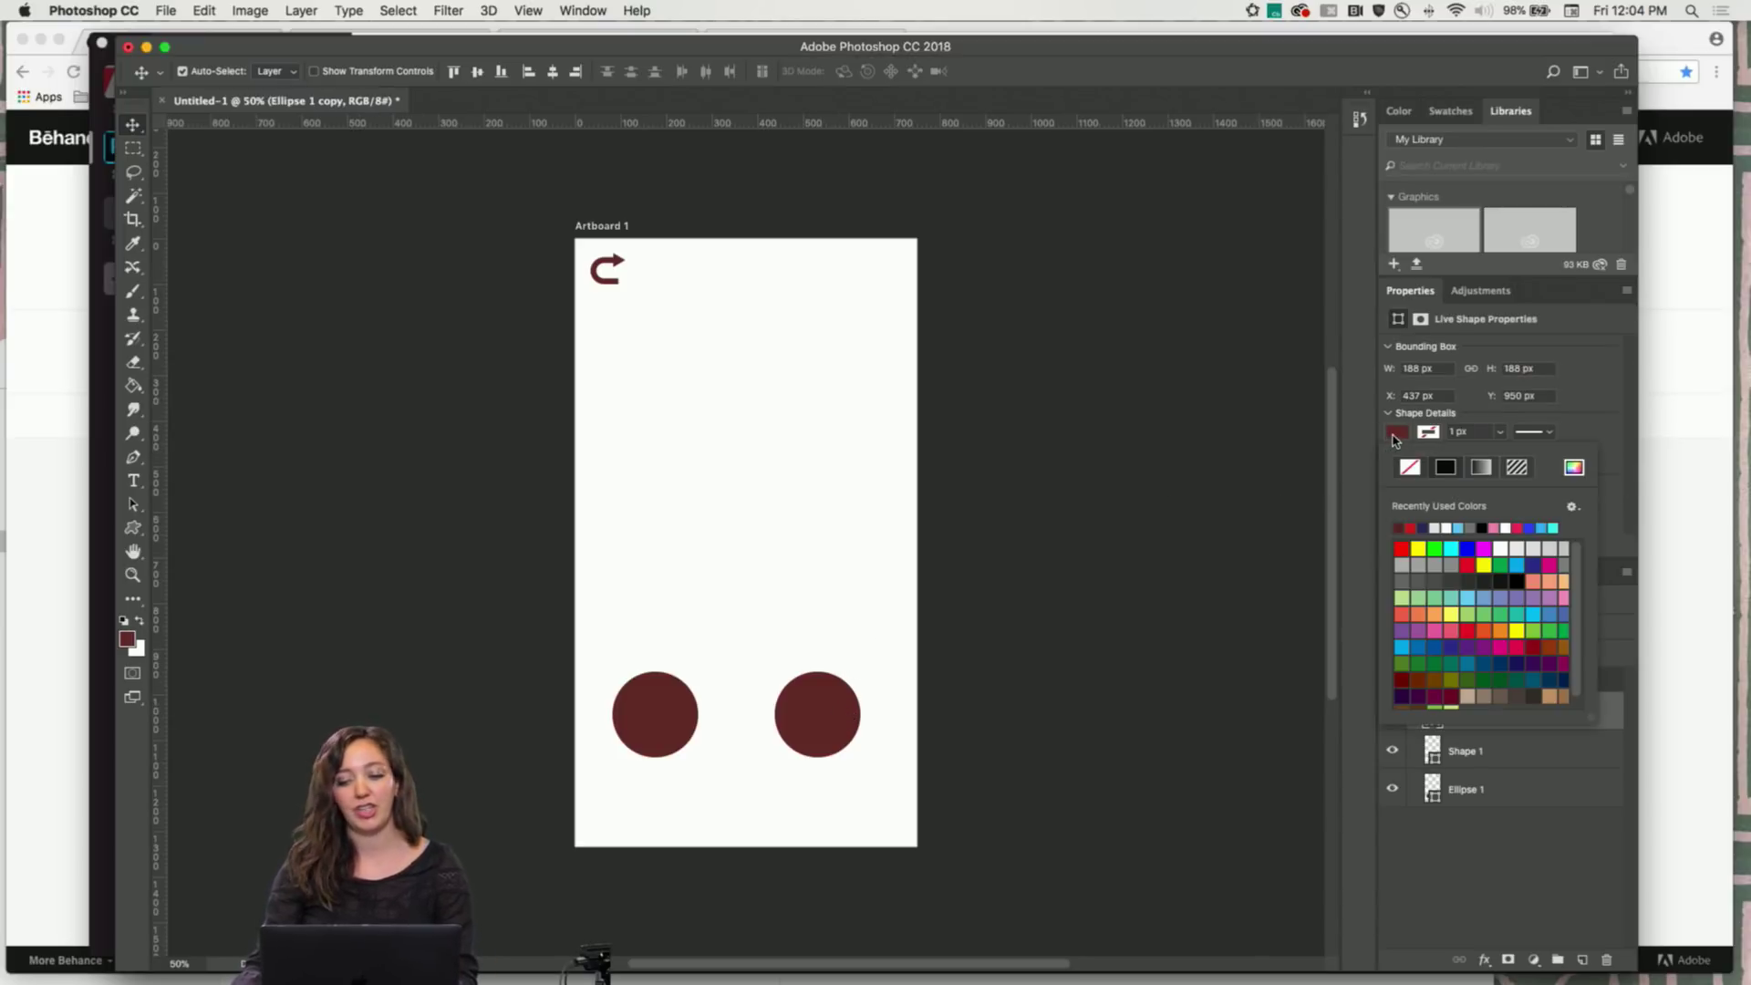
{"action": "left_click", "coordinate": [1481, 526]}
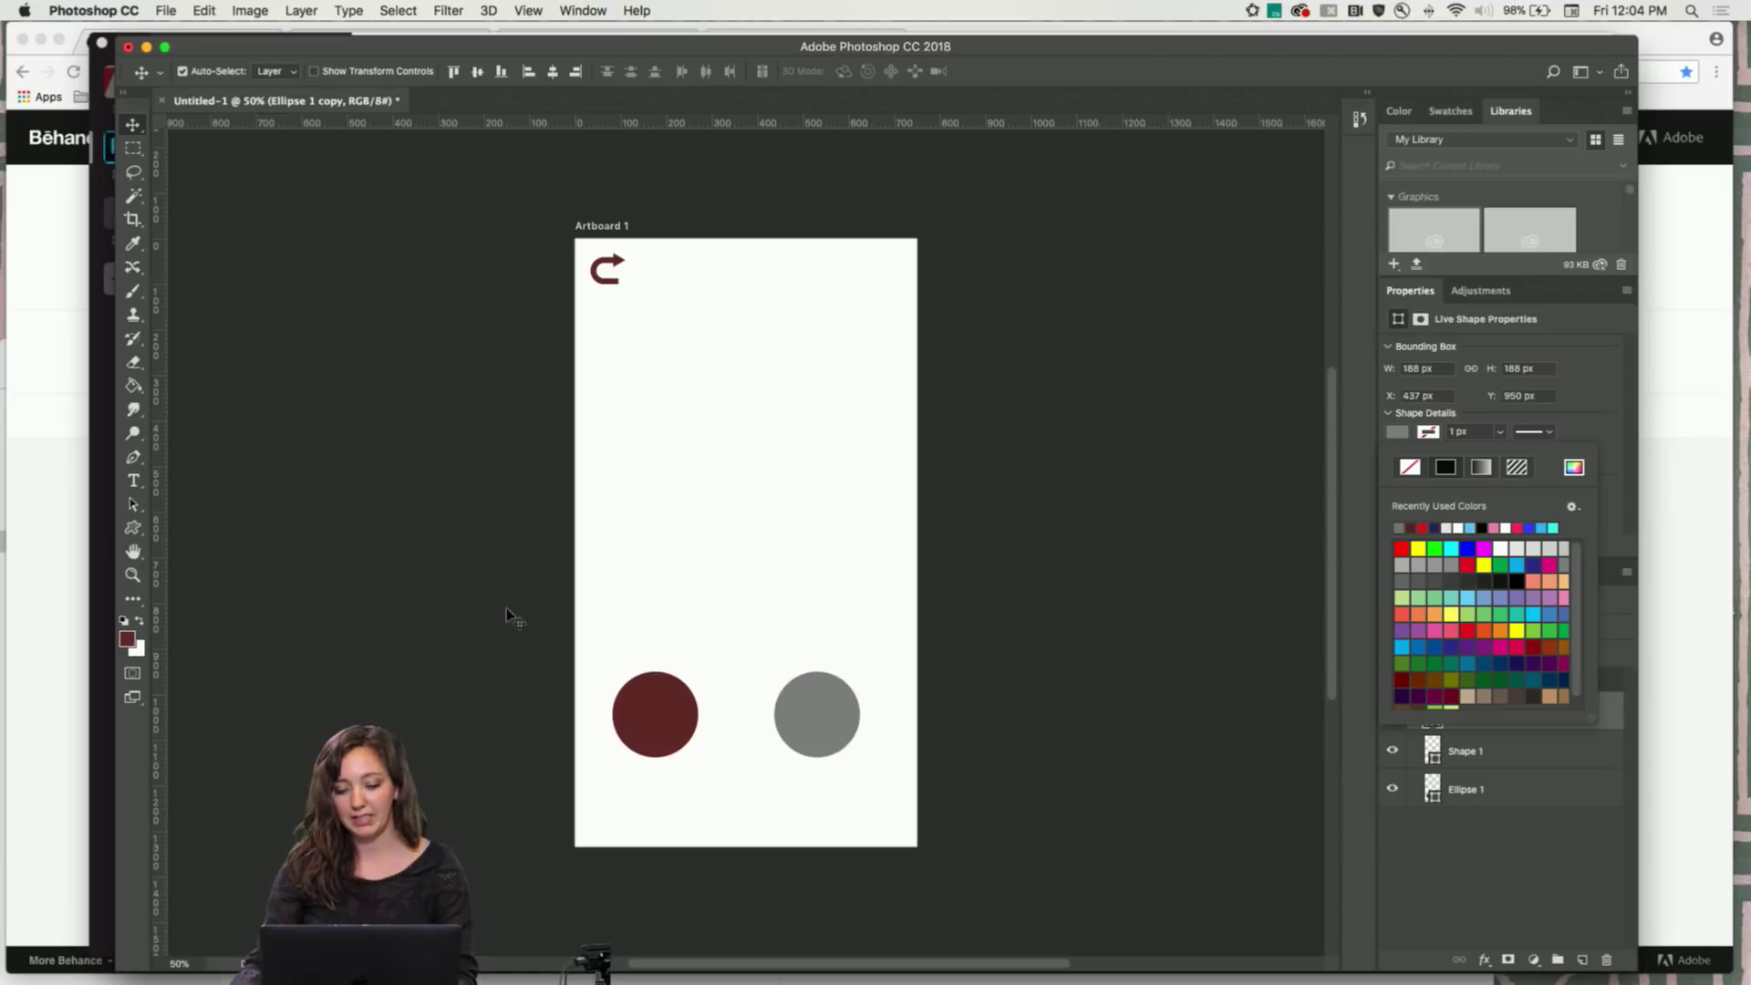
{"action": "left_click", "coordinate": [632, 717]}
{"action": "left_click", "coordinate": [1397, 432]}
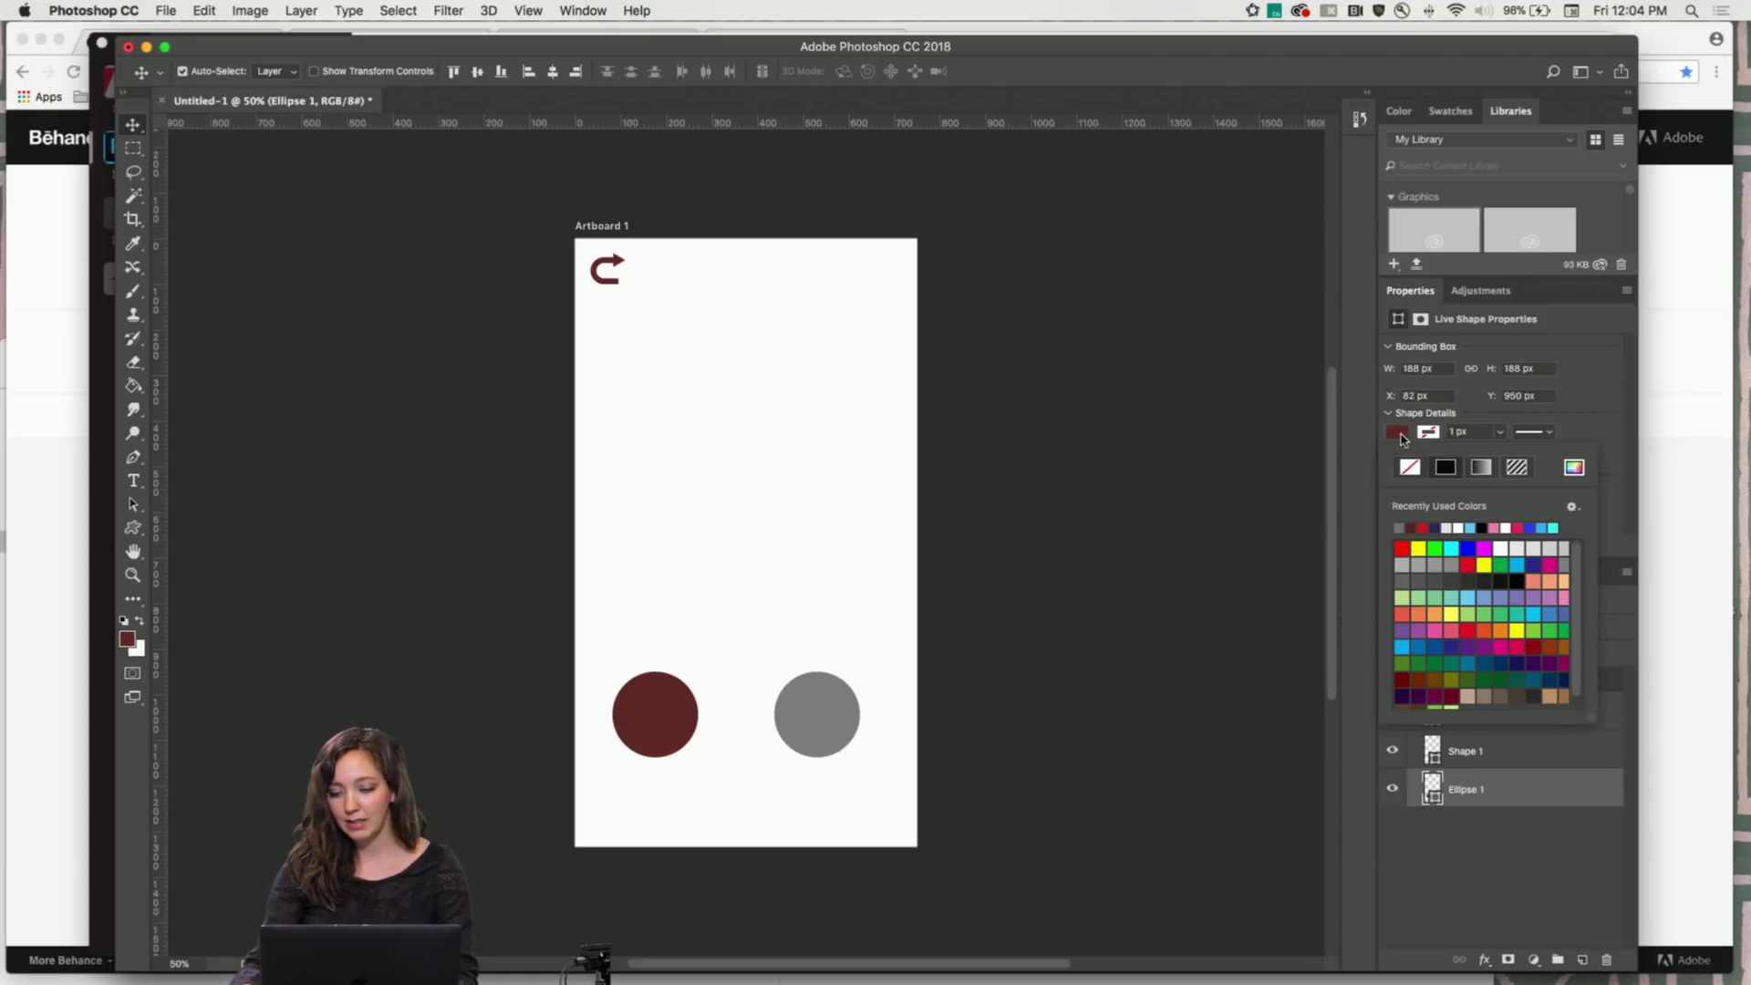
{"action": "left_click", "coordinate": [1494, 527]}
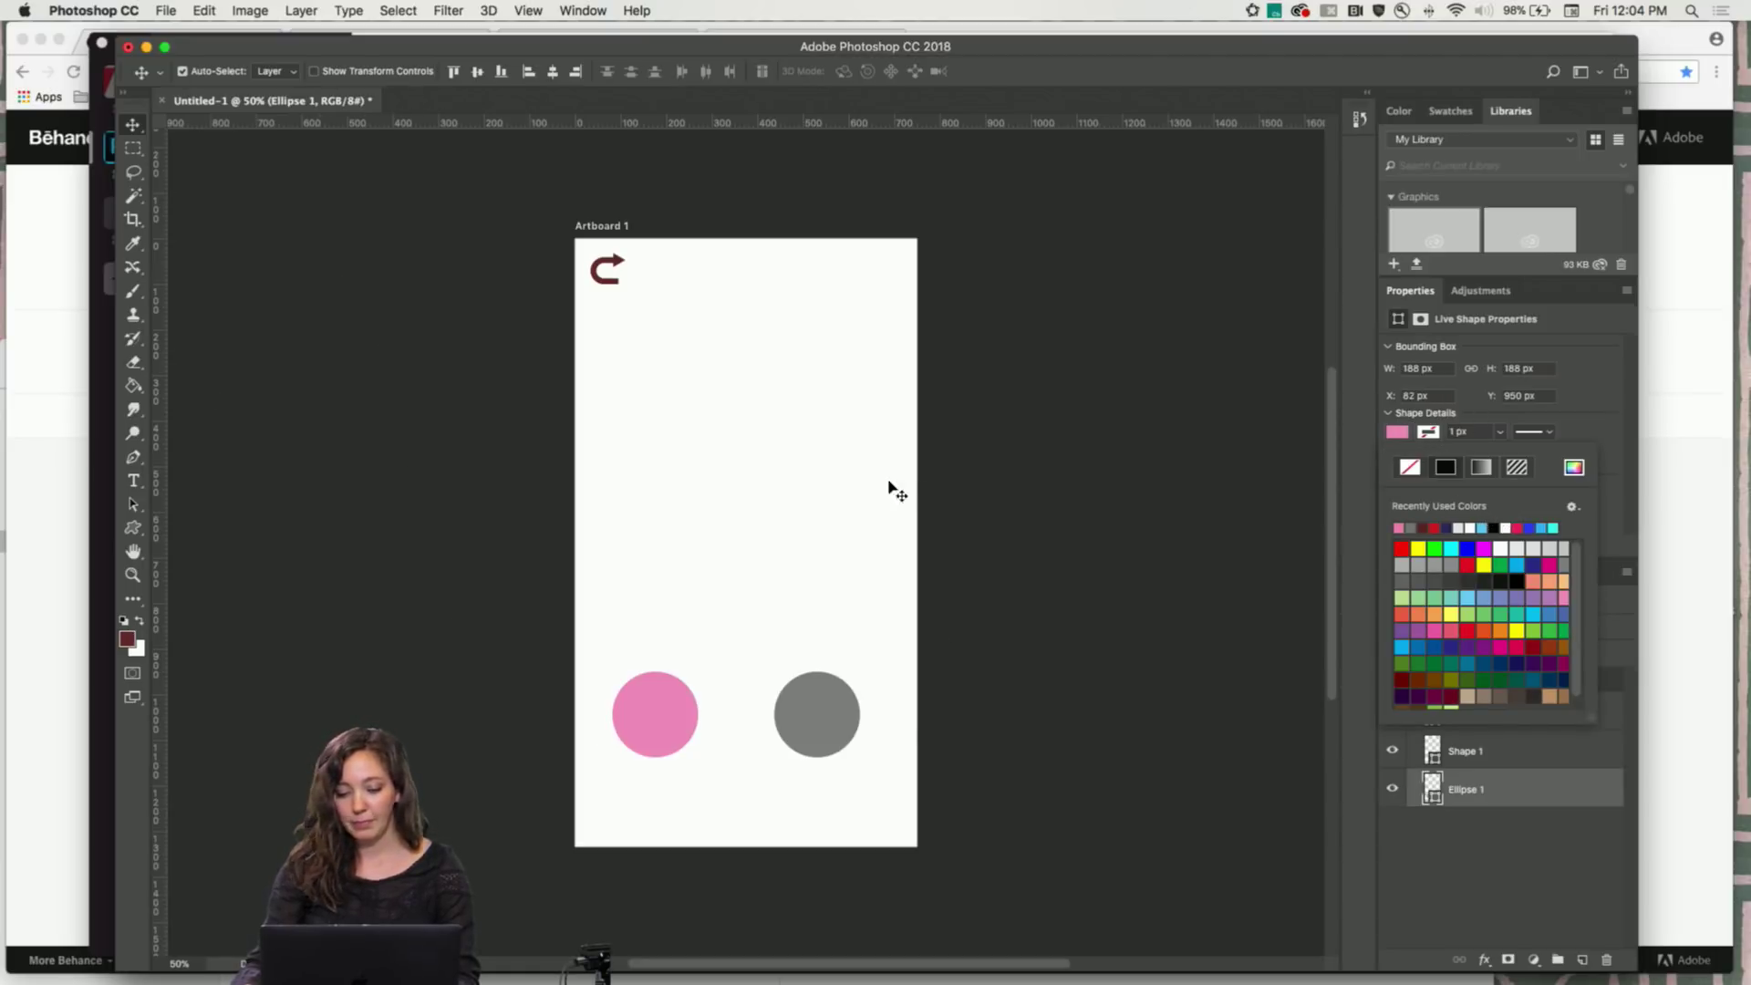
Change the fill of the U-turn arrow shape to the recently used gray
{"action": "left_click", "coordinate": [610, 270]}
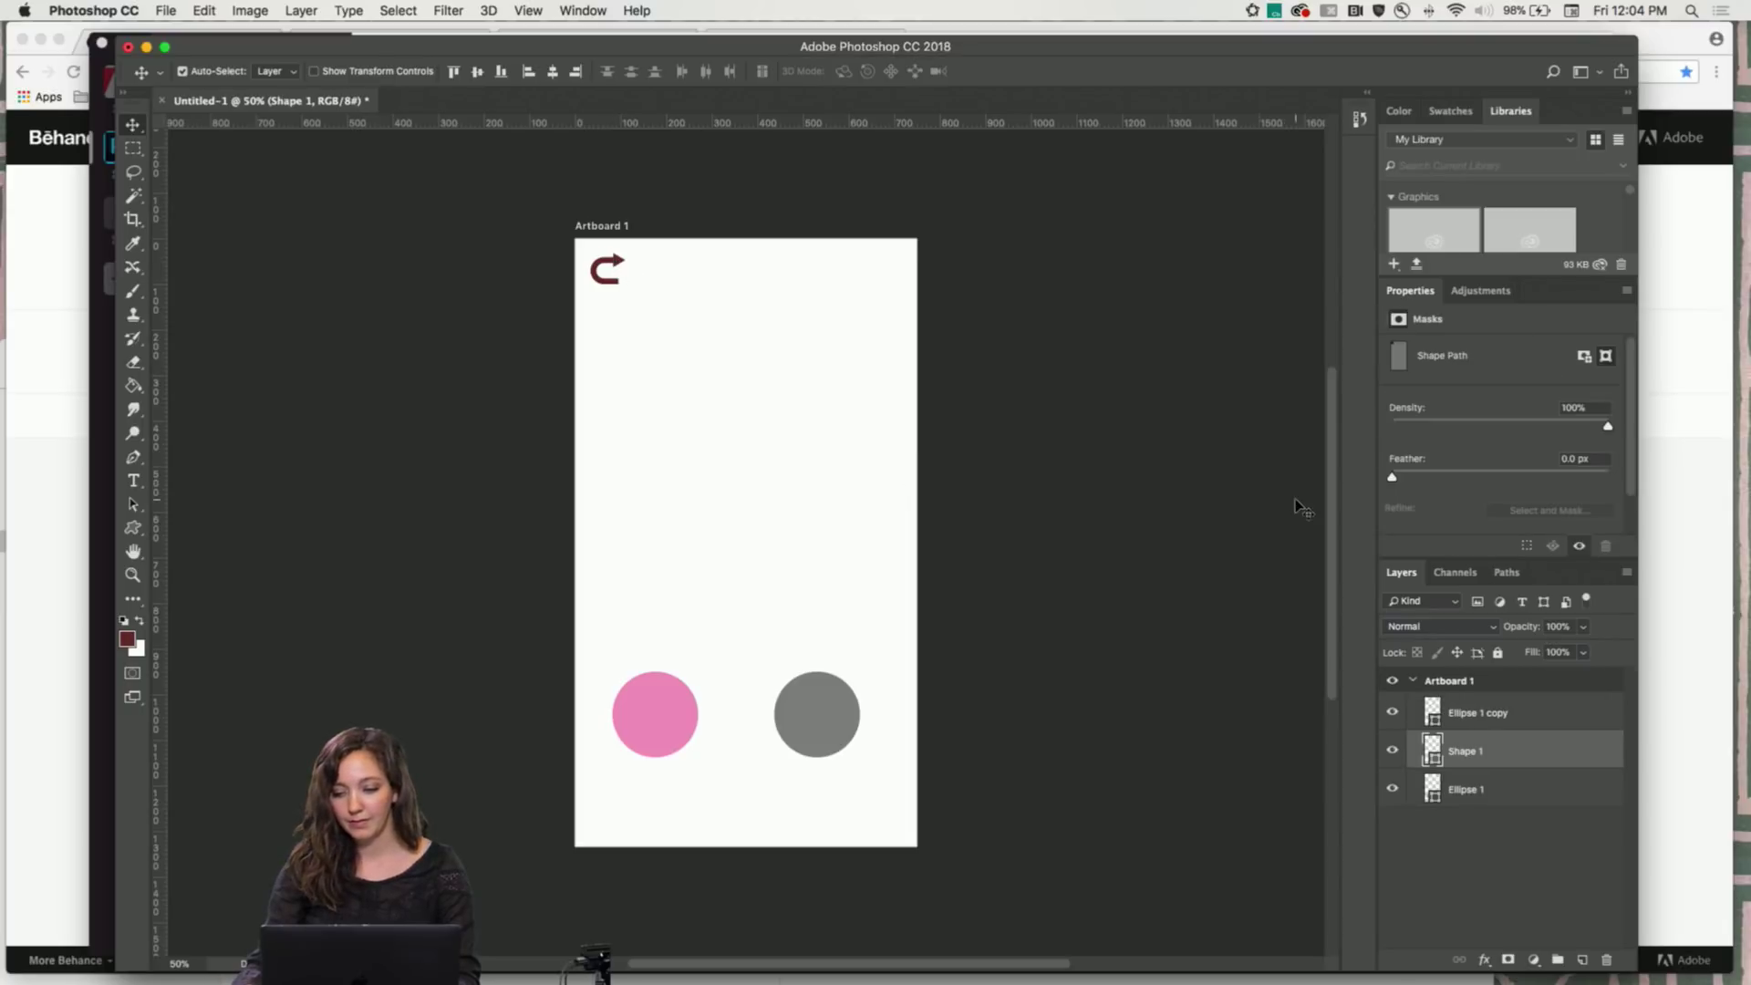
{"action": "left_click", "coordinate": [133, 527]}
{"action": "left_click", "coordinate": [280, 71]}
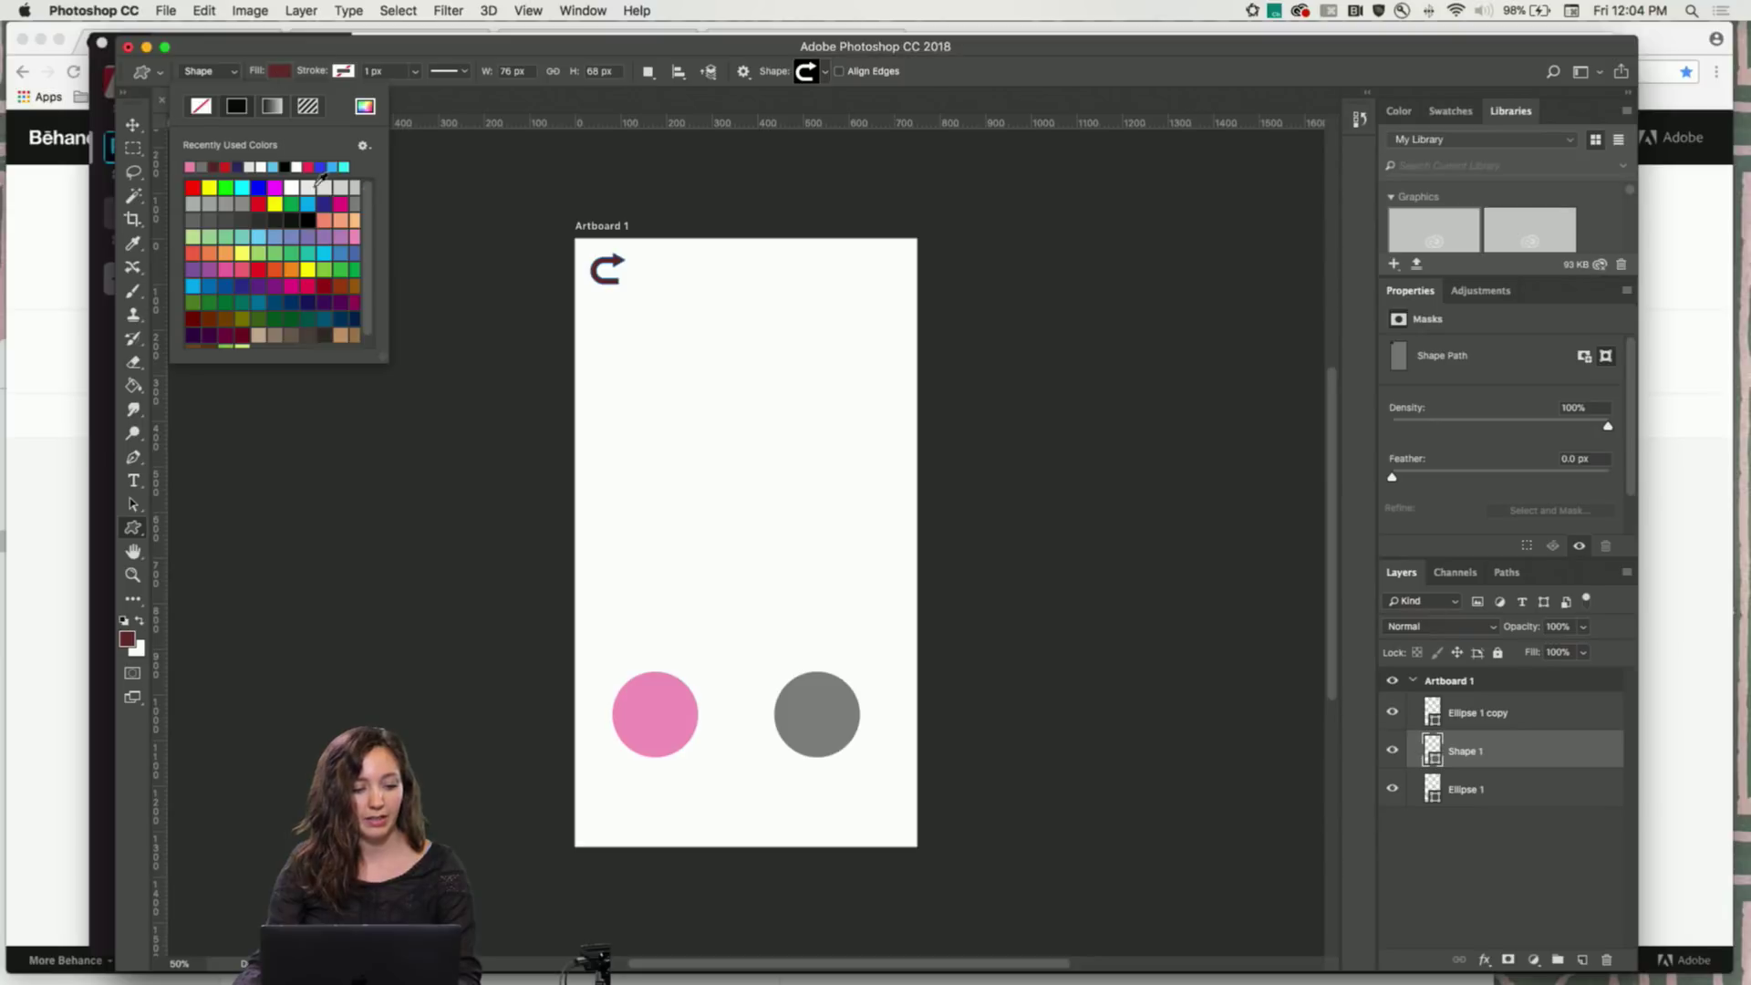
{"action": "left_click", "coordinate": [202, 166]}
{"action": "key", "text": "v"}
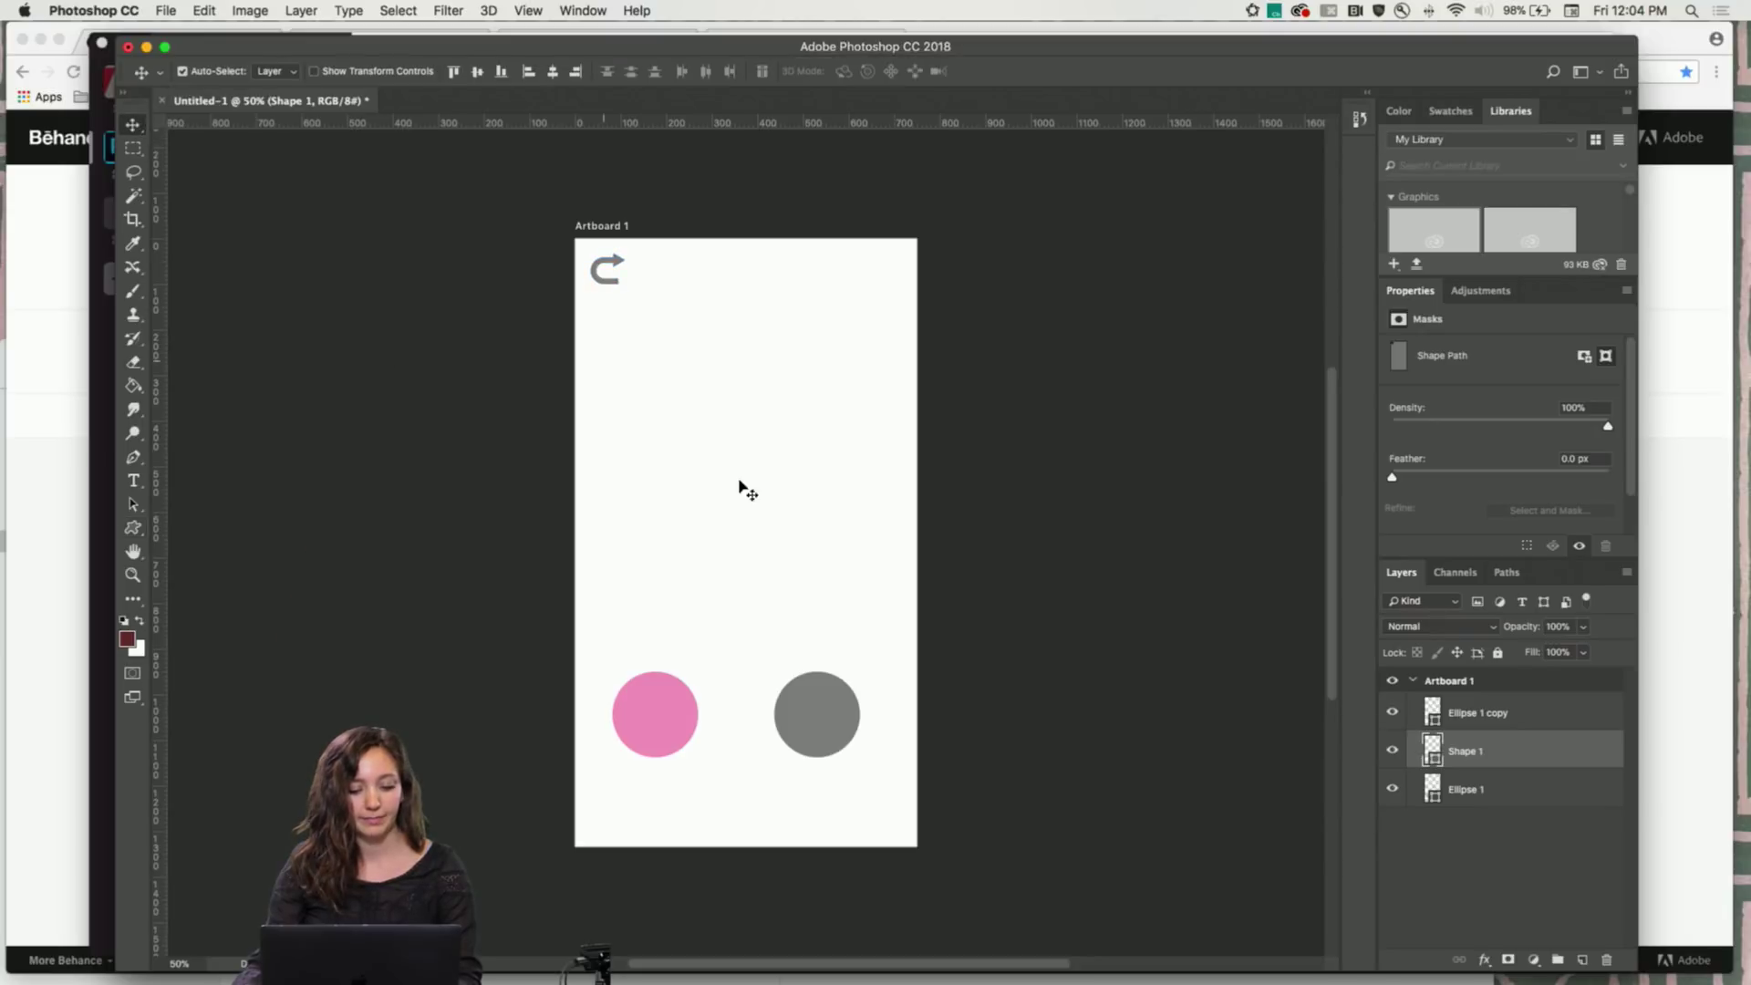
Try moving the gray circle up toward the middle of the artboard, and undo the move
{"action": "left_click_drag", "start_coordinate": [821, 747], "coordinate": [735, 598]}
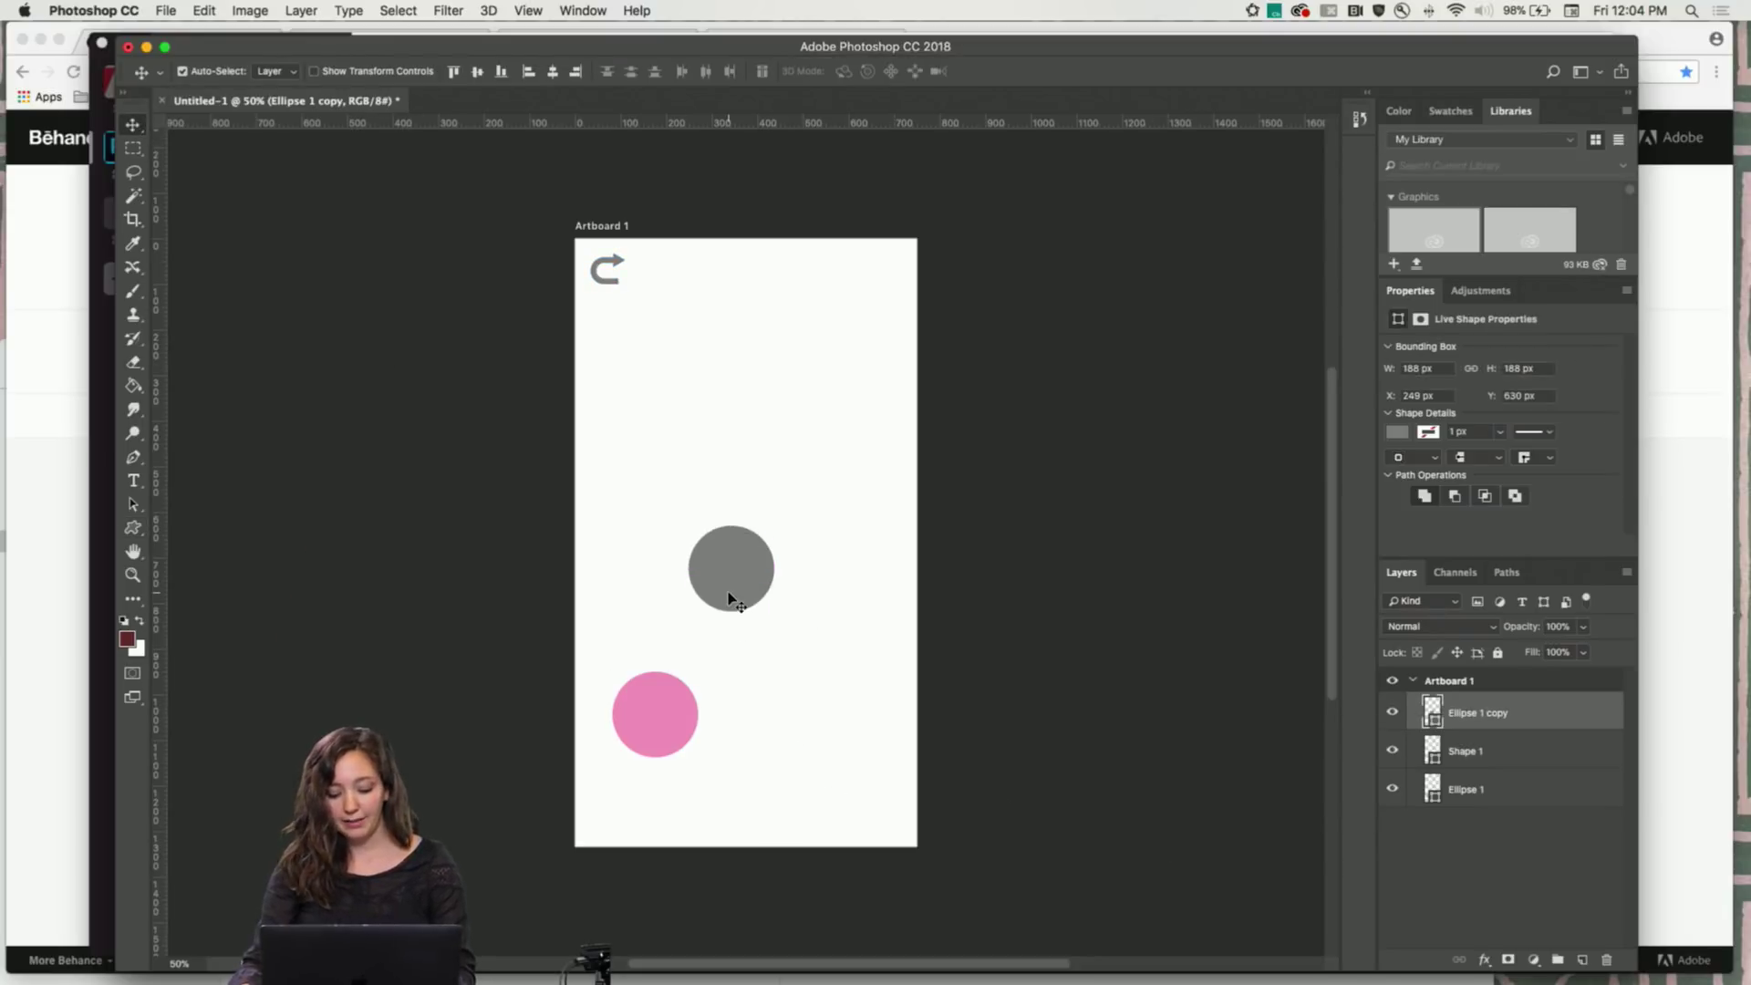
{"action": "key", "text": "super+z"}
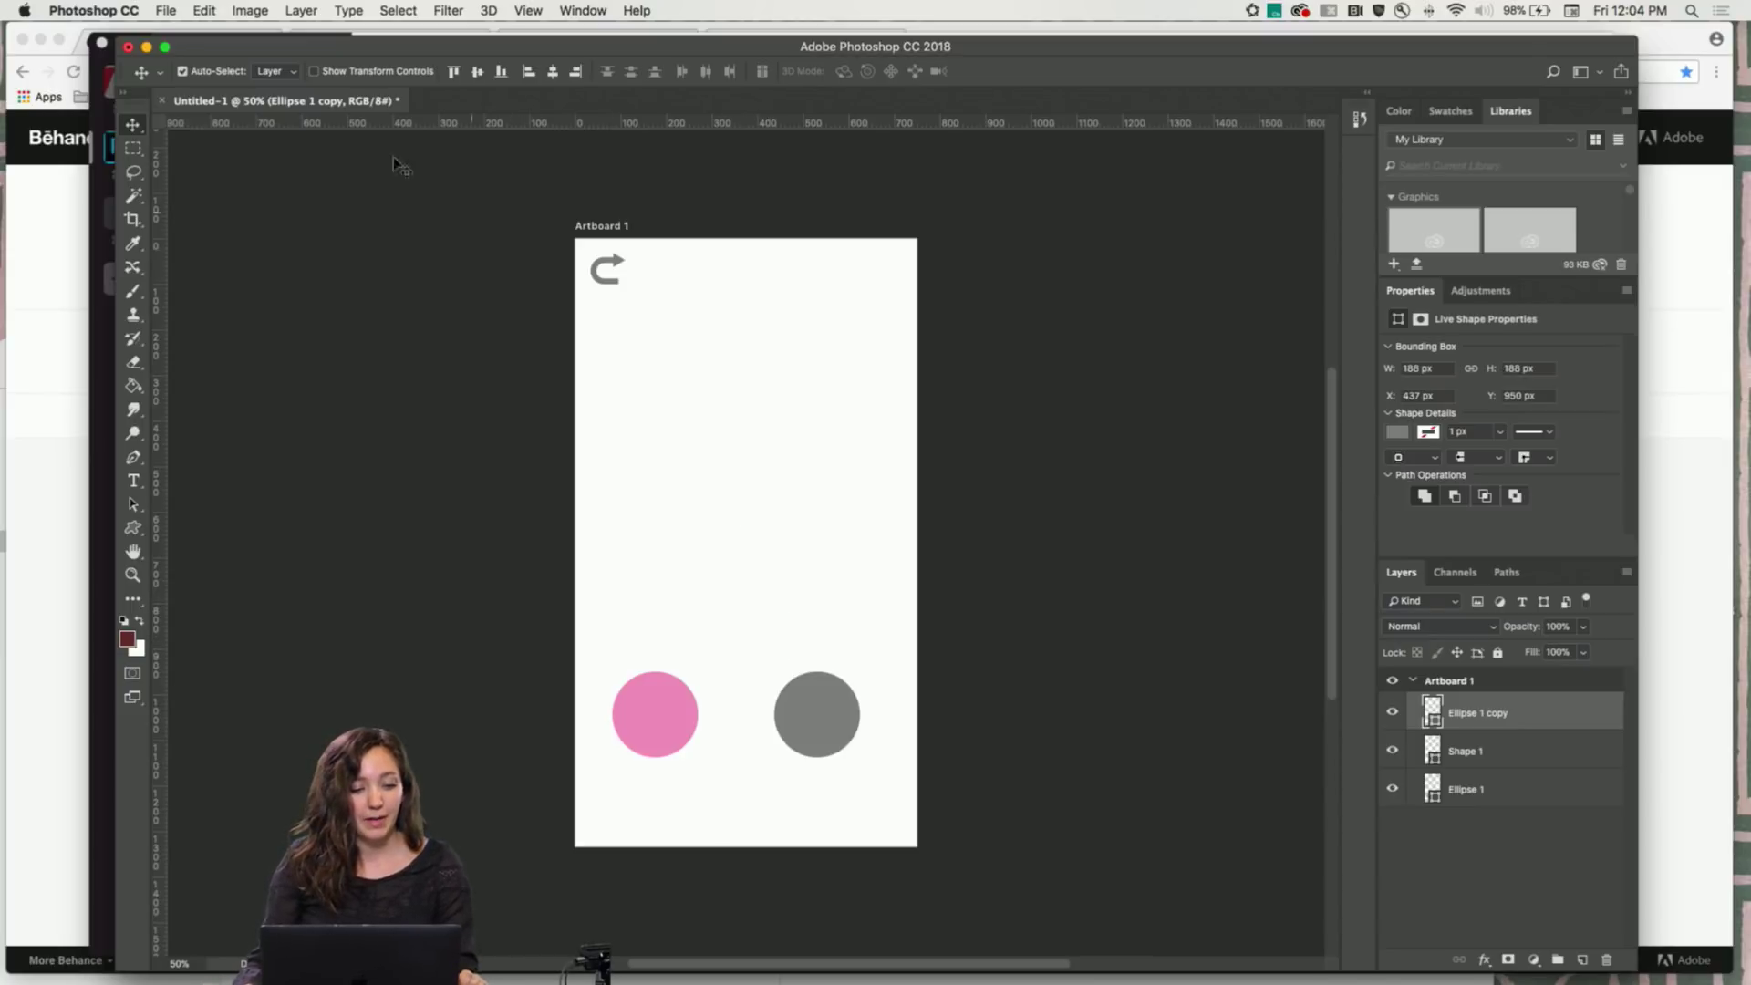
Open Start_here.psd from the Day 9 folder inside DCC - PS on the Desktop
{"action": "left_click", "coordinate": [162, 10]}
{"action": "left_click", "coordinate": [187, 49]}
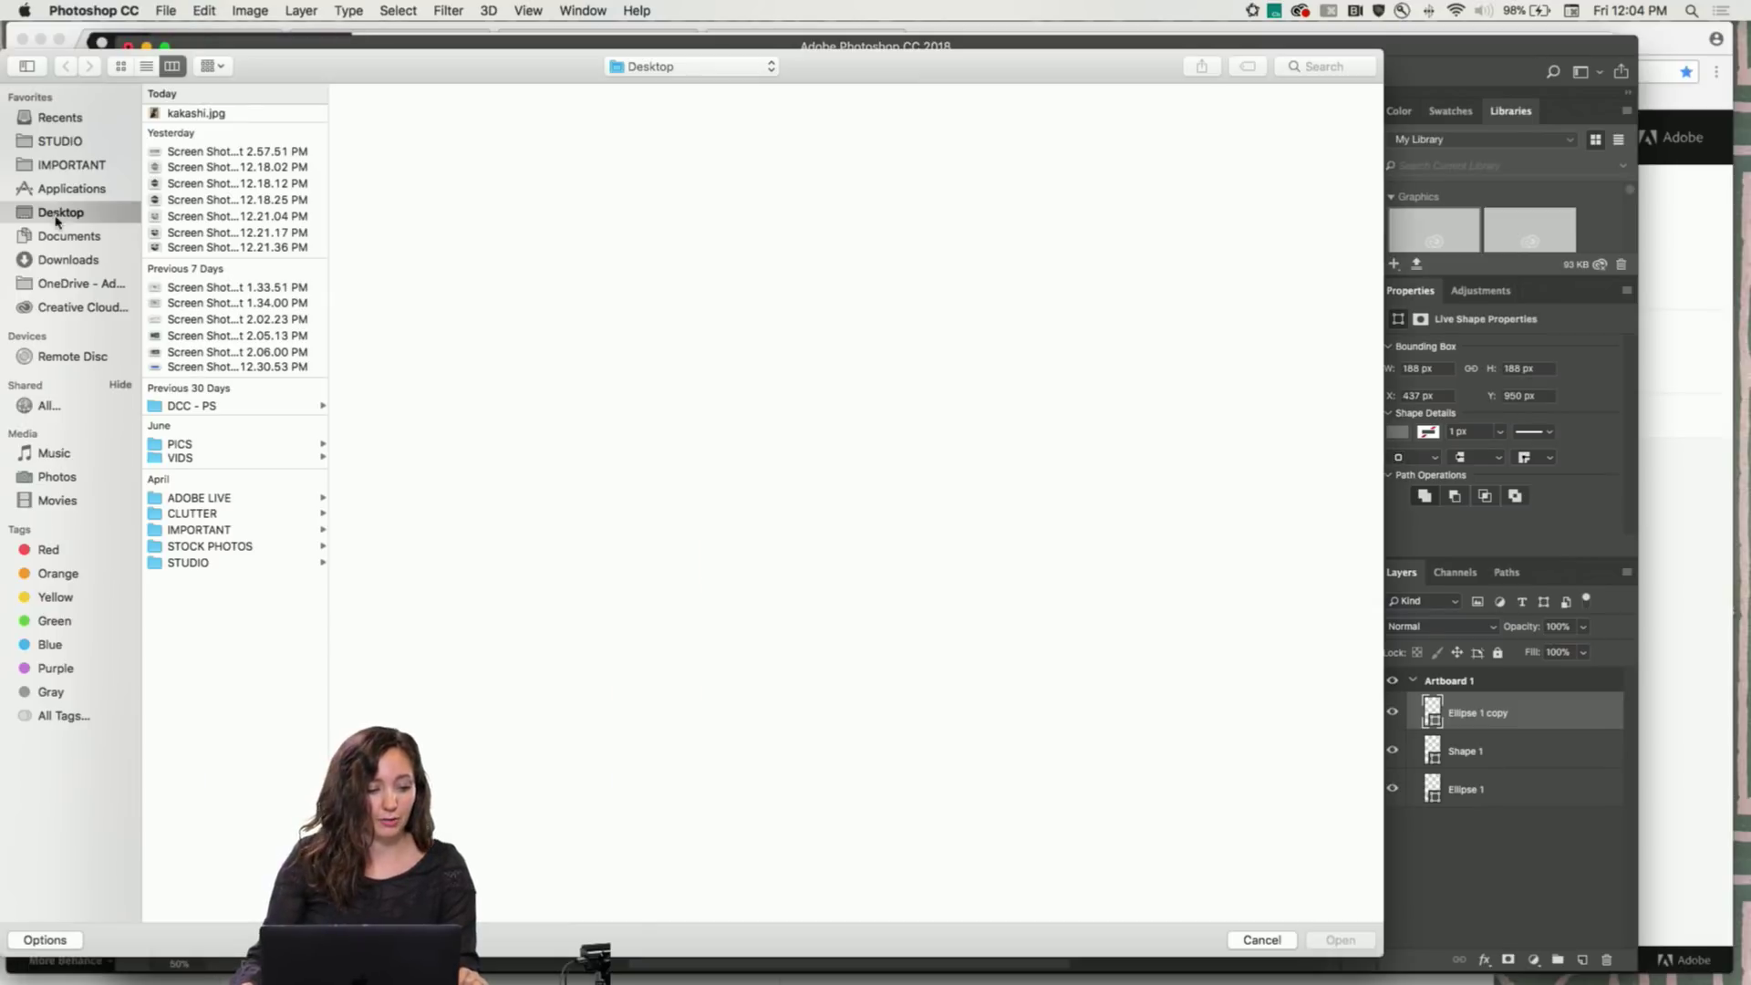
{"action": "left_click", "coordinate": [183, 408]}
{"action": "left_click", "coordinate": [434, 126]}
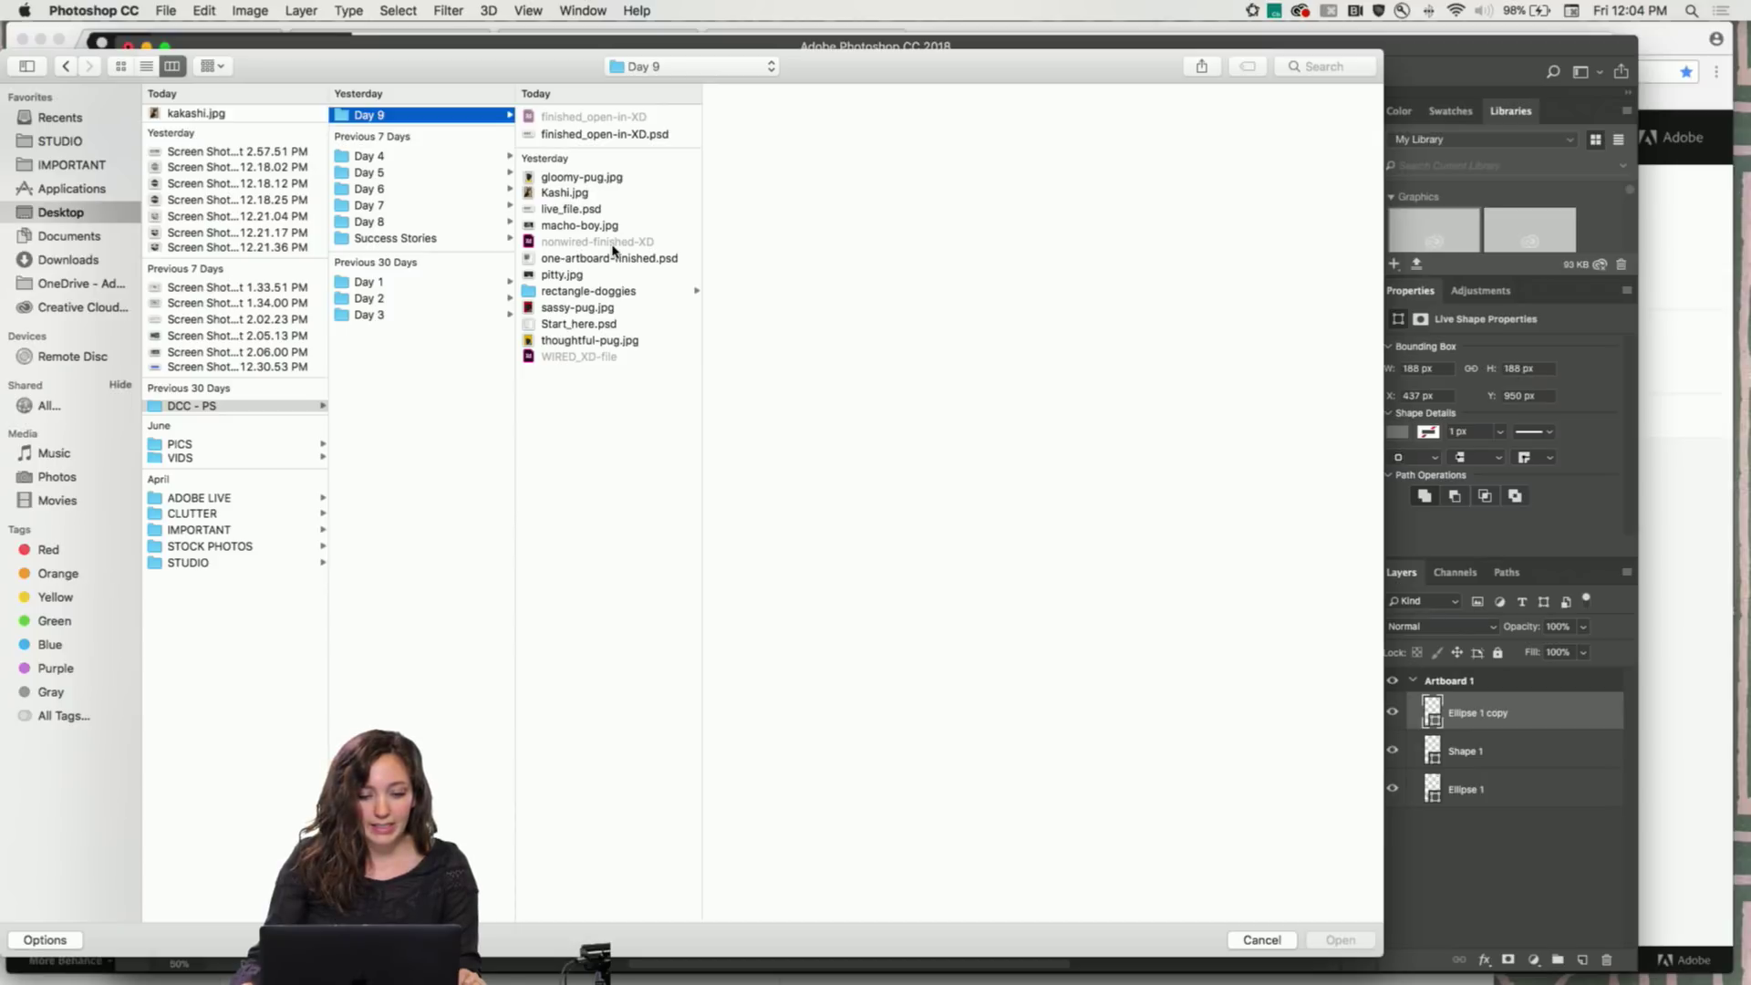
{"action": "double_click", "coordinate": [585, 325]}
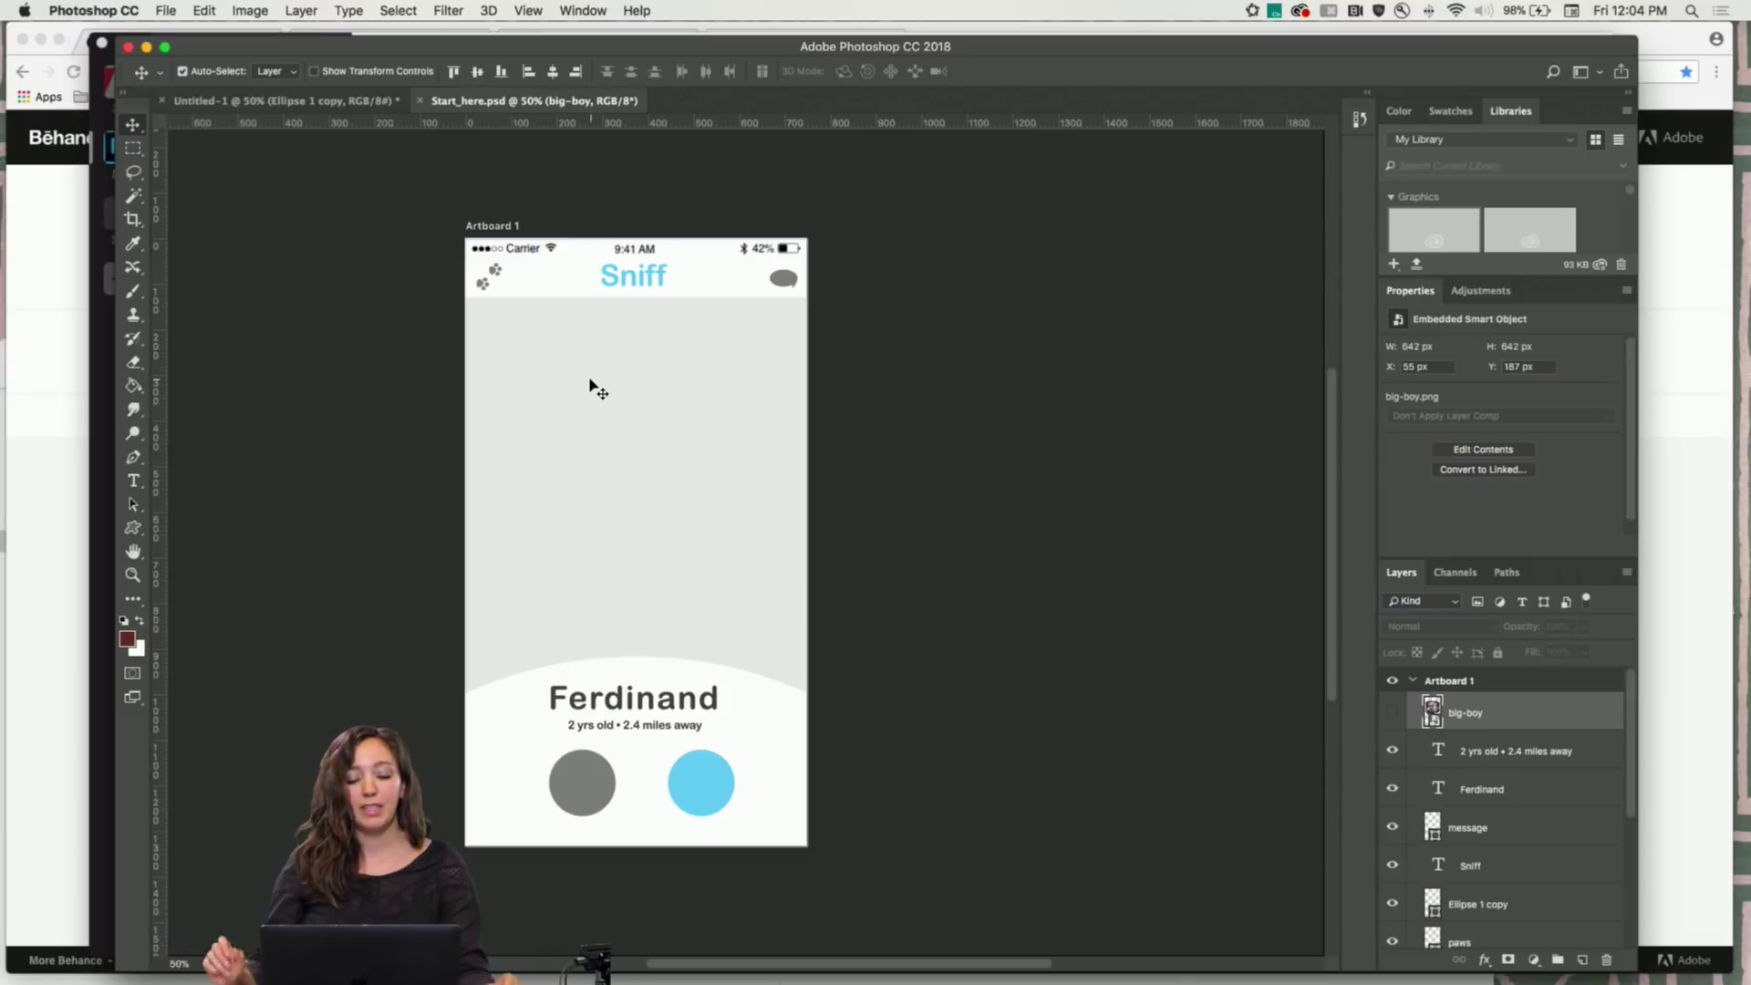
Select the paws icon and the message bubble icon in turn in the app header to inspect their shape layers
{"action": "left_click", "coordinate": [484, 285]}
{"action": "key", "text": "super+c"}
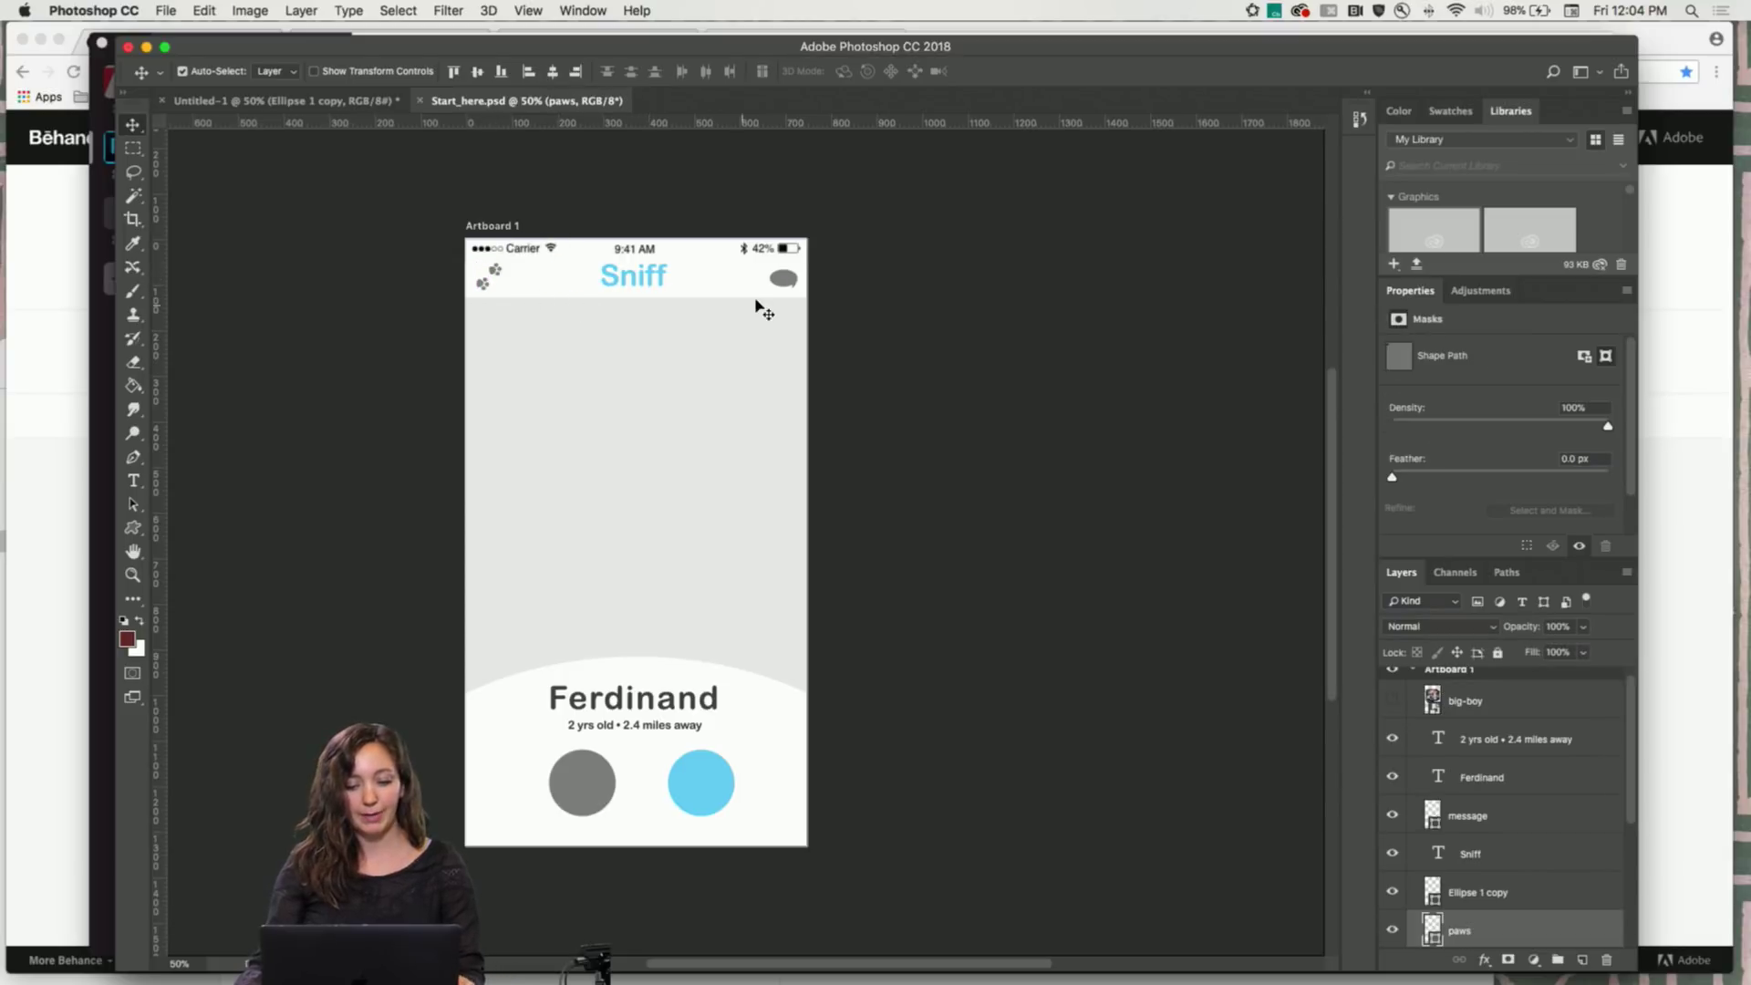
{"action": "left_click", "coordinate": [782, 279]}
{"action": "key", "text": "super"}
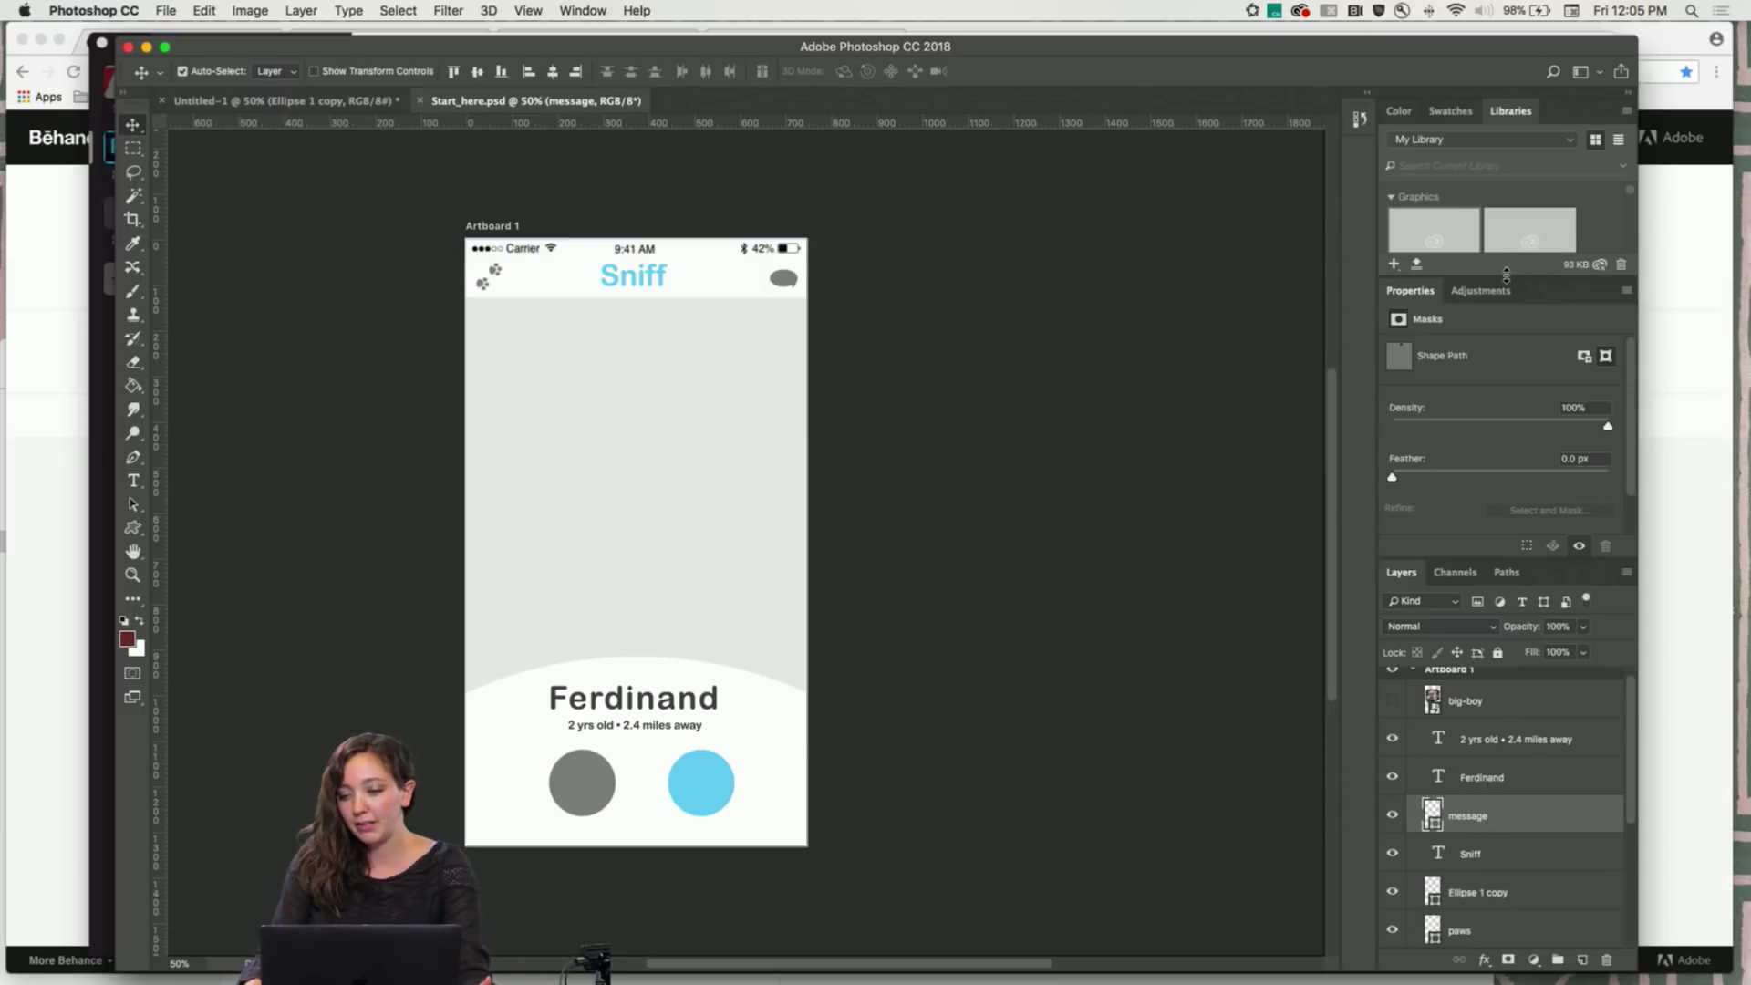
Enlarge the Libraries panel and browse the dog photos in My Library
{"action": "left_click_drag", "start_coordinate": [1506, 276], "coordinate": [1506, 533]}
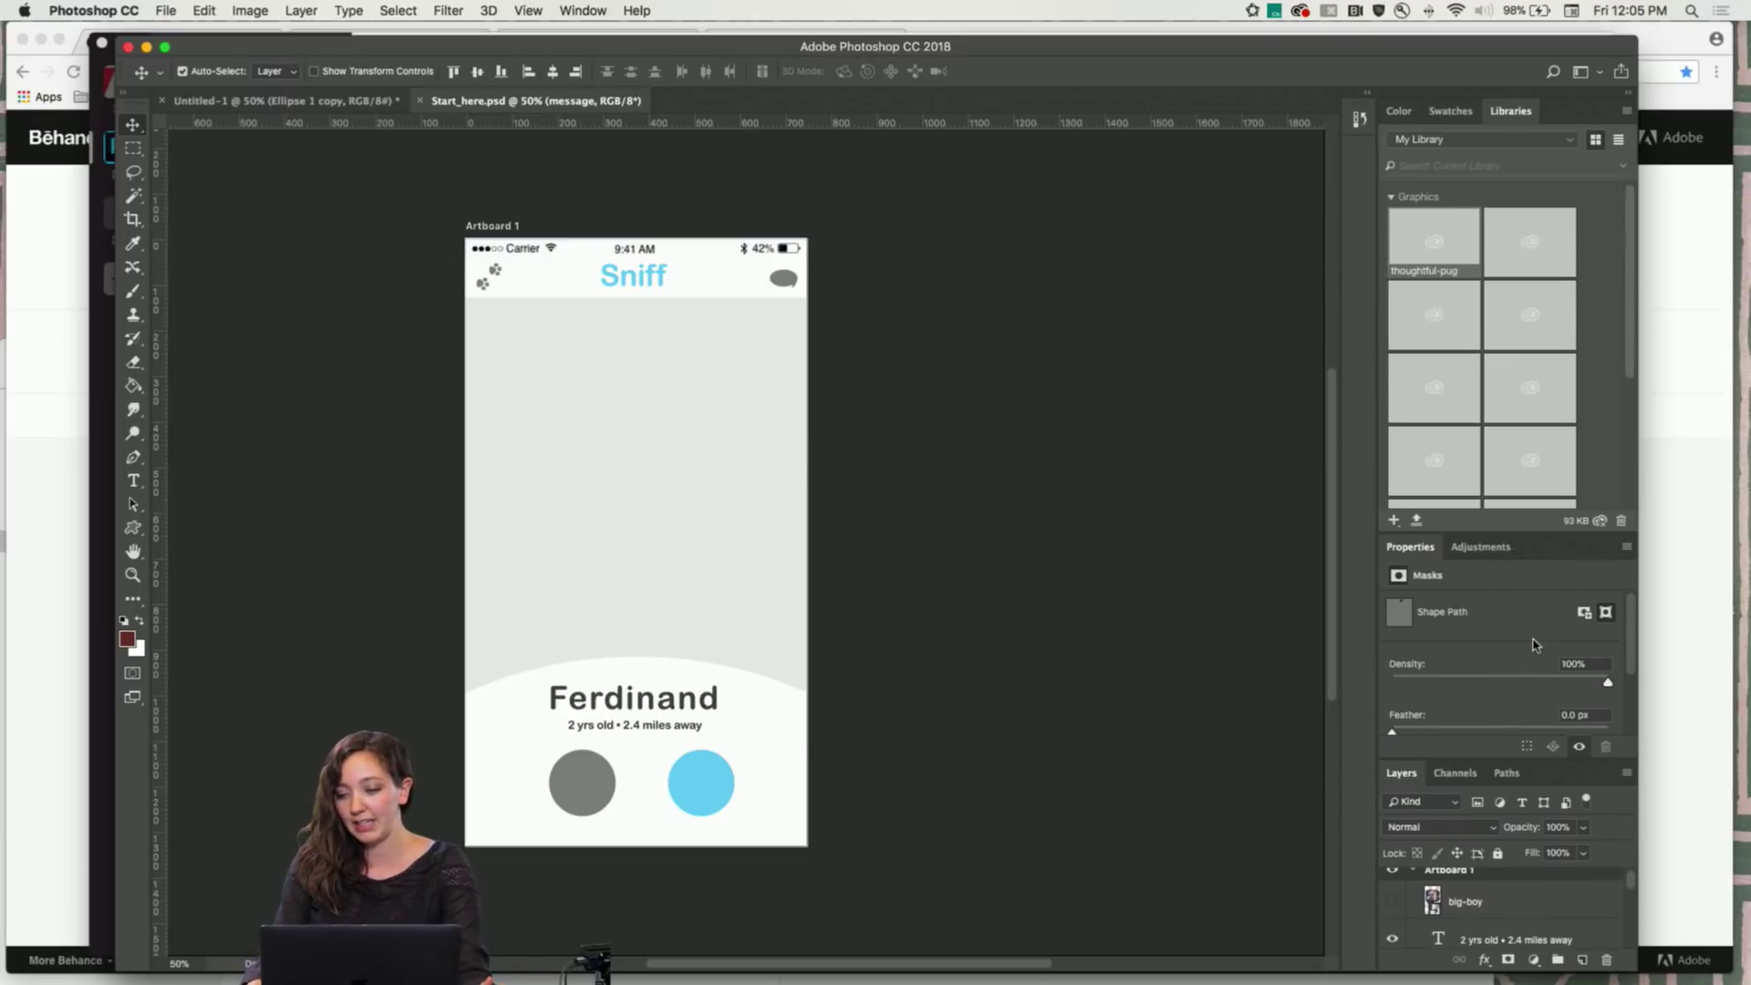
{"action": "scroll", "coordinate": [1510, 337], "scroll_direction": "down", "scroll_amount": 3}
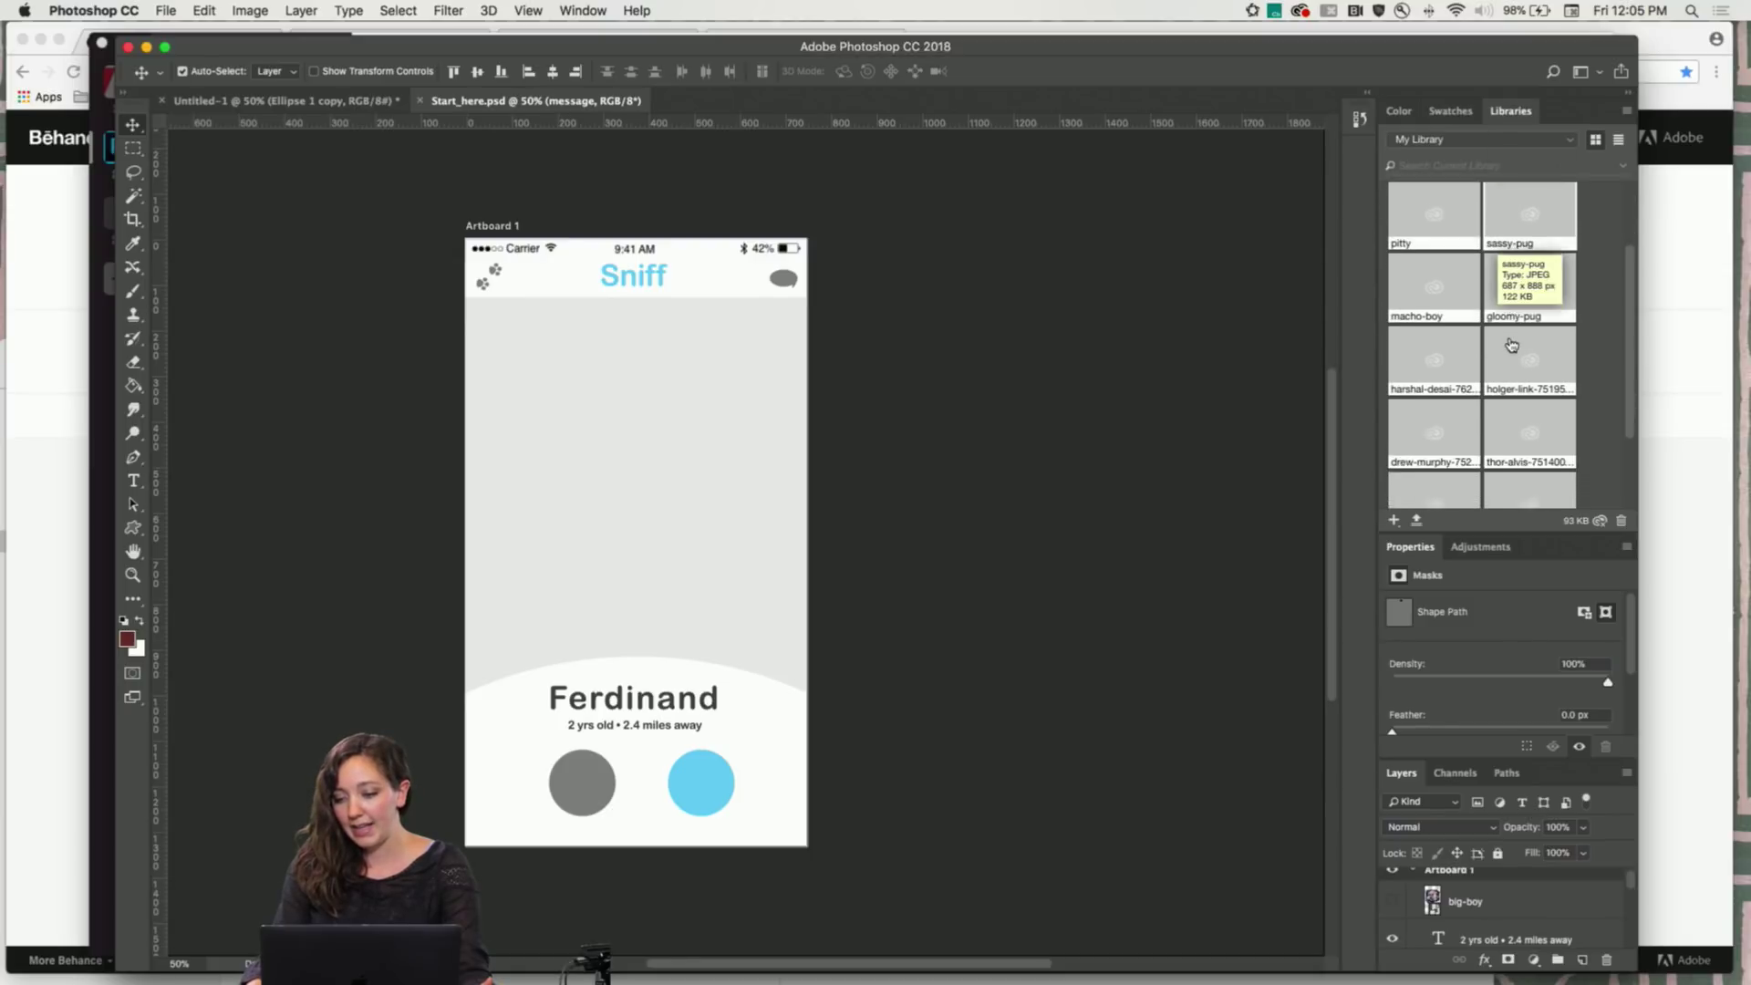
{"action": "scroll", "coordinate": [1509, 344], "scroll_direction": "up", "scroll_amount": 3}
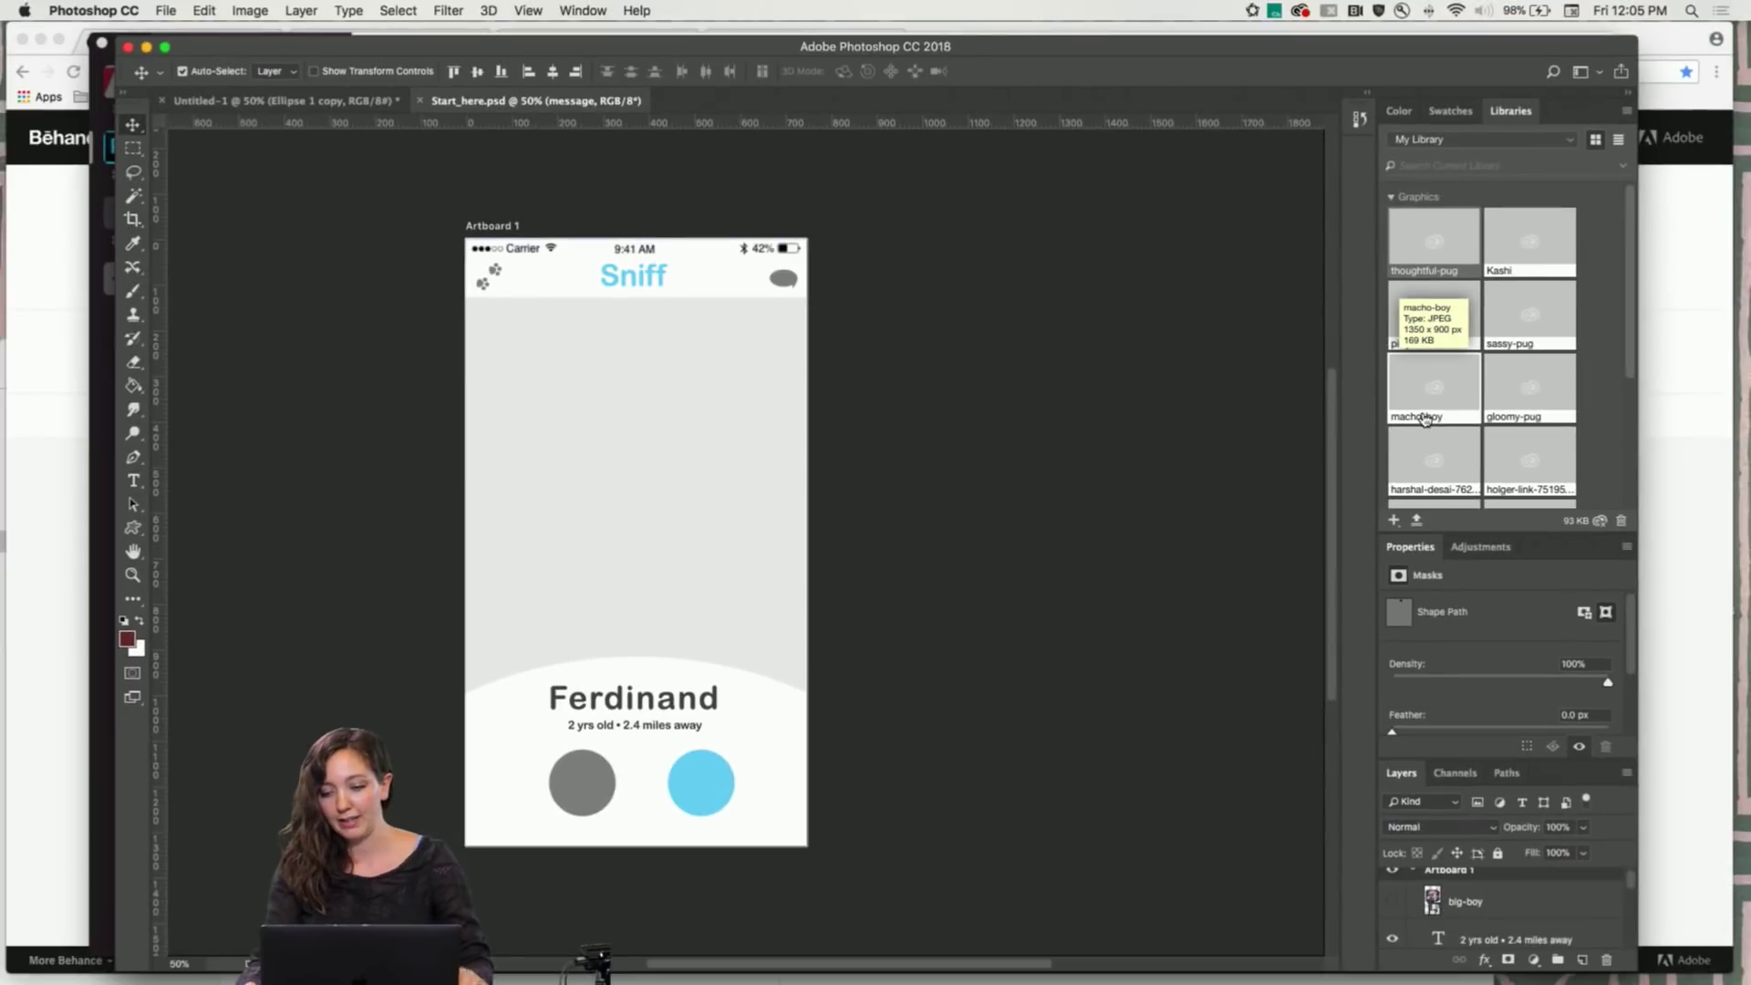
Try placing the macho-boy library photo in the artboard's gray area, and undo the placement
{"action": "left_click_drag", "start_coordinate": [1409, 447], "coordinate": [752, 526]}
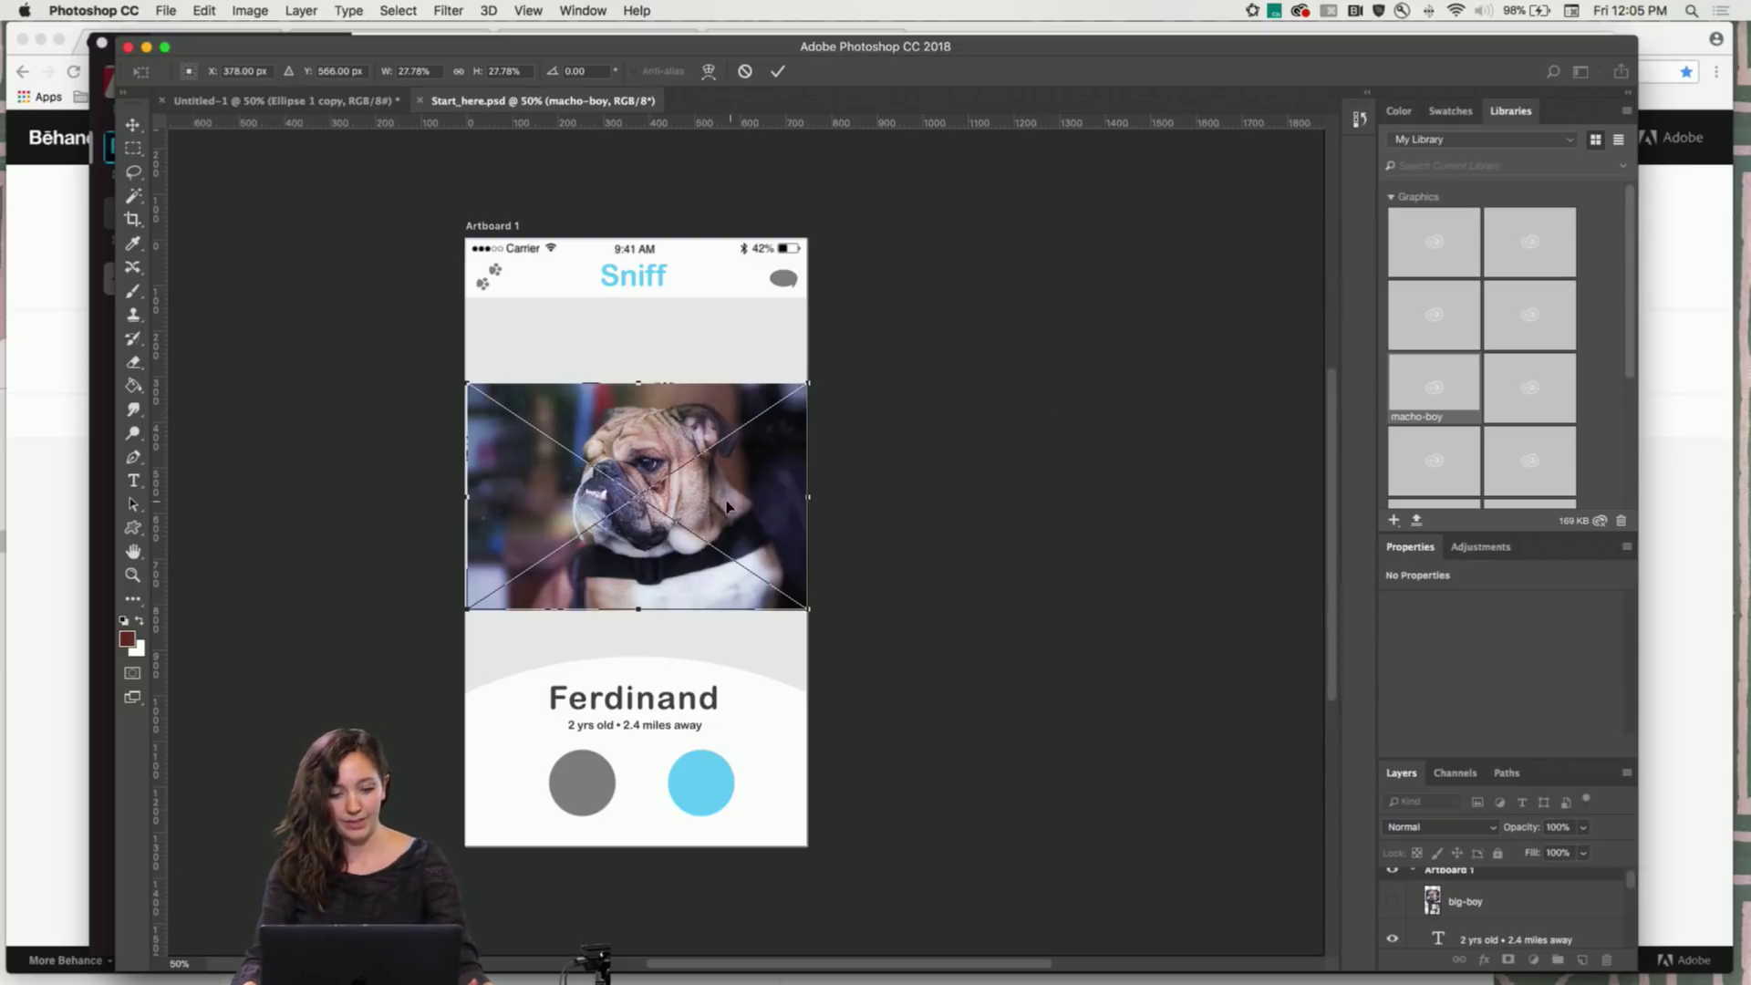
{"action": "mouse_move", "coordinate": [688, 538]}
{"action": "left_mouse_down"}
{"action": "mouse_move", "coordinate": [699, 447]}
{"action": "mouse_move", "coordinate": [693, 543]}
{"action": "left_mouse_up"}
{"action": "key", "text": "Return"}
{"action": "key", "text": "super+z"}
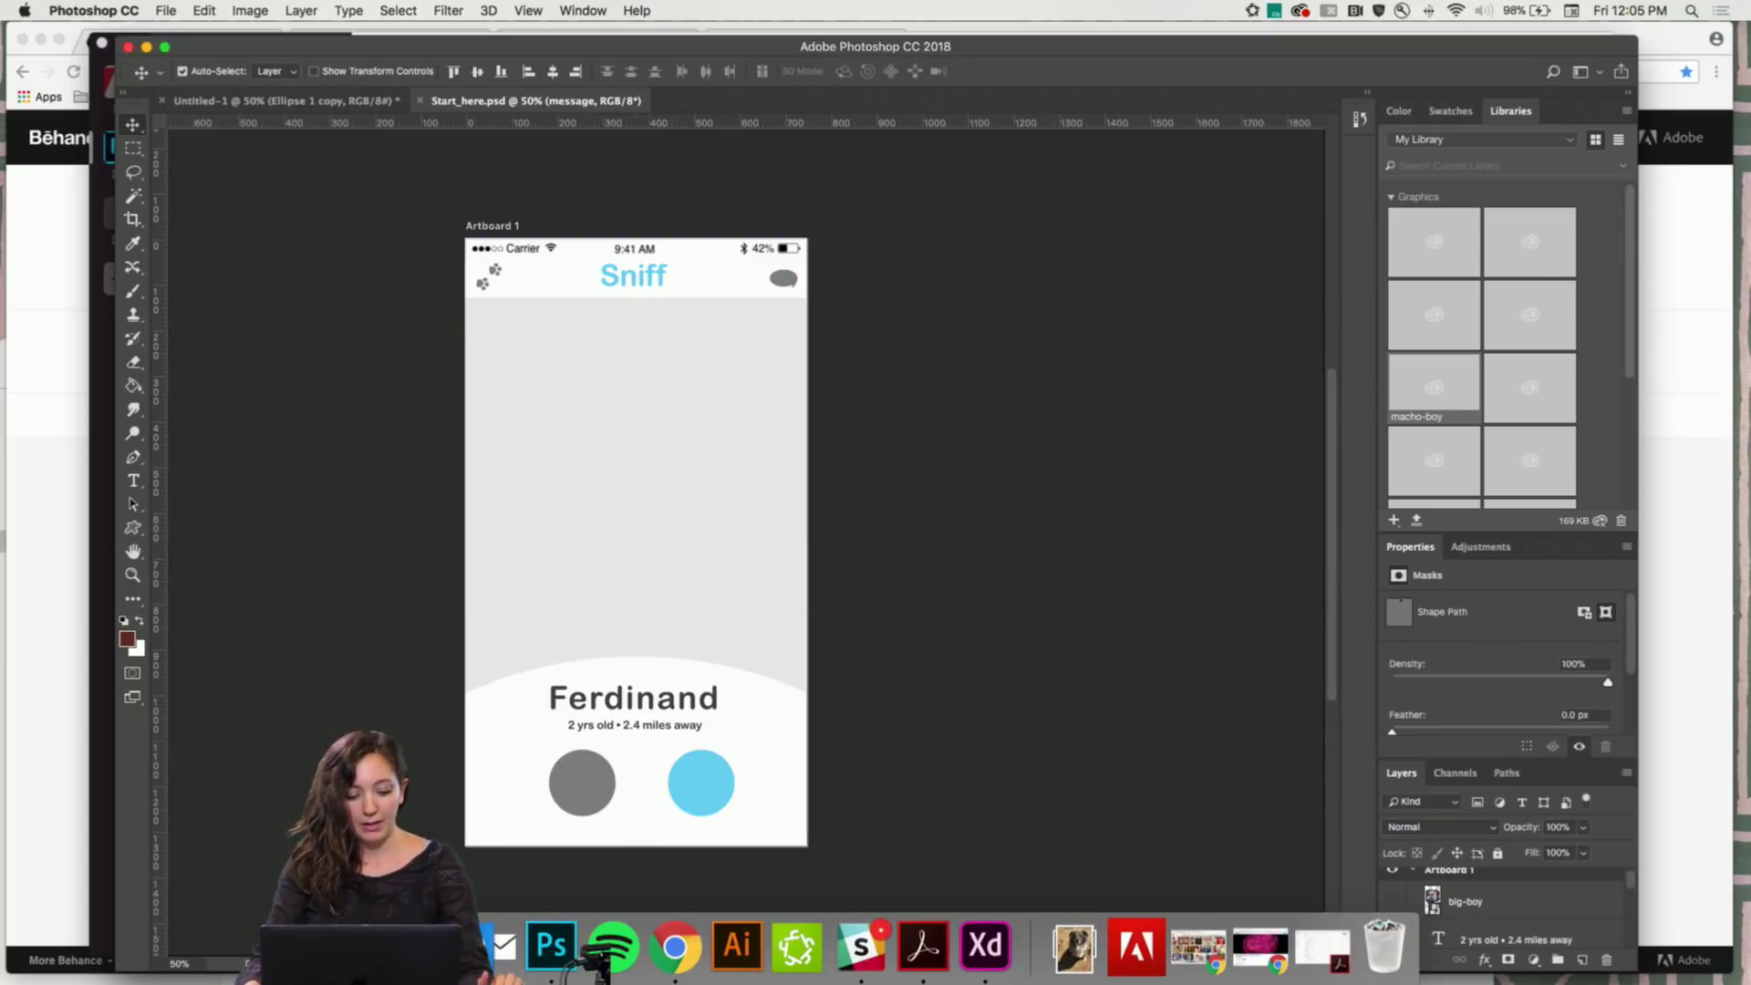
Switch to Finder and select big-boy.png in the rectangle-doggies folder inside Day 9
{"action": "left_click", "coordinate": [367, 946]}
{"action": "left_click_drag", "start_coordinate": [606, 365], "coordinate": [714, 98]}
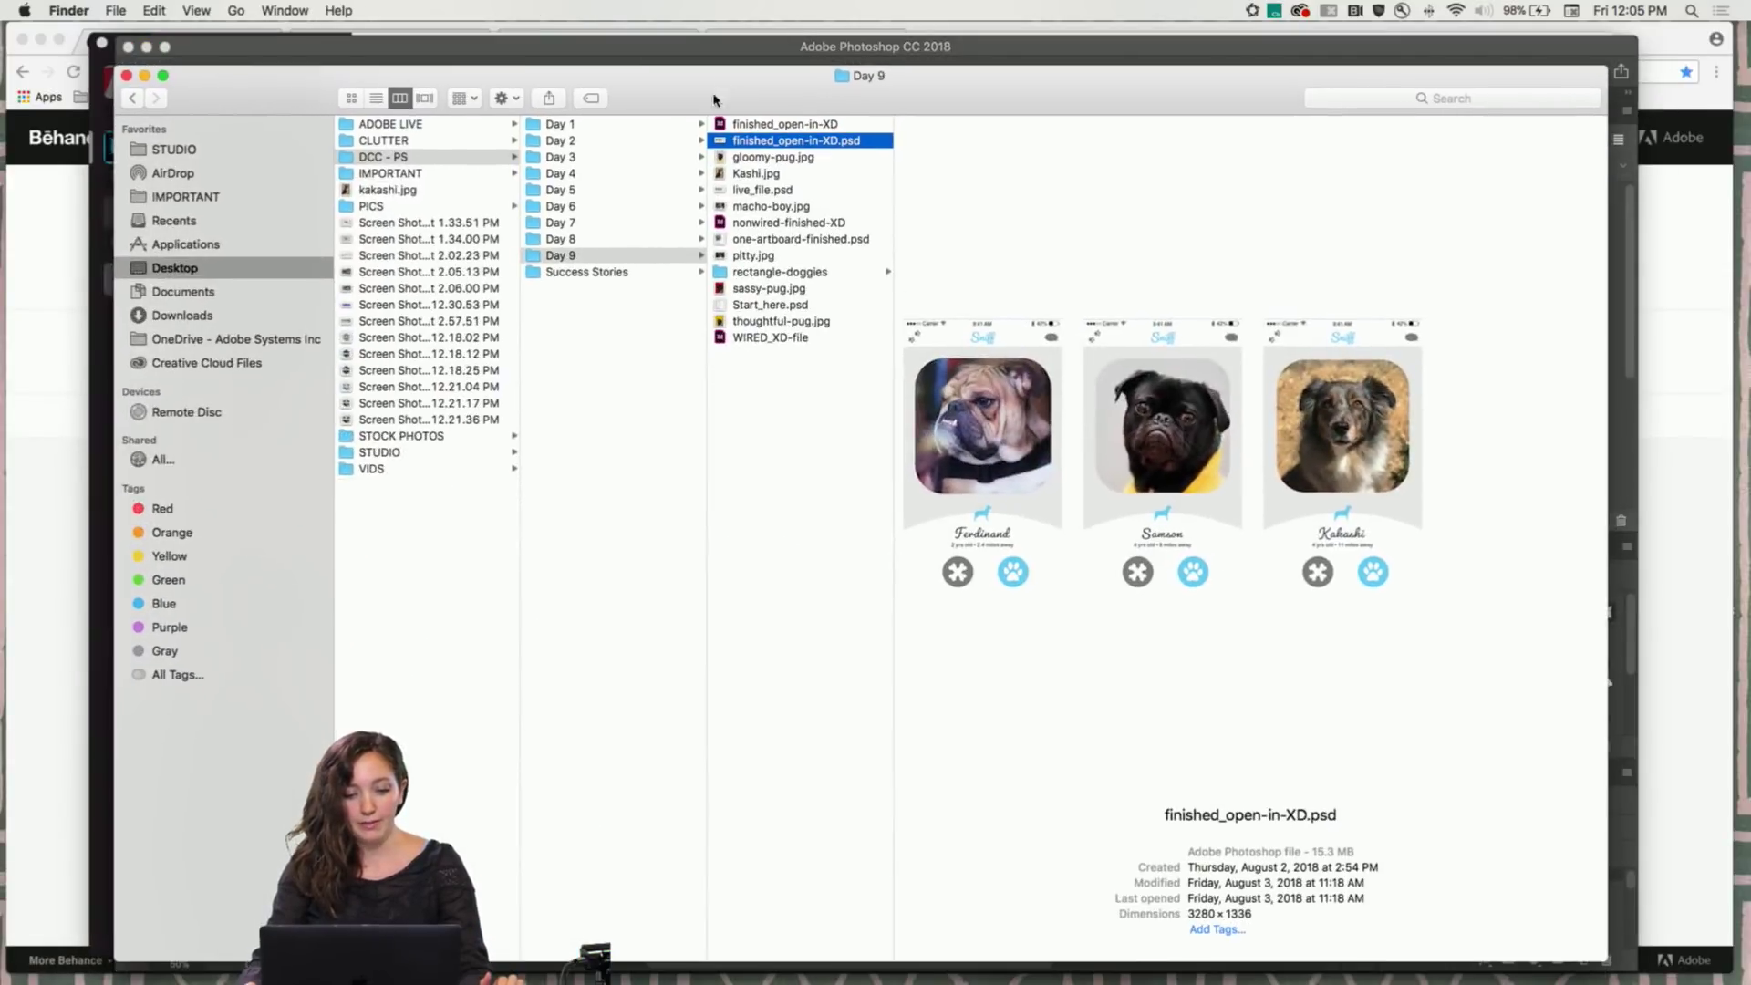
{"action": "left_click", "coordinate": [764, 274]}
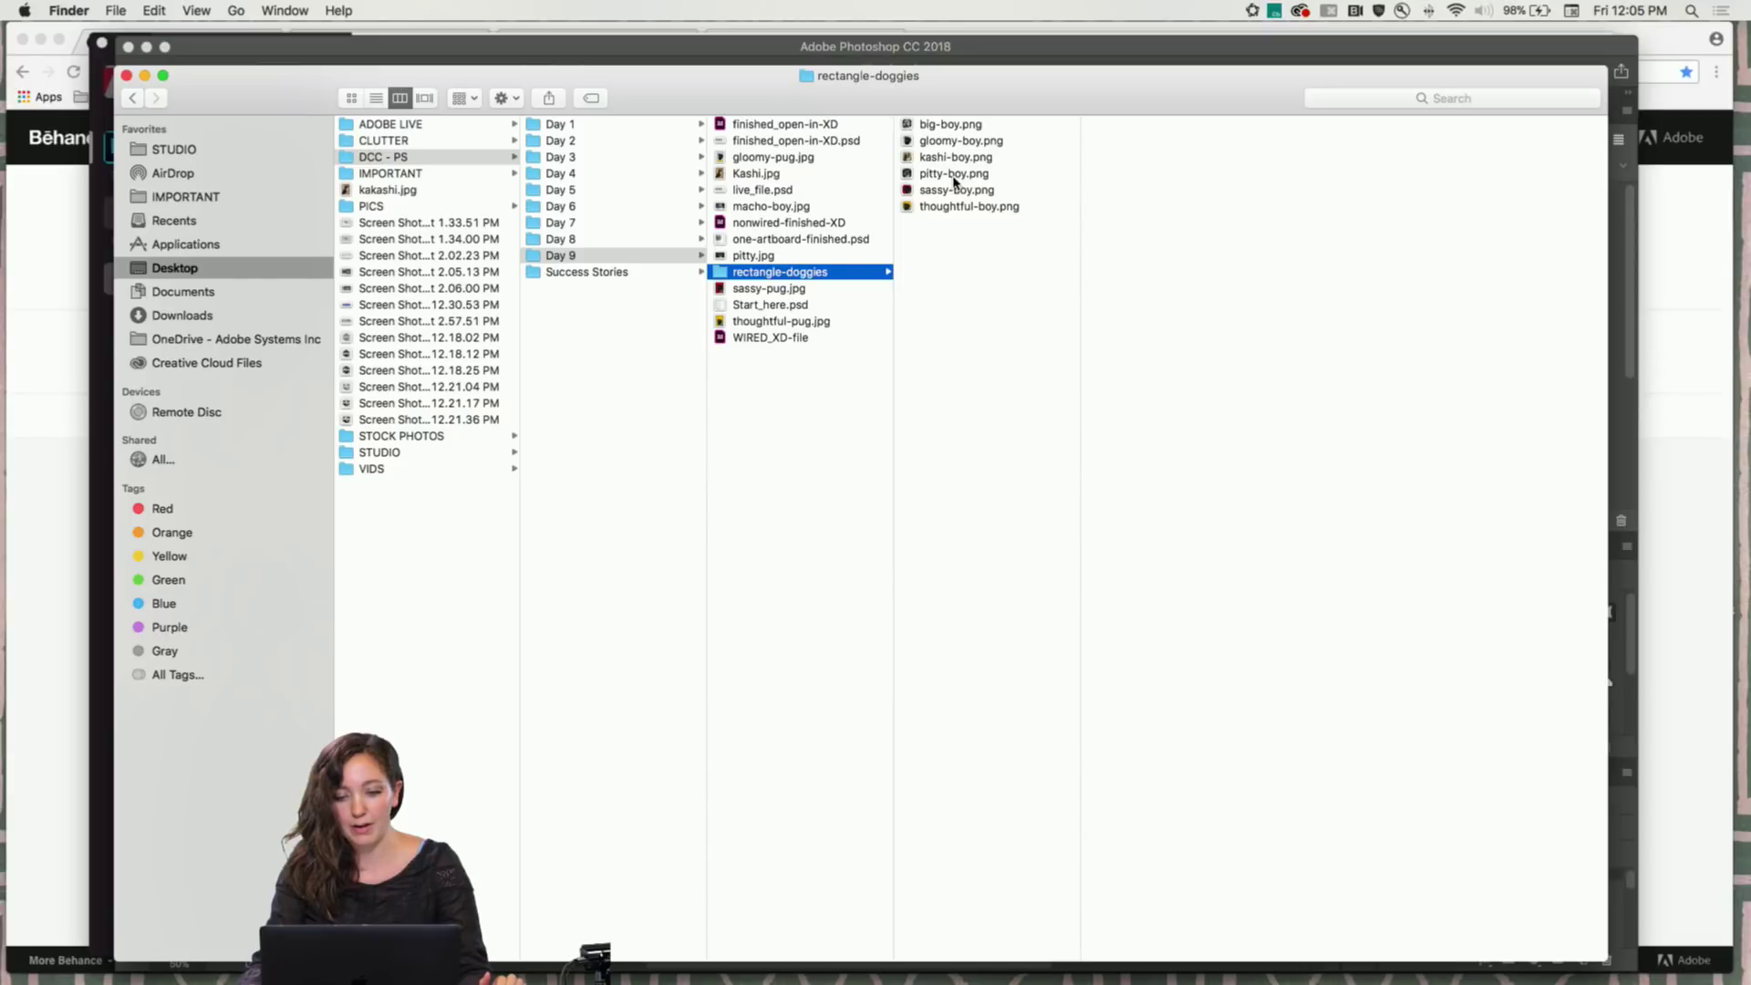
{"action": "left_click", "coordinate": [953, 126]}
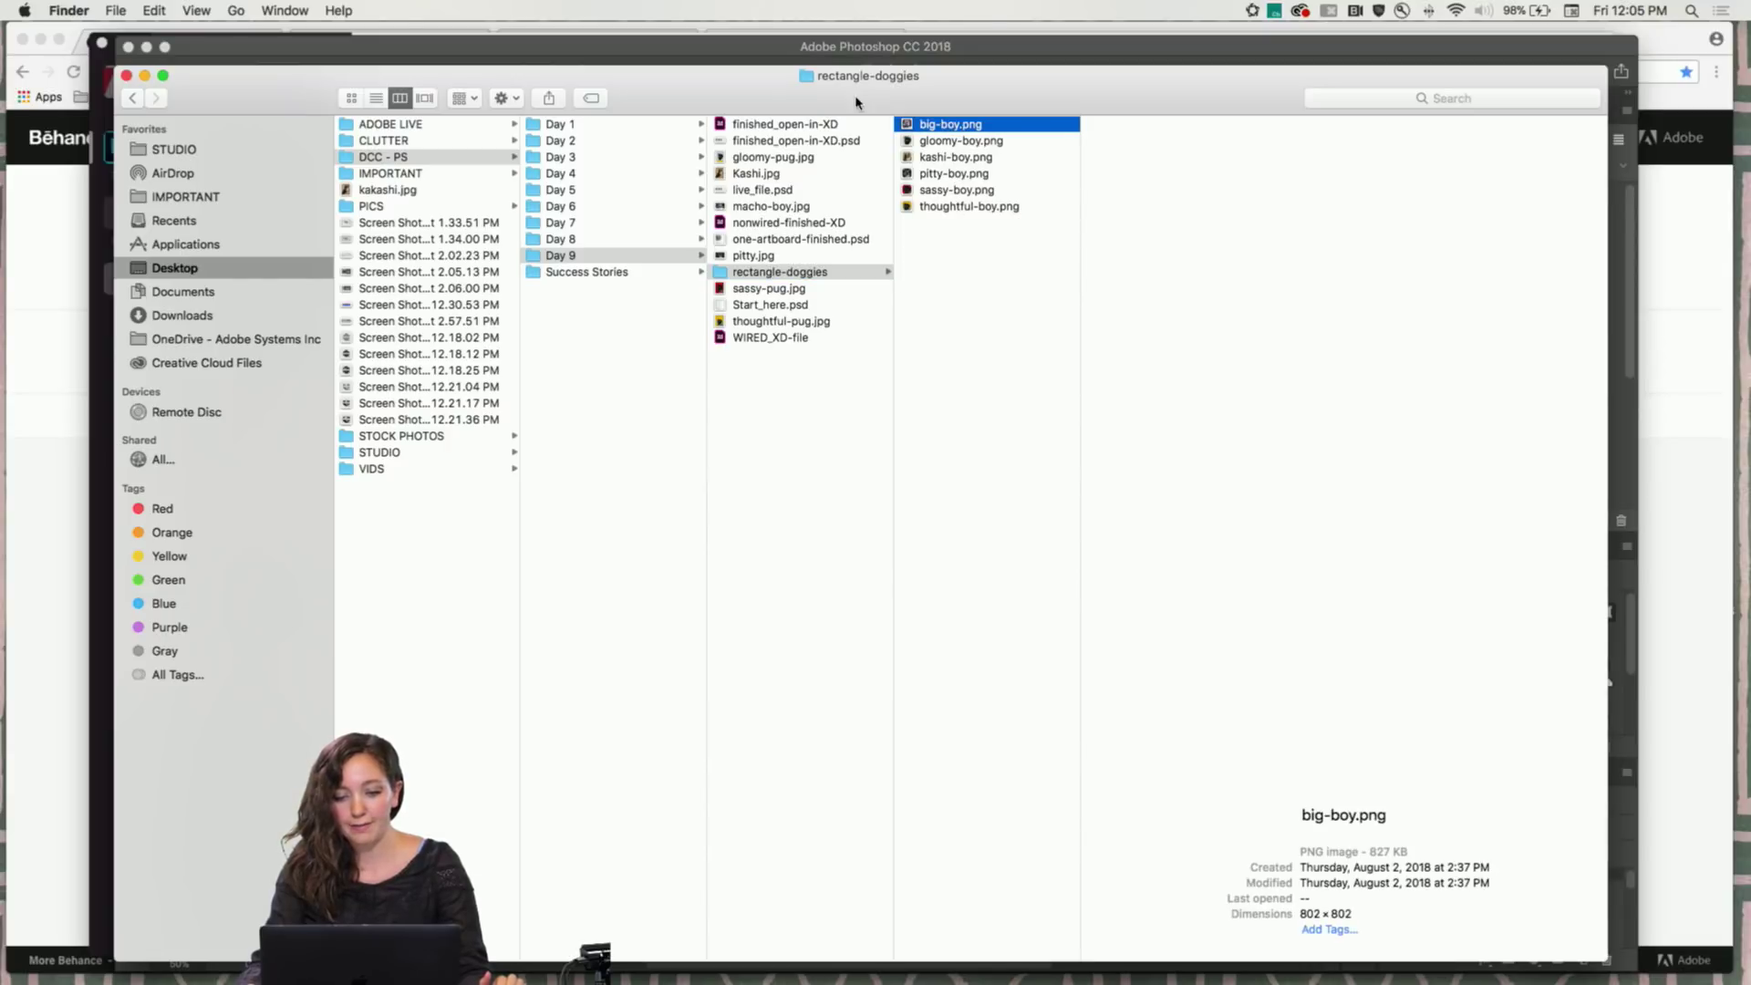
Move the Finder window aside to reveal the artboard and place big-boy.png from the folder onto it
{"action": "left_click_drag", "start_coordinate": [789, 92], "coordinate": [1280, 489]}
{"action": "left_click_drag", "start_coordinate": [608, 467], "coordinate": [1288, 487]}
{"action": "left_click_drag", "start_coordinate": [1414, 493], "coordinate": [935, 347]}
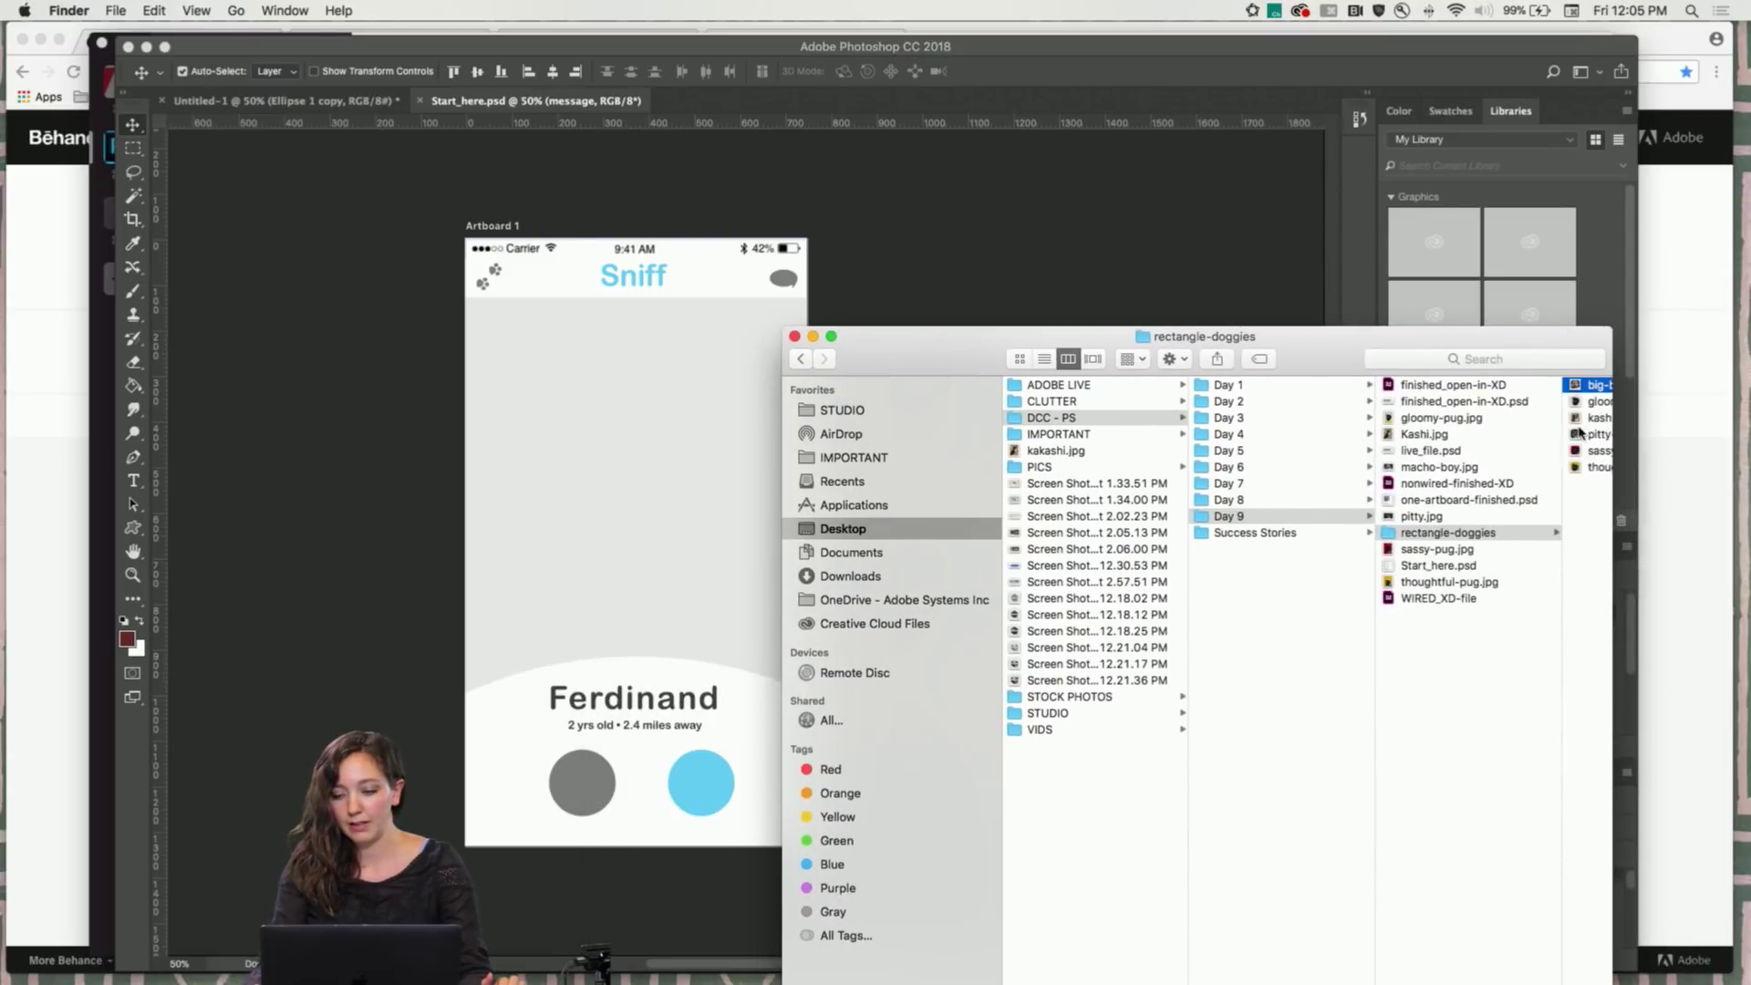
{"action": "left_click_drag", "start_coordinate": [1598, 392], "coordinate": [652, 470]}
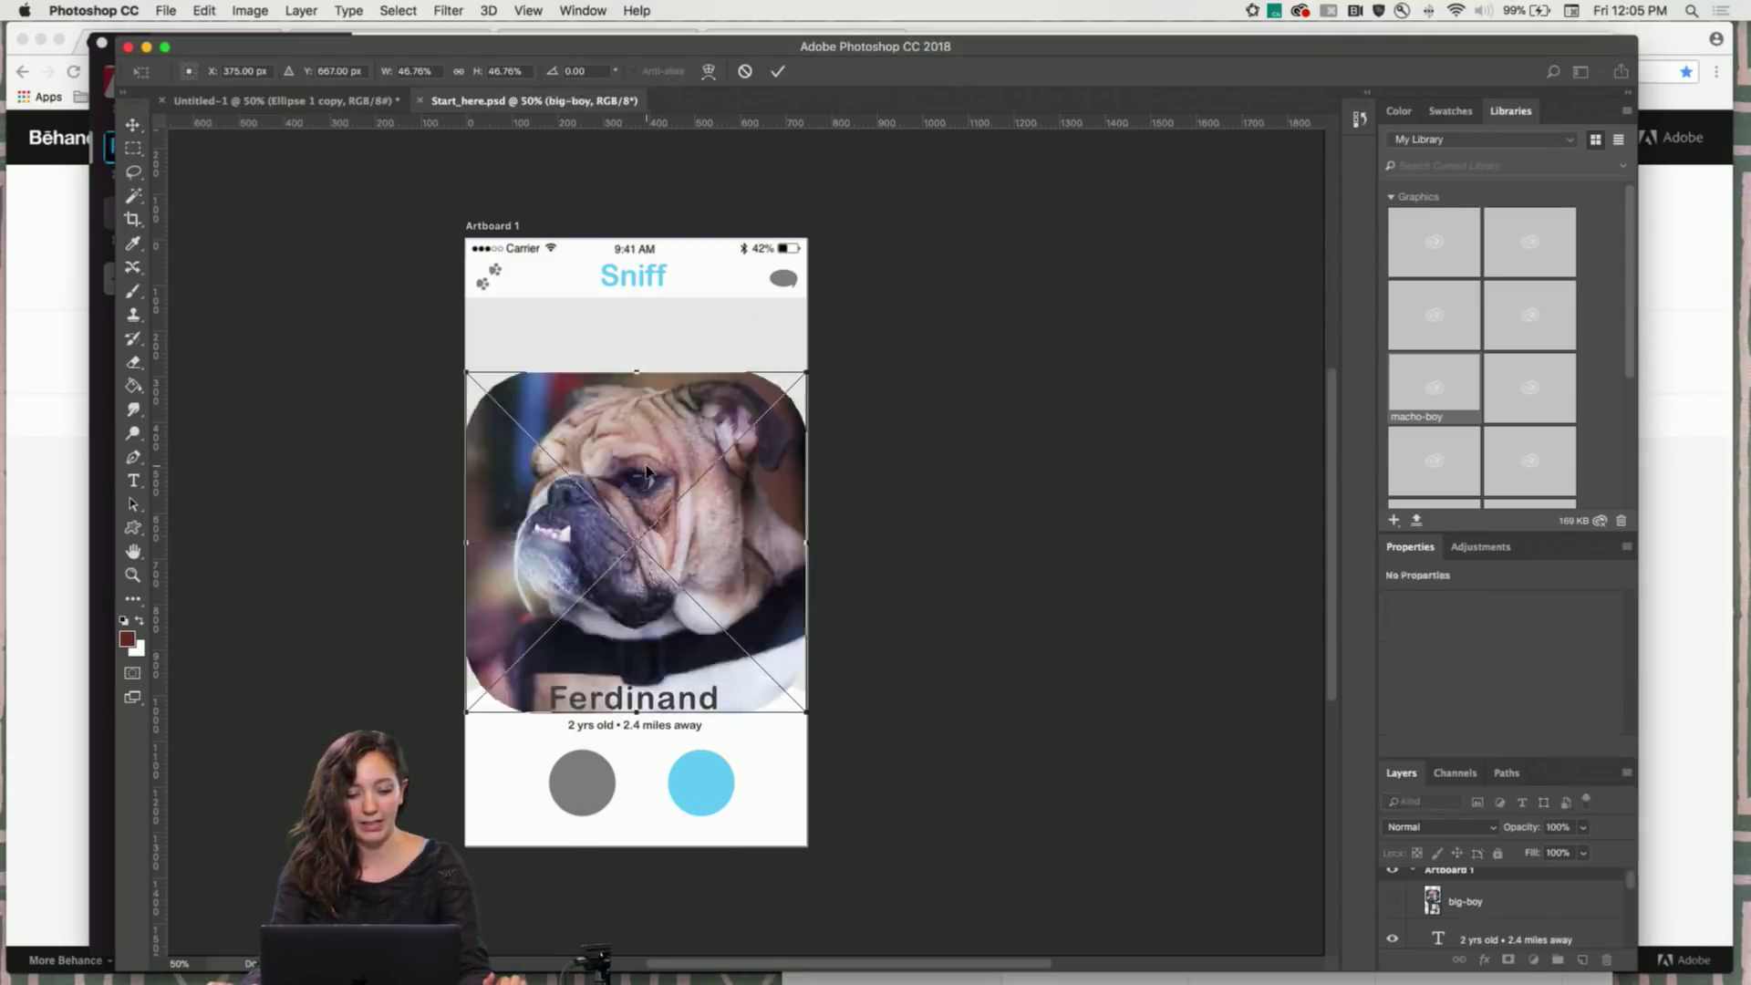
Scale the placed bulldog photo to about 40.6% and position it in the gray area between the header and the name
{"action": "left_click_drag", "start_coordinate": [654, 570], "coordinate": [661, 501]}
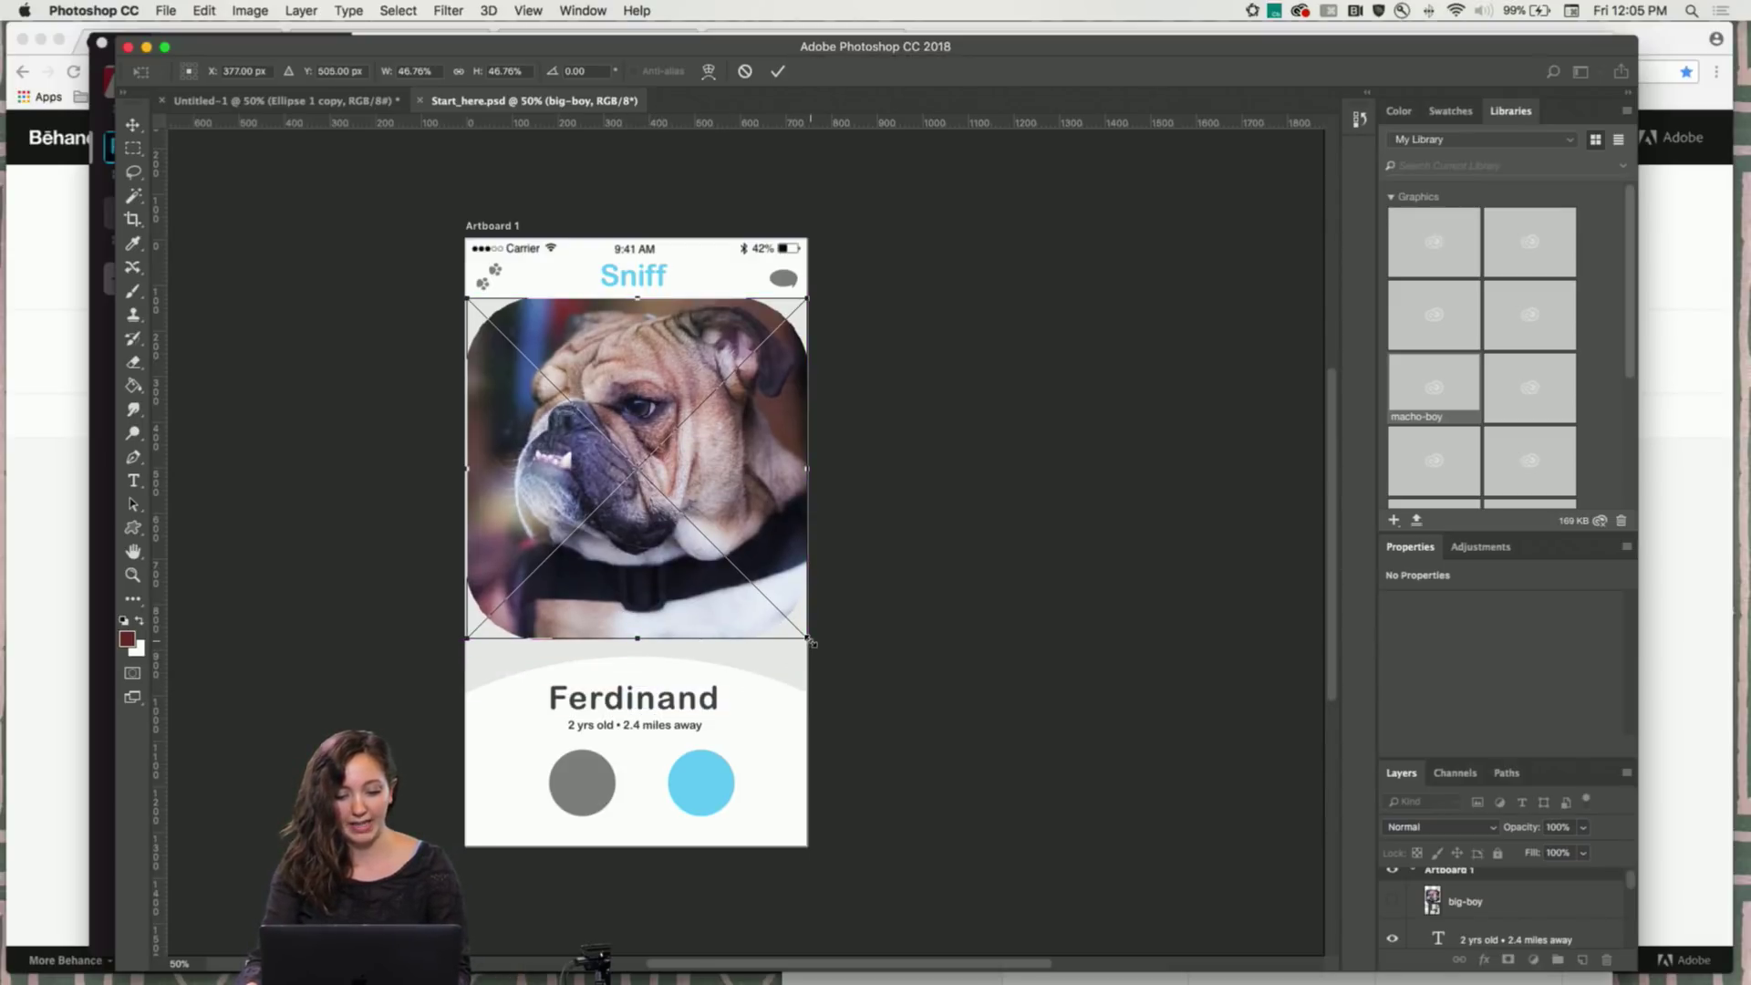
{"action": "left_click_drag", "start_coordinate": [809, 641], "coordinate": [775, 636]}
{"action": "left_click_drag", "start_coordinate": [695, 570], "coordinate": [698, 579]}
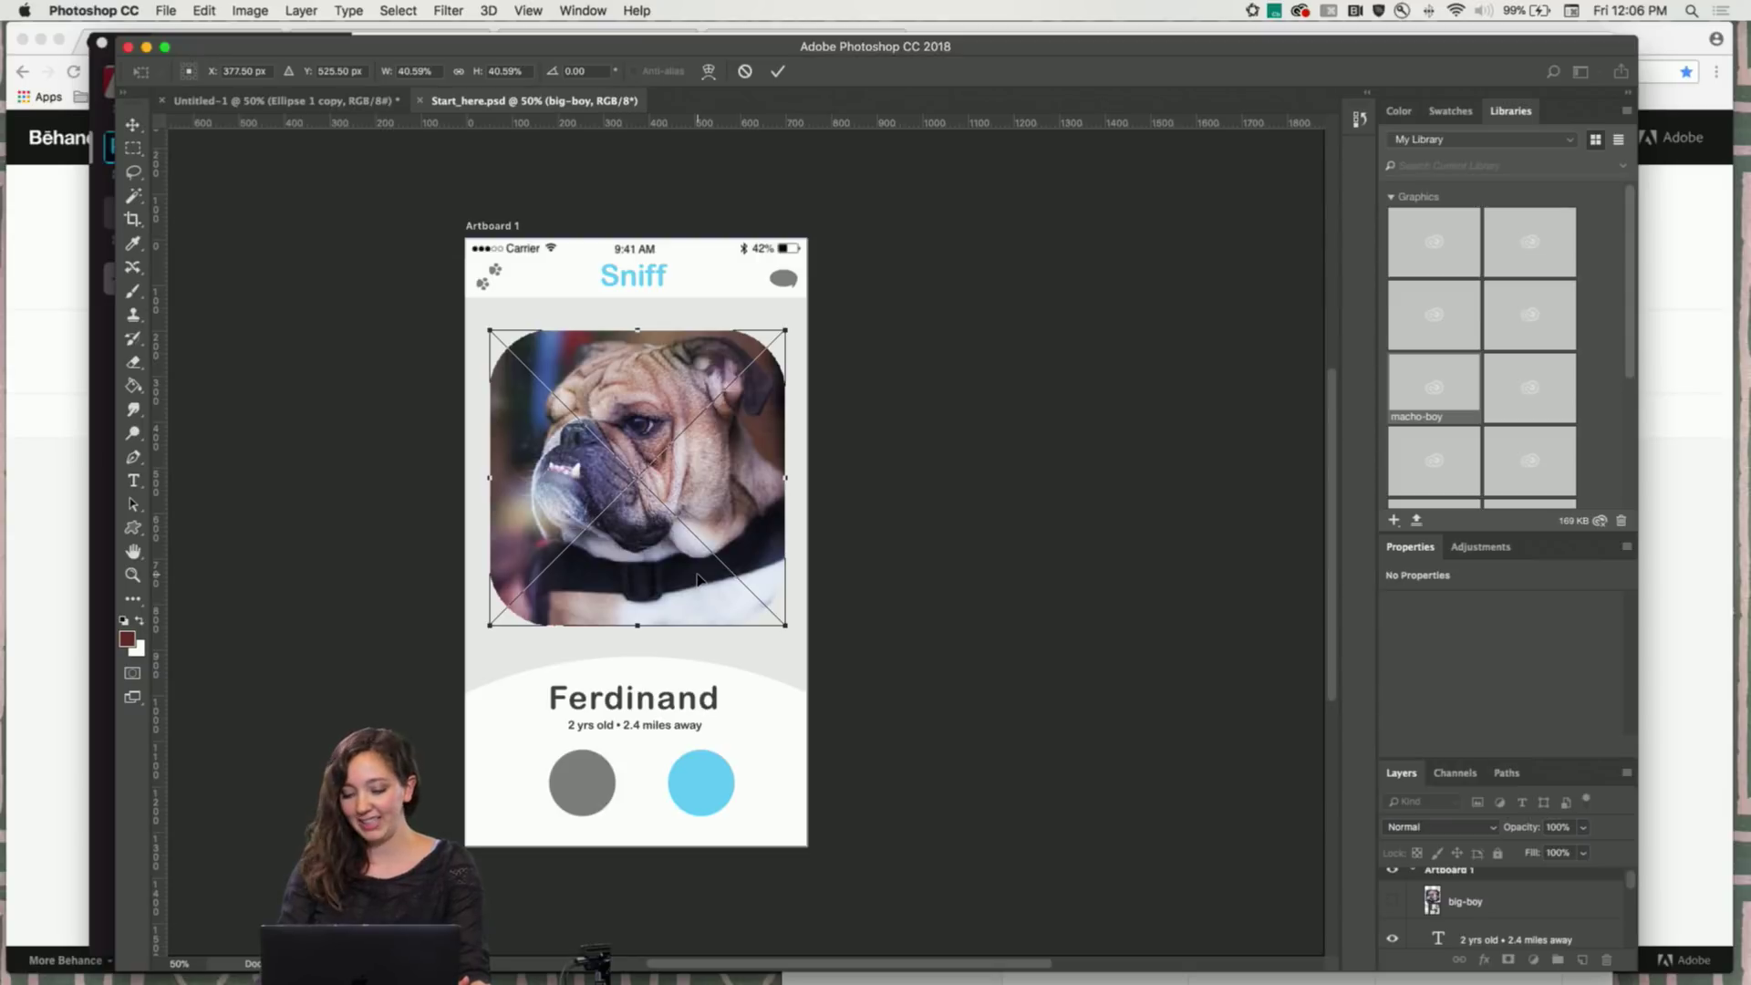
{"action": "key", "text": "Return"}
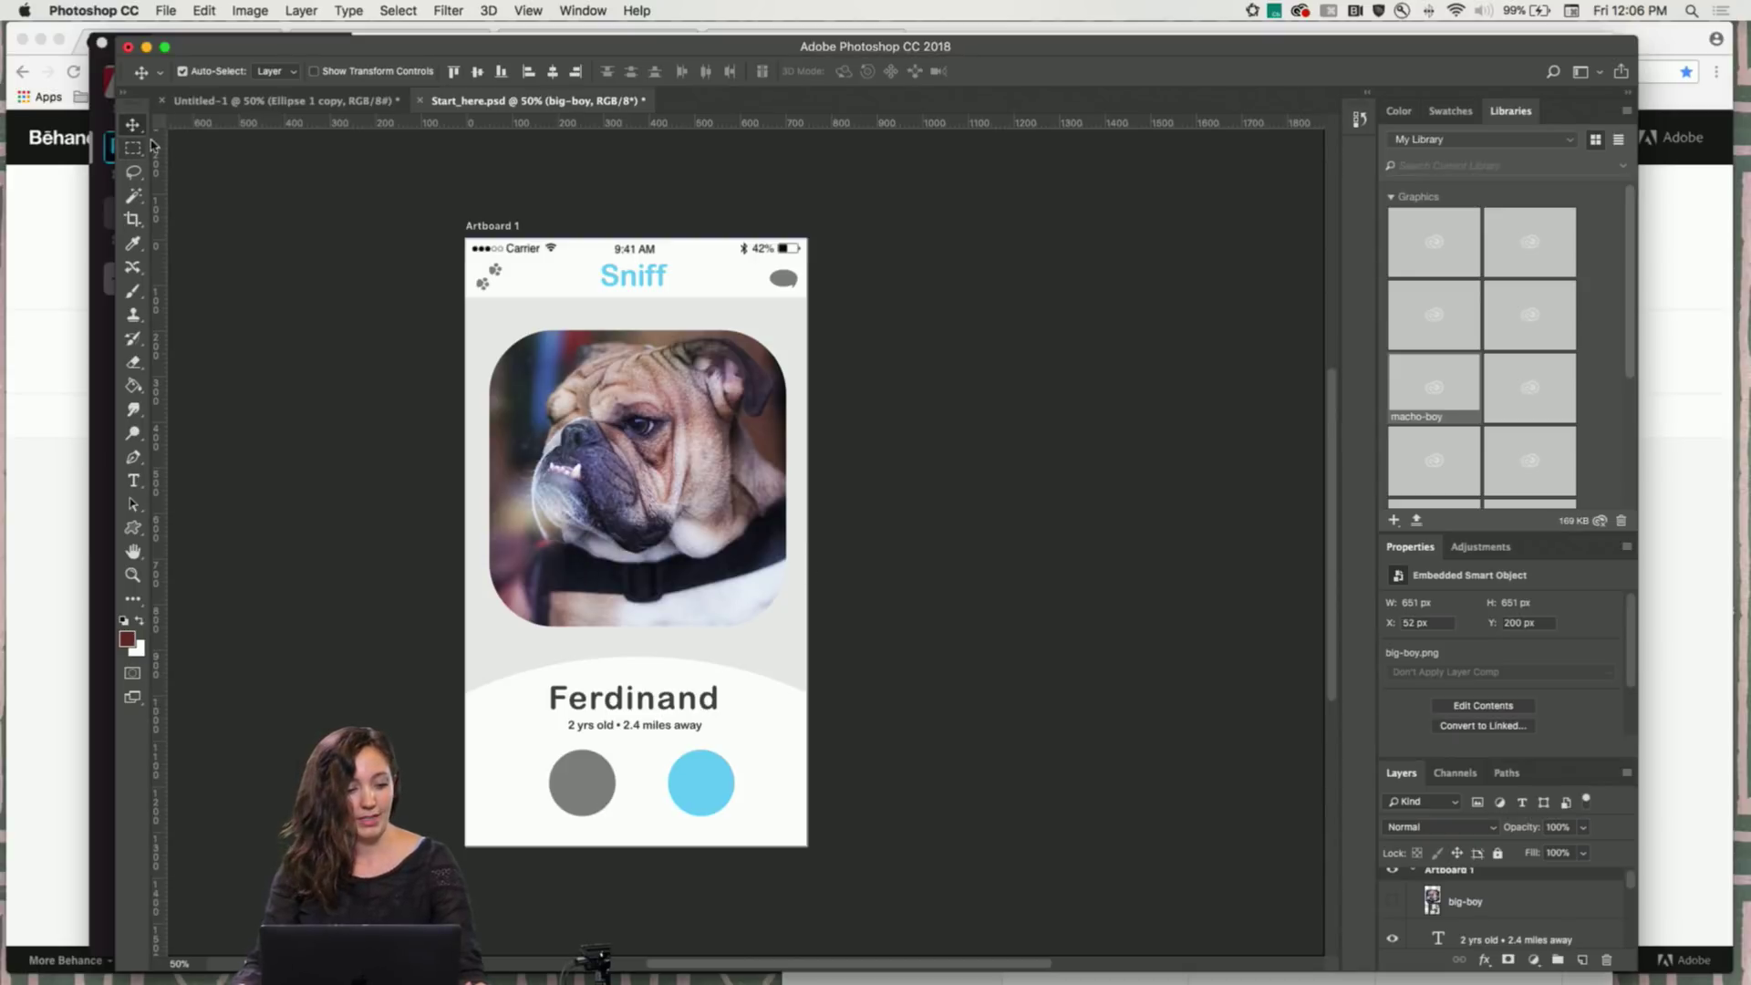
Change the font of the Sniff title in the app header to Pacifico
{"action": "left_click", "coordinate": [644, 281]}
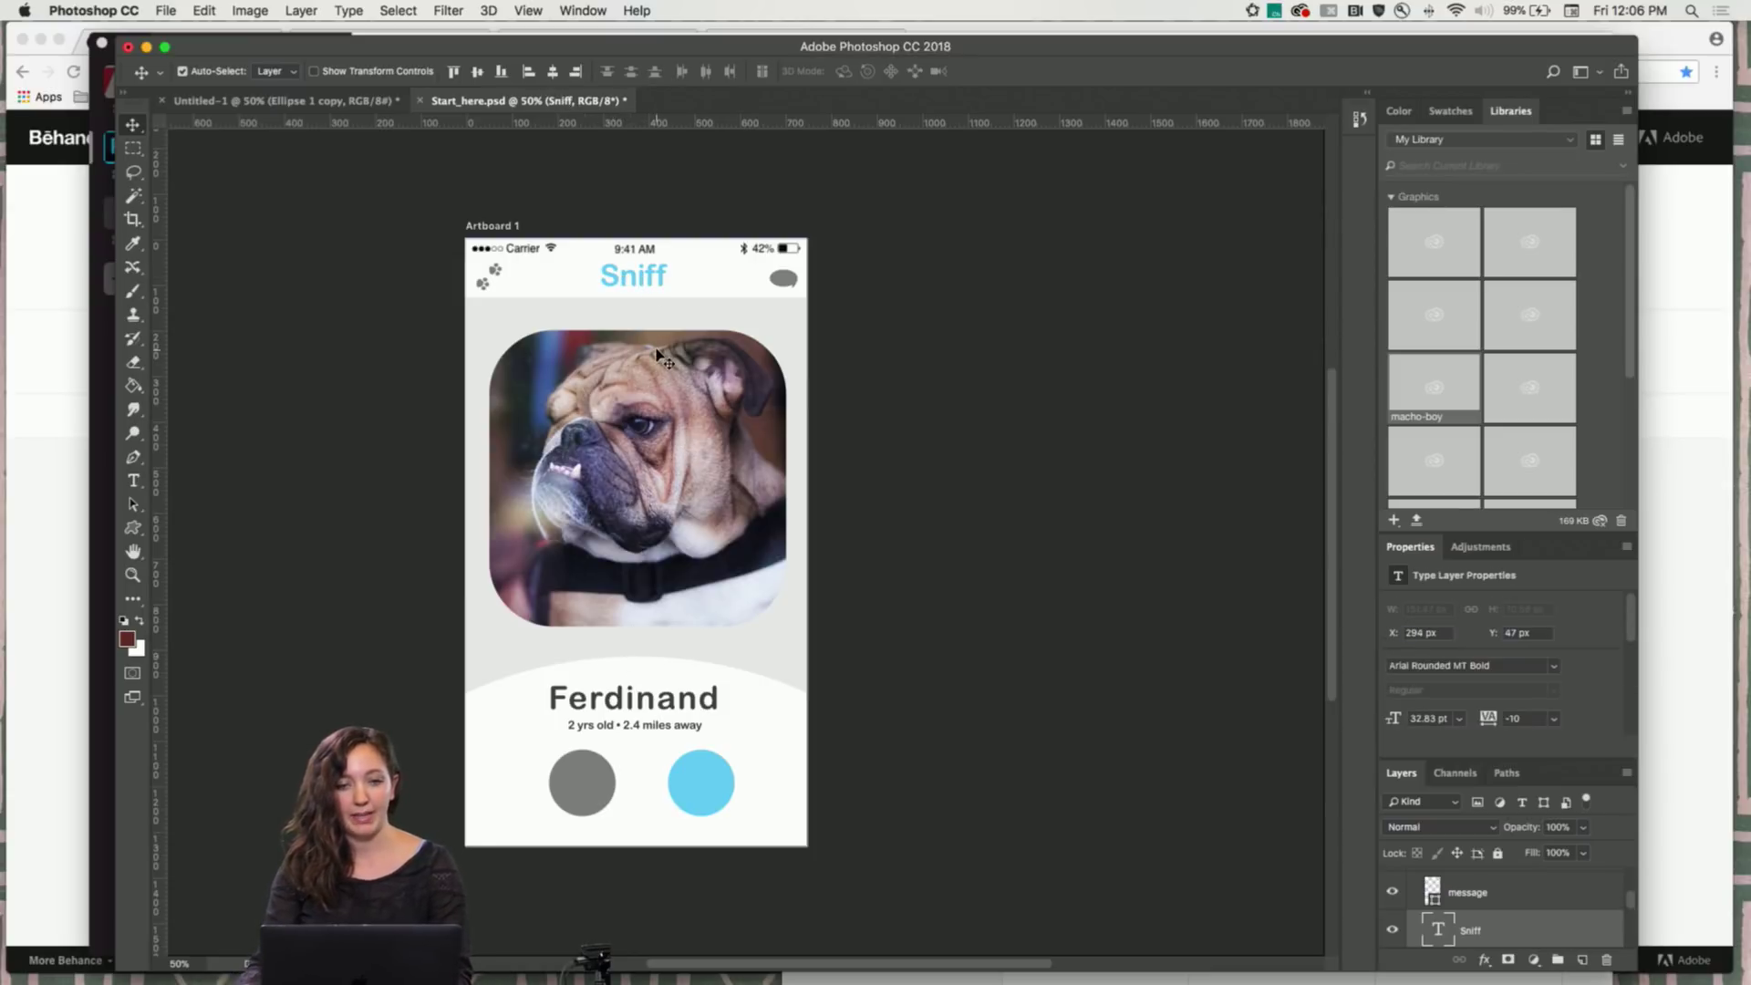
{"action": "key", "text": "t"}
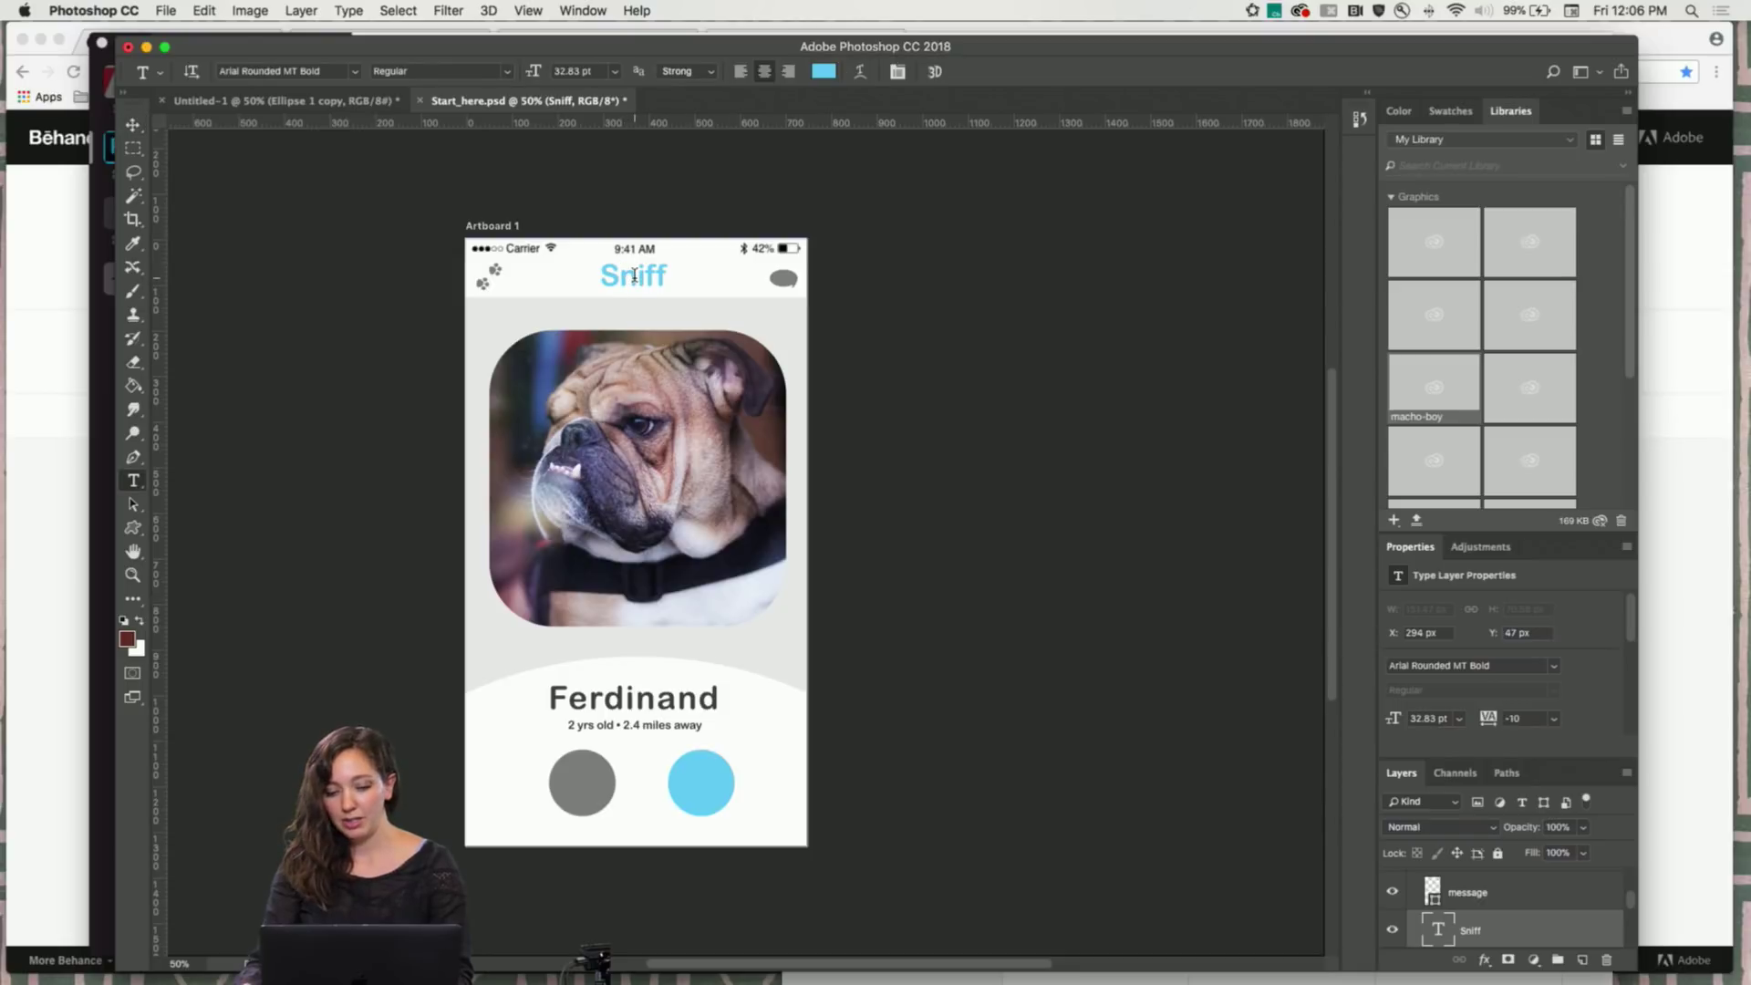
{"action": "double_click", "coordinate": [634, 276]}
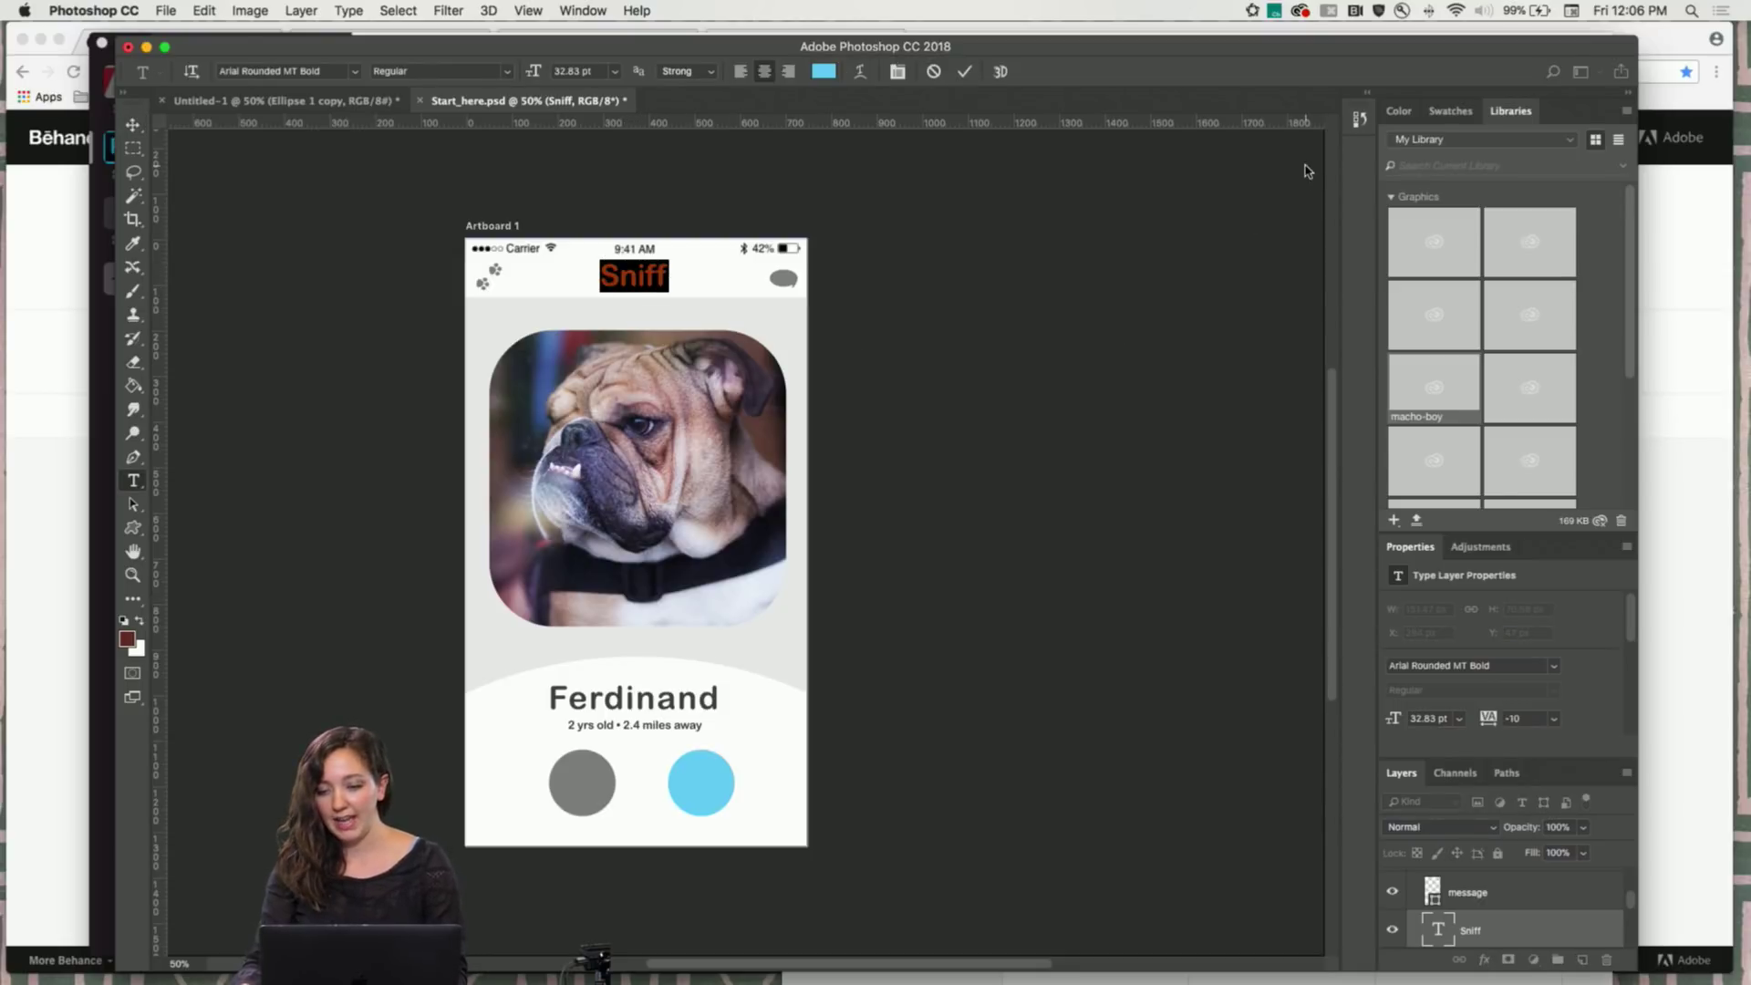
{"action": "left_click", "coordinate": [356, 72]}
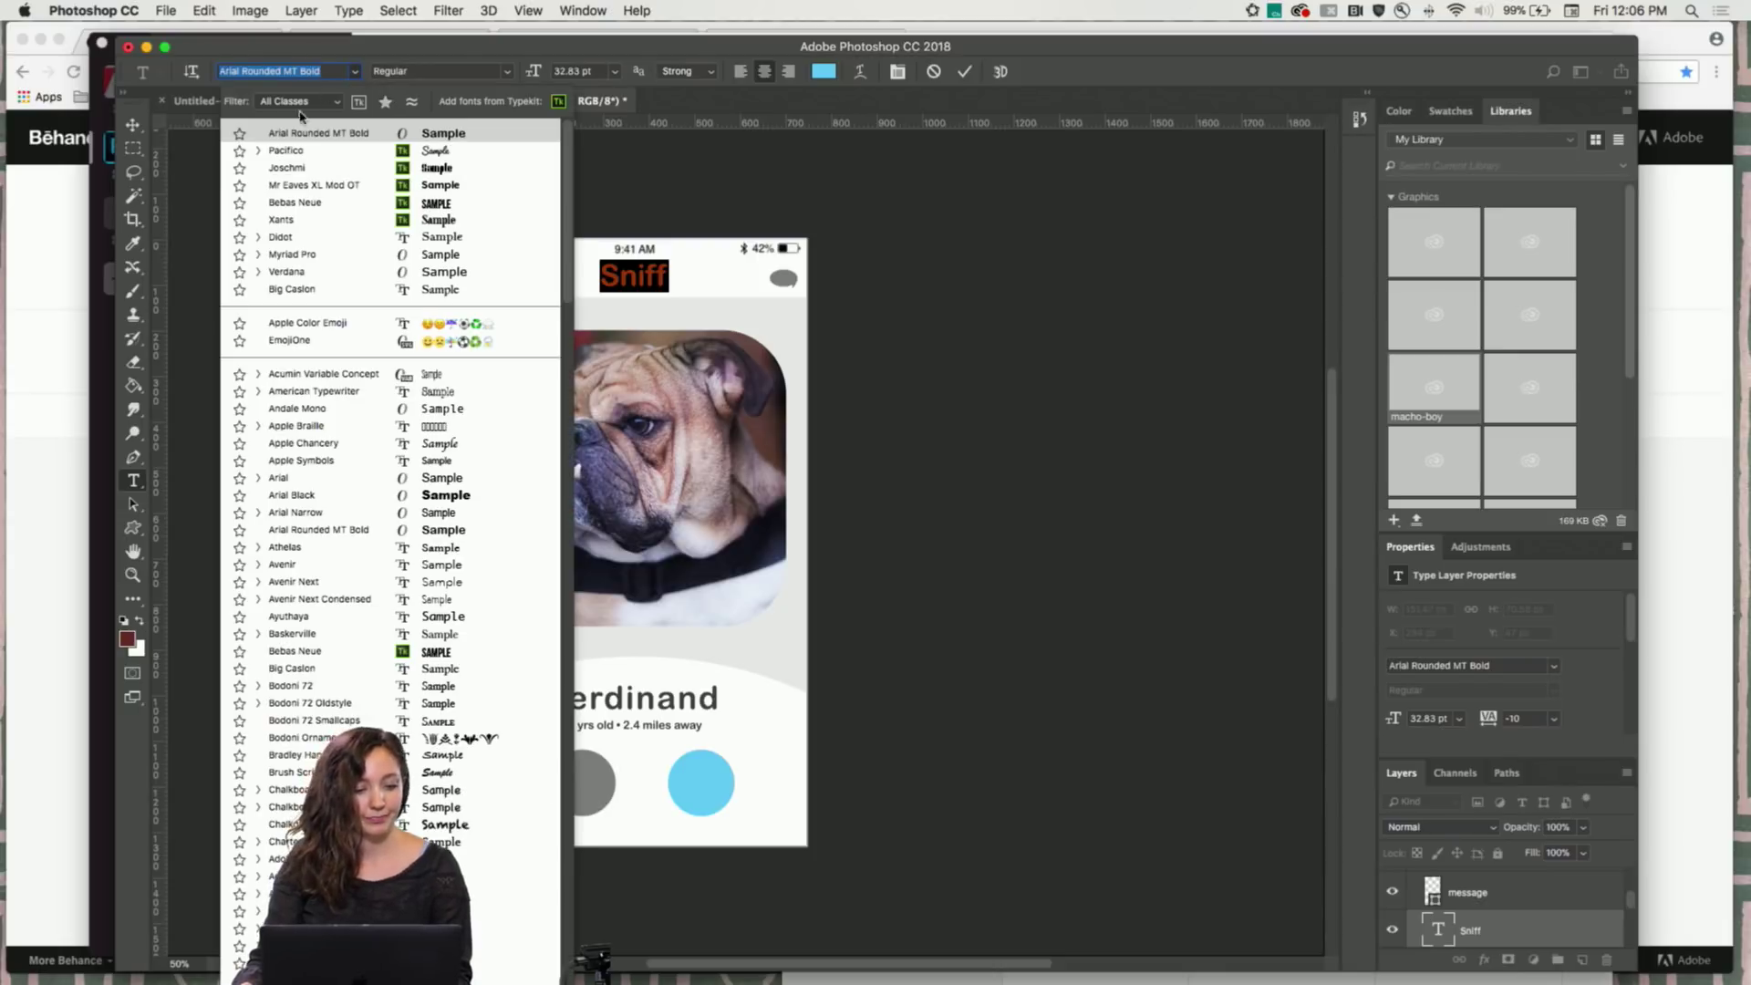
{"action": "left_click", "coordinate": [290, 153]}
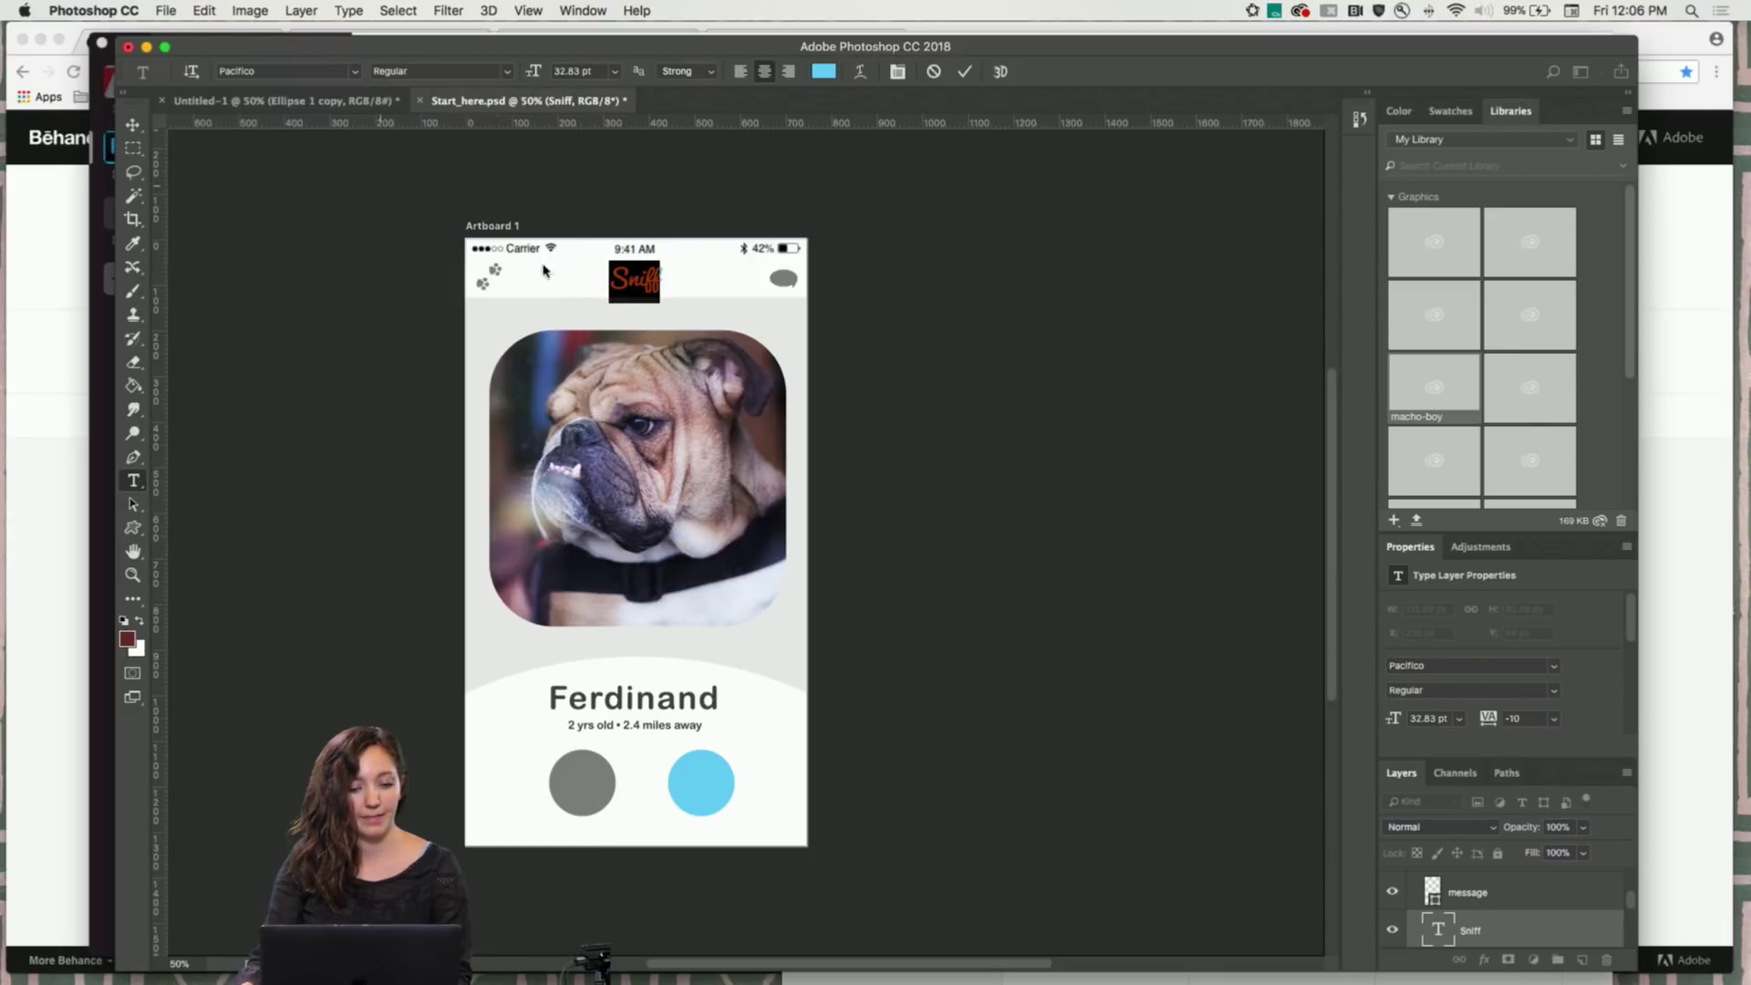
{"action": "left_click", "coordinate": [638, 281]}
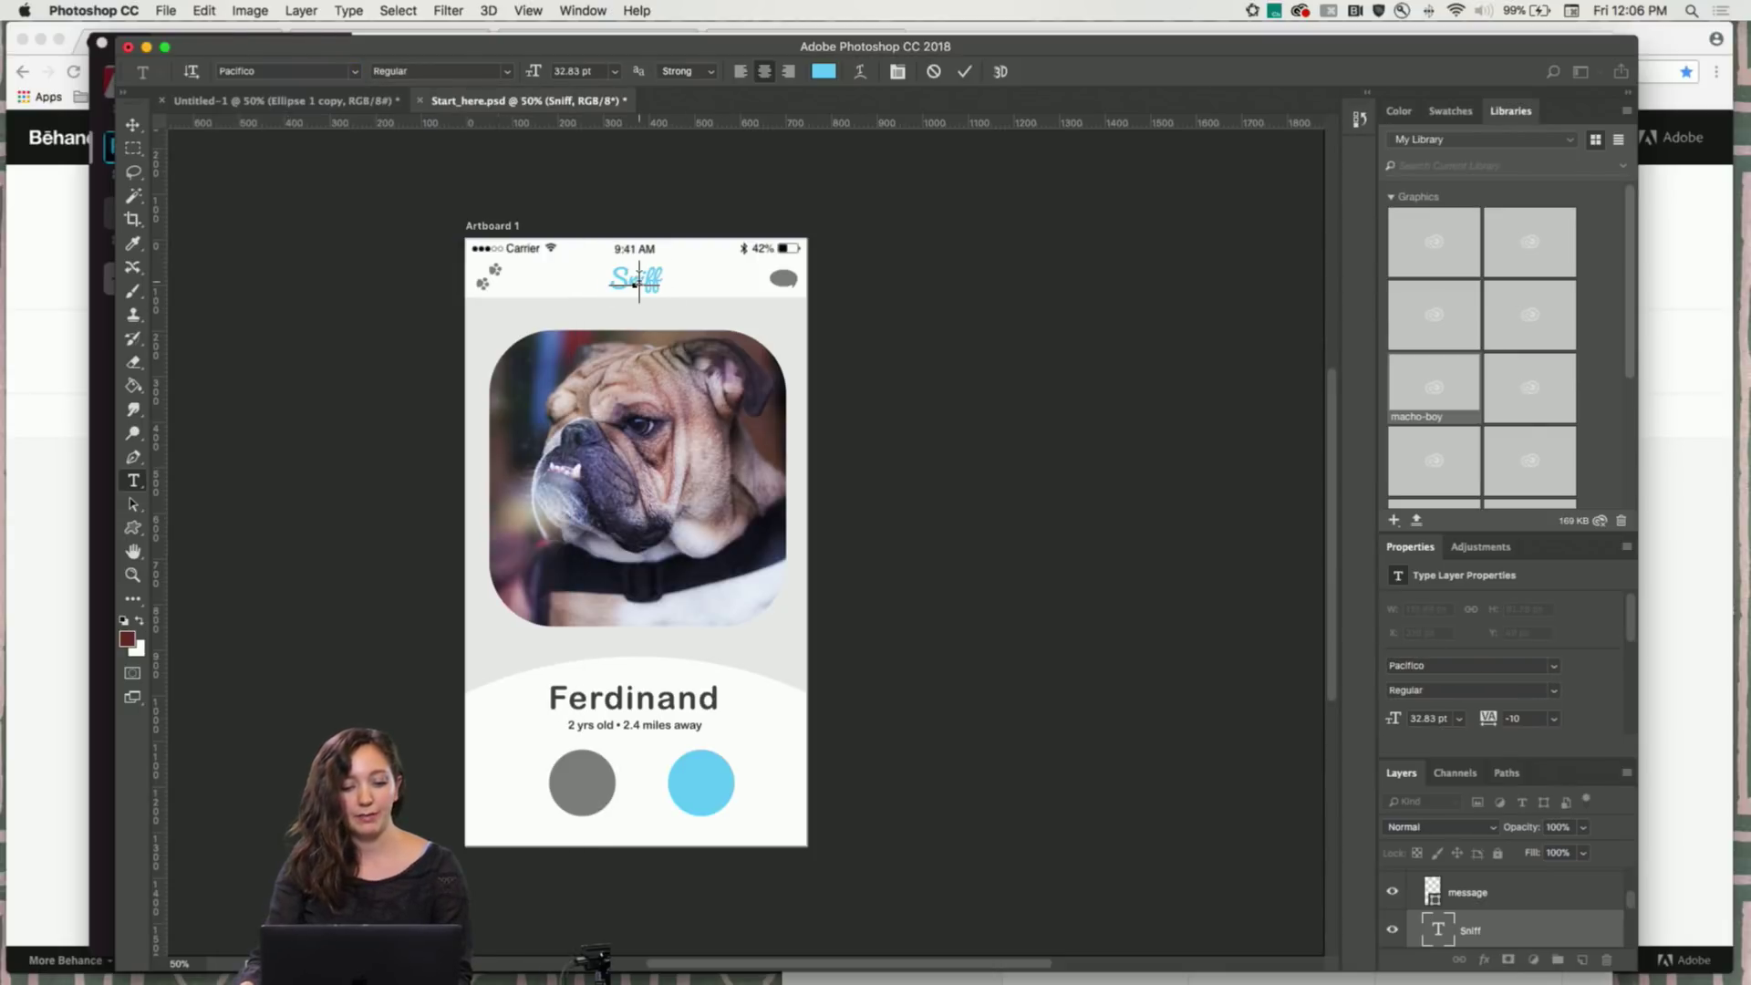
{"action": "left_click", "coordinate": [133, 124]}
Change the font of the Ferdinand name text below the photo to Pacifico
{"action": "left_click", "coordinate": [666, 708]}
{"action": "double_click", "coordinate": [666, 708]}
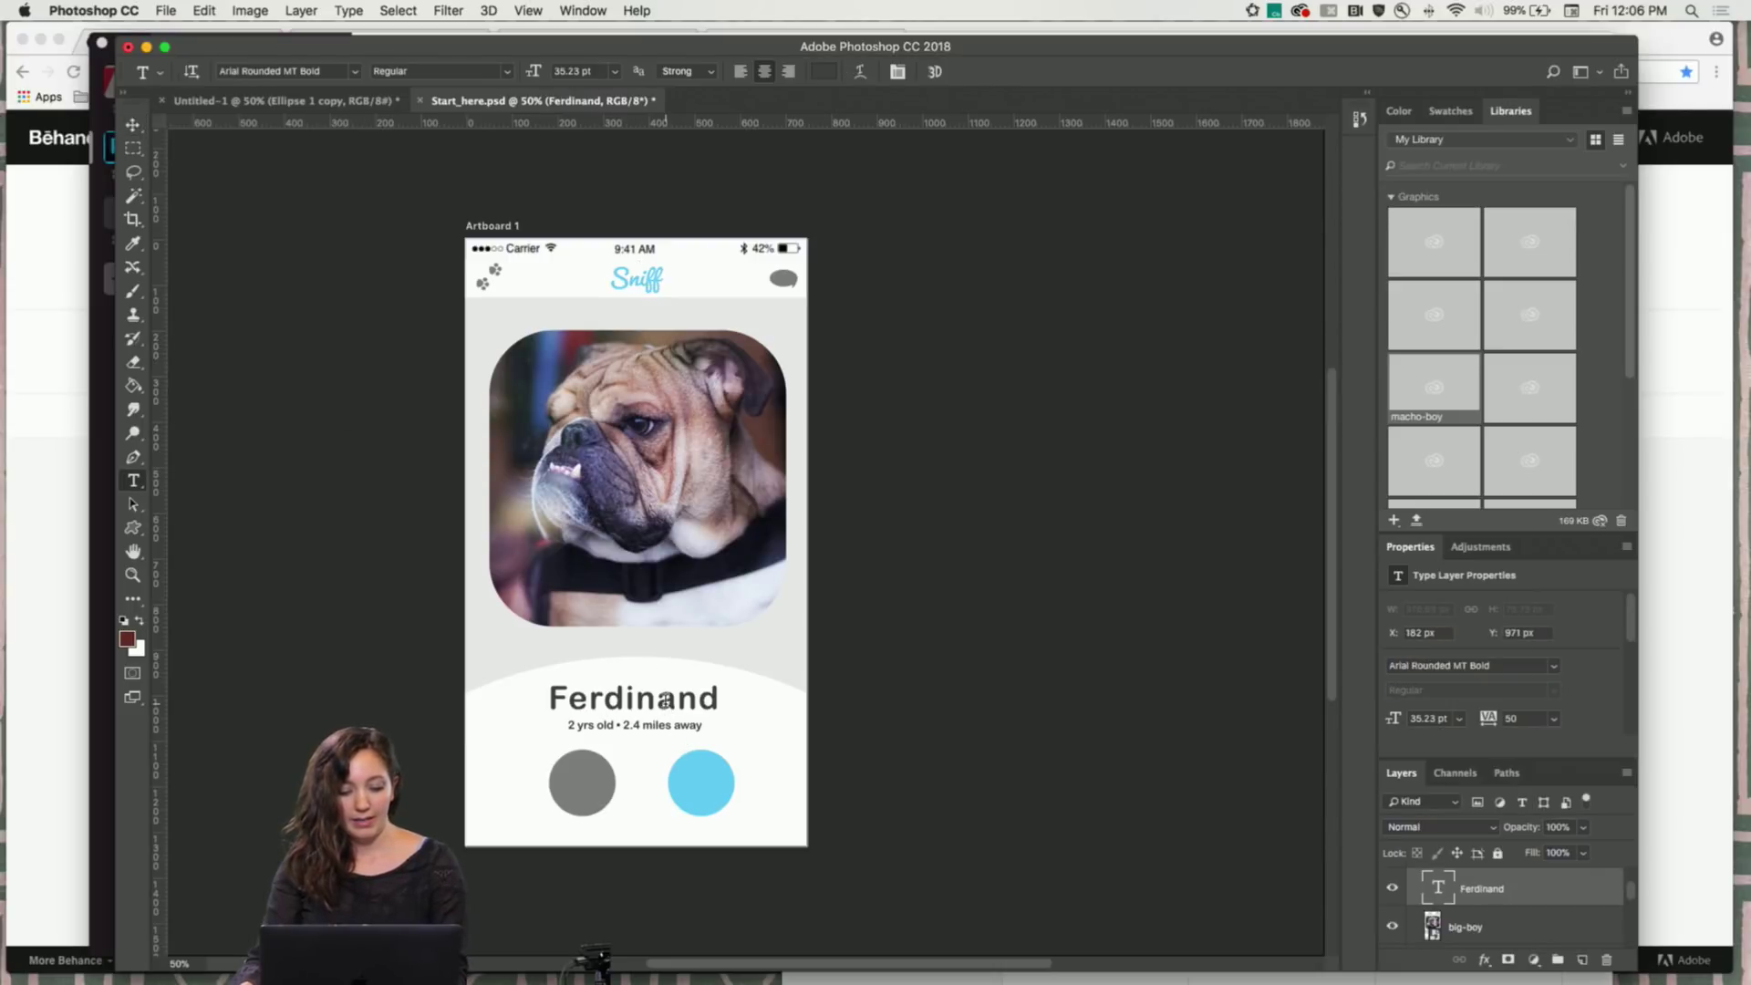
{"action": "key", "text": "ctrl+a"}
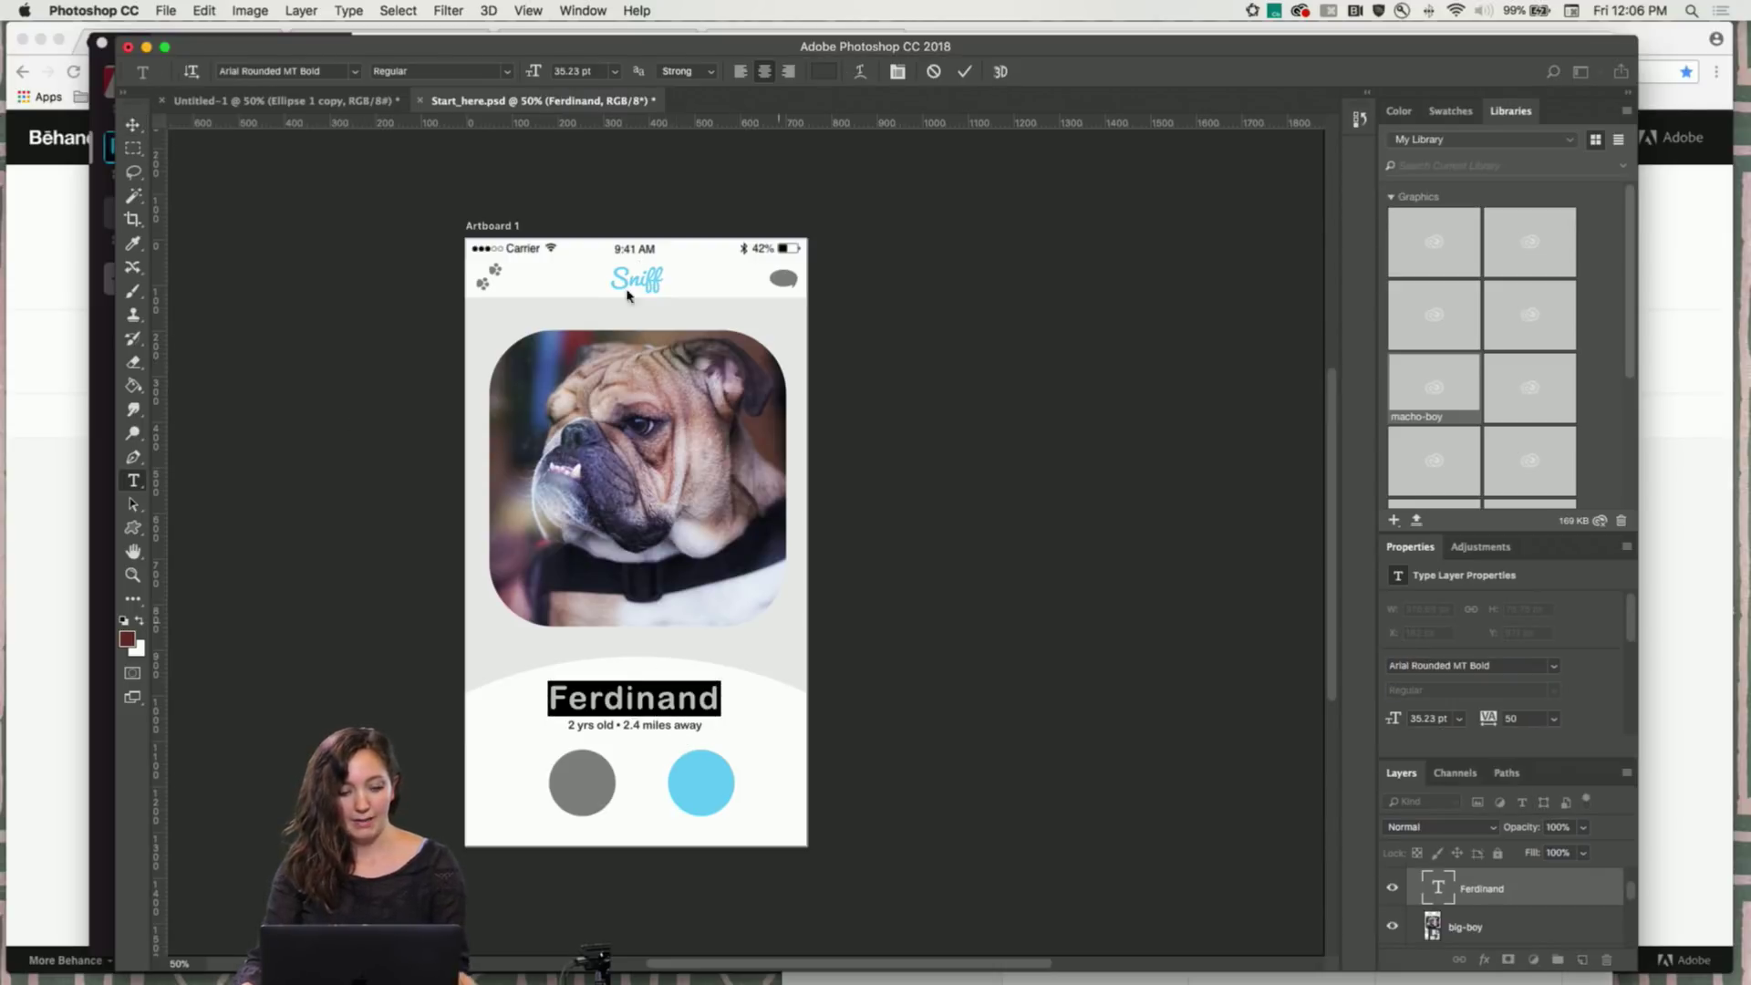
{"action": "left_click", "coordinate": [356, 73]}
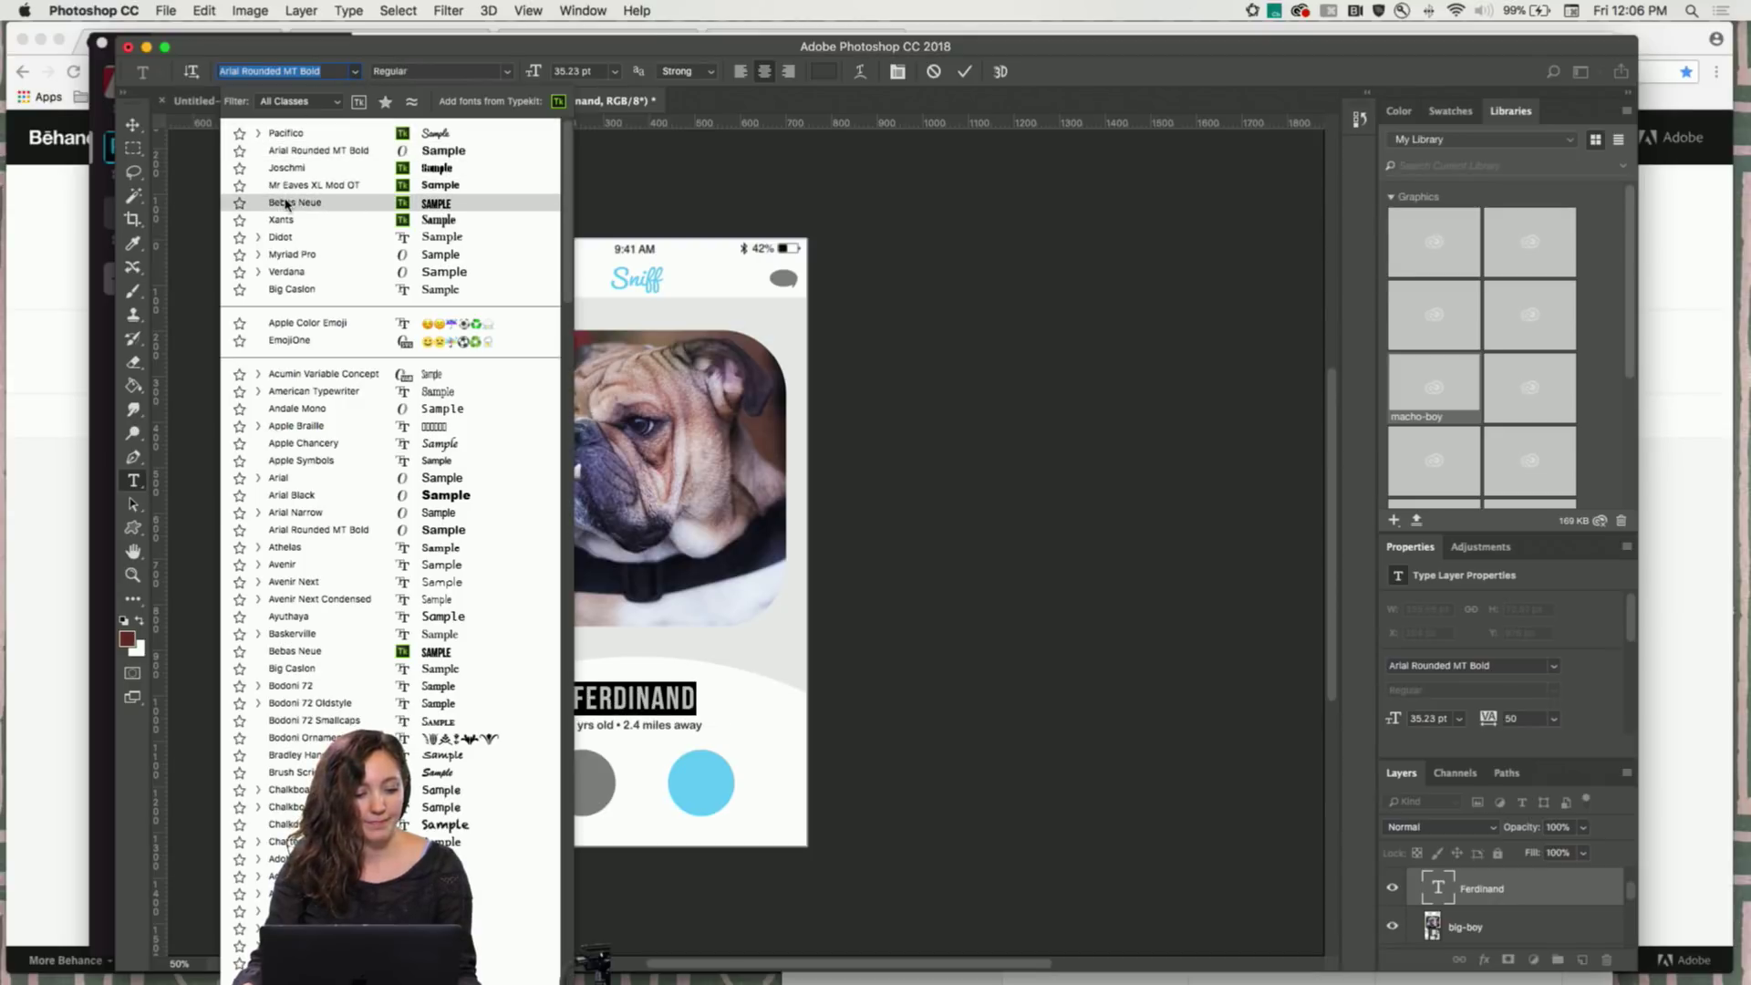
{"action": "left_click", "coordinate": [298, 137]}
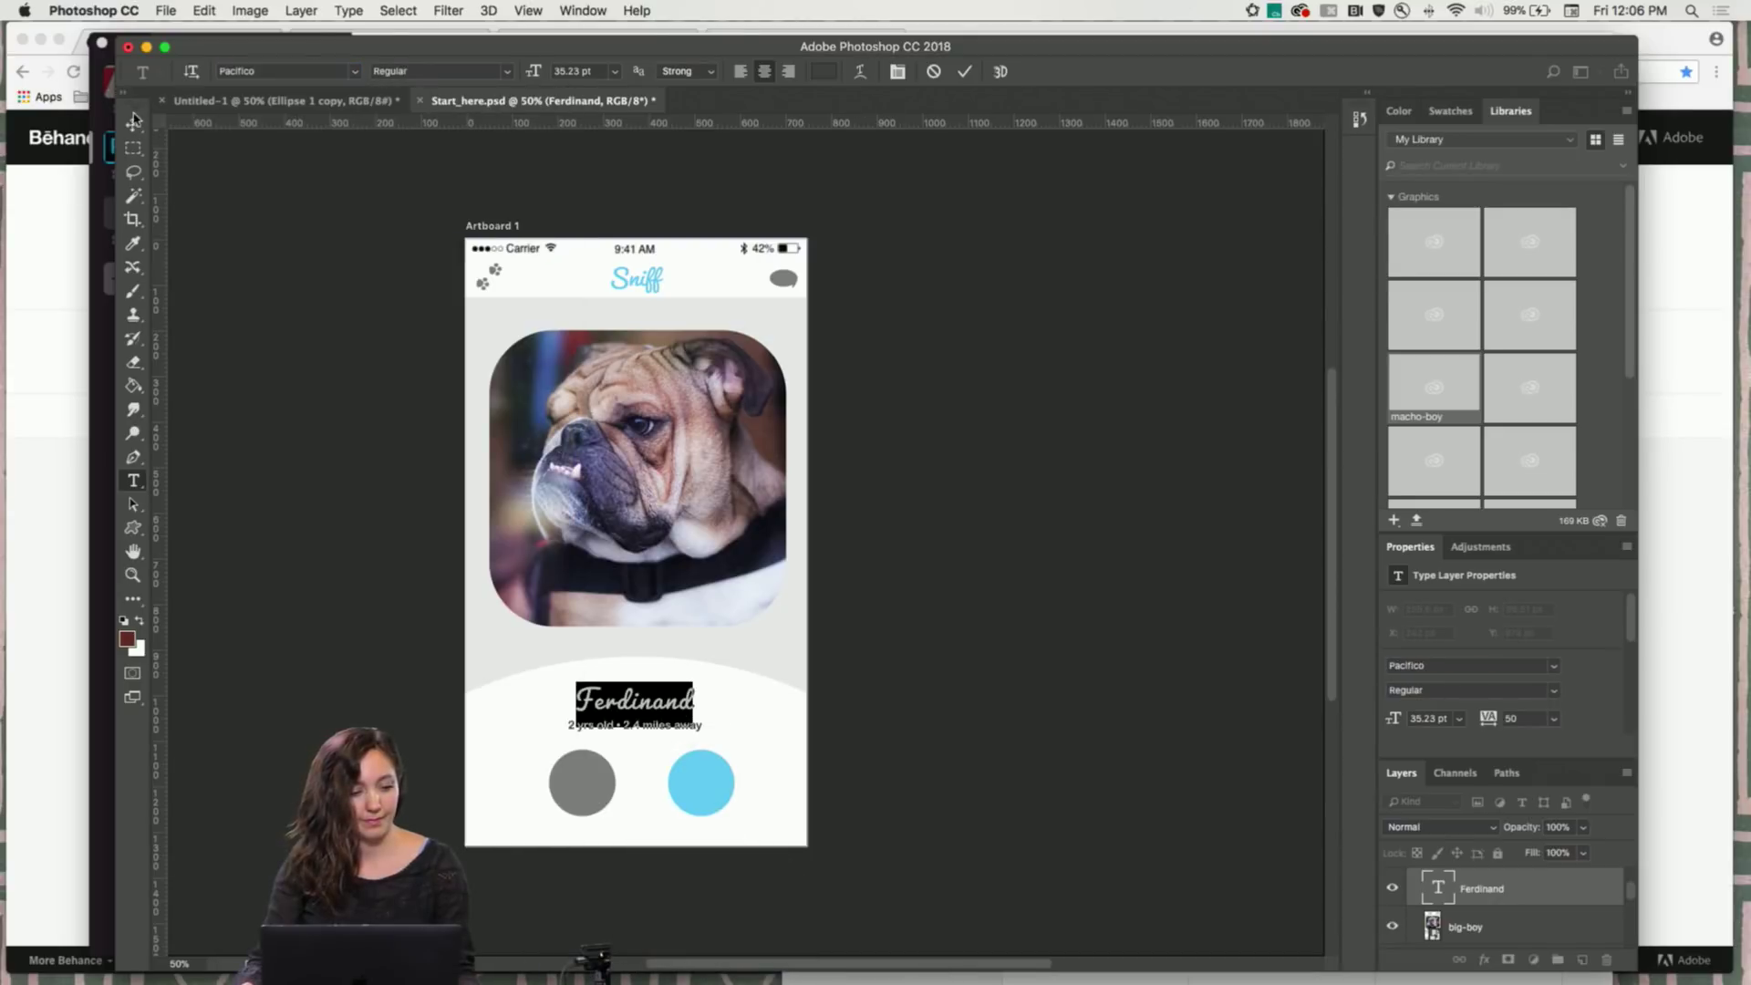
{"action": "left_click", "coordinate": [134, 119]}
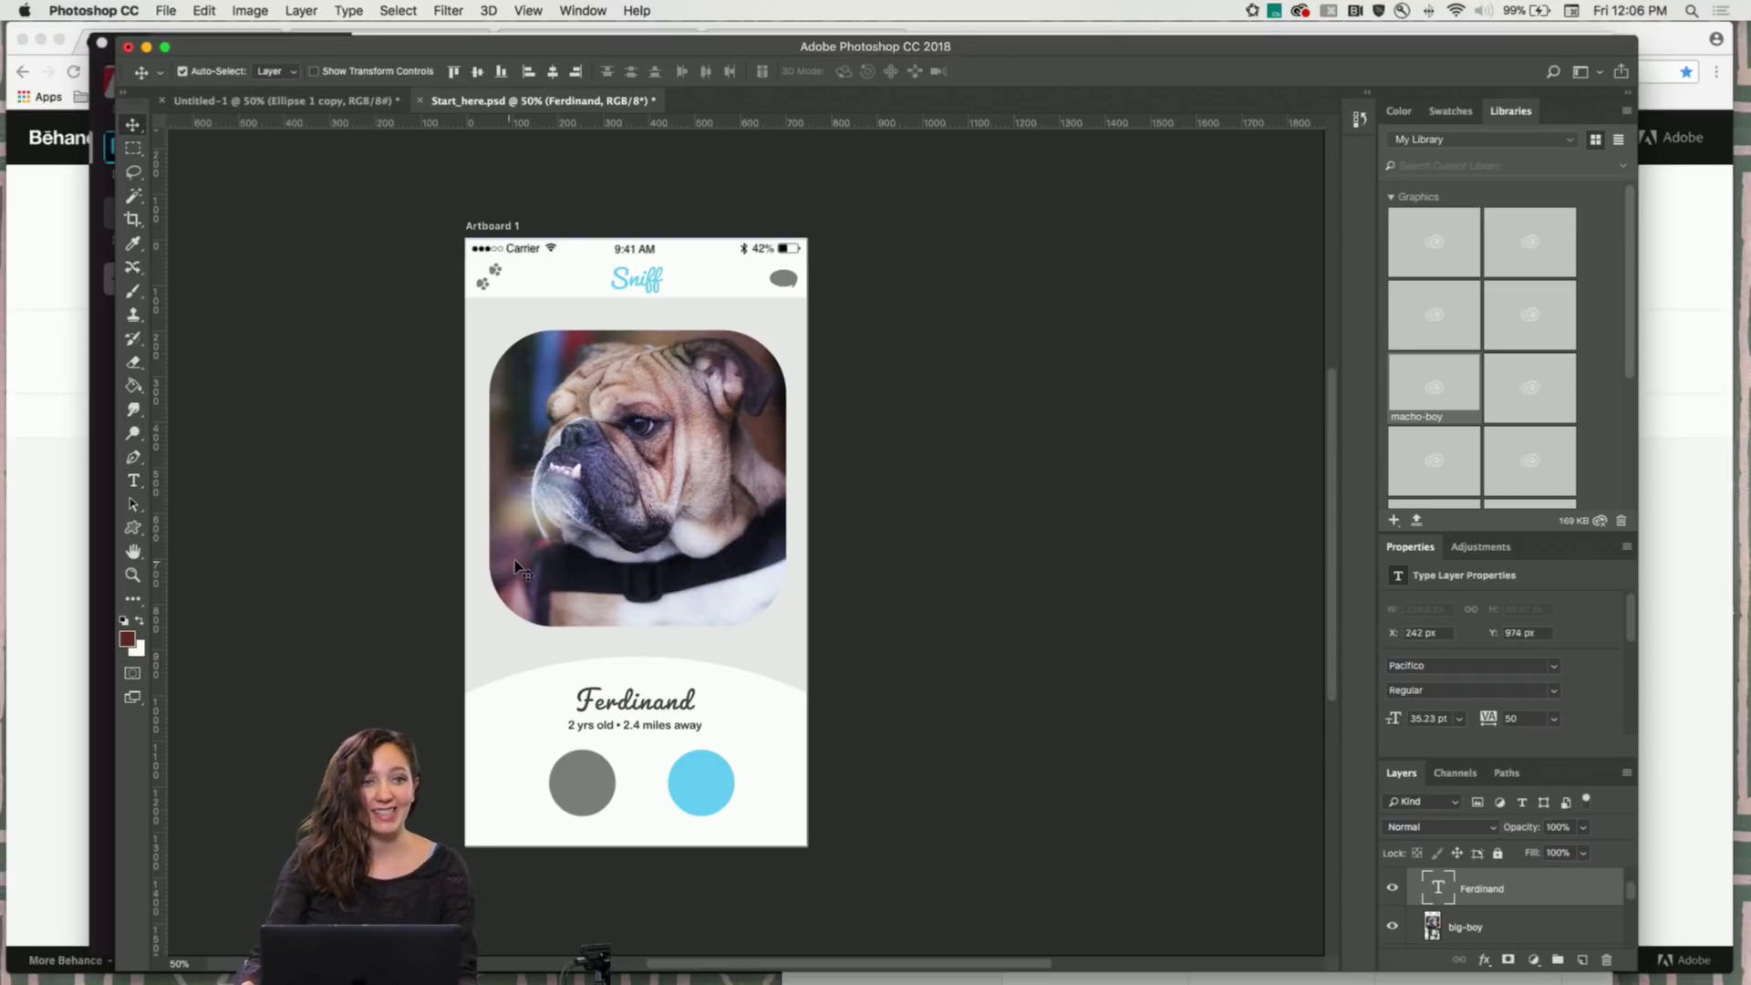
Draw a bone custom shape about 85 by 34 px beside the Ferdinand name, toward the artboard's left edge
{"action": "scroll", "coordinate": [514, 569], "scroll_direction": "down", "scroll_amount": 3}
{"action": "scroll", "coordinate": [514, 569], "scroll_direction": "up", "scroll_amount": 3}
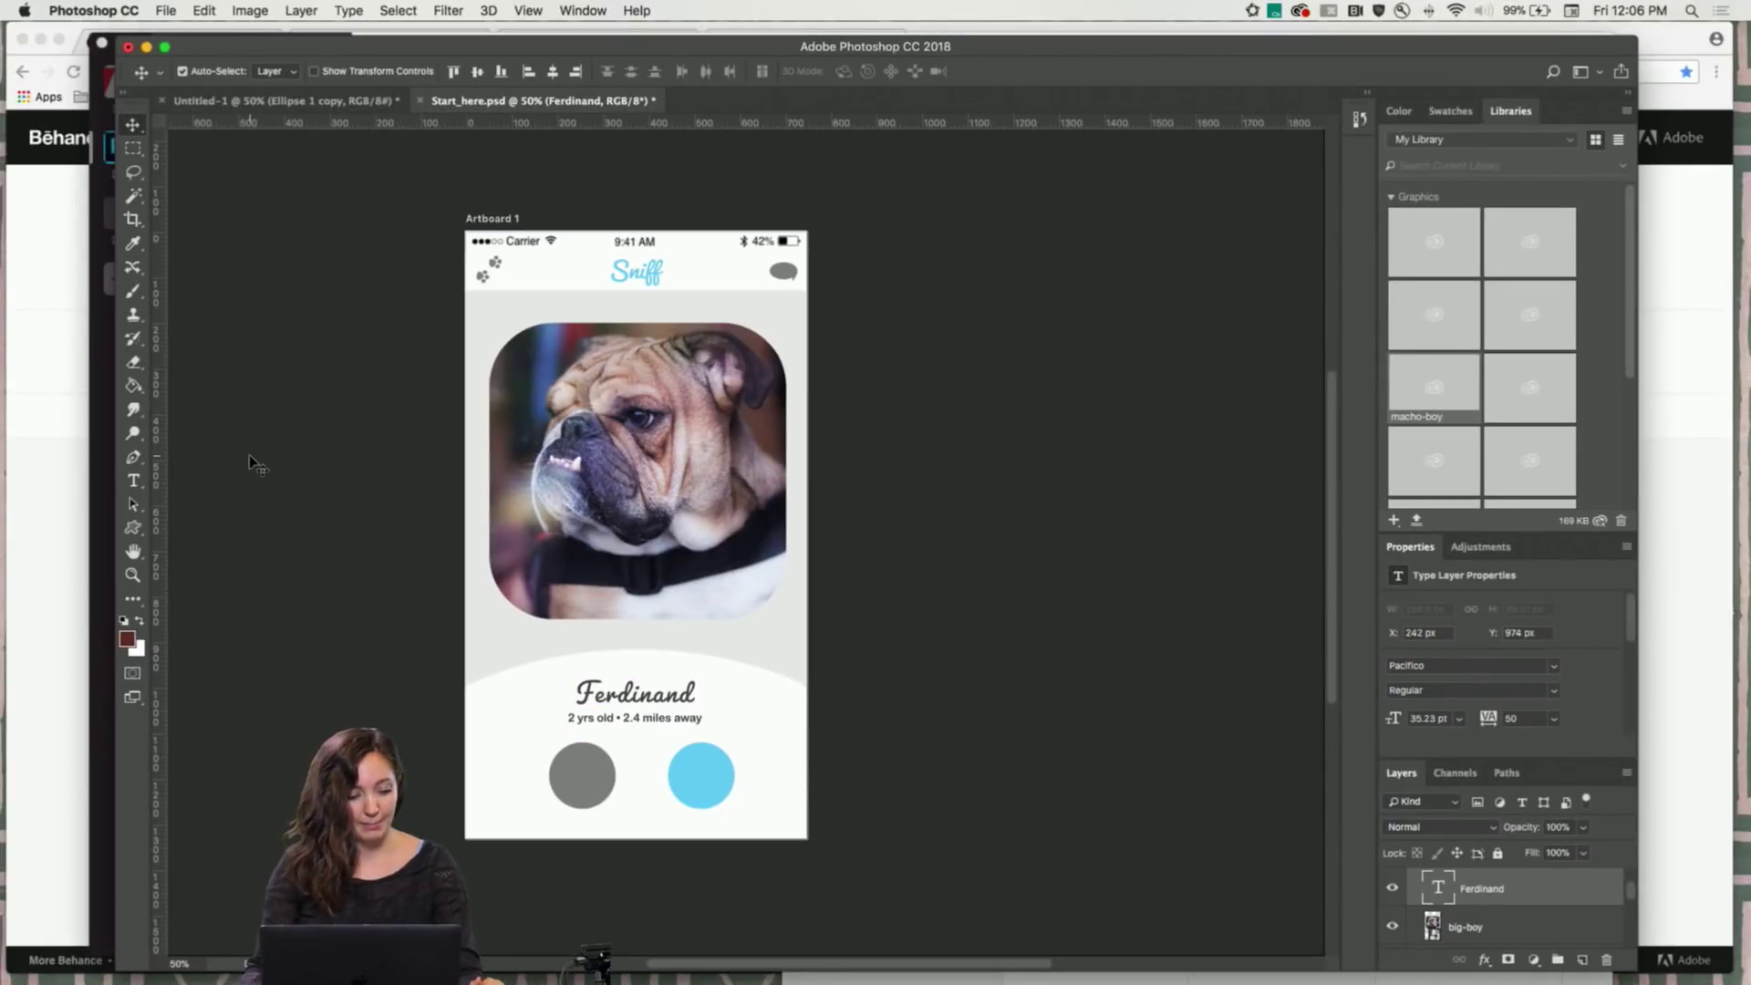
{"action": "left_click", "coordinate": [130, 536]}
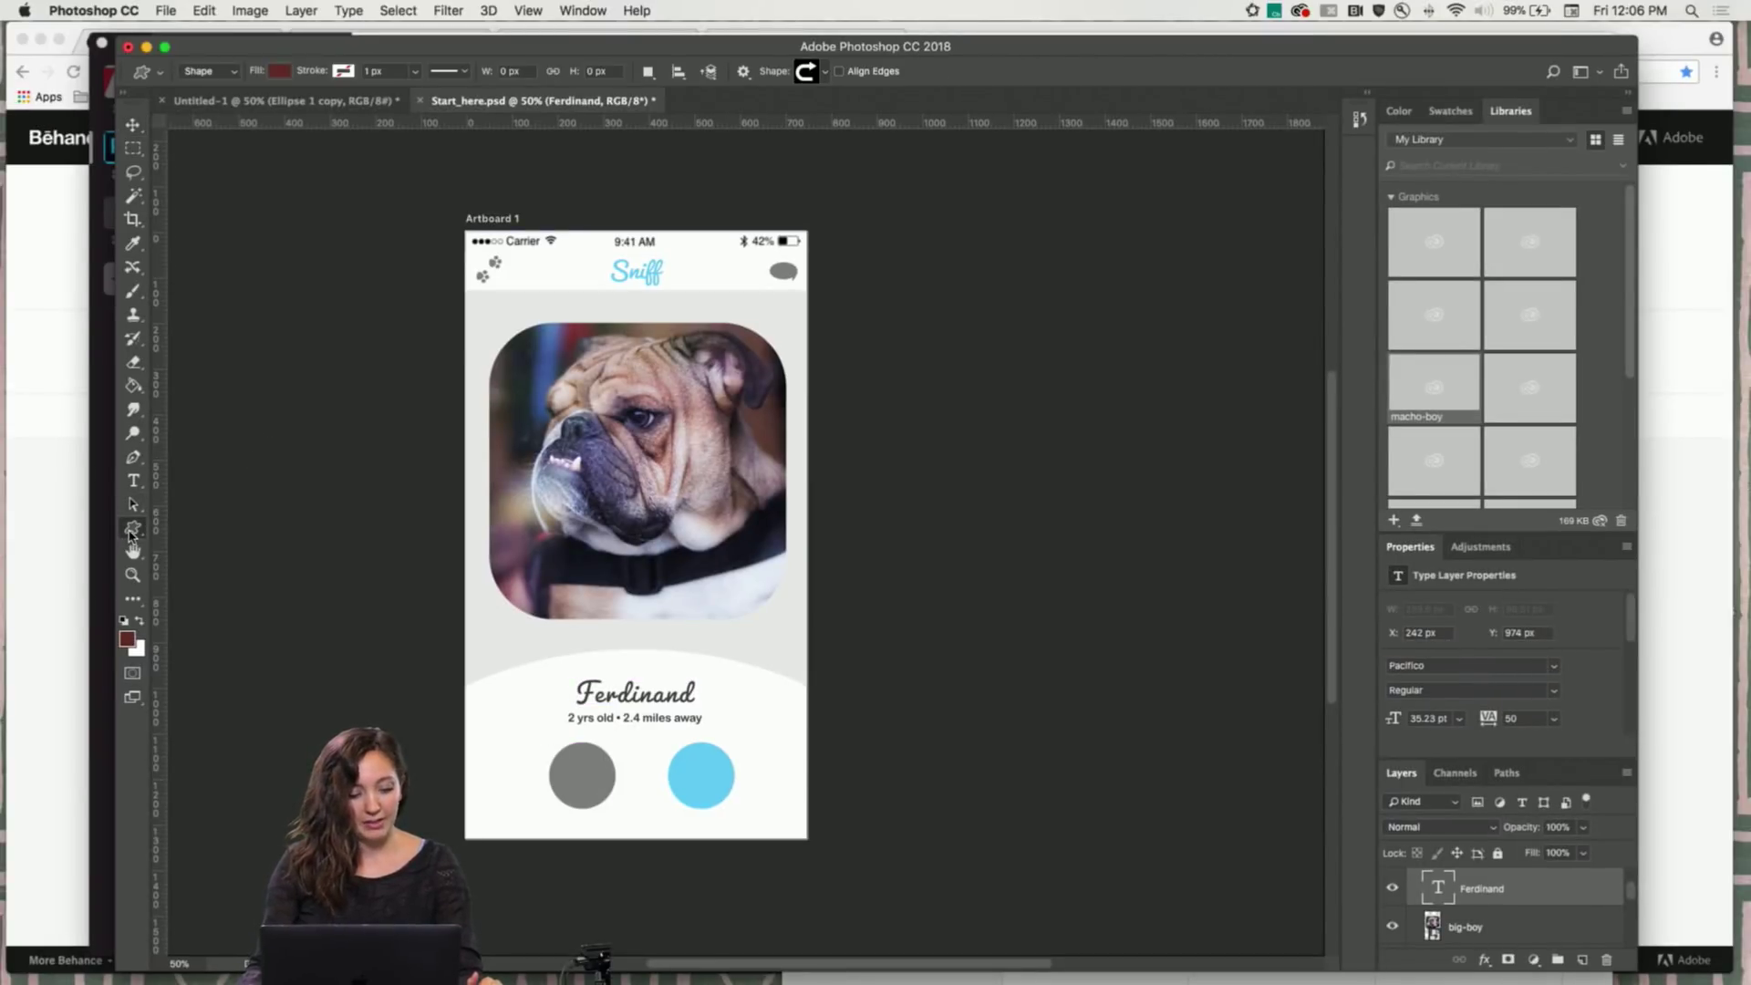
{"action": "left_click", "coordinate": [825, 73]}
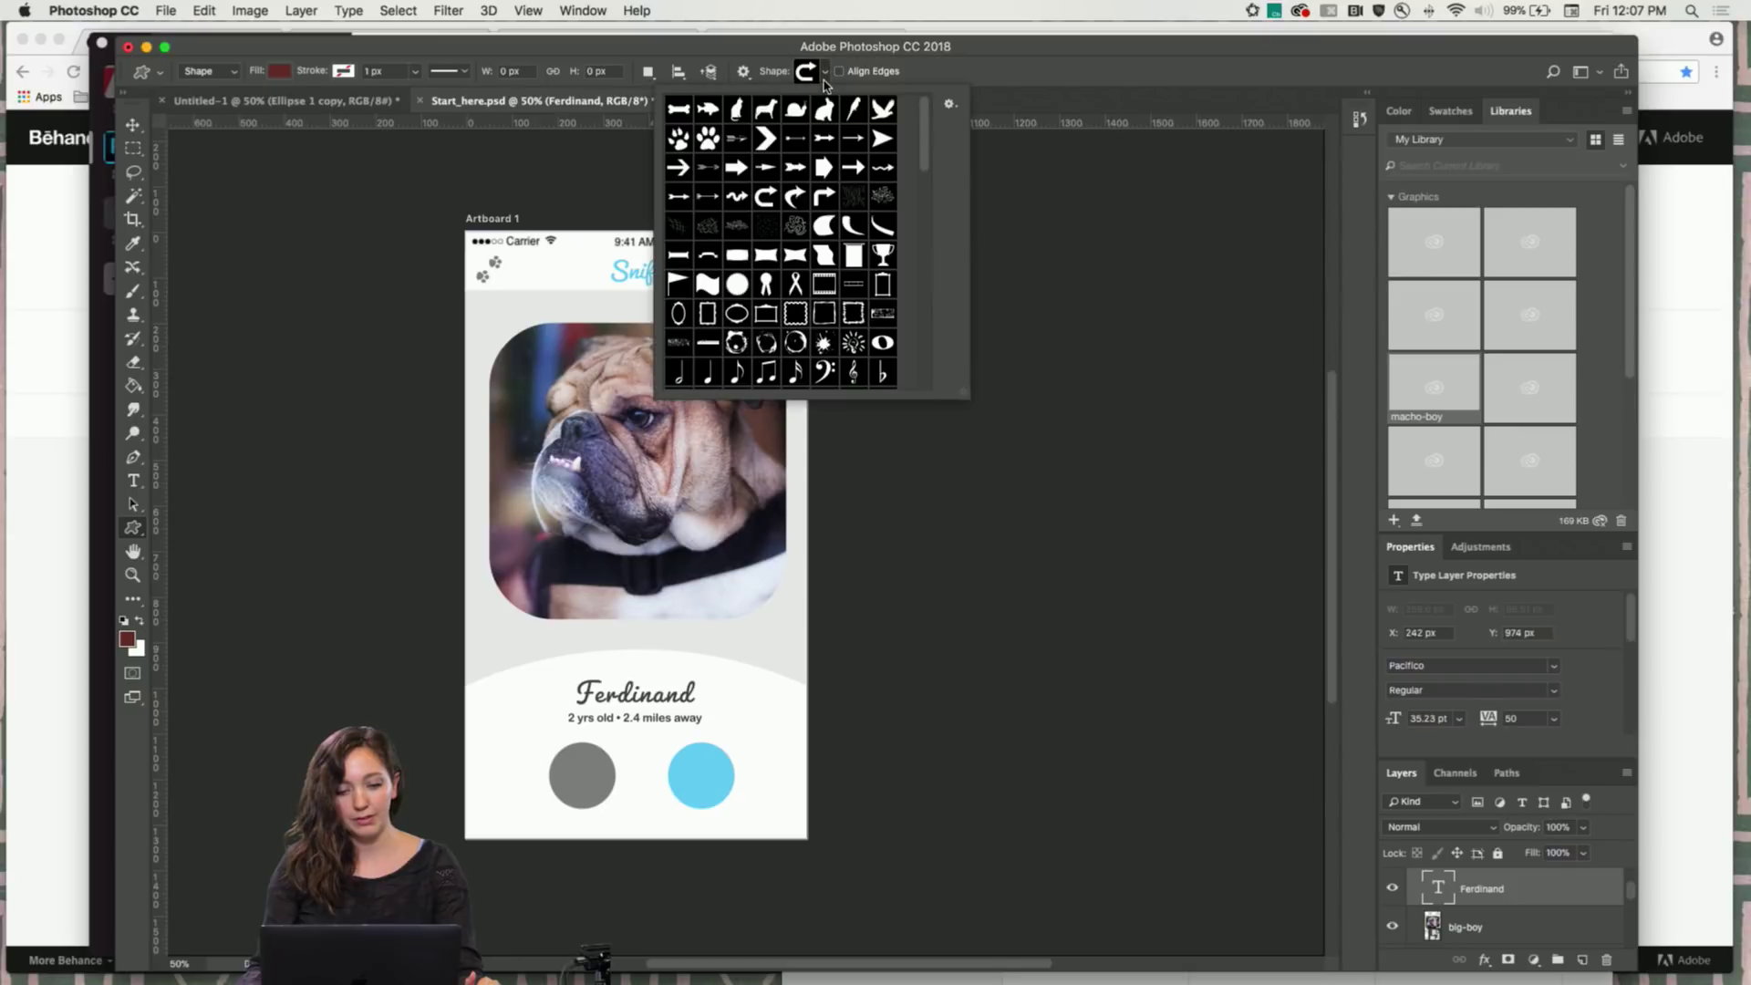
{"action": "left_click", "coordinate": [679, 111]}
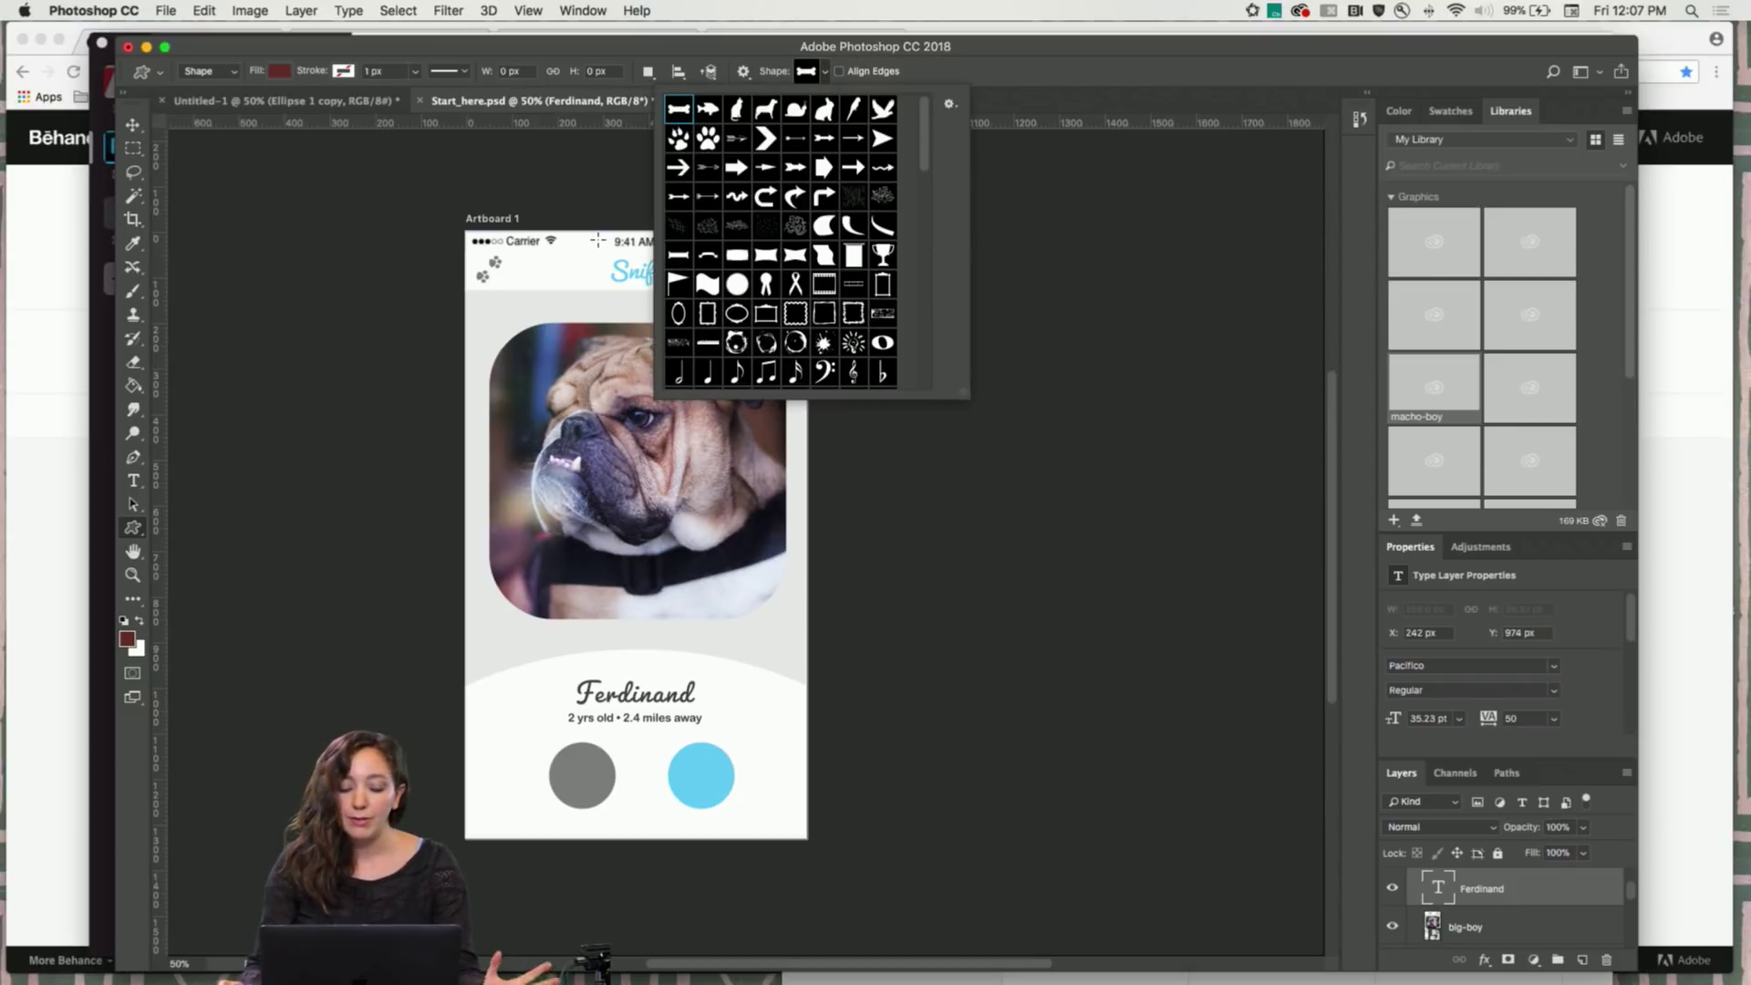
{"action": "left_click", "coordinate": [489, 702]}
{"action": "left_click_drag", "start_coordinate": [489, 702], "coordinate": [526, 741]}
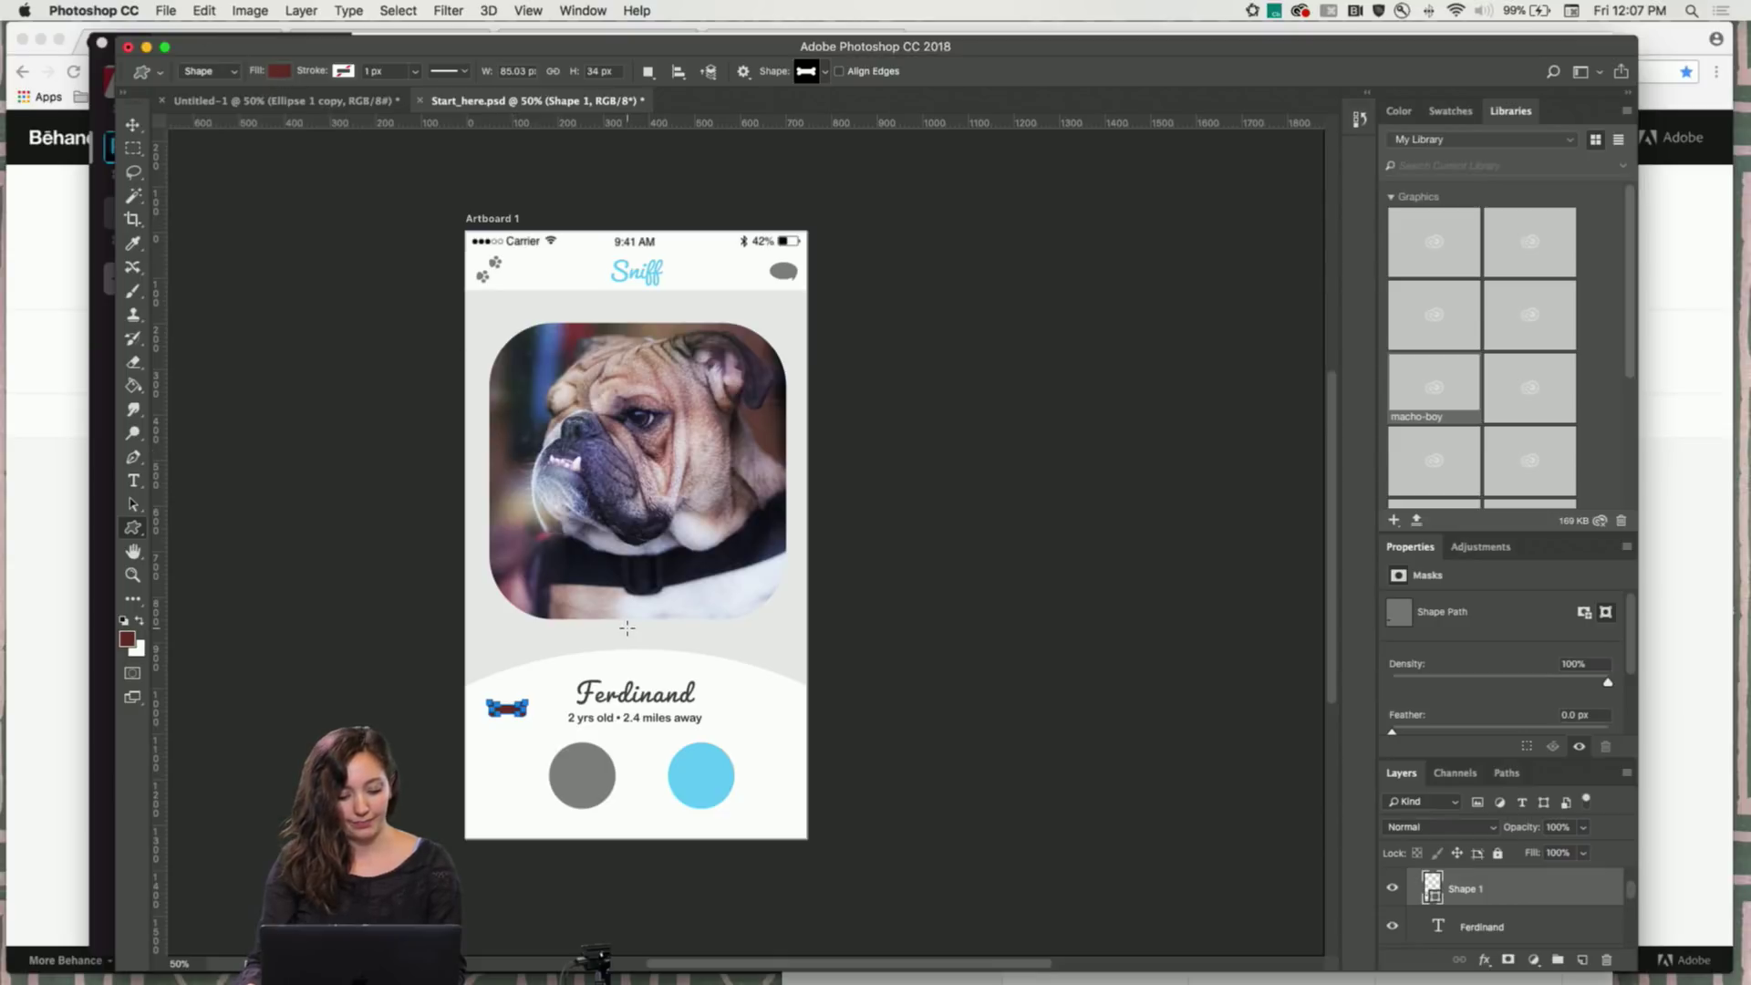
Change the bone shape's fill to the recently used white
{"action": "left_click", "coordinate": [132, 124]}
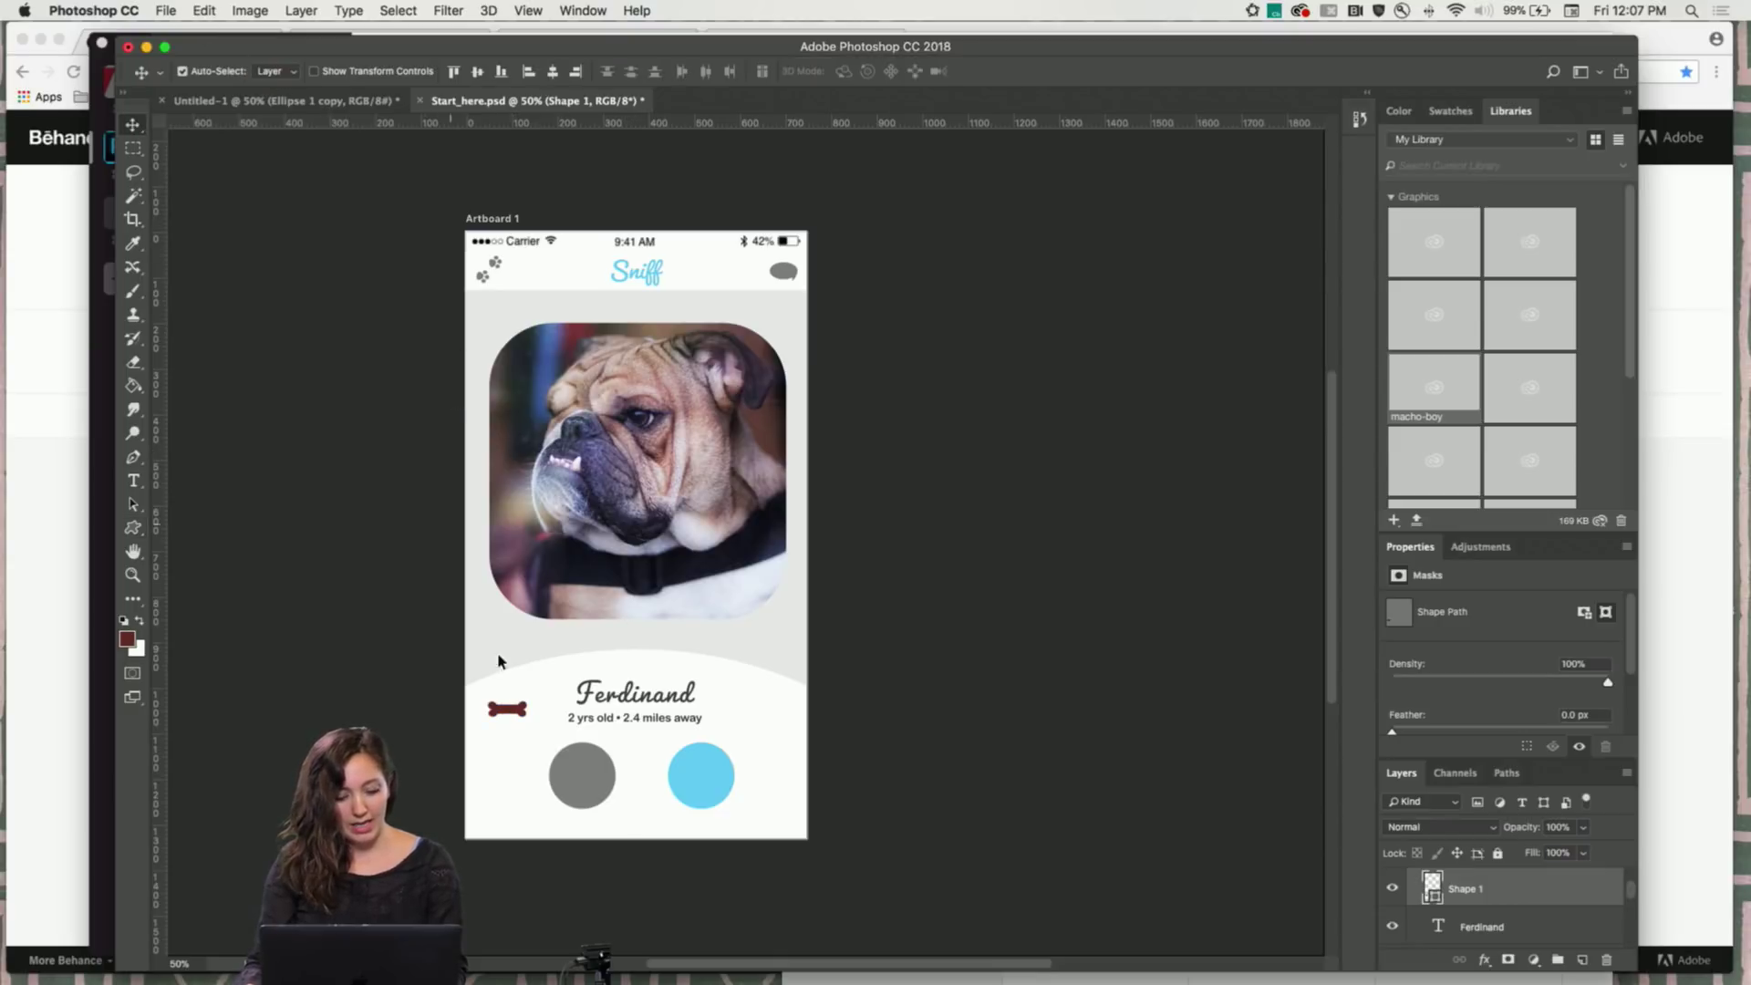
{"action": "left_click", "coordinate": [489, 709]}
{"action": "left_click", "coordinate": [500, 708]}
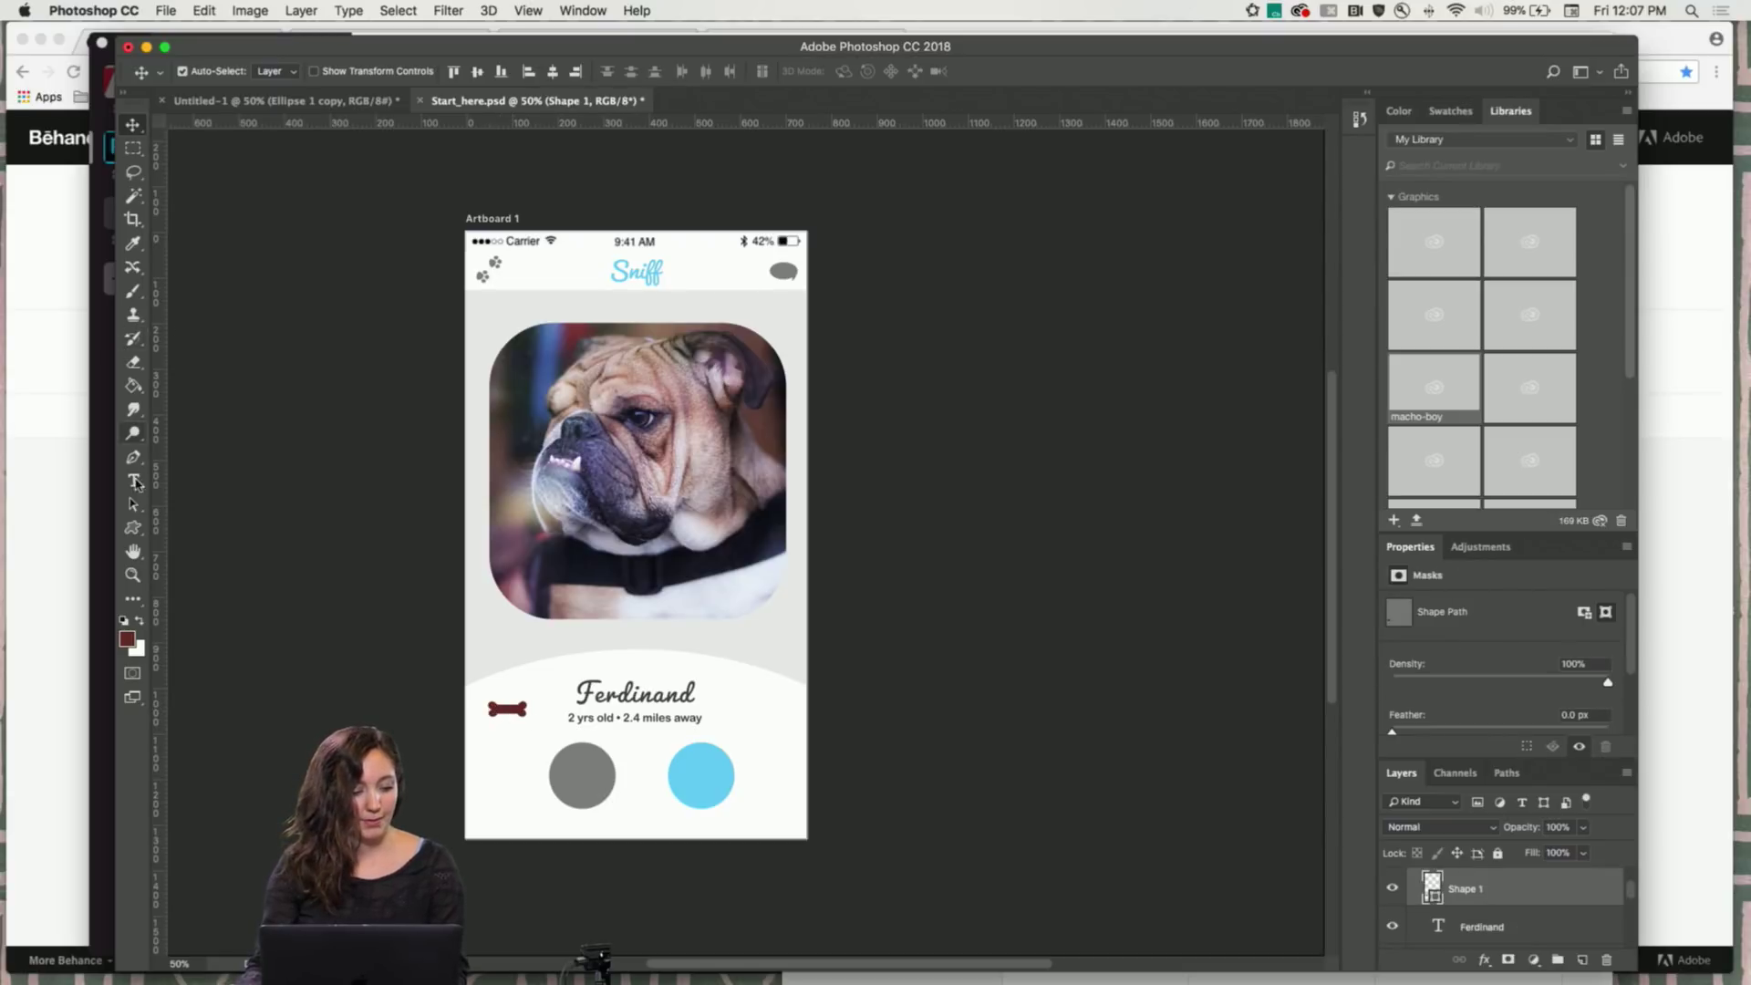
{"action": "left_click", "coordinate": [133, 528]}
{"action": "left_click", "coordinate": [278, 73]}
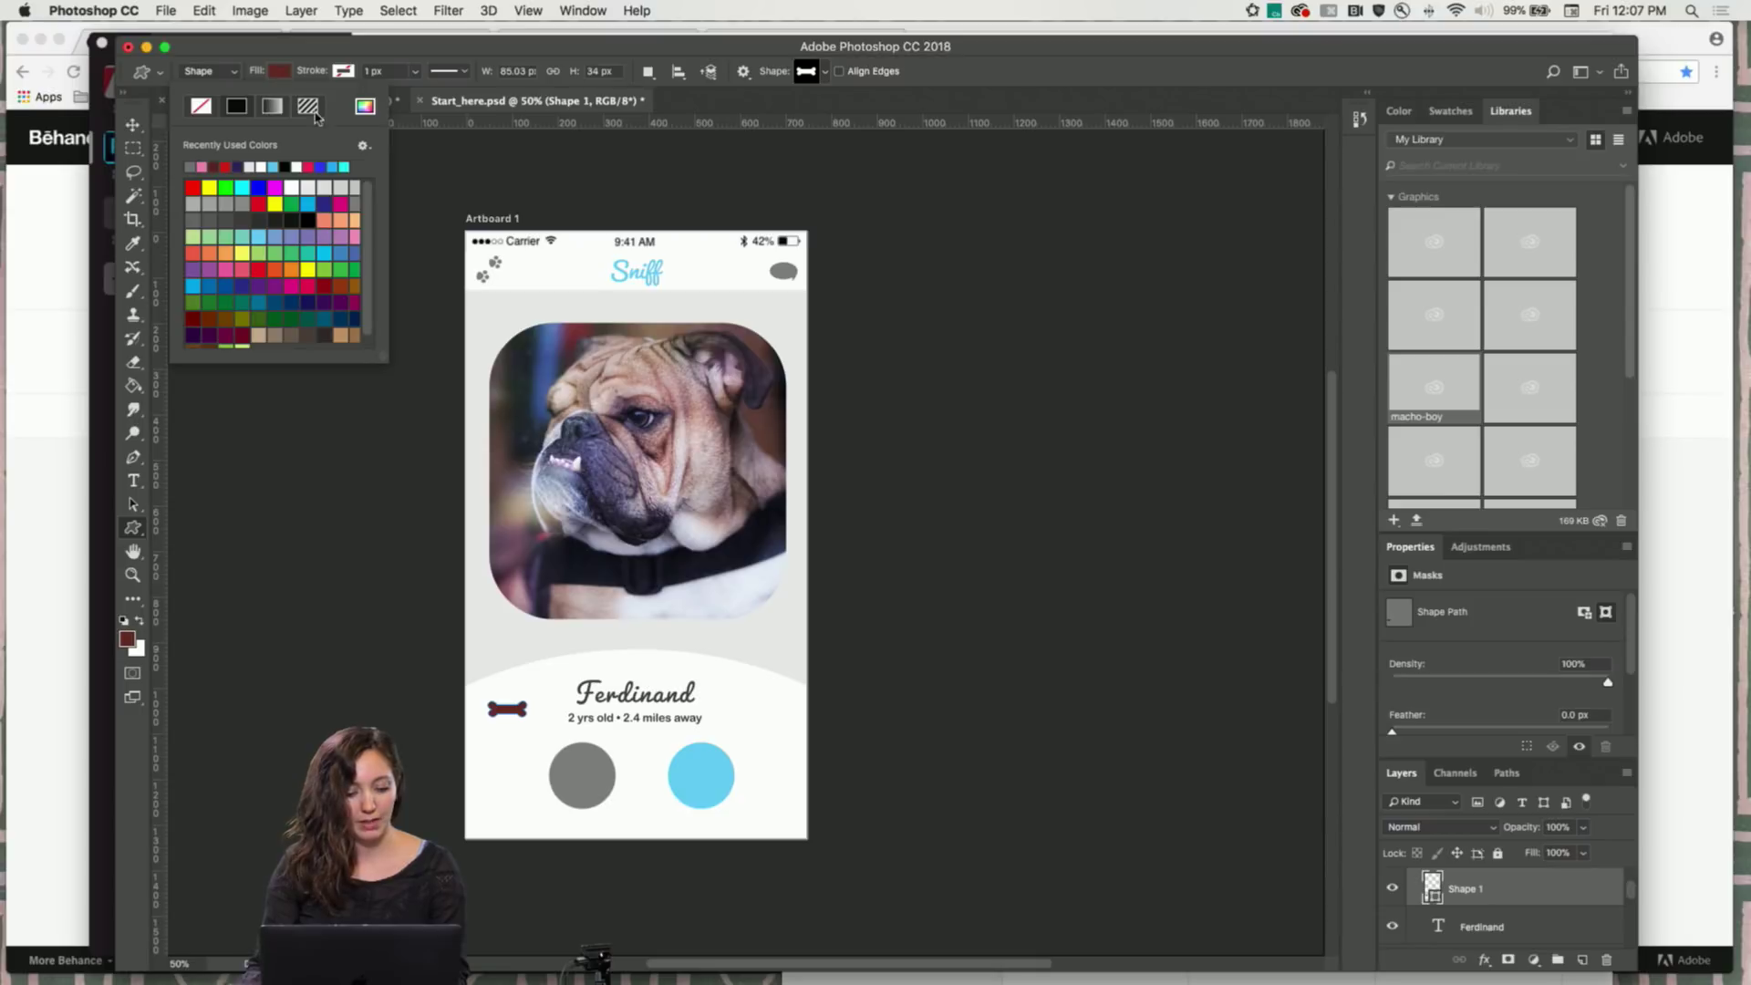
{"action": "left_click", "coordinate": [299, 165]}
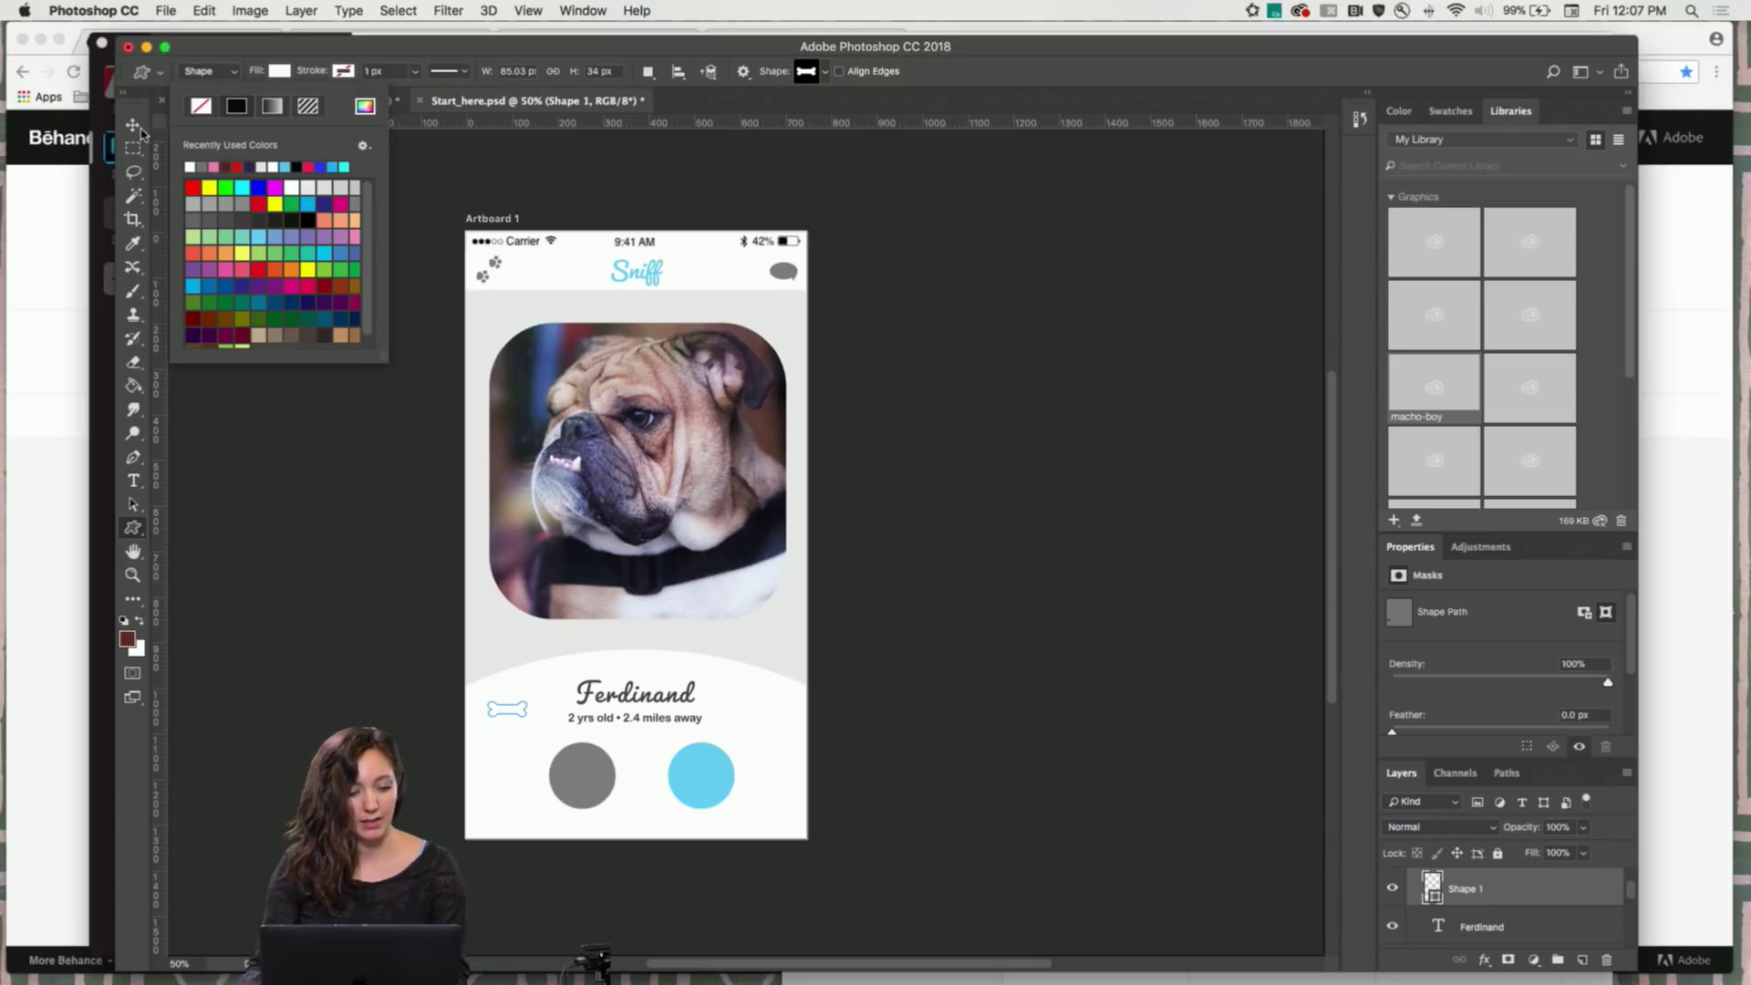
{"action": "left_click", "coordinate": [133, 128]}
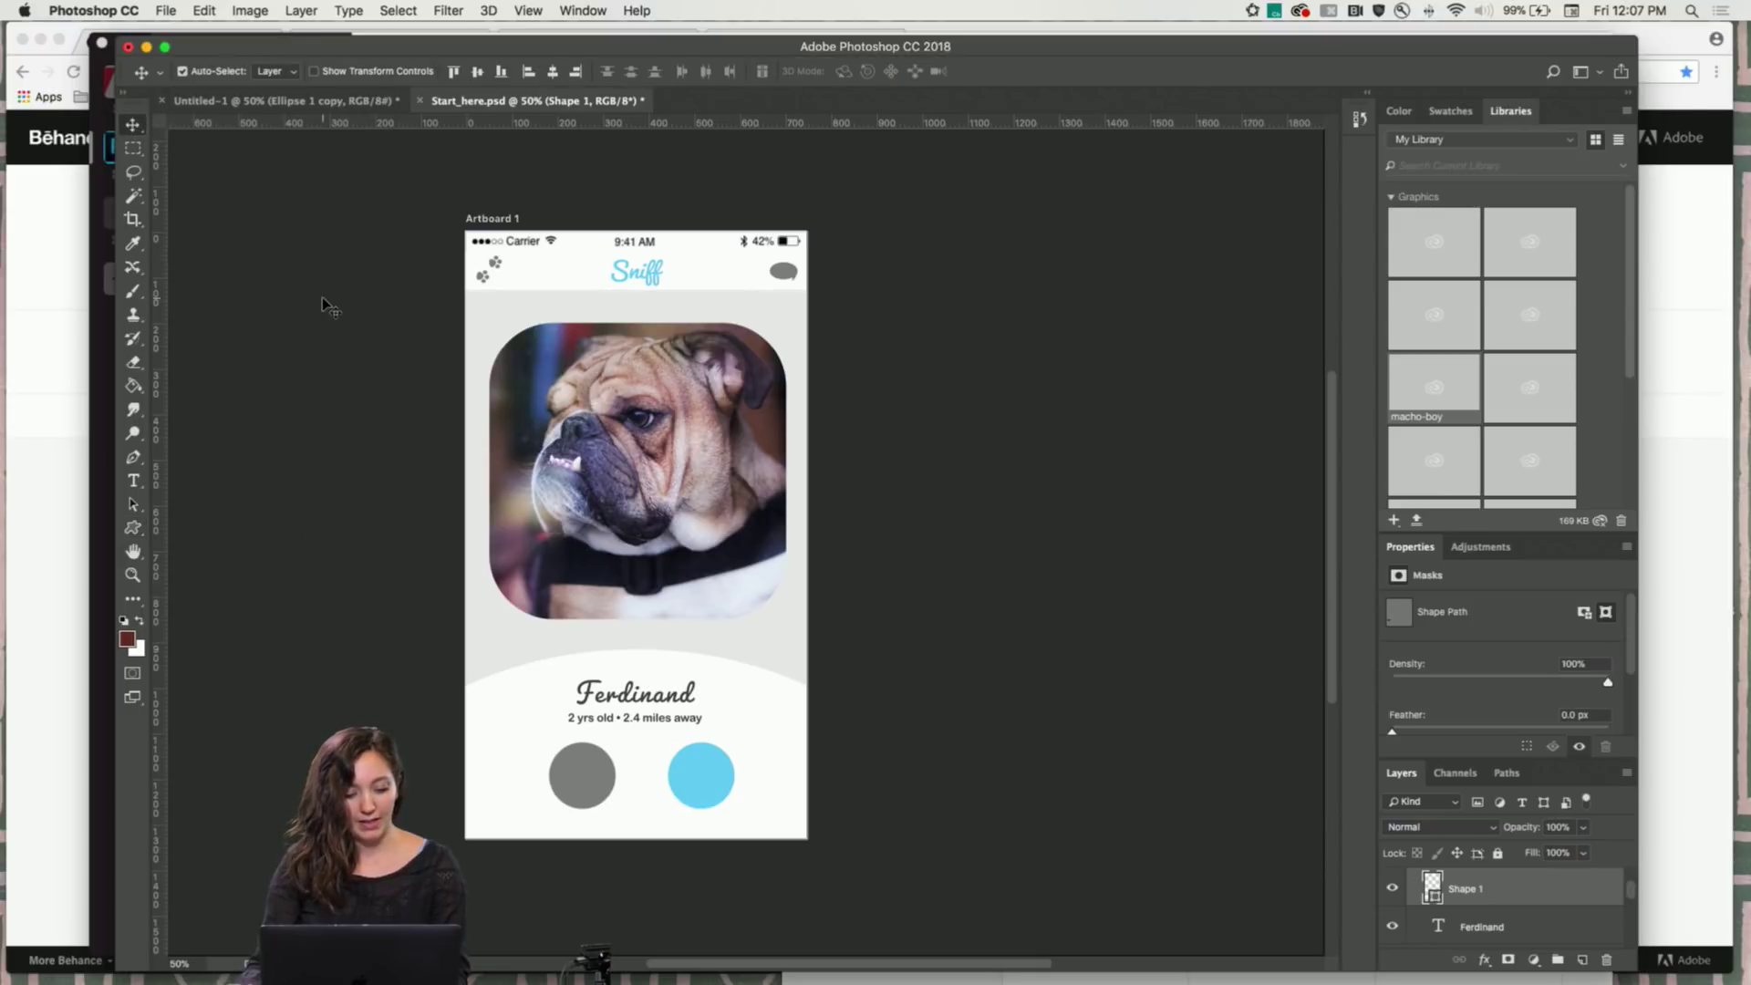
{"action": "left_click", "coordinate": [502, 711]}
{"action": "scroll", "coordinate": [1480, 894], "scroll_direction": "up", "scroll_amount": 5}
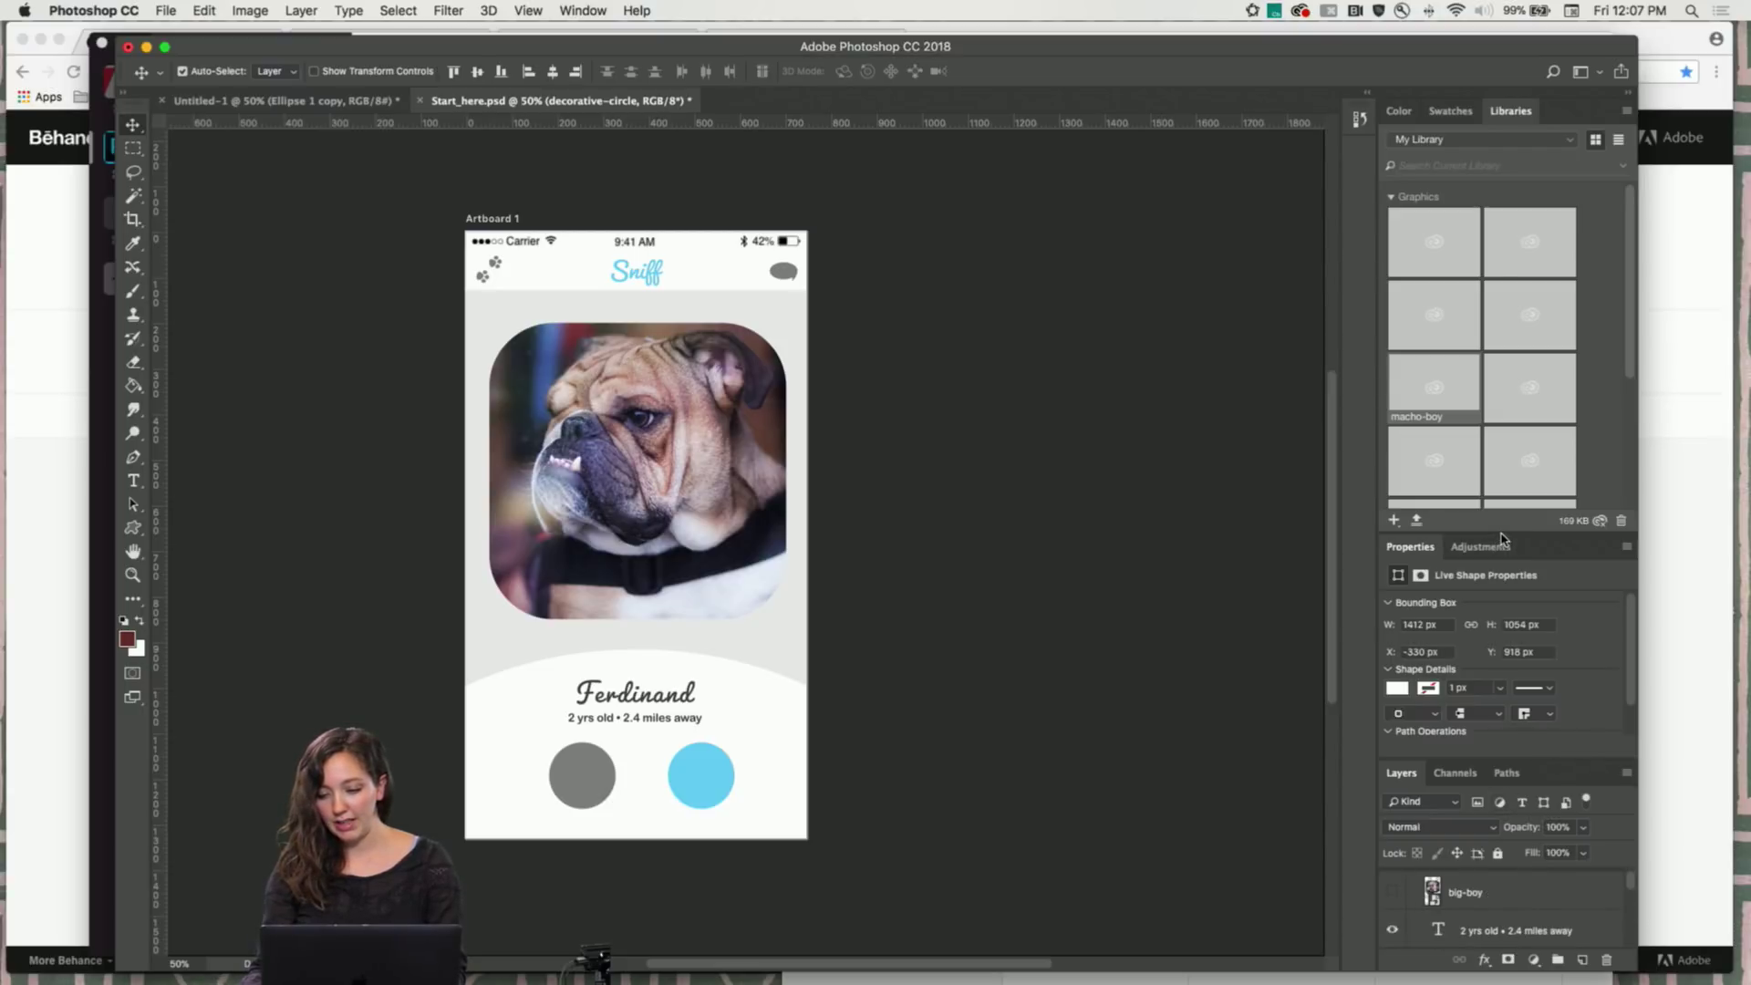
Give the layer list more room and select the bone shape's layer, Shape 1
{"action": "left_click_drag", "start_coordinate": [1519, 533], "coordinate": [1518, 294]}
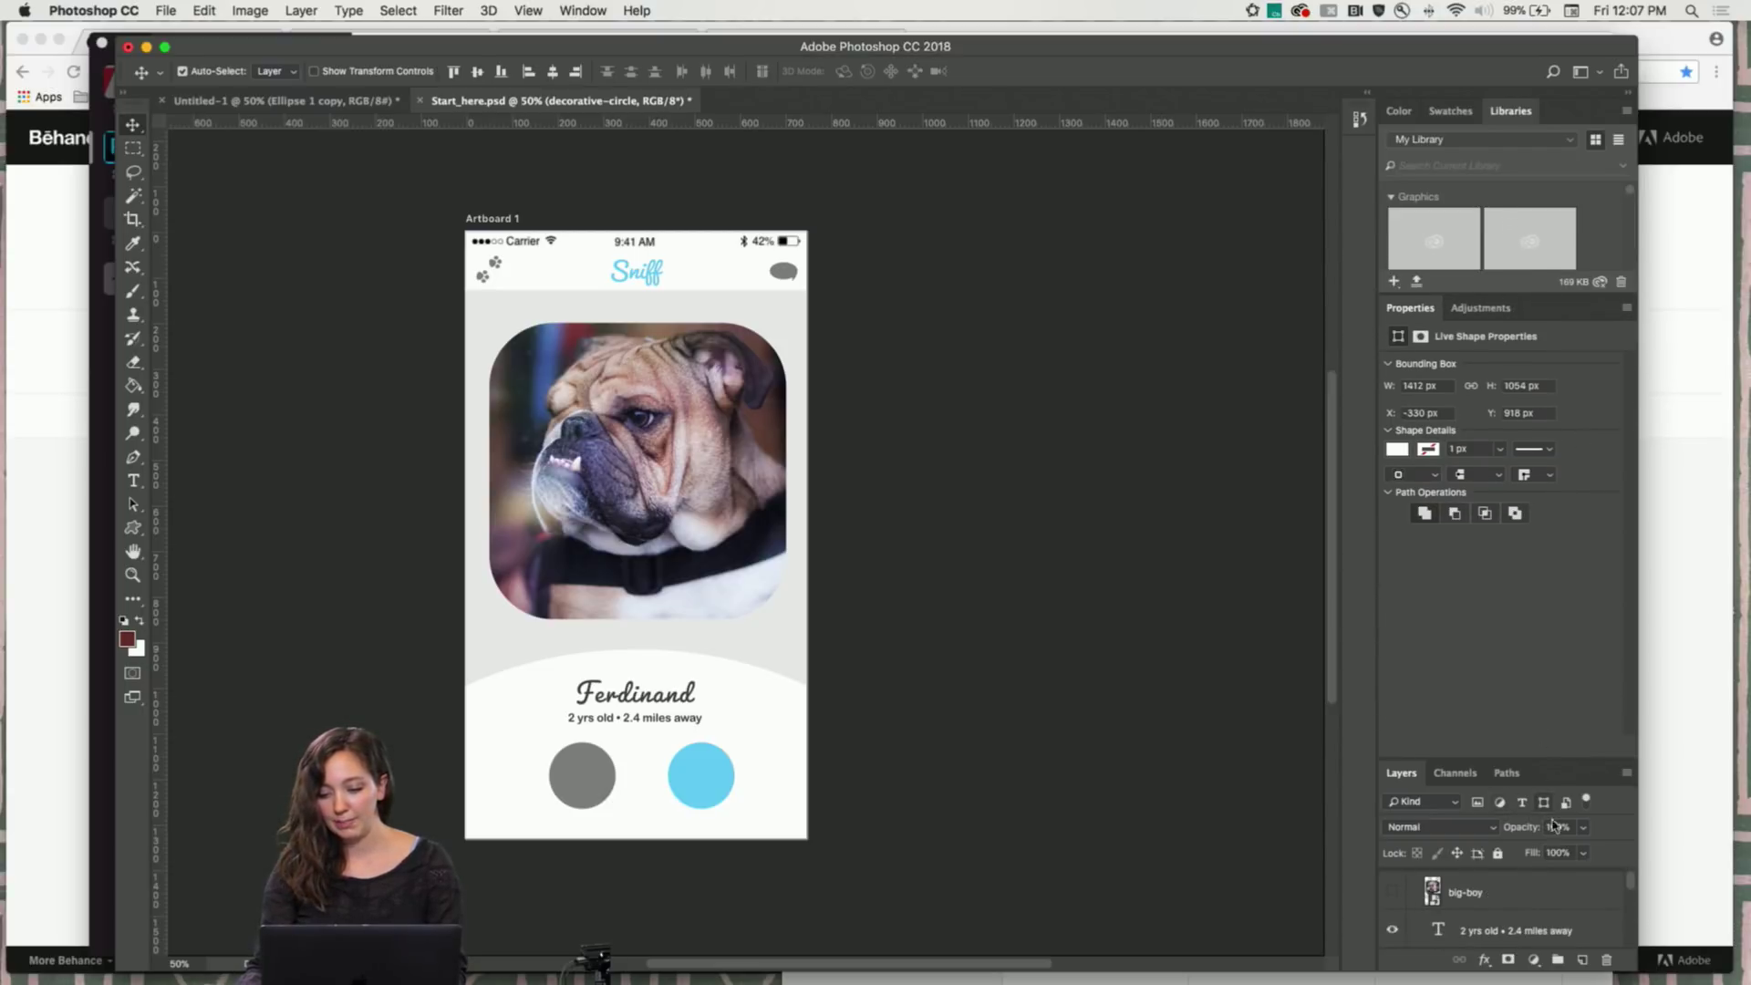
{"action": "left_click_drag", "start_coordinate": [1548, 764], "coordinate": [1516, 536]}
{"action": "left_click", "coordinate": [1502, 749]}
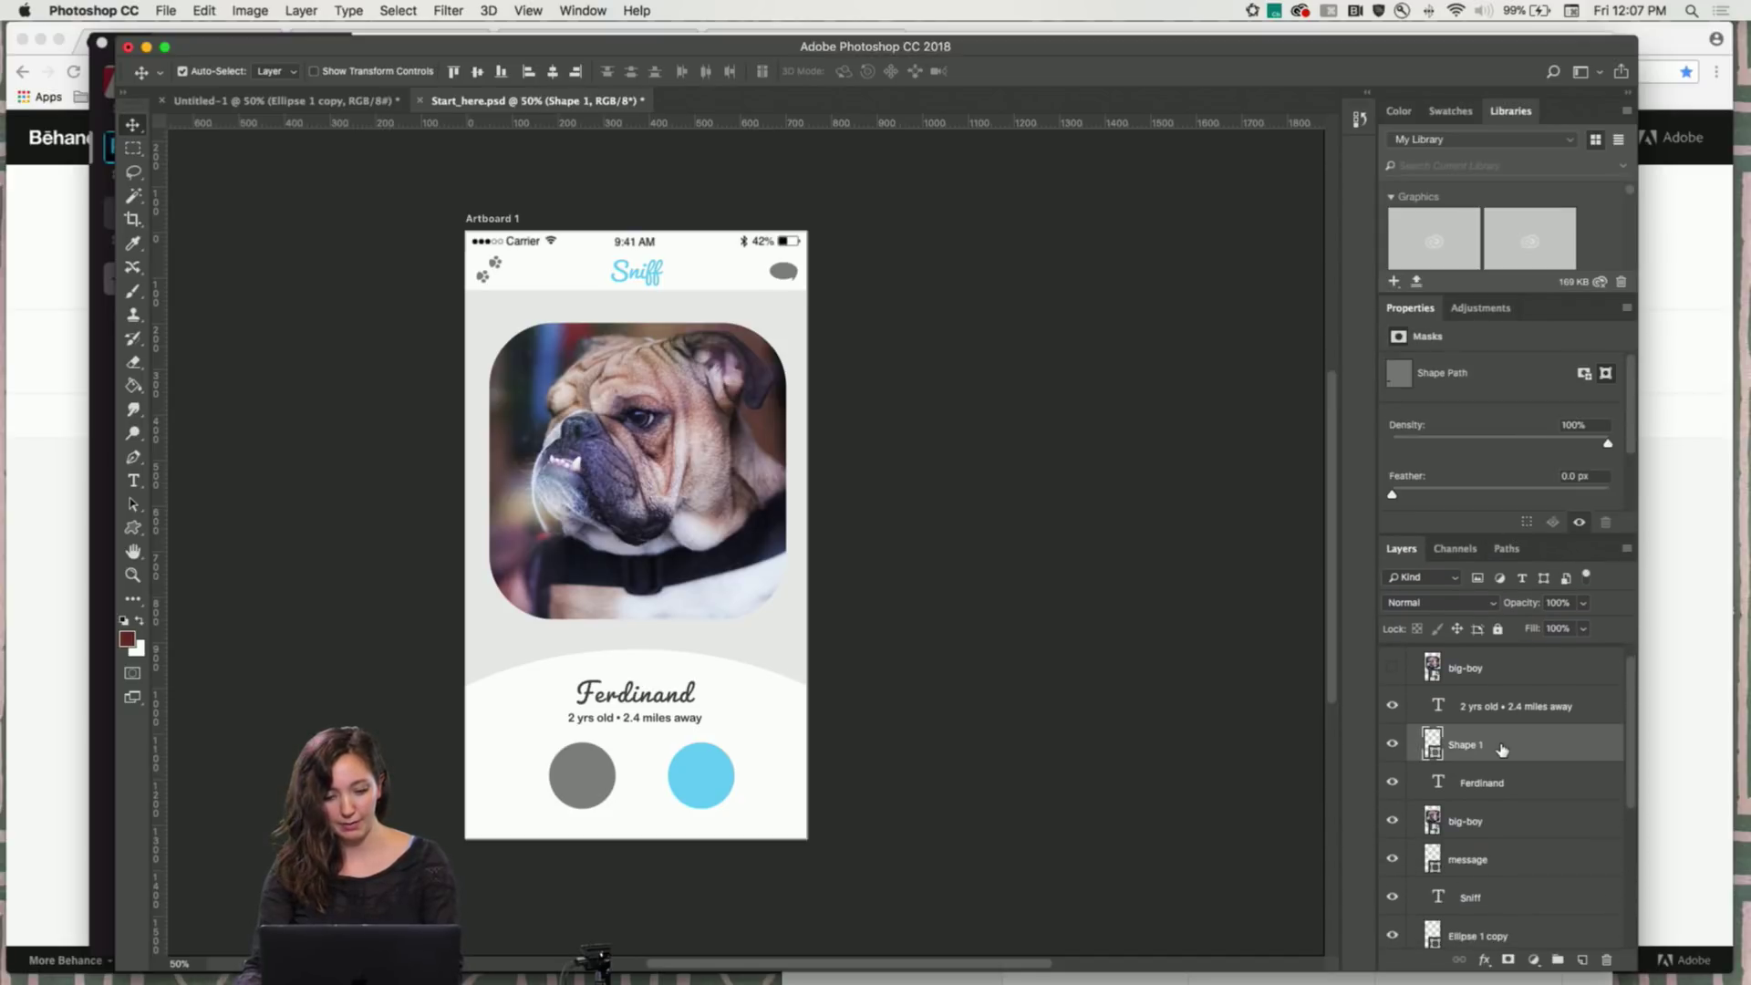
Rotate the white bone shape beside the Ferdinand name by -90° and apply the transformation
{"action": "key", "text": "super+t"}
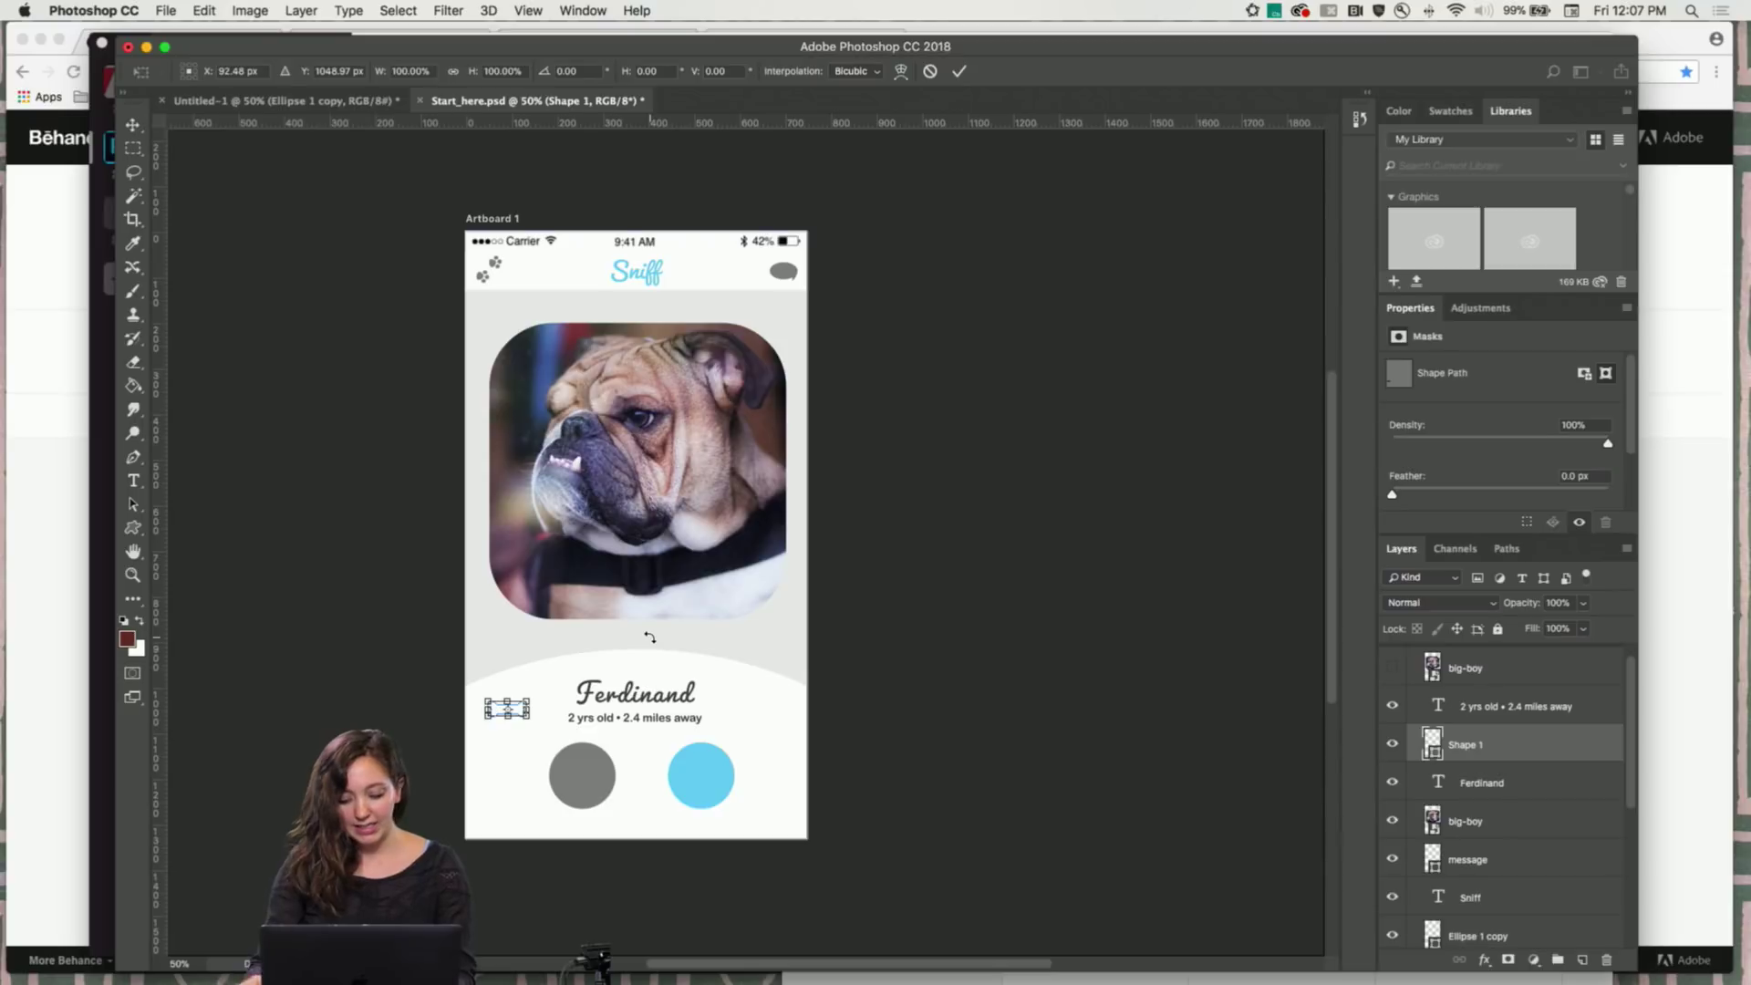
{"action": "key", "text": "super+plus"}
{"action": "key", "text": "super+plus"}
{"action": "key", "text": "super+plus"}
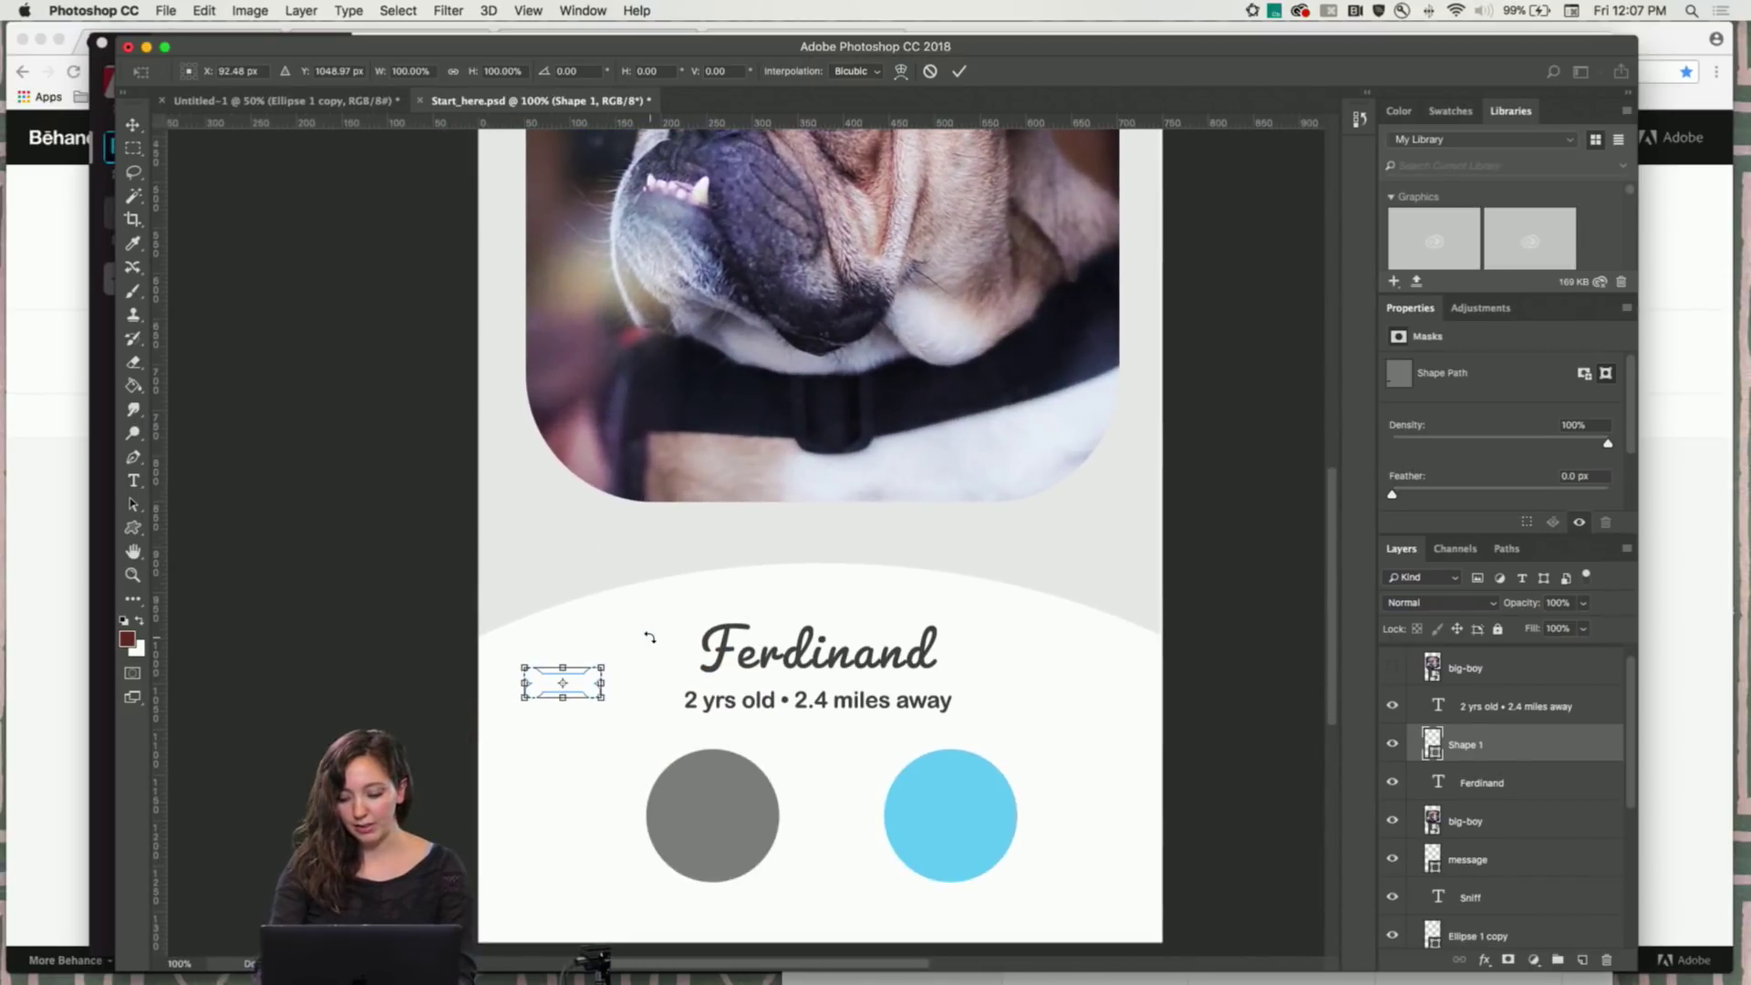
{"action": "scroll", "coordinate": [650, 636], "scroll_direction": "down", "scroll_amount": 5}
{"action": "scroll", "coordinate": [649, 635], "scroll_direction": "left", "scroll_amount": 4}
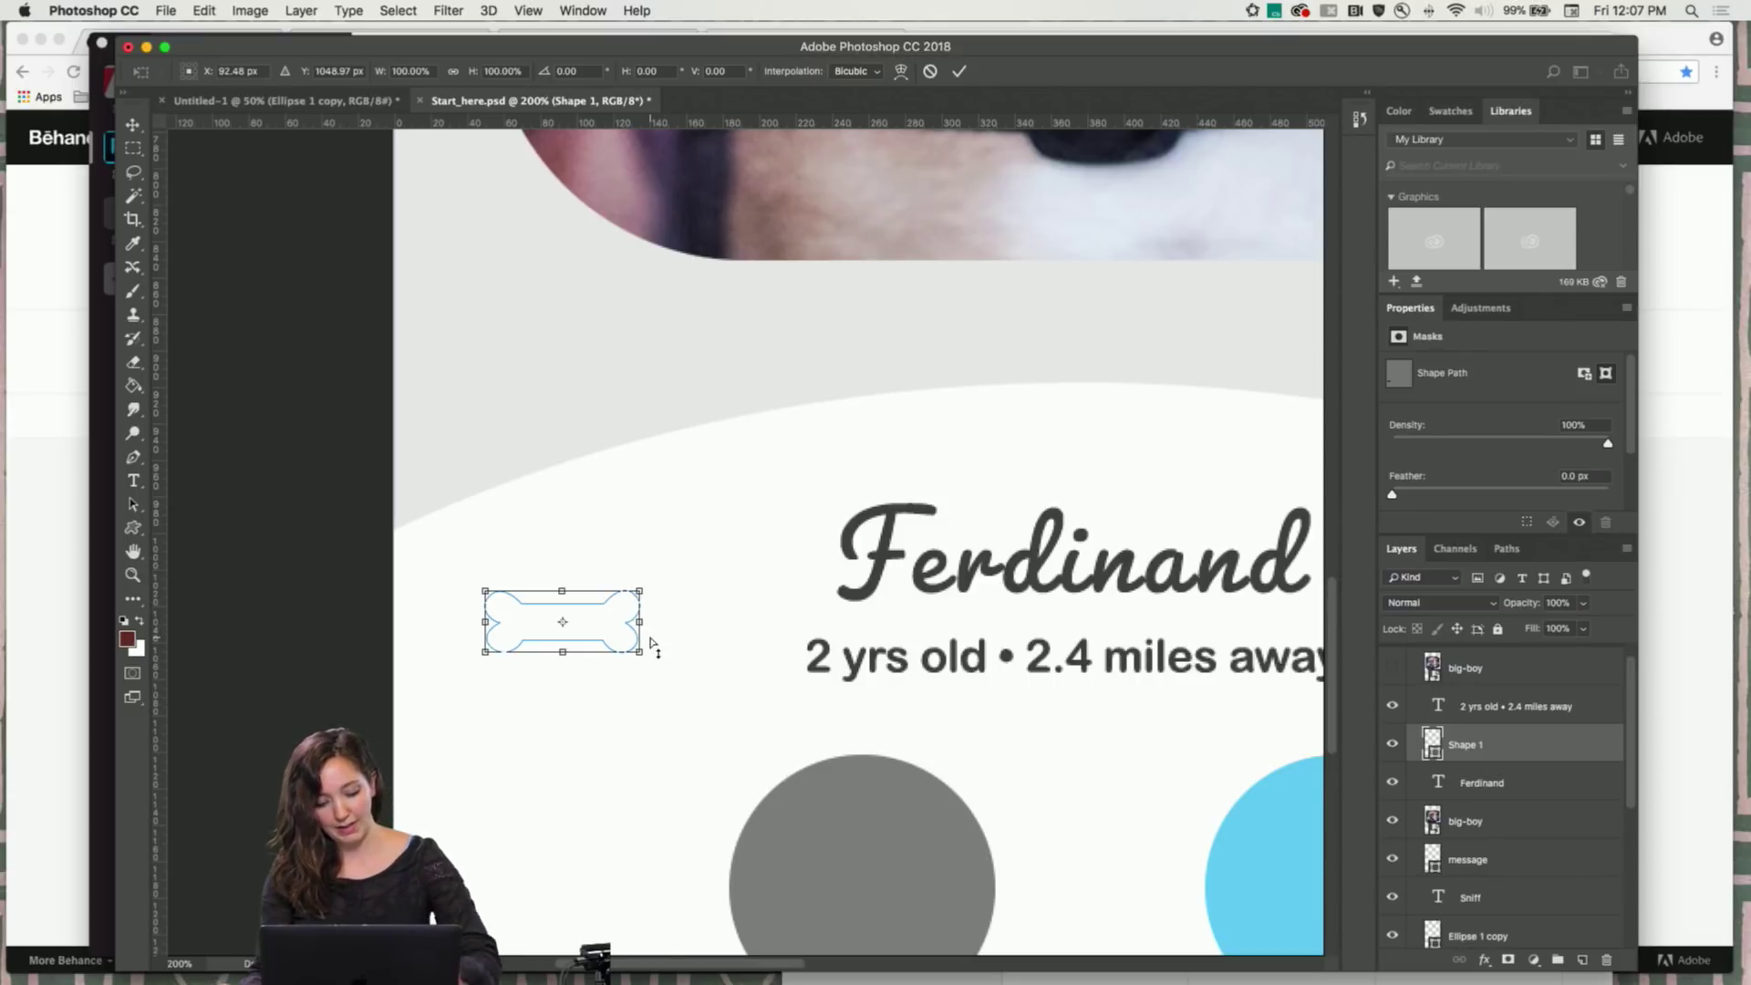
{"action": "left_click", "coordinate": [1352, 11]}
{"action": "left_click", "coordinate": [1329, 10]}
{"action": "left_click", "coordinate": [1332, 68]}
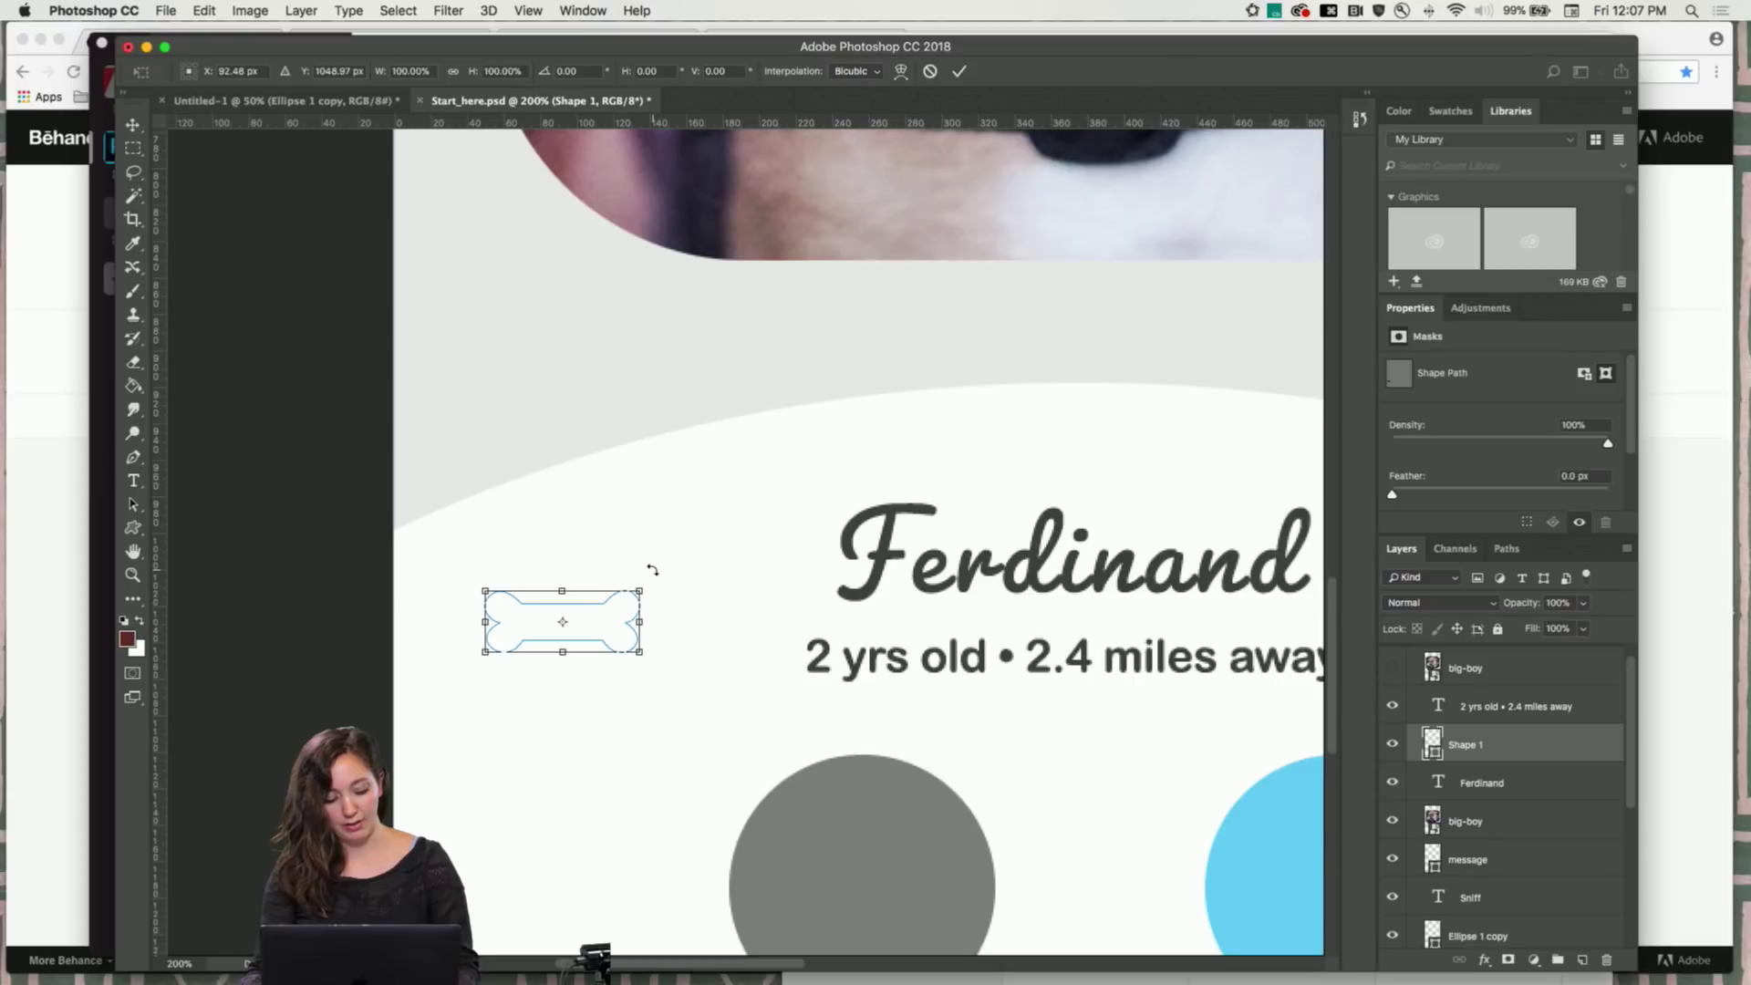
{"action": "left_click_drag", "start_coordinate": [652, 570], "coordinate": [537, 555]}
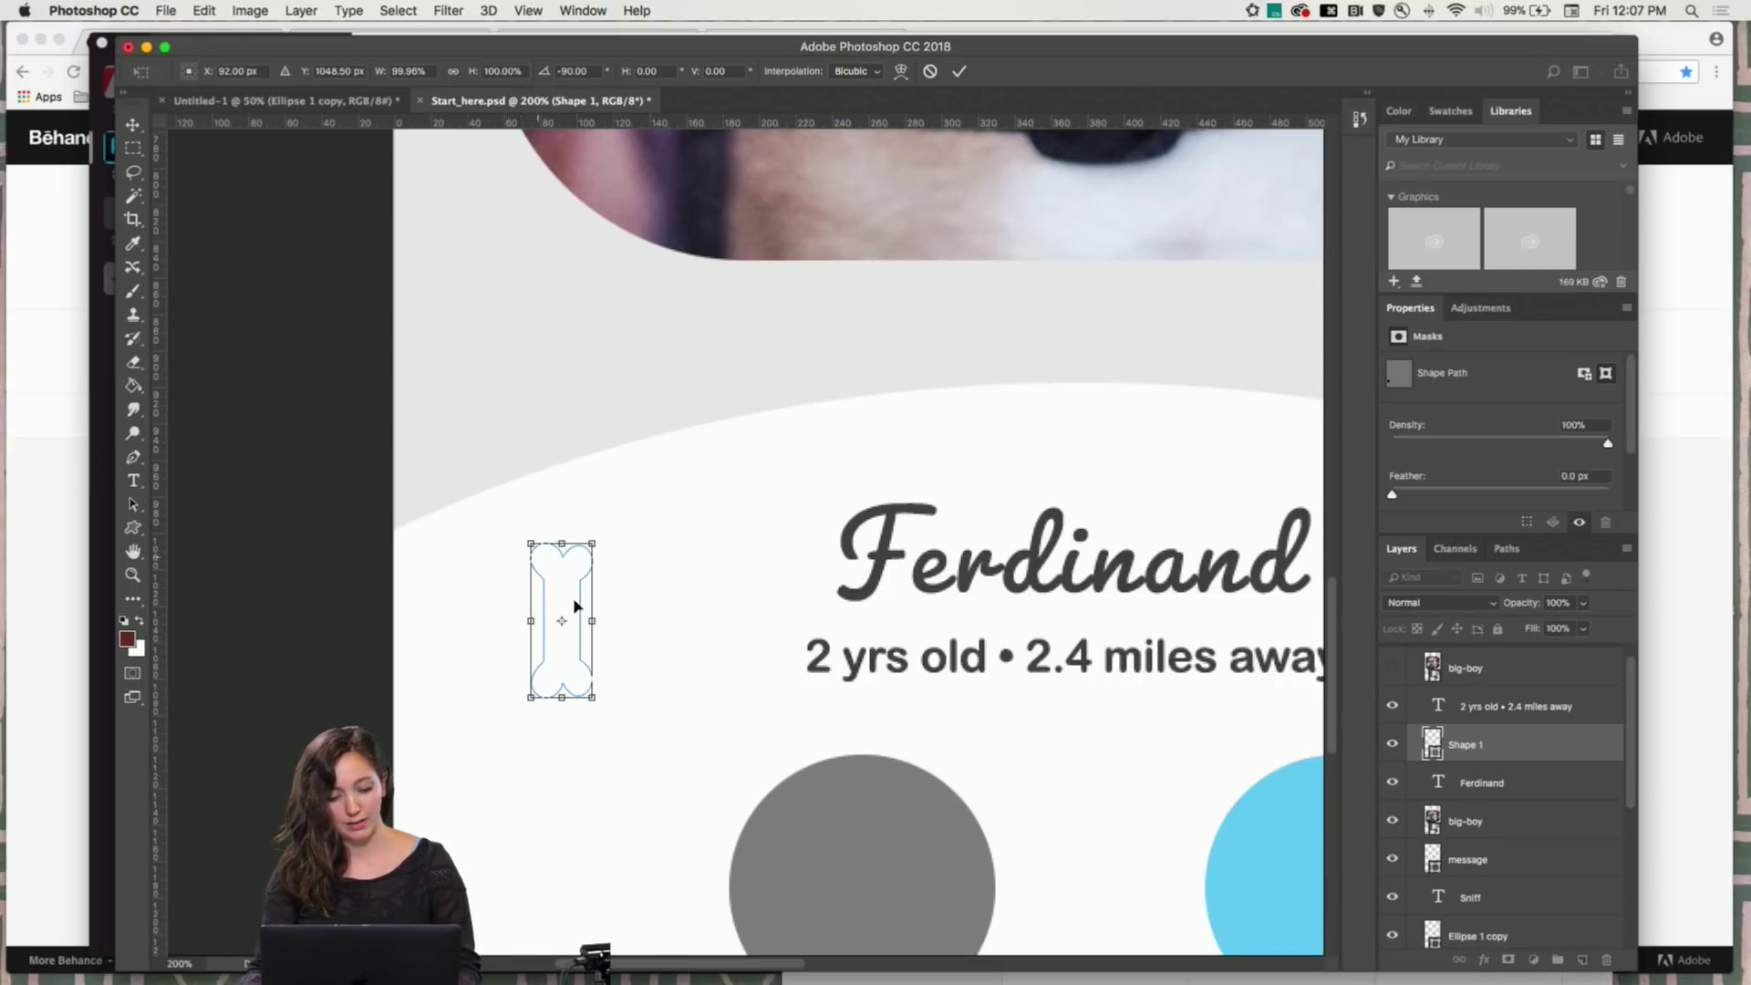
{"action": "key", "text": "Return"}
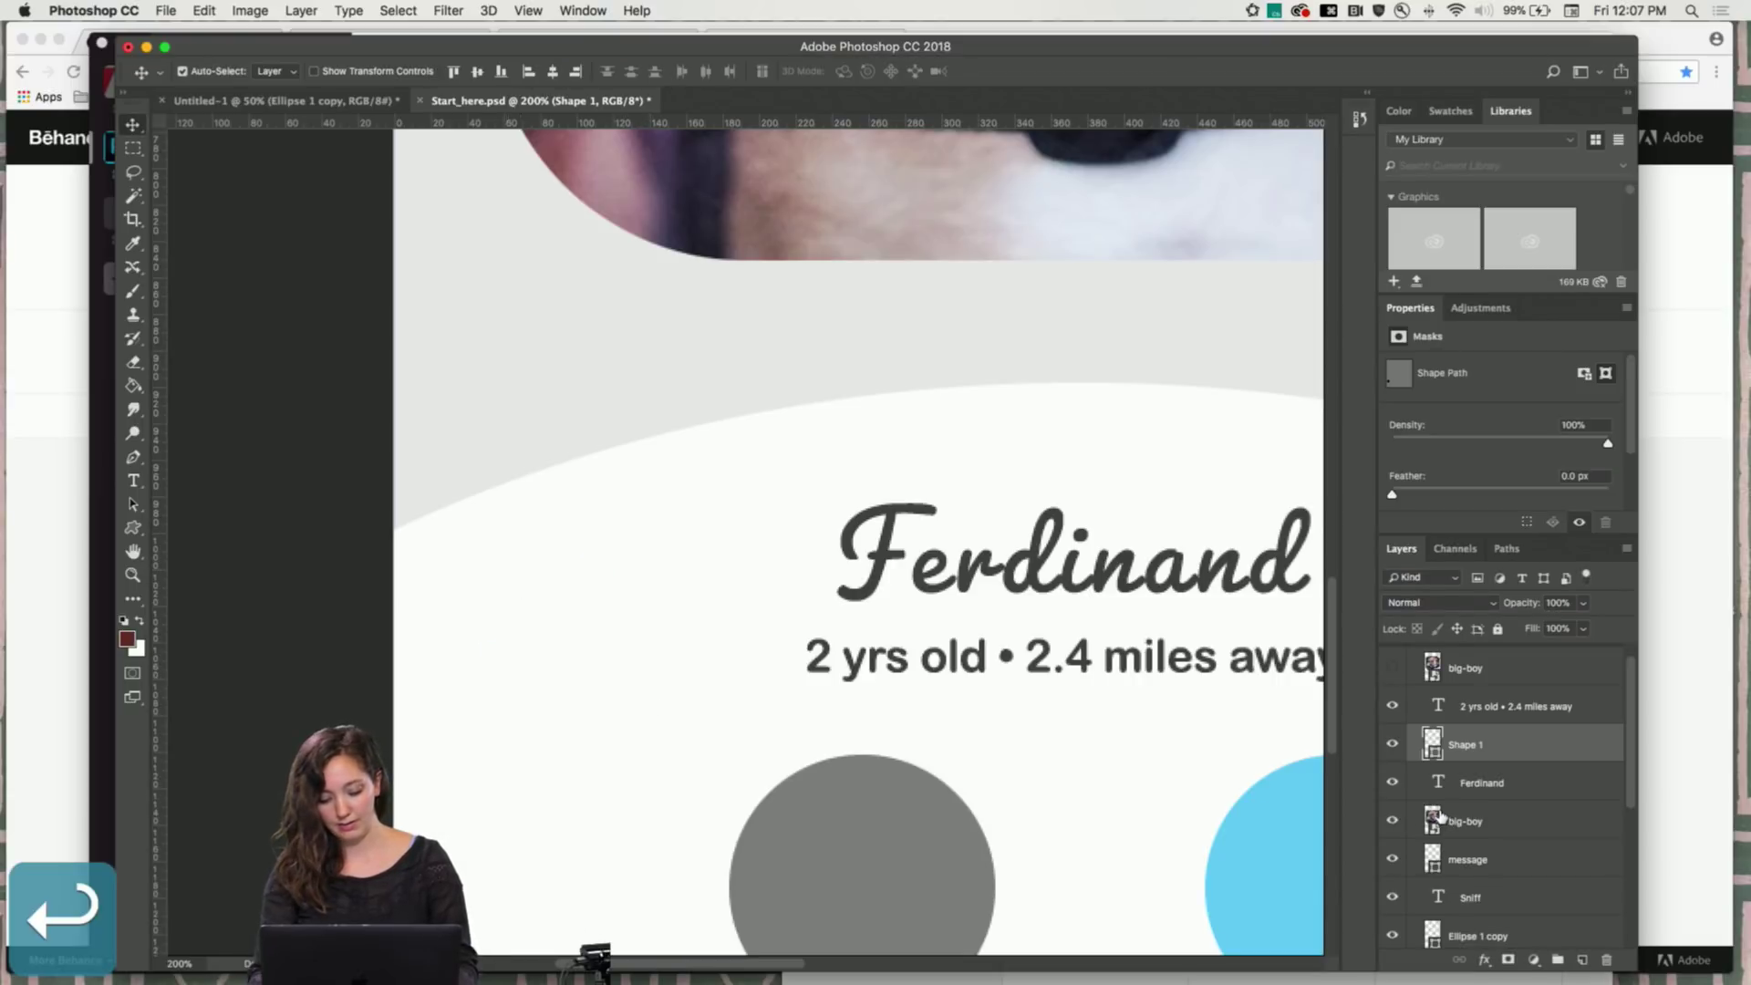
Paste the clipboard contents in place as a vector smart object and commit the placement
{"action": "key", "text": "shift+super+v"}
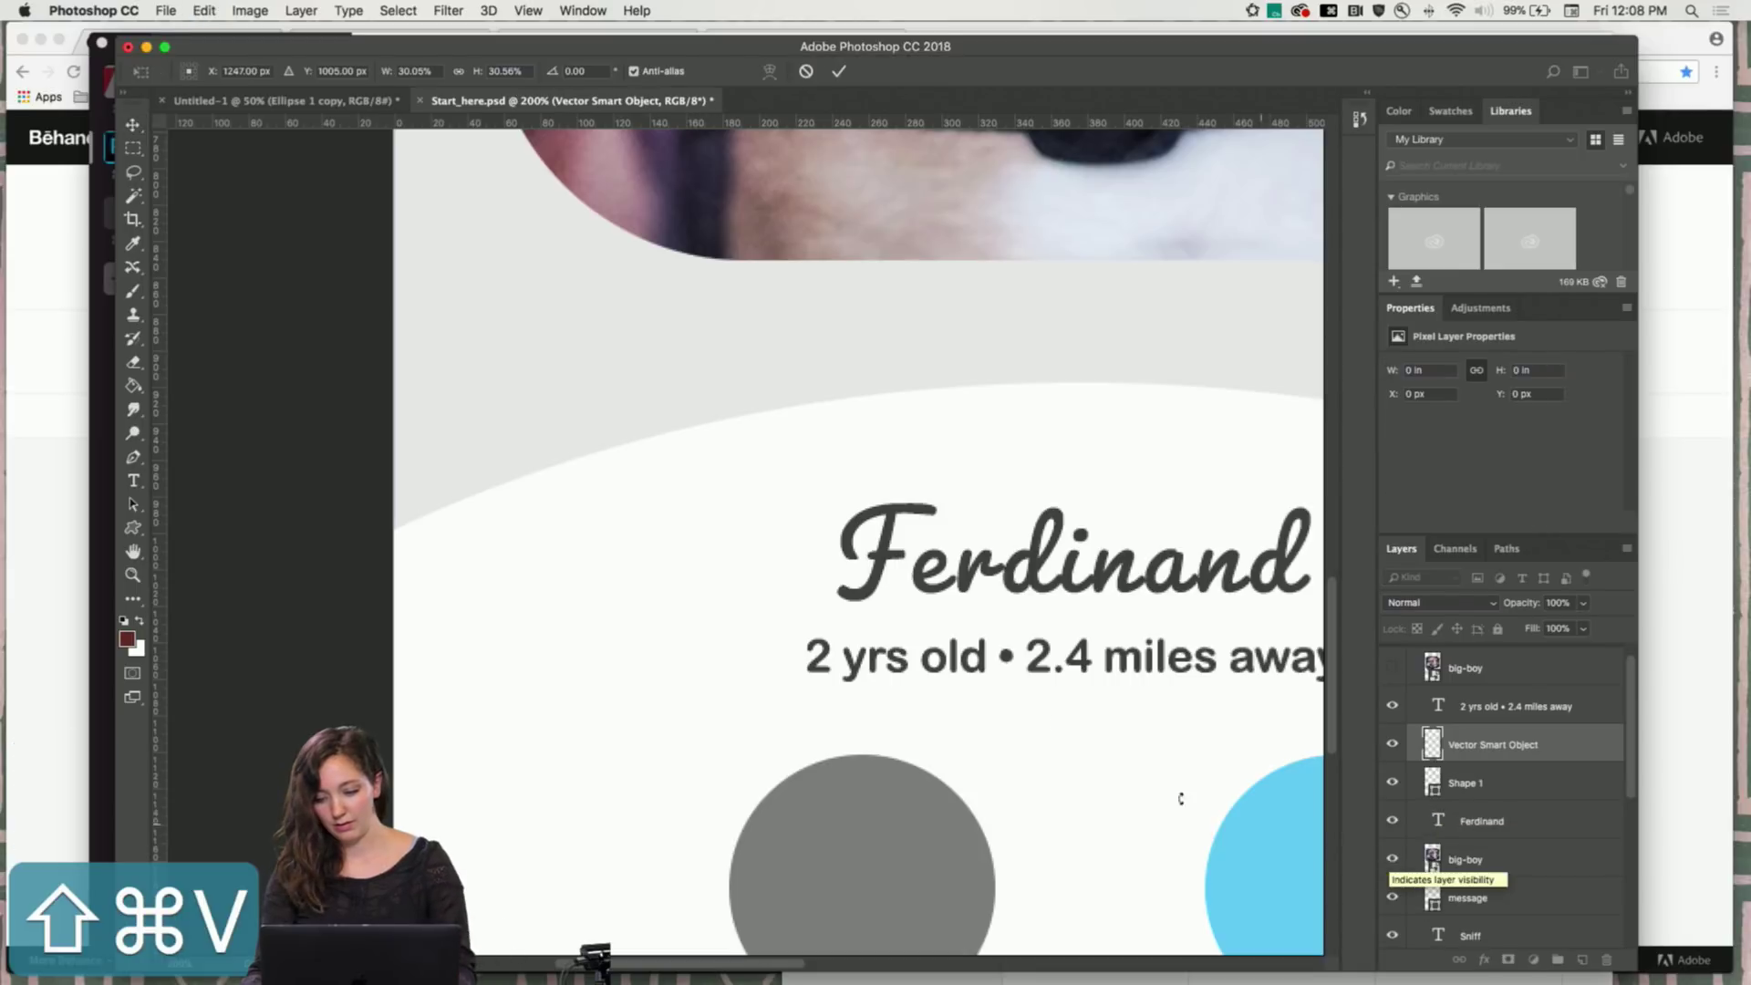
{"action": "key", "text": "super+t"}
{"action": "key", "text": "super+t"}
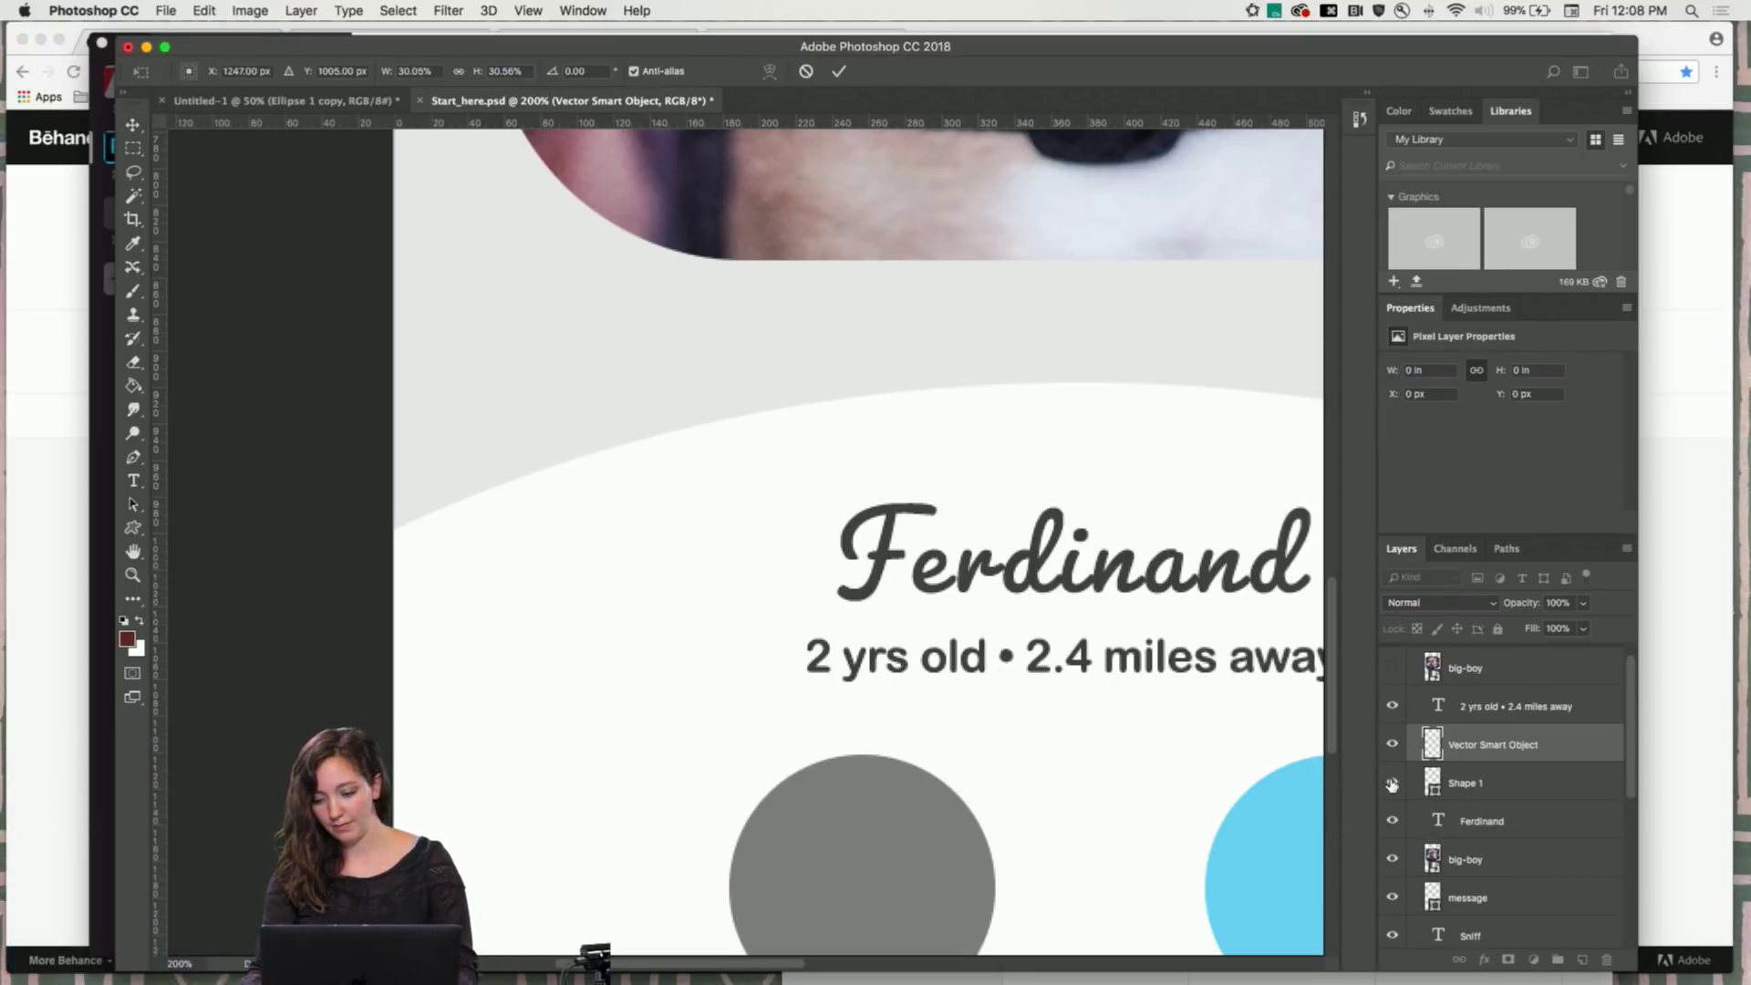
{"action": "key", "text": "Return"}
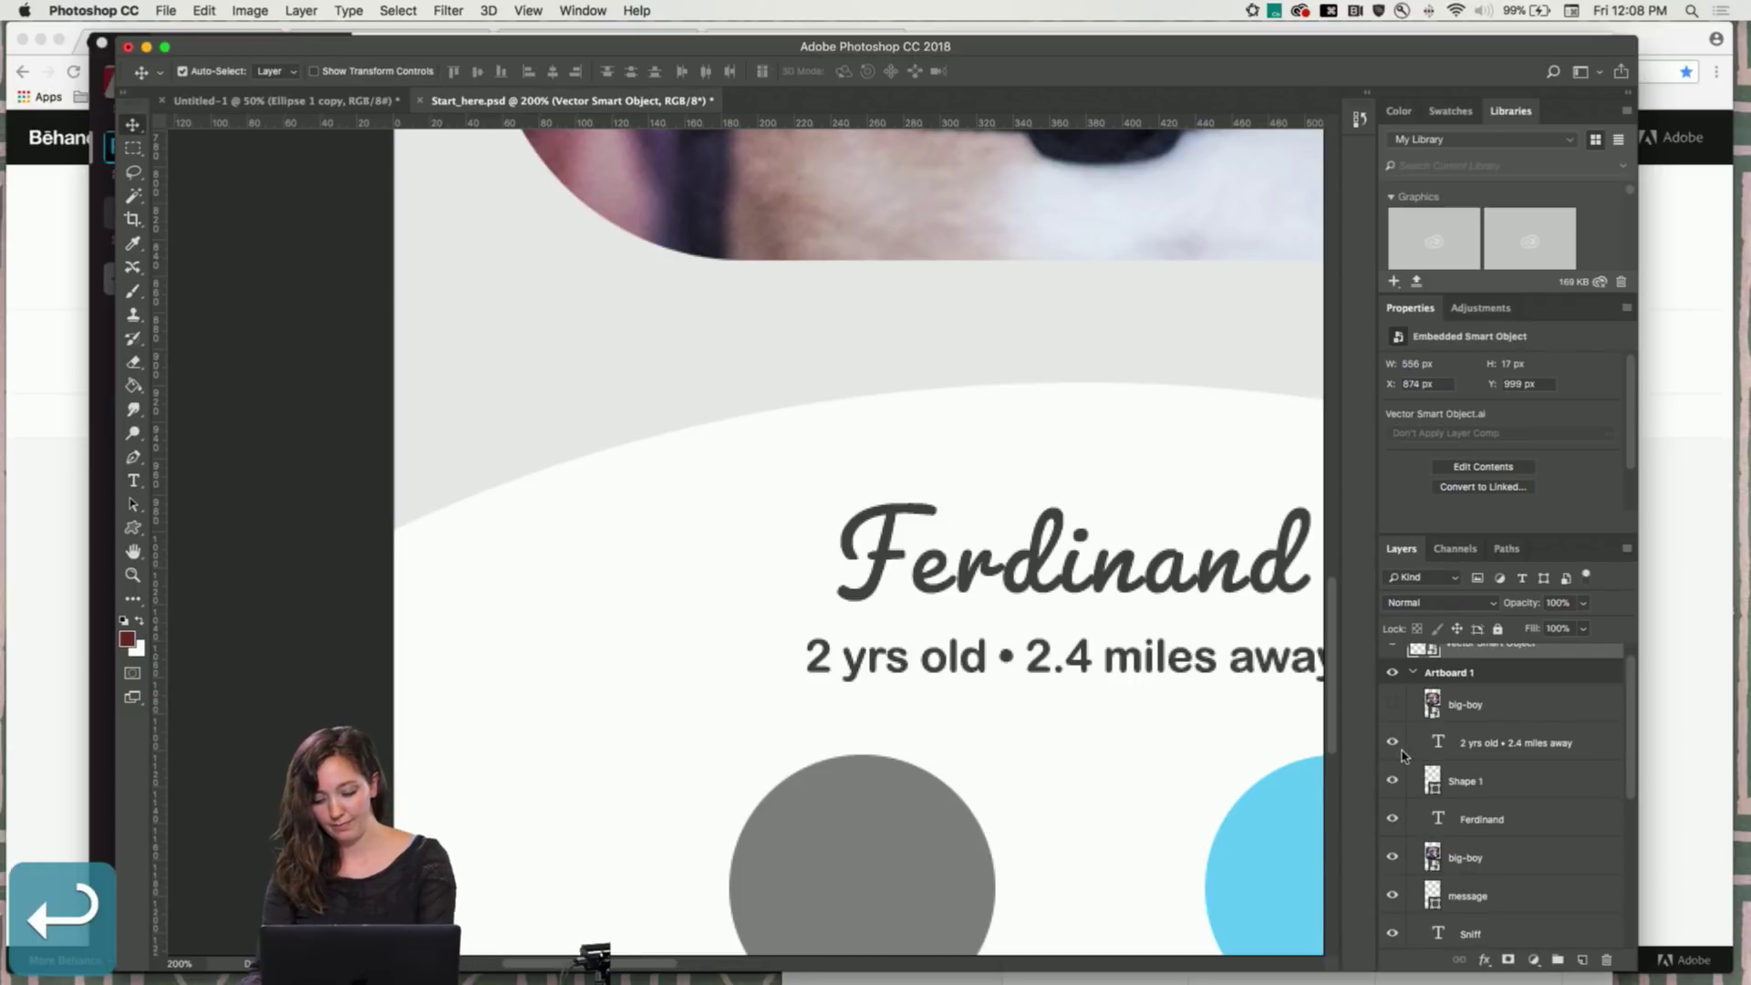
{"action": "key", "text": "super+minus"}
{"action": "key", "text": "super+minus"}
{"action": "key", "text": "super+equal"}
{"action": "key", "text": "super+minus"}
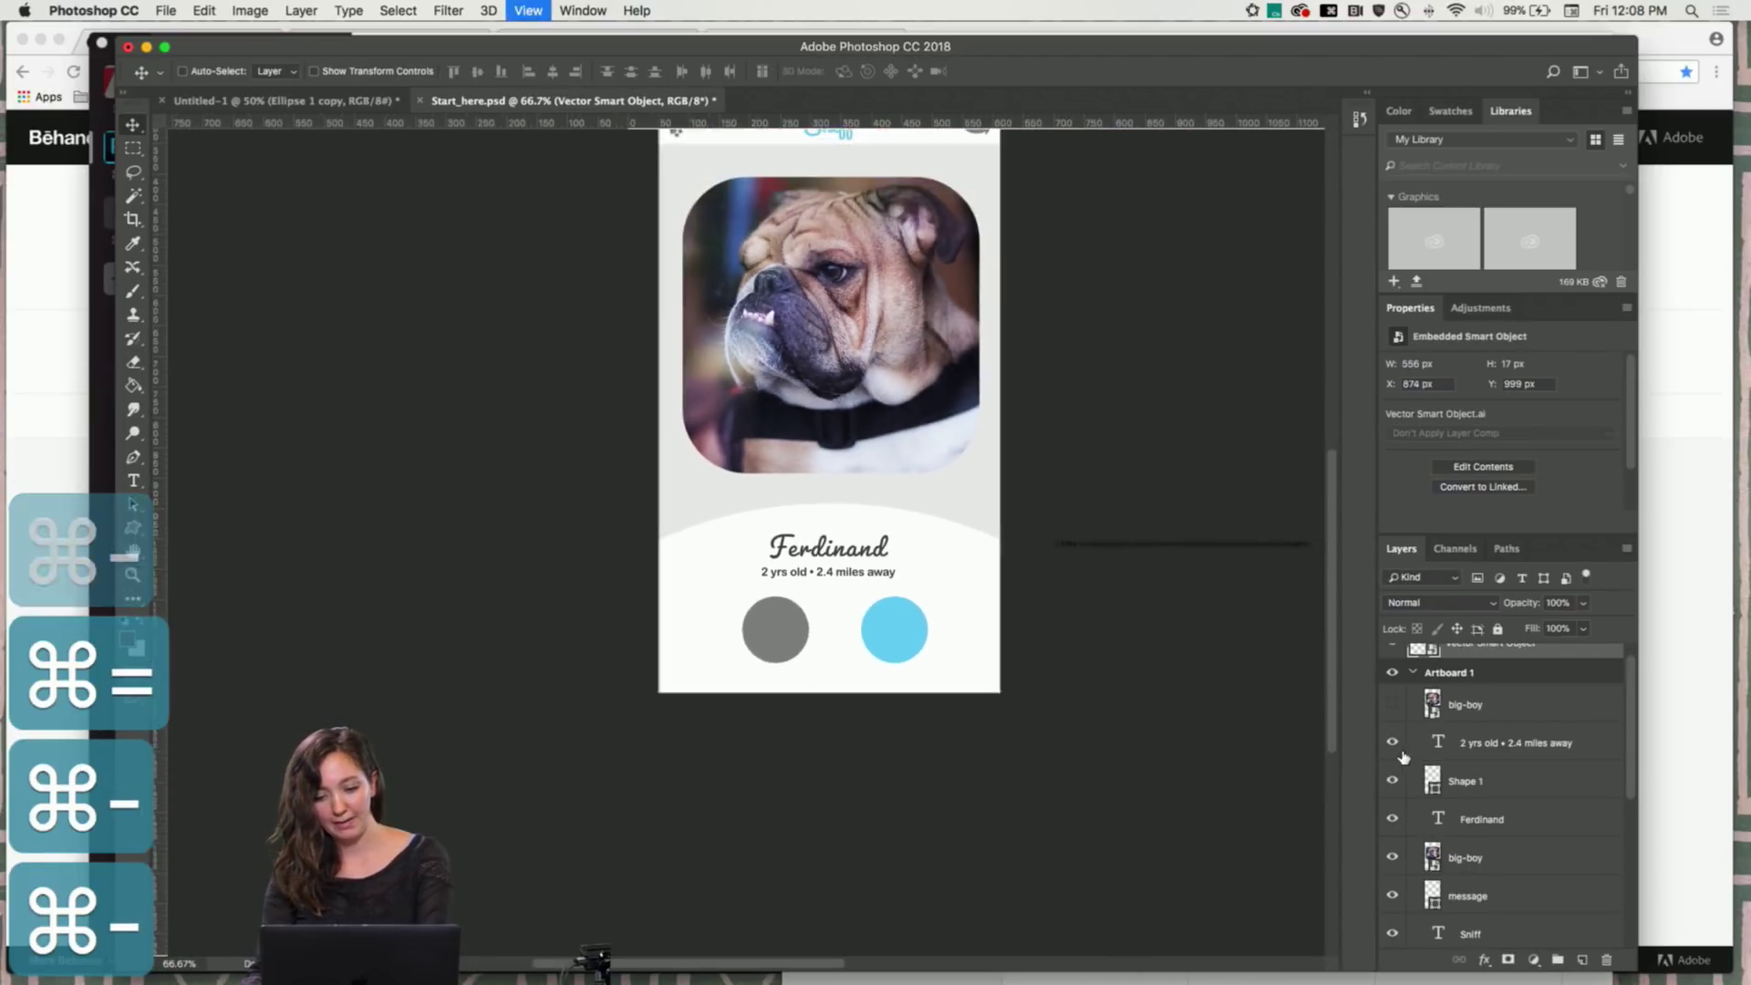
{"action": "key", "text": "super+equal"}
{"action": "key", "text": "super+equal"}
{"action": "key", "text": "super+equal"}
{"action": "left_click_drag", "start_coordinate": [502, 731], "coordinate": [495, 615]}
{"action": "key", "text": "super+z"}
{"action": "key", "text": "super+minus"}
{"action": "key", "text": "super+minus"}
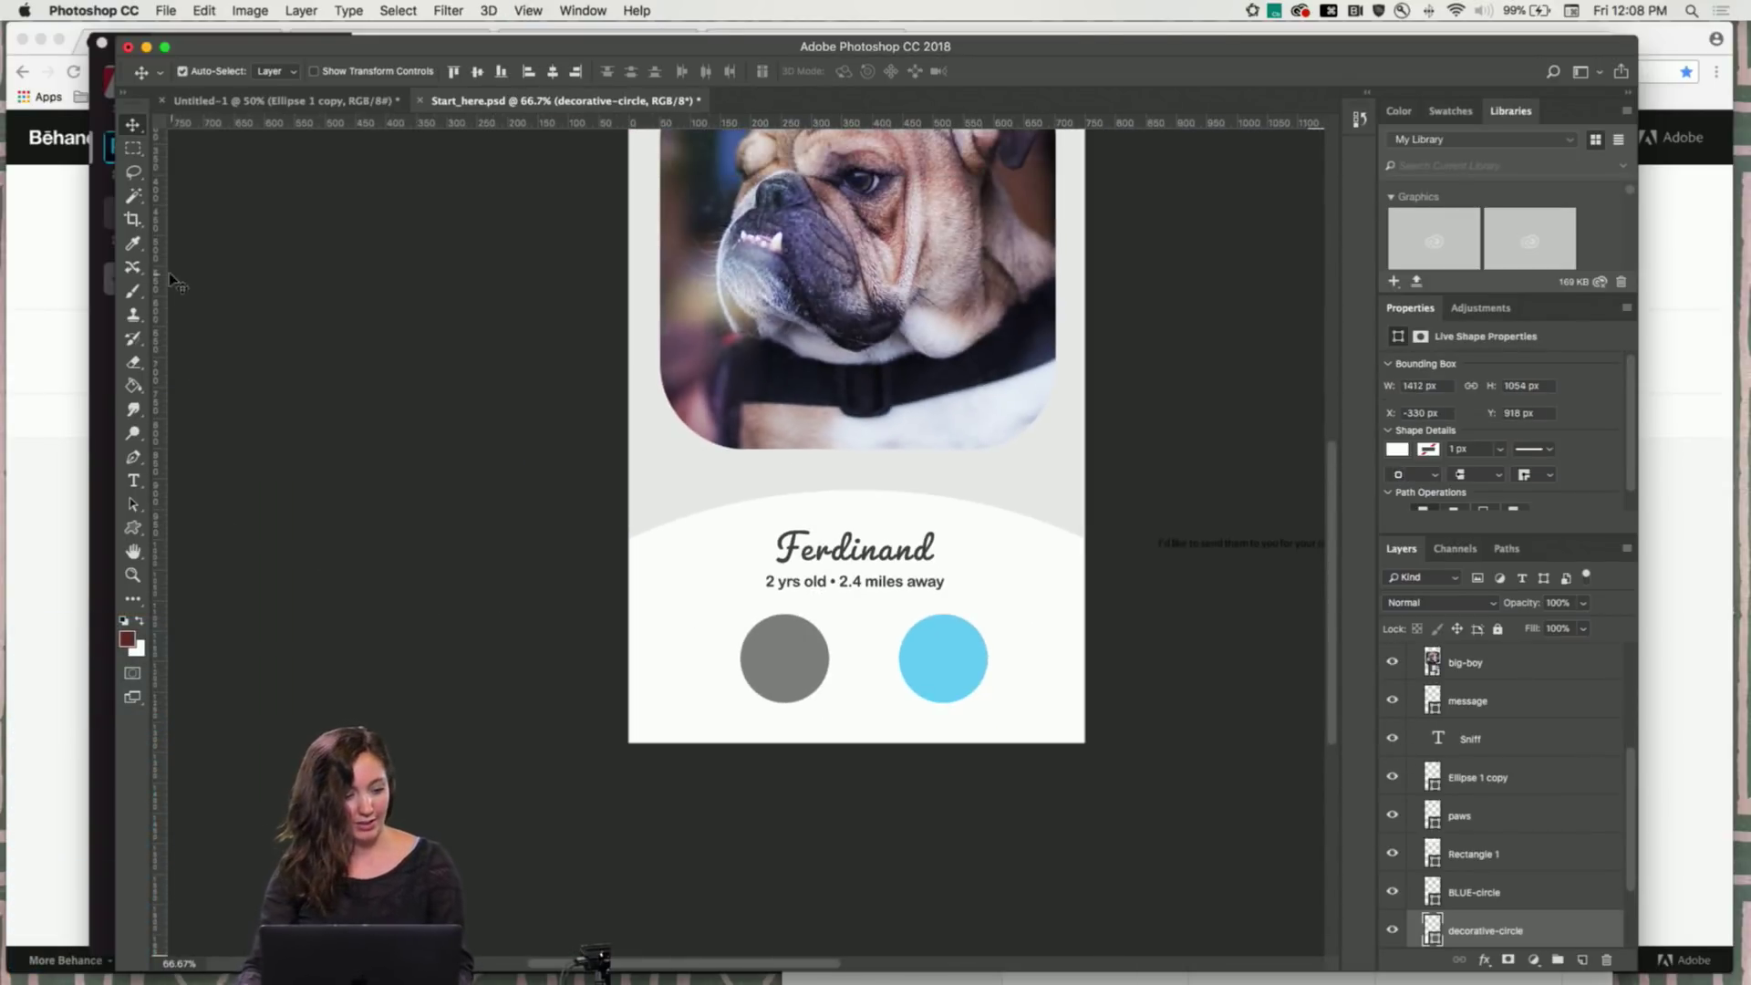
Draw a second bone custom shape about 110 by 45 px beside the grey circle, toward the artboard's left edge
{"action": "left_click", "coordinate": [135, 527]}
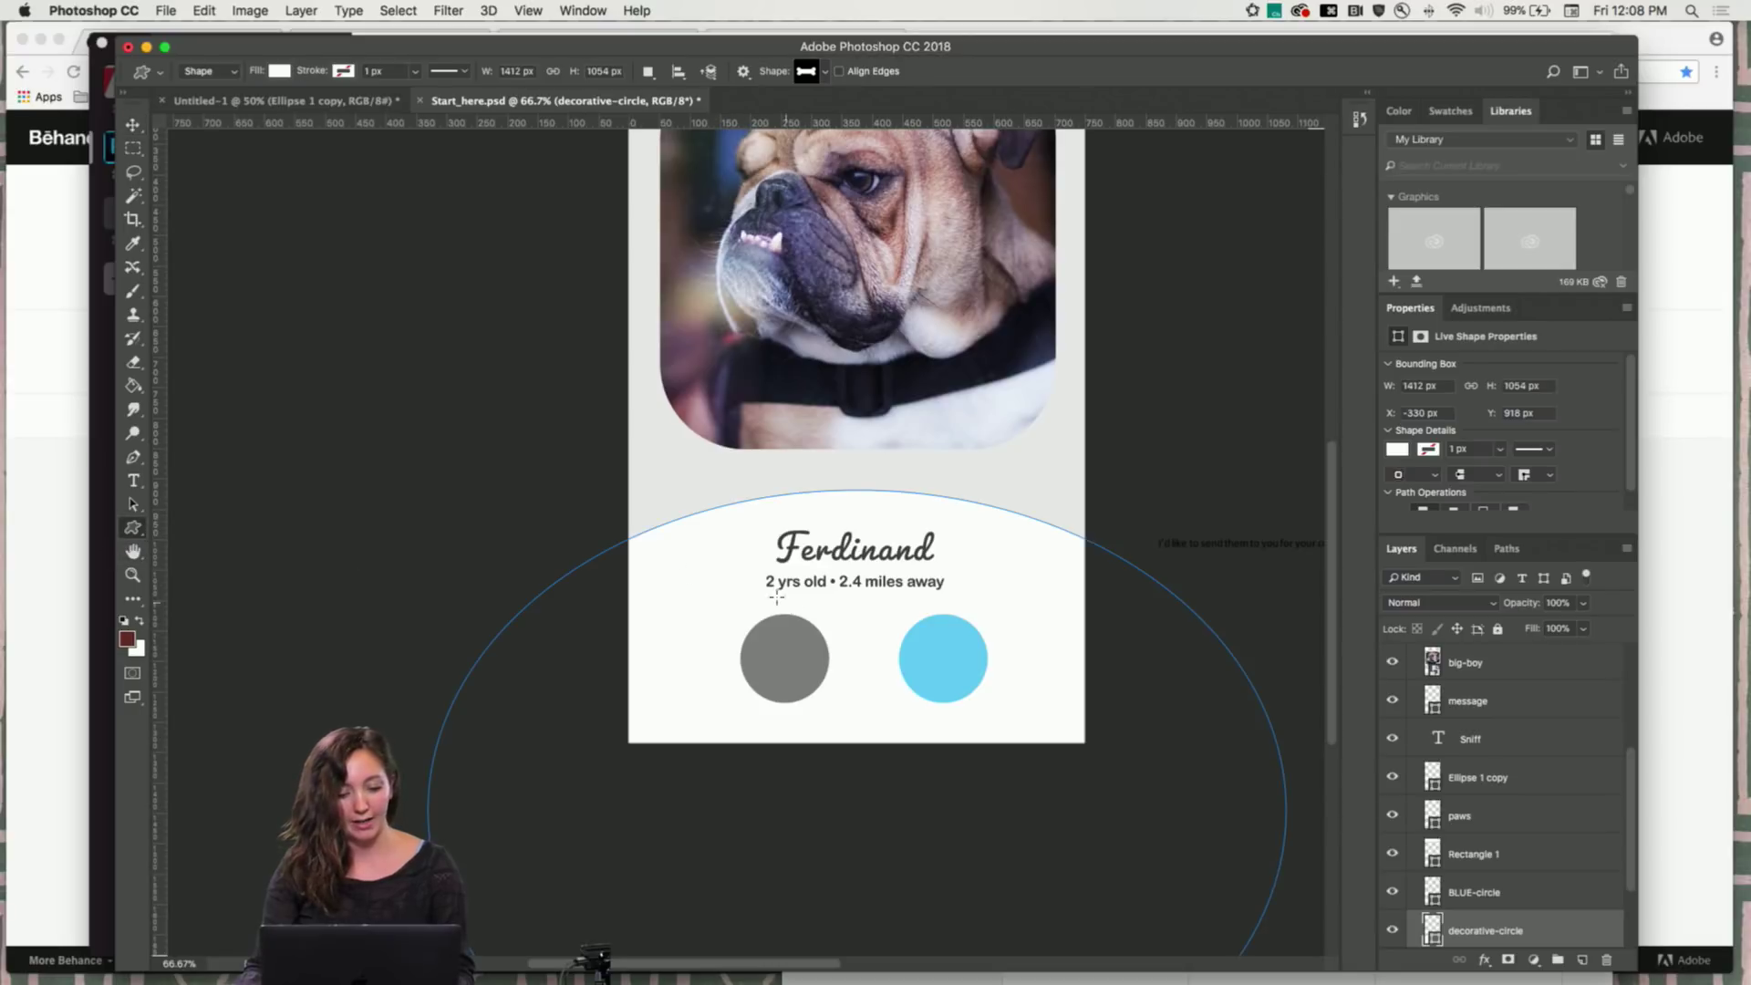
{"action": "left_click", "coordinate": [134, 128]}
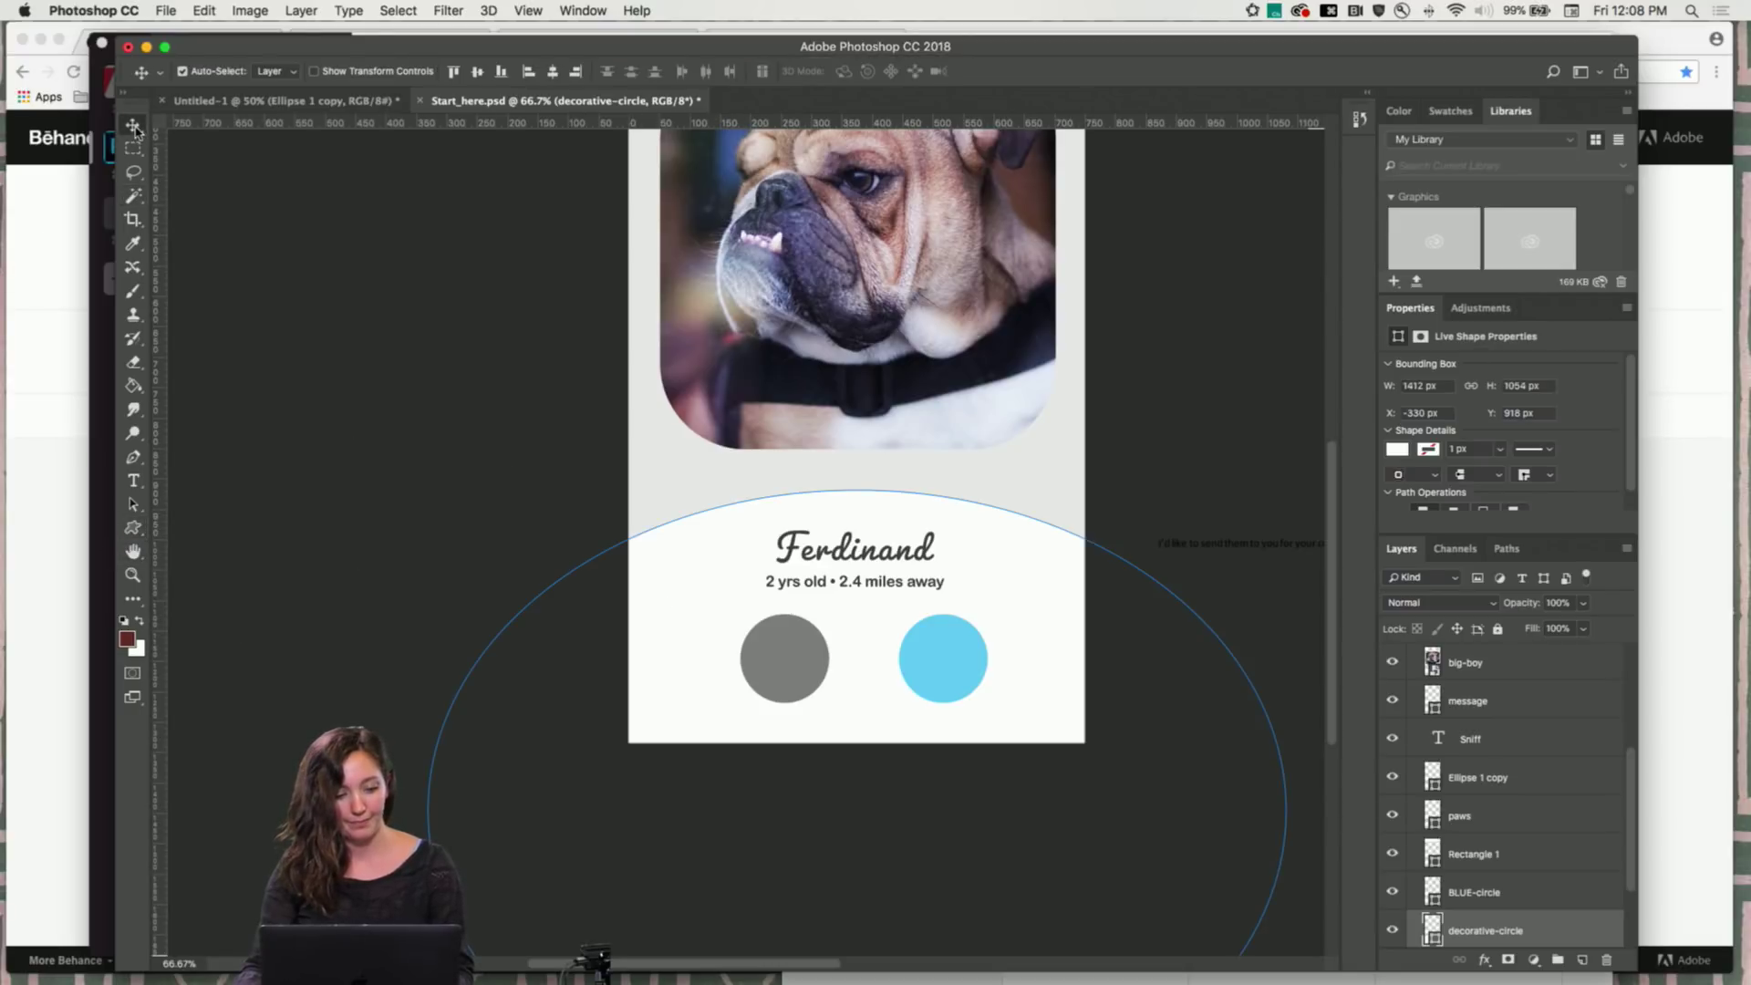
{"action": "left_click", "coordinate": [137, 528]}
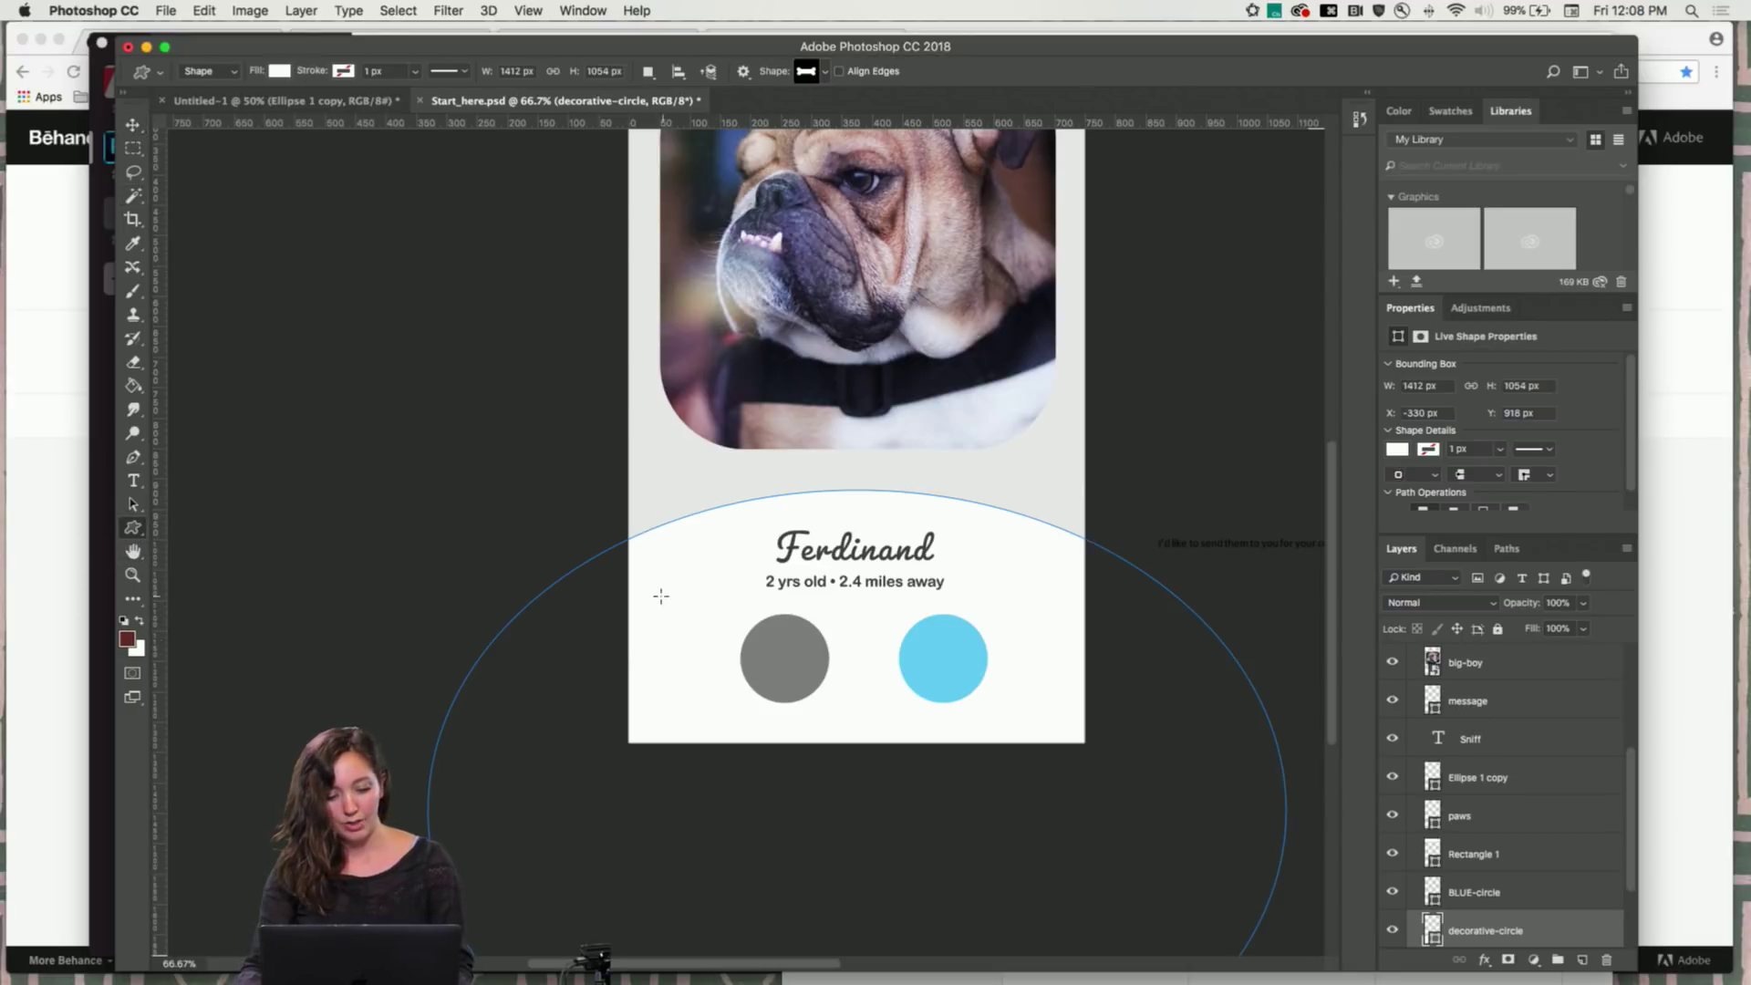
{"action": "left_click_drag", "start_coordinate": [657, 602], "coordinate": [719, 624]}
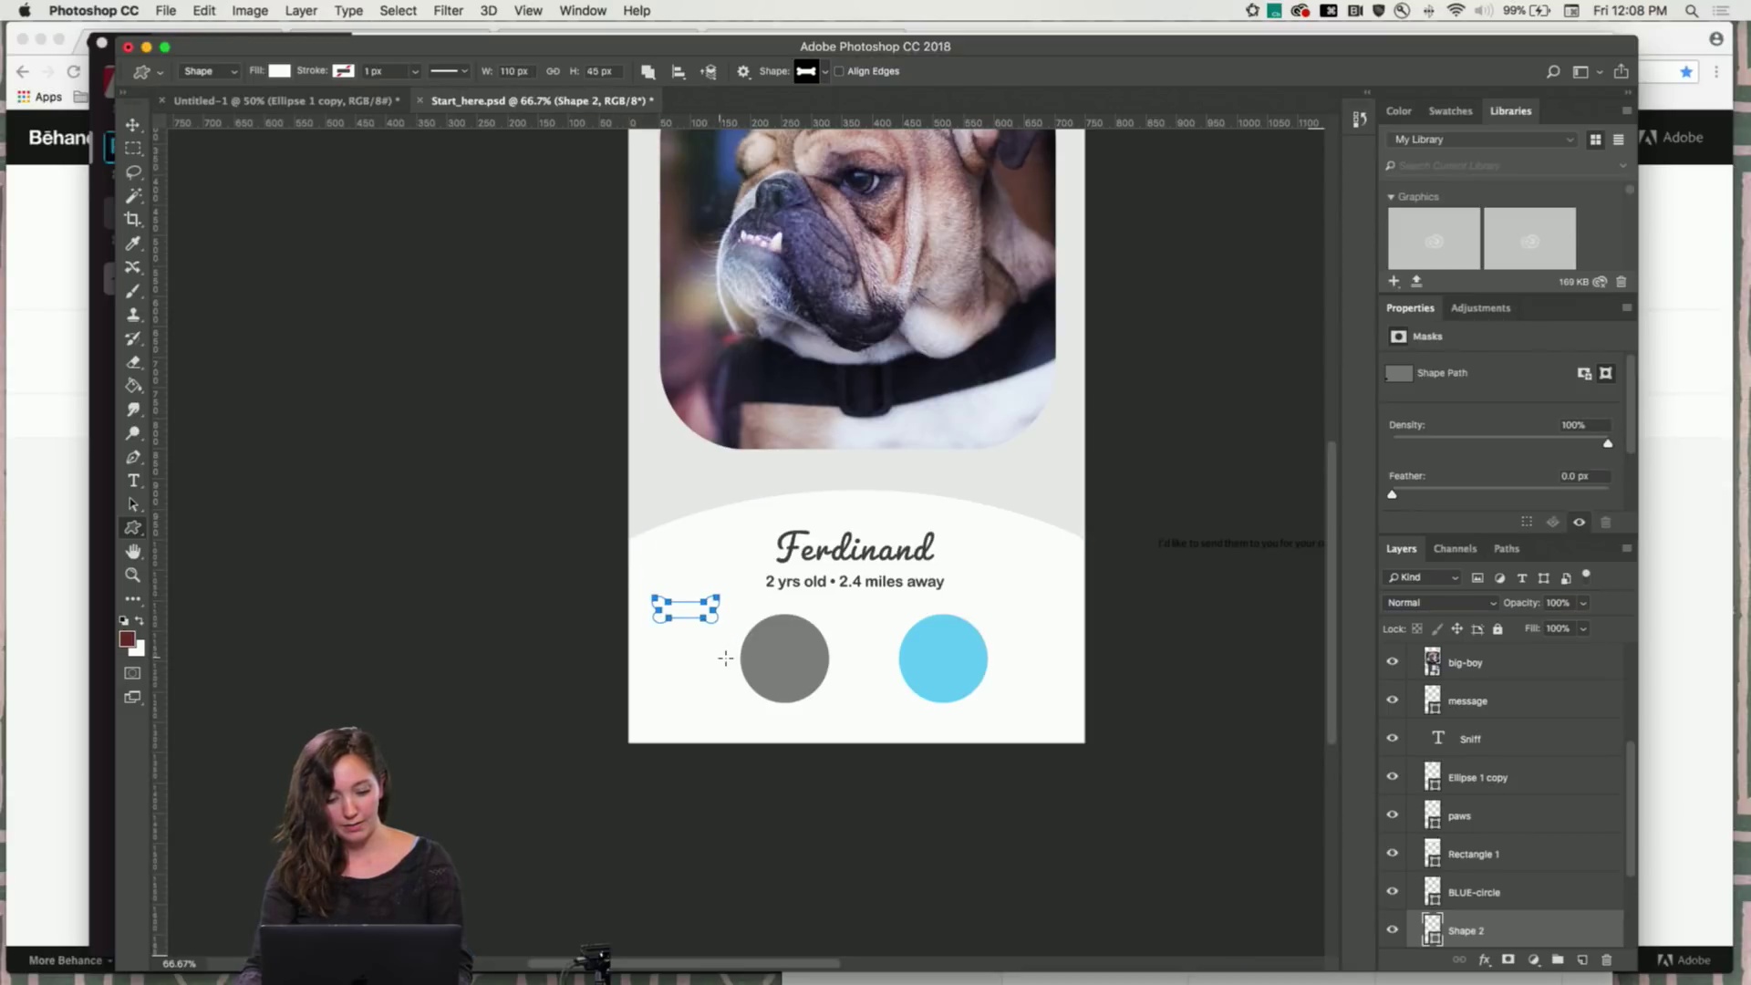
Copy the second bone, paste it in place, rotate it by -90° and apply the transformation
{"action": "key", "text": "super+c"}
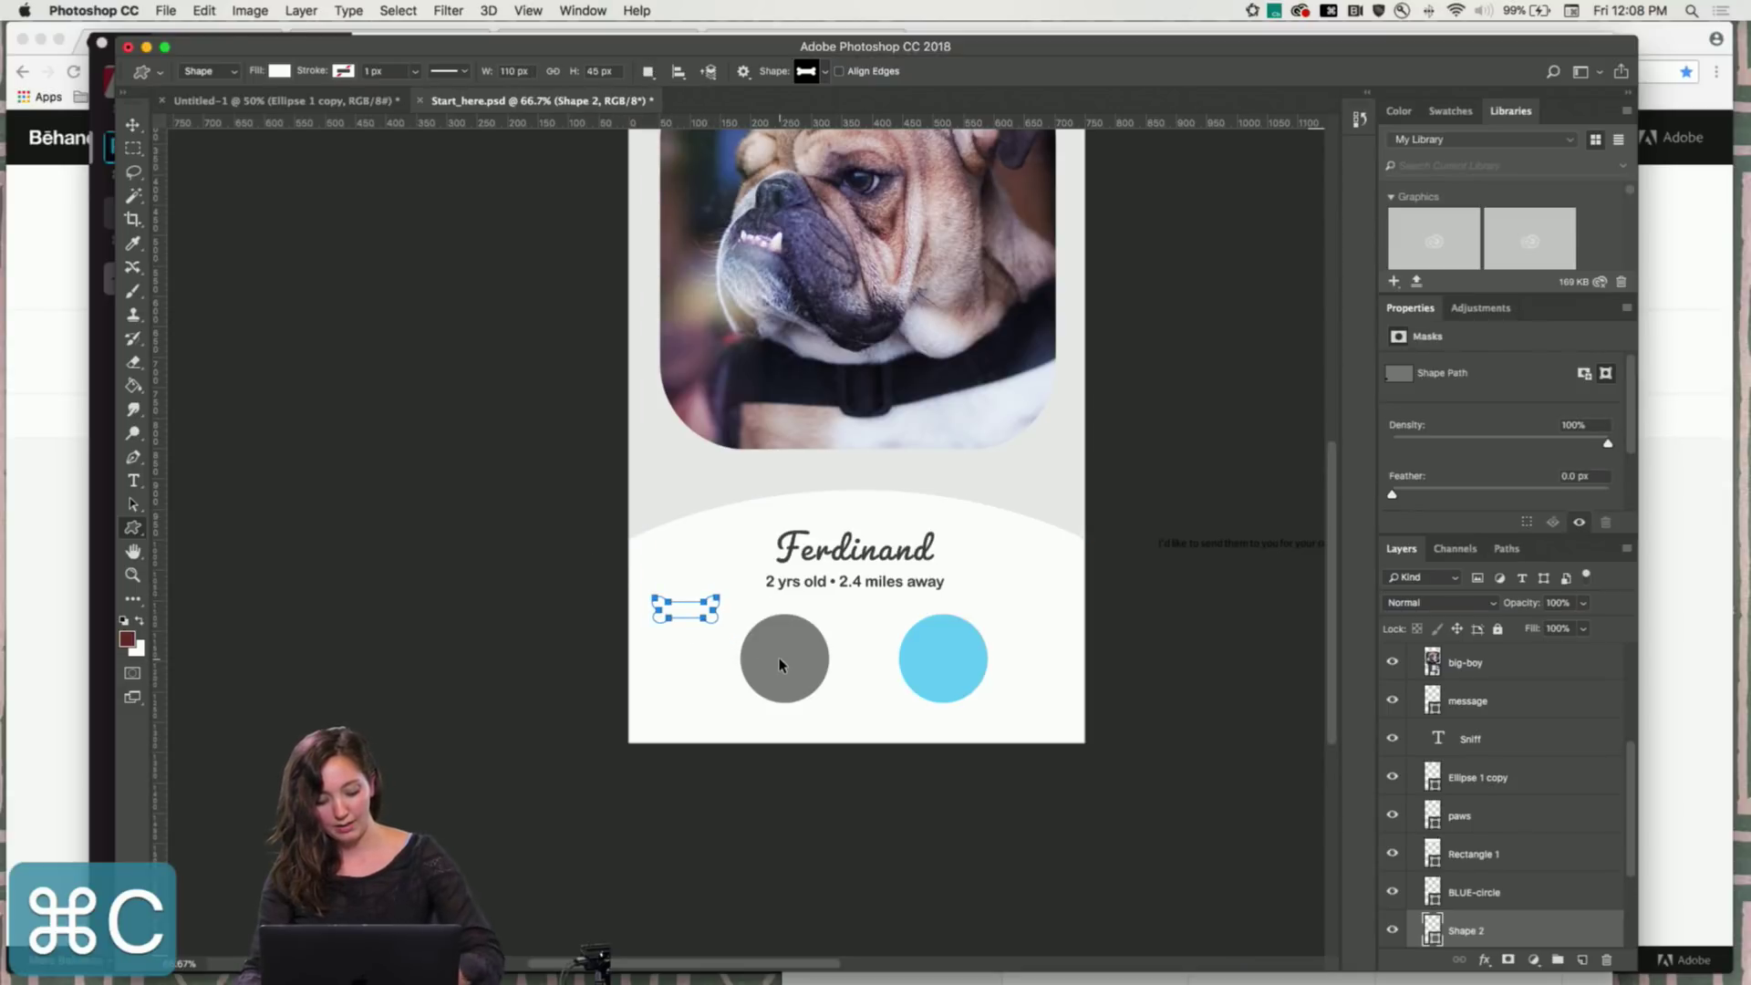
{"action": "key", "text": "shift+super+v"}
{"action": "key", "text": "super+t"}
{"action": "left_click_drag", "start_coordinate": [753, 577], "coordinate": [676, 575]}
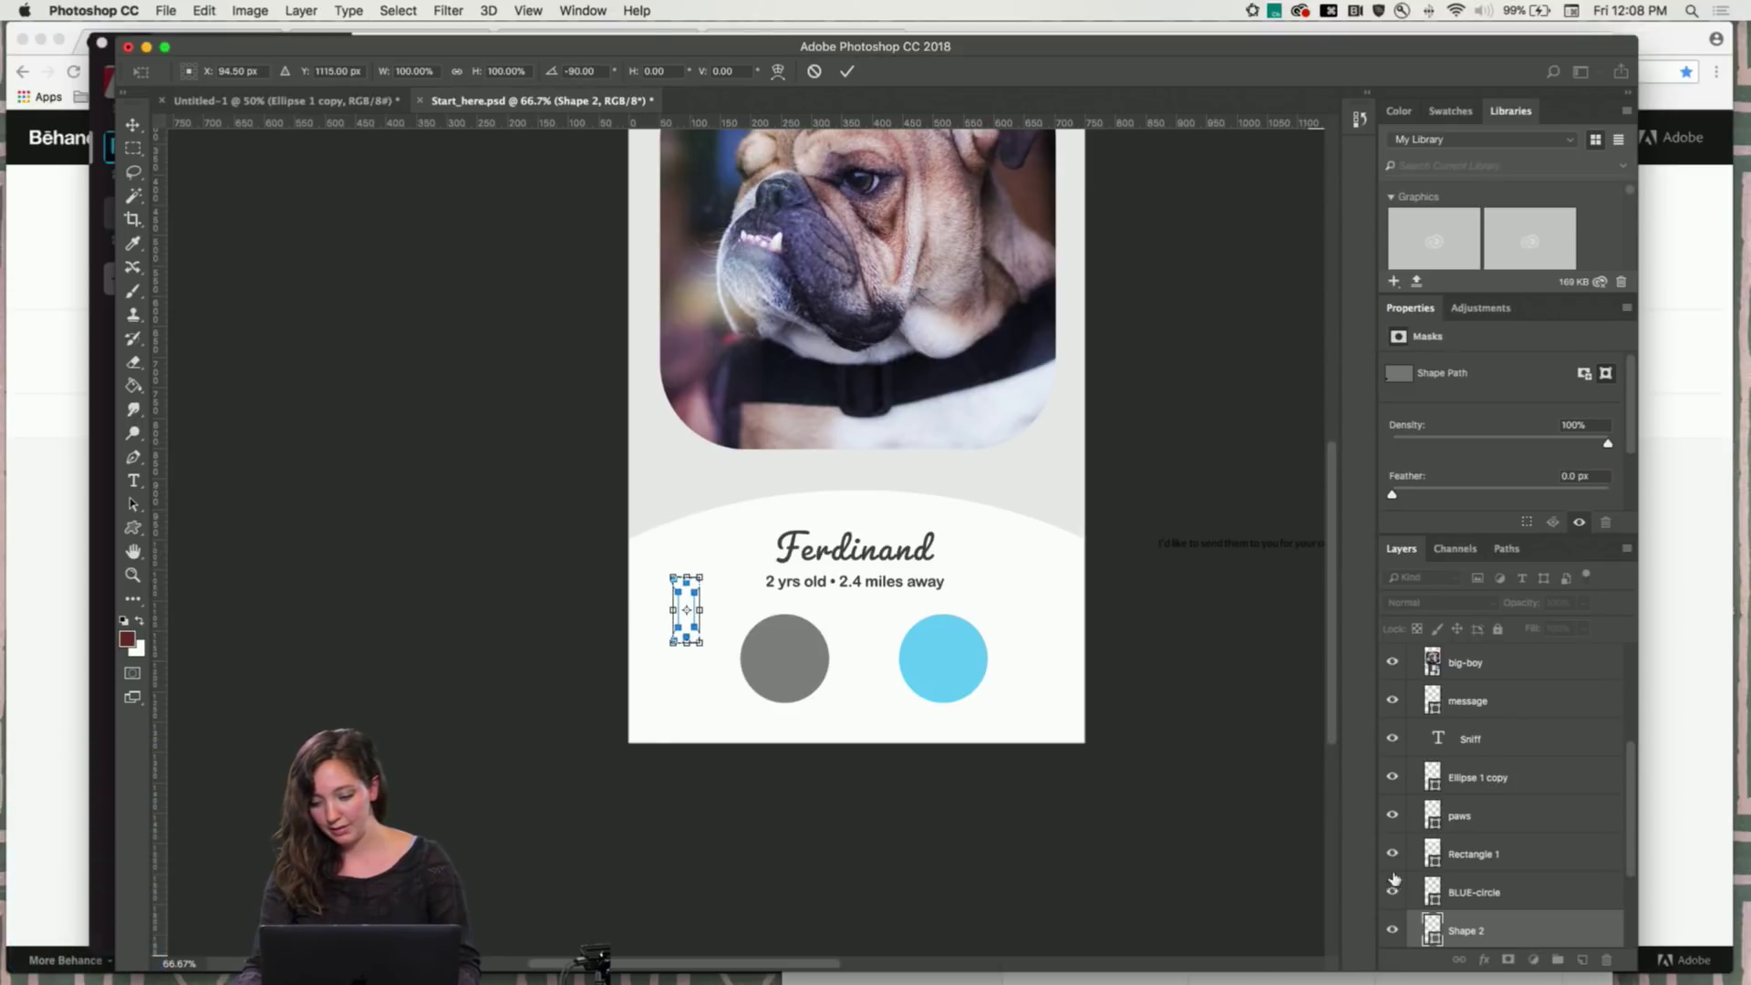
{"action": "scroll", "coordinate": [1524, 892], "scroll_direction": "down", "scroll_amount": 3}
{"action": "key", "text": "v"}
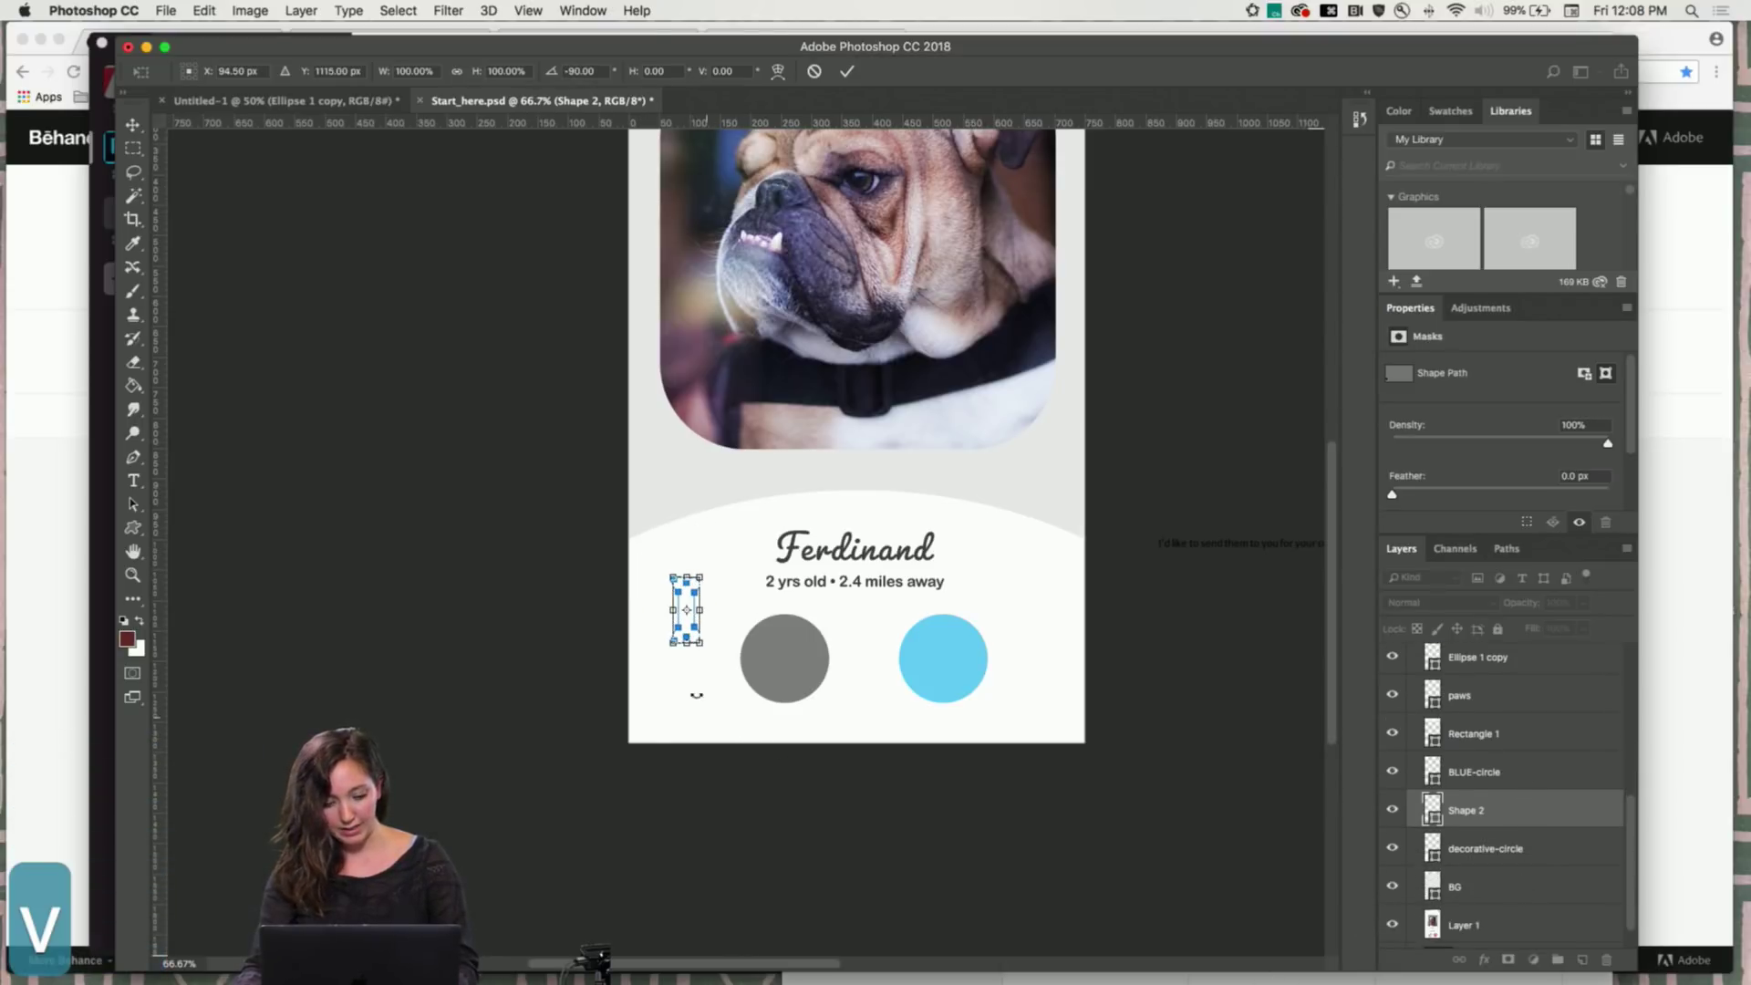
{"action": "left_click", "coordinate": [164, 10]}
{"action": "left_click", "coordinate": [497, 421]}
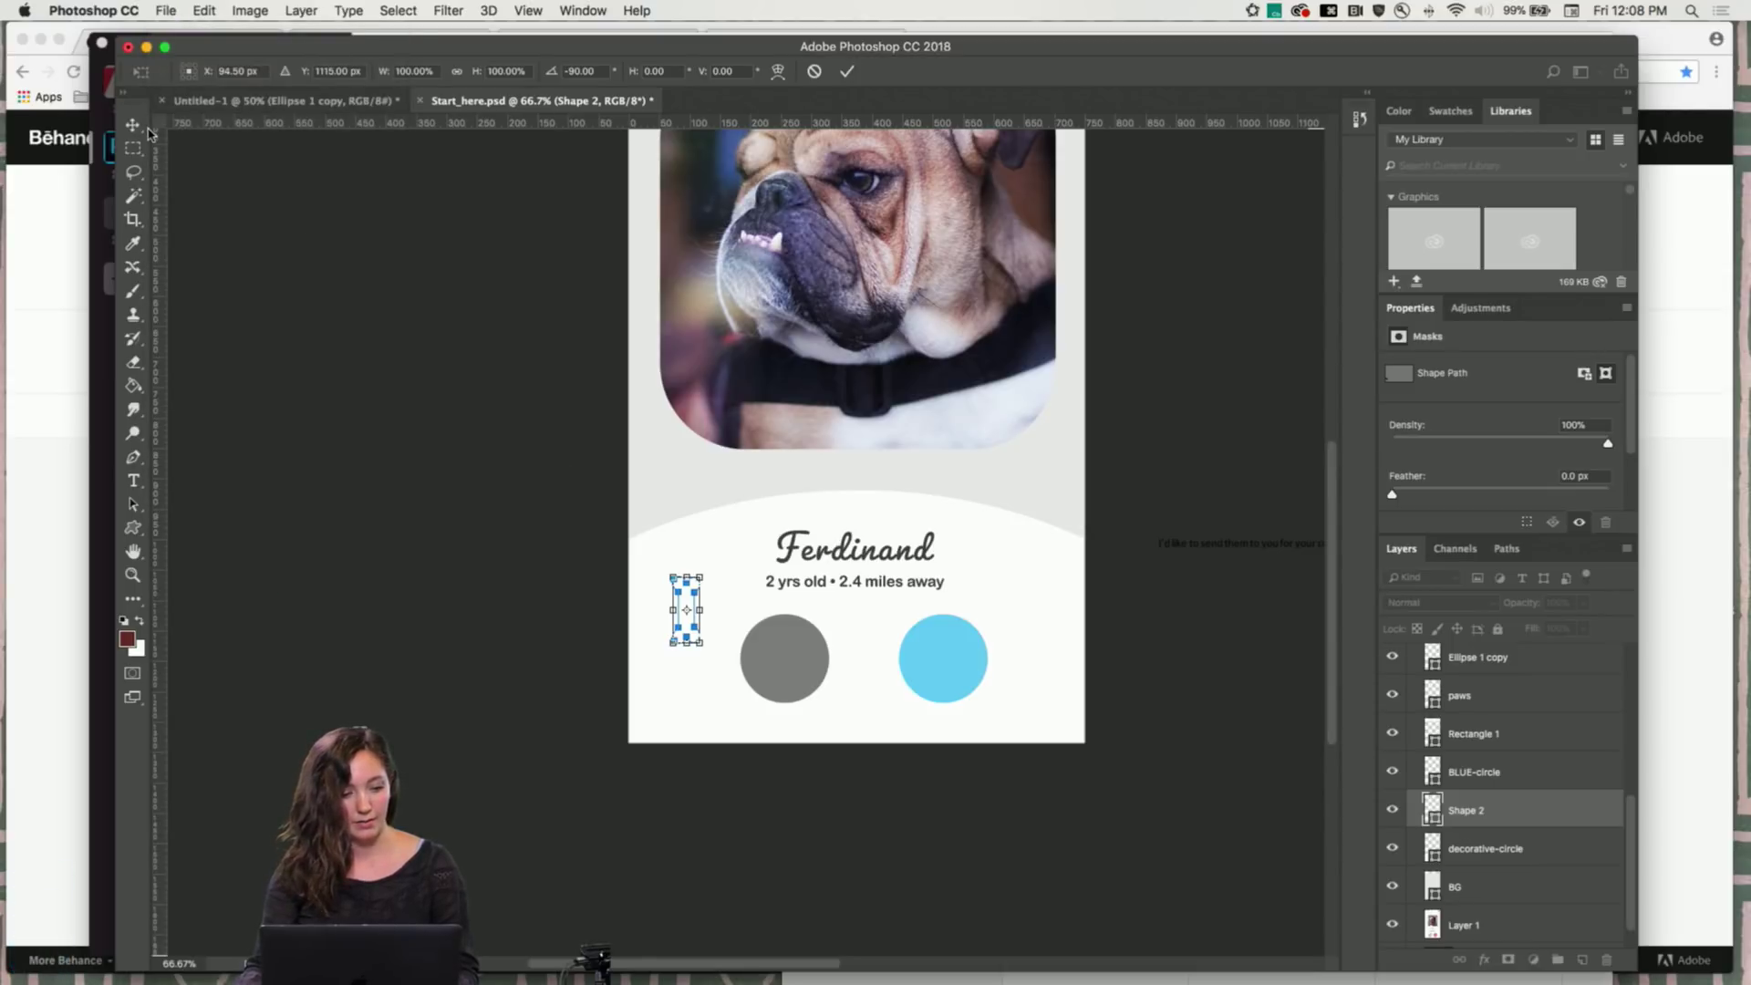
{"action": "left_click", "coordinate": [134, 128]}
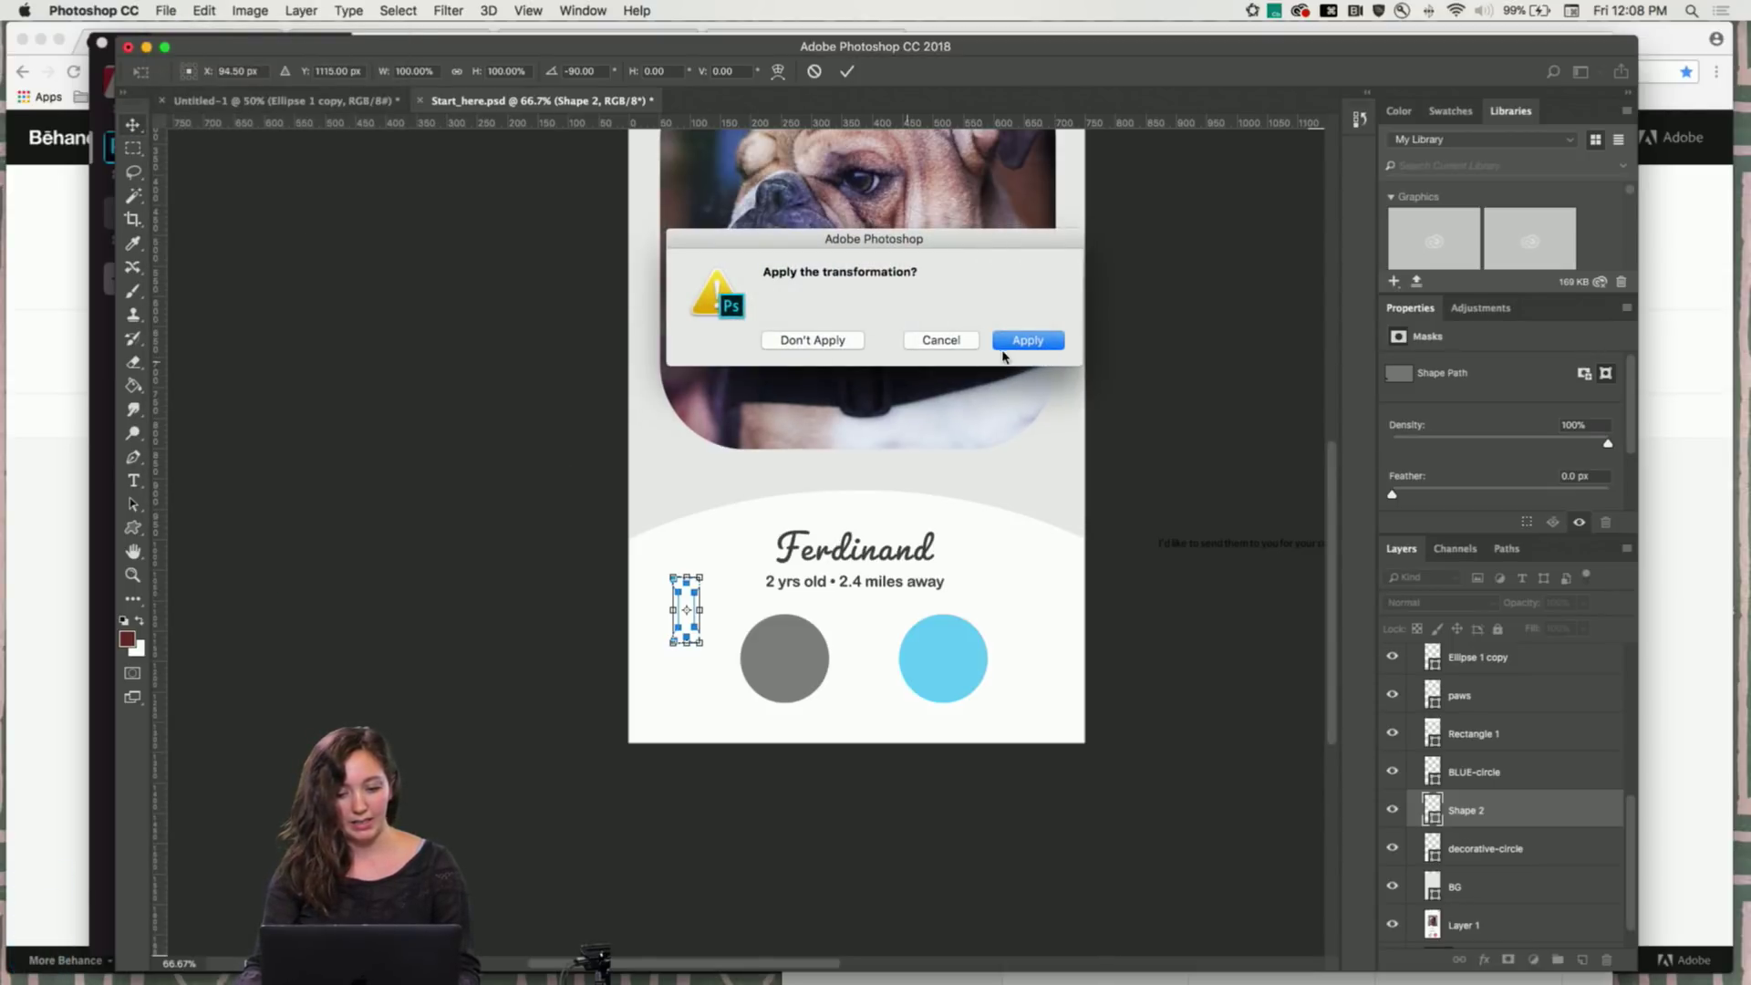
{"action": "left_click", "coordinate": [1023, 340]}
Open one-artboard-finished.psd from the Day 9 folder
{"action": "left_click", "coordinate": [166, 10]}
{"action": "left_click", "coordinate": [182, 45]}
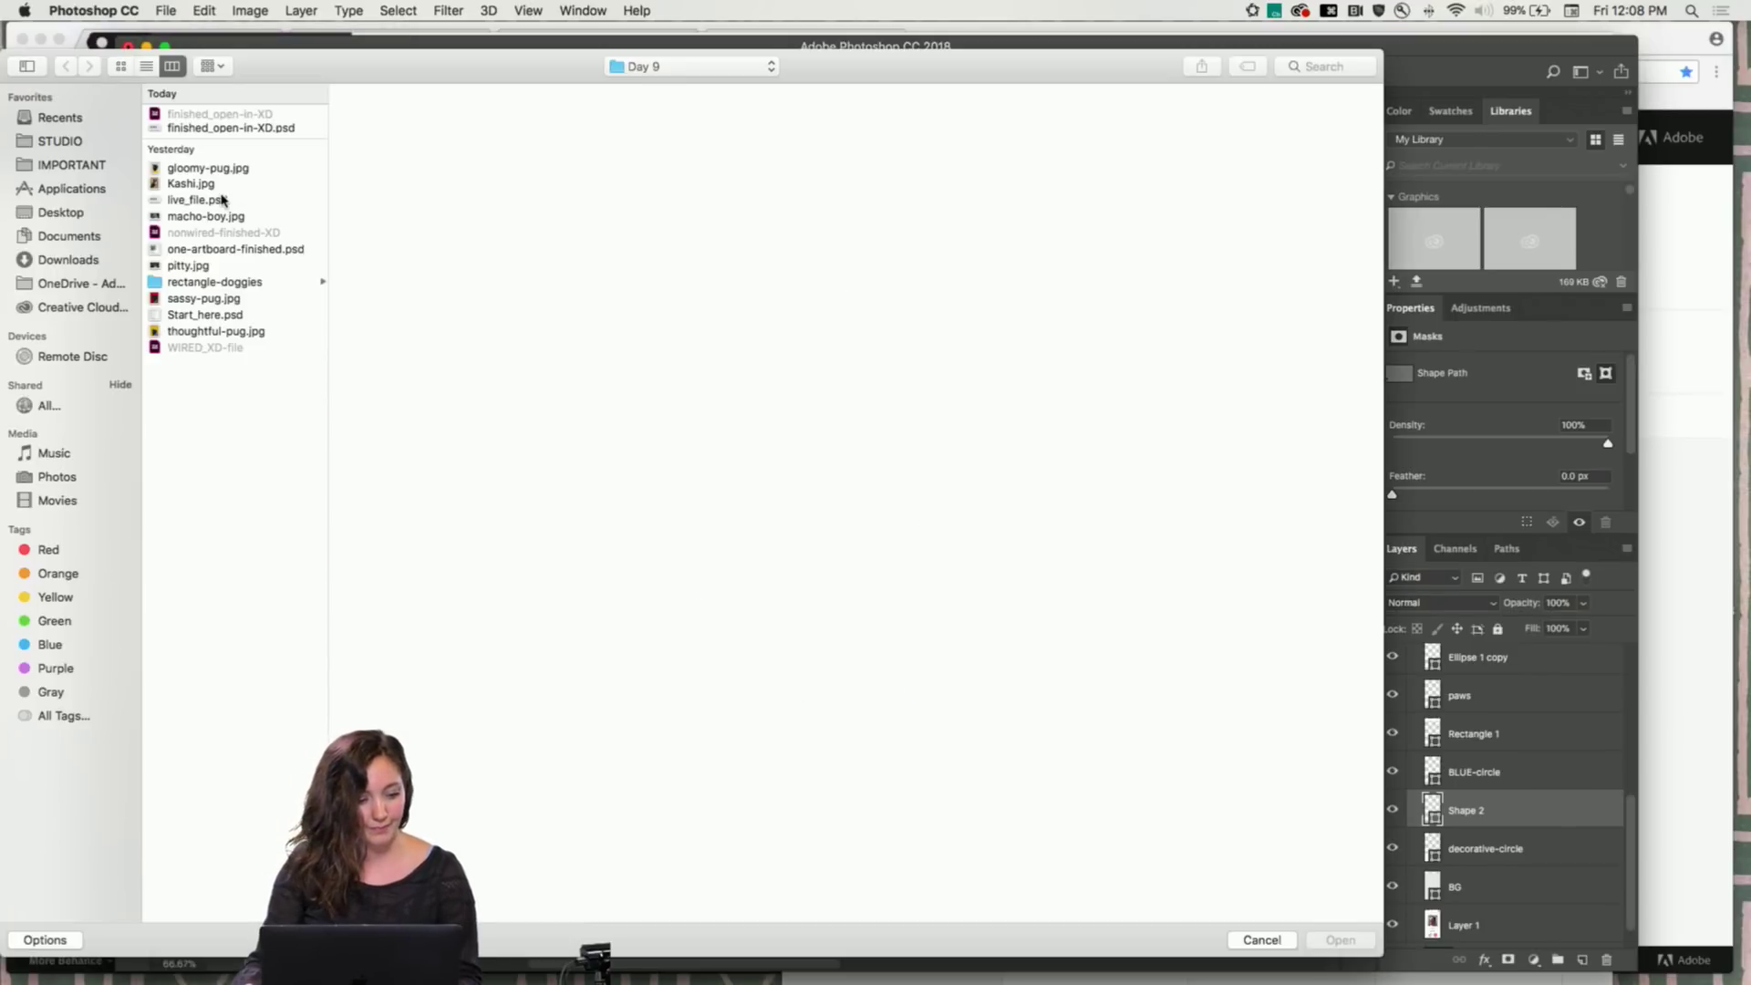
{"action": "left_click", "coordinate": [219, 250]}
{"action": "key", "text": "Return"}
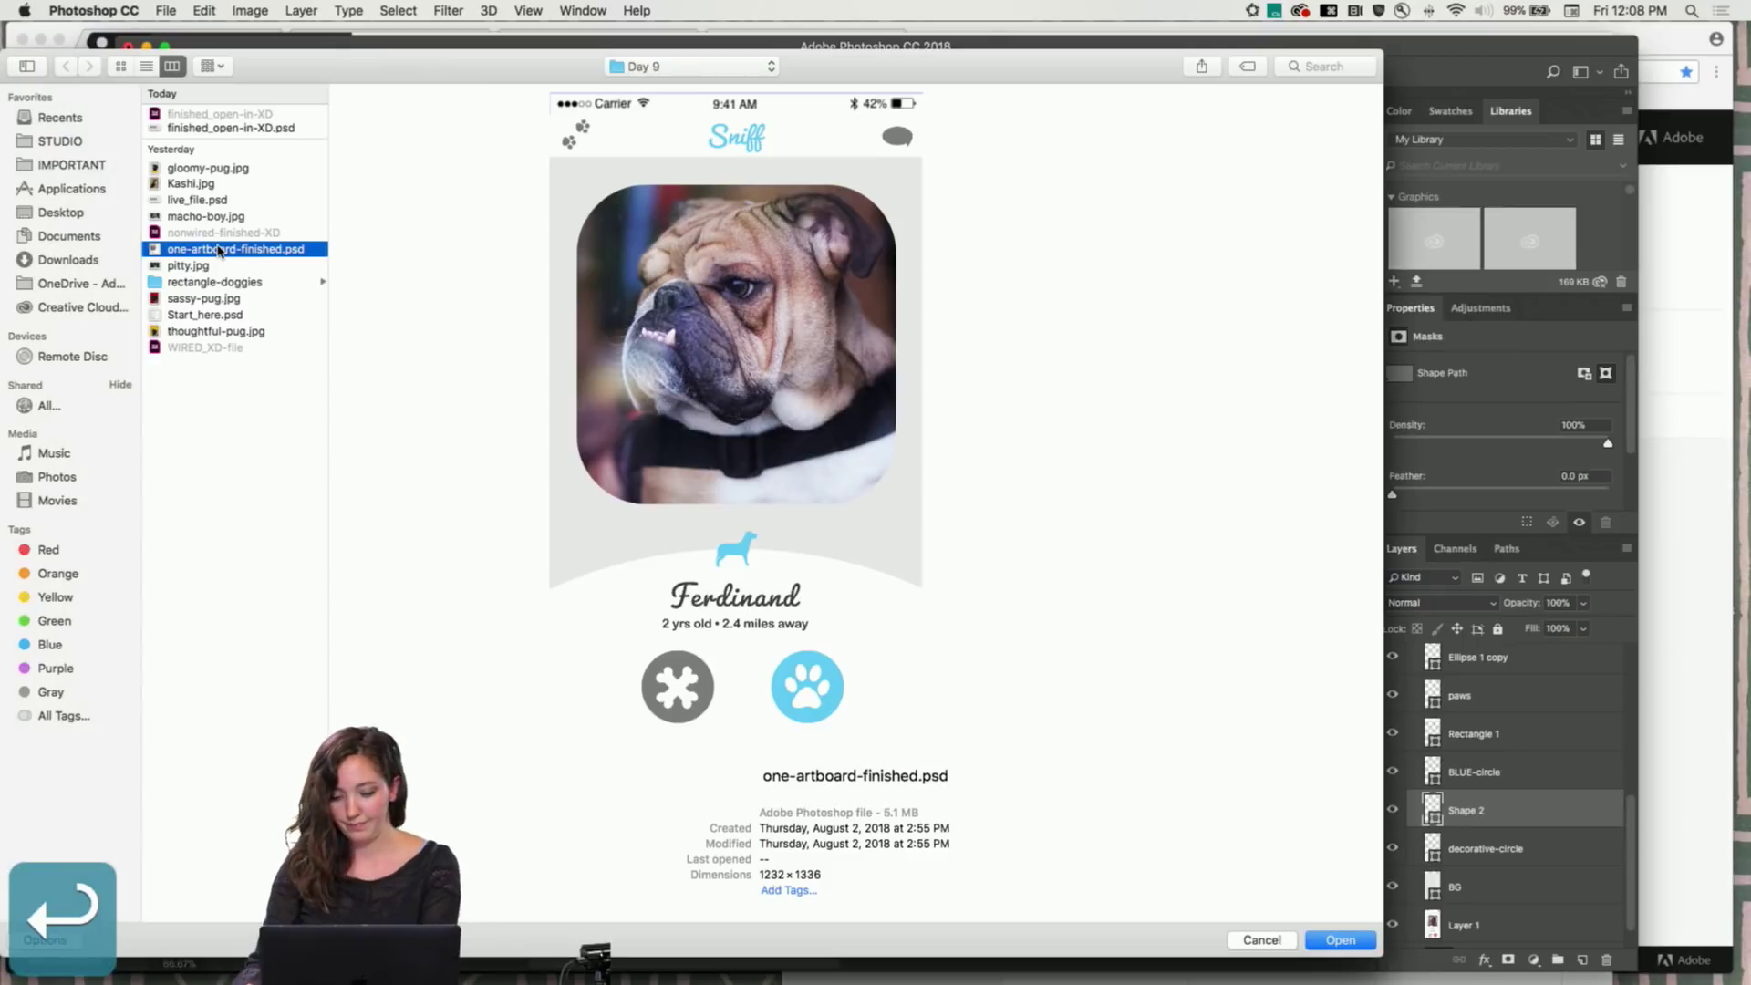
Examine the finished artboard's icons, photo, header and layer structure
{"action": "key", "text": "super+equal"}
{"action": "key", "text": "super+equal"}
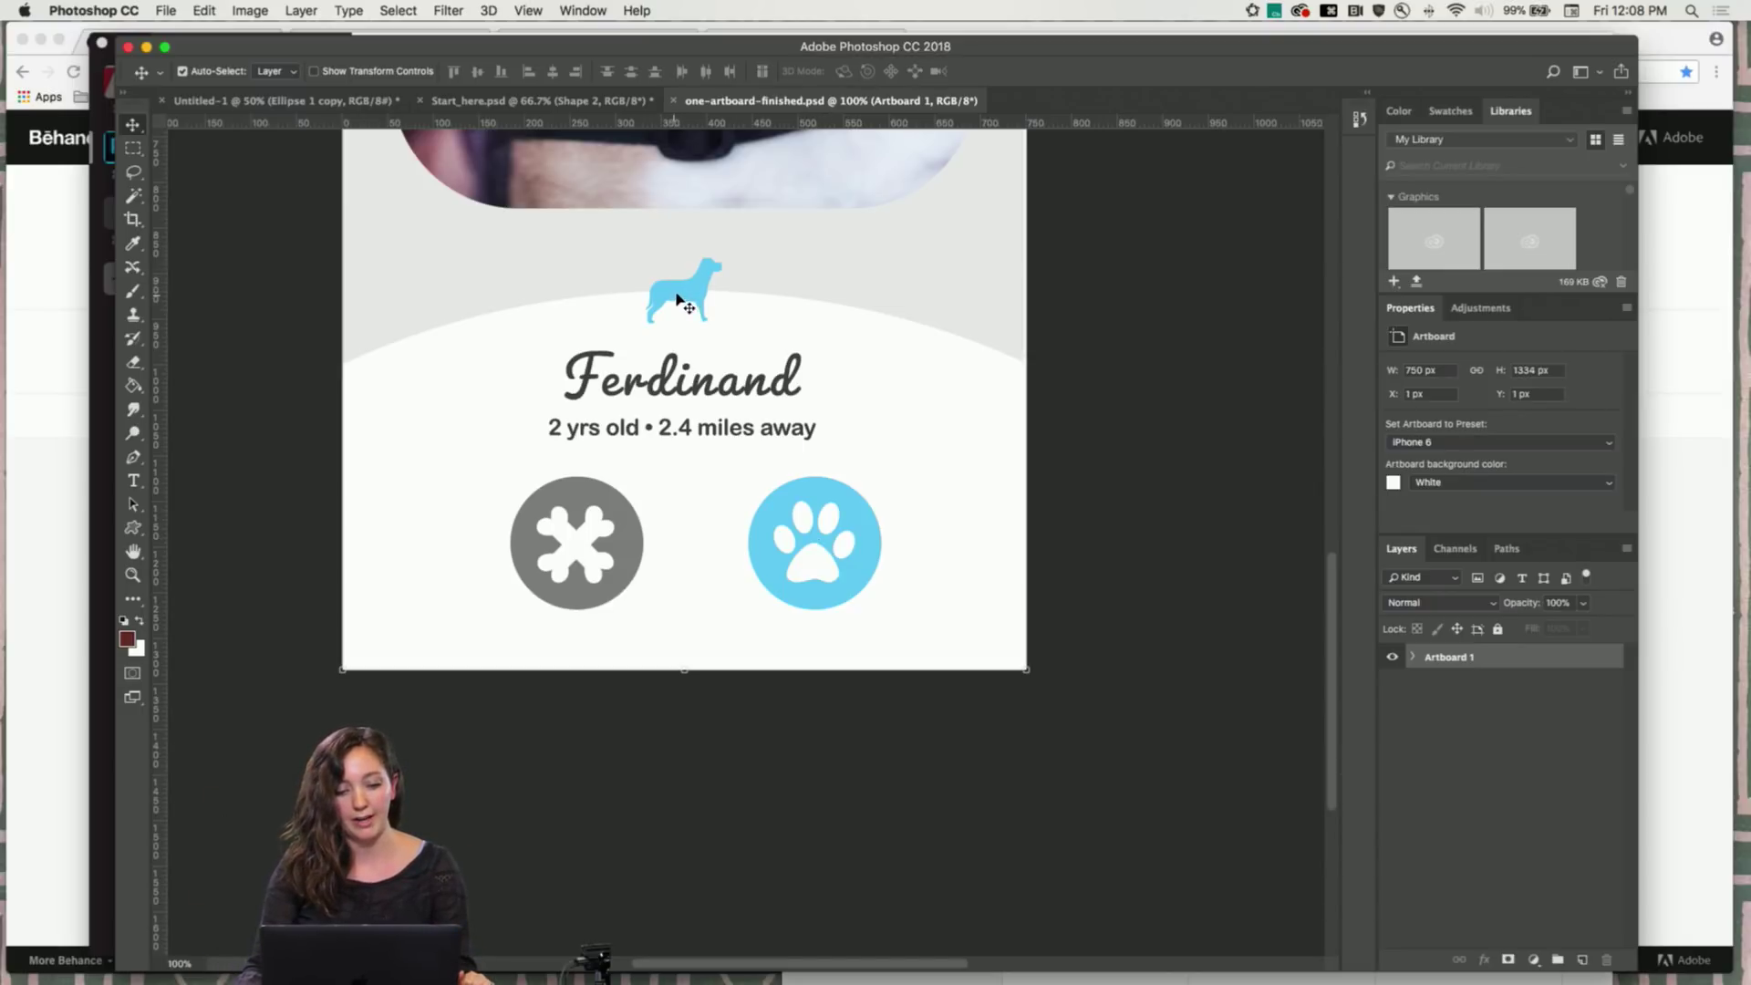
{"action": "scroll", "coordinate": [675, 301], "scroll_direction": "up", "scroll_amount": 10}
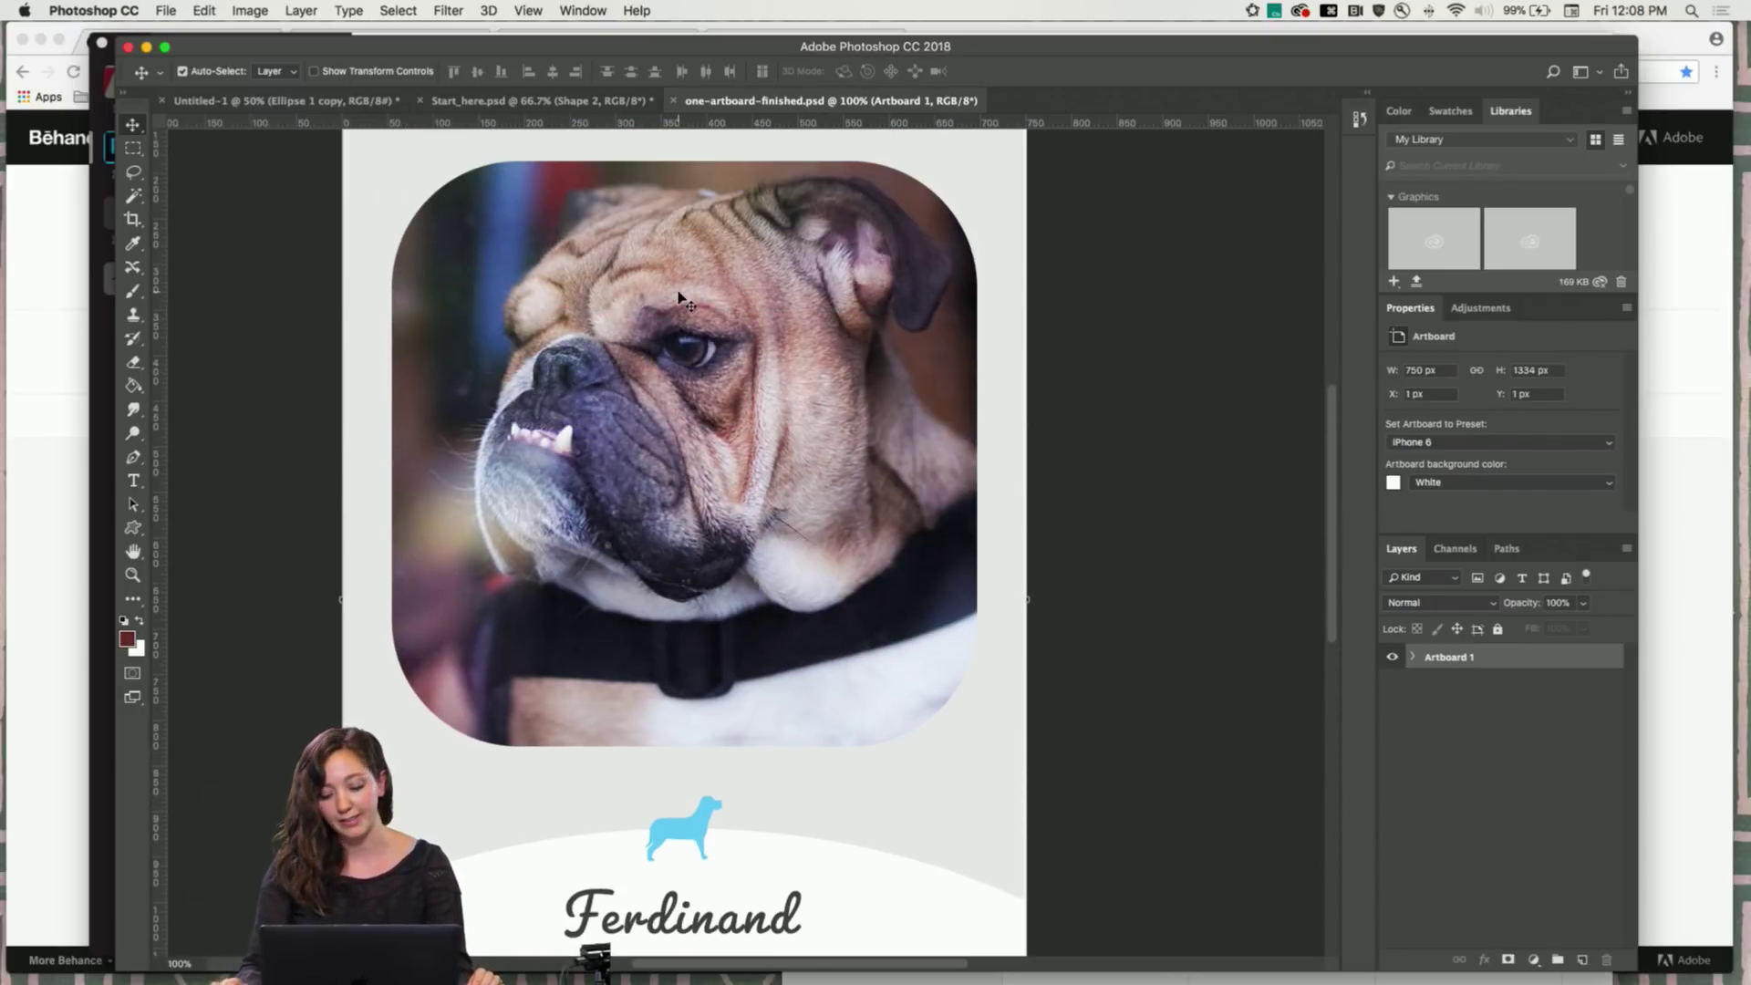
{"action": "key", "text": "super+minus"}
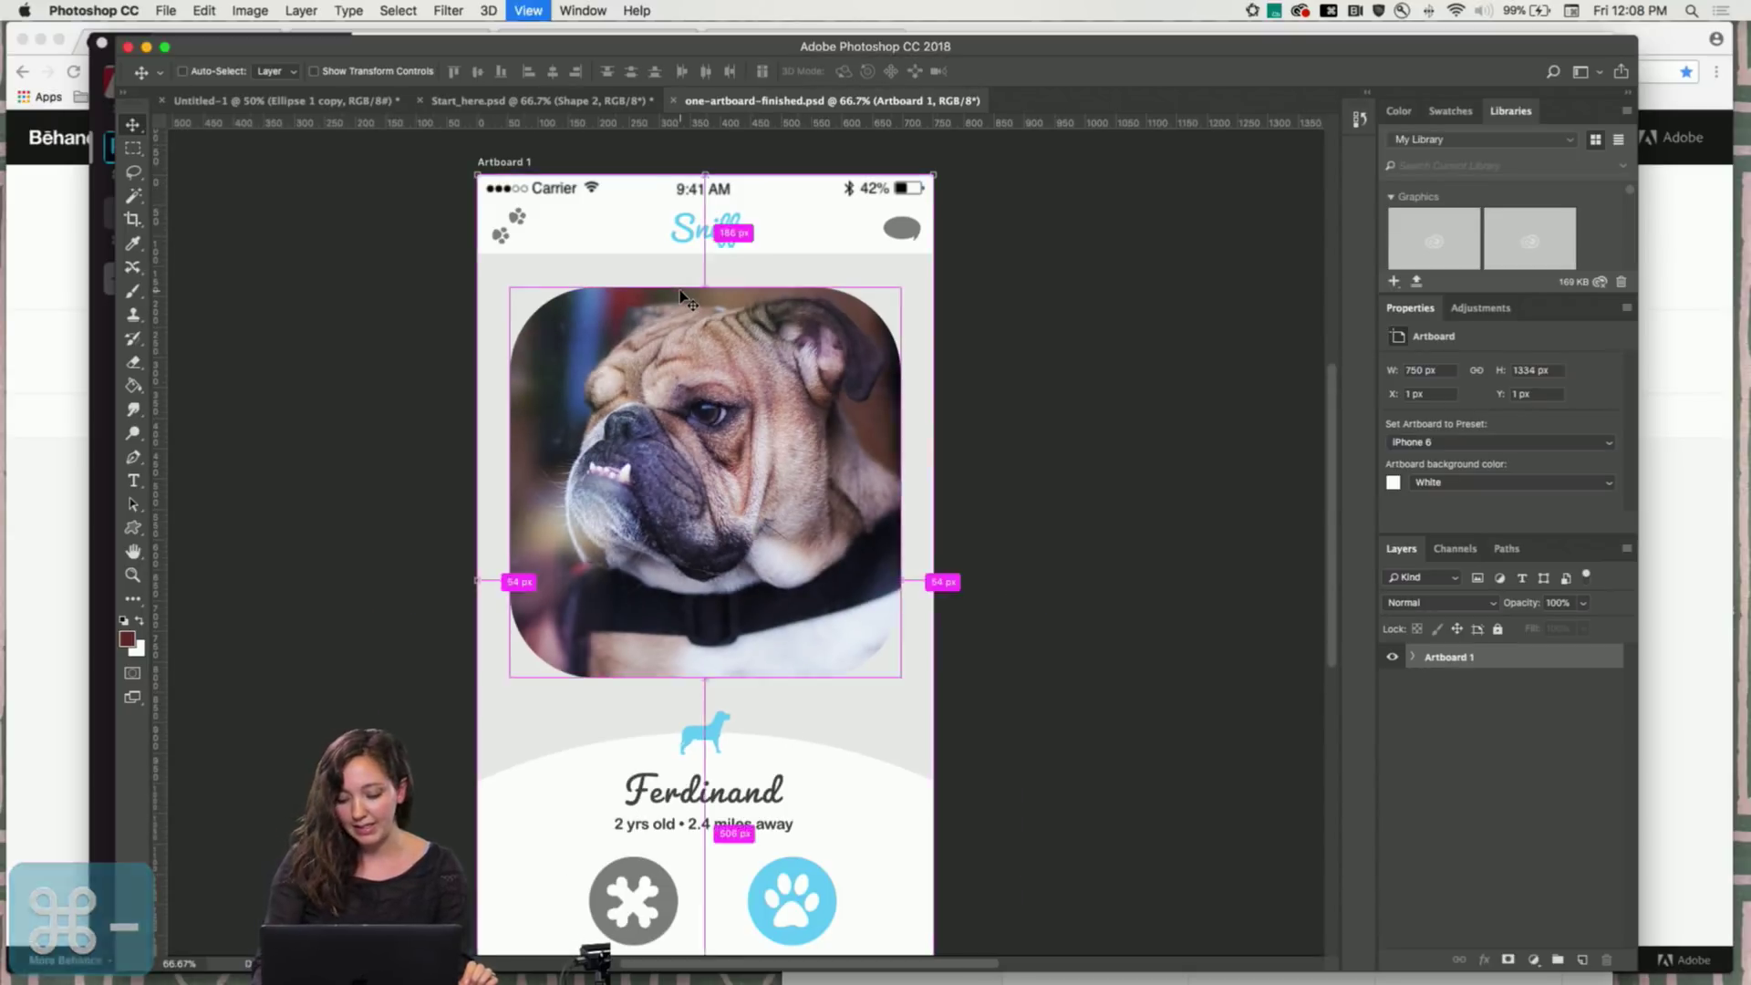
{"action": "key", "text": "super+minus"}
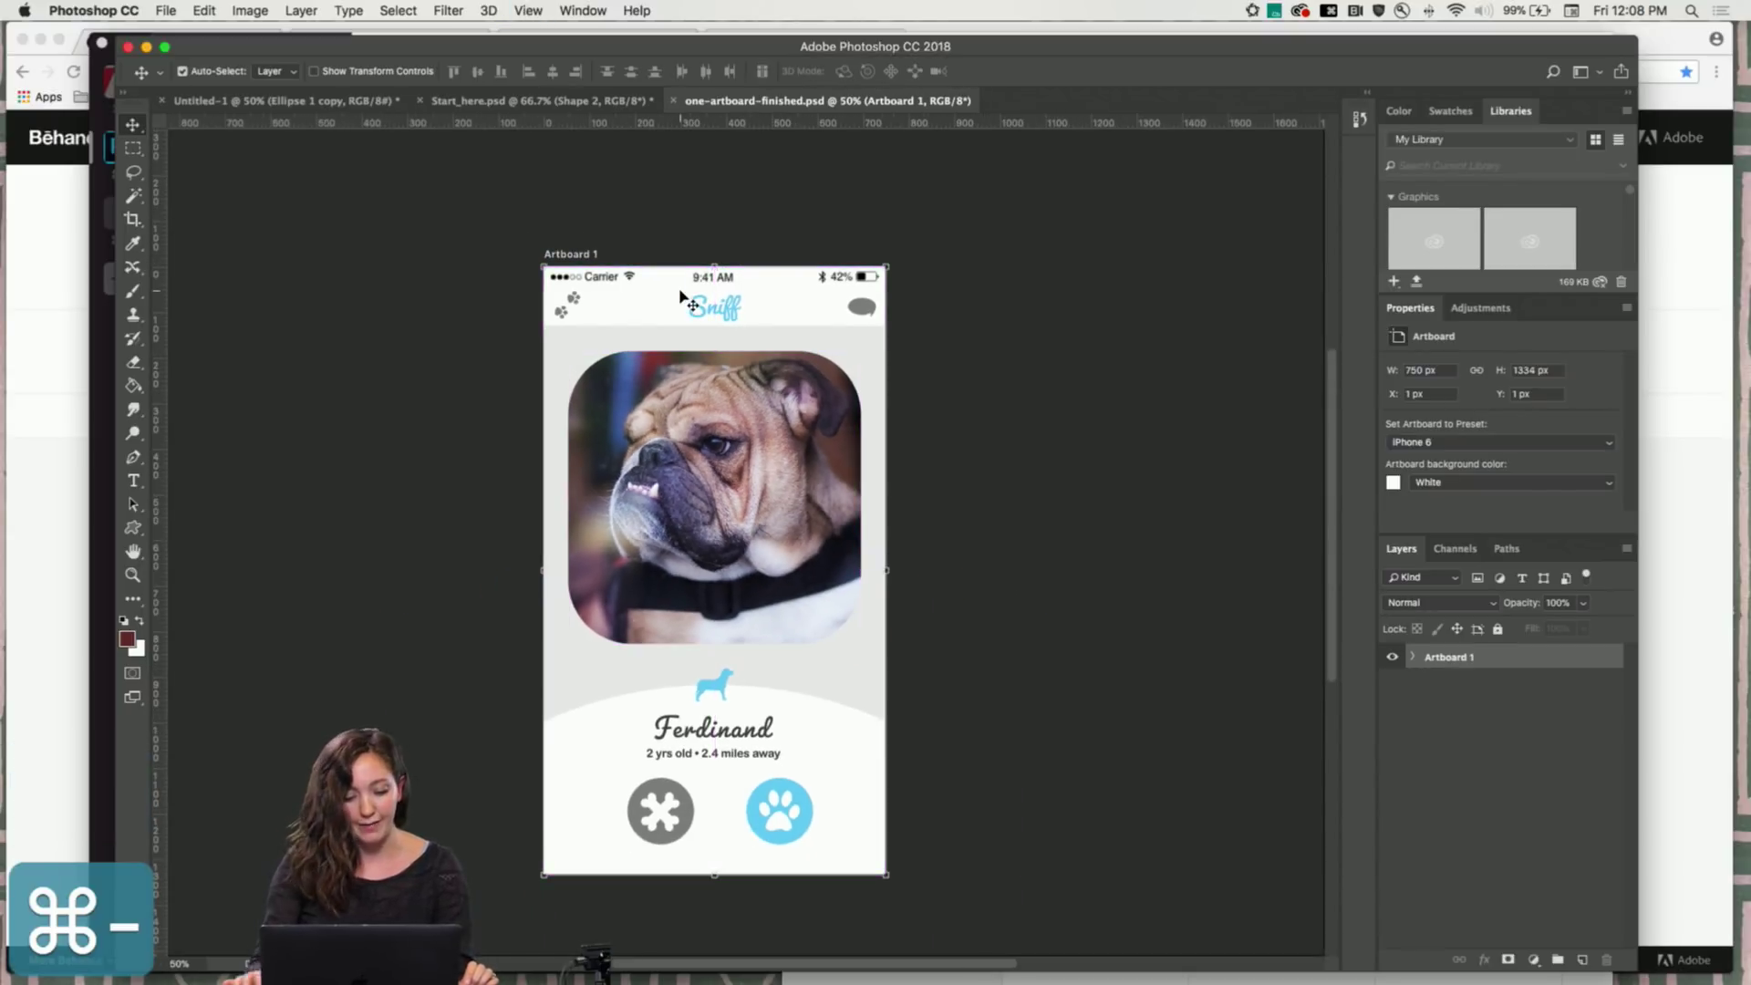
{"action": "left_click", "coordinate": [1410, 658]}
{"action": "key", "text": "super+minus"}
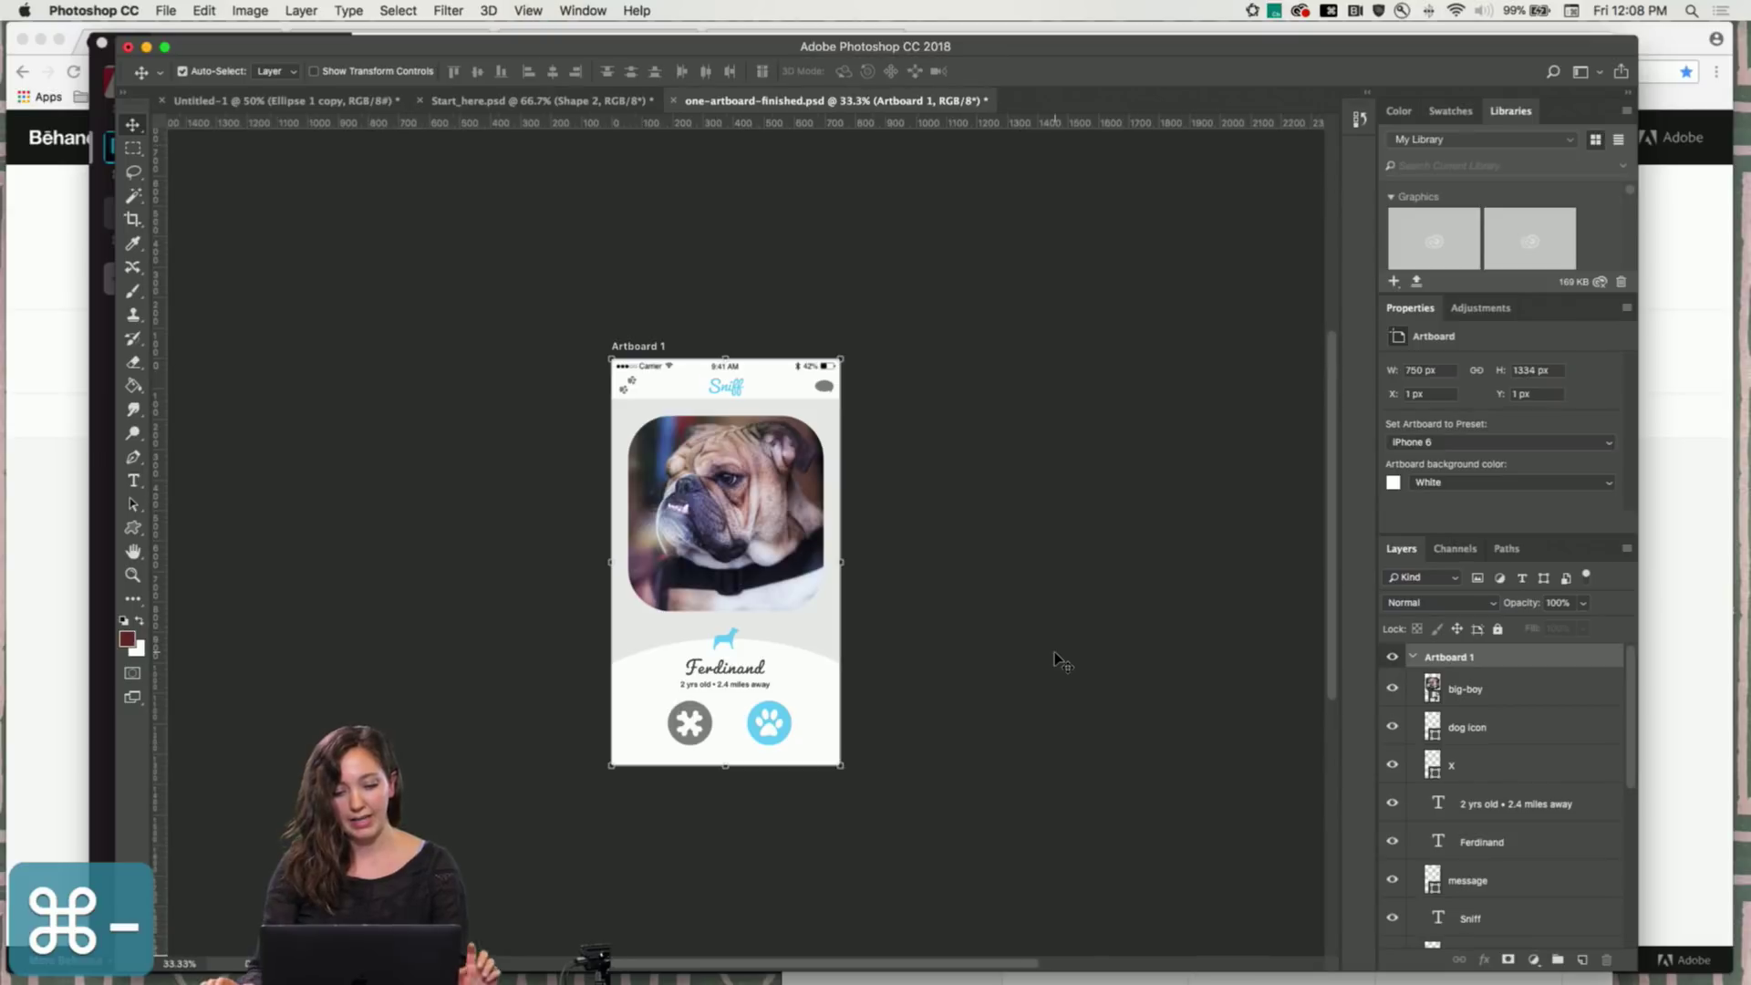
{"action": "scroll", "coordinate": [1054, 651], "scroll_direction": "right", "scroll_amount": 3}
{"action": "scroll", "coordinate": [1055, 651], "scroll_direction": "down", "scroll_amount": 1}
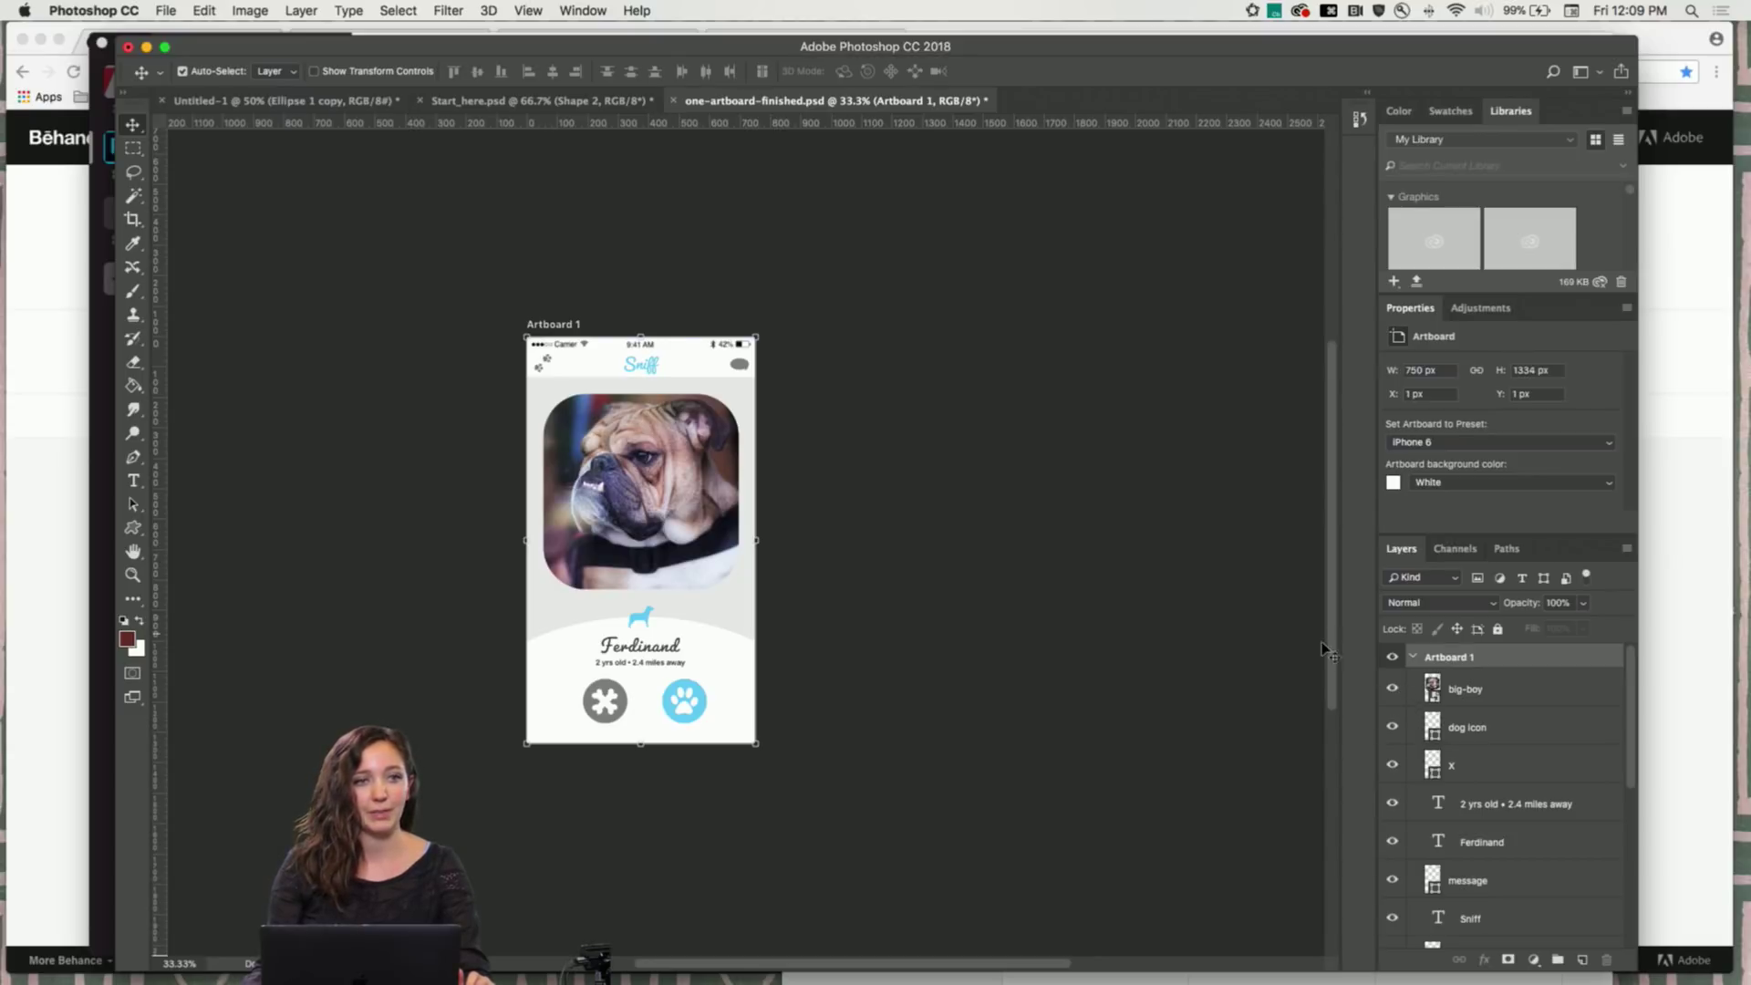
Collapse Artboard 1 in the layer list and duplicate the whole artboard
{"action": "left_click", "coordinate": [1413, 658]}
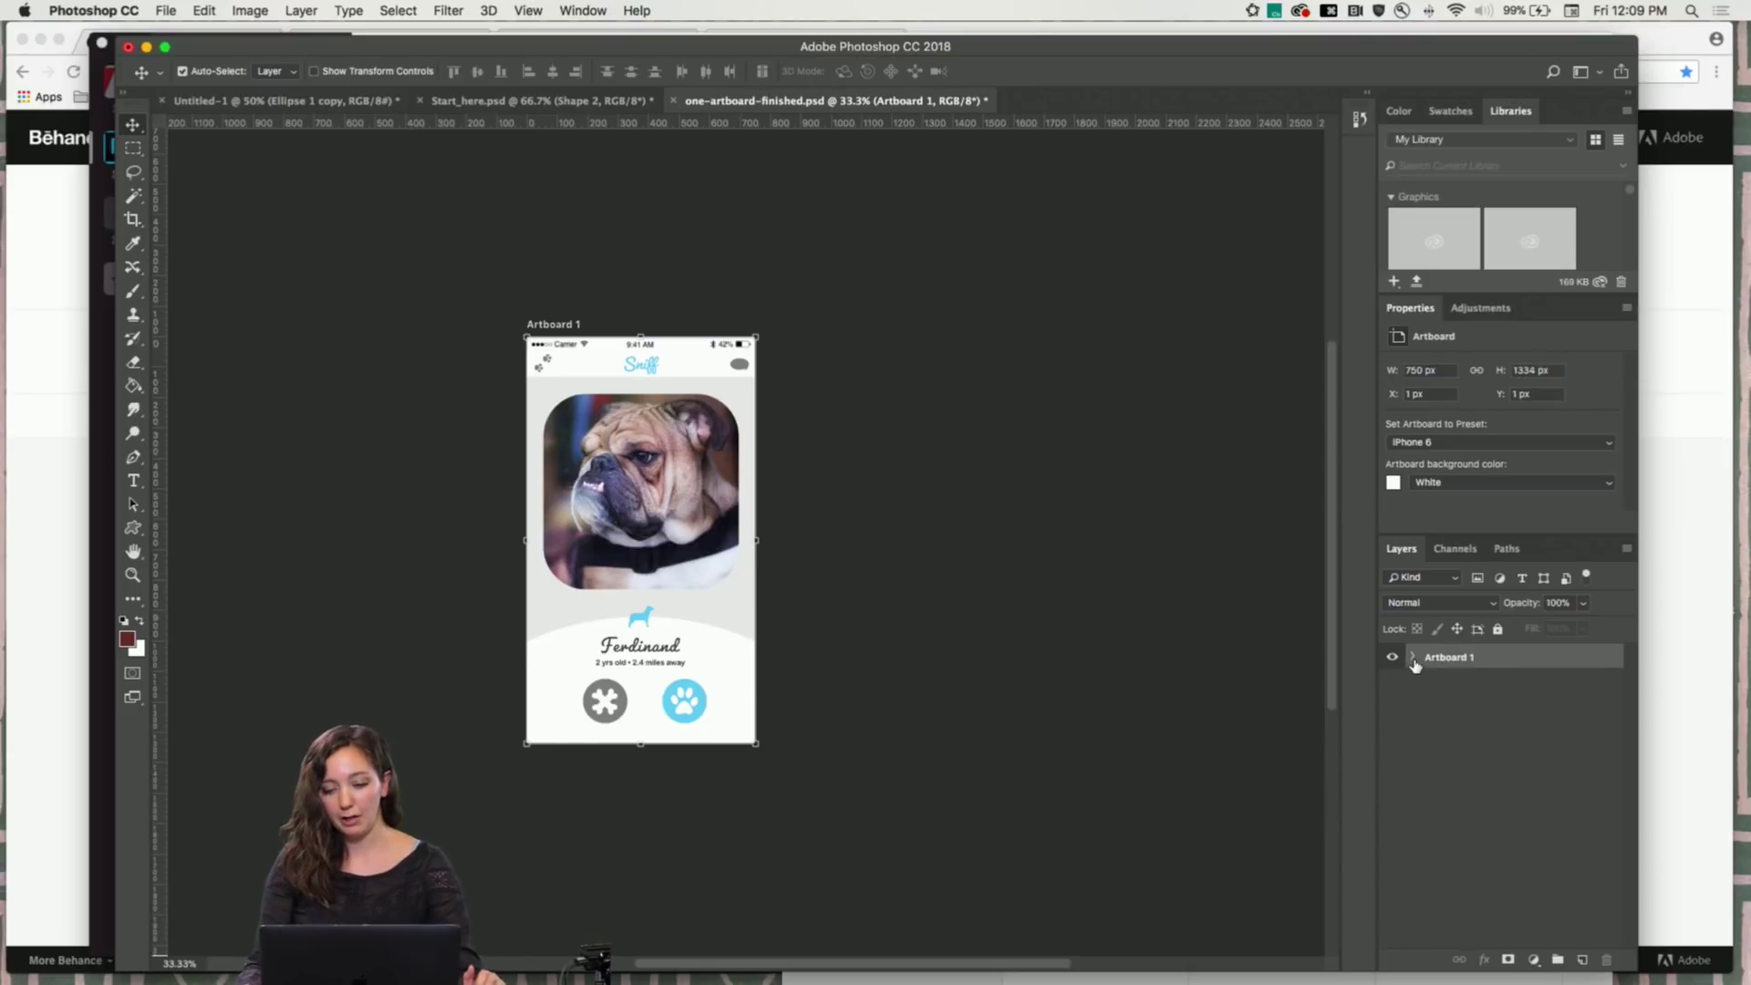
{"action": "left_click_drag", "start_coordinate": [1415, 663], "coordinate": [1583, 962]}
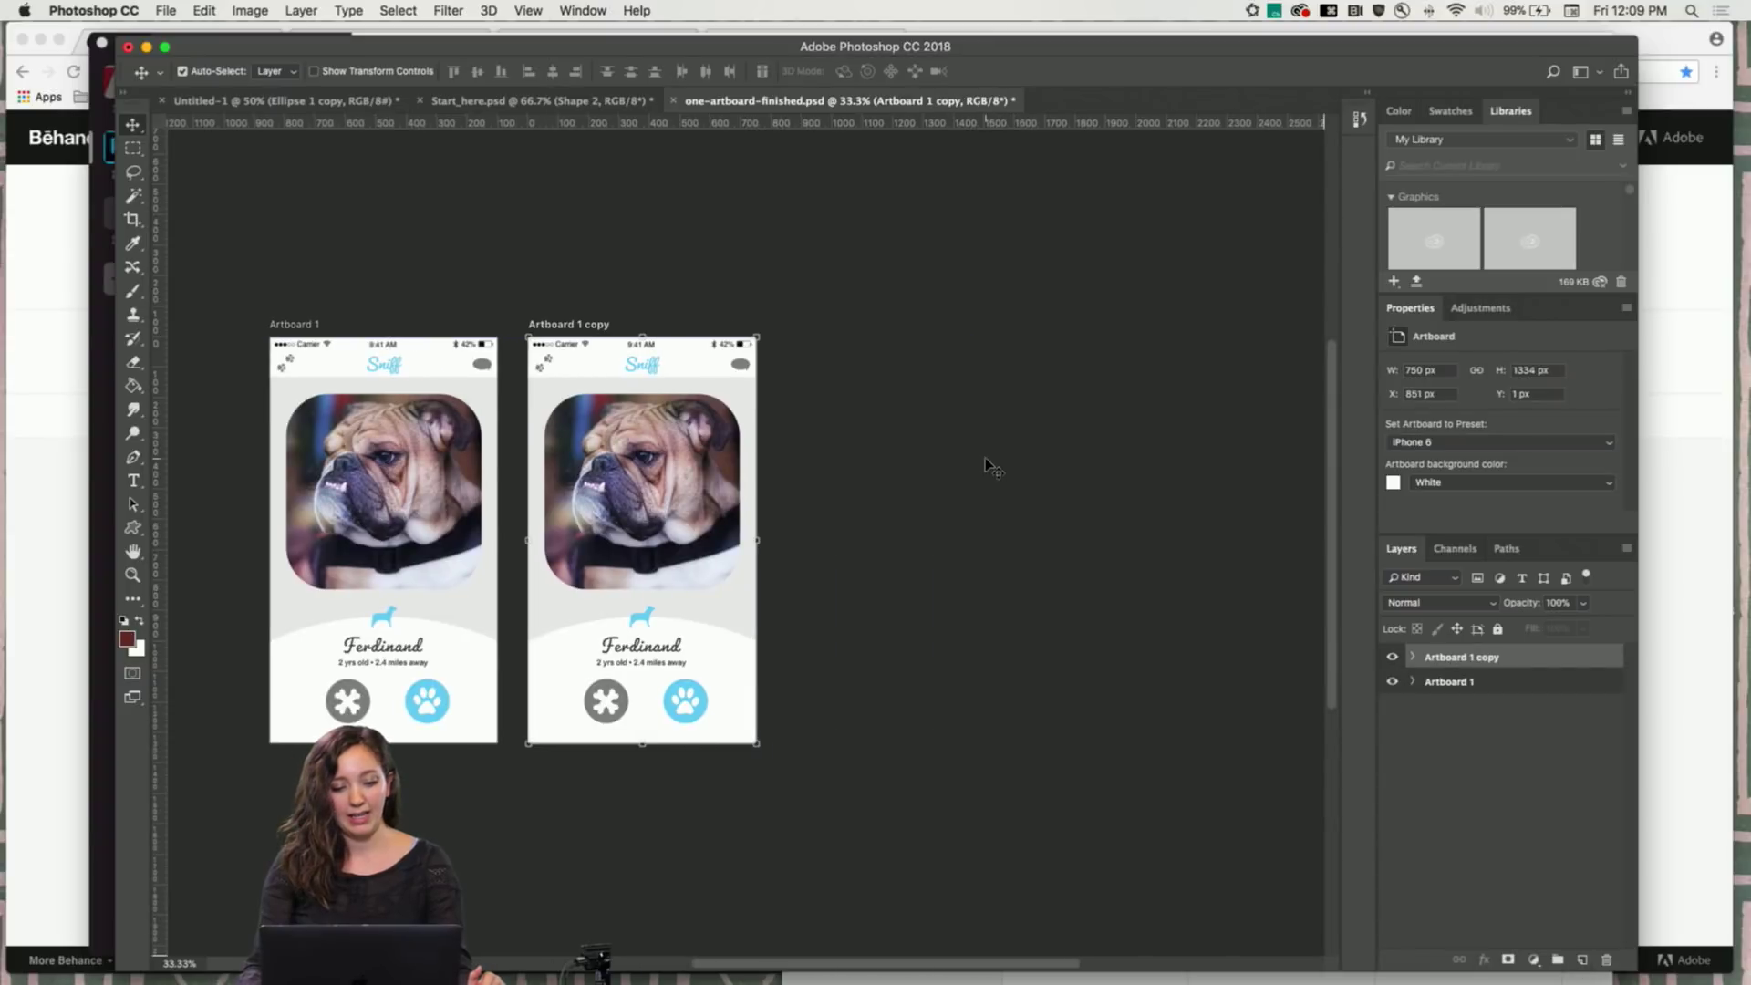
{"action": "key", "text": "super+equal"}
{"action": "scroll", "coordinate": [993, 466], "scroll_direction": "left", "scroll_amount": 5}
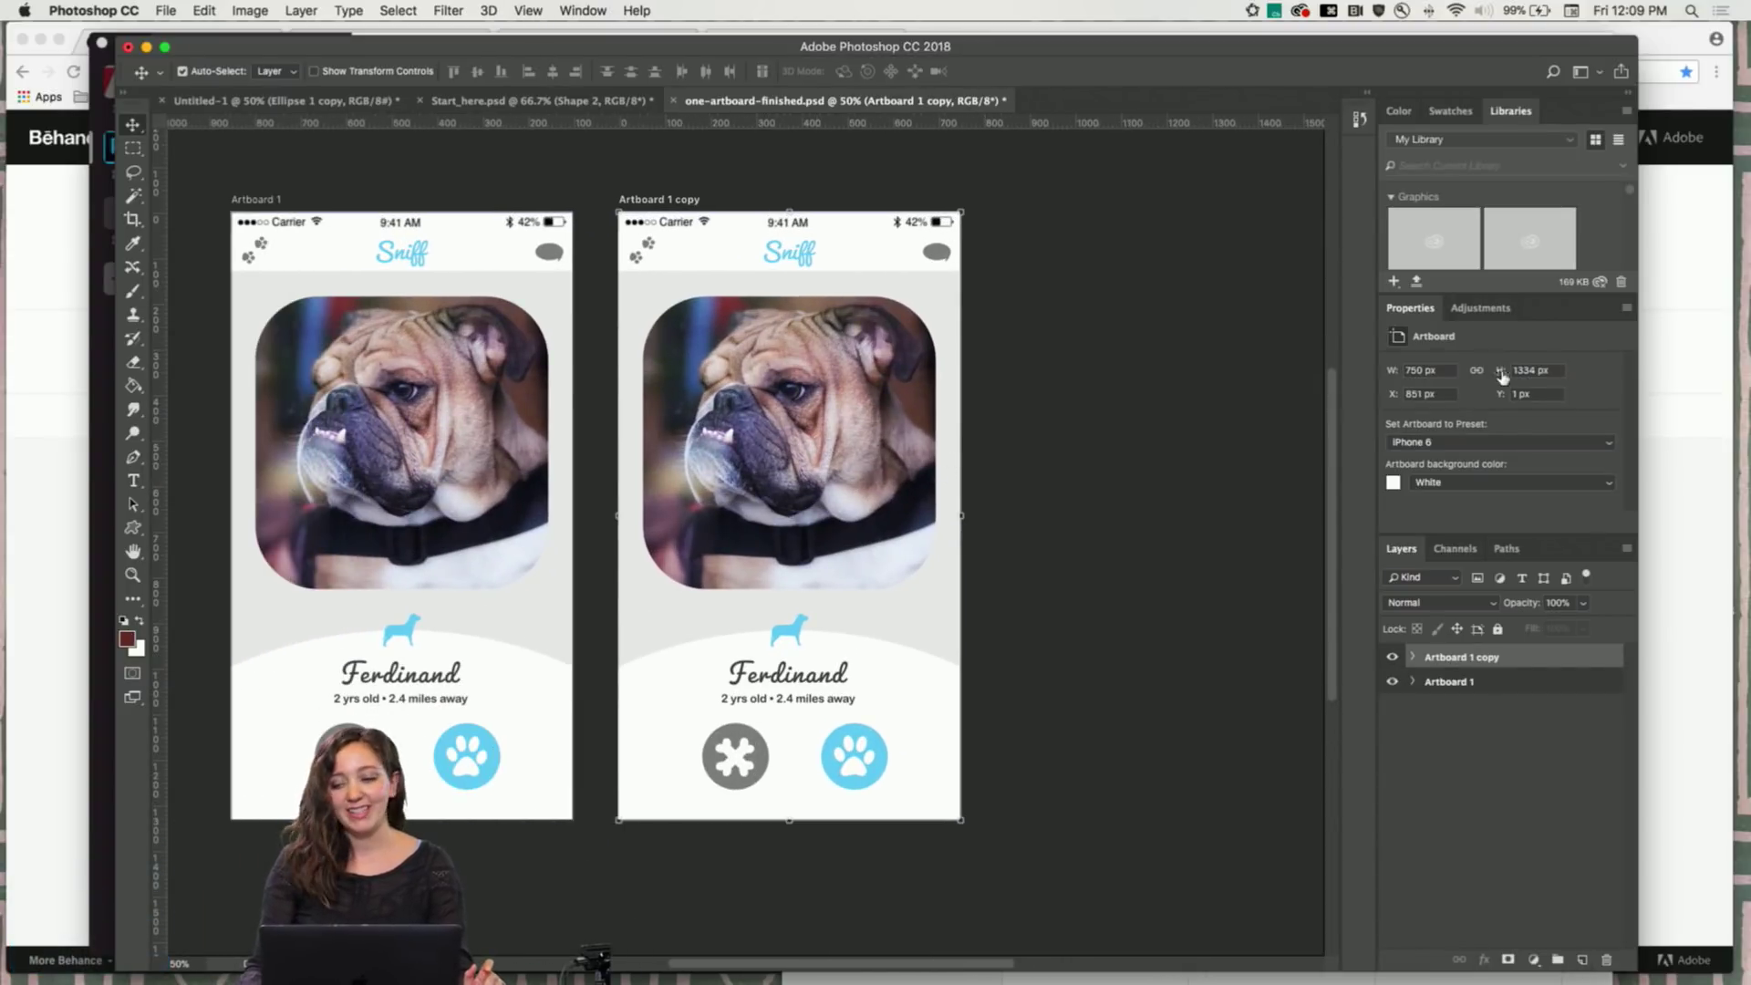
Delete the bulldog photo from the second artboard and place kashi-boy.png from the rectangle-doggies folder there
{"action": "mouse_move", "coordinate": [517, 981]}
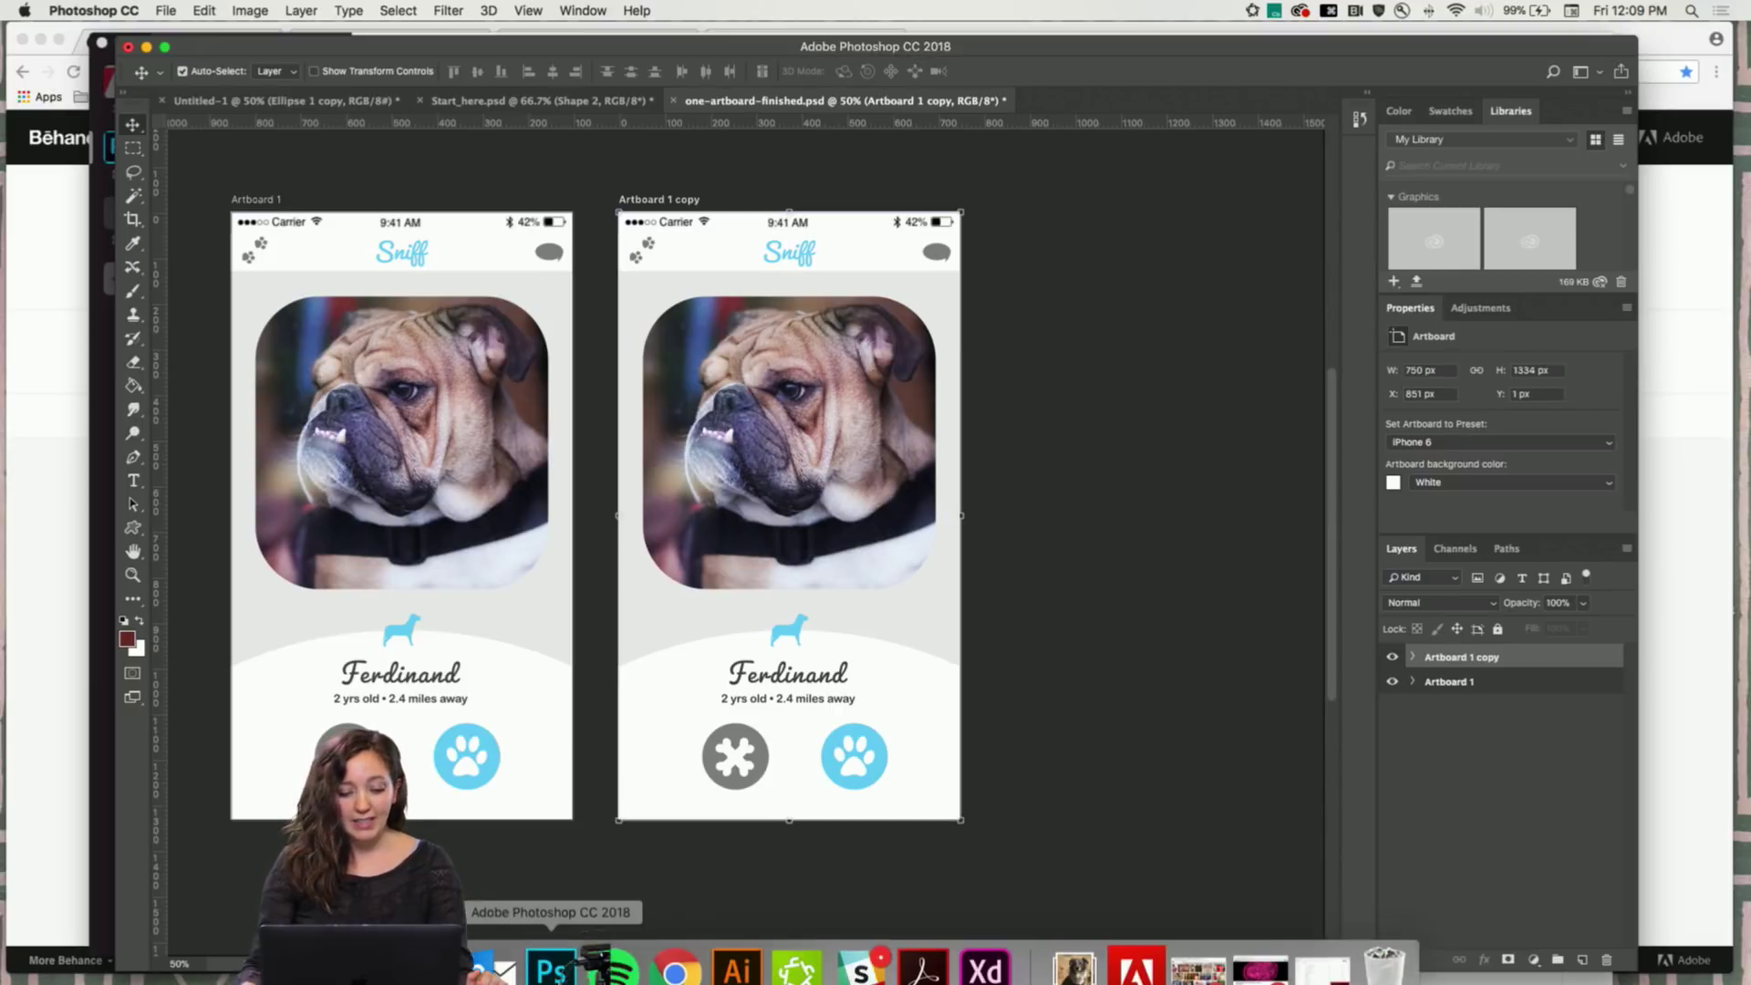
{"action": "left_click", "coordinate": [841, 529]}
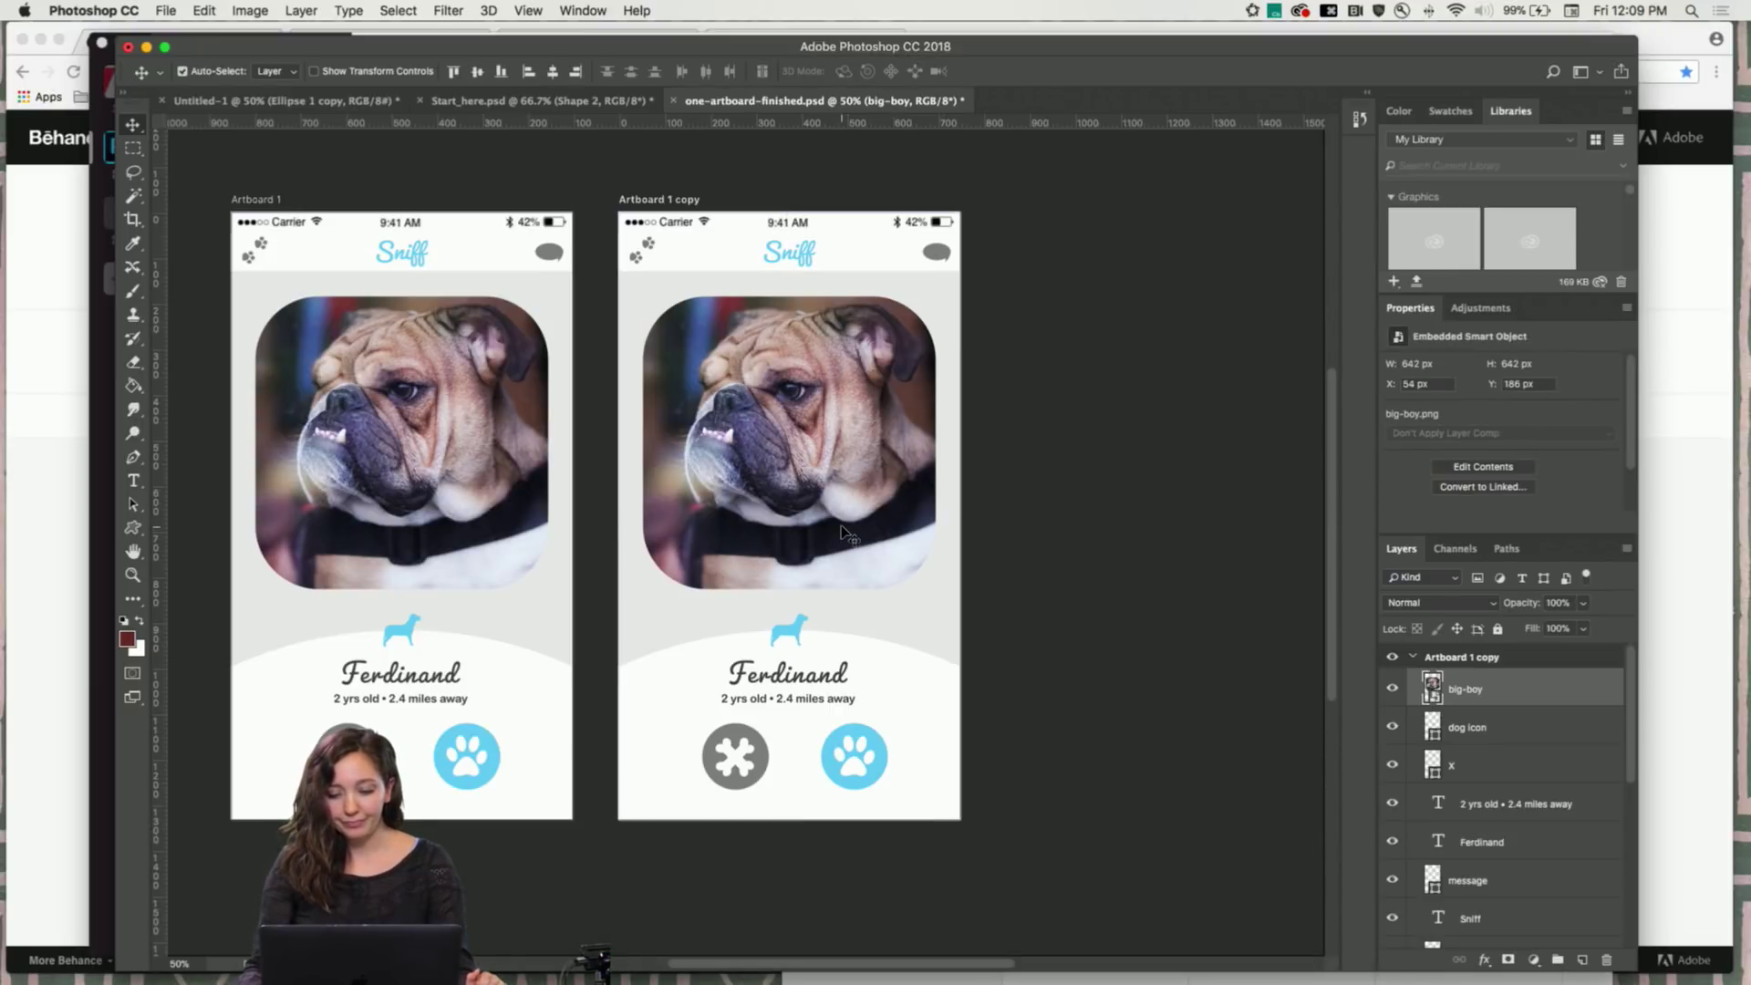
{"action": "key", "text": "BackSpace"}
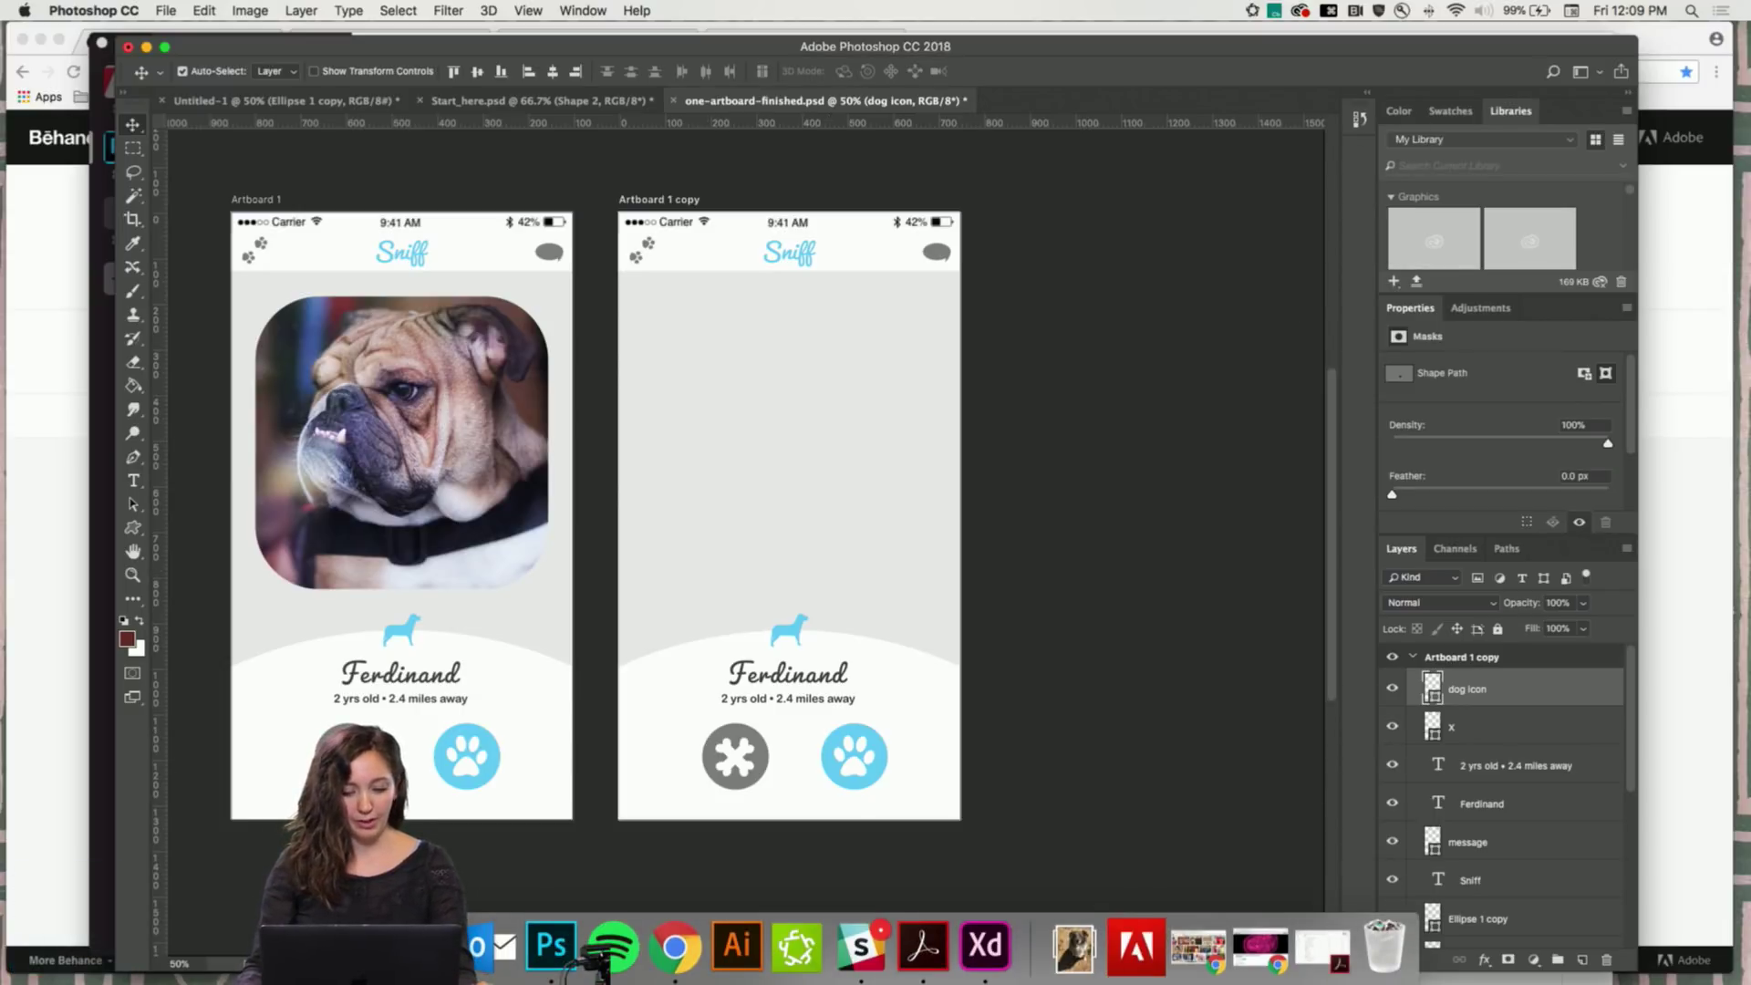
{"action": "left_click", "coordinate": [366, 946]}
{"action": "scroll", "coordinate": [1463, 467], "scroll_direction": "right", "scroll_amount": 5}
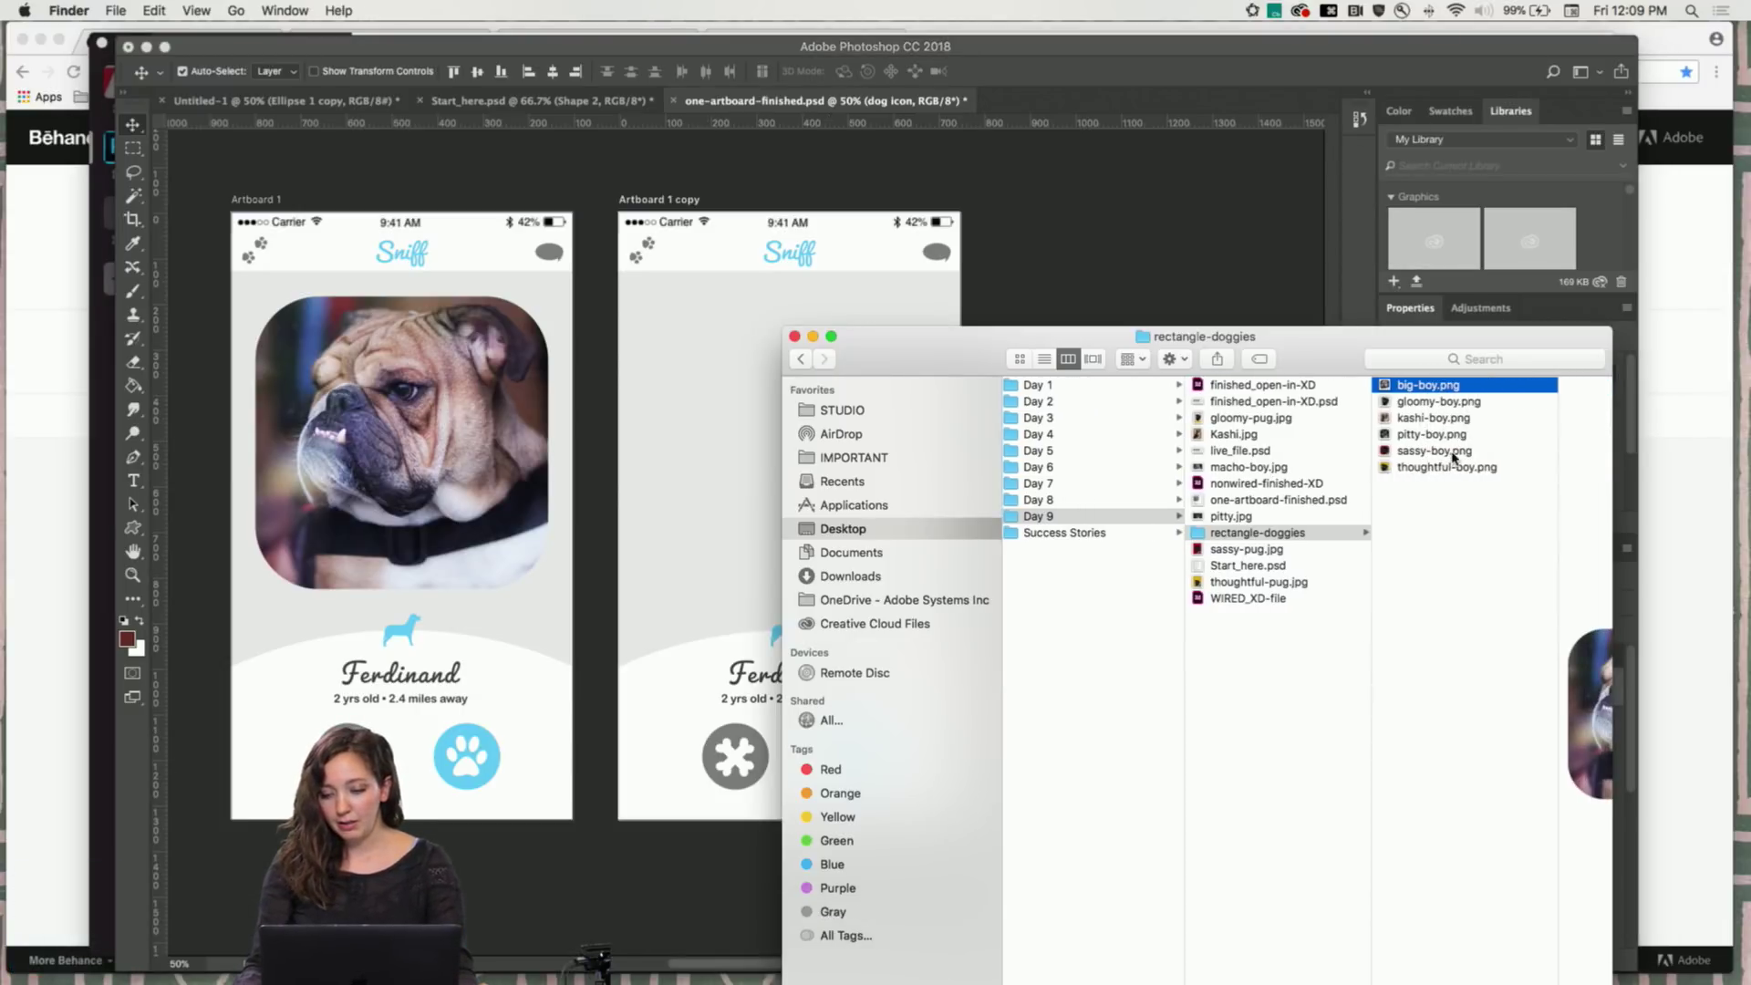
{"action": "left_click_drag", "start_coordinate": [1441, 427], "coordinate": [727, 474]}
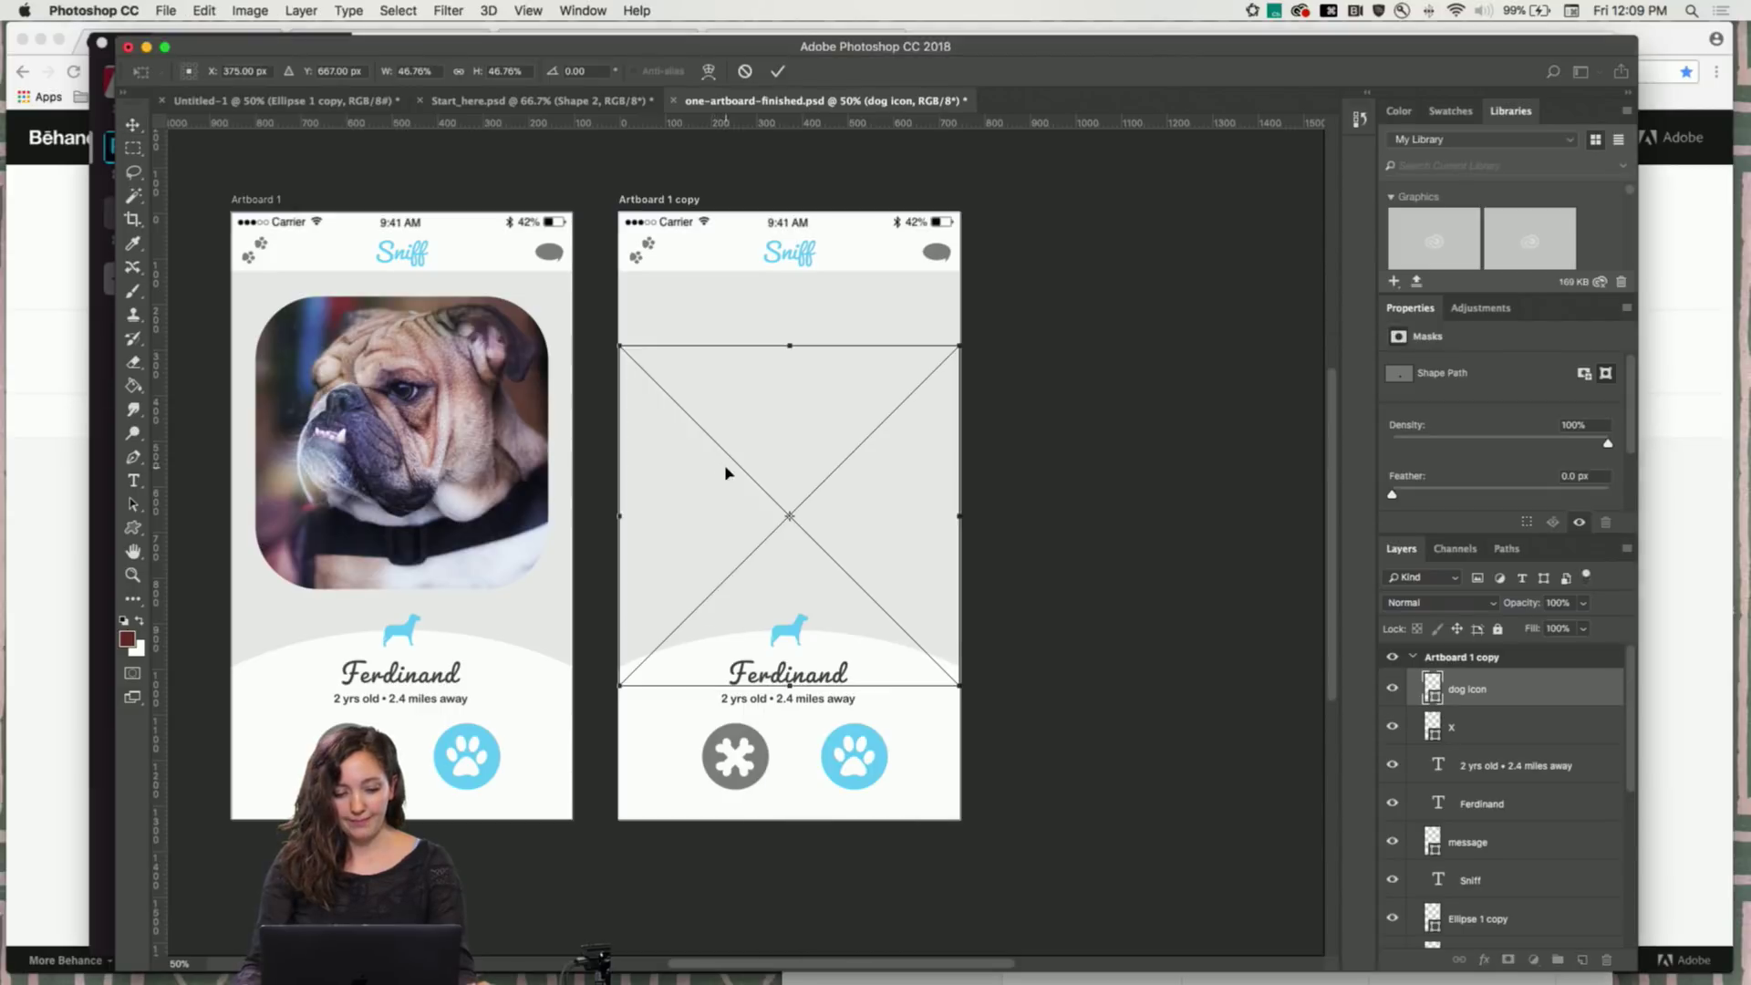
Scale the kashi-boy photo to about 39%, centre it between the header and the dog icon, and apply the placement
{"action": "left_click_drag", "start_coordinate": [807, 567], "coordinate": [807, 509]}
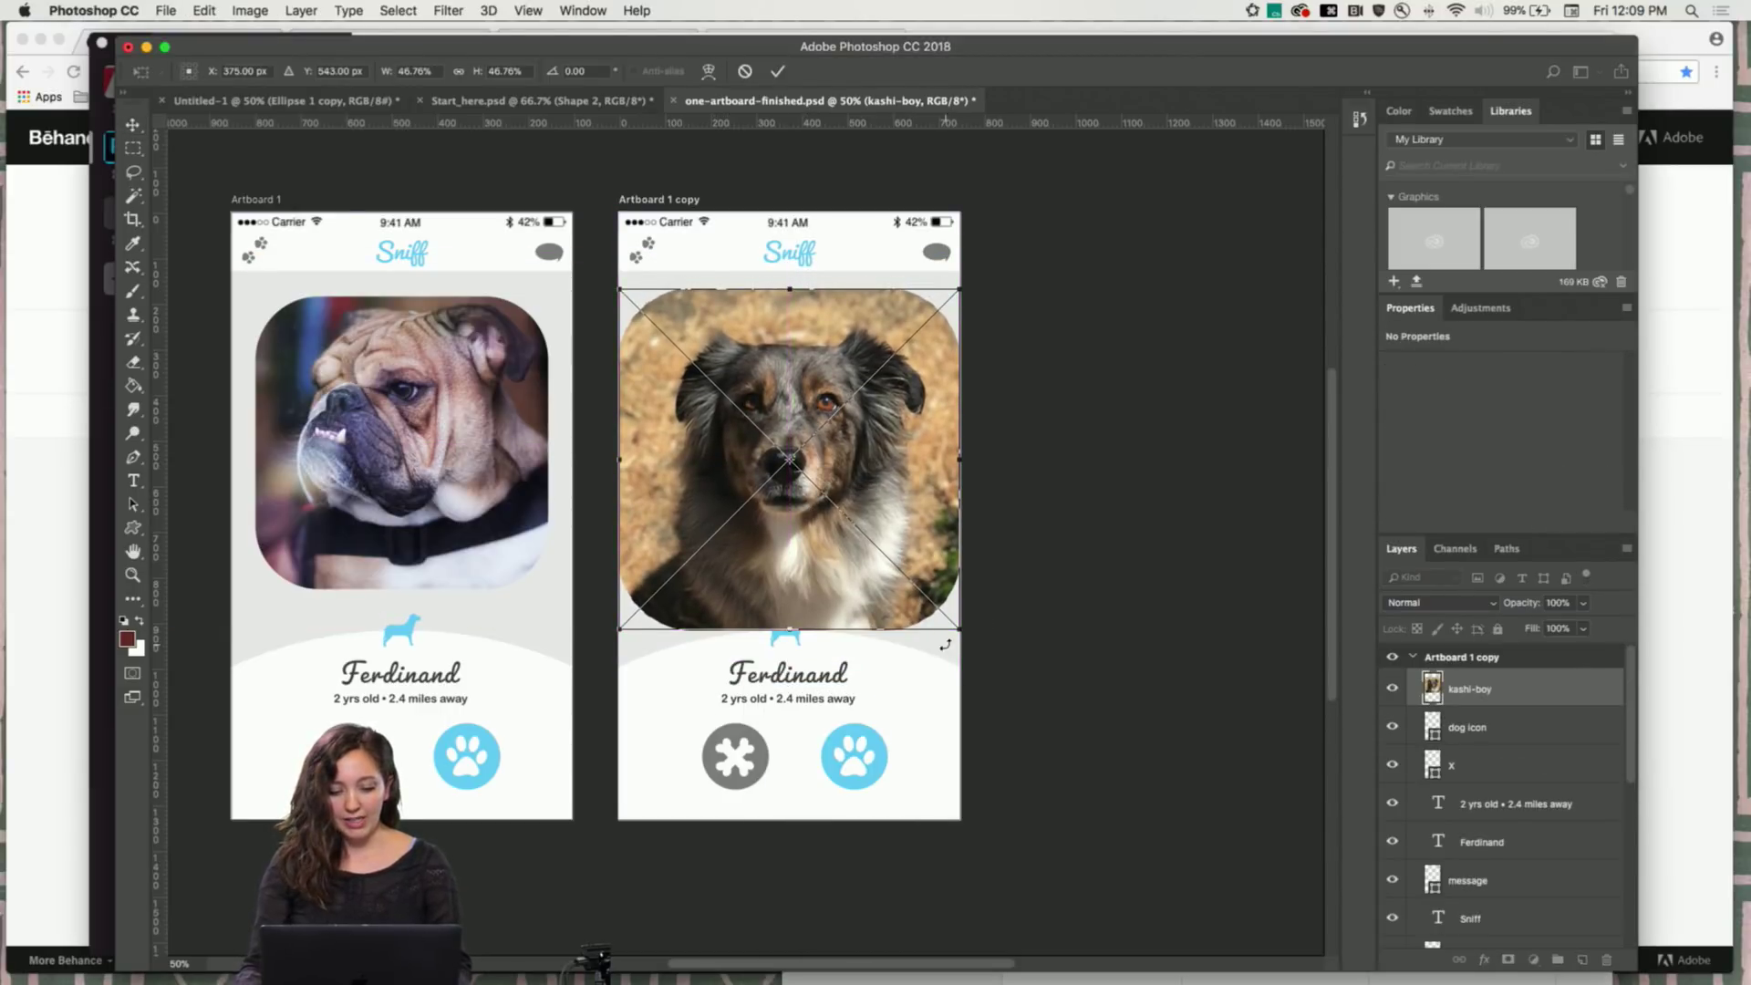
{"action": "left_click_drag", "start_coordinate": [959, 627], "coordinate": [920, 620]}
{"action": "left_click_drag", "start_coordinate": [853, 539], "coordinate": [858, 517]}
{"action": "key", "text": "Return"}
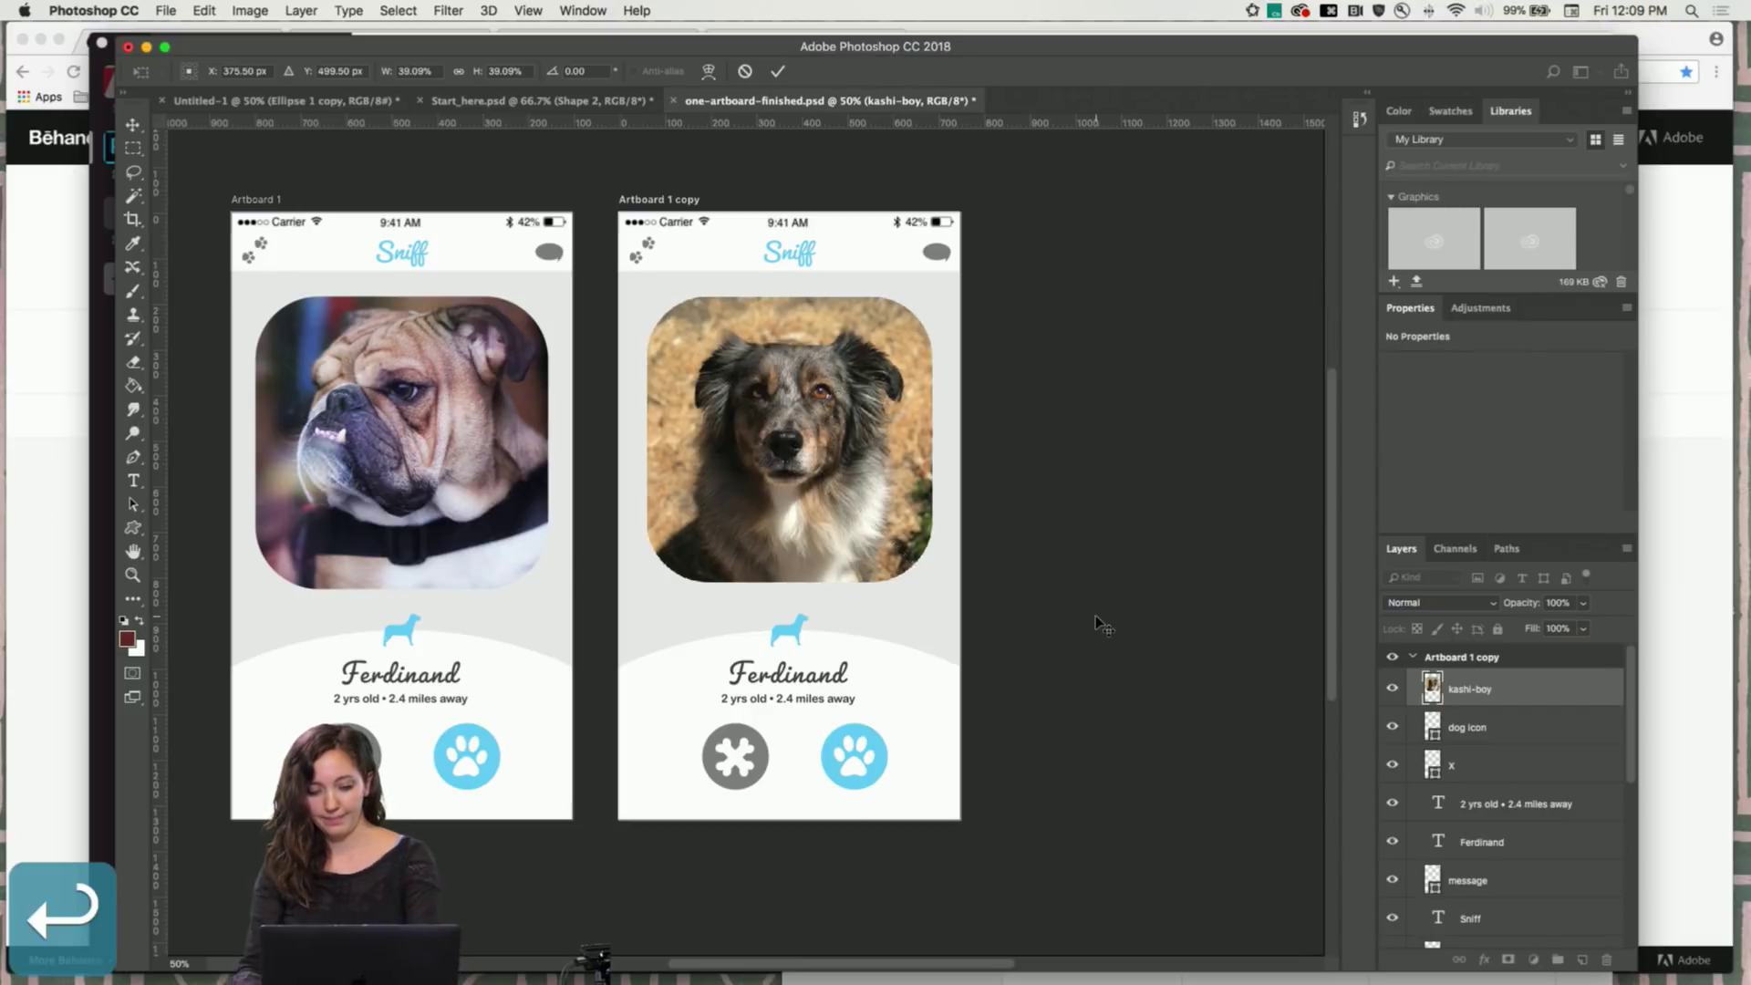
Change the pet name on the second artboard to Kakashi
{"action": "key", "text": "t"}
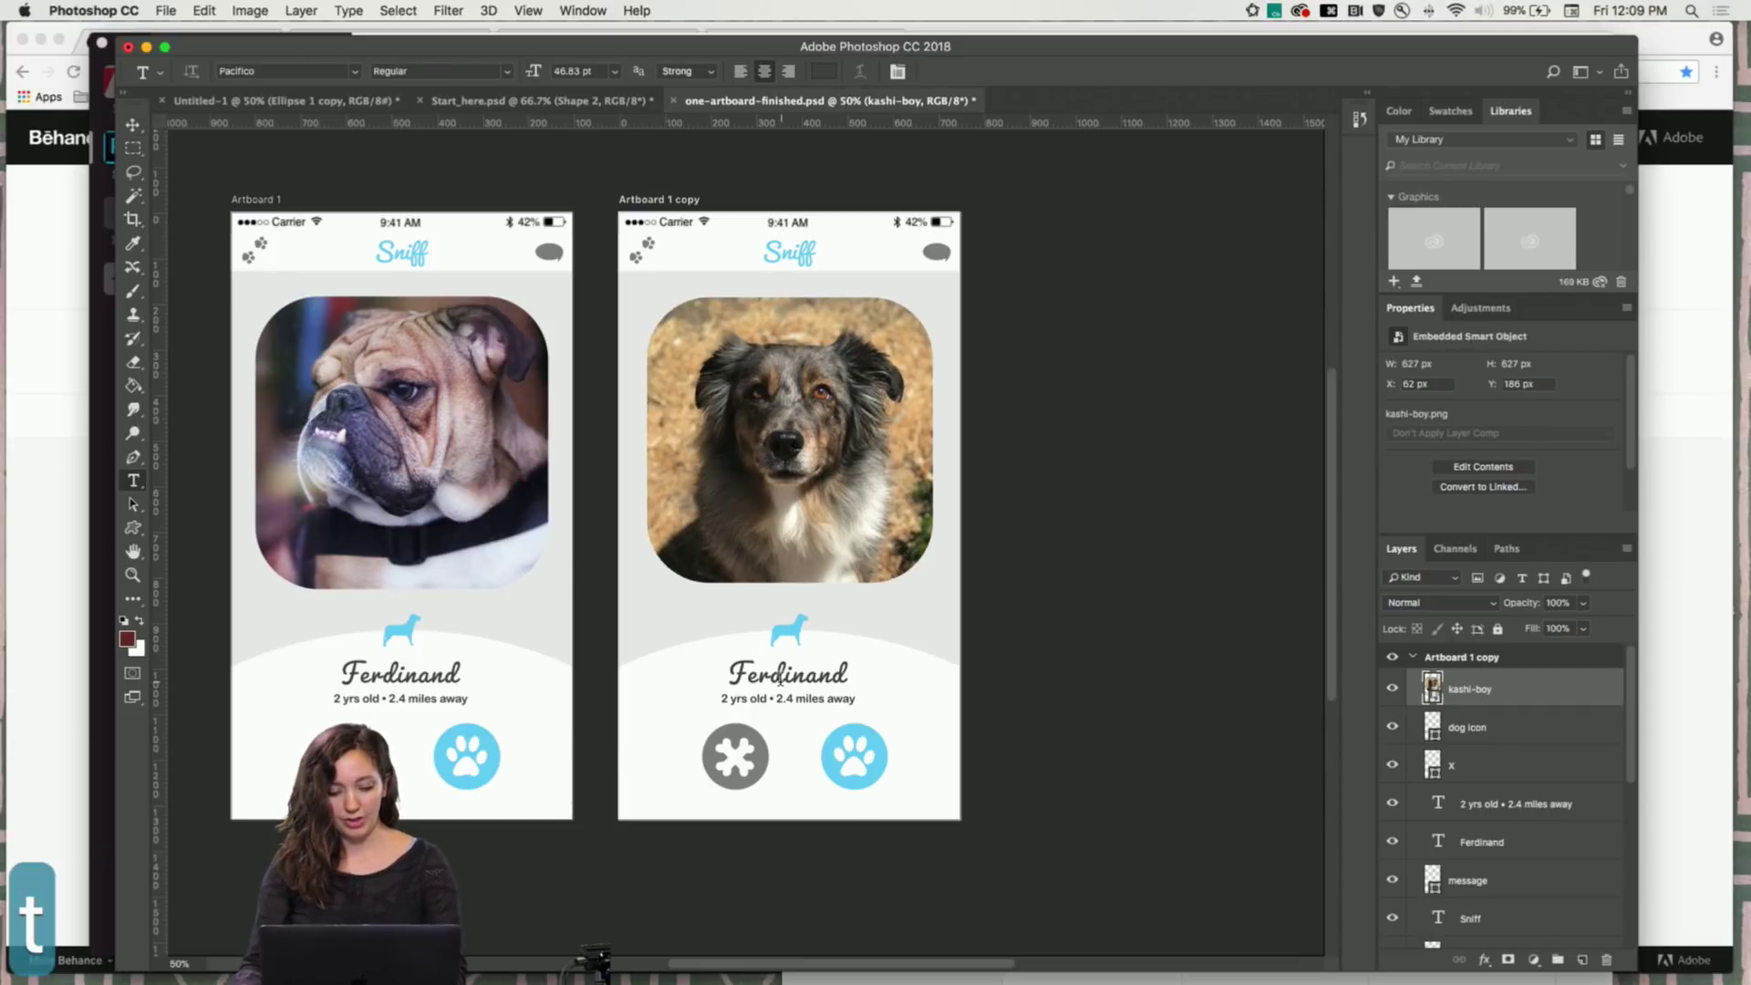
{"action": "left_click", "coordinate": [784, 675]}
{"action": "key", "text": "super+a"}
{"action": "type", "text": "Kakashi"}
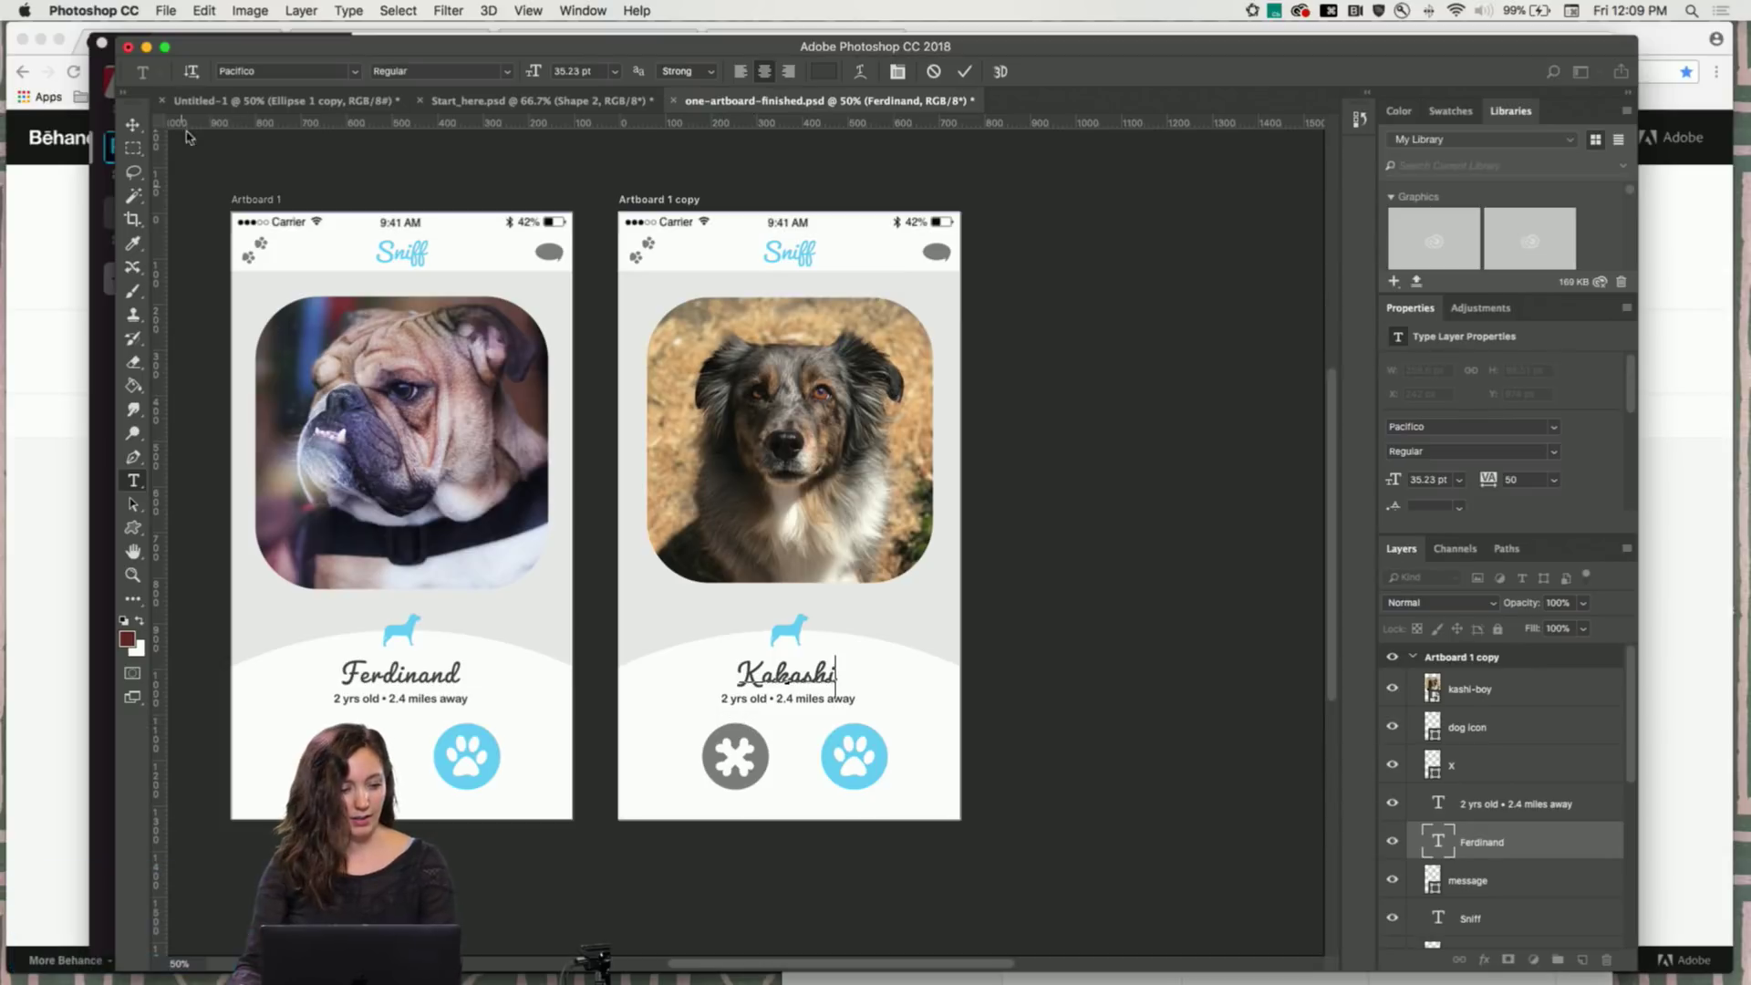
{"action": "left_click", "coordinate": [126, 126]}
Change the age in the details line below Kakashi to 4 yrs old
{"action": "left_click", "coordinate": [764, 701]}
{"action": "key", "text": "t"}
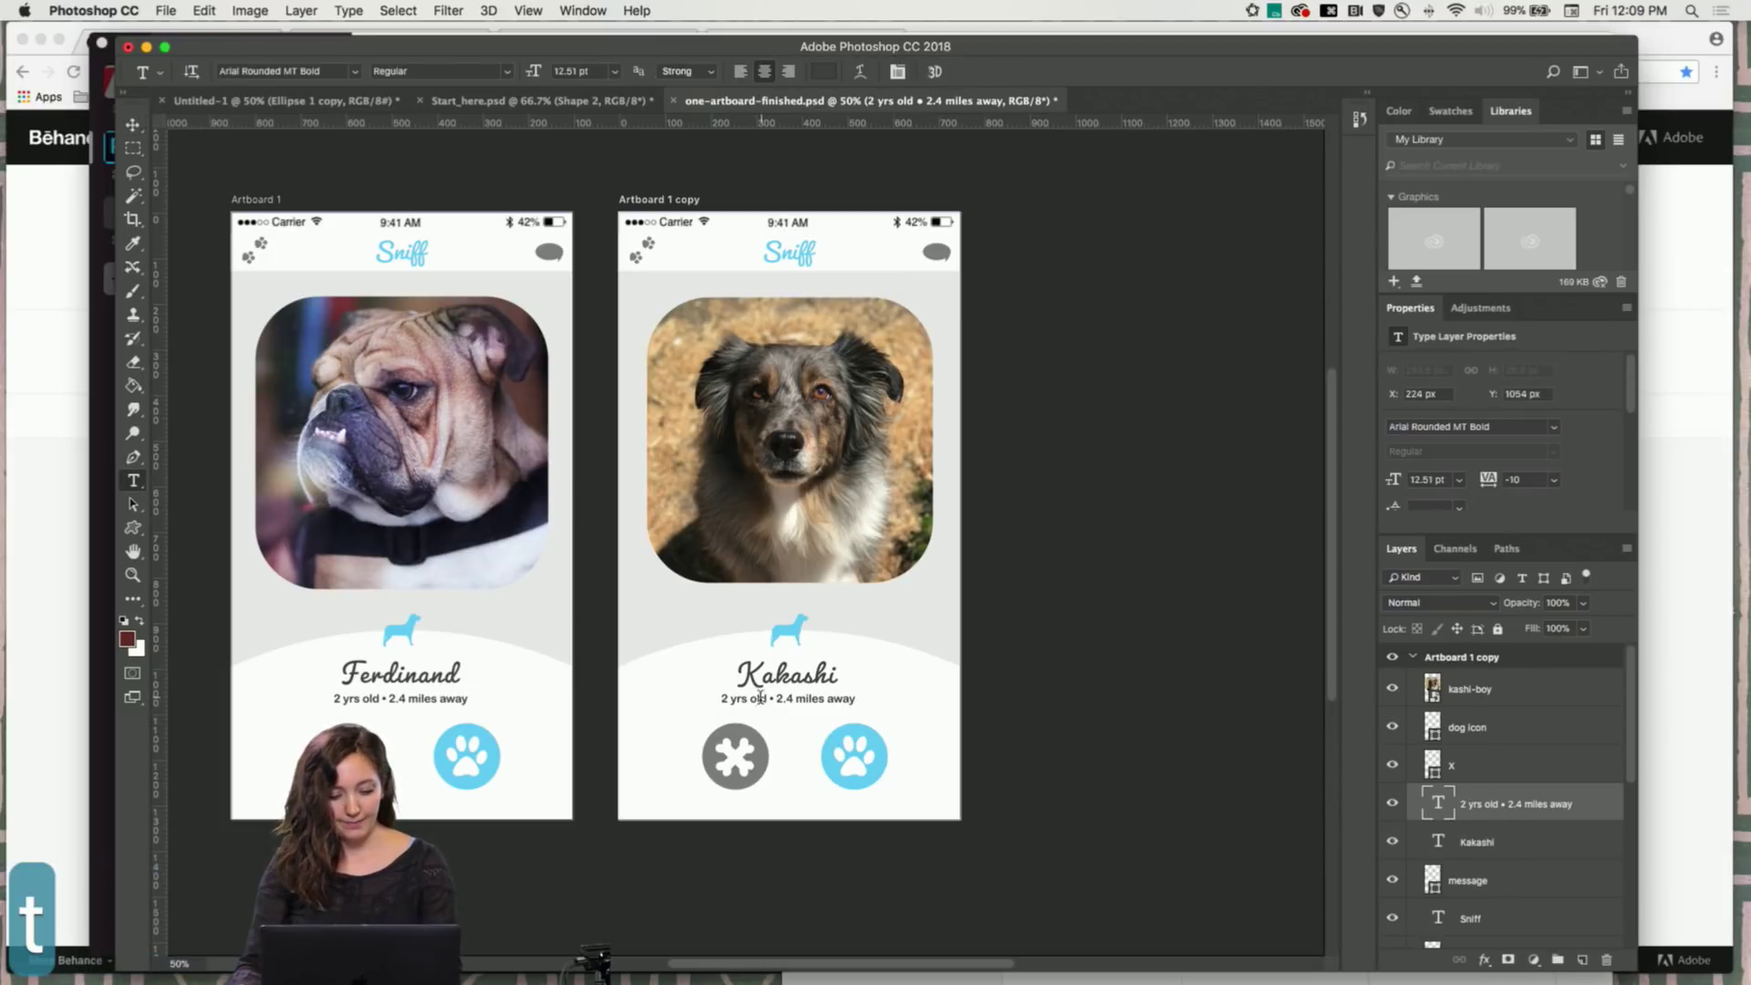
{"action": "left_click", "coordinate": [727, 701]}
{"action": "key", "text": "BackSpace"}
{"action": "type", "text": "4"}
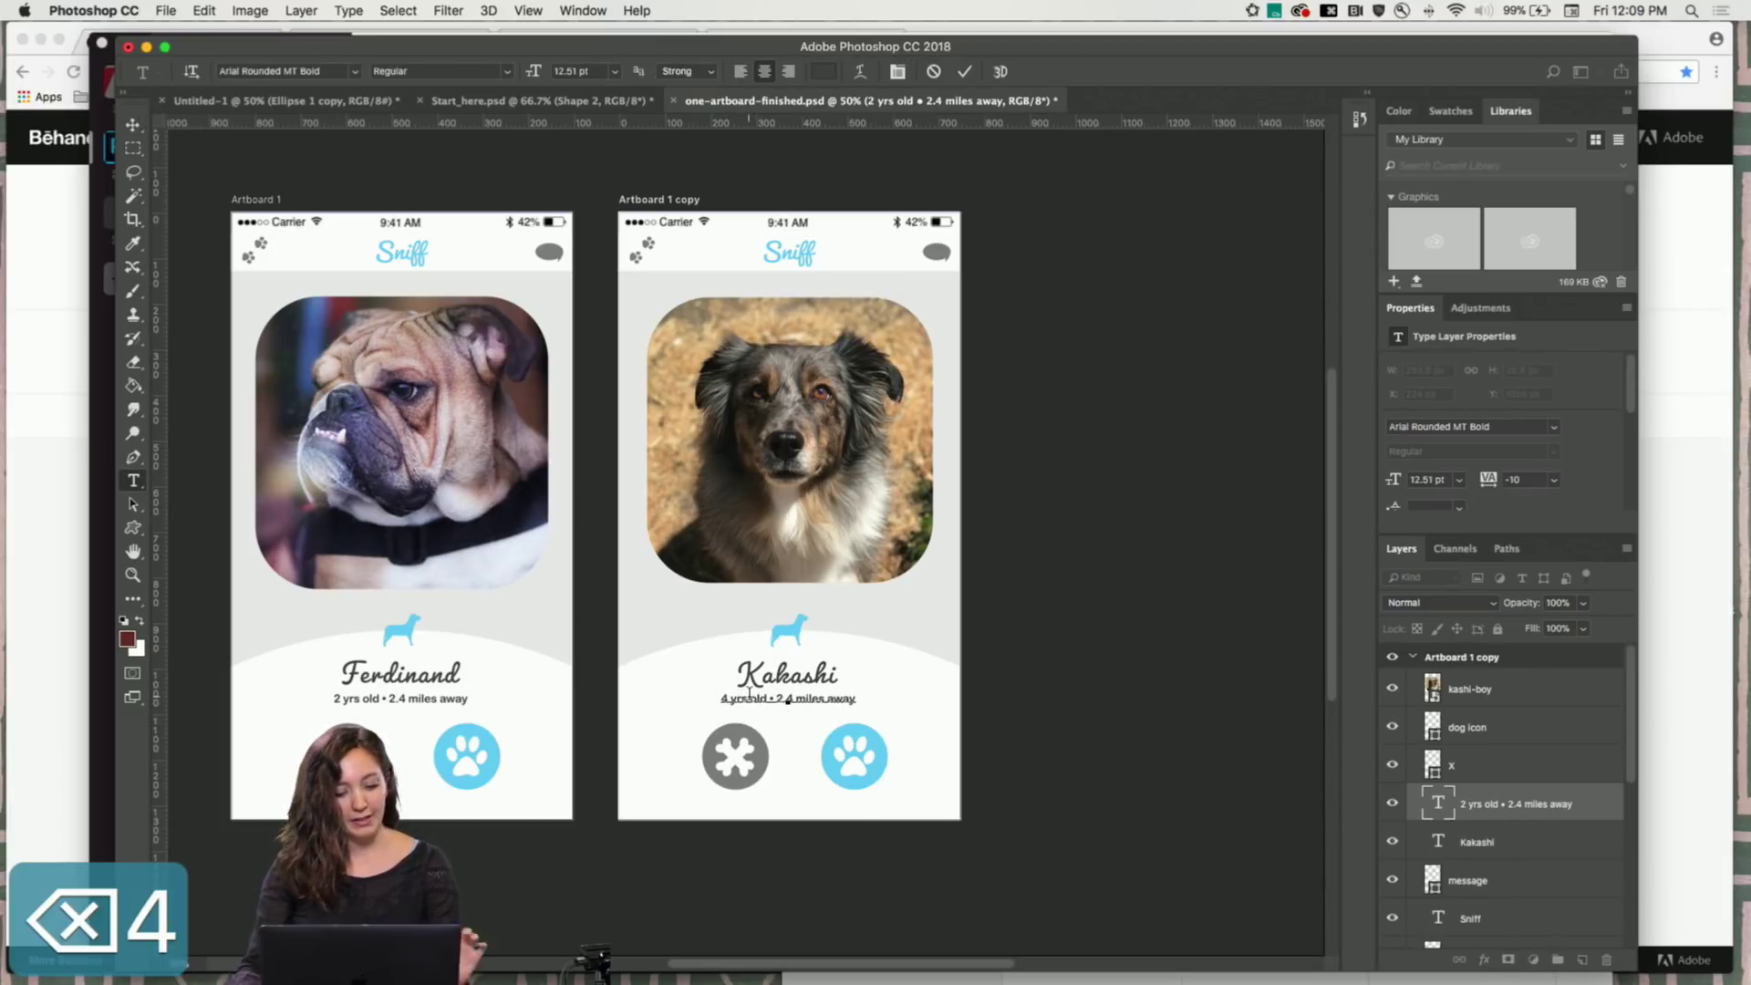
{"action": "left_click", "coordinate": [132, 124]}
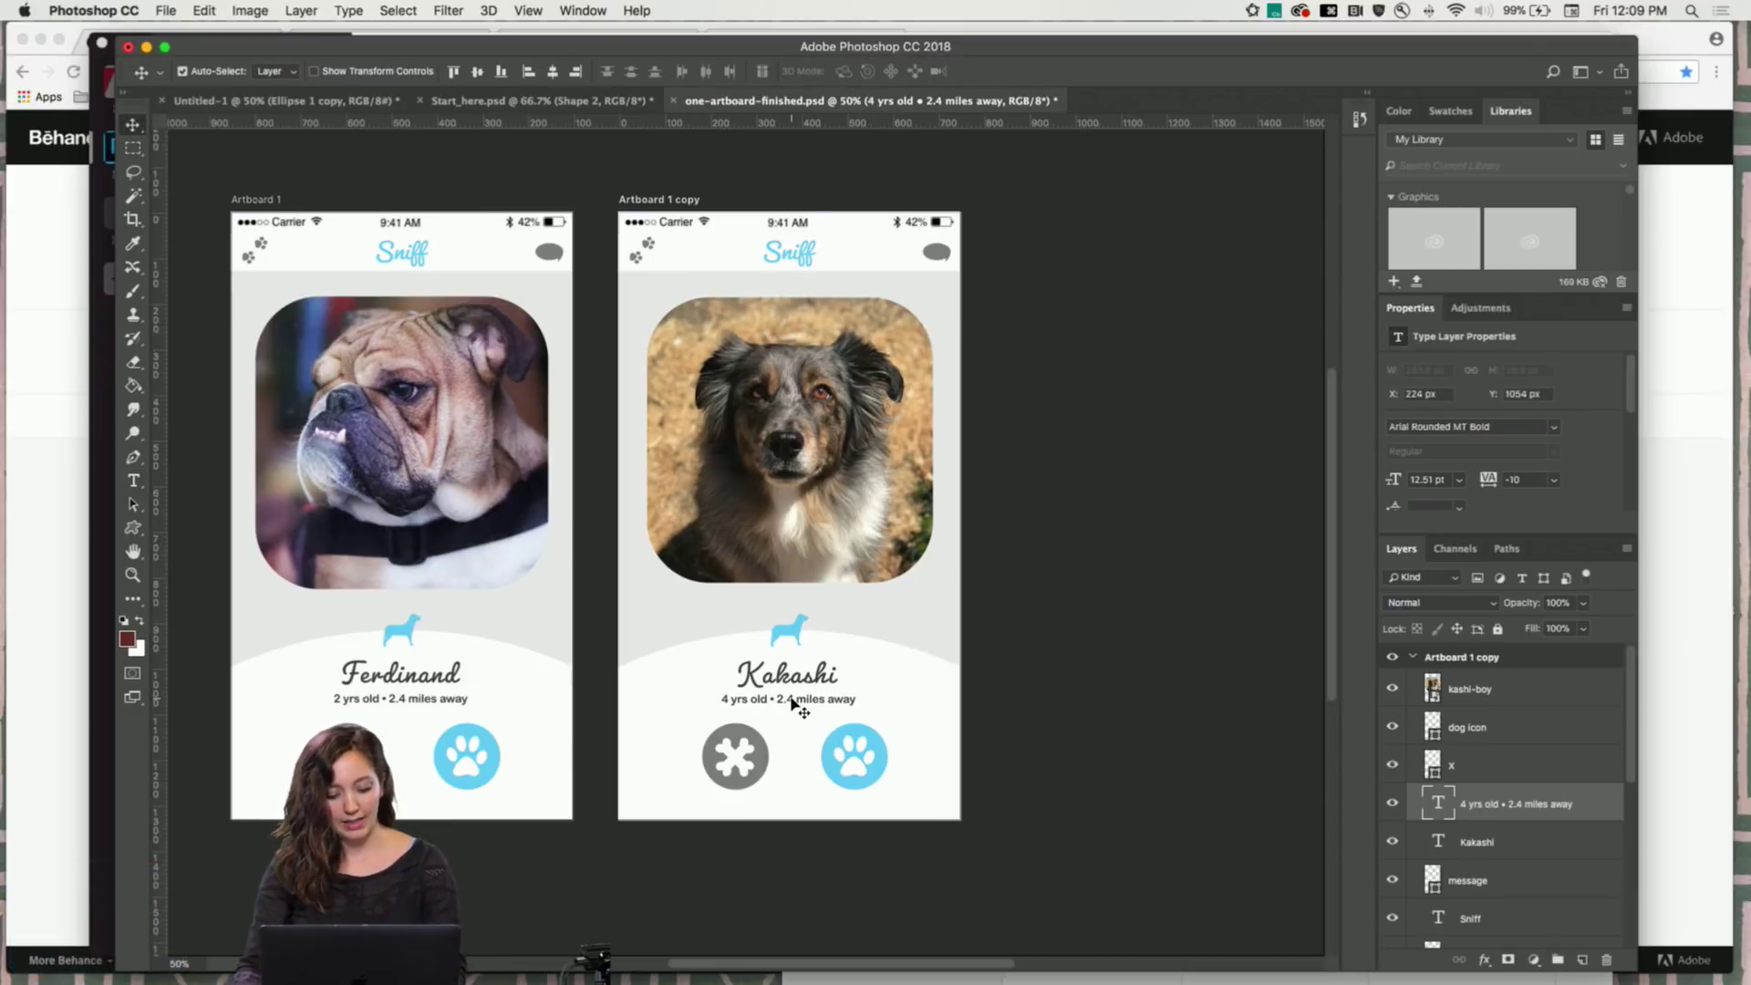
Change the distance in Kakashi's details line to 12.5 miles away
{"action": "key", "text": "t"}
{"action": "left_click", "coordinate": [790, 701]}
{"action": "key", "text": "BackSpace"}
{"action": "type", "text": "12"}
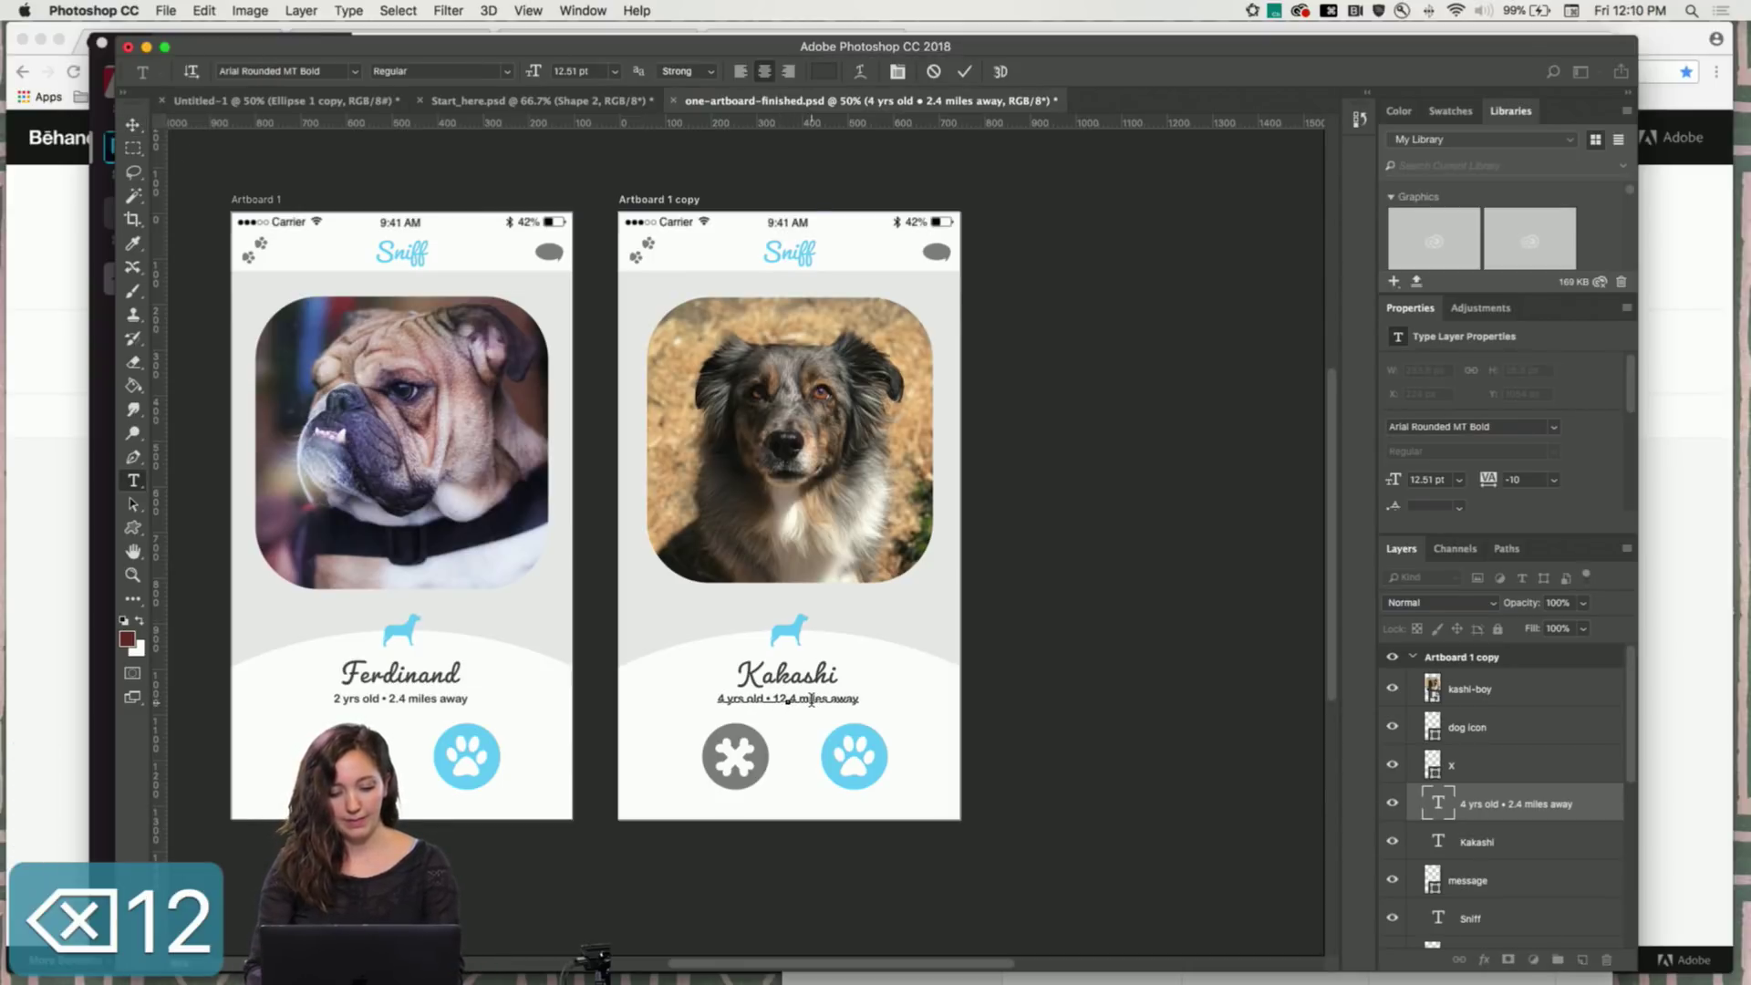
{"action": "key", "text": "BackSpace"}
{"action": "type", "text": "5"}
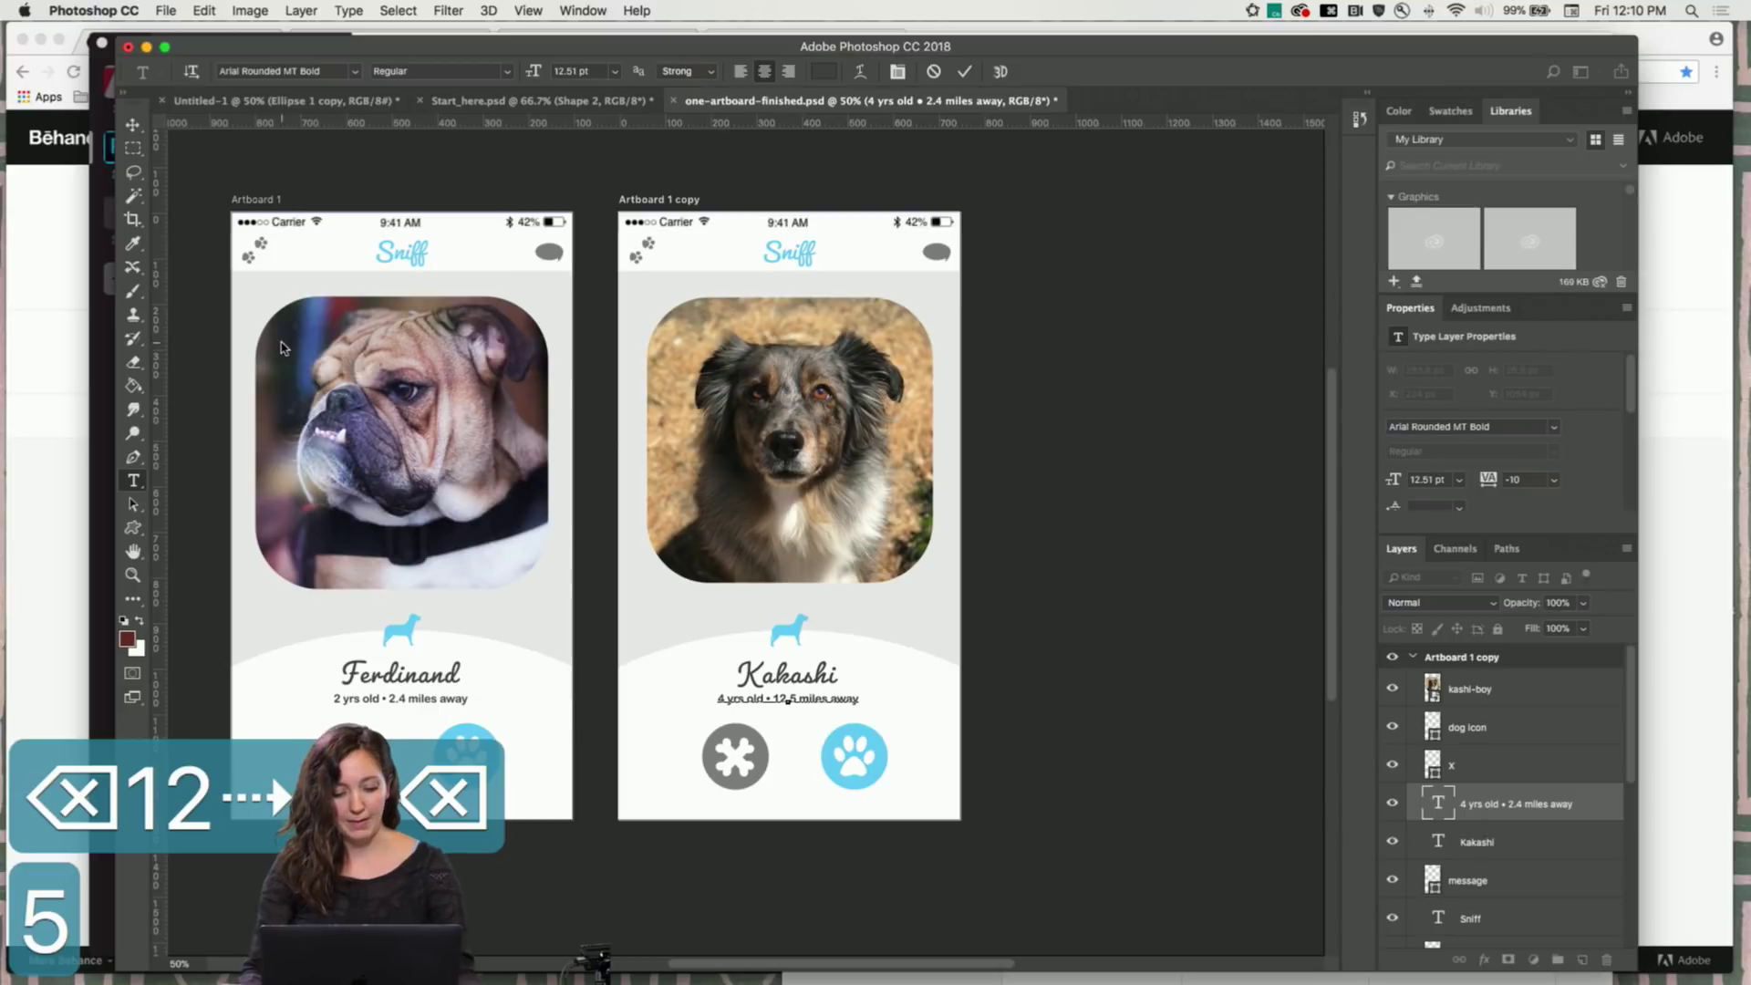
{"action": "left_click", "coordinate": [131, 127]}
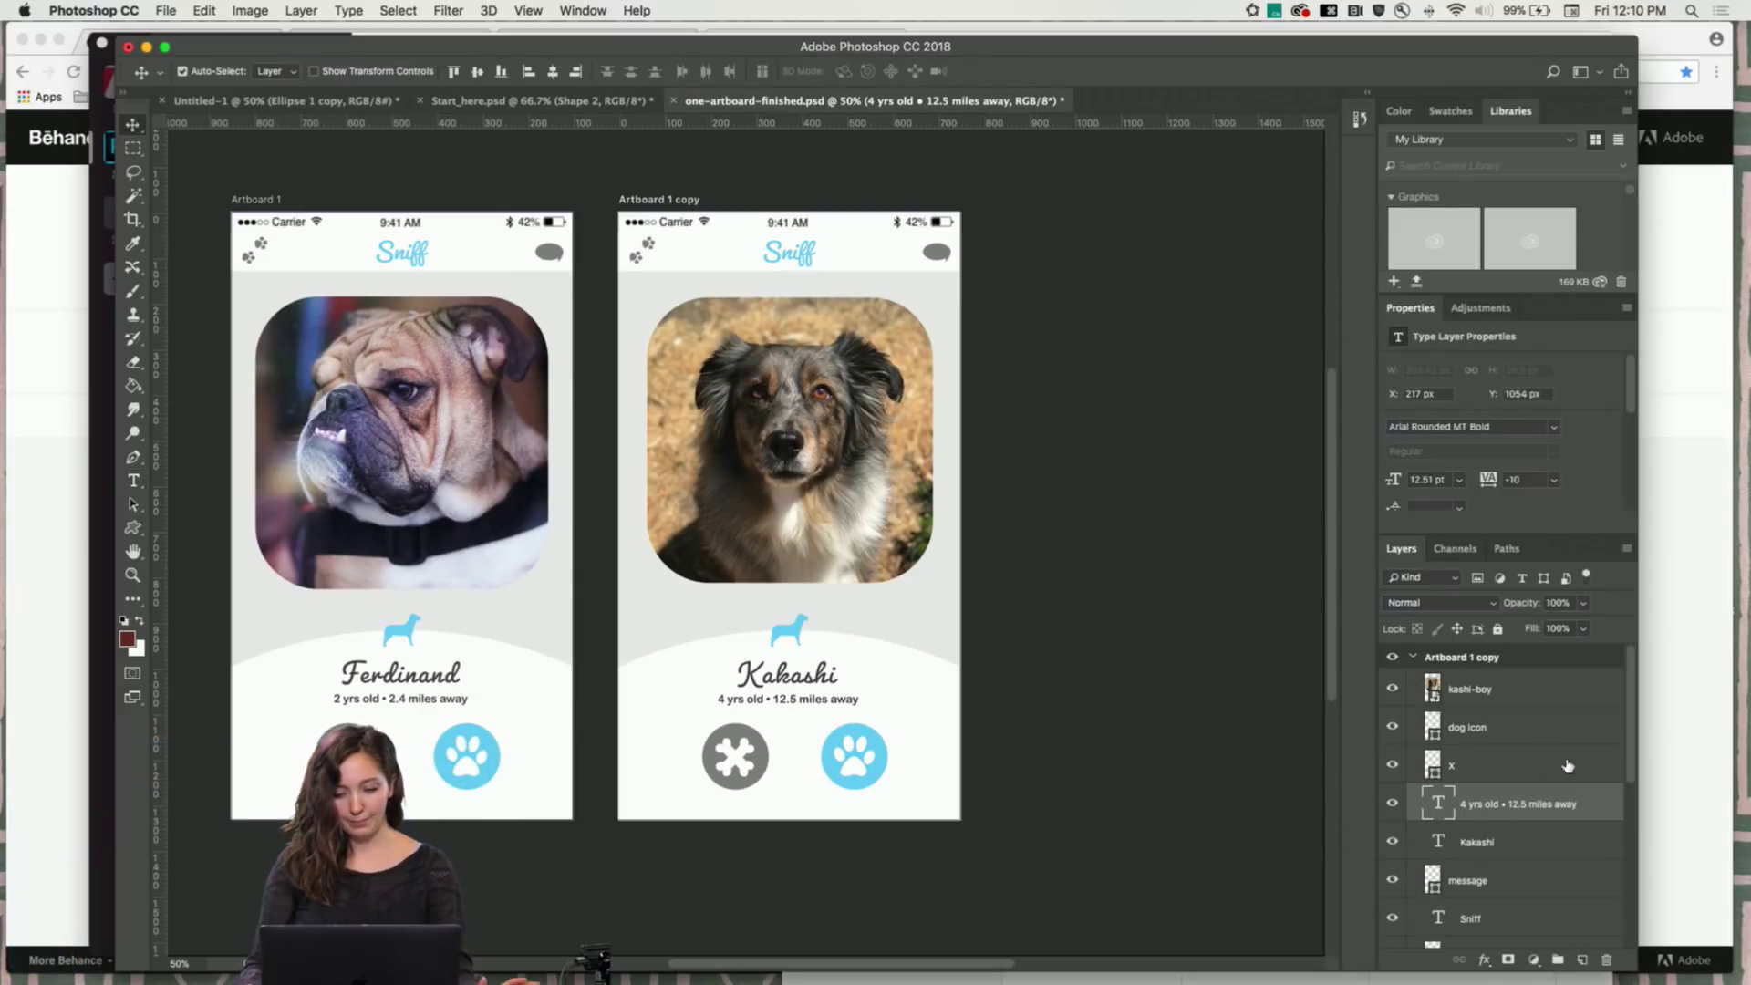
Duplicate the collapsed Kakashi artboard and delete the dog photo from the new copy
{"action": "left_click", "coordinate": [1412, 657]}
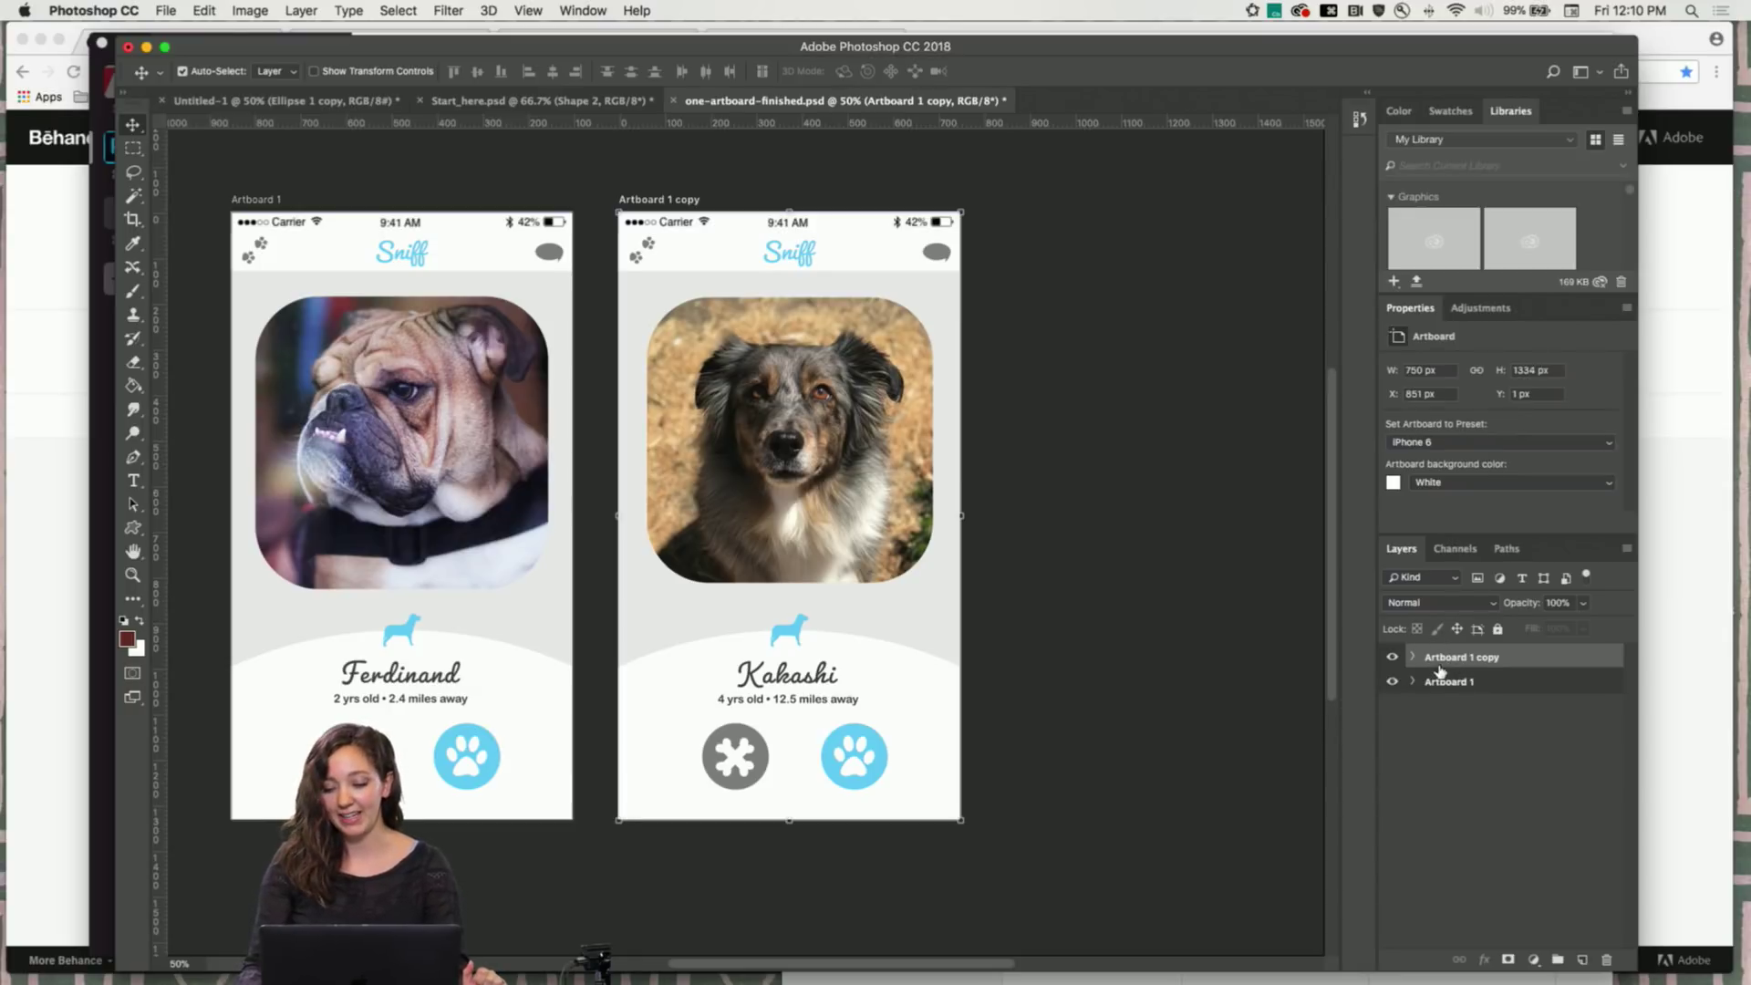
{"action": "left_click_drag", "start_coordinate": [1433, 665], "coordinate": [1582, 960]}
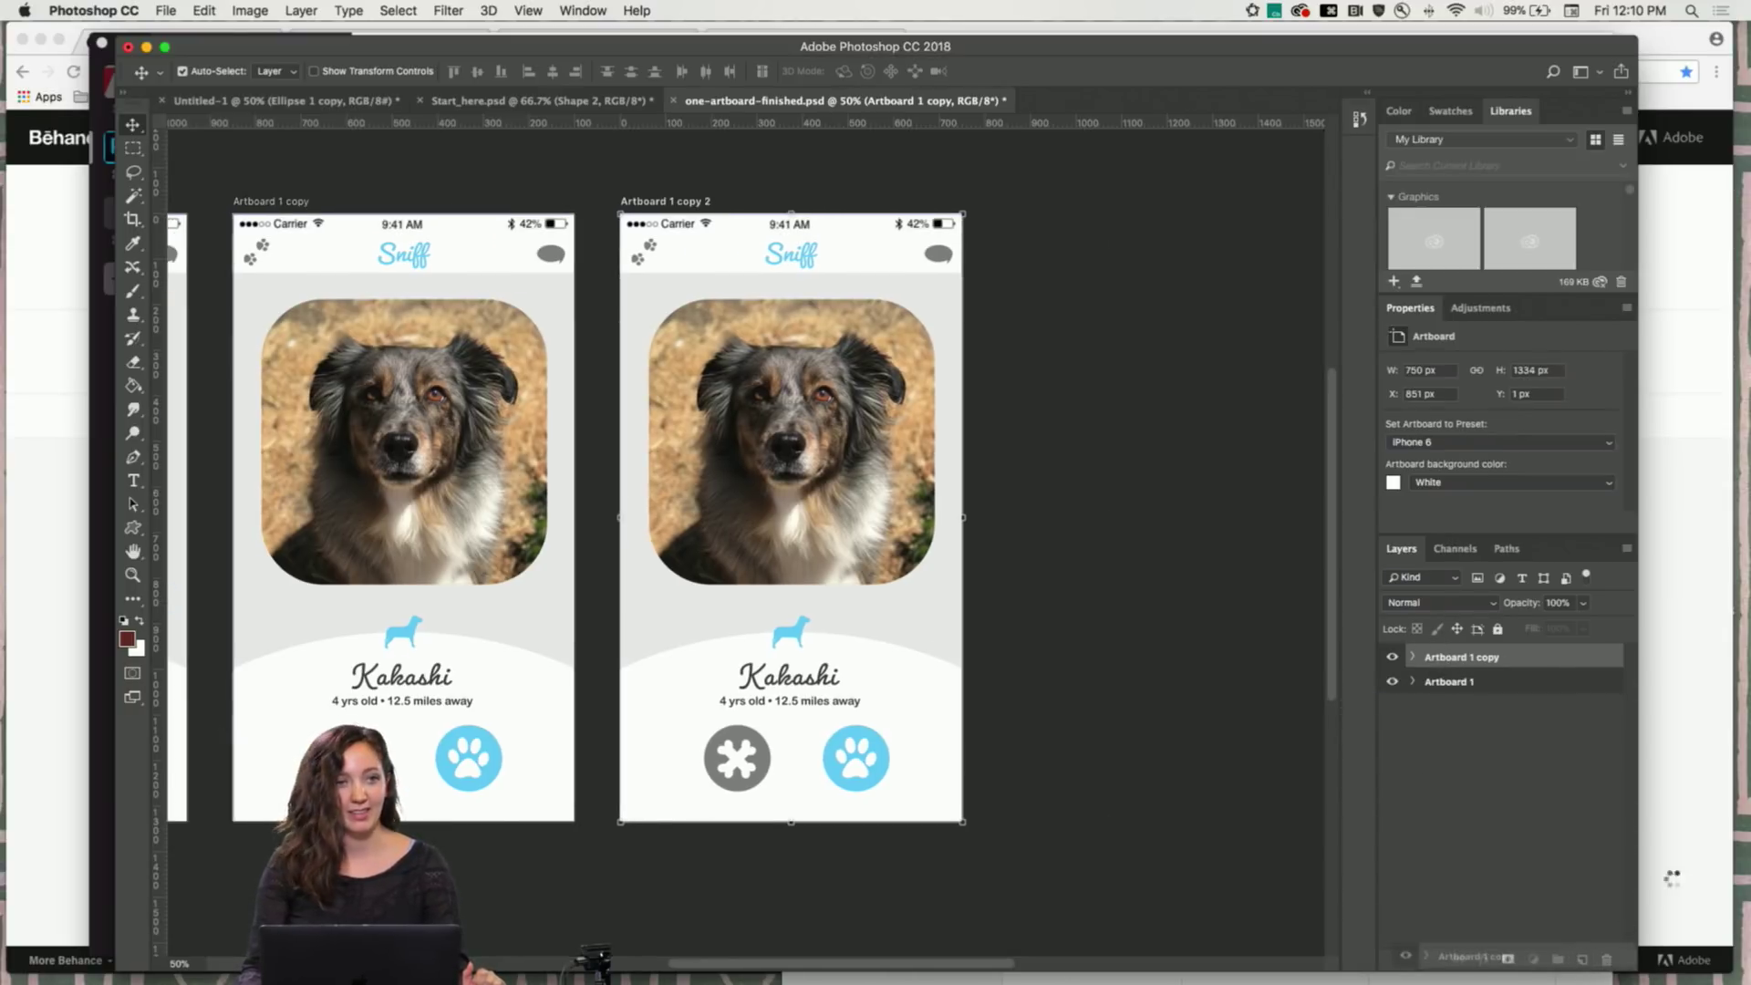
{"action": "key", "text": "super+equal"}
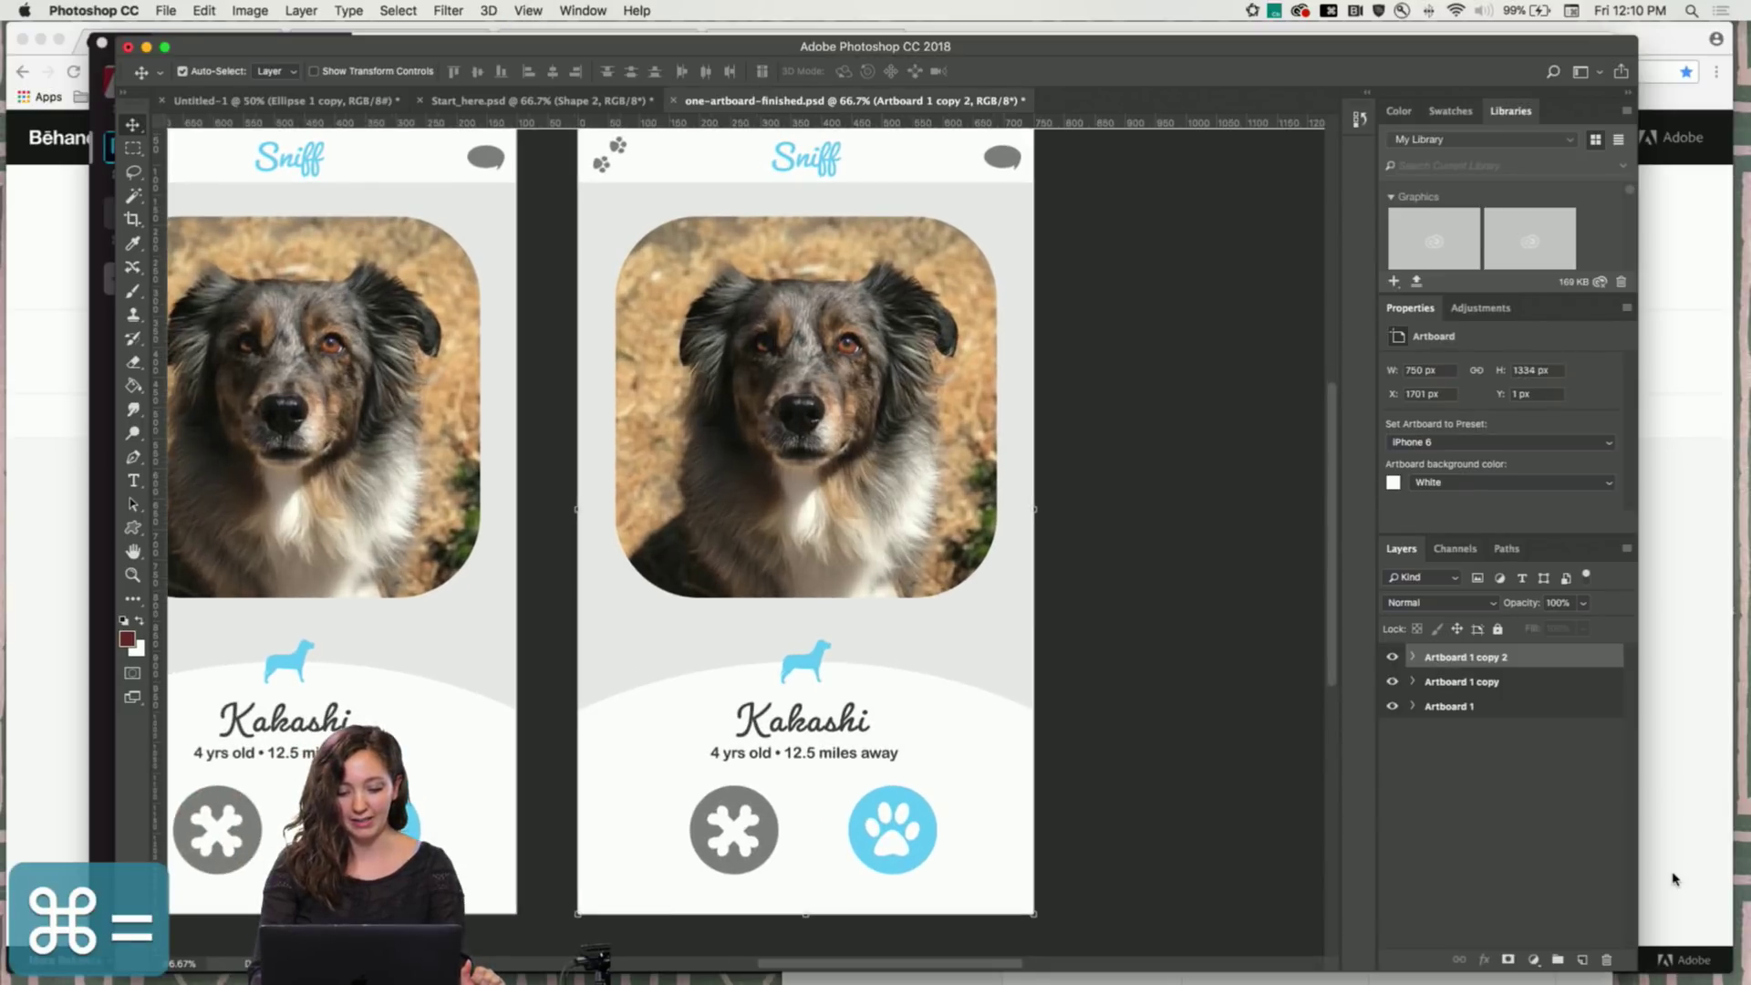
{"action": "left_click", "coordinate": [922, 485]}
{"action": "key", "text": "BackSpace"}
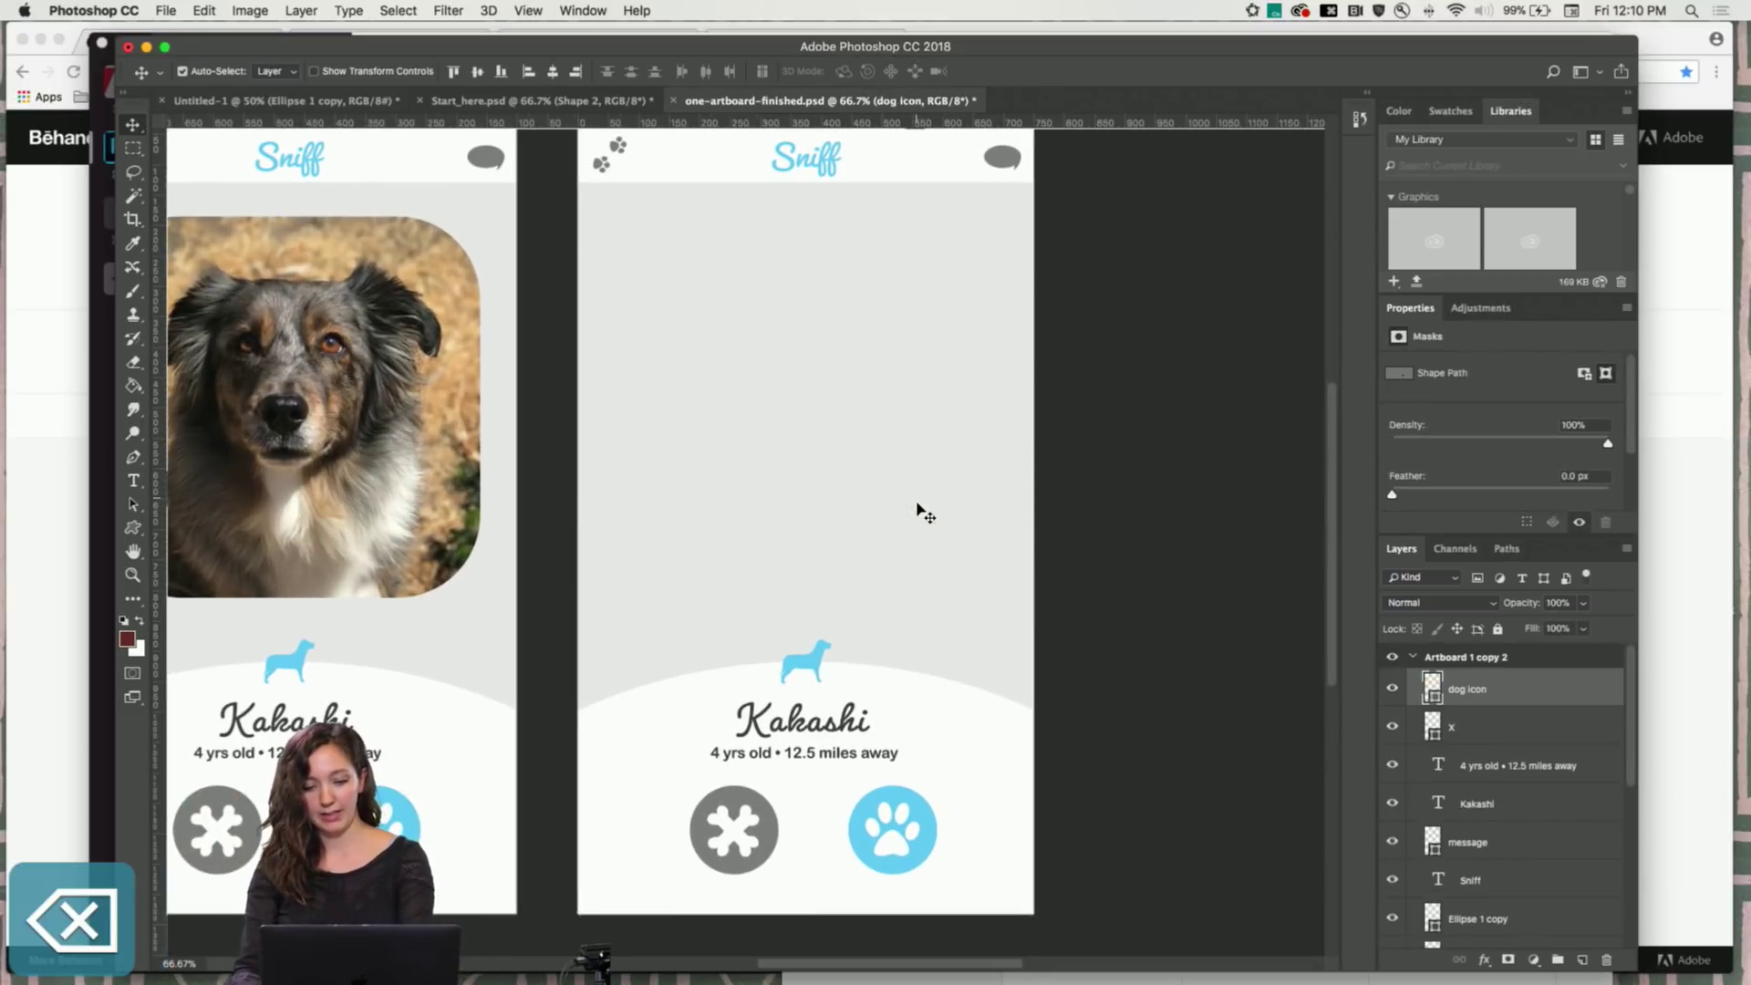
Place sassy-boy.png on the third artboard, scale it to about 40% and position it between the header and the dog icon
{"action": "left_click", "coordinate": [493, 949]}
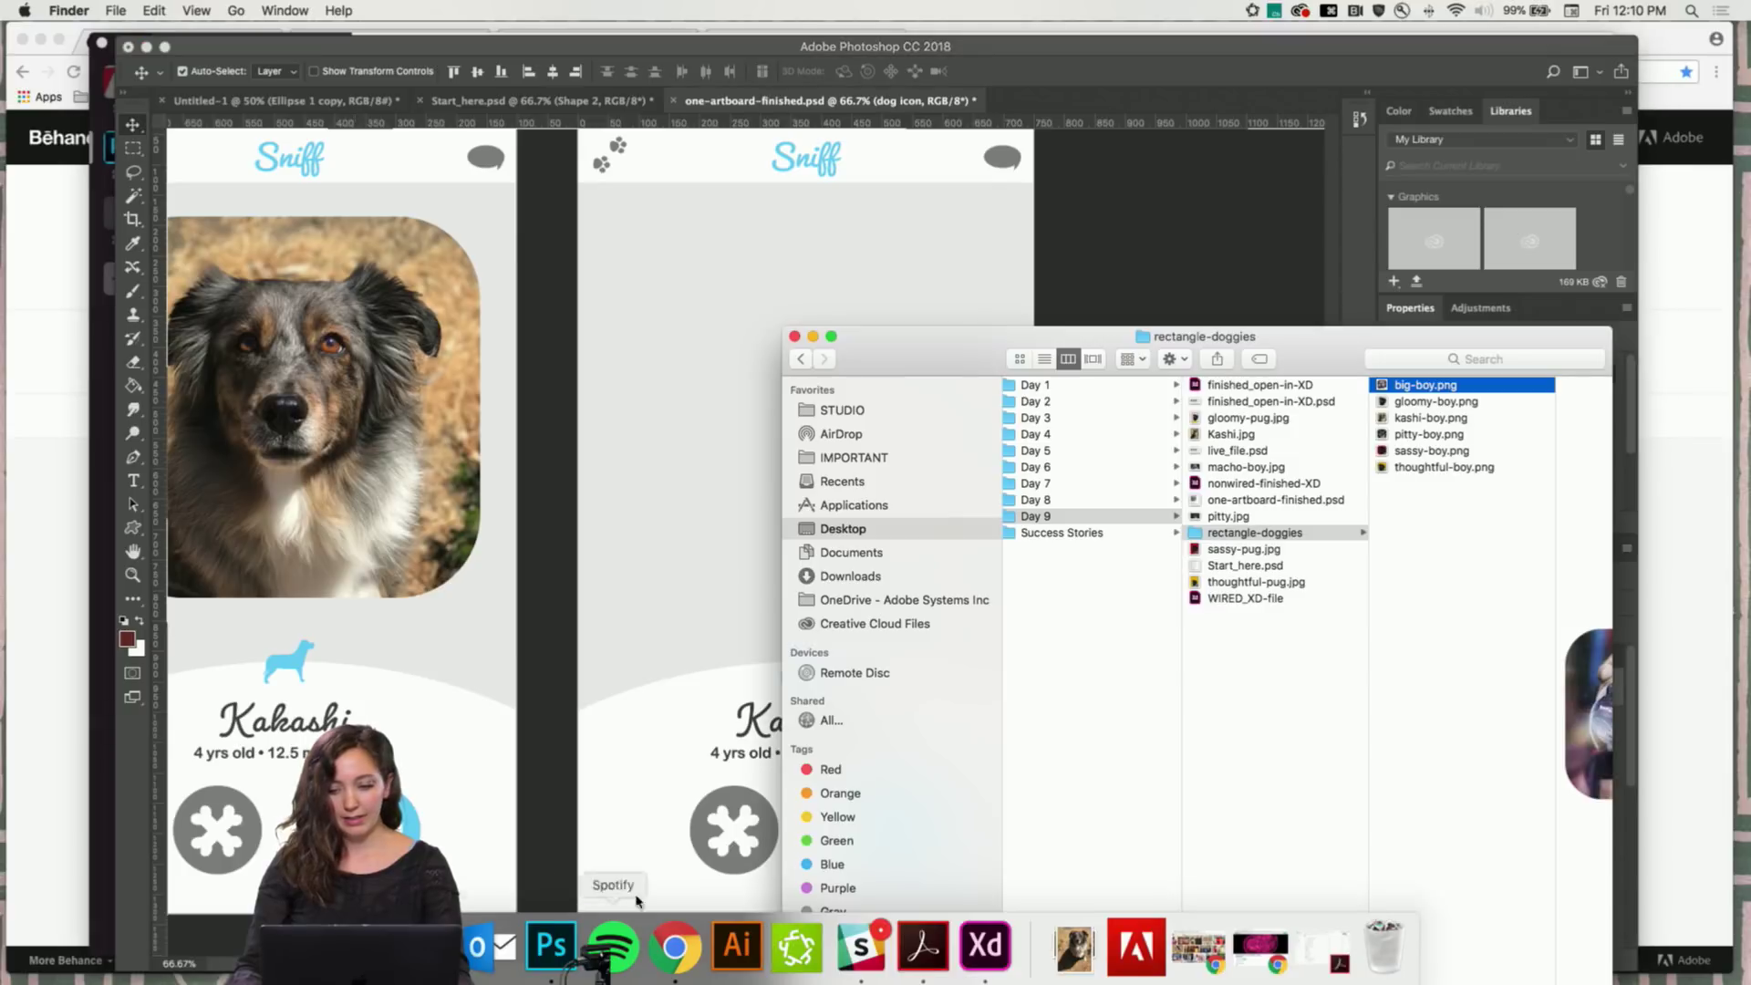
{"action": "left_click_drag", "start_coordinate": [1439, 456], "coordinate": [743, 443]}
{"action": "left_click_drag", "start_coordinate": [810, 565], "coordinate": [816, 456]}
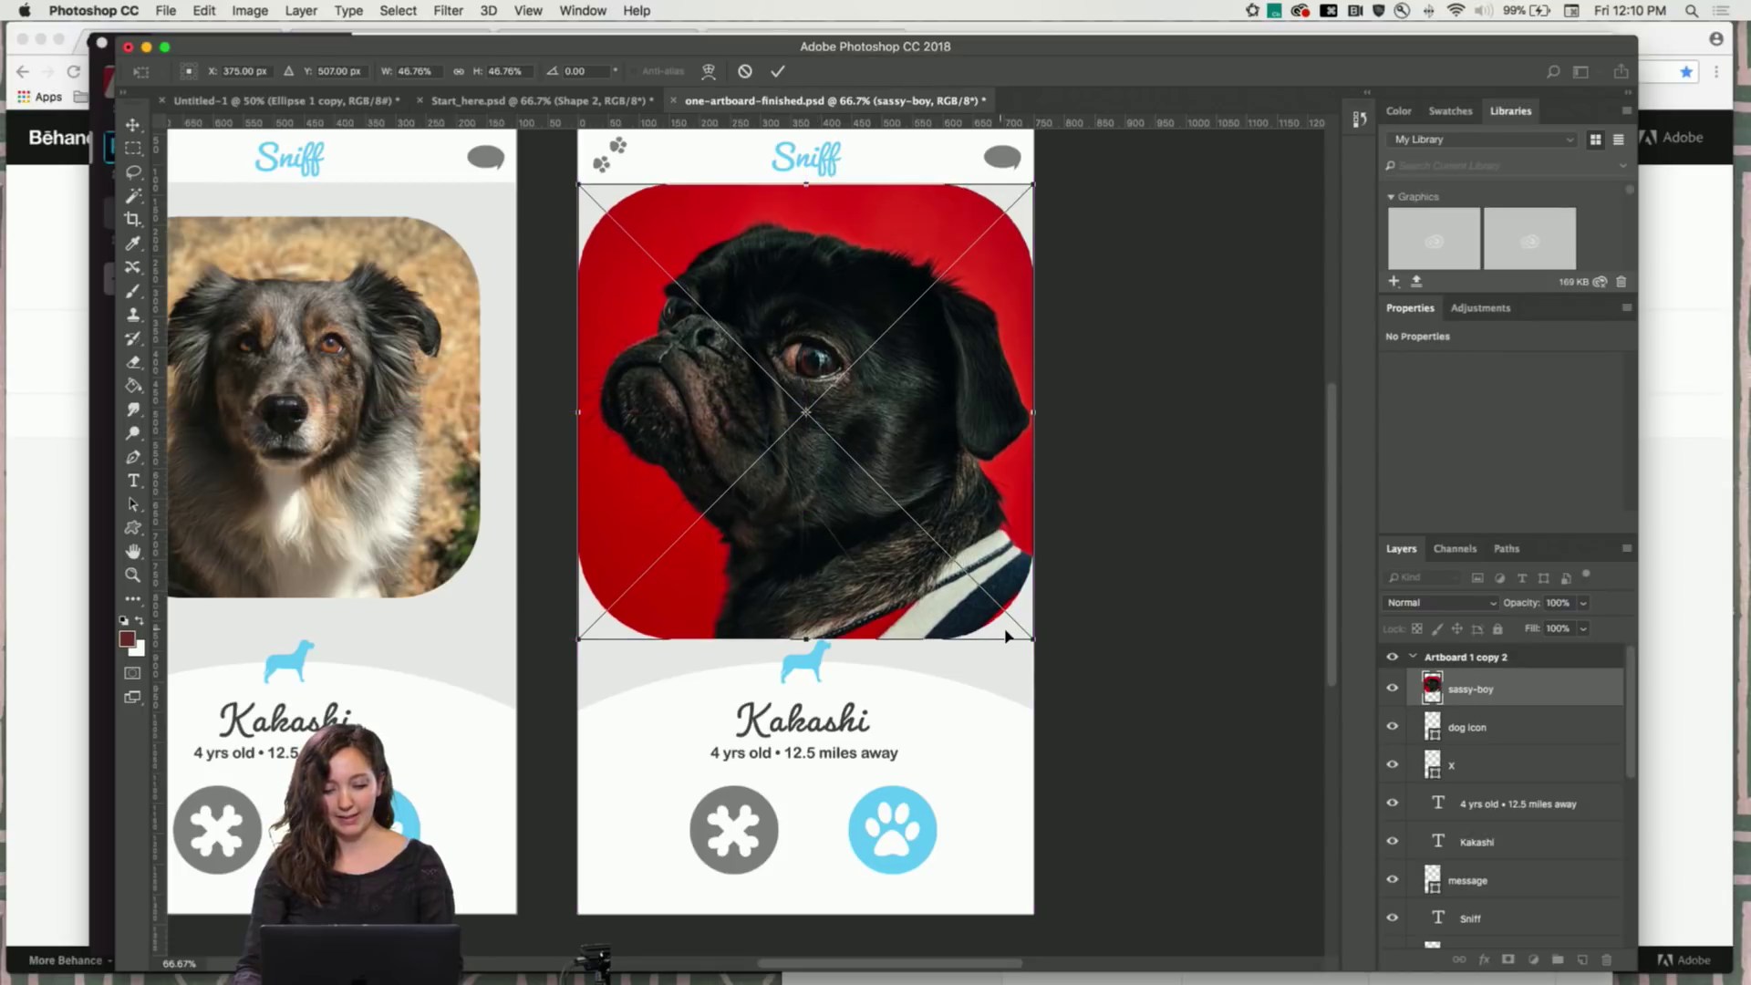
{"action": "left_click_drag", "start_coordinate": [1033, 640], "coordinate": [986, 624]}
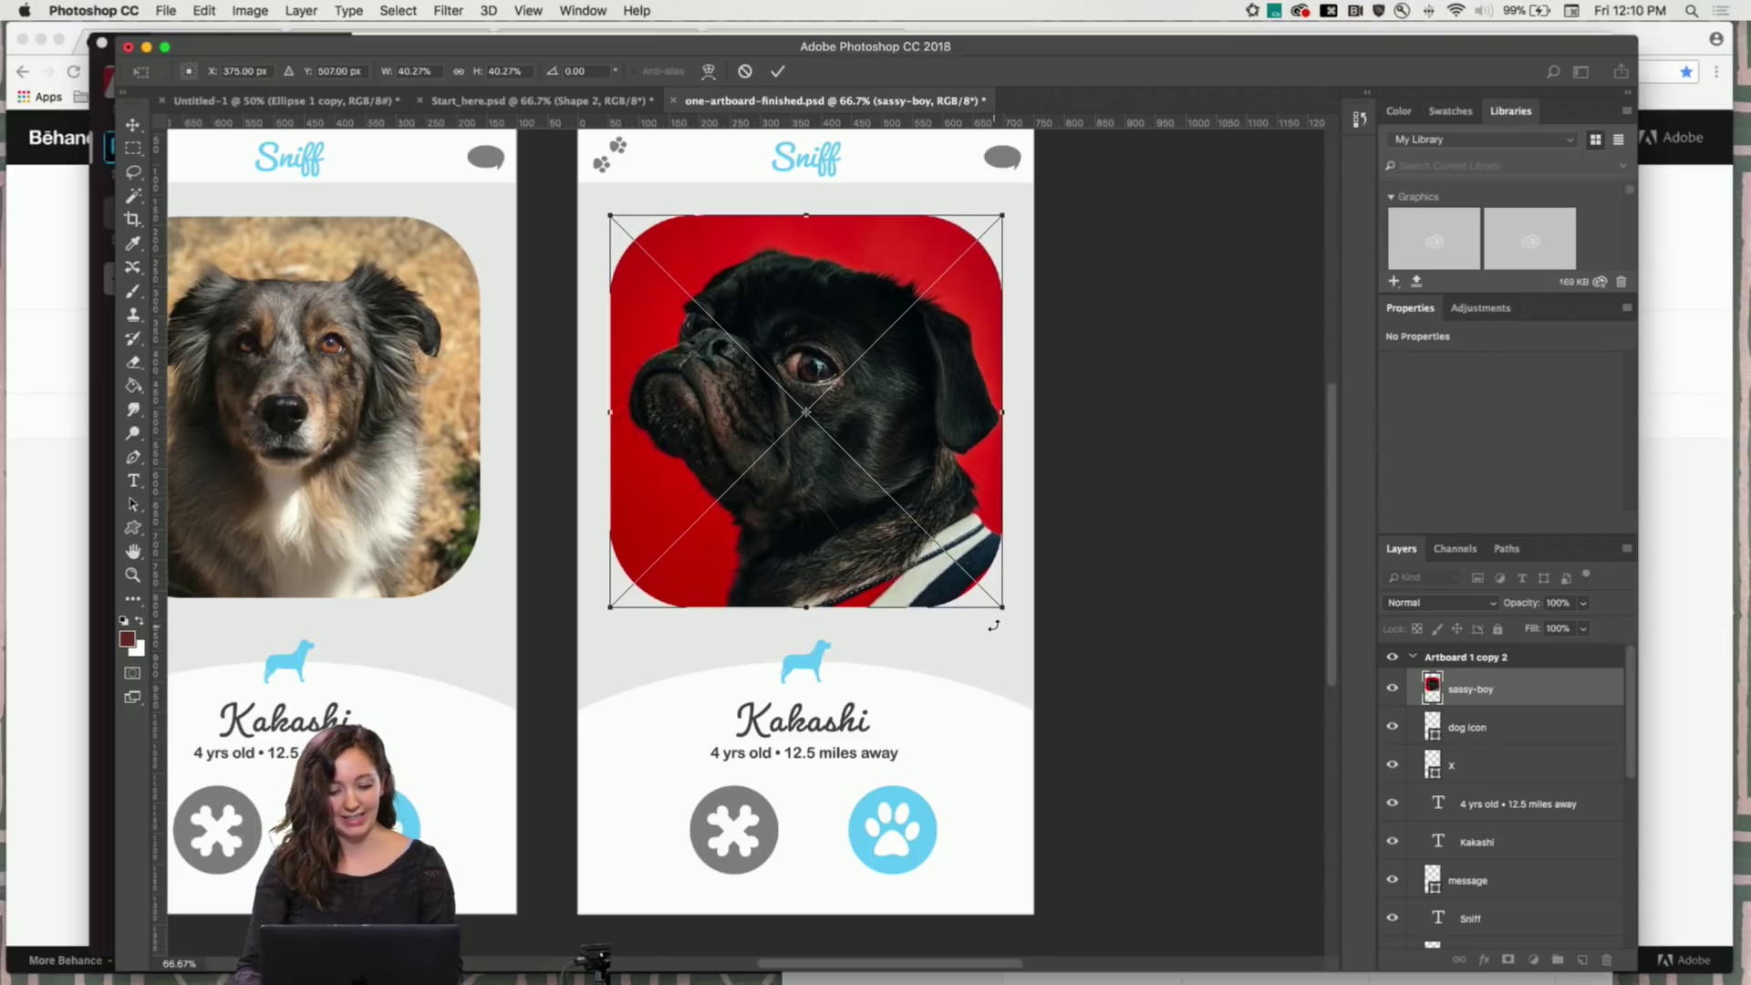
{"action": "key", "text": "Return"}
Change the pet name on the third artboard to Paolo
{"action": "scroll", "coordinate": [802, 754], "scroll_direction": "down", "scroll_amount": 2}
{"action": "scroll", "coordinate": [802, 754], "scroll_direction": "left", "scroll_amount": 3}
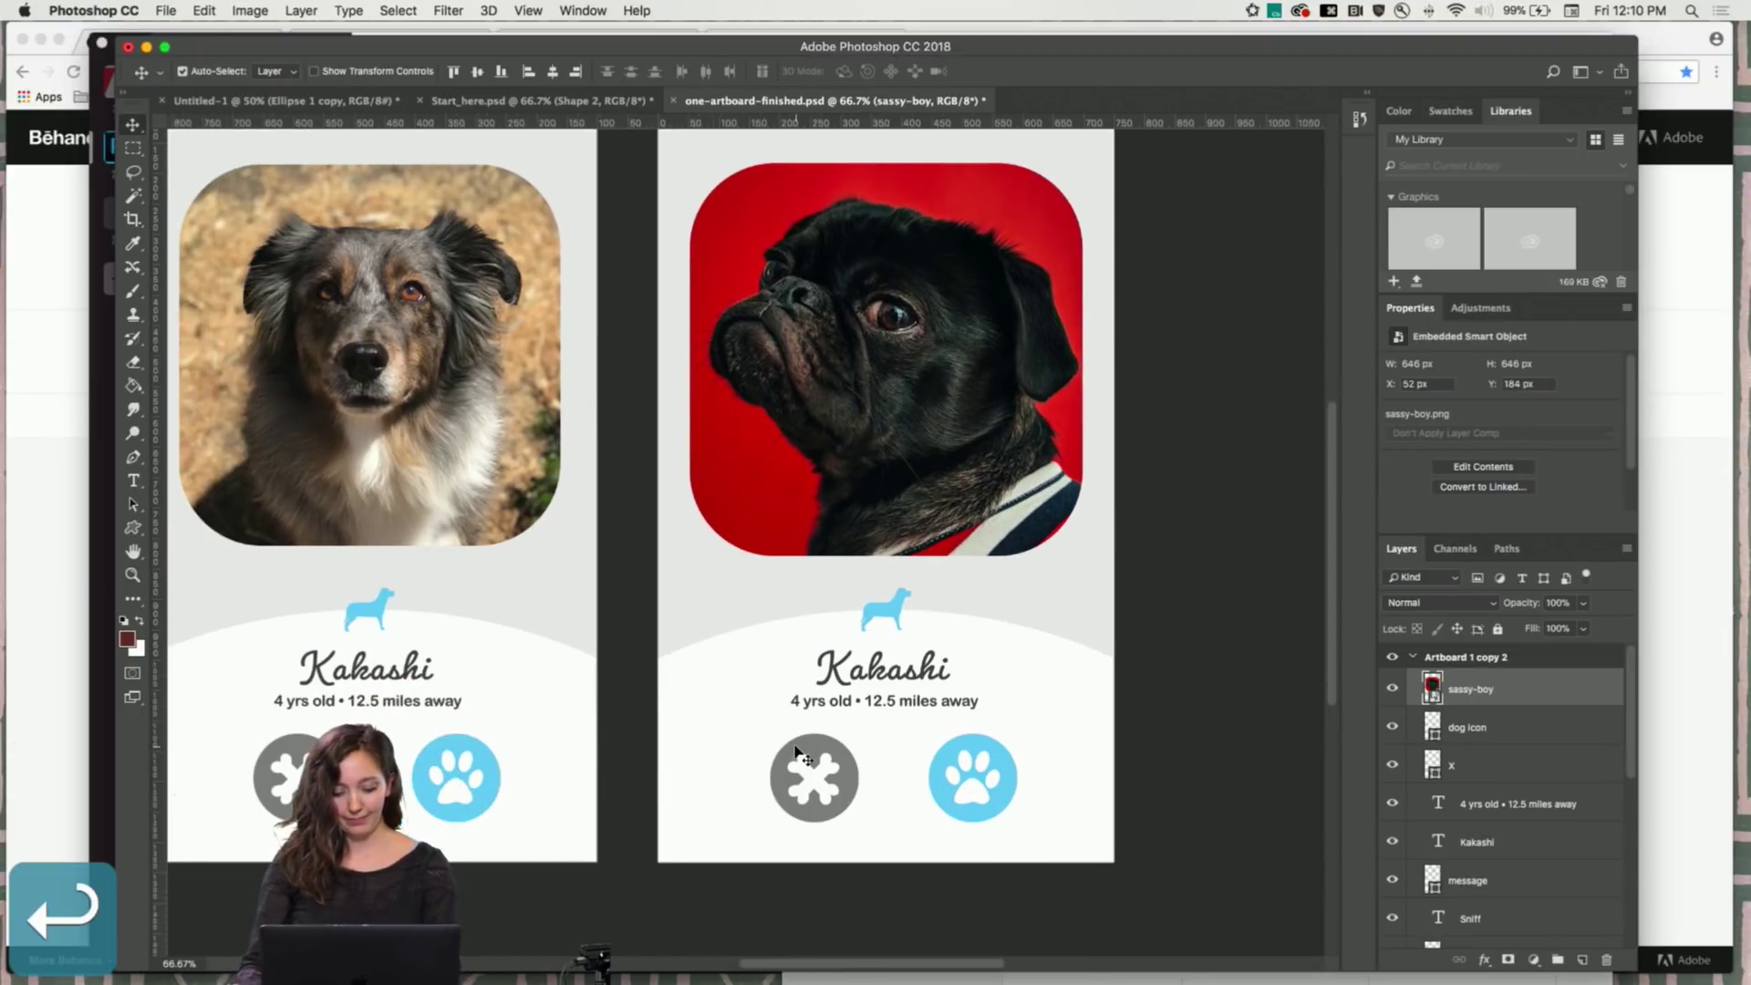
{"action": "key", "text": "t"}
{"action": "left_click", "coordinate": [862, 677]}
{"action": "key", "text": "ctrl+a"}
{"action": "type", "text": "P"}
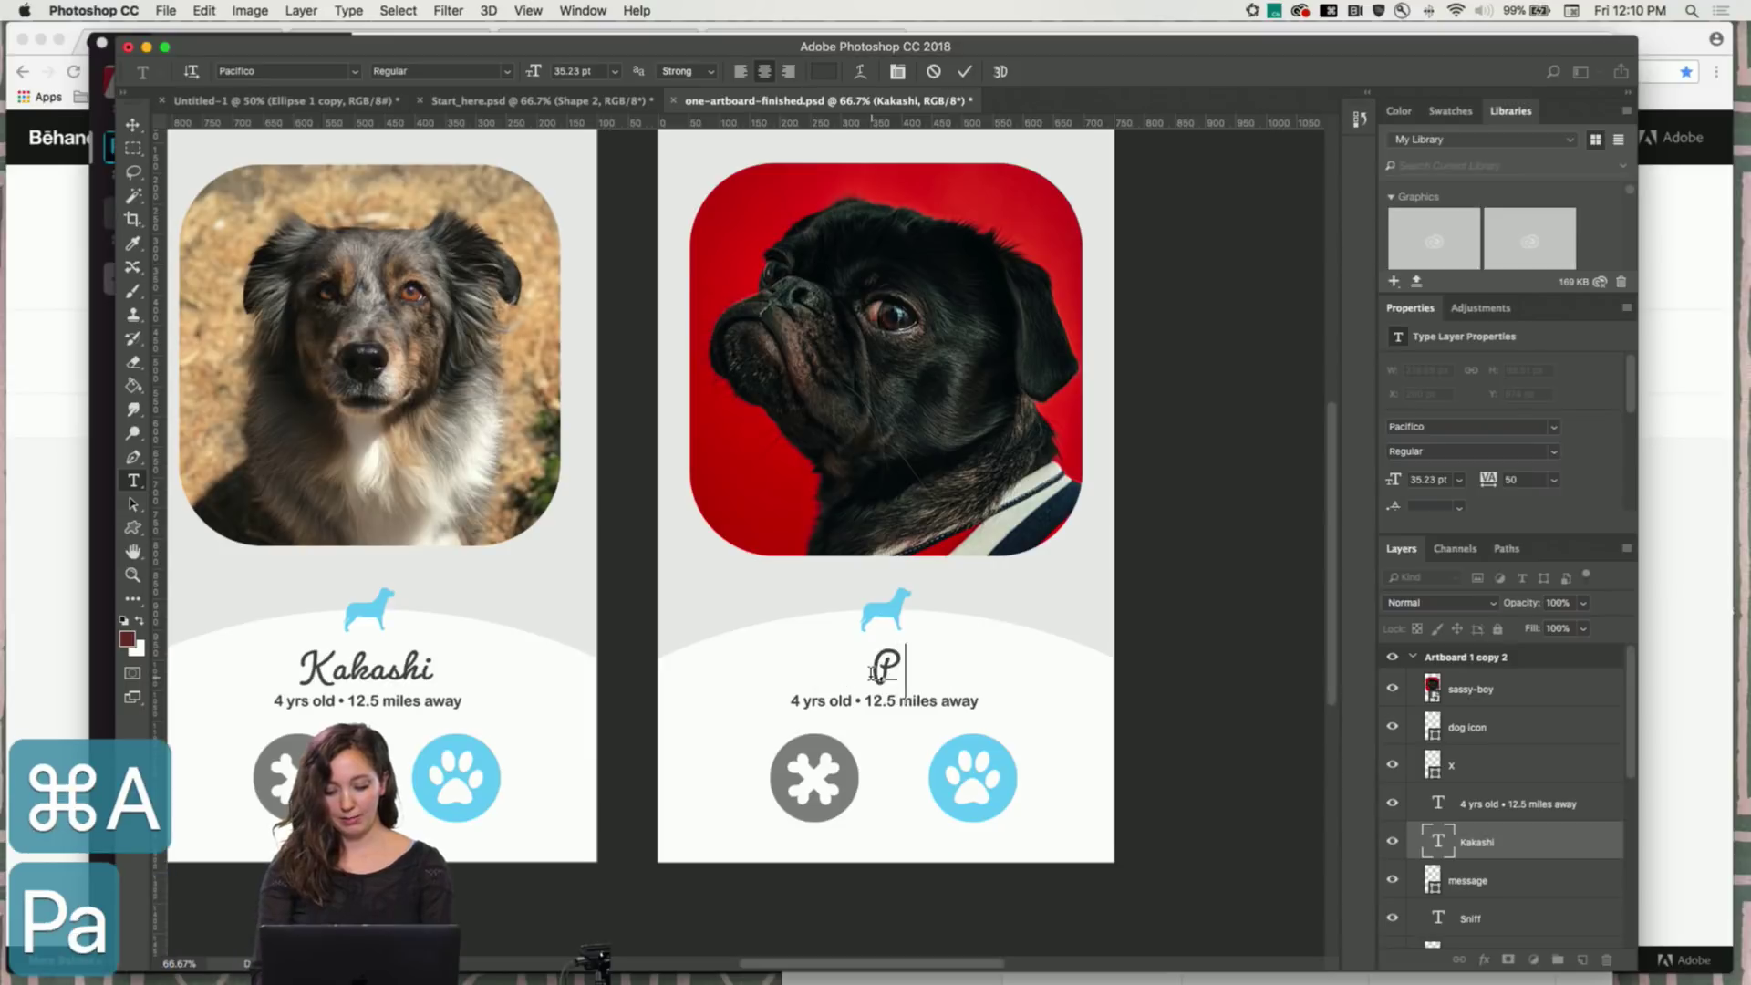
{"action": "type", "text": "aolo"}
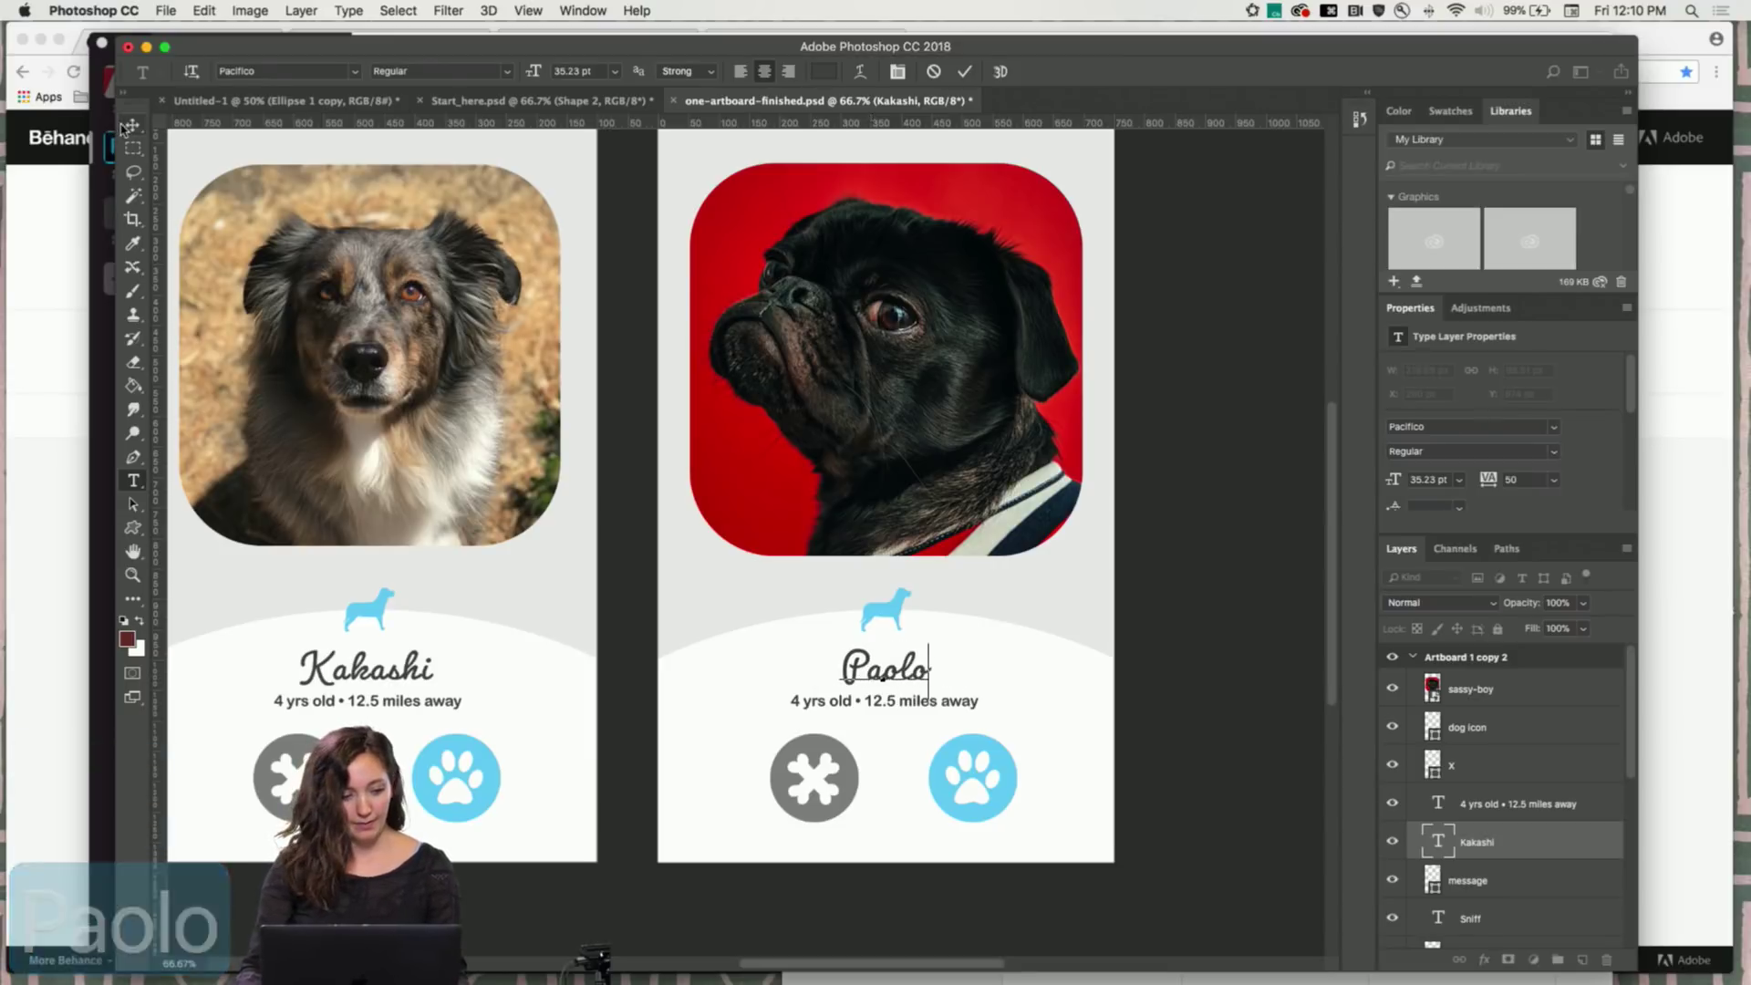
{"action": "key", "text": "ctrl+Return"}
{"action": "key", "text": "v"}
Change the age in the details line below Paolo to 7 yrs old
{"action": "left_click", "coordinate": [801, 705]}
{"action": "key", "text": "t"}
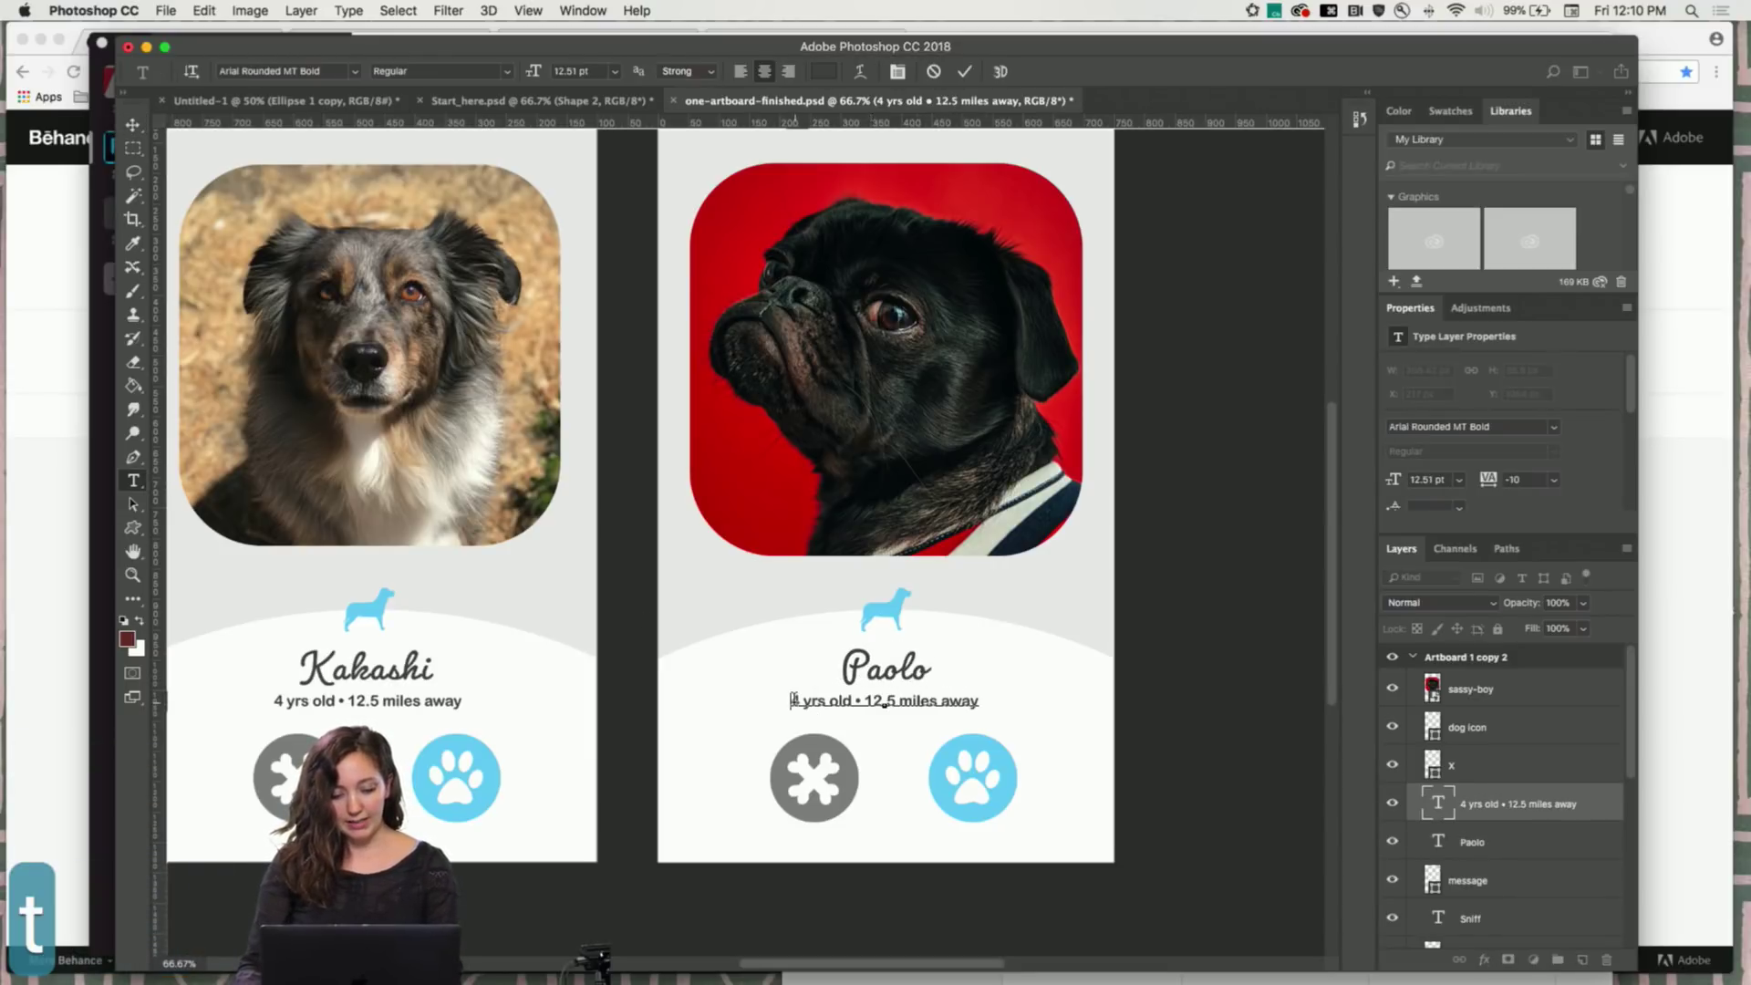
{"action": "left_click", "coordinate": [792, 700]}
{"action": "key", "text": "Right"}
{"action": "key", "text": "BackSpace"}
{"action": "type", "text": "7"}
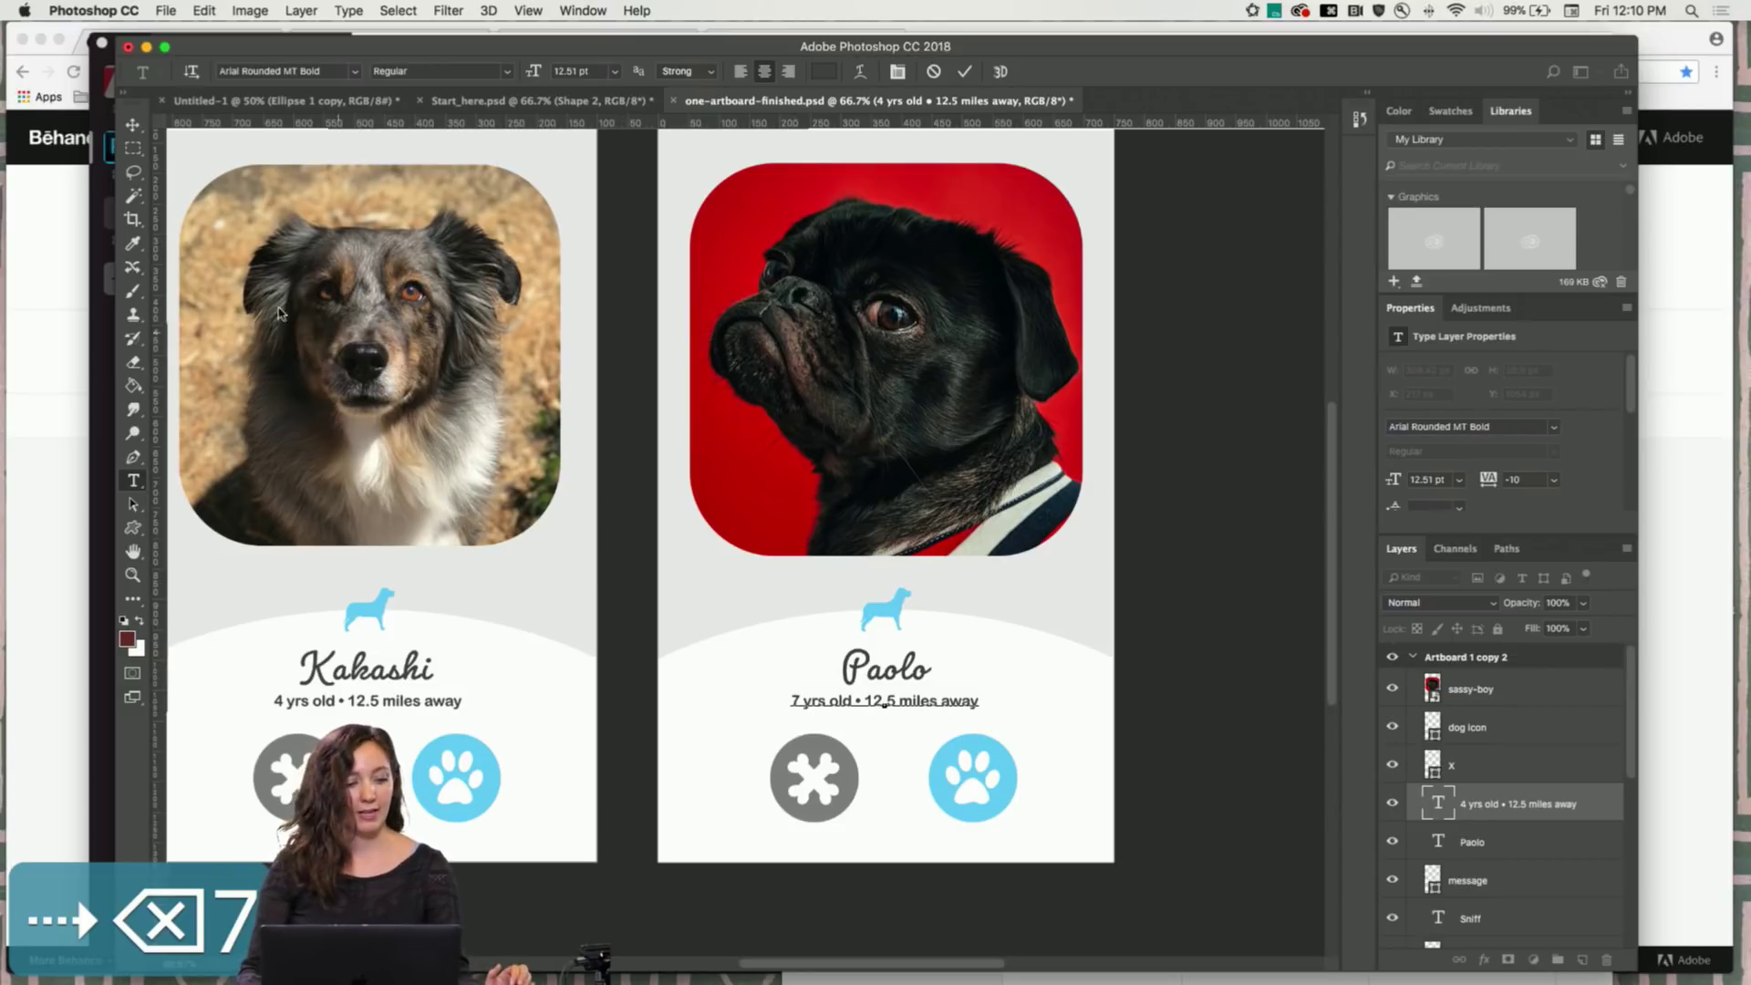
{"action": "key", "text": "ctrl+Return"}
Change the distance in Paolo's details line to "1 mile away"
{"action": "key", "text": "t"}
{"action": "left_click", "coordinate": [879, 700]}
{"action": "key", "text": "BackSpace"}
{"action": "key", "text": "BackSpace"}
{"action": "type", "text": "1"}
{"action": "key", "text": "Right"}
{"action": "key", "text": "Right"}
{"action": "key", "text": "BackSpace"}
{"action": "key", "text": "BackSpace"}
{"action": "key", "text": "alt+Right"}
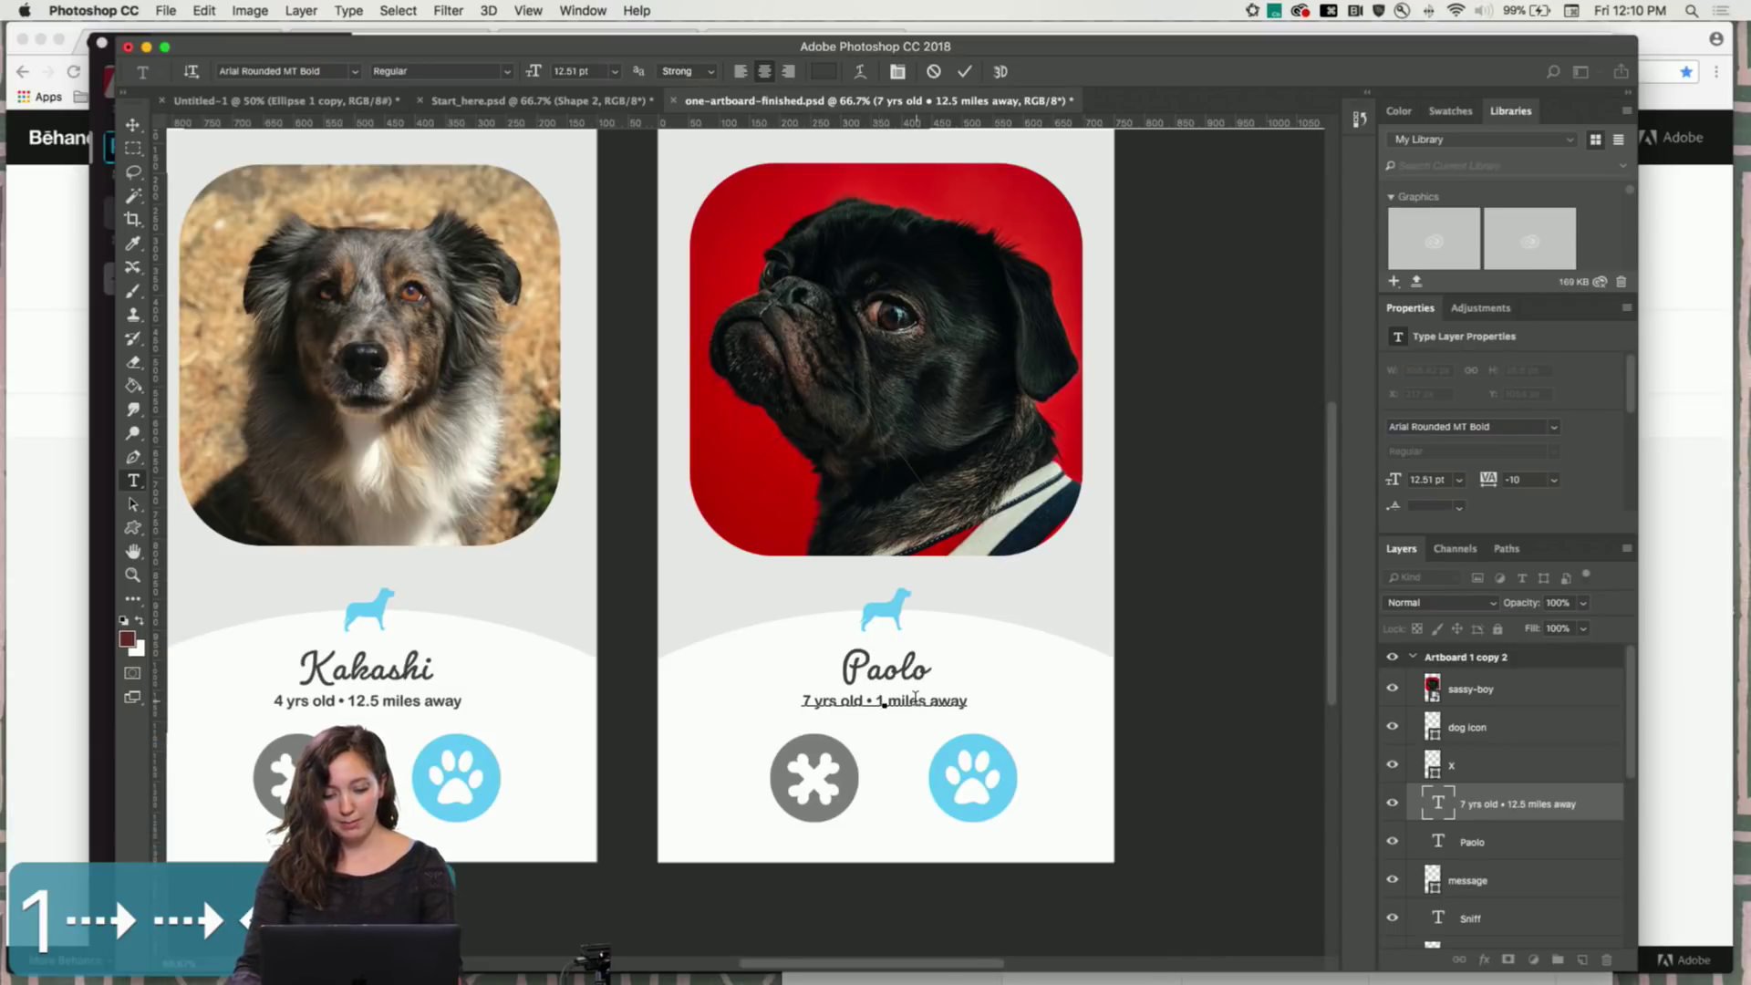
{"action": "key", "text": "BackSpace"}
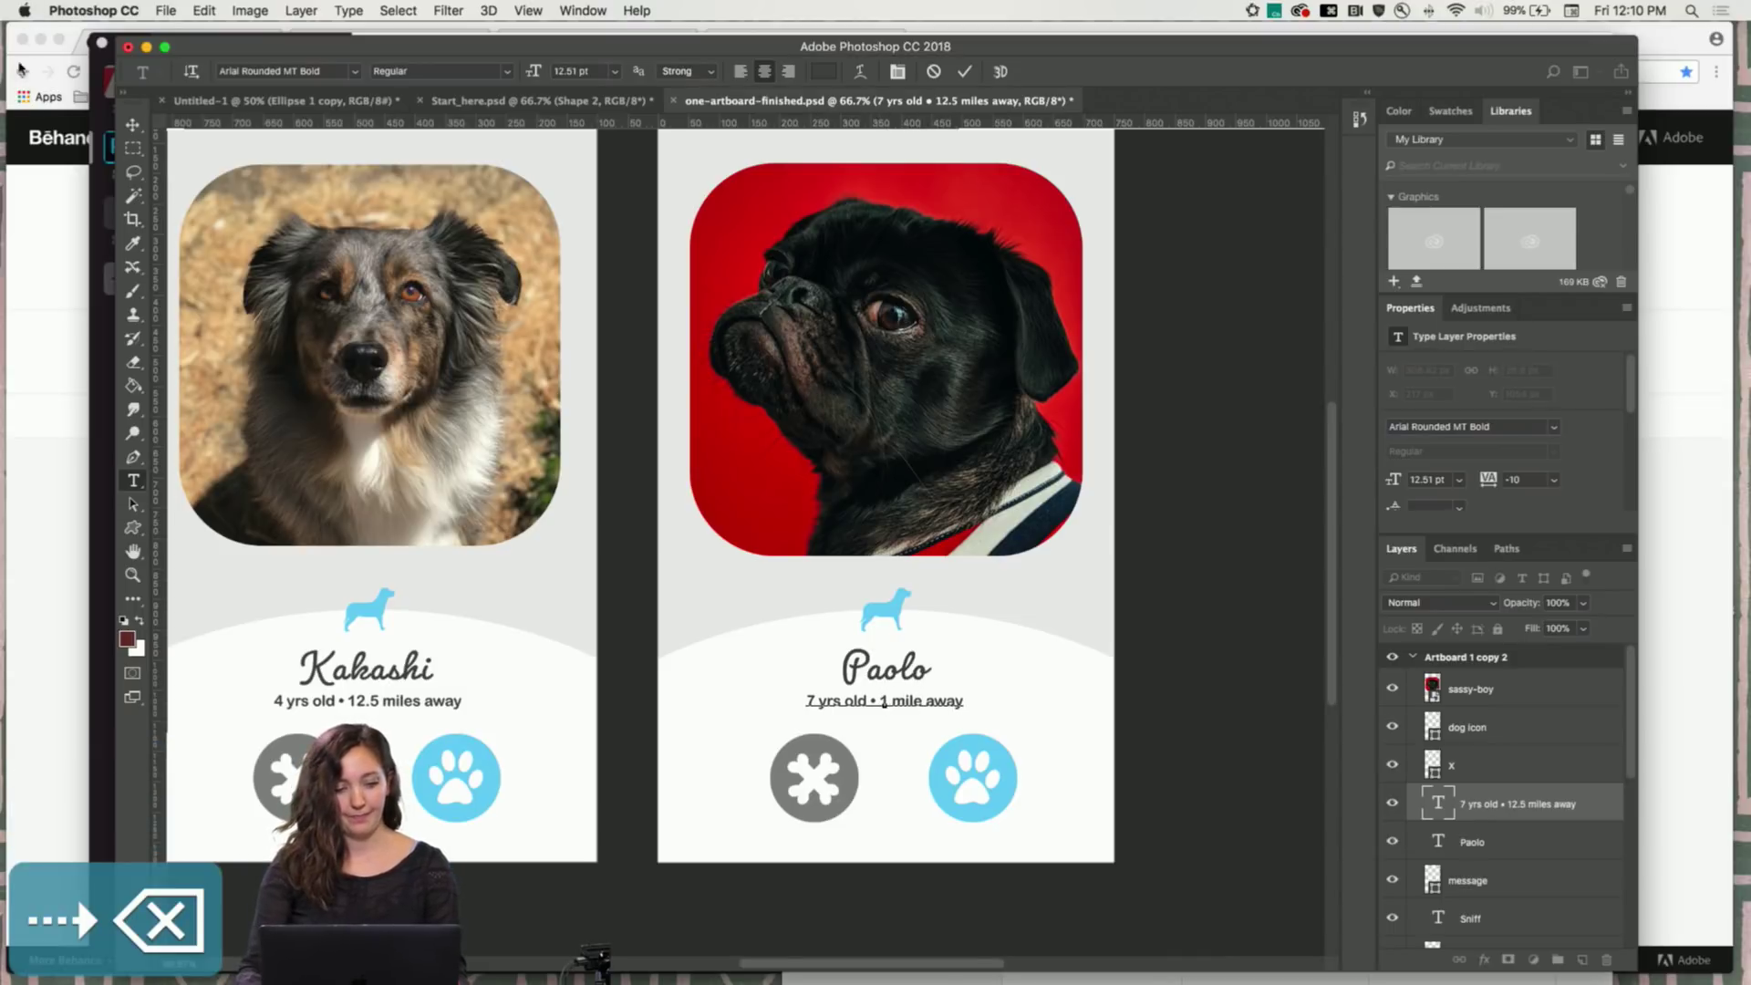
{"action": "left_click", "coordinate": [131, 130]}
Compare the three profile artboards side by side and save the document
{"action": "key", "text": "super+minus"}
{"action": "key", "text": "super+minus"}
{"action": "key", "text": "super+minus"}
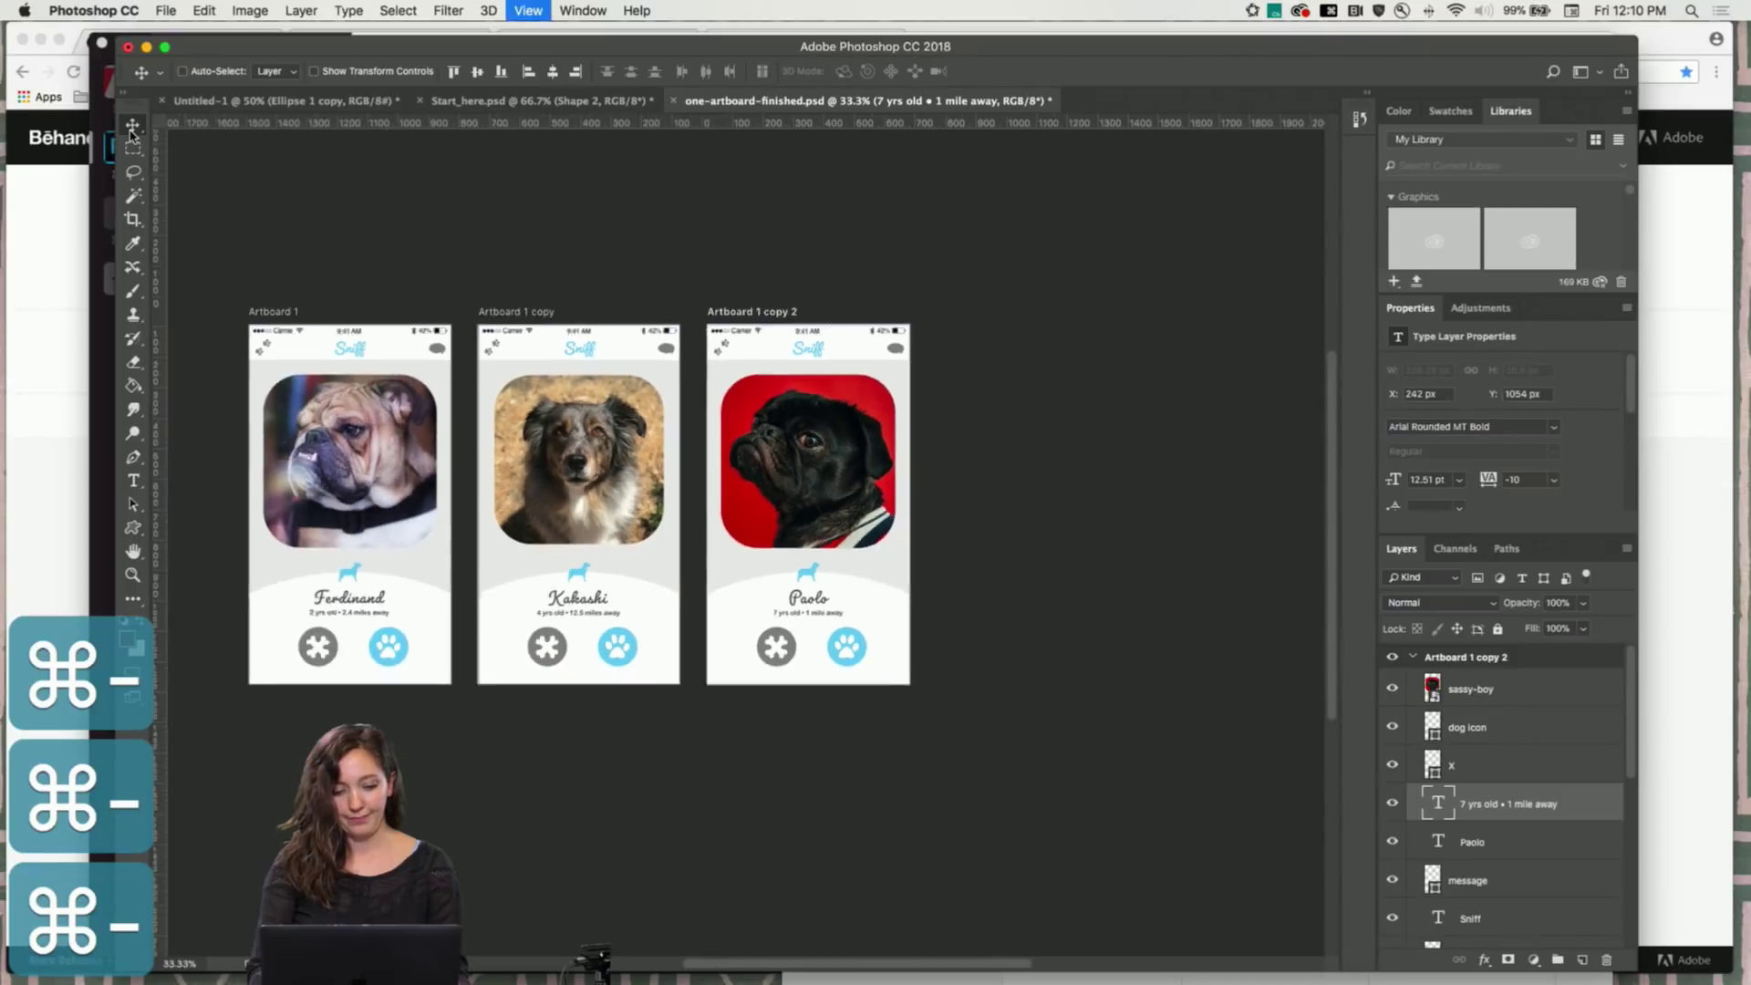
{"action": "key", "text": "super+equal"}
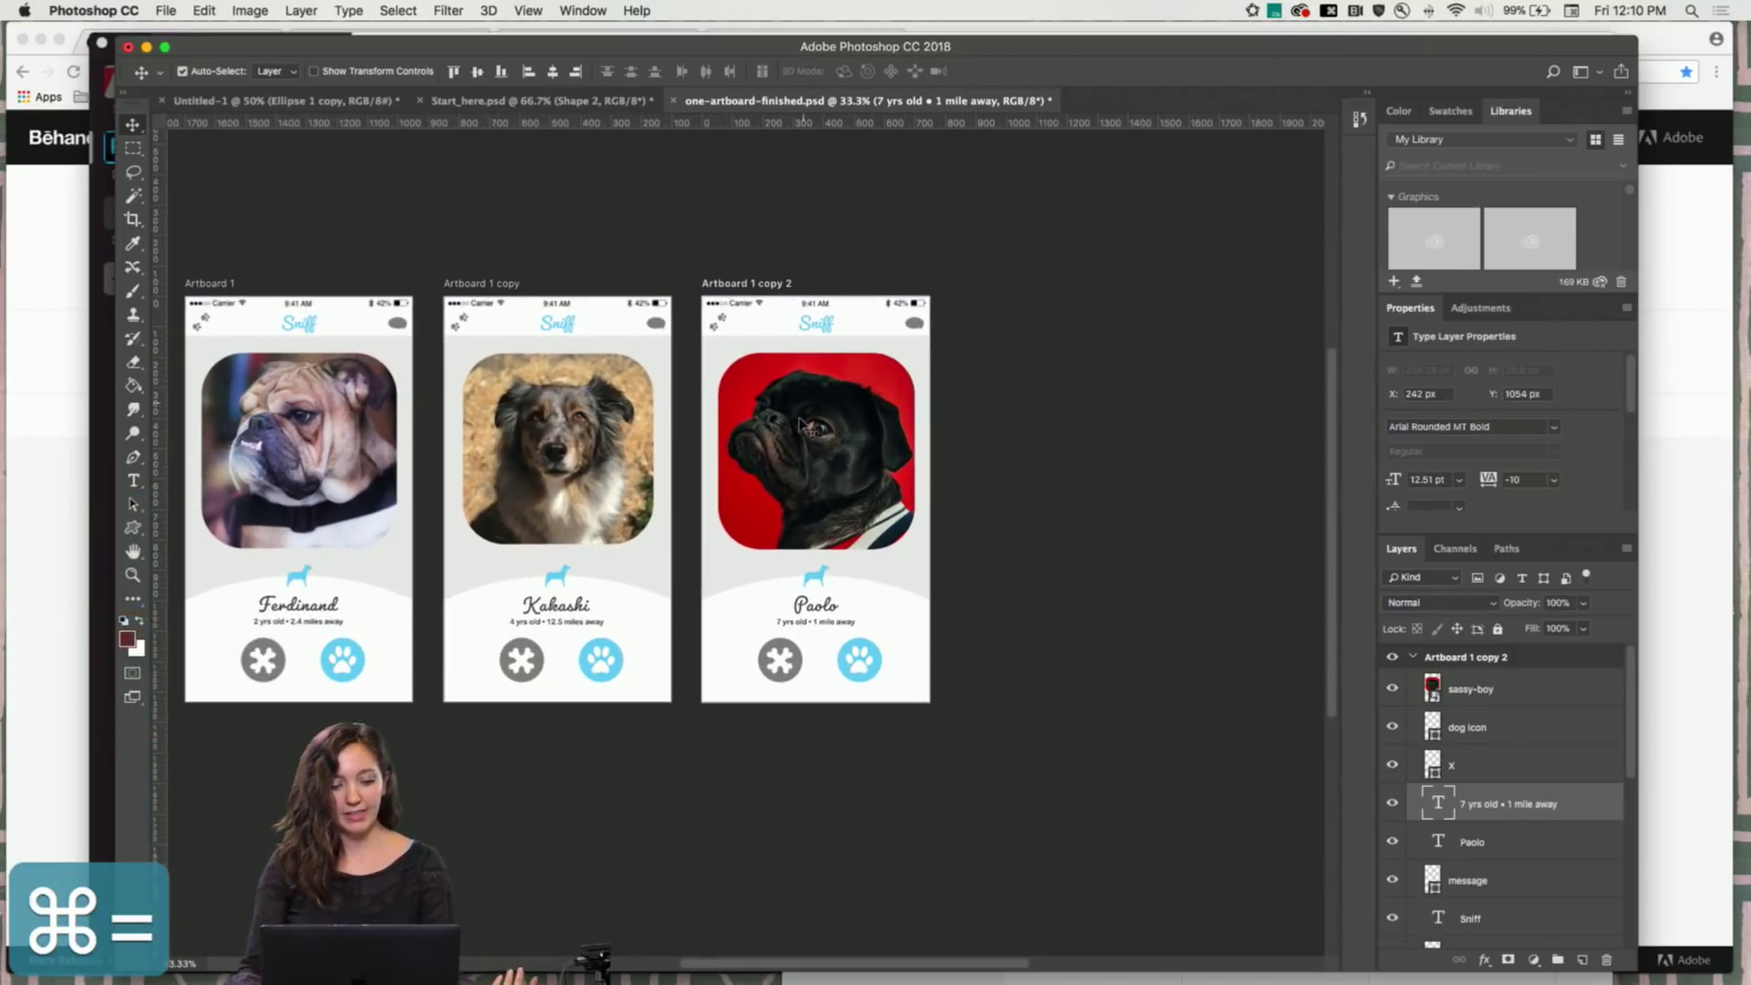
{"action": "scroll", "coordinate": [735, 451], "scroll_direction": "left", "scroll_amount": 3}
{"action": "scroll", "coordinate": [735, 451], "scroll_direction": "down", "scroll_amount": 2}
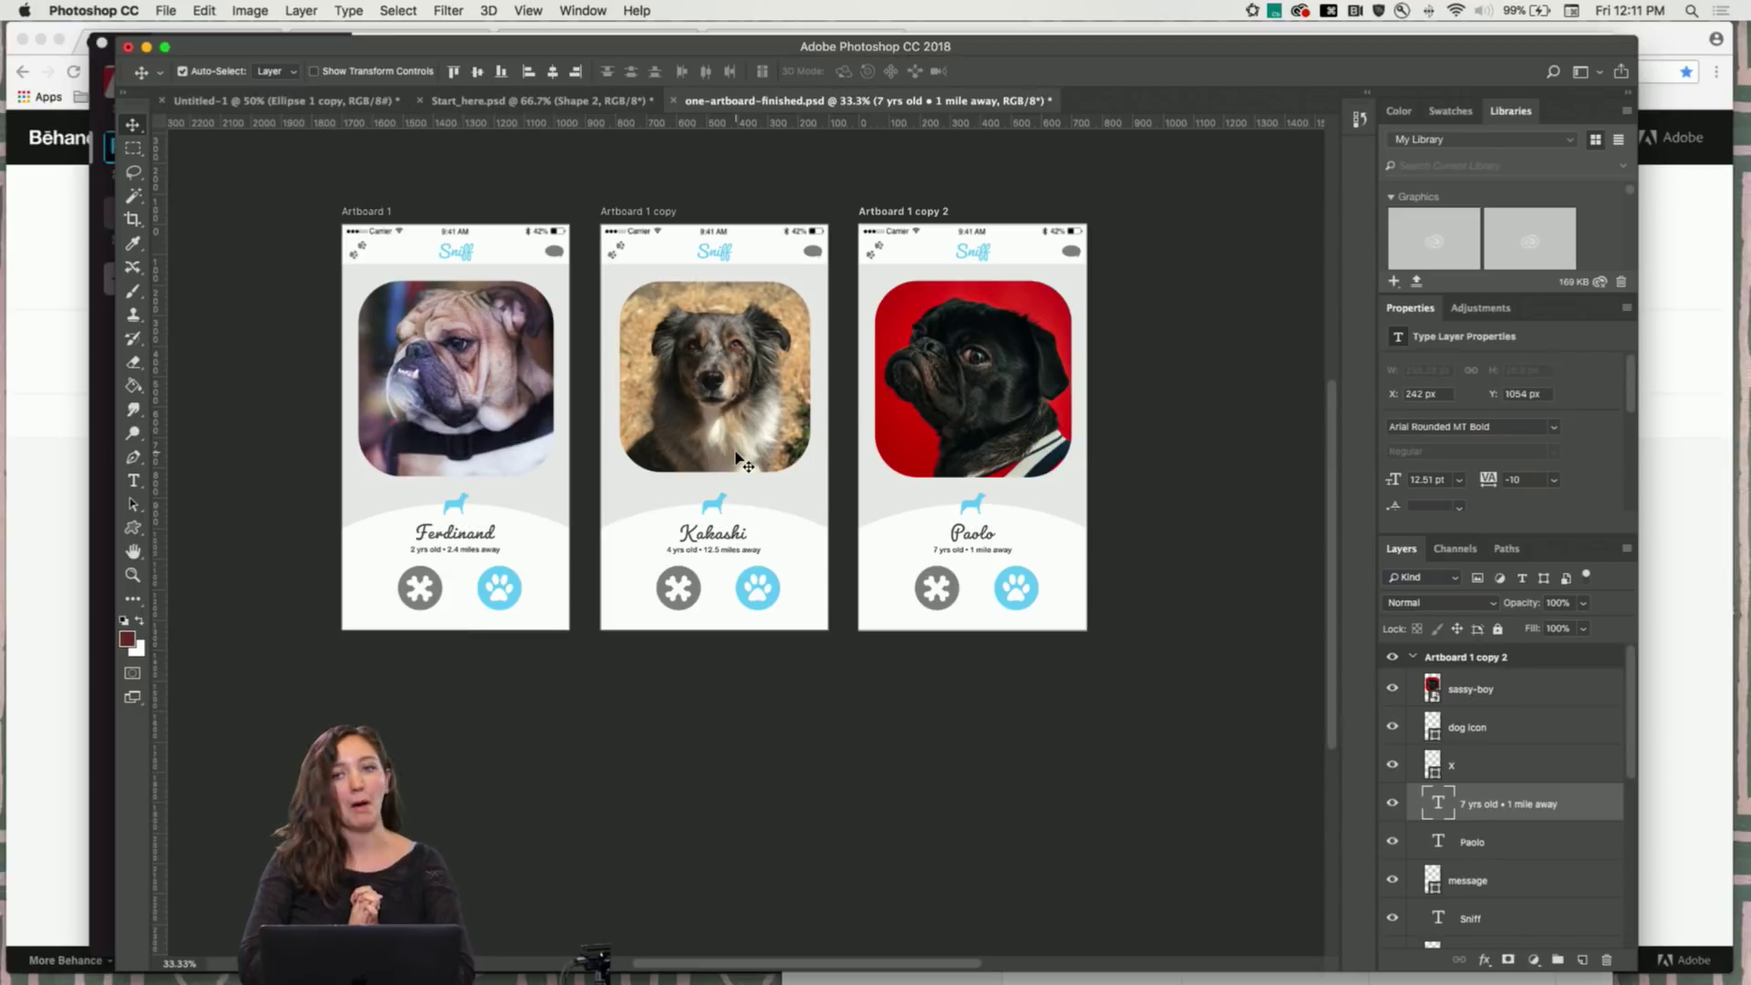
{"action": "key", "text": "super+equal"}
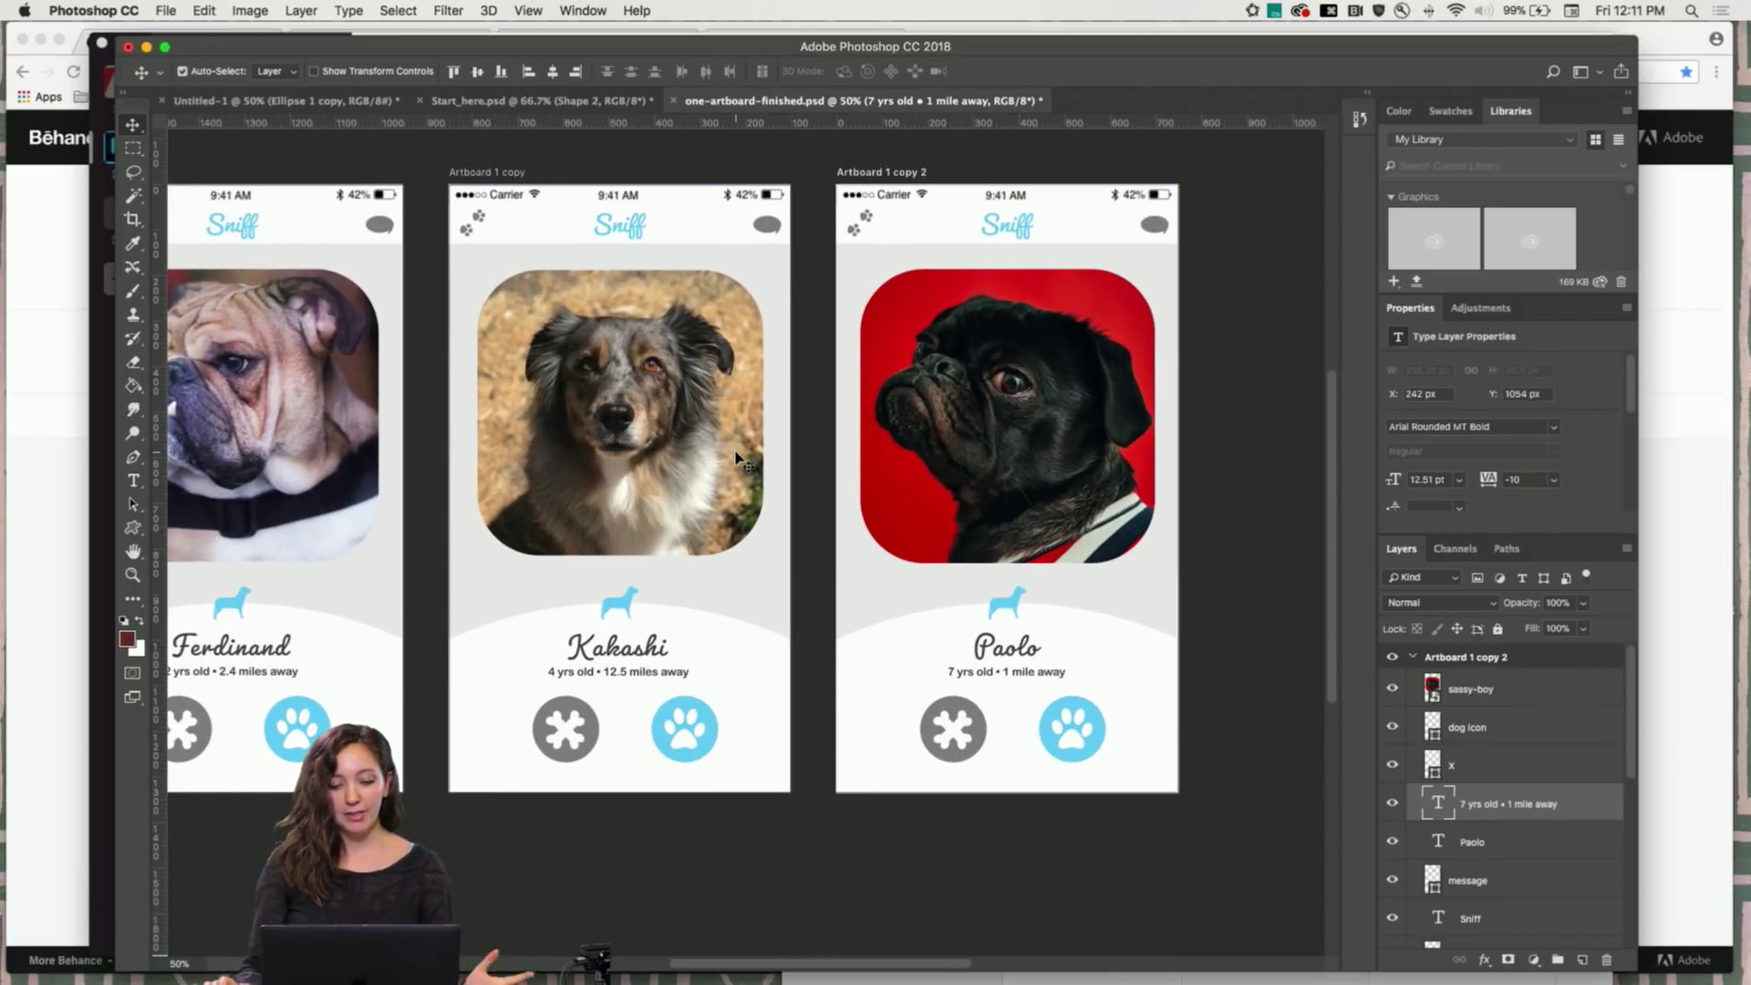
{"action": "key", "text": "super+minus"}
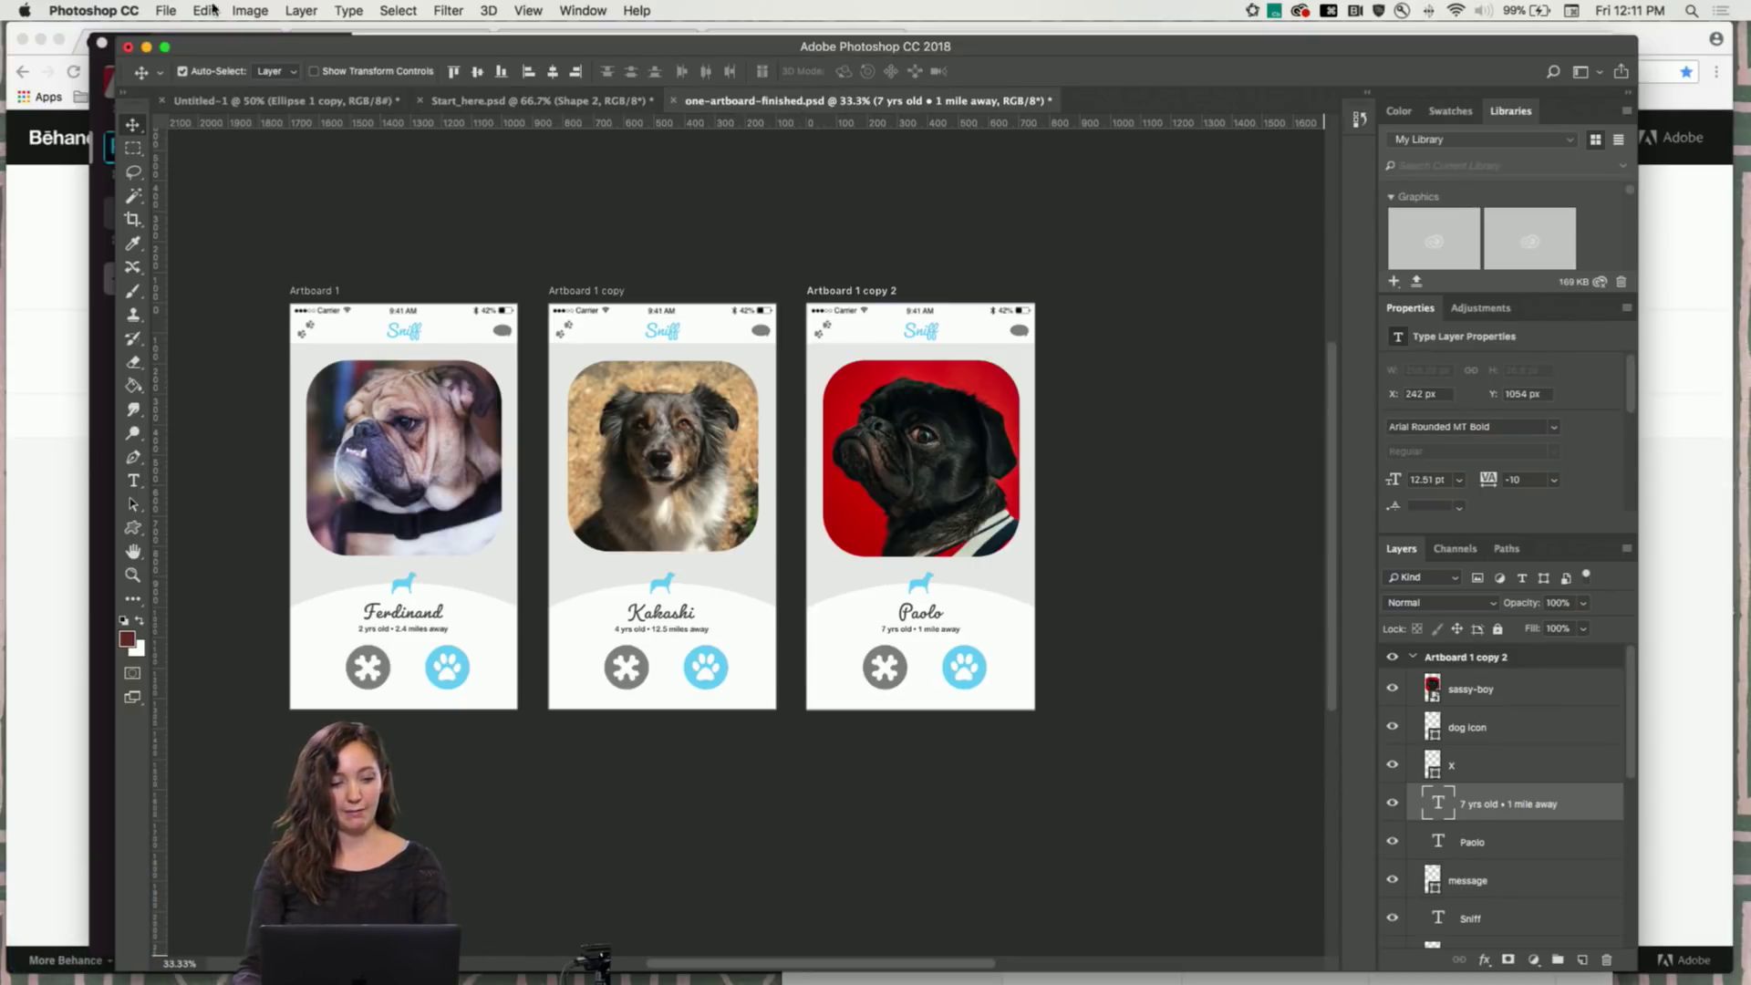
{"action": "key", "text": "super+s"}
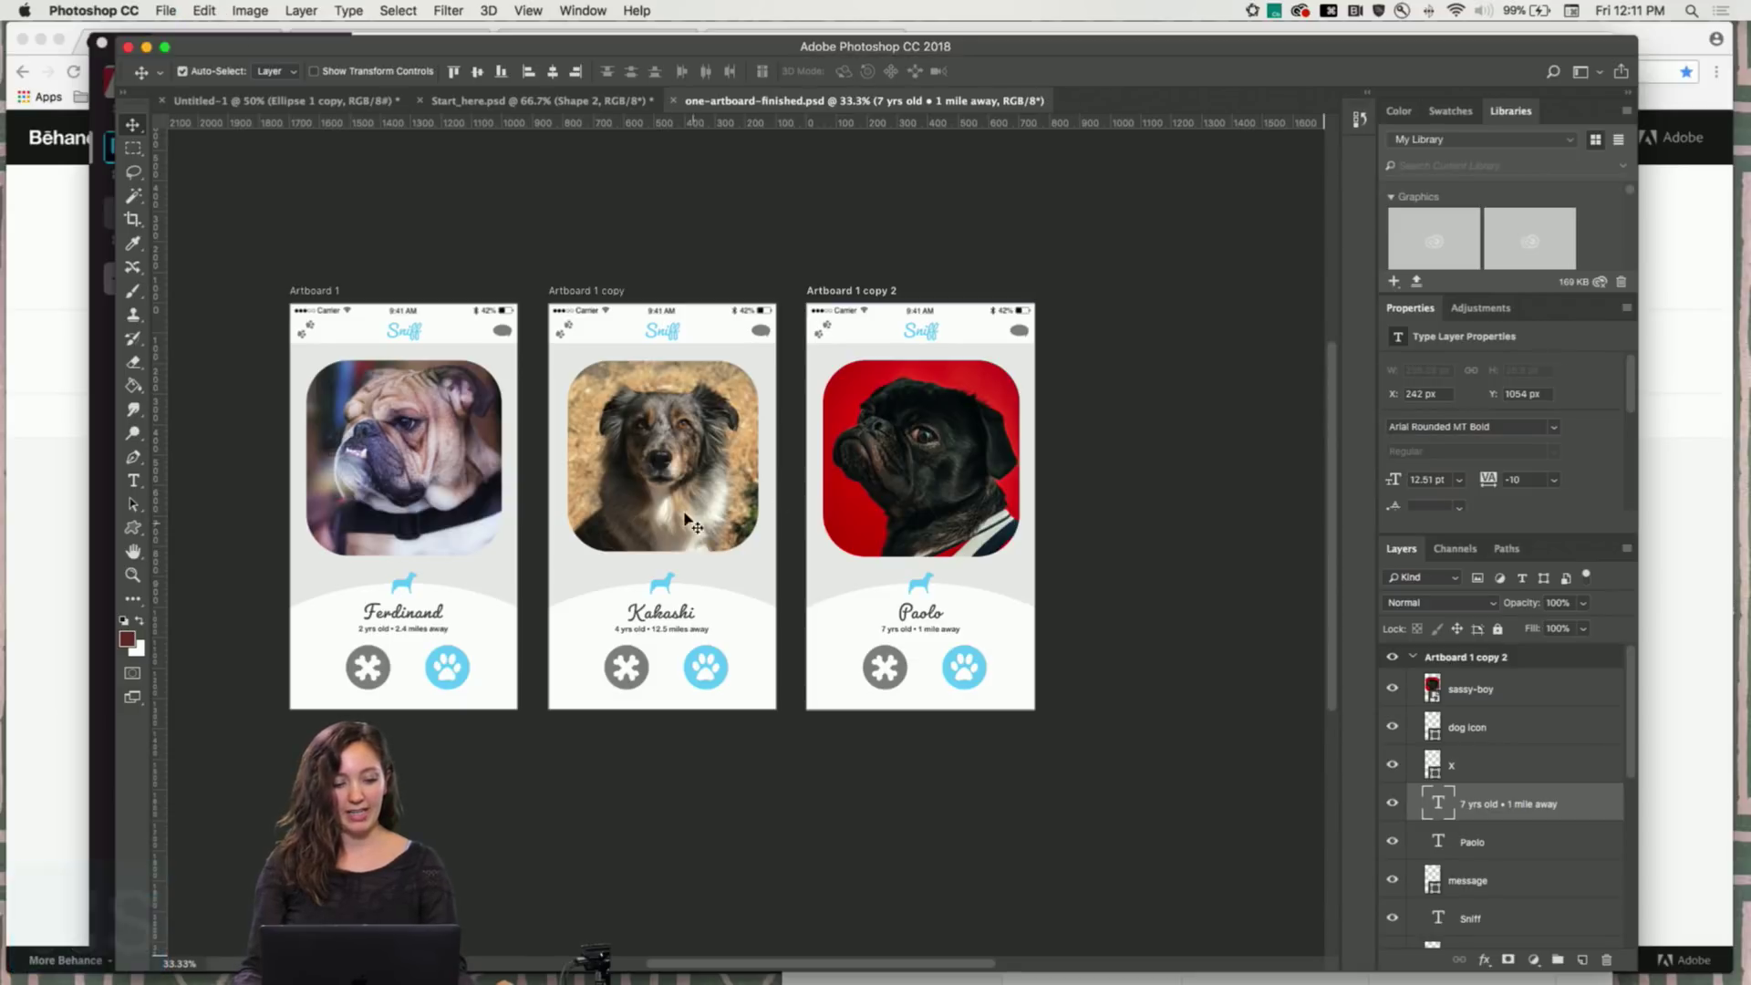
Switch to Adobe XD and open finished_open-in-XD.psd from the Day 9 folder
{"action": "left_click", "coordinate": [984, 967]}
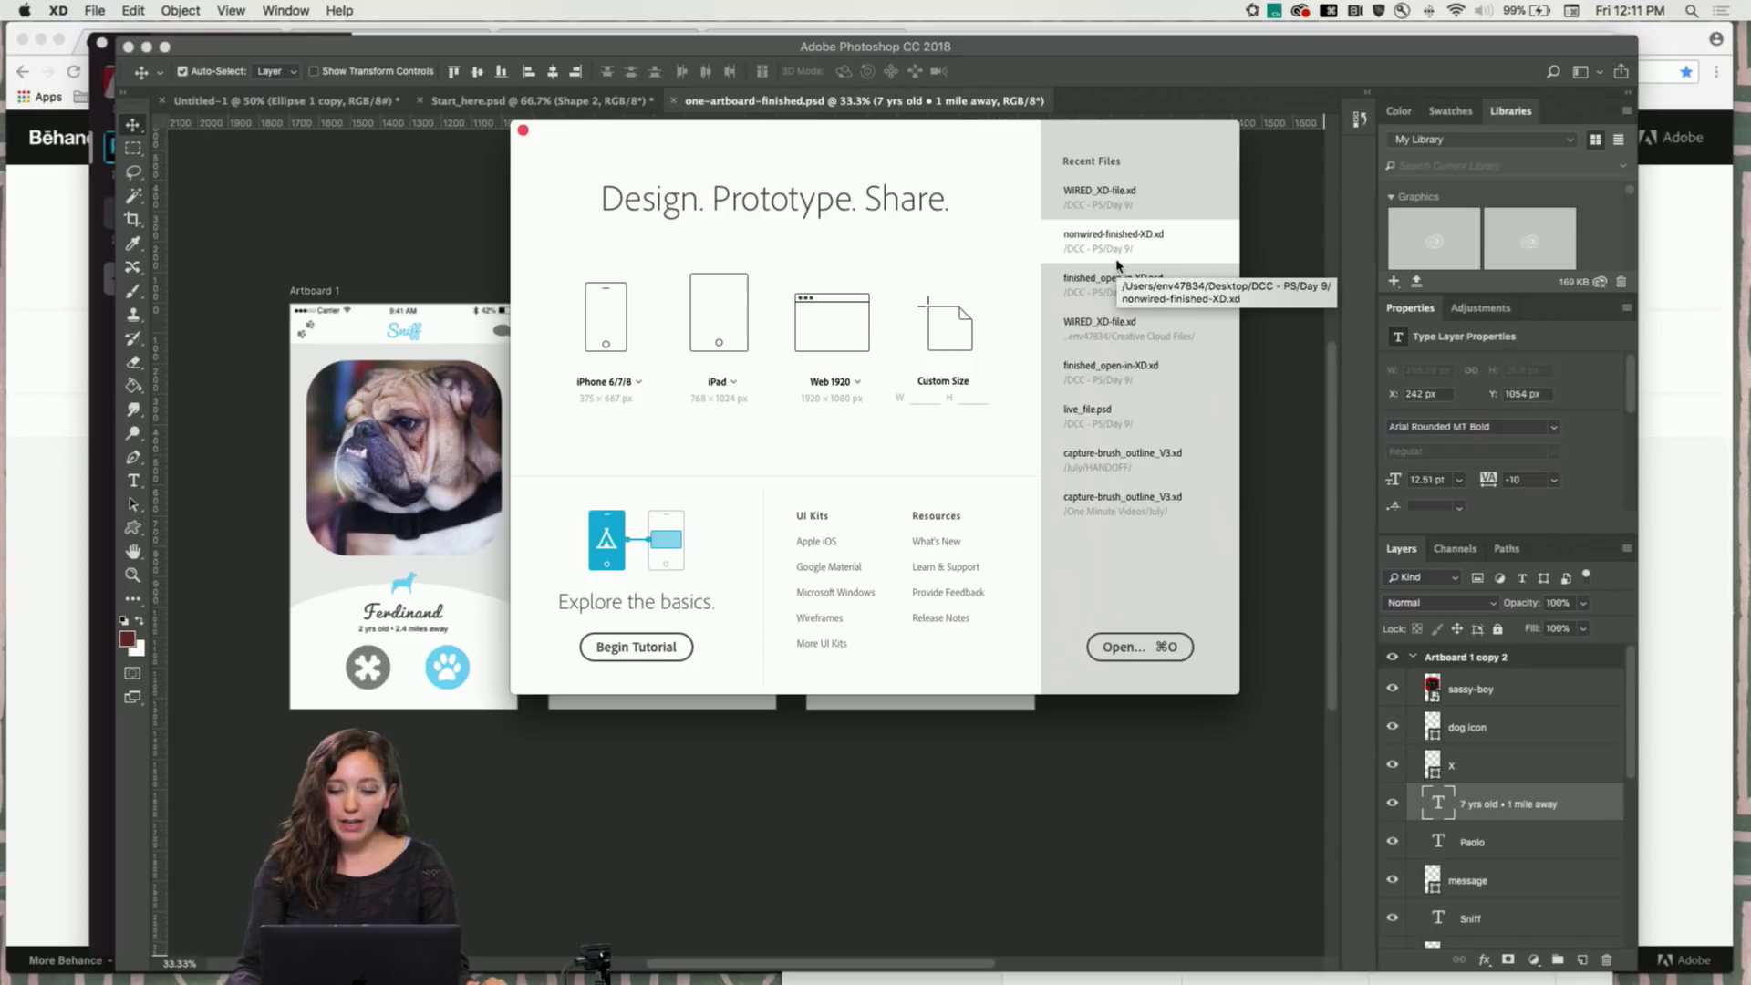
{"action": "left_click", "coordinate": [1131, 643]}
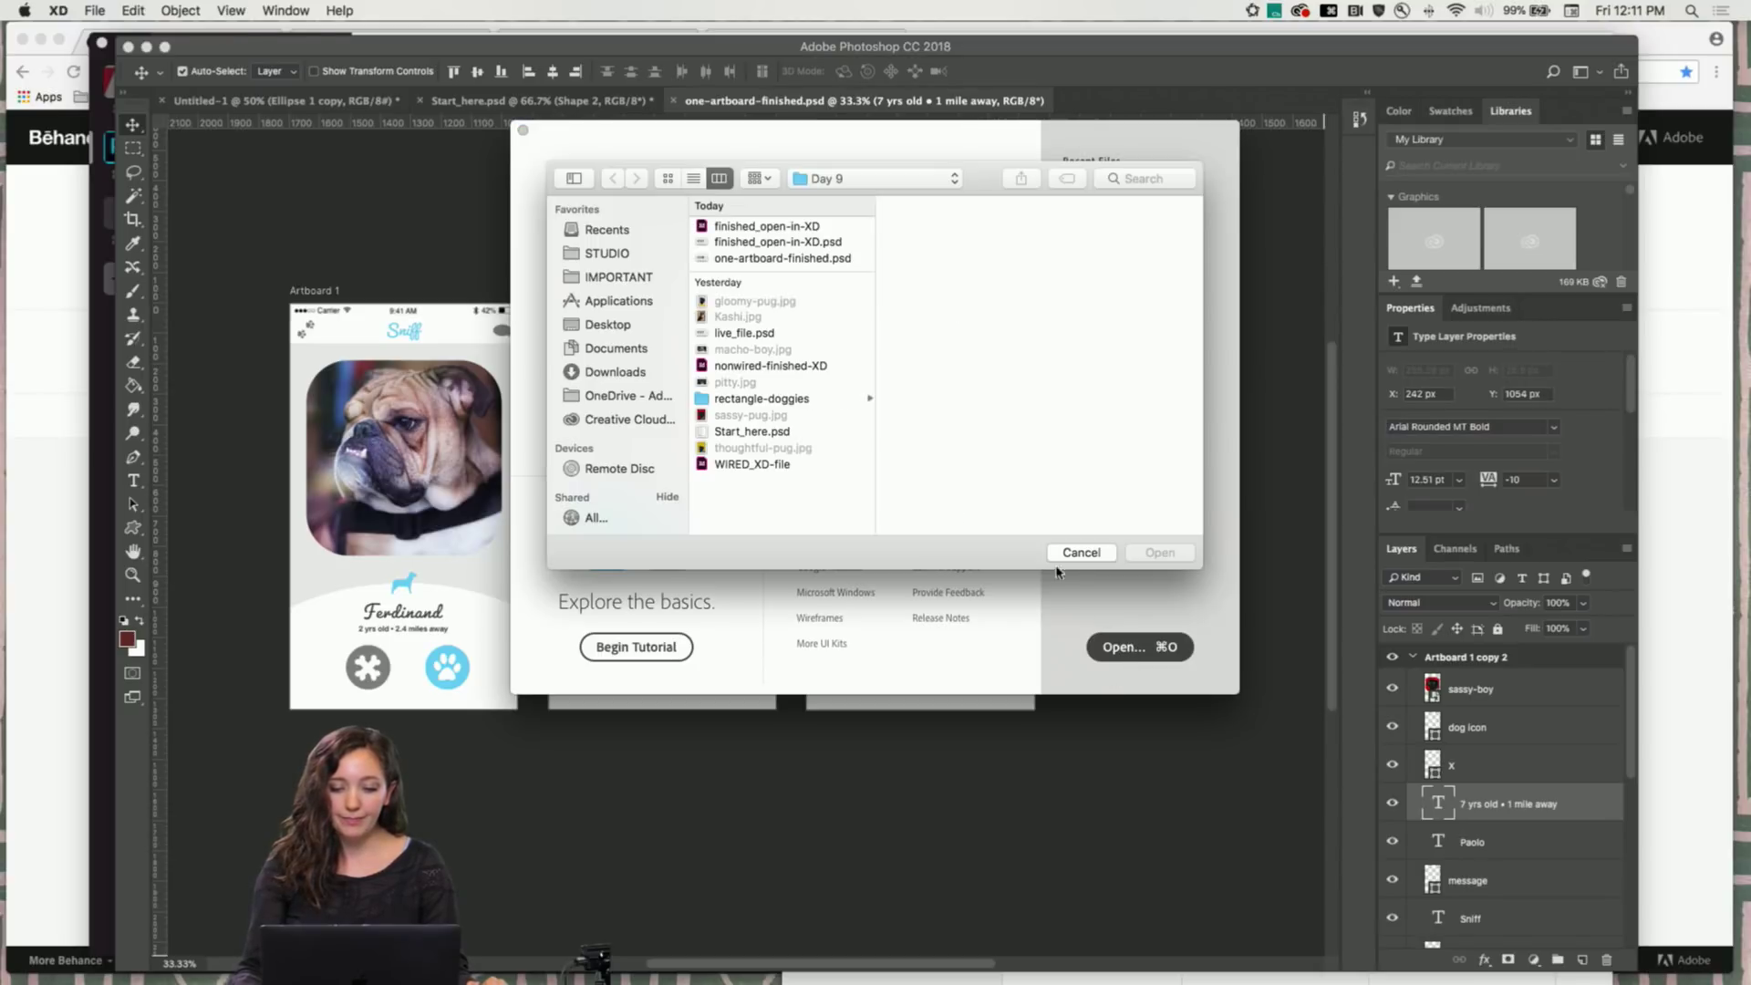
{"action": "left_click", "coordinate": [780, 242]}
{"action": "left_click", "coordinate": [1159, 552]}
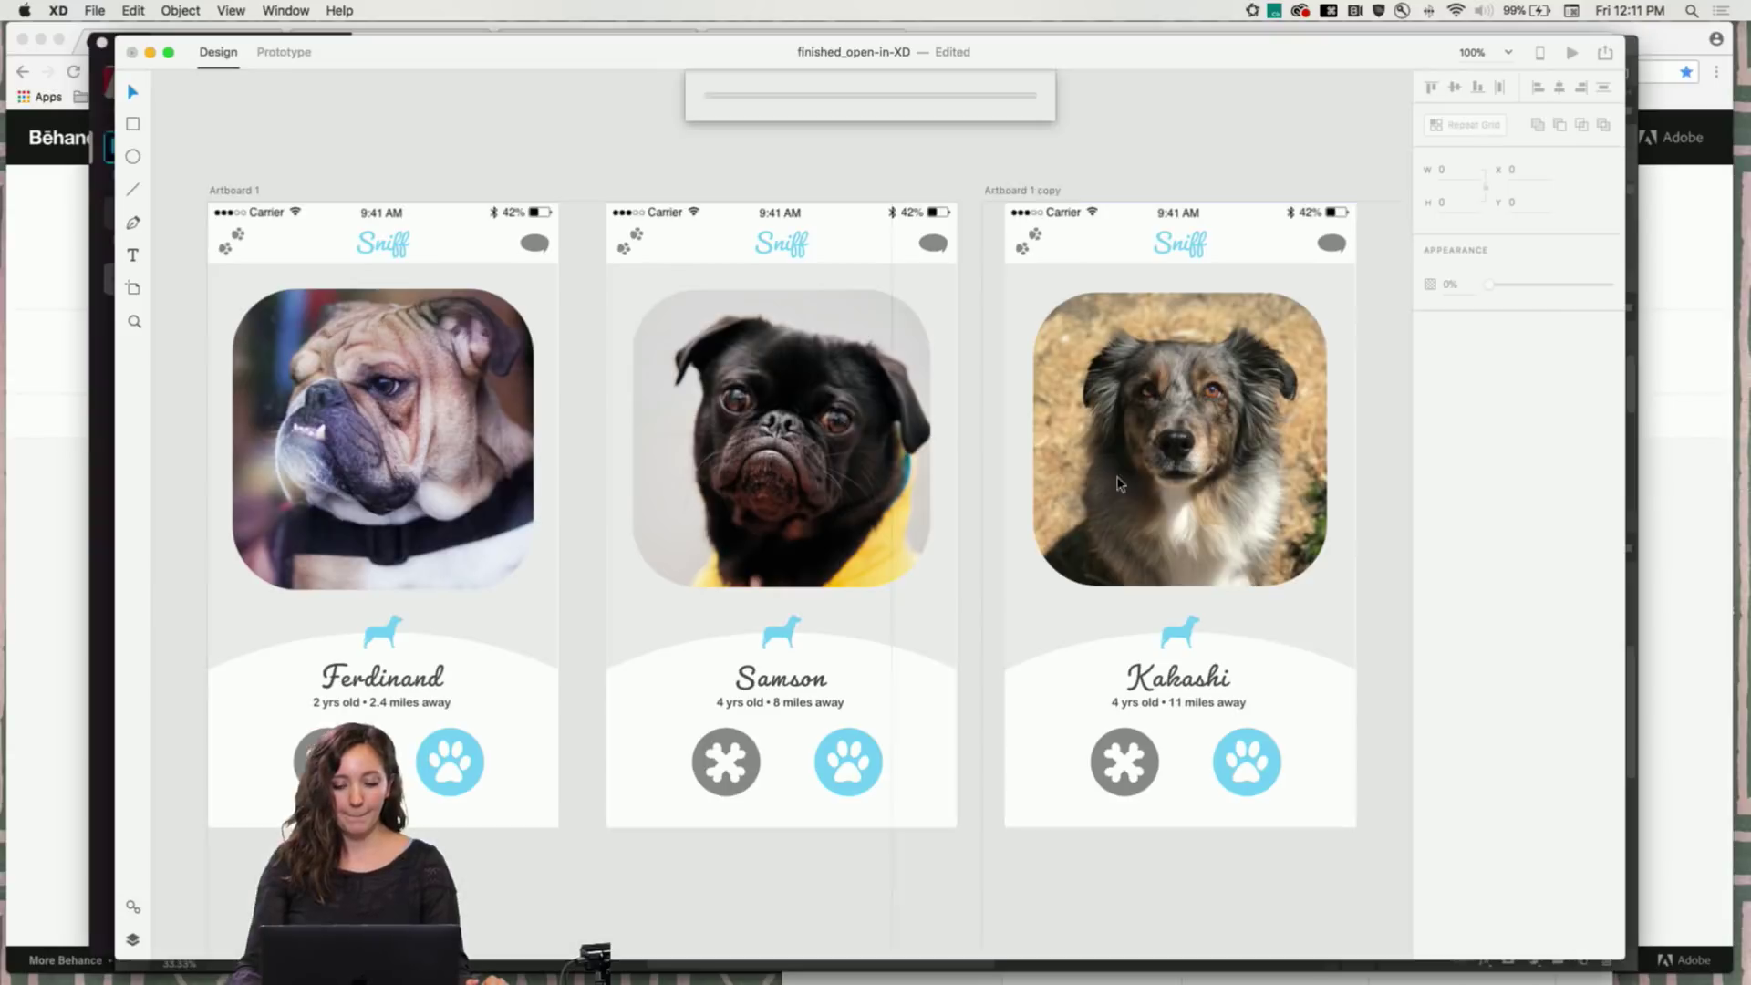
{"action": "key", "text": "super+minus"}
{"action": "key", "text": "super+minus"}
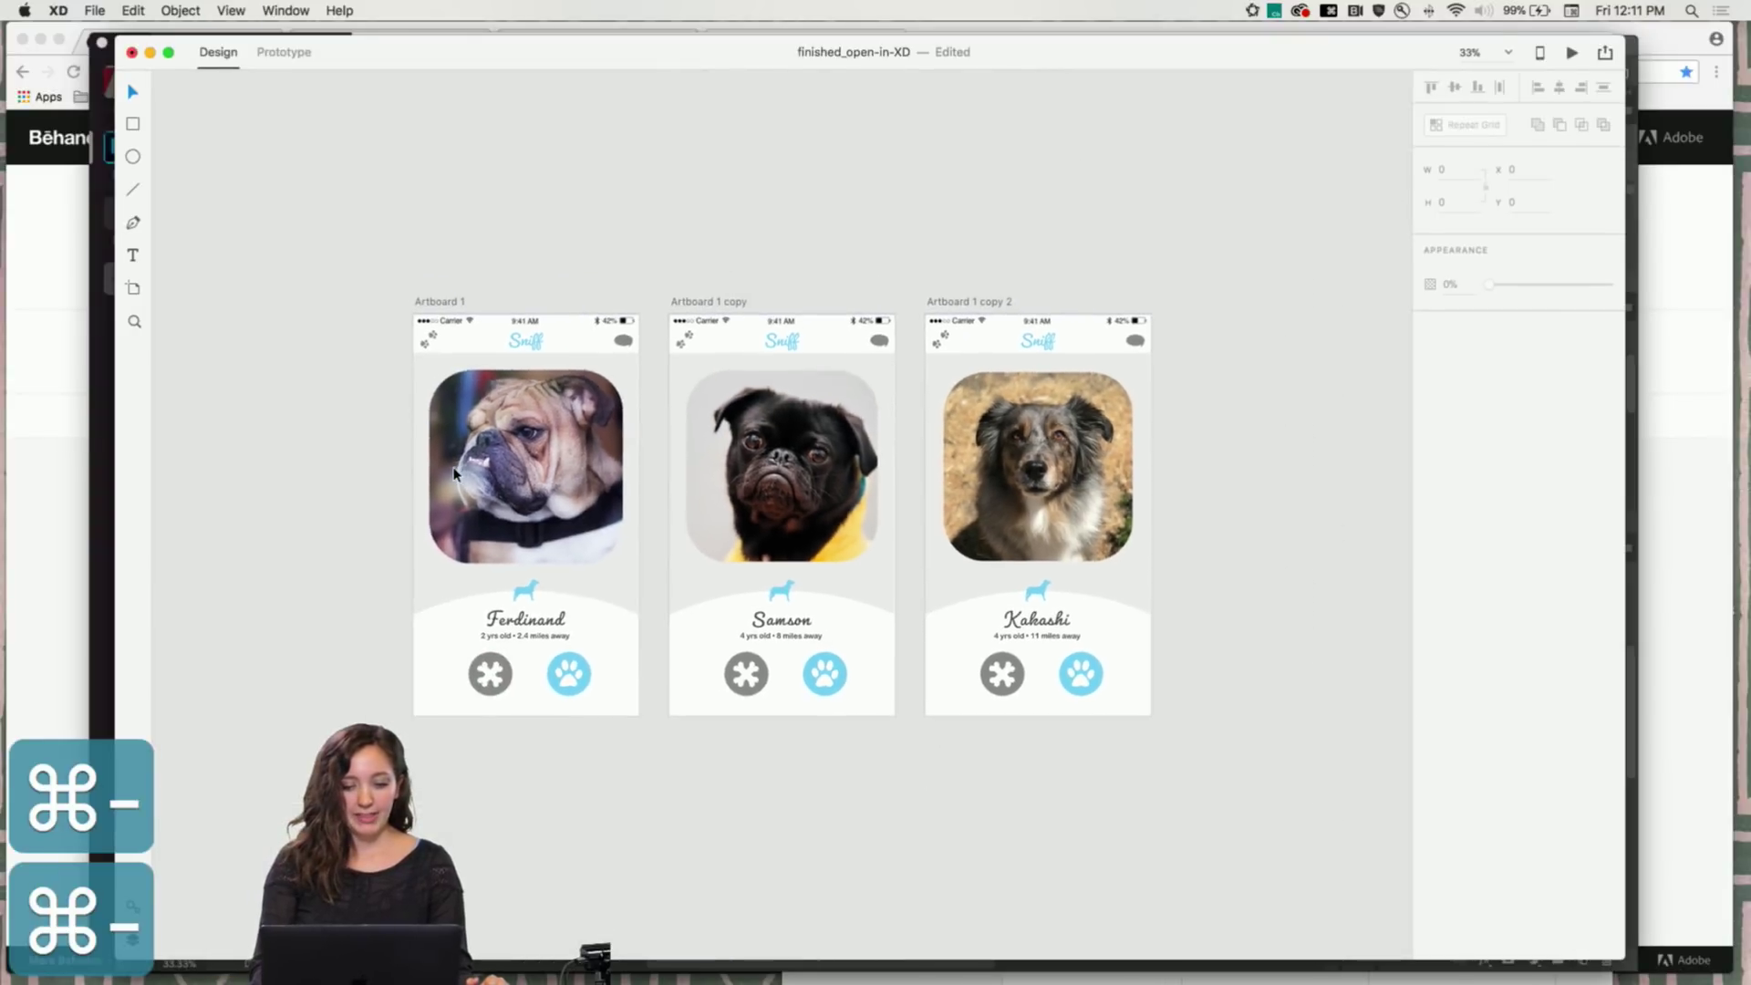
{"action": "key", "text": "super+equal"}
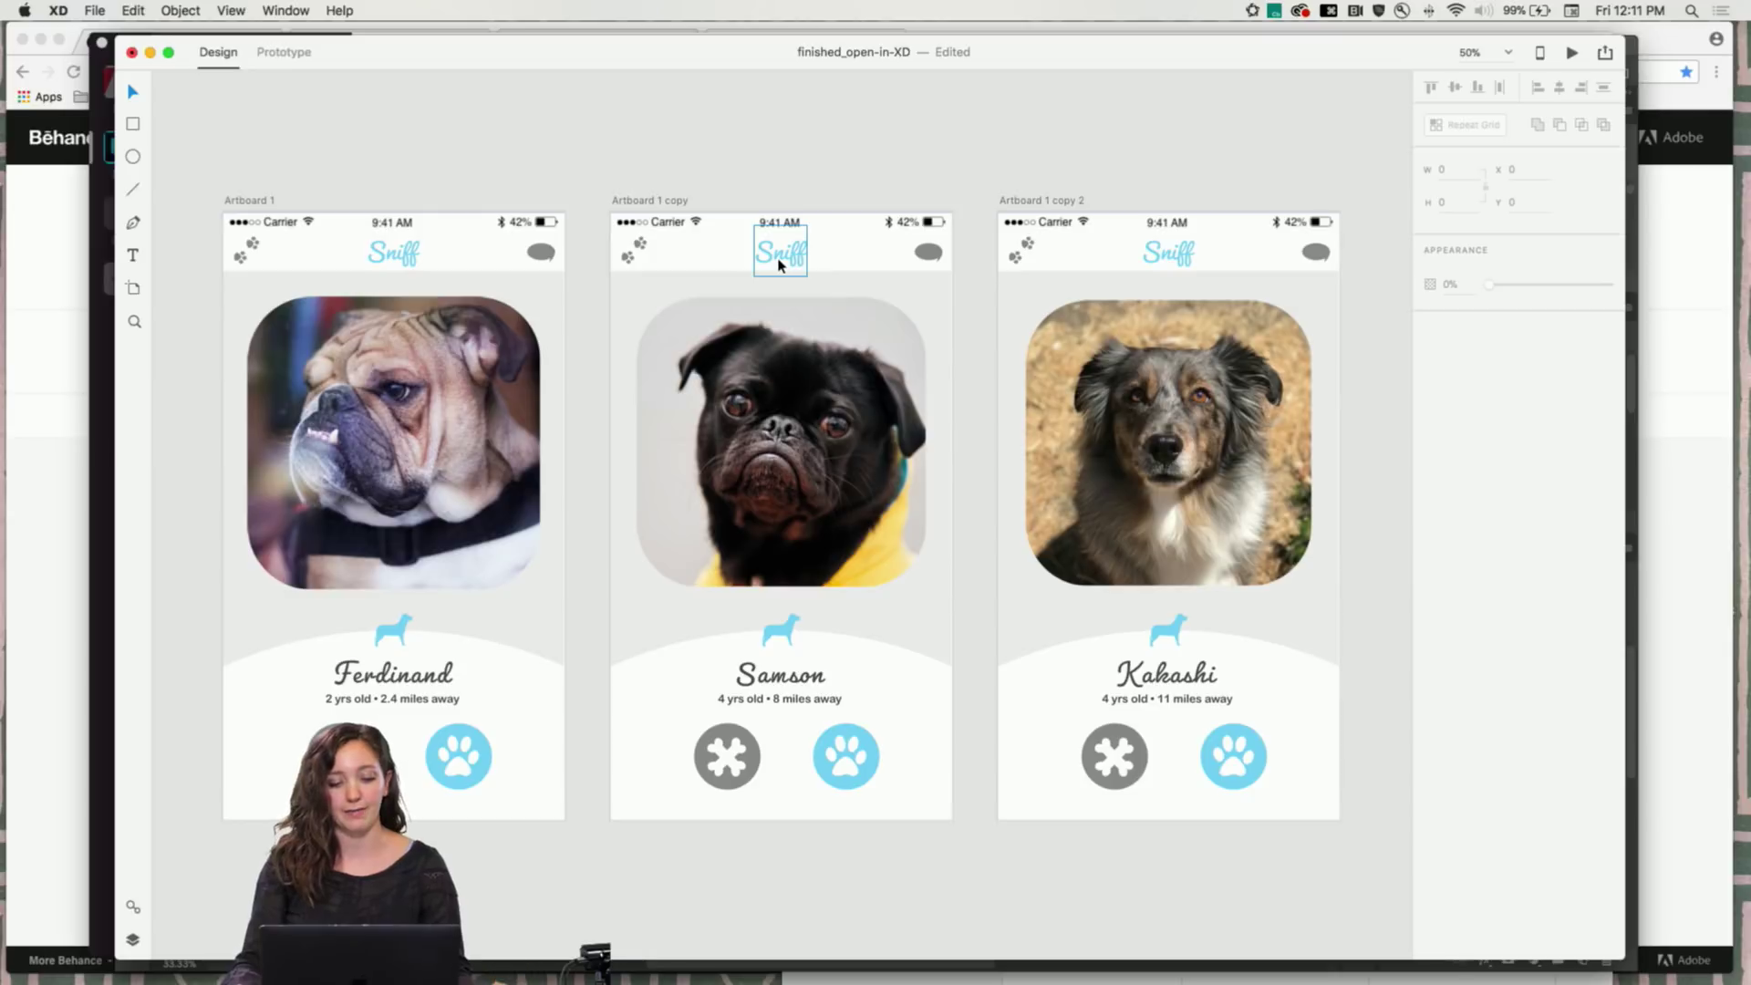
{"action": "key", "text": "super+minus"}
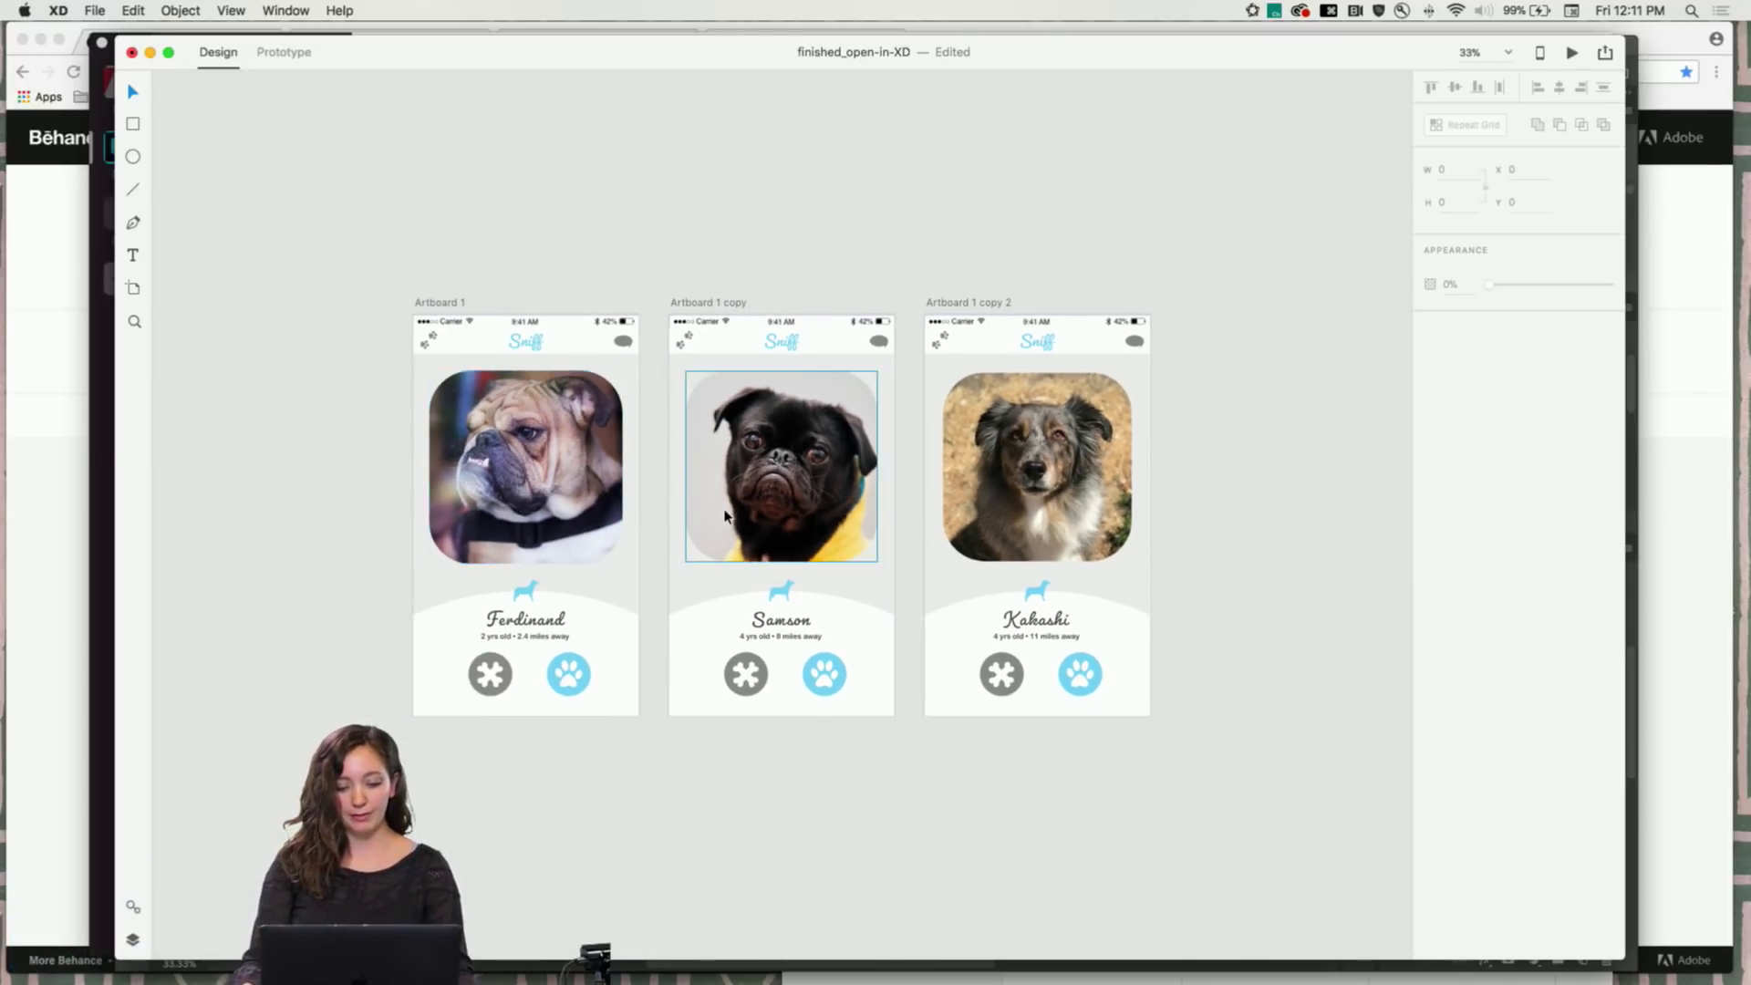
{"action": "scroll", "coordinate": [1159, 509], "scroll_direction": "right", "scroll_amount": 5}
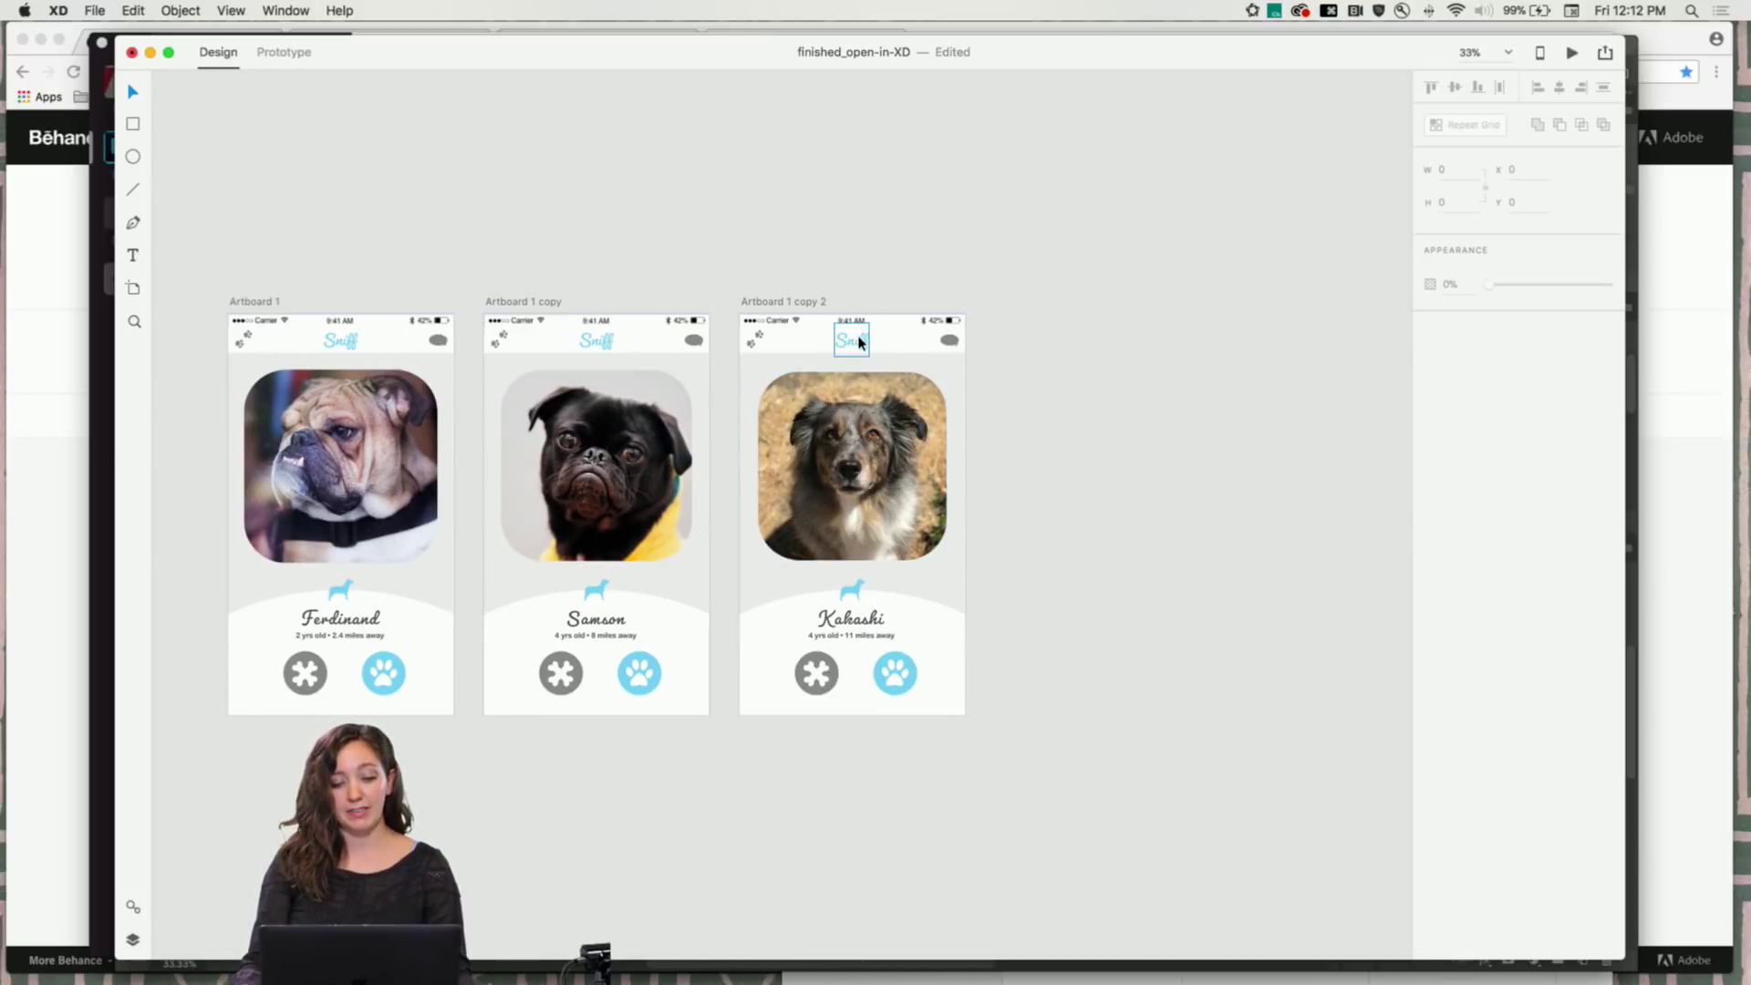
Try moving the Sniff logo and the small paw icon on the Kakashi artboard, and undo the moves
{"action": "key", "text": "super+equal"}
{"action": "left_click_drag", "start_coordinate": [882, 254], "coordinate": [803, 404]}
{"action": "key", "text": "super+z"}
{"action": "key", "text": "super+z"}
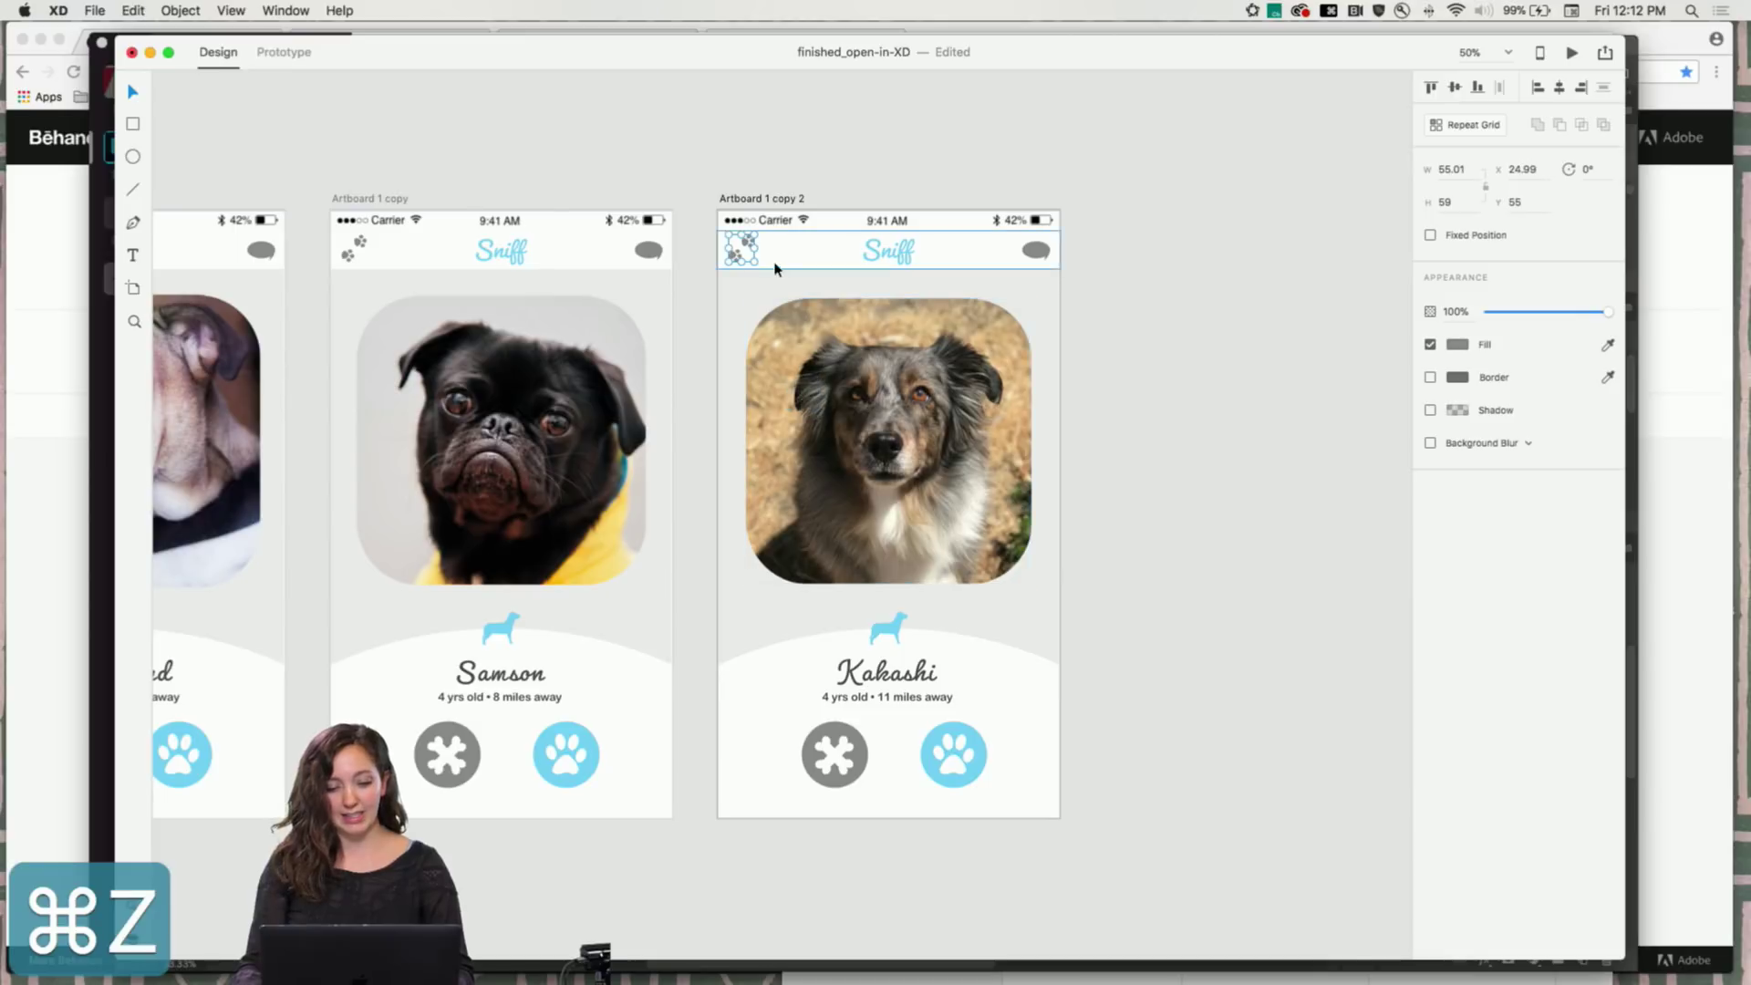
{"action": "left_click_drag", "start_coordinate": [761, 268], "coordinate": [841, 355]}
{"action": "key", "text": "super+z"}
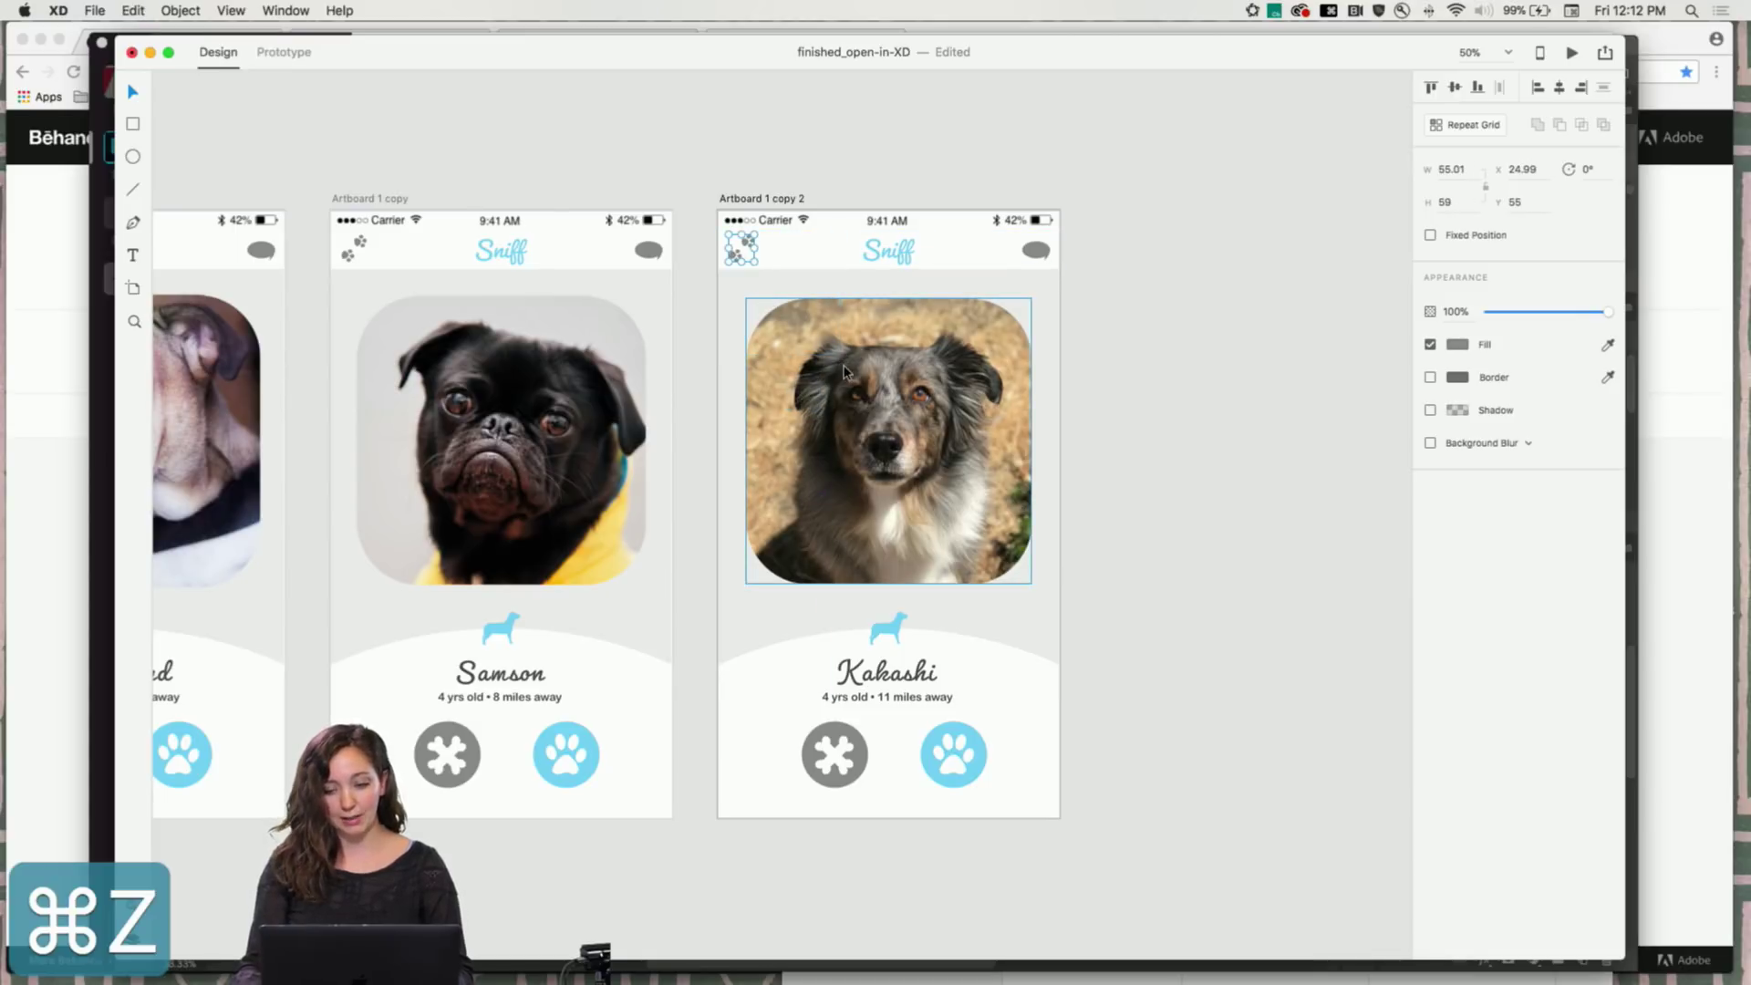
Try a bright red fill on the small paw icon in the Kakashi artboard's header, and undo it
{"action": "left_click", "coordinate": [1458, 347]}
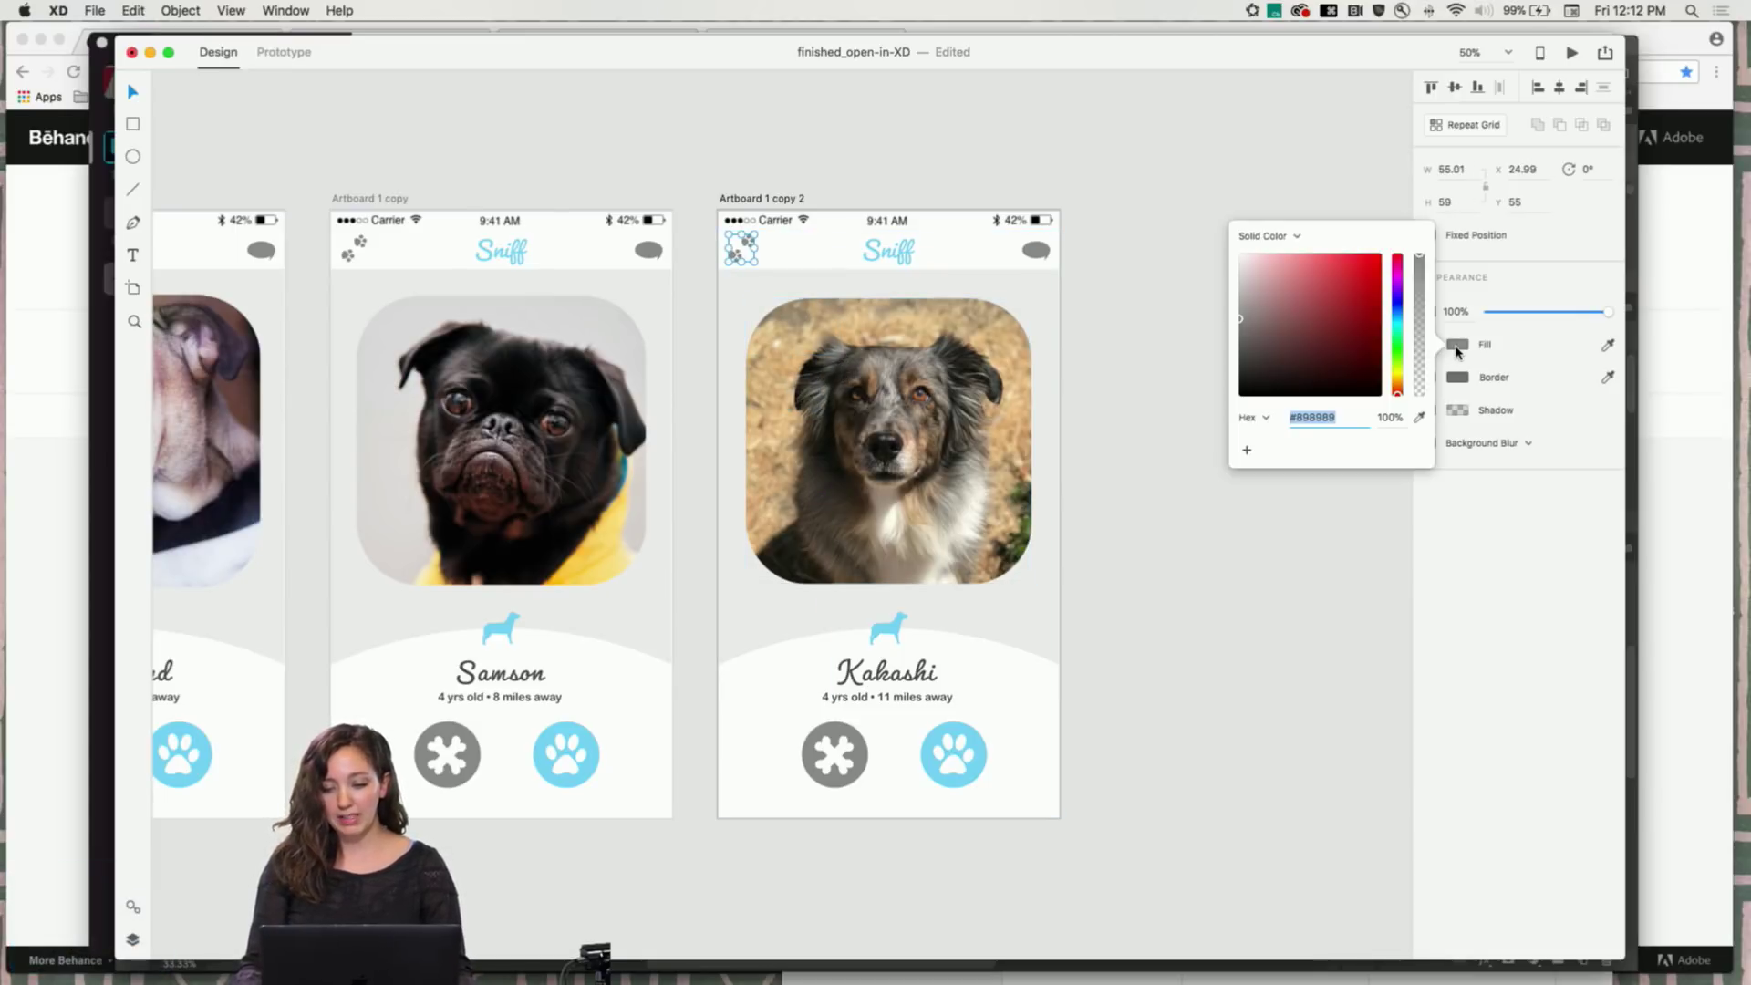
{"action": "left_click", "coordinate": [1363, 260]}
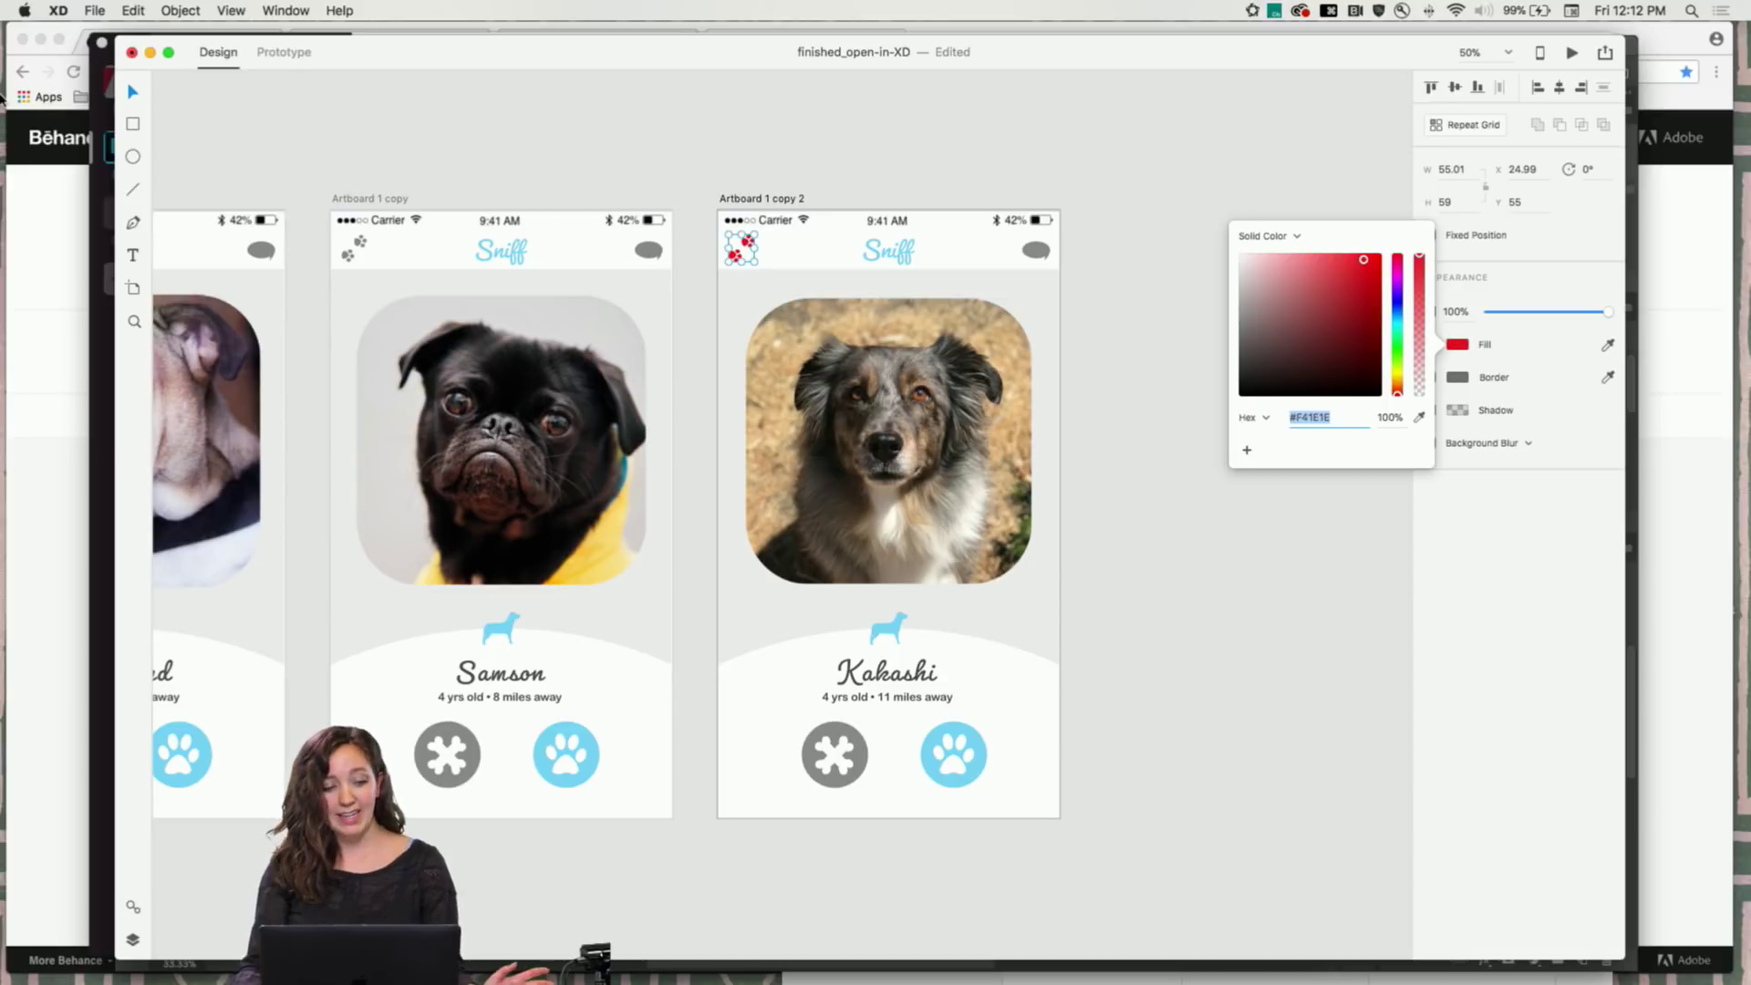
{"action": "left_click", "coordinate": [375, 60]}
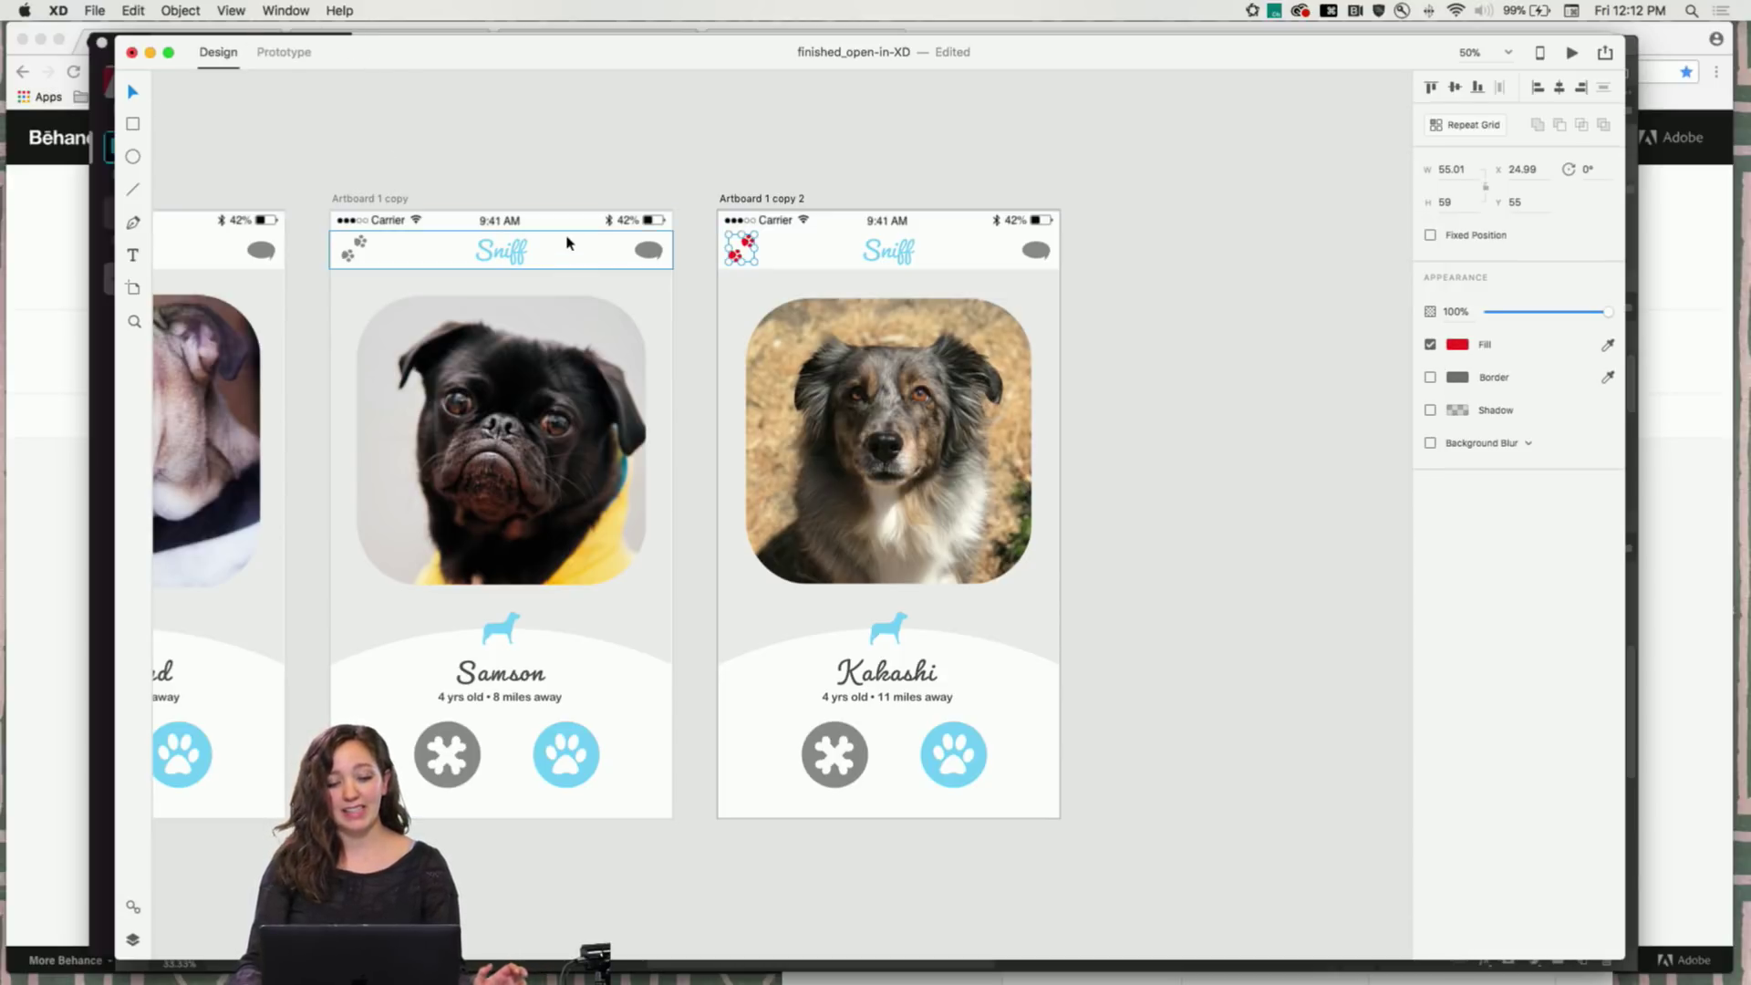
{"action": "key", "text": "super+z"}
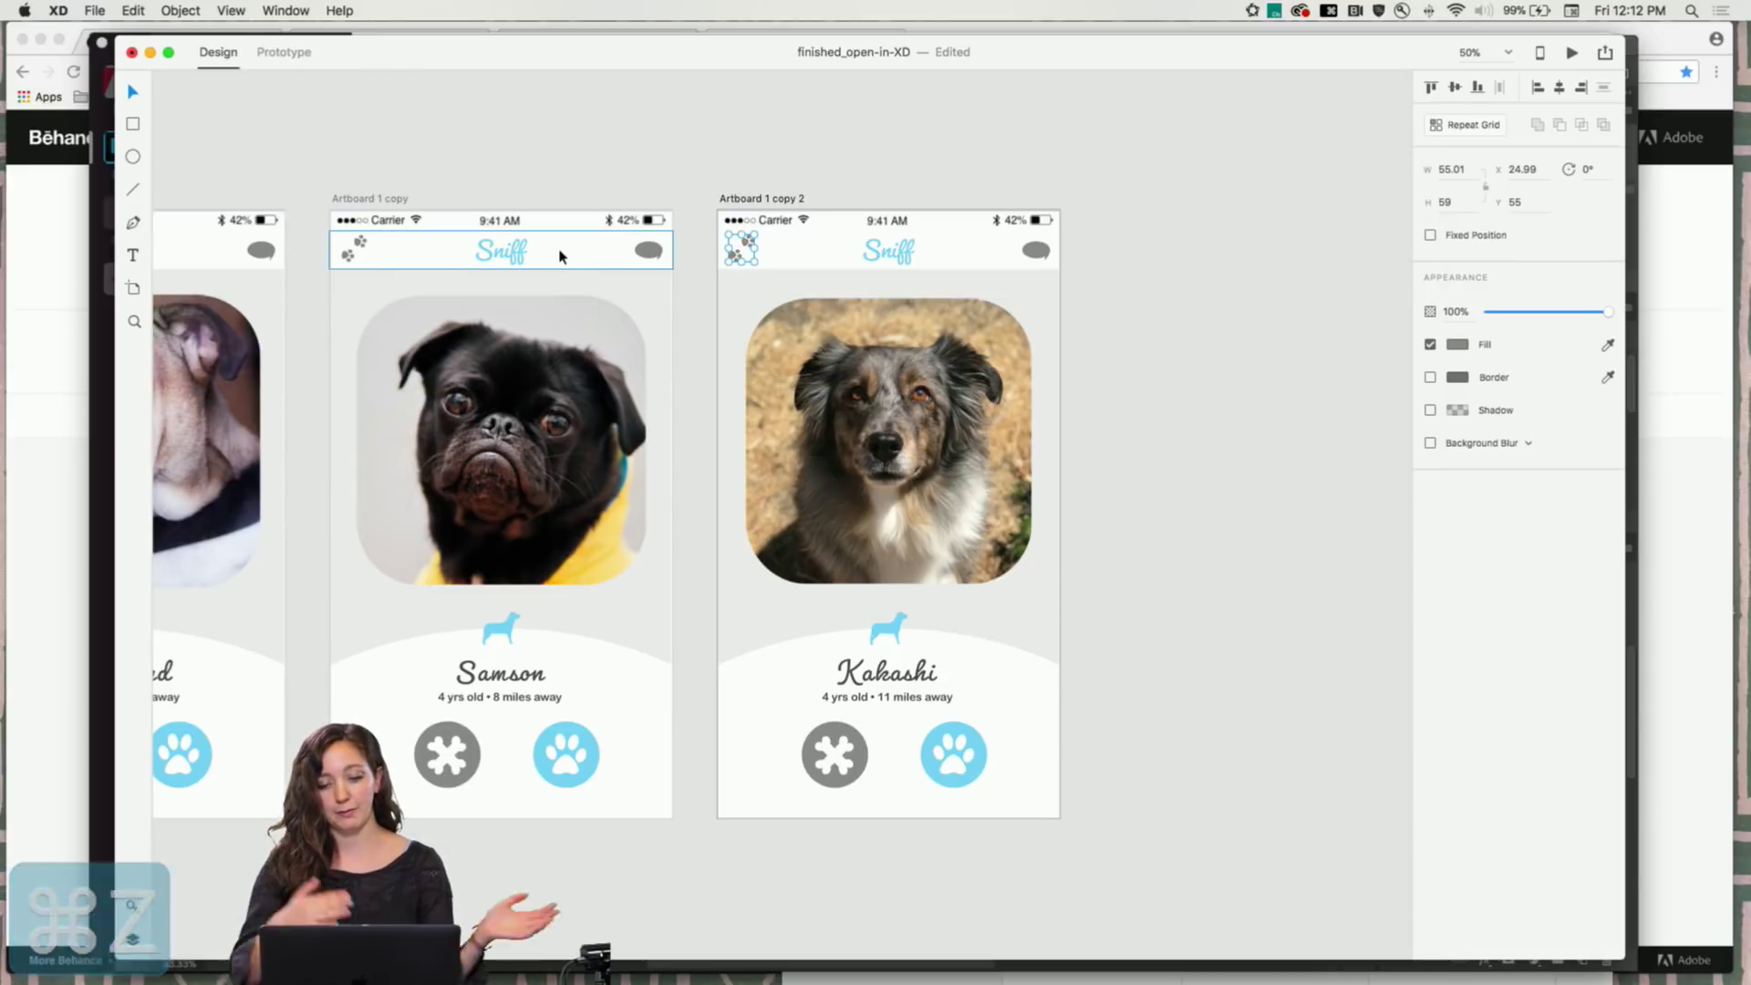
Delete the message bubble icon from the Kakashi artboard's header and undo the deletion
{"action": "left_click", "coordinate": [1037, 251]}
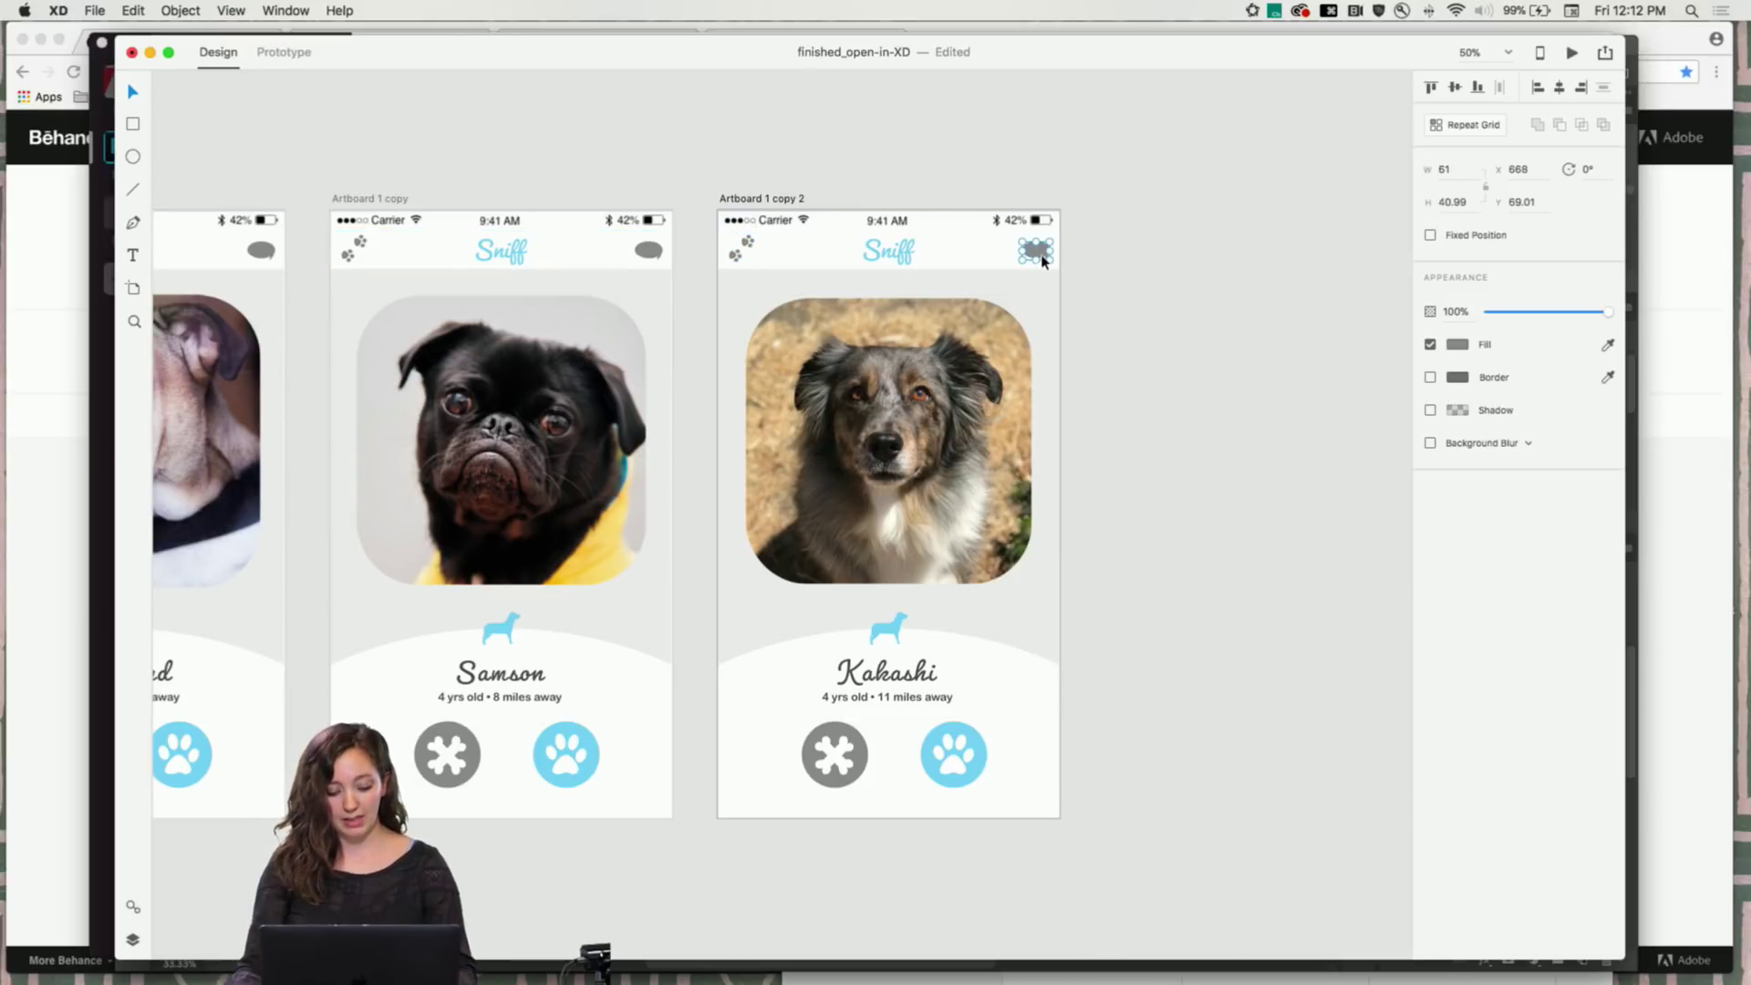
{"action": "key", "text": "BackSpace"}
{"action": "key", "text": "super+z"}
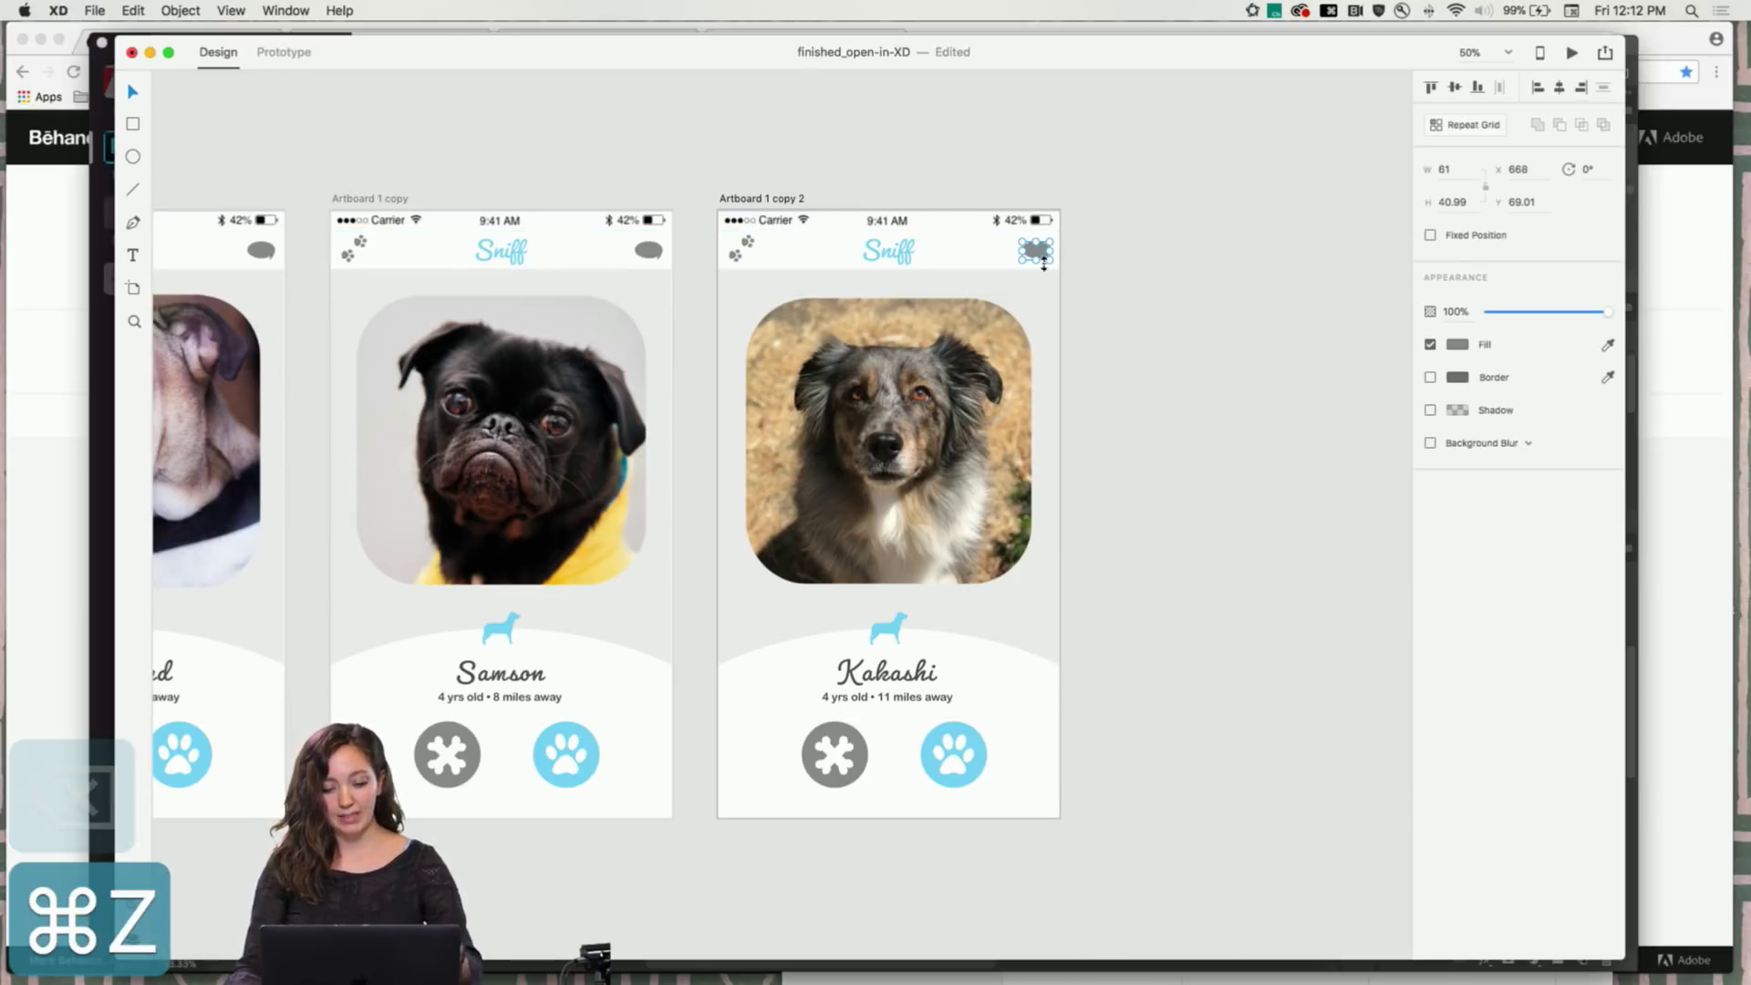
Copy the Kakashi artboard and paste the duplicate beside it as a fourth profile screen
{"action": "scroll", "coordinate": [808, 564], "scroll_direction": "left", "scroll_amount": 5}
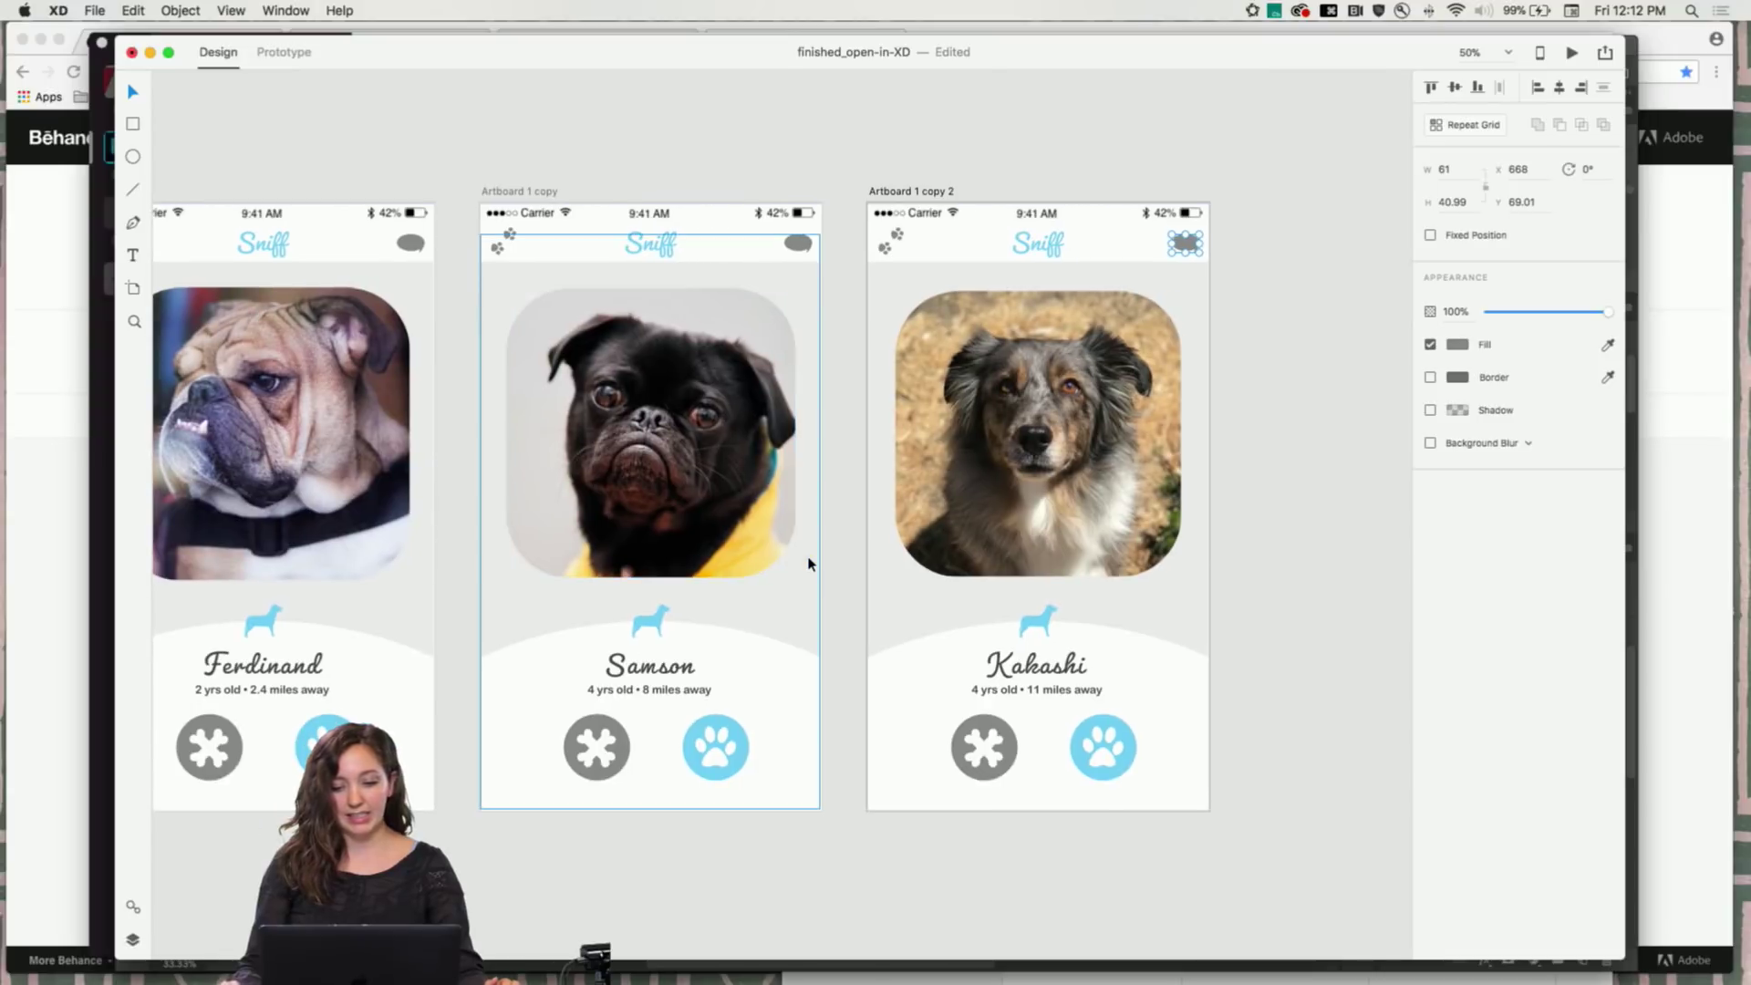
{"action": "key", "text": "super+minus"}
{"action": "scroll", "coordinate": [811, 561], "scroll_direction": "right", "scroll_amount": 3}
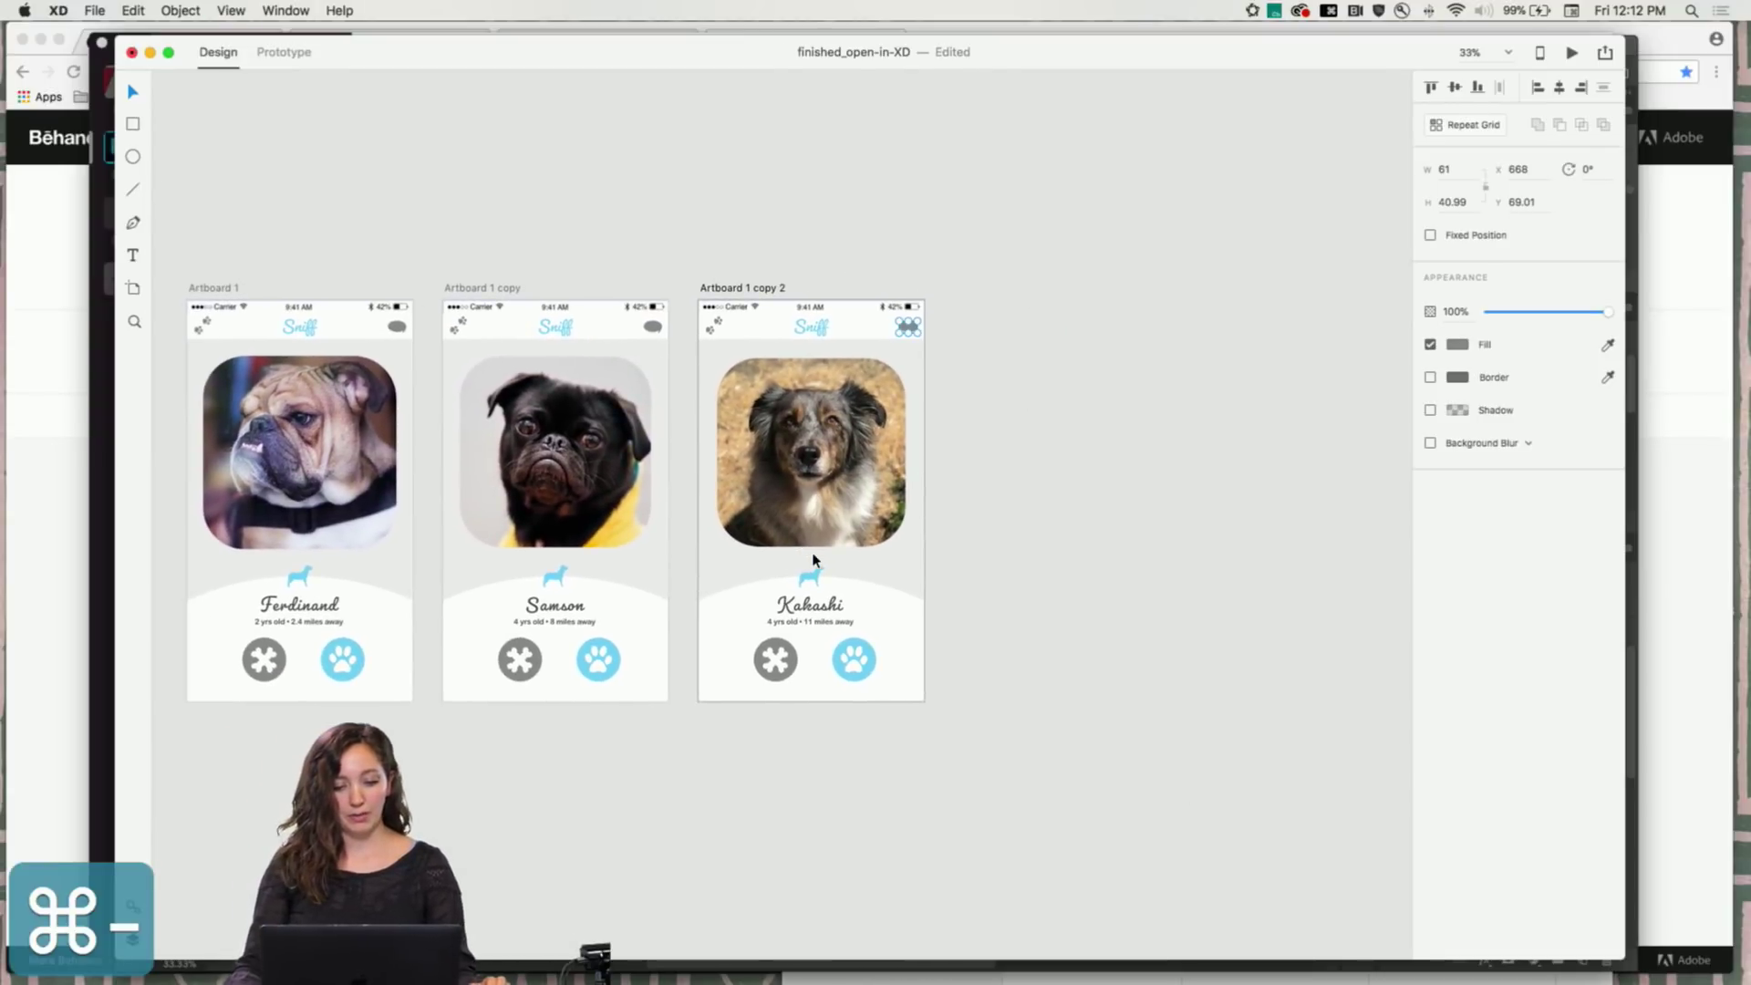
{"action": "left_click", "coordinate": [766, 290]}
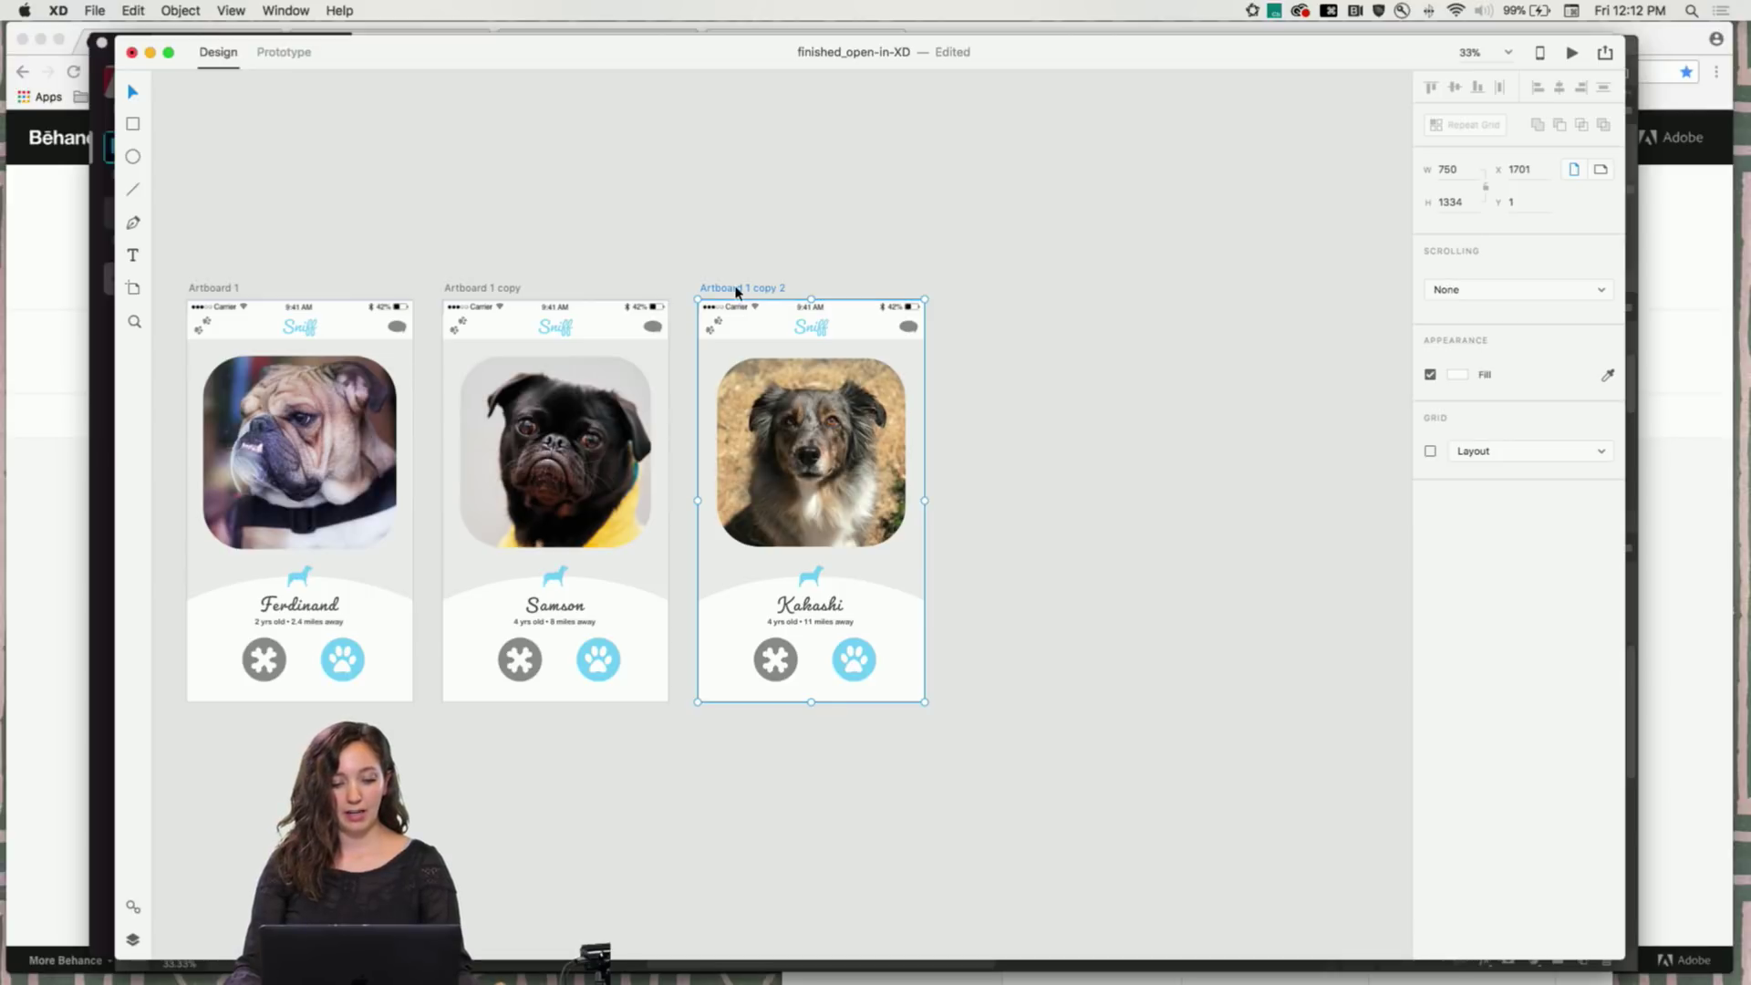
{"action": "right_click", "coordinate": [744, 295]}
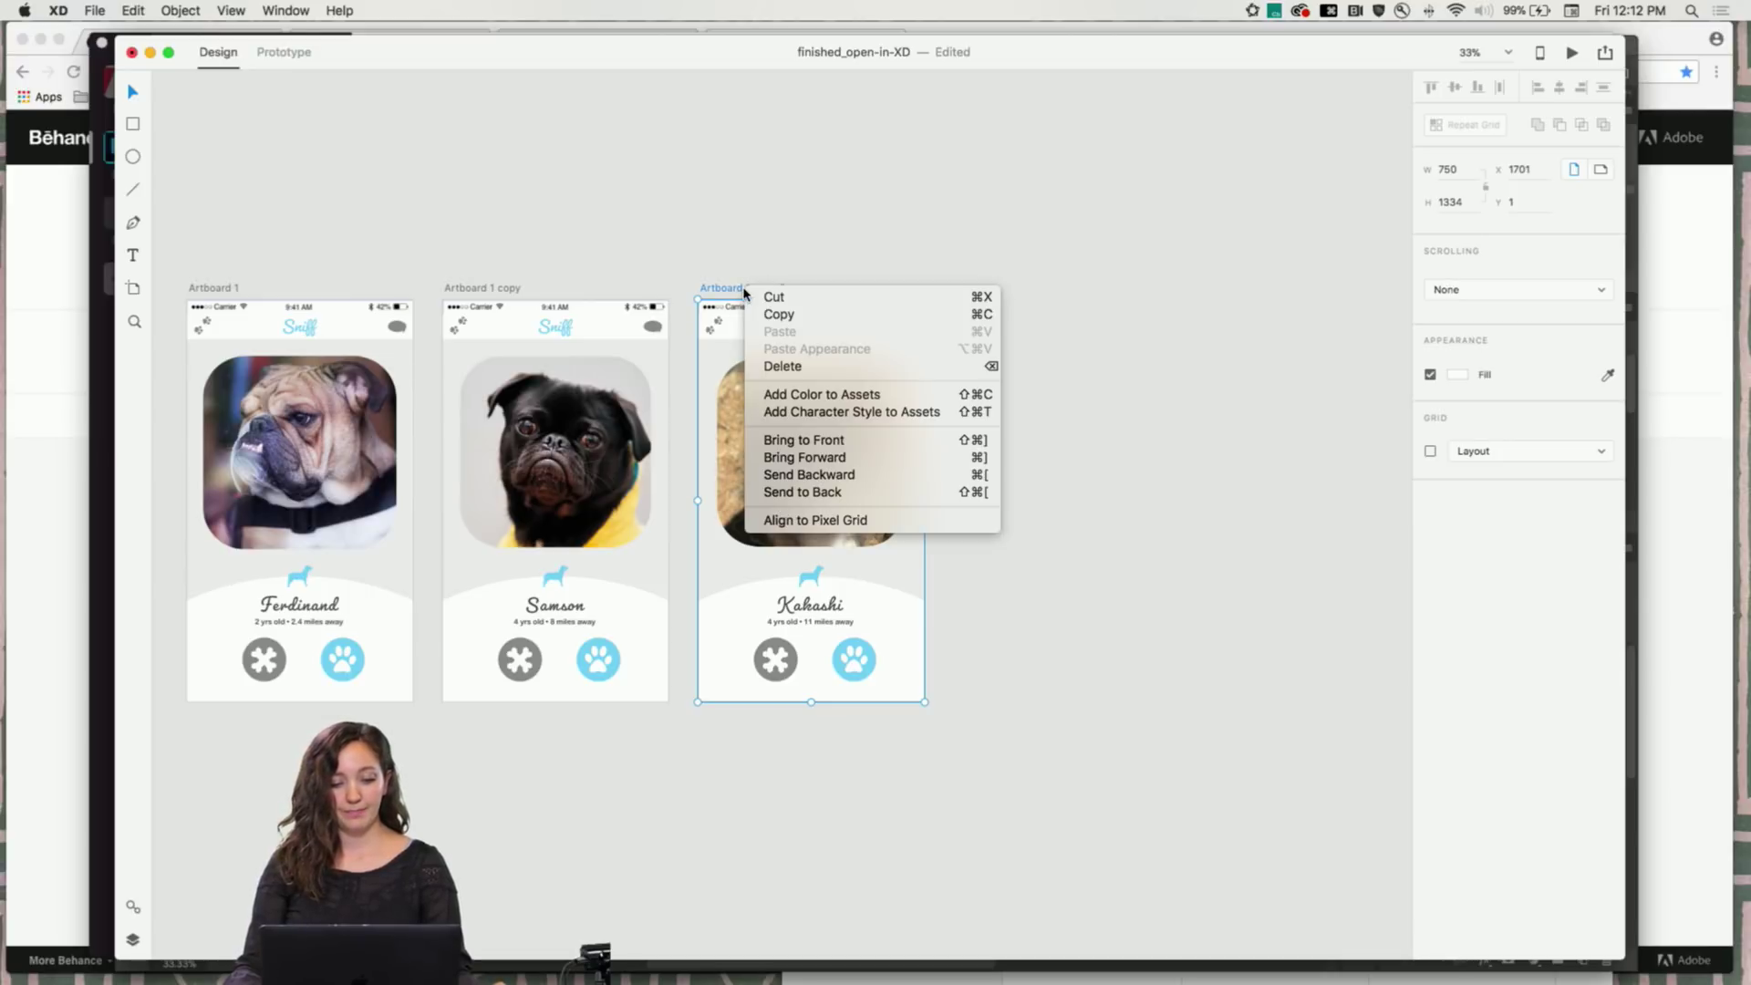
{"action": "left_click", "coordinate": [790, 320]}
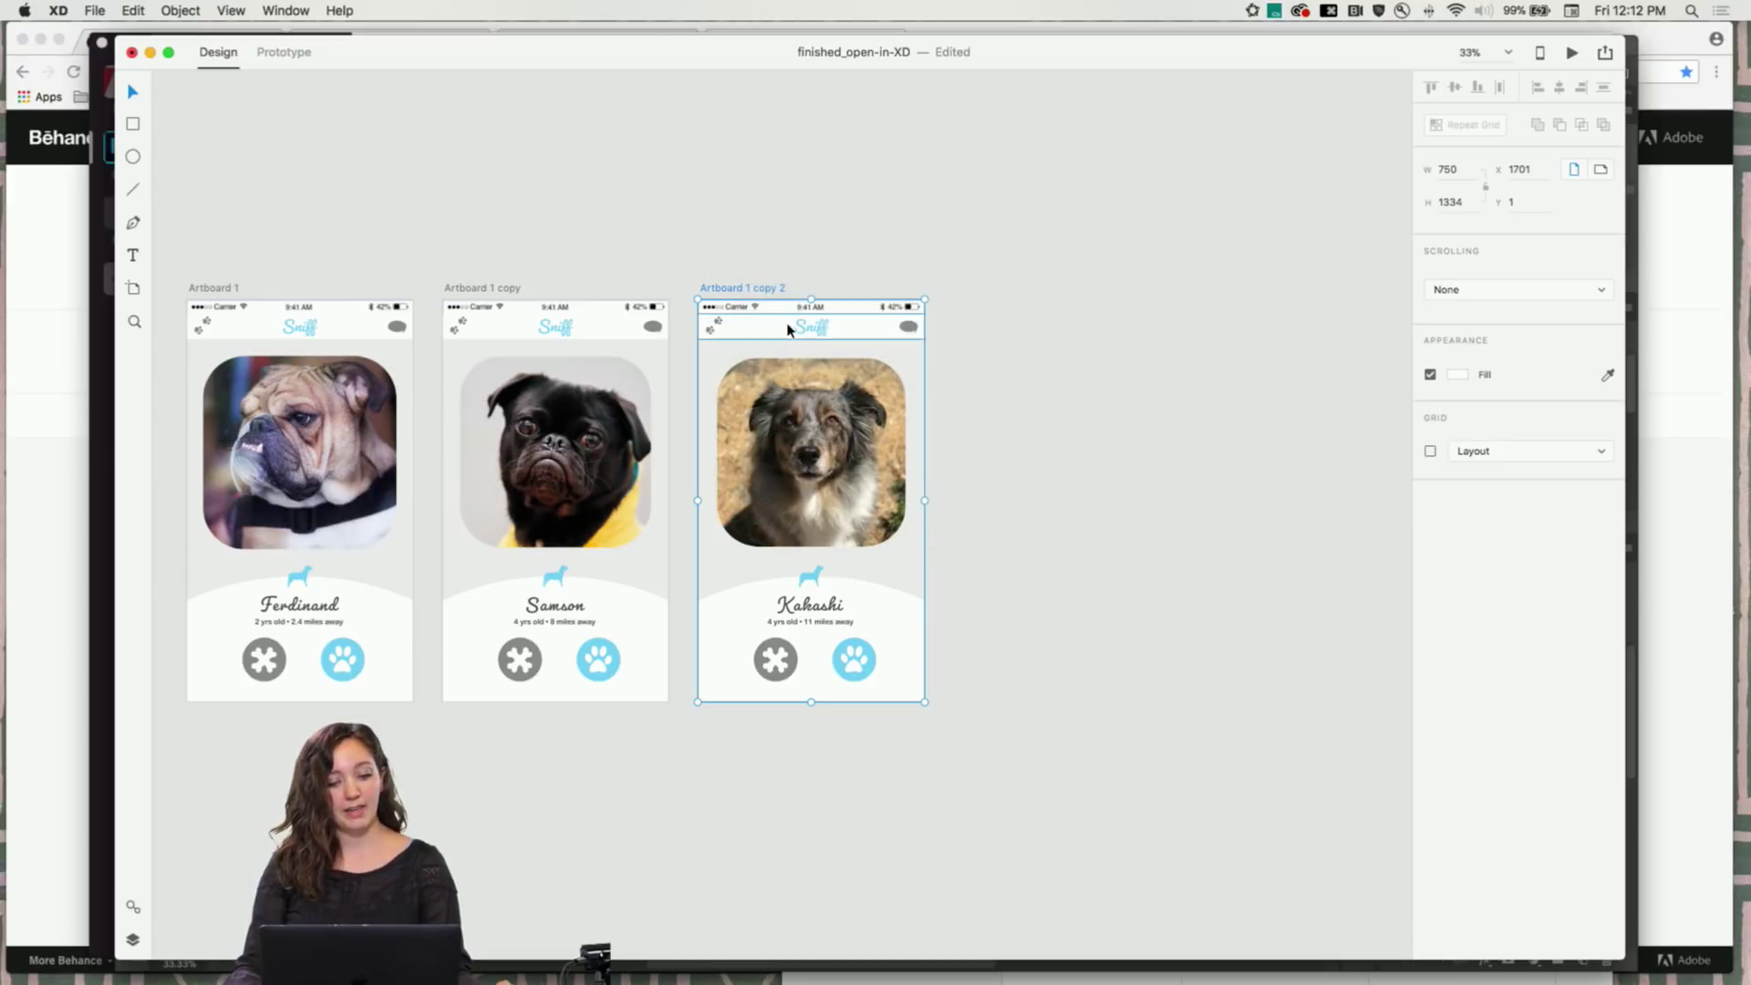
{"action": "right_click", "coordinate": [746, 294]}
{"action": "left_click", "coordinate": [1045, 294]}
{"action": "right_click", "coordinate": [1040, 290]}
{"action": "left_click", "coordinate": [1049, 296]}
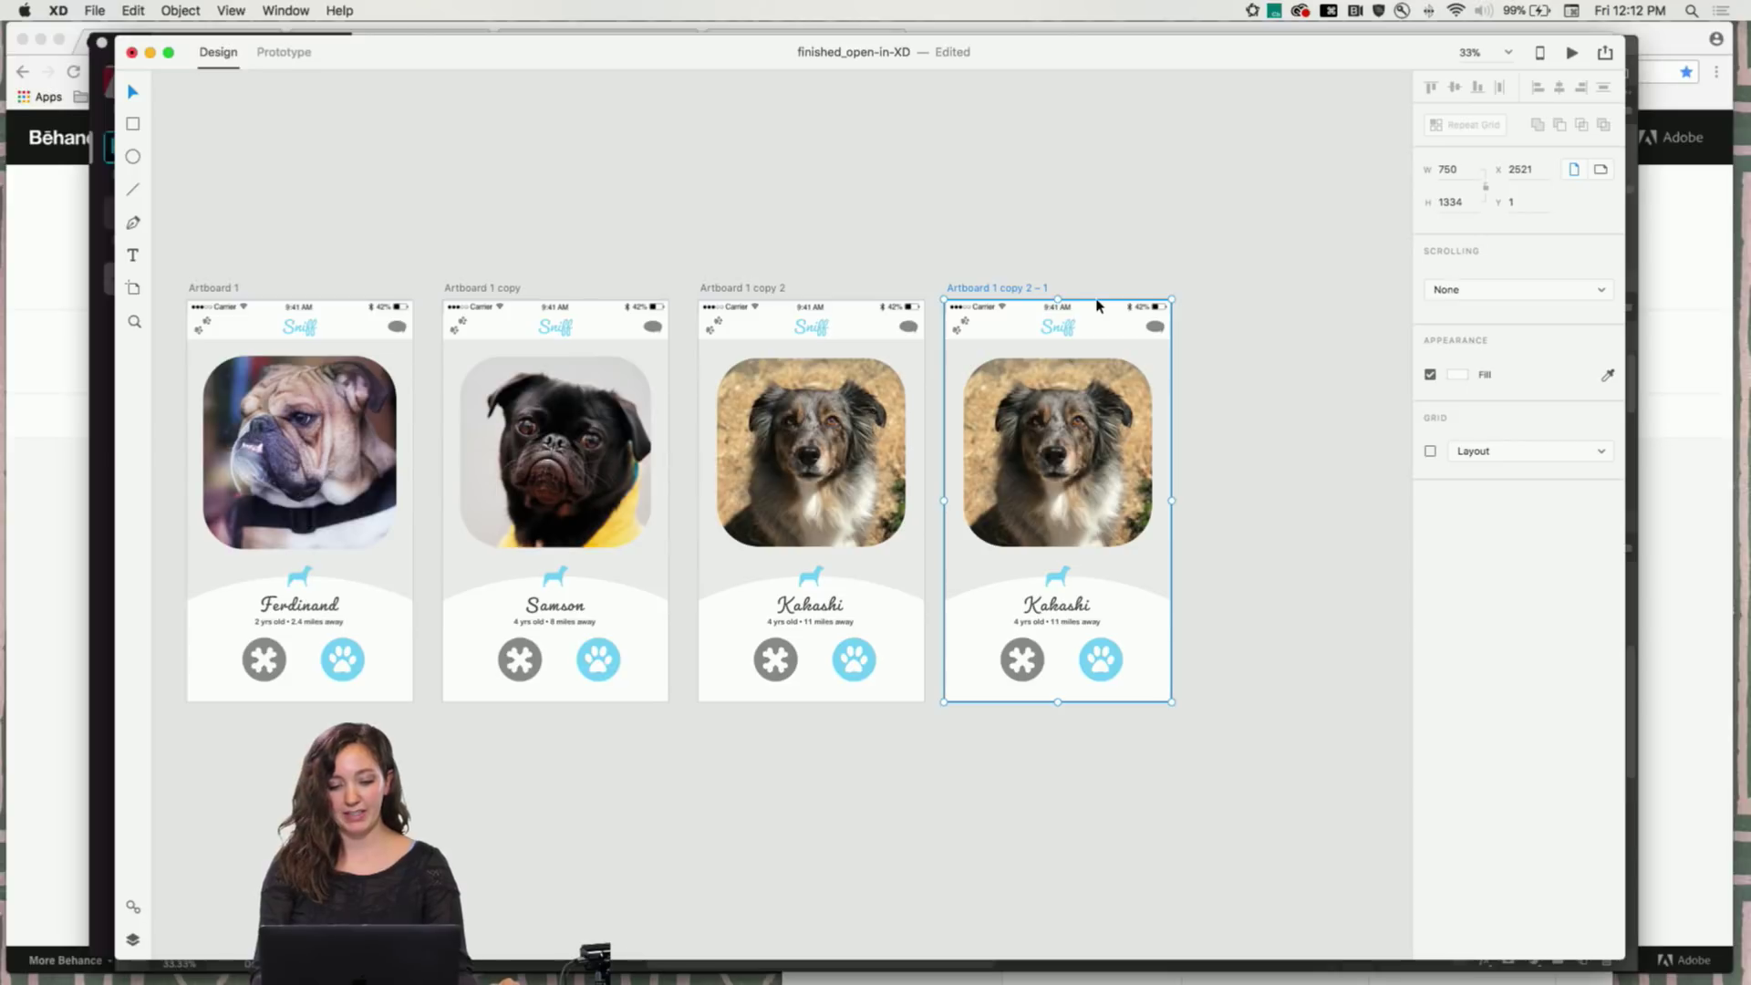
Replace the dog photo on the duplicated artboard with pitty-boy.png from the rectangle-doggies folder
{"action": "key", "text": "super+equal"}
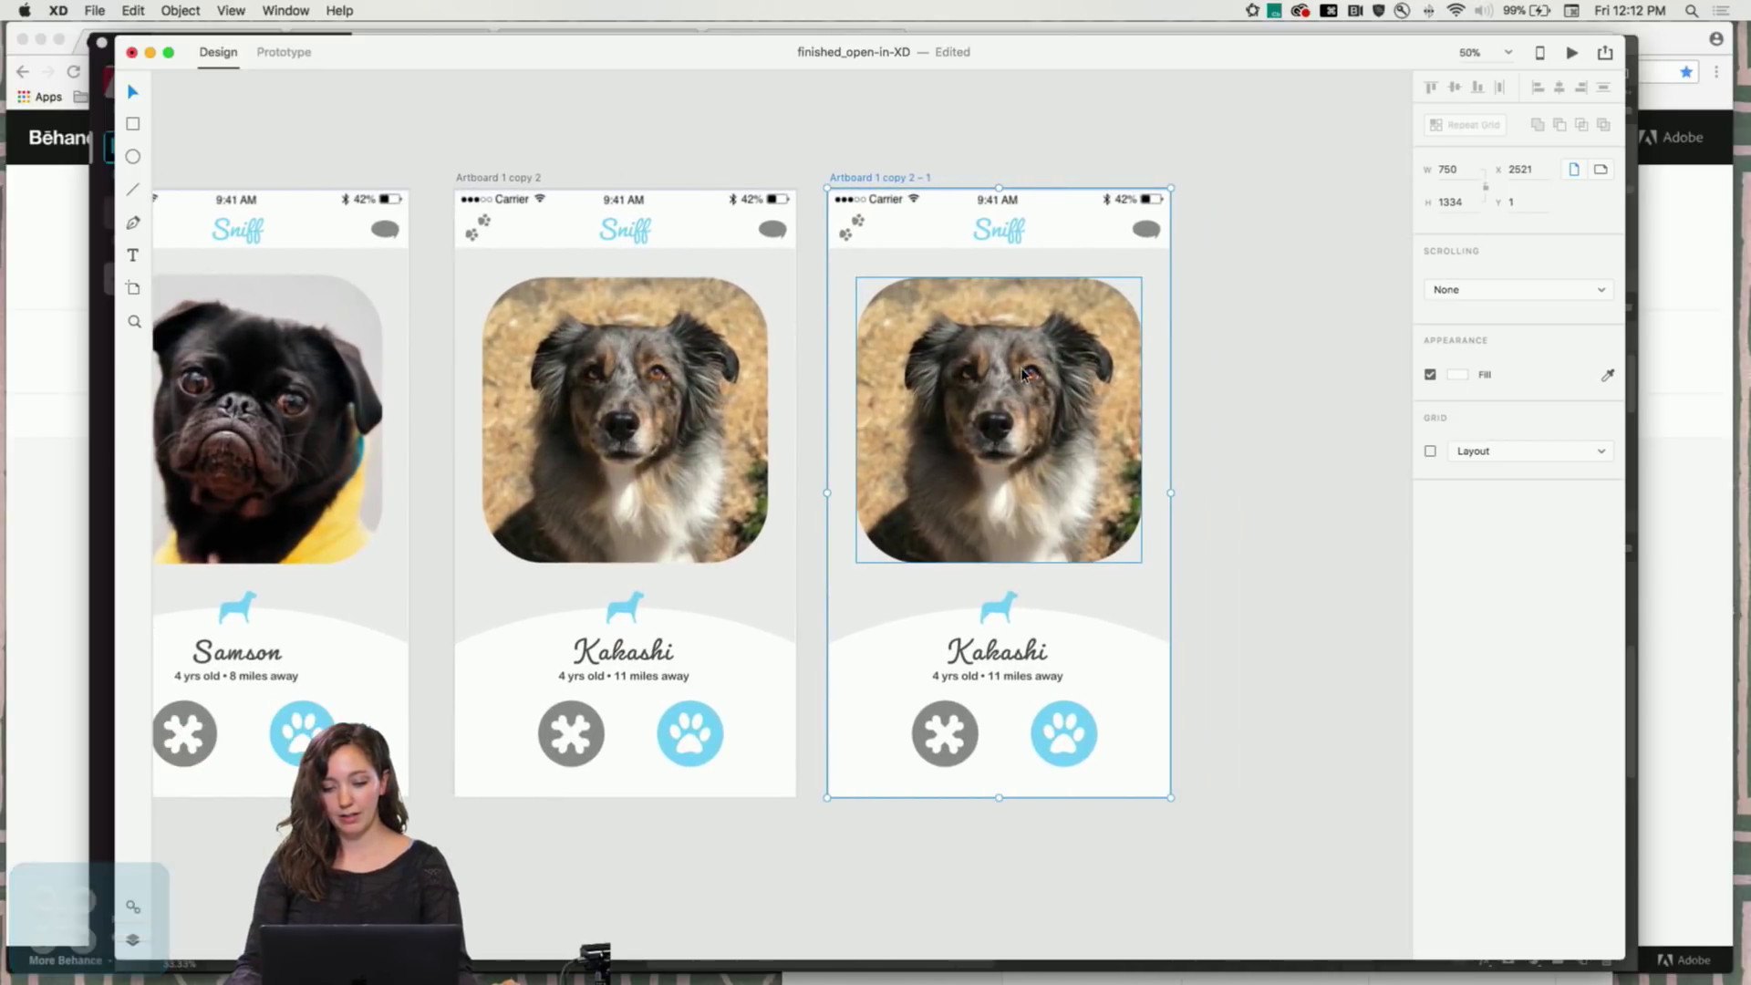
{"action": "left_click", "coordinate": [1026, 373]}
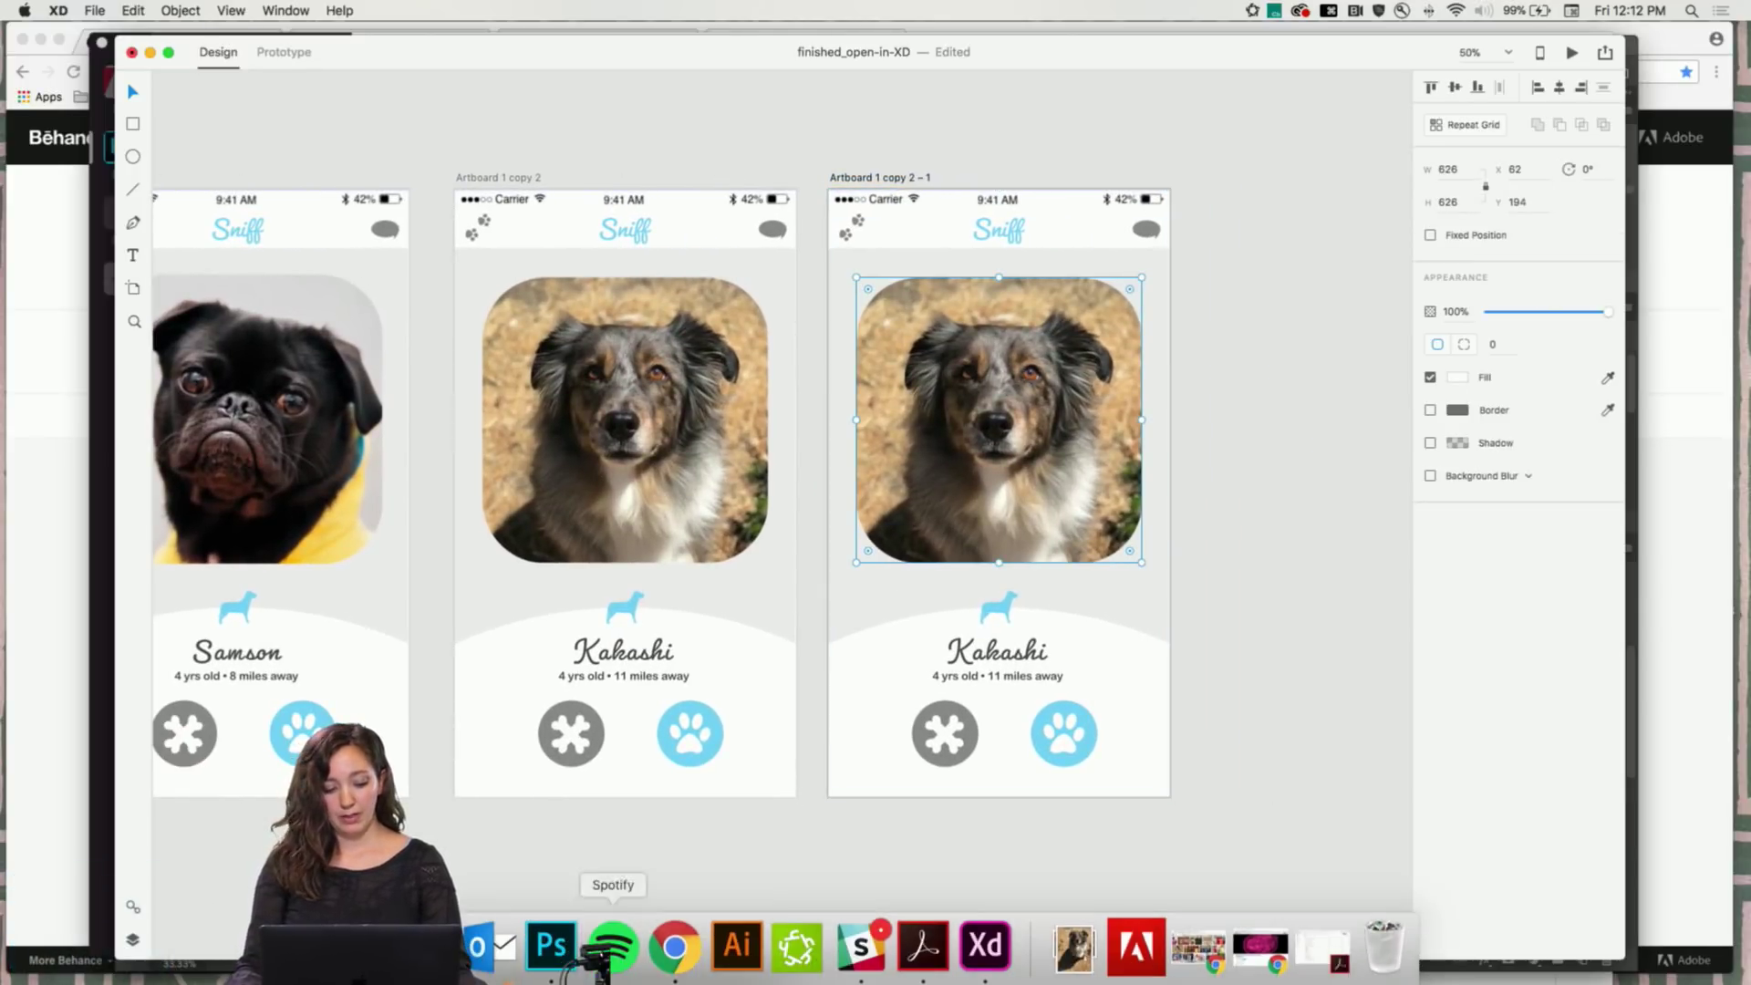
{"action": "left_click", "coordinate": [429, 945]}
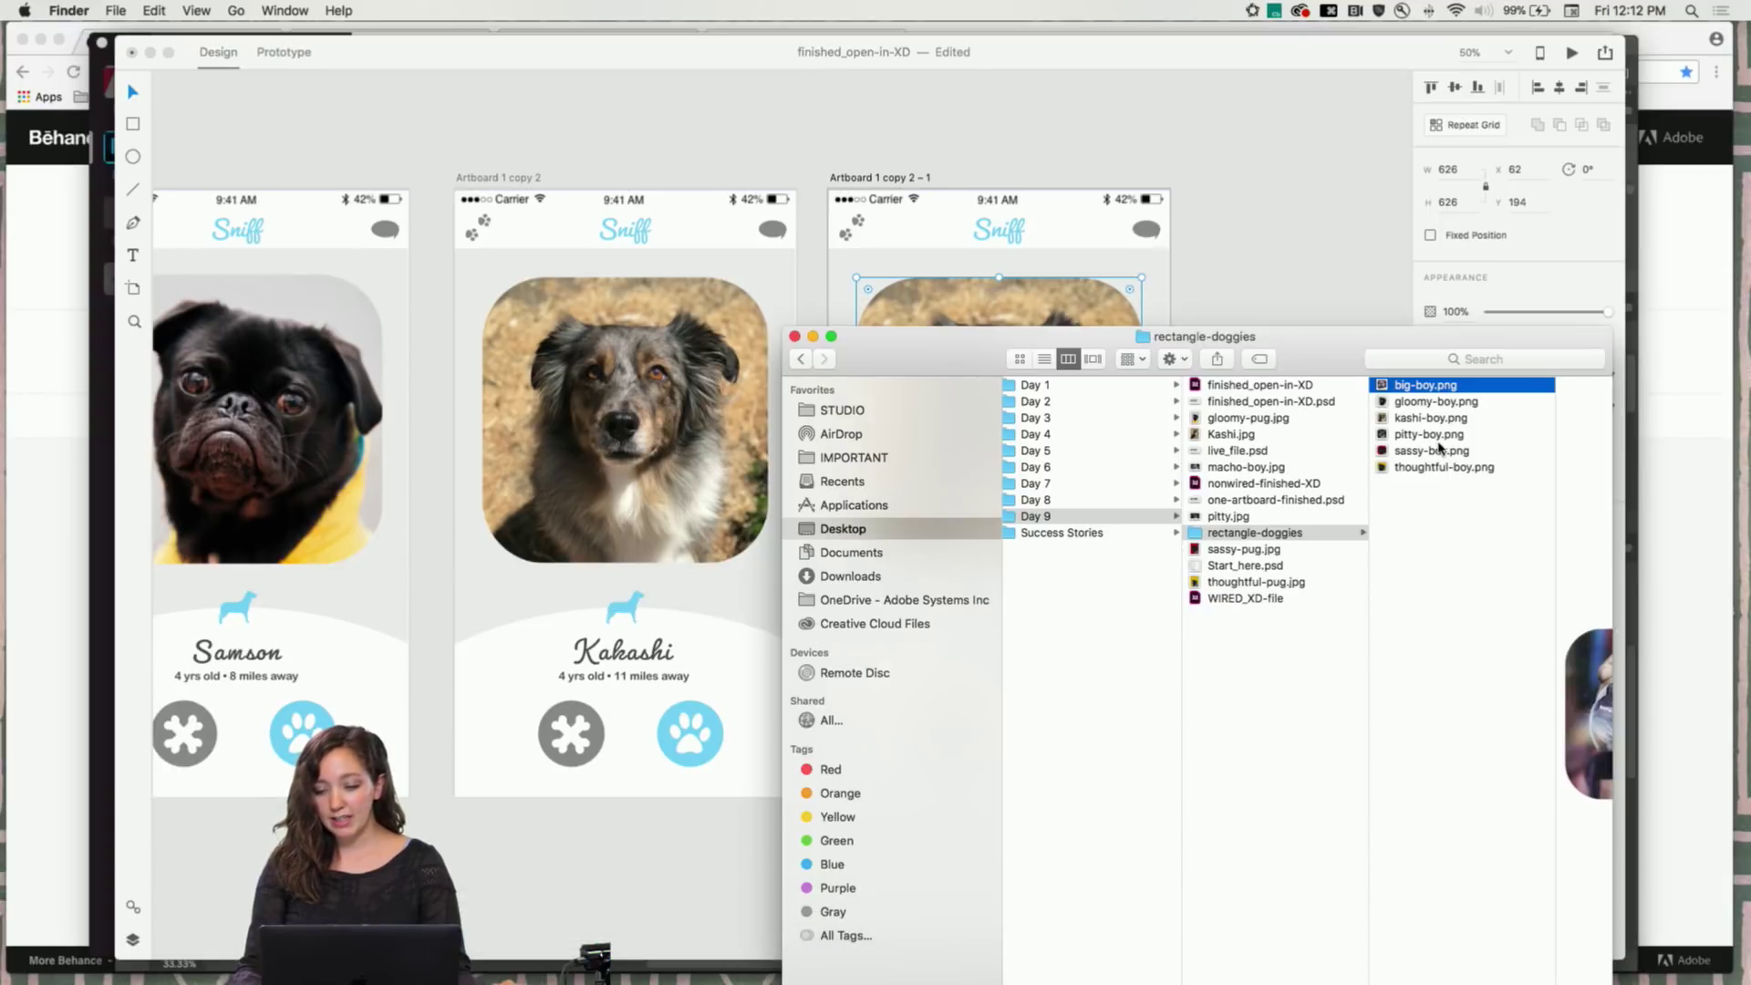
{"action": "left_click_drag", "start_coordinate": [1331, 365], "coordinate": [1464, 605]}
{"action": "left_click_drag", "start_coordinate": [1562, 675], "coordinate": [1077, 436]}
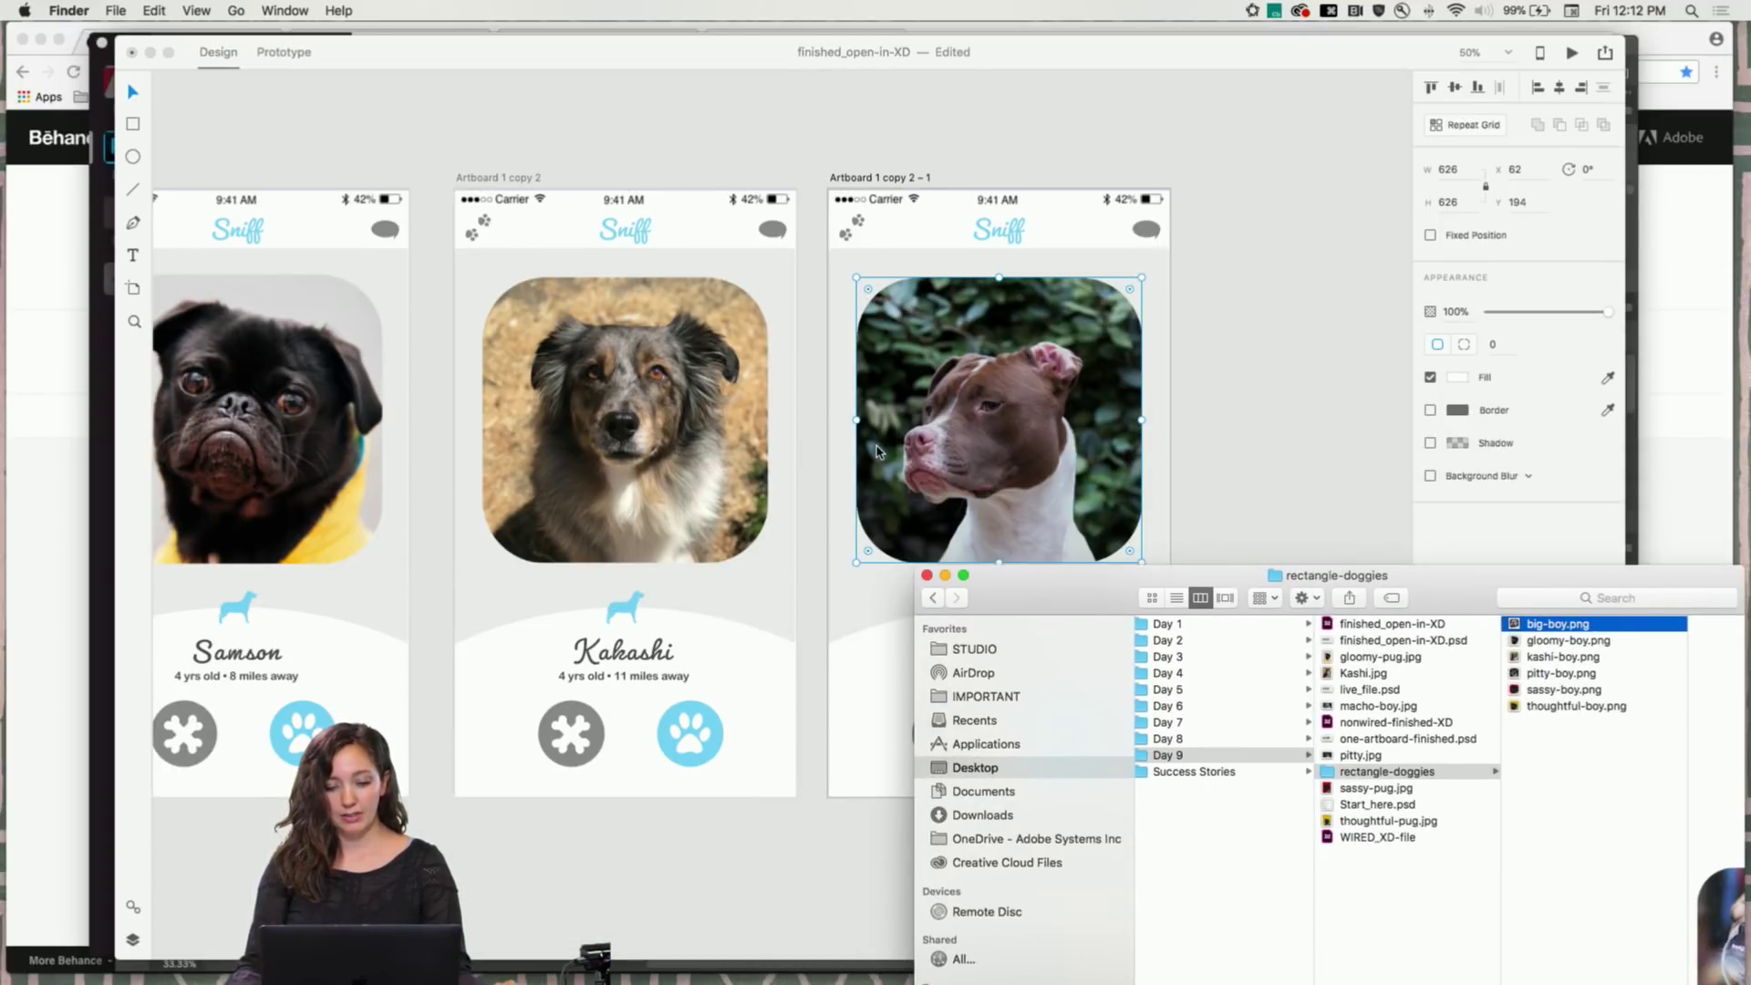
{"action": "left_click", "coordinate": [838, 122]}
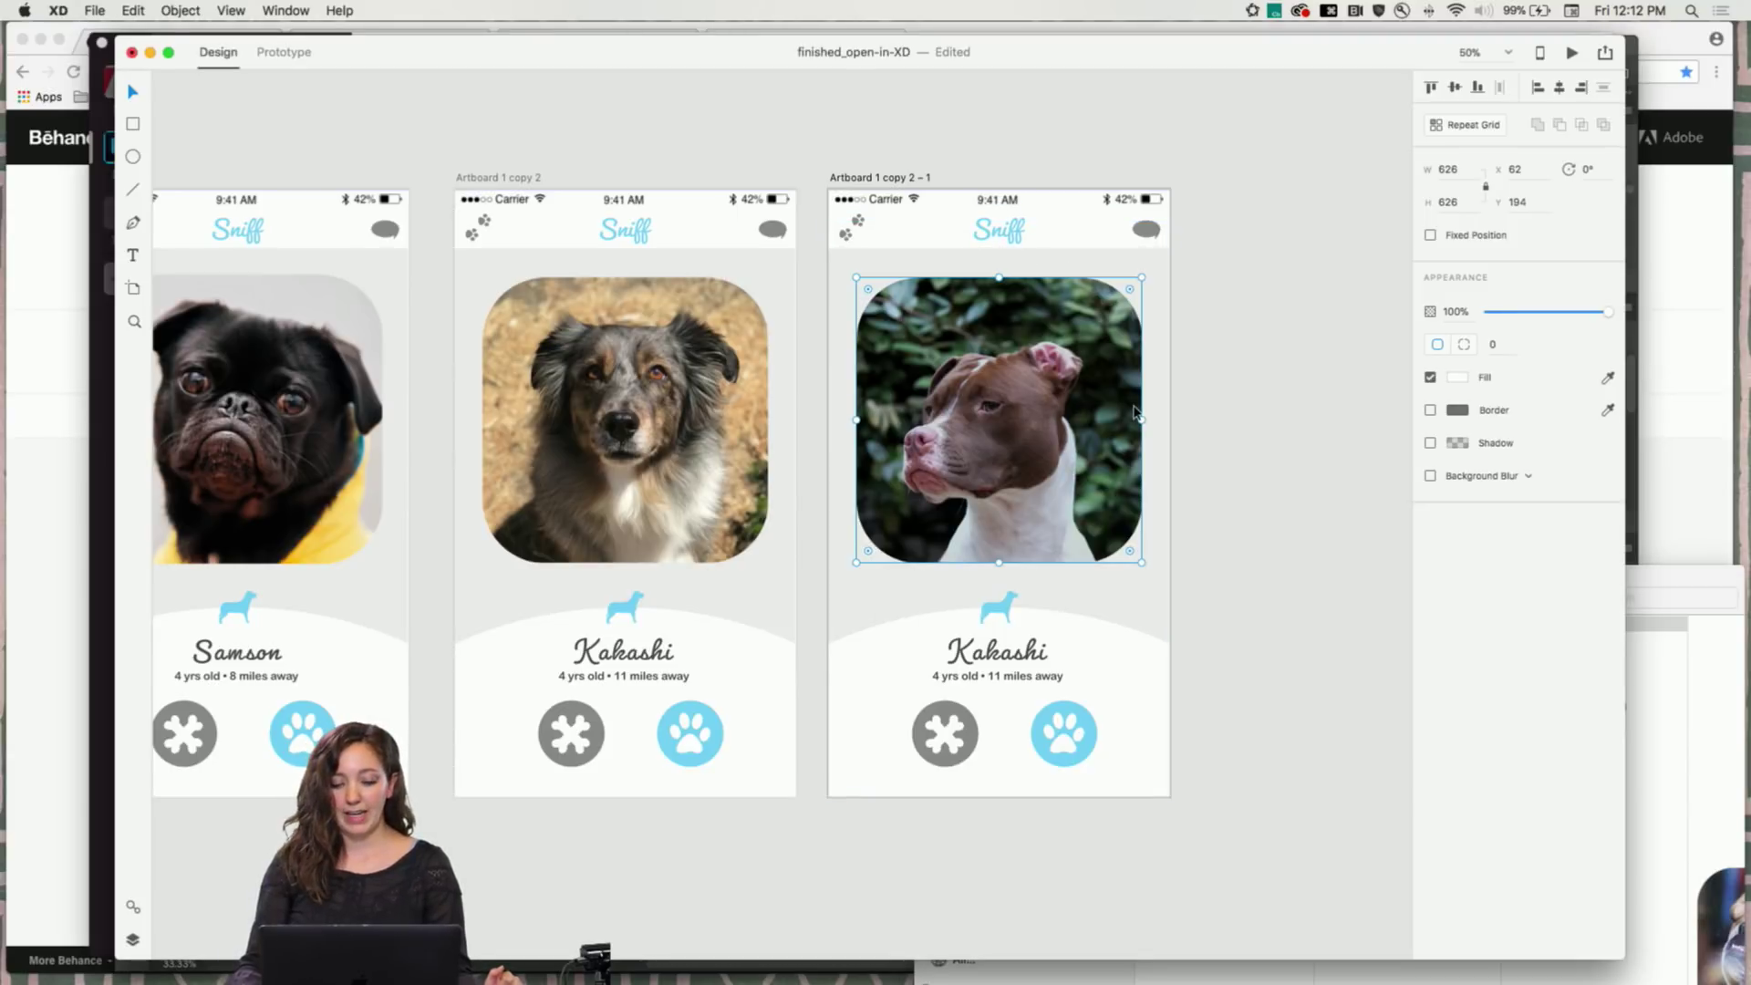
Change the pet name on the fourth artboard to Sasha
{"action": "left_click", "coordinate": [1013, 661]}
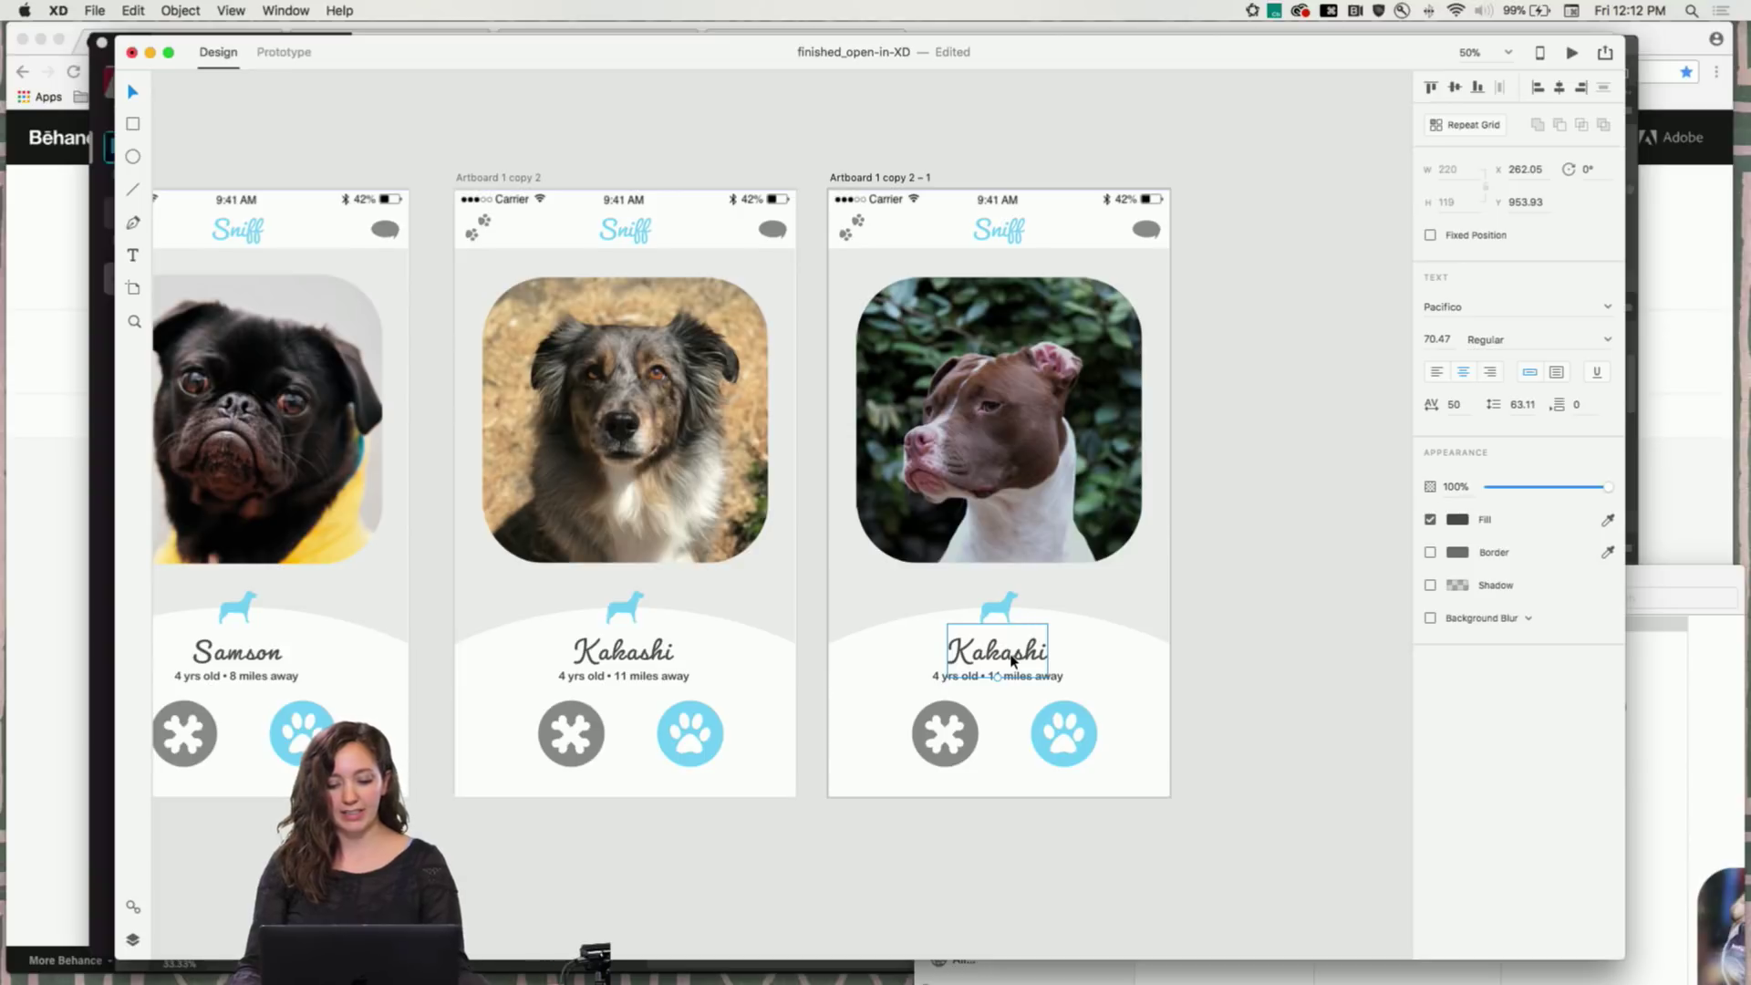
{"action": "double_click", "coordinate": [1014, 661]}
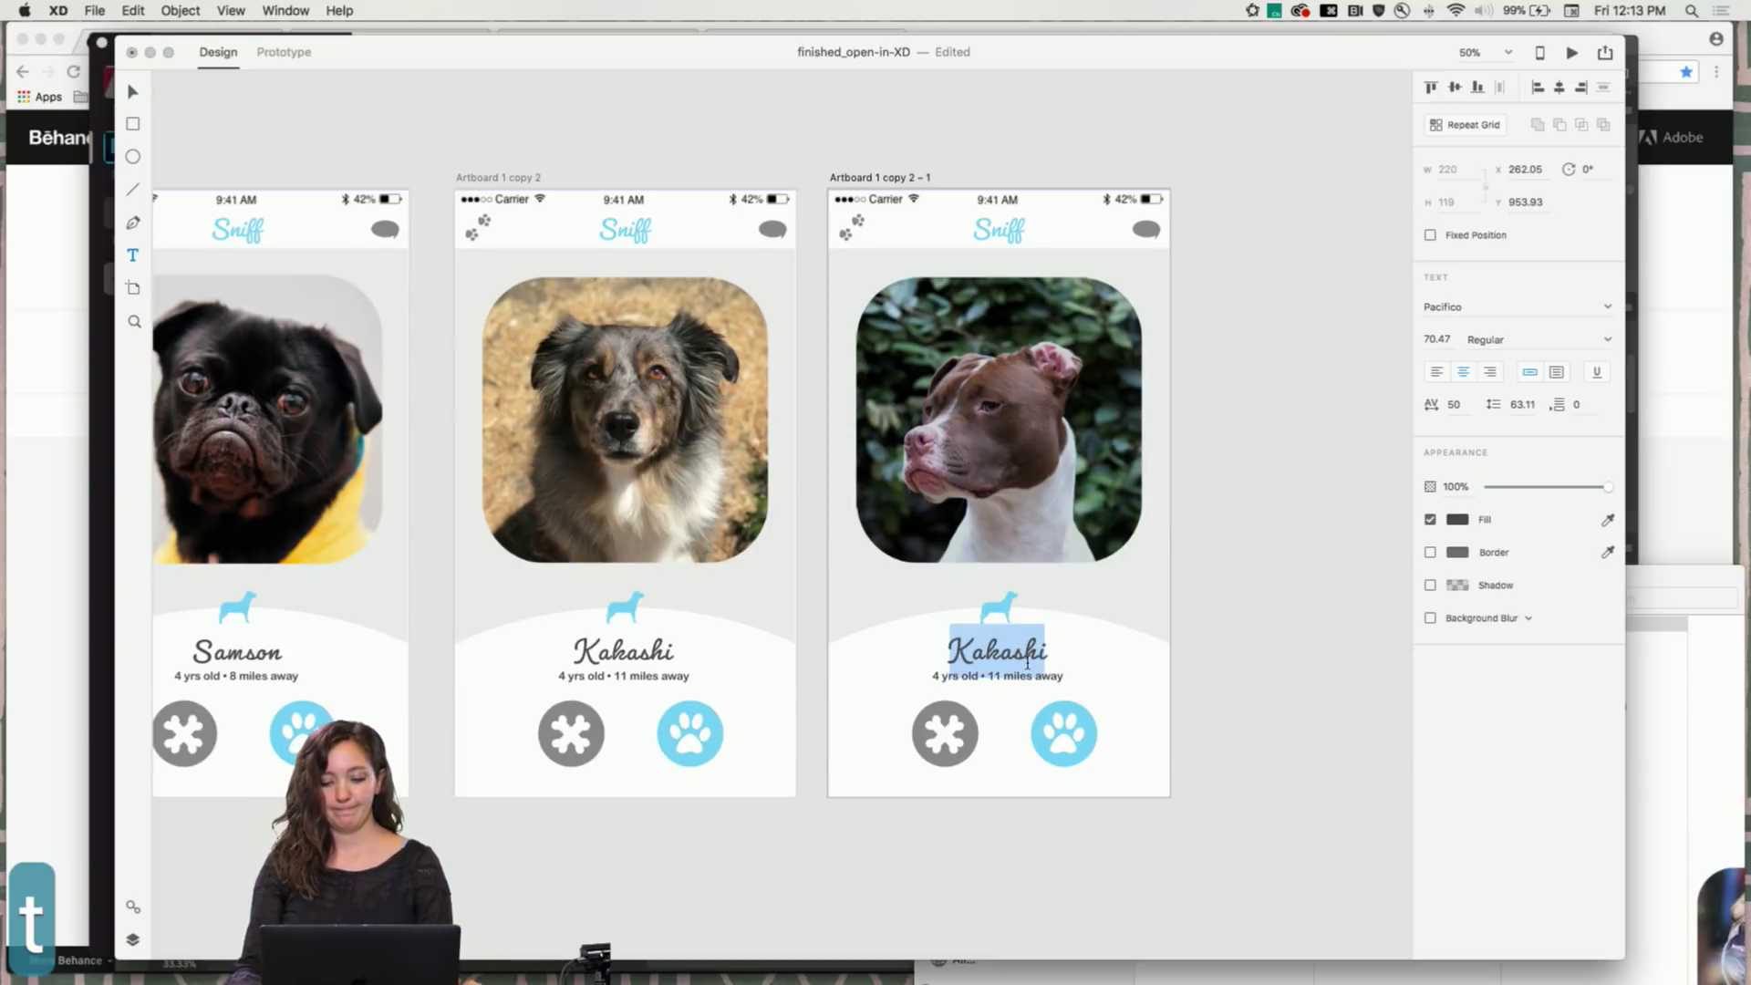
{"action": "type", "text": "Sasha"}
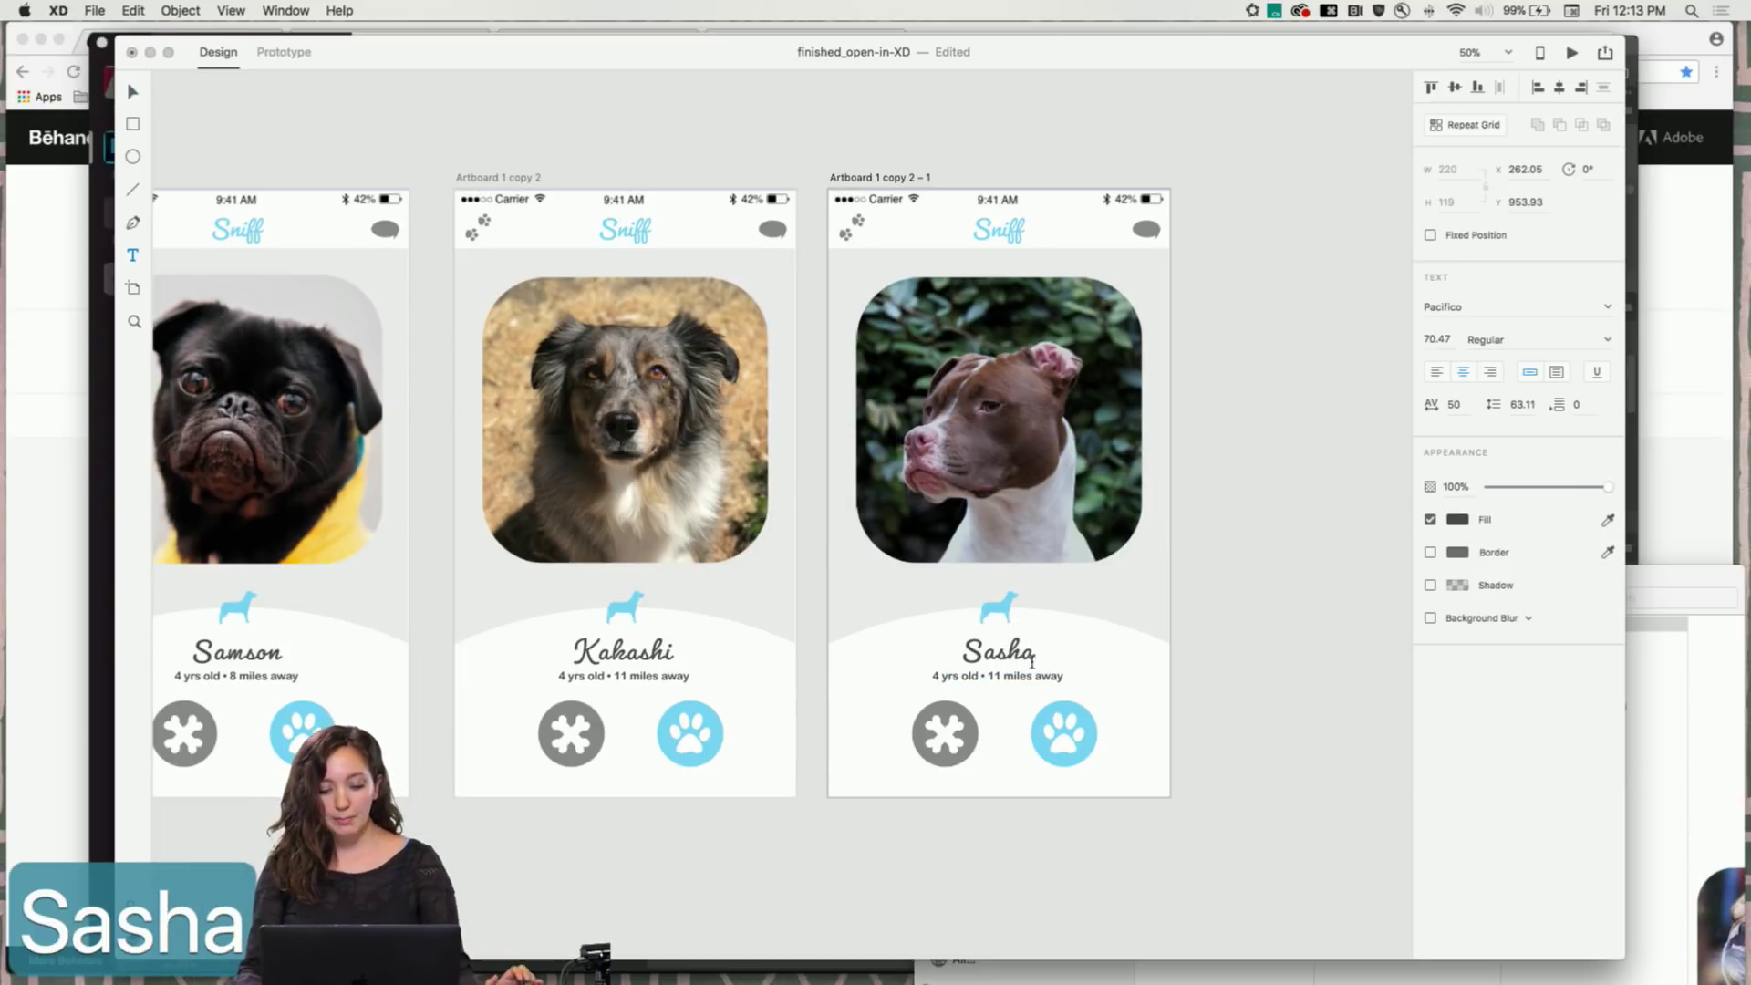
{"action": "key", "text": "Escape"}
Set the details line below Sasha to 3 yrs old and 8 miles away
{"action": "double_click", "coordinate": [991, 677]}
{"action": "key", "text": "Left"}
{"action": "key", "text": "Delete"}
{"action": "type", "text": "3"}
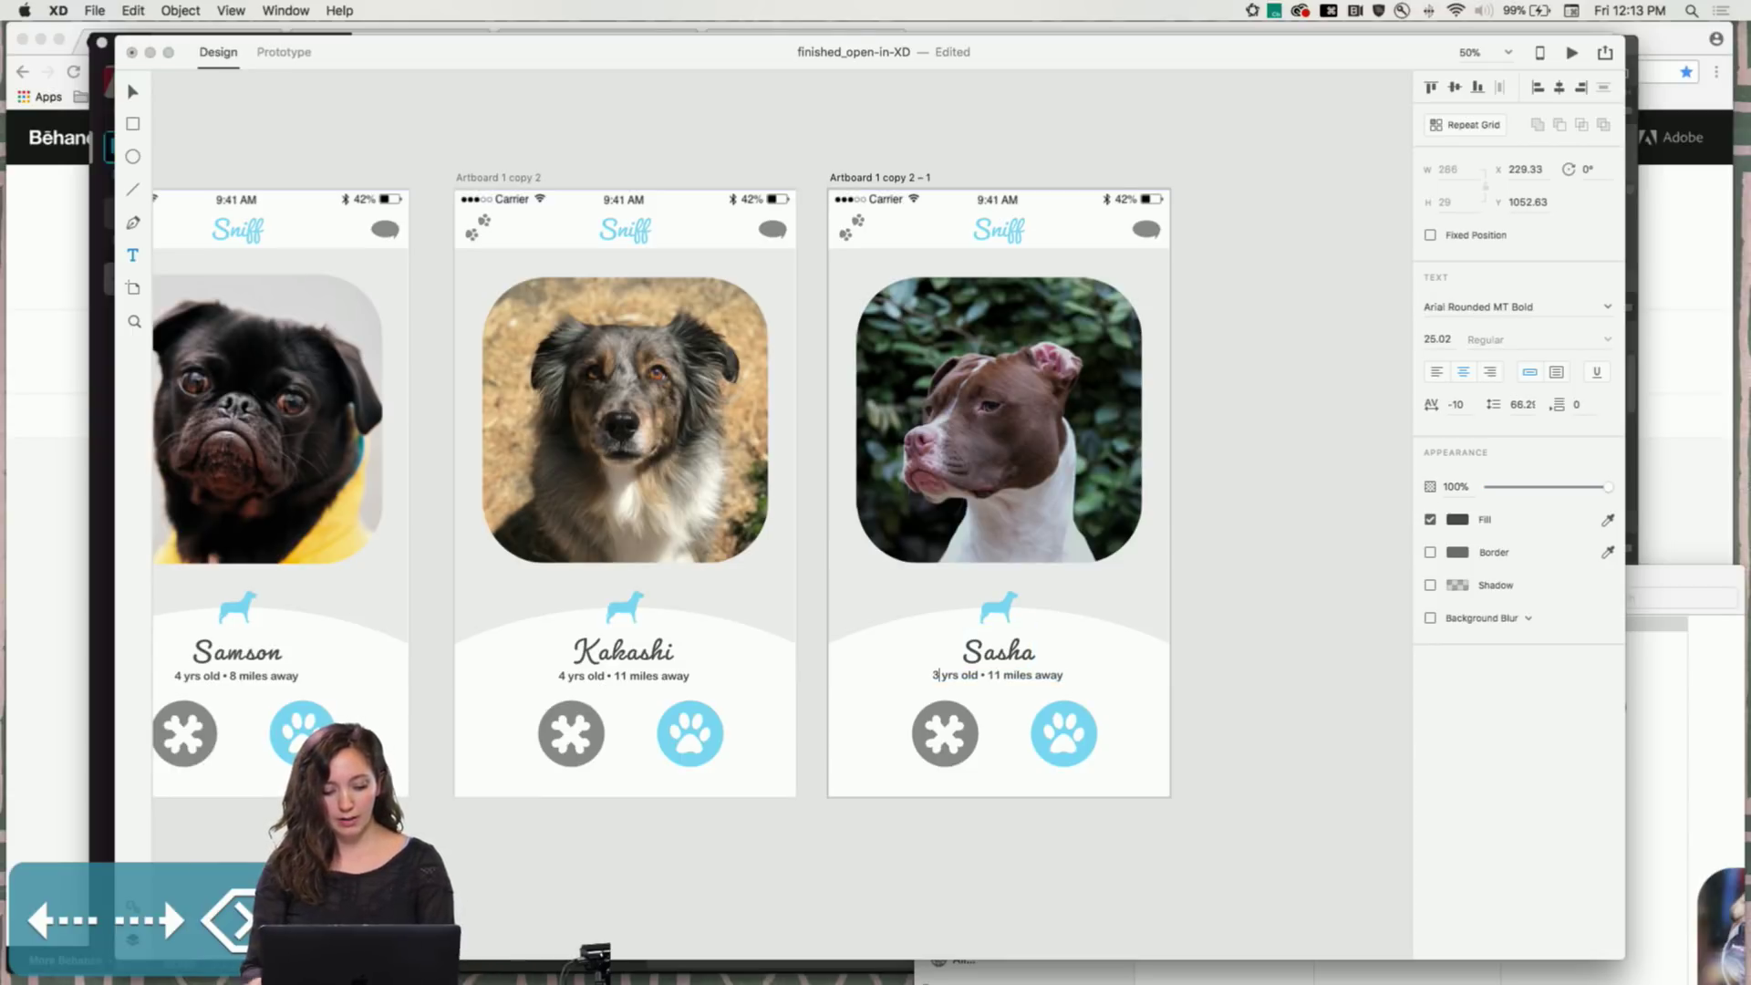
{"action": "left_click", "coordinate": [1000, 676]}
{"action": "key", "text": "BackSpace"}
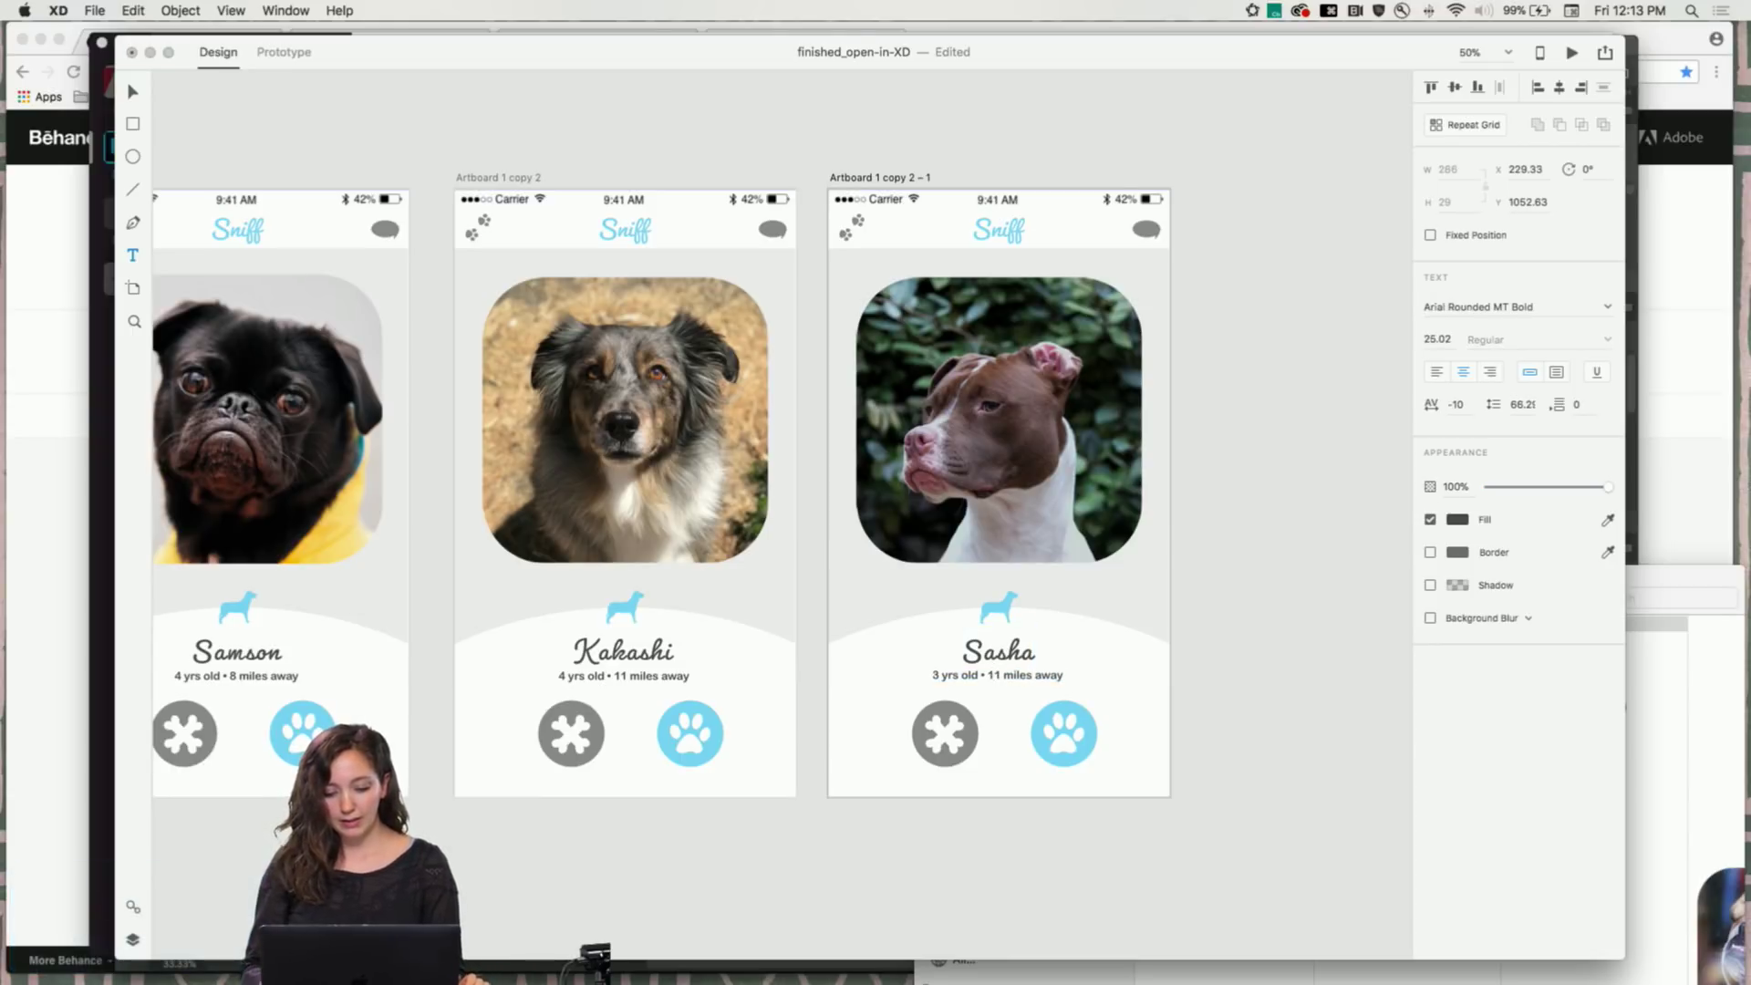
{"action": "key", "text": "BackSpace"}
{"action": "type", "text": "8"}
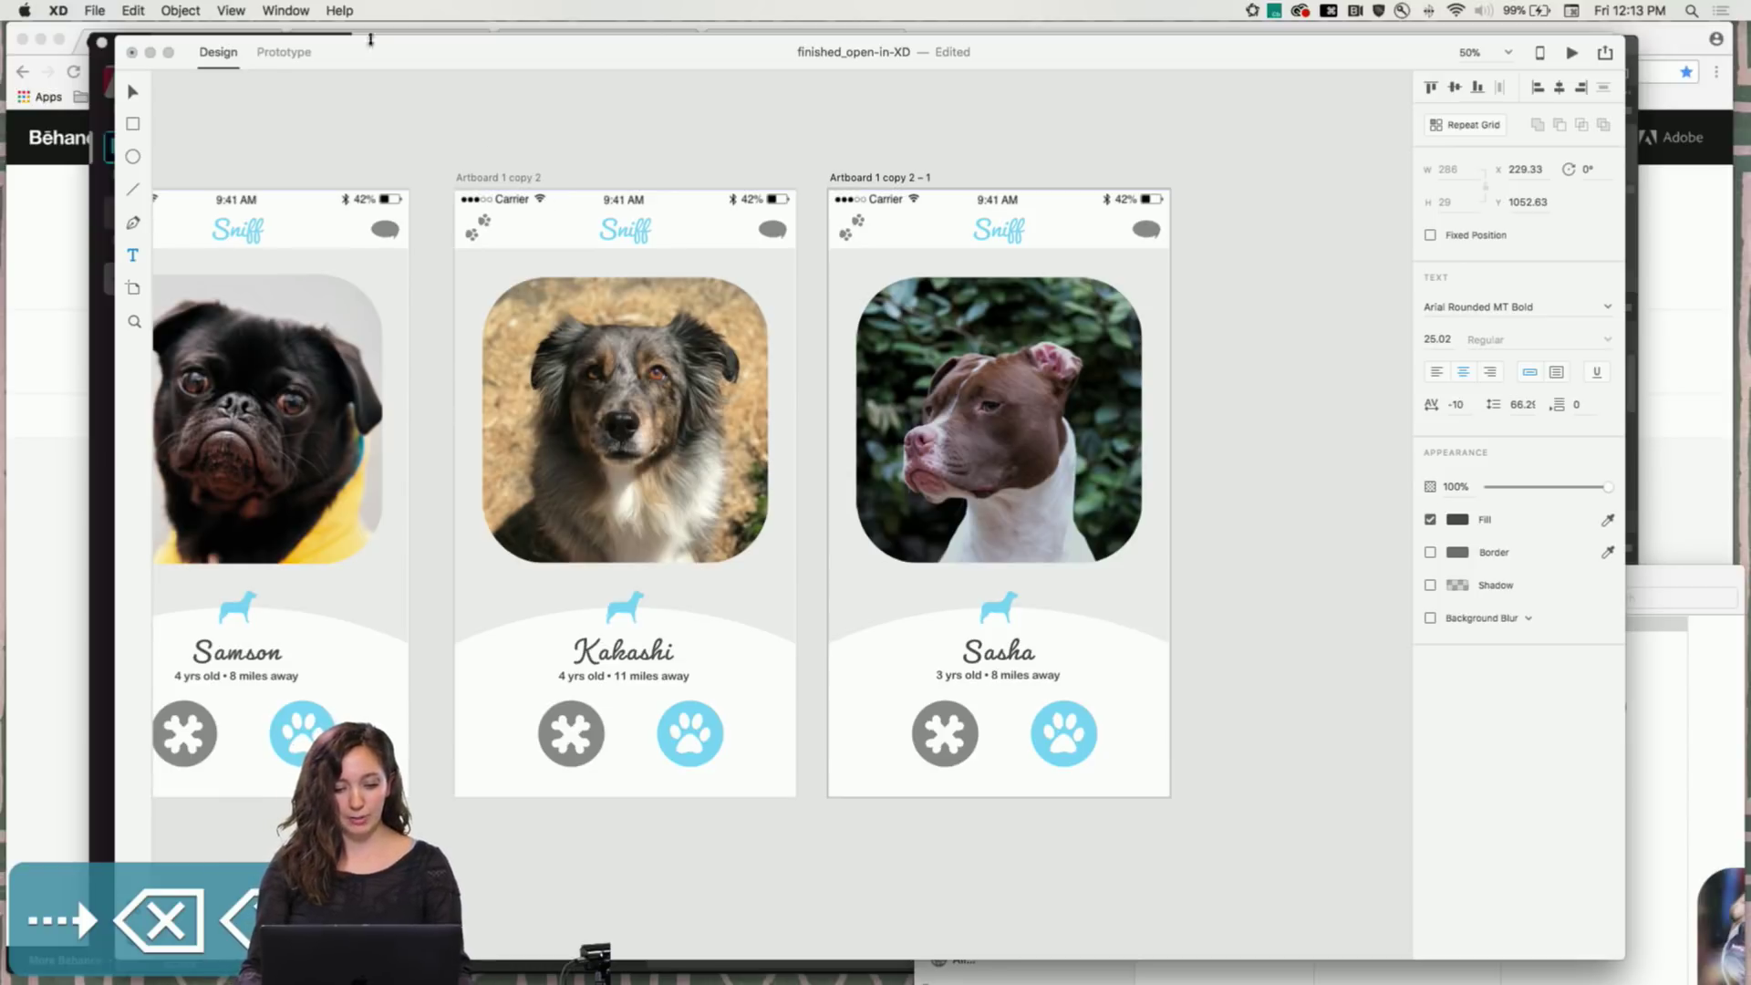
{"action": "key", "text": "Escape"}
Copy the Sasha artboard and paste the duplicate beside it as a fifth profile screen
{"action": "scroll", "coordinate": [555, 284], "scroll_direction": "left", "scroll_amount": 5}
{"action": "scroll", "coordinate": [553, 284], "scroll_direction": "left", "scroll_amount": 3}
{"action": "scroll", "coordinate": [554, 284], "scroll_direction": "right", "scroll_amount": 4}
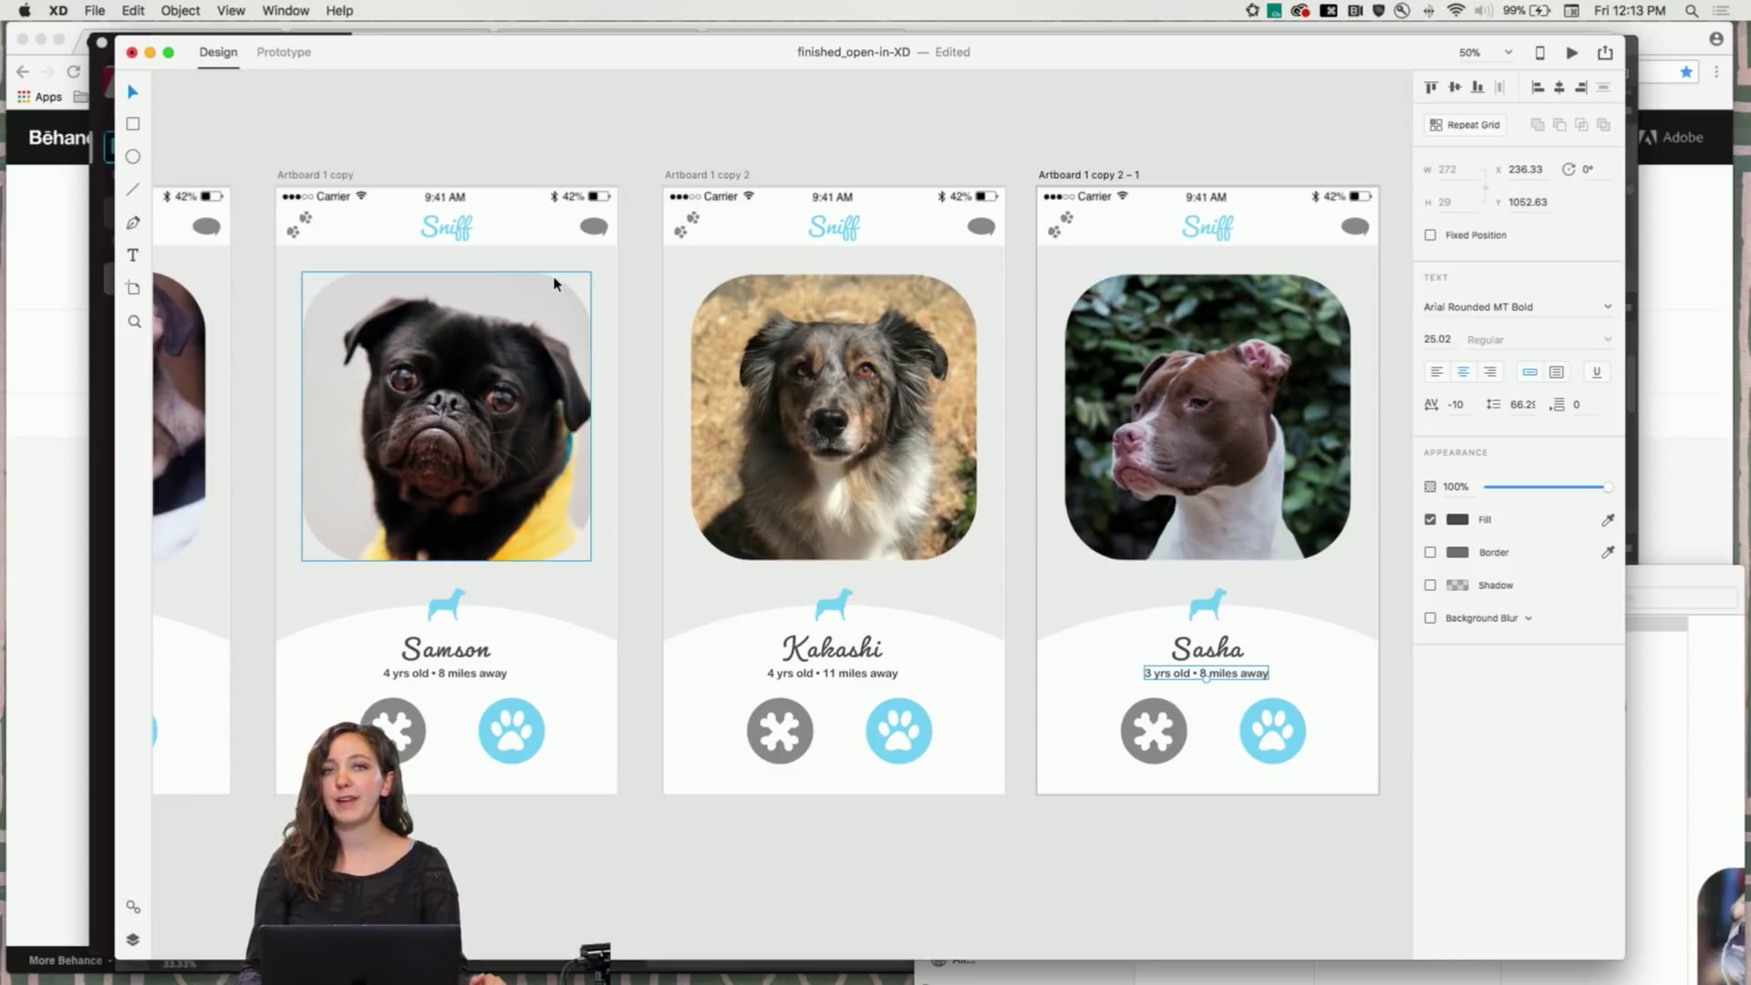
{"action": "scroll", "coordinate": [553, 284], "scroll_direction": "left", "scroll_amount": 3}
{"action": "key", "text": "super+minus"}
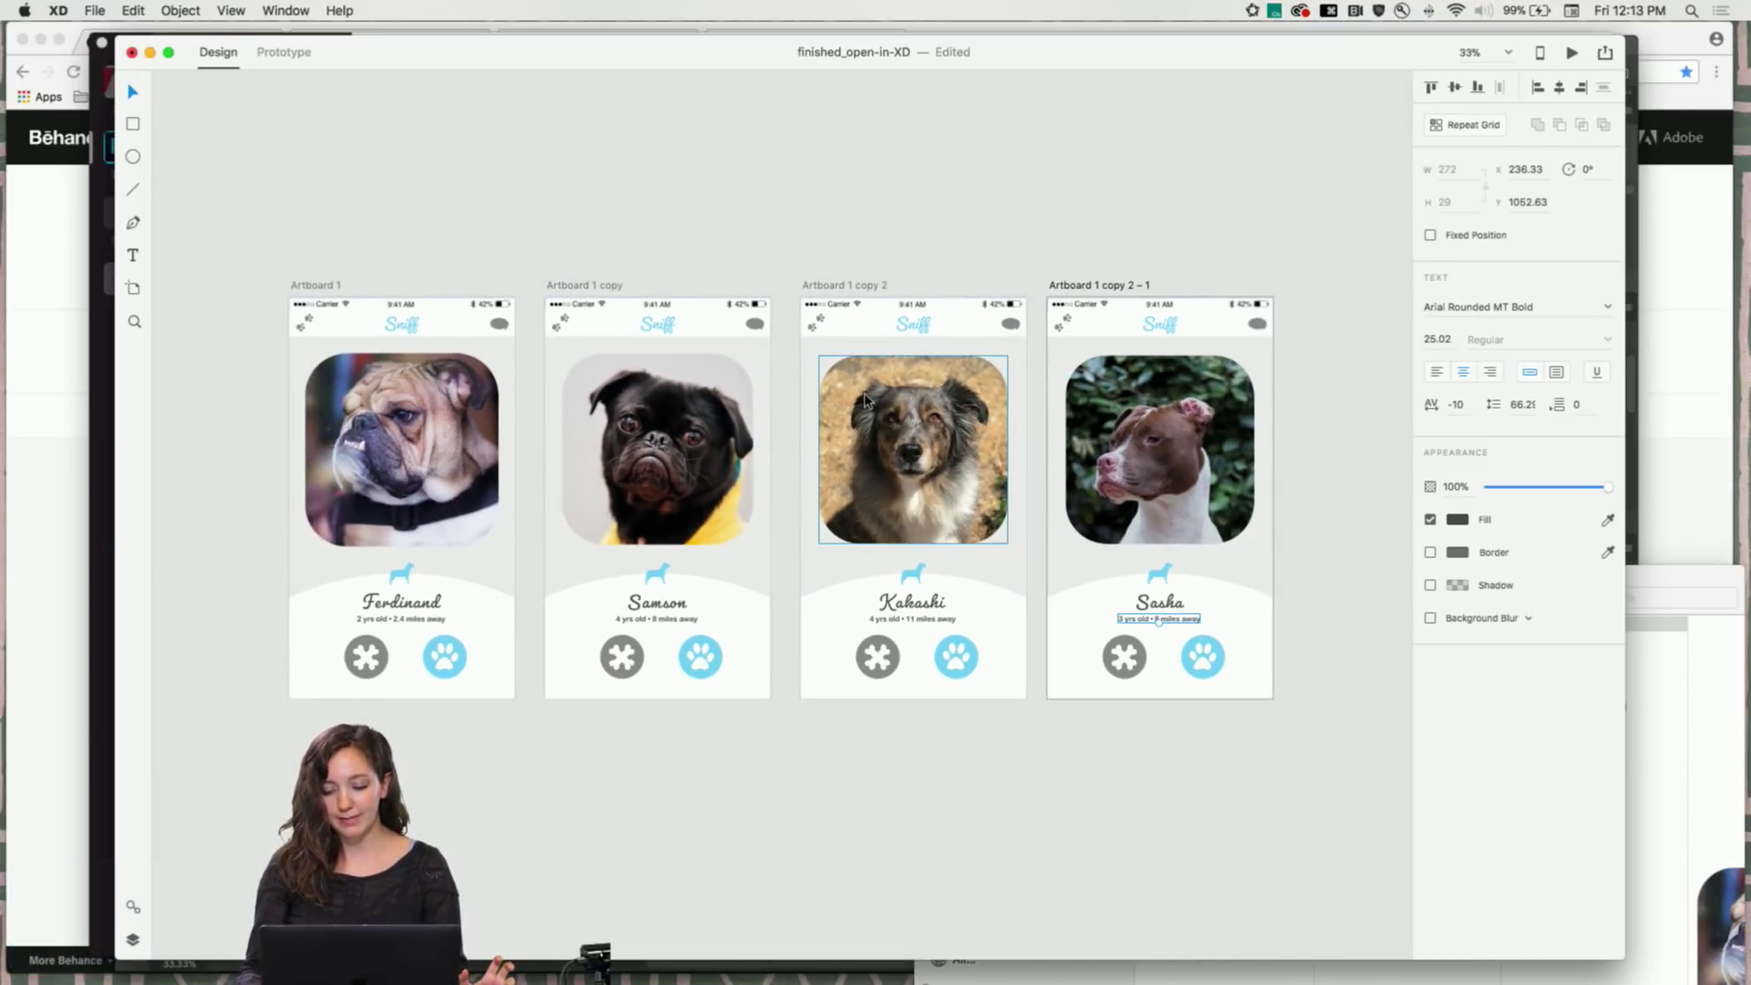
{"action": "scroll", "coordinate": [866, 399], "scroll_direction": "right", "scroll_amount": 6}
{"action": "left_click", "coordinate": [812, 290]}
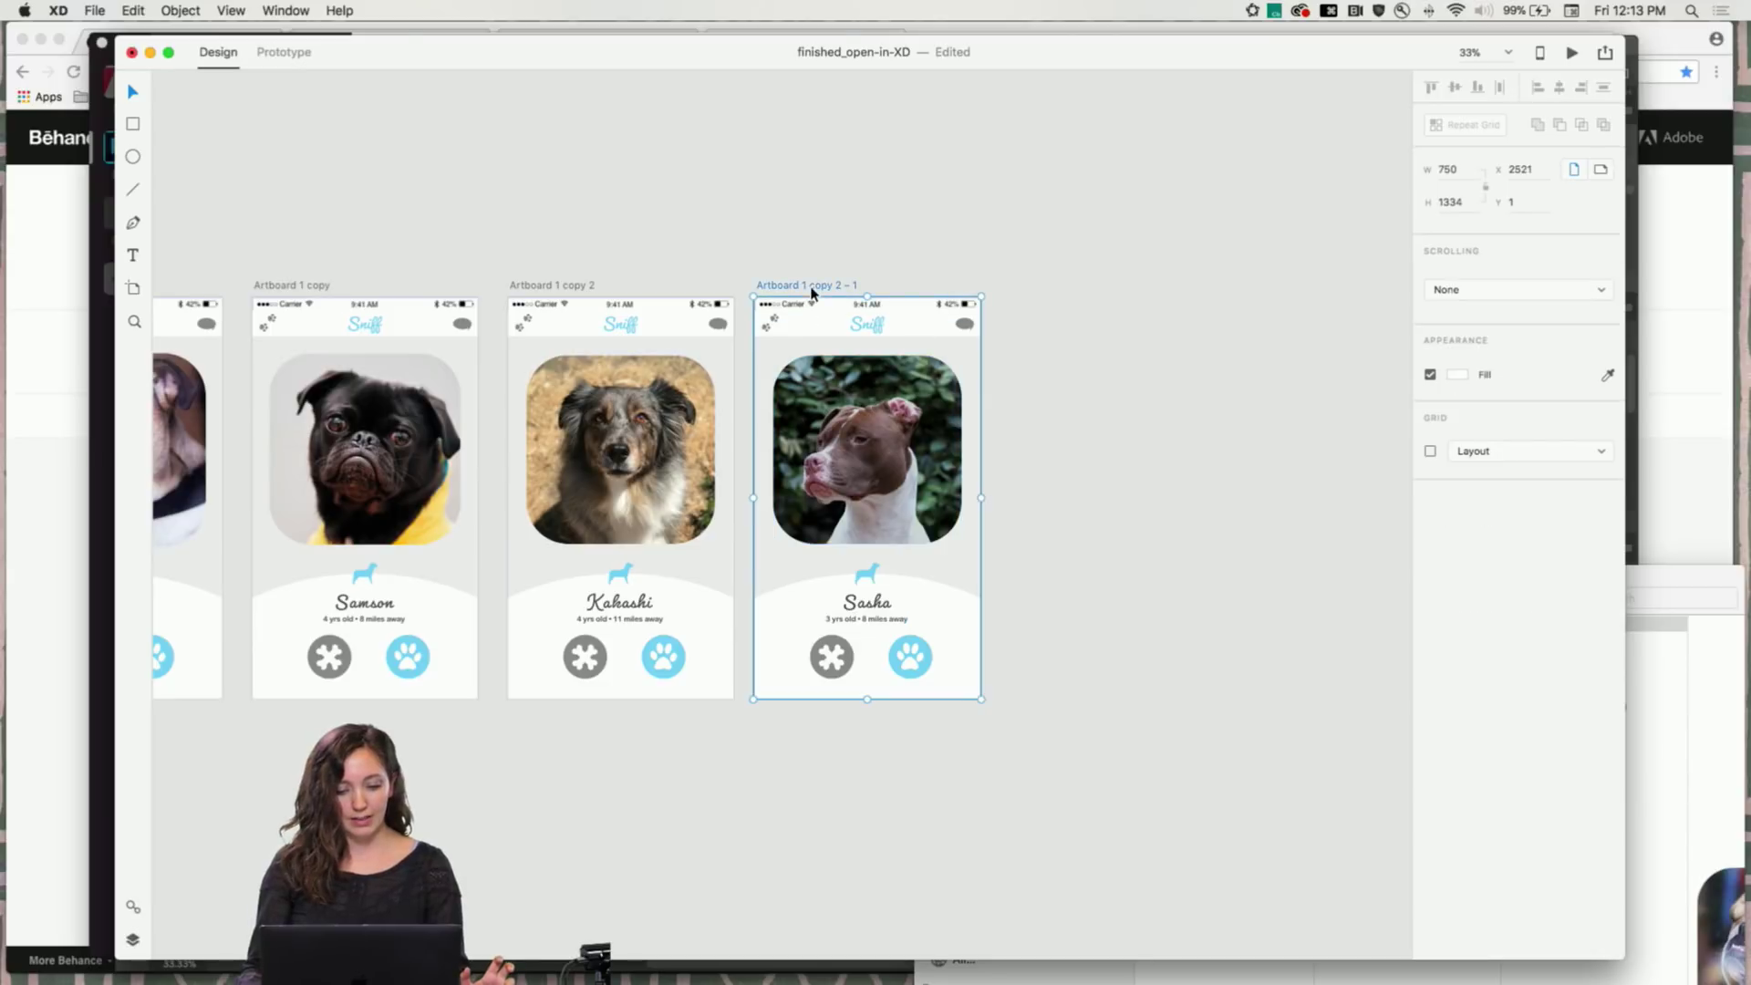
{"action": "right_click", "coordinate": [812, 292]}
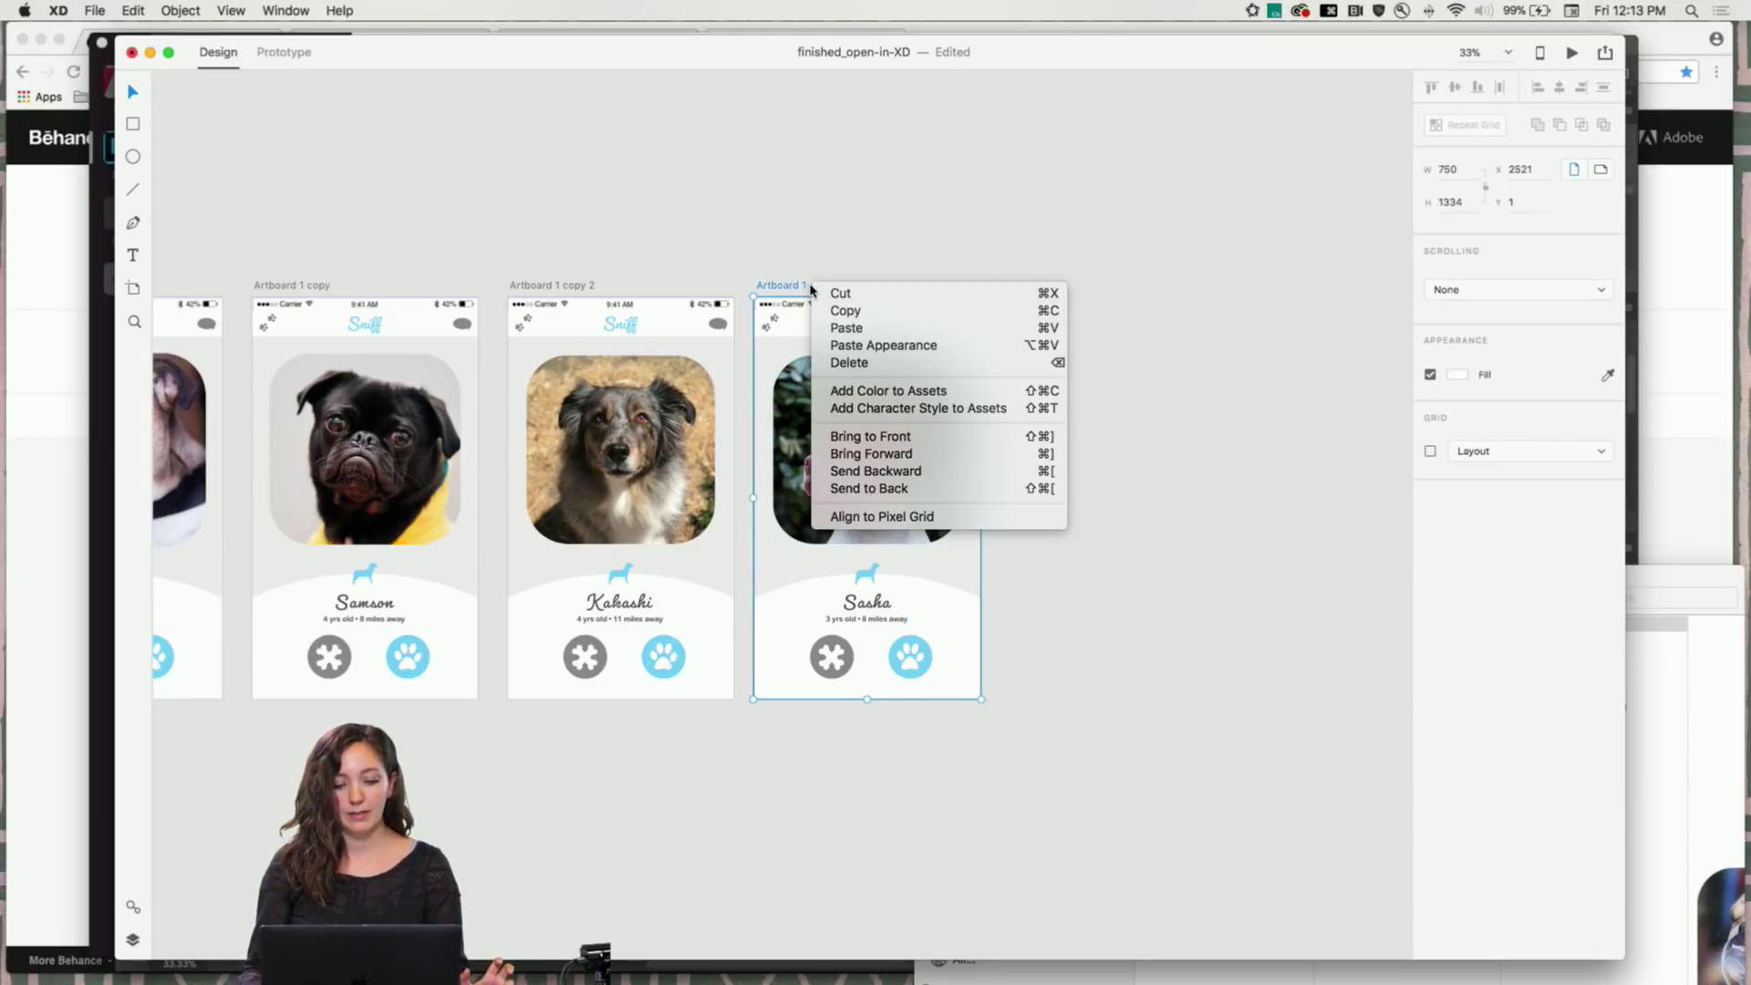
{"action": "left_click", "coordinate": [921, 316]}
{"action": "right_click", "coordinate": [1007, 249]}
{"action": "left_click", "coordinate": [1015, 261]}
Try to swap the dog photo on the fifth artboard by deleting it and placing a pug image in the empty area
{"action": "left_click", "coordinate": [1162, 456]}
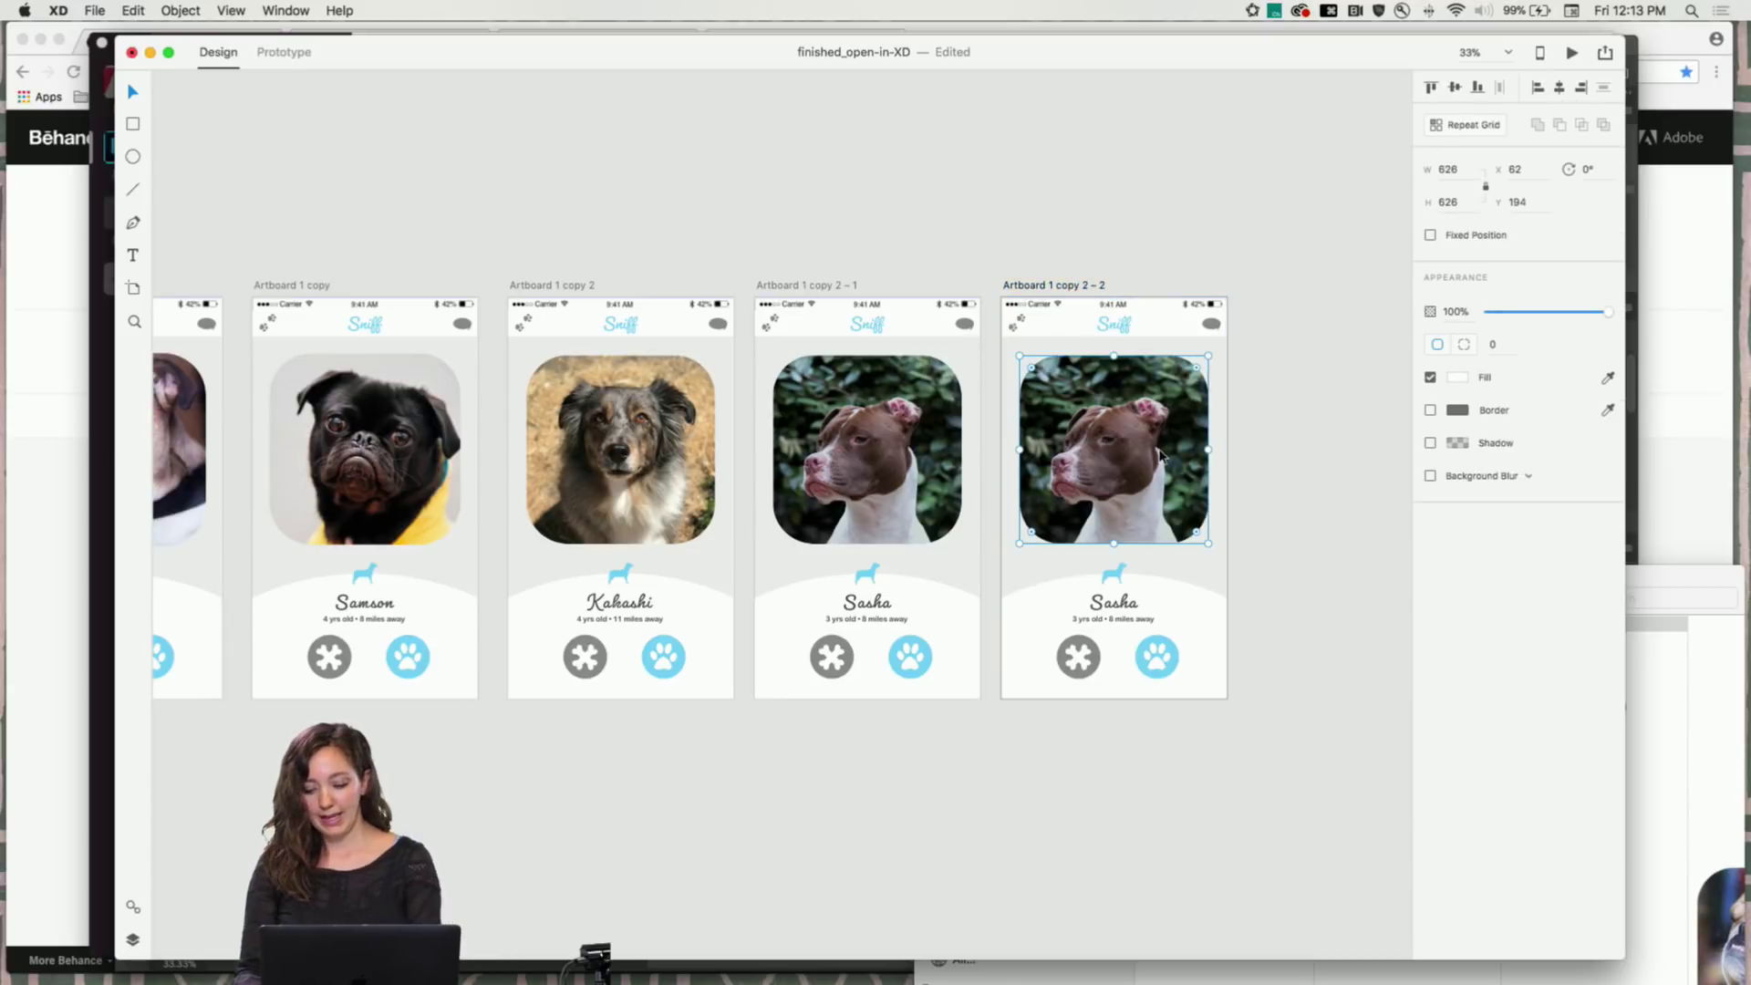
{"action": "key", "text": "BackSpace"}
{"action": "key", "text": "super+Tab"}
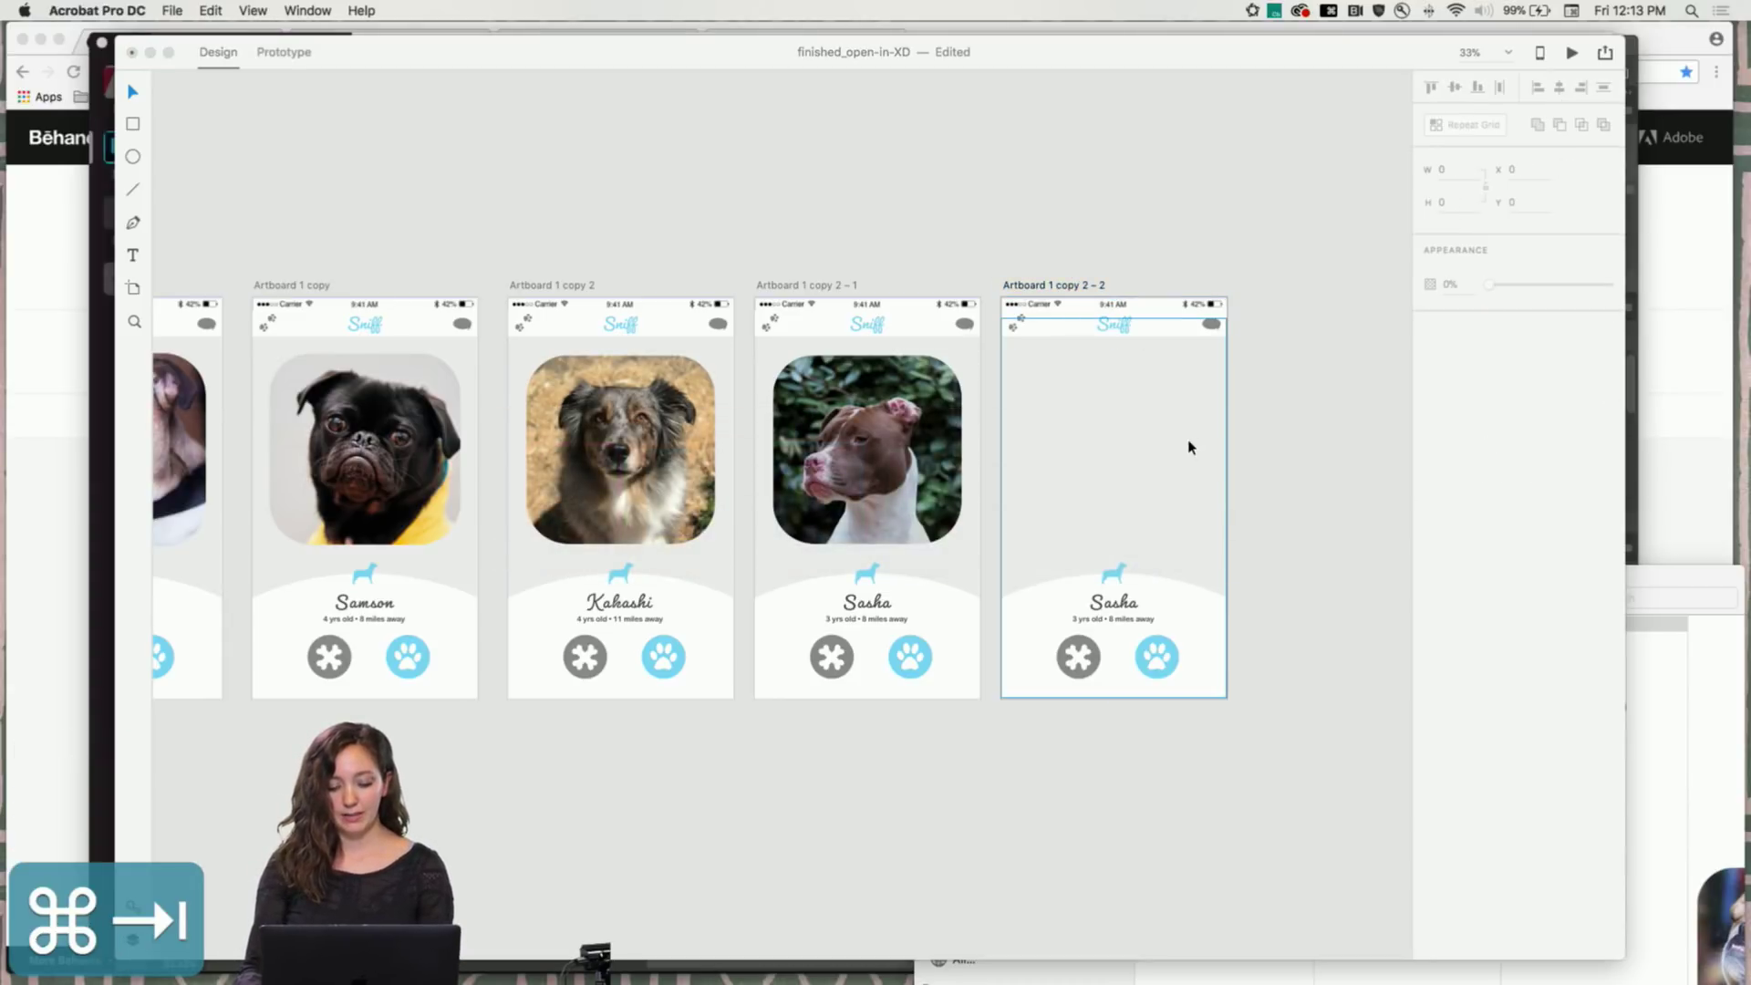
{"action": "key", "text": "super+z"}
{"action": "key", "text": "super+z"}
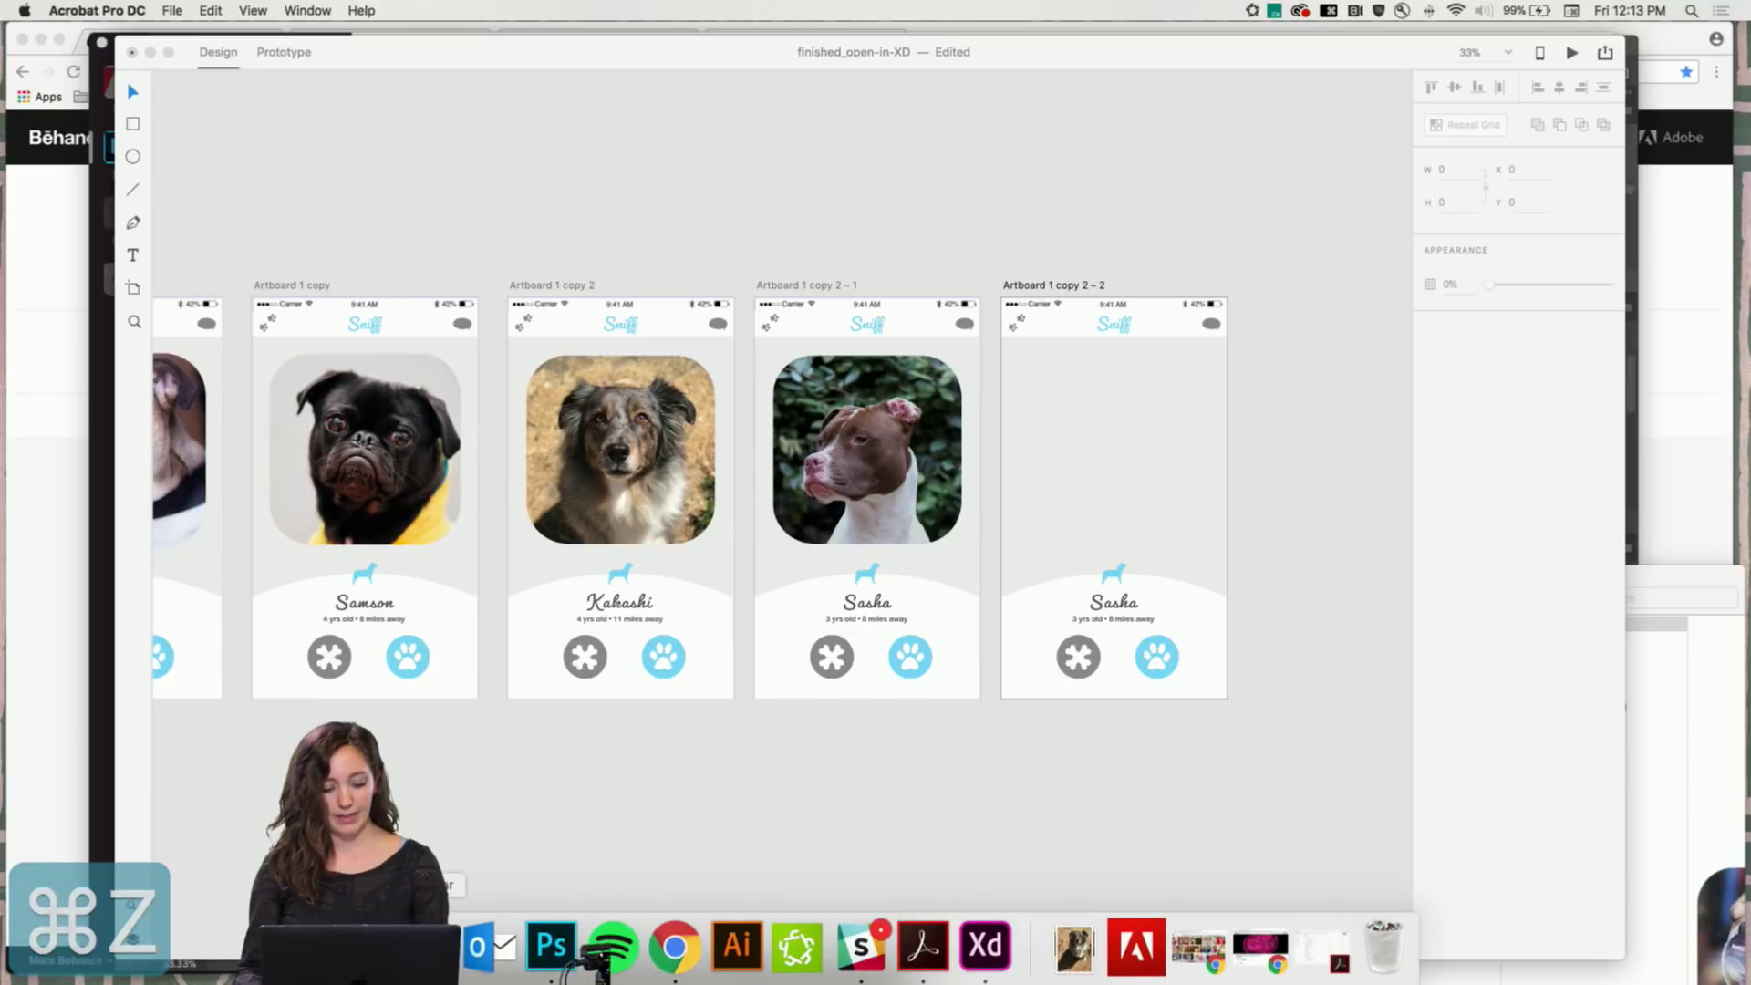
{"action": "left_click", "coordinate": [1718, 577]}
{"action": "left_click_drag", "start_coordinate": [1578, 625], "coordinate": [1145, 463]}
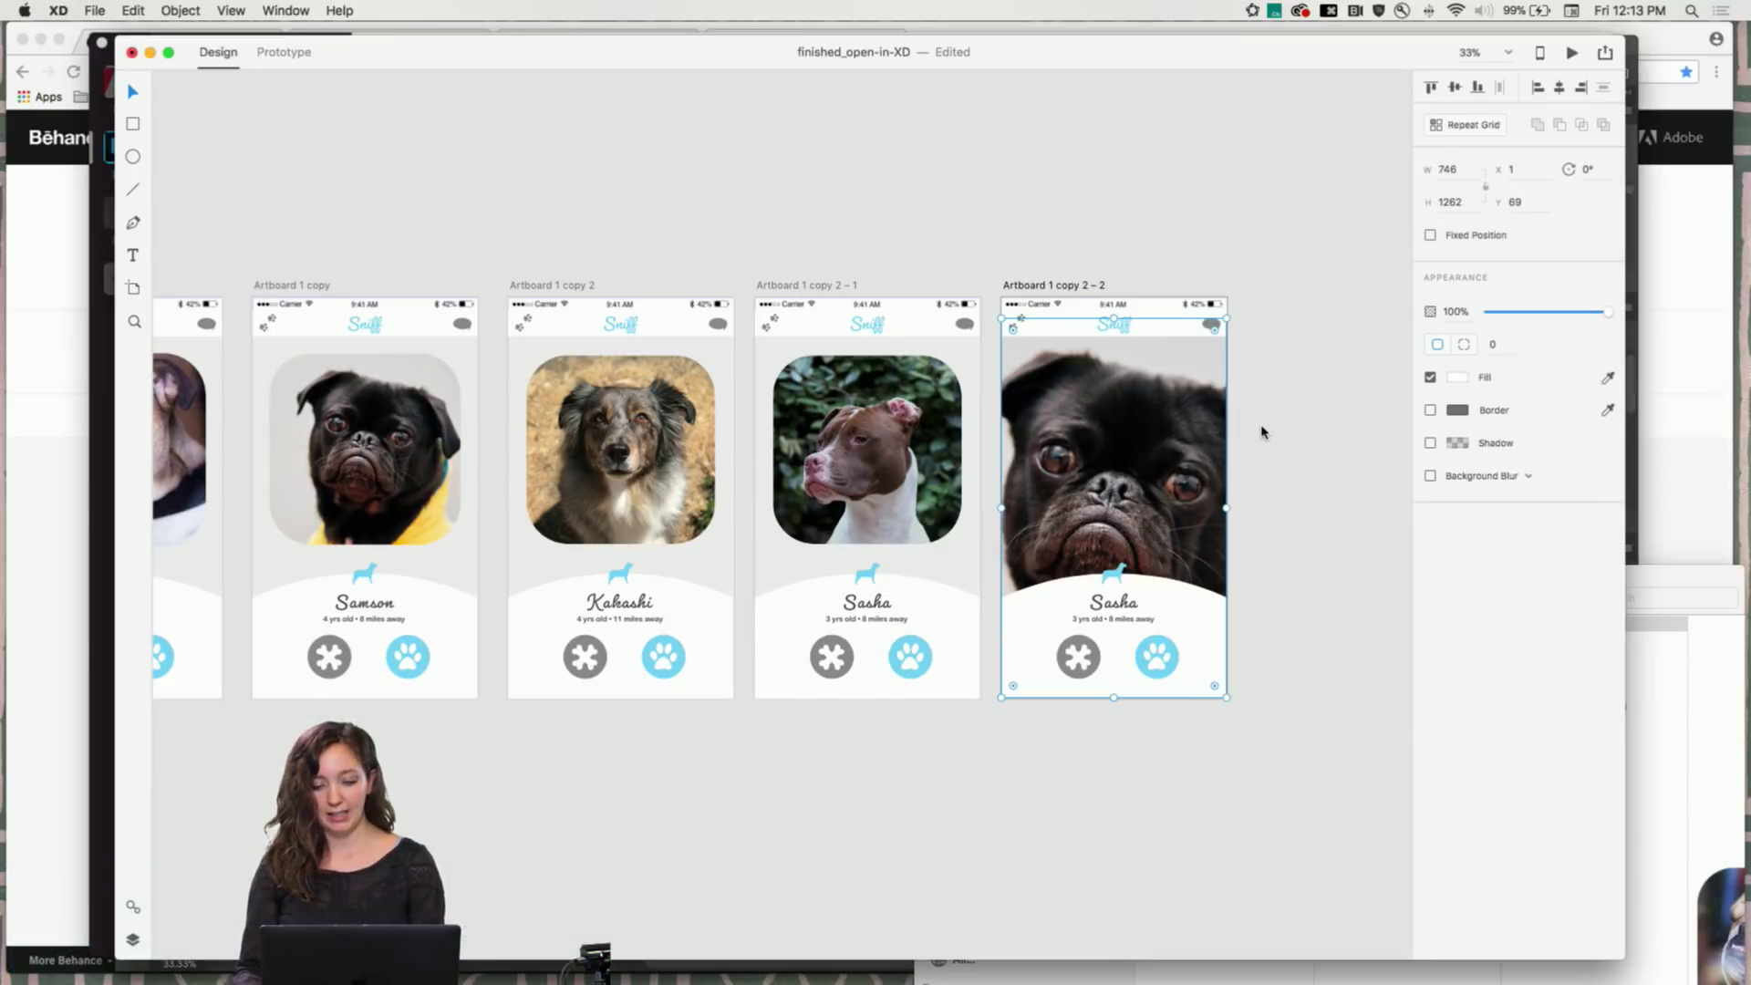
{"action": "key", "text": "super+equal"}
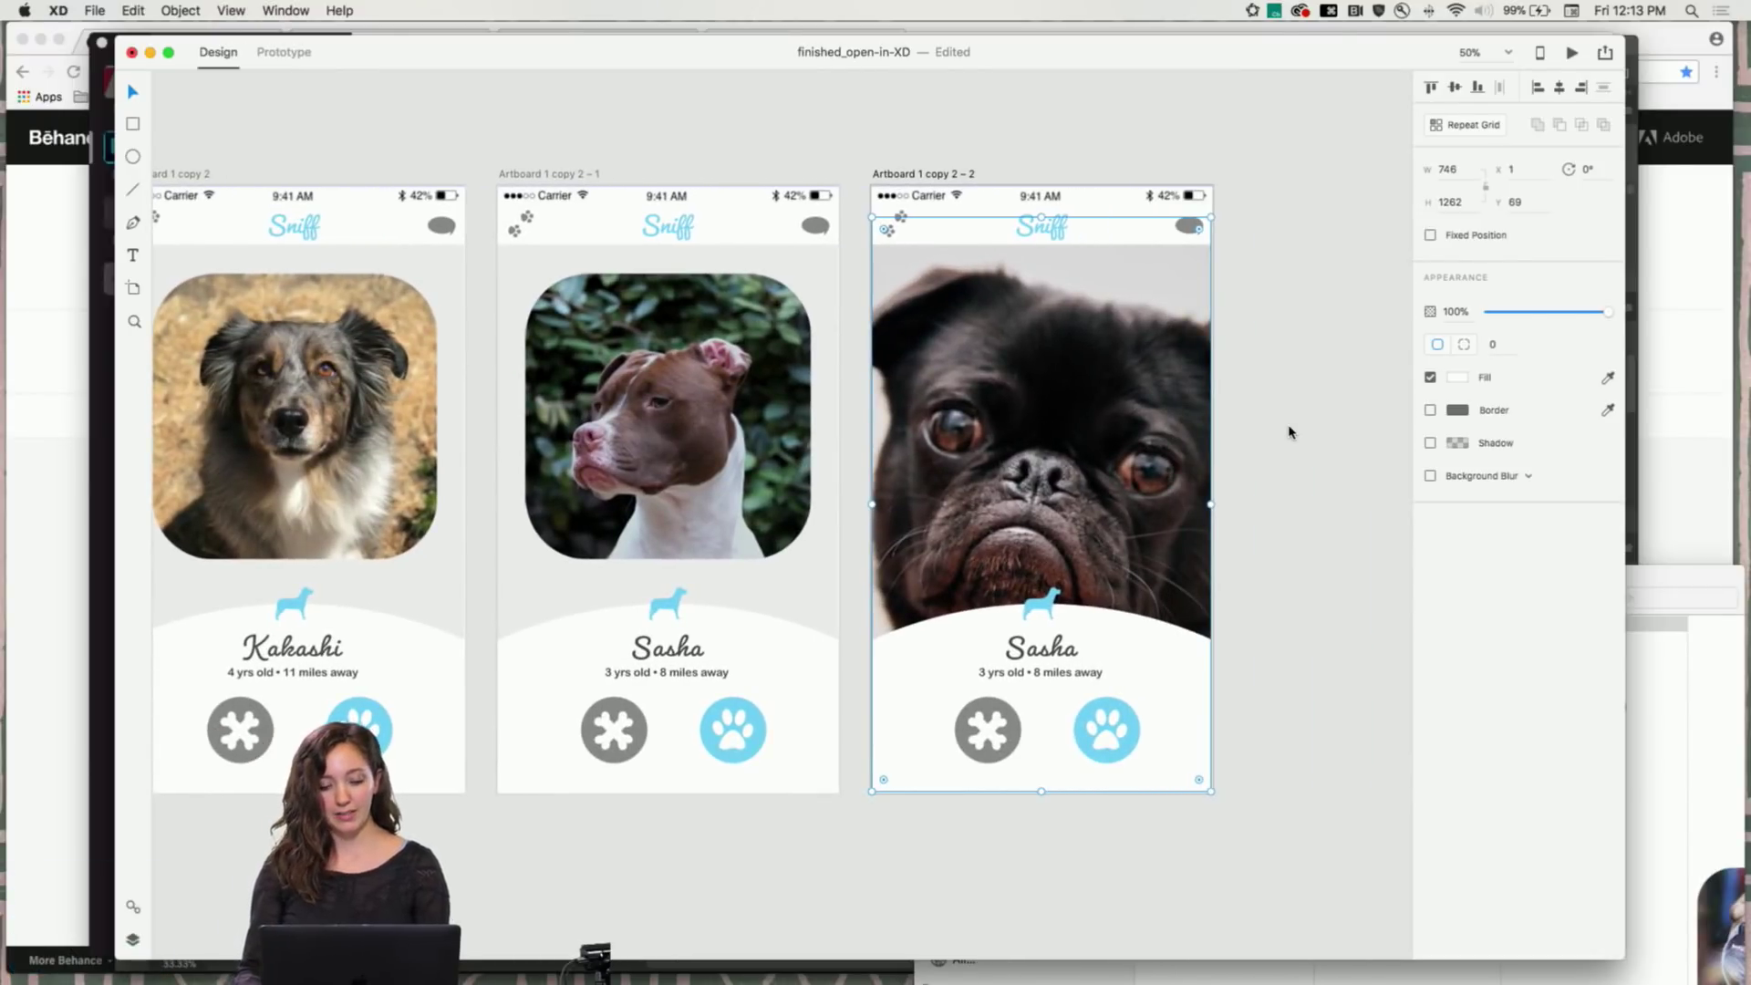
{"action": "key", "text": "super+z"}
{"action": "key", "text": "super+z"}
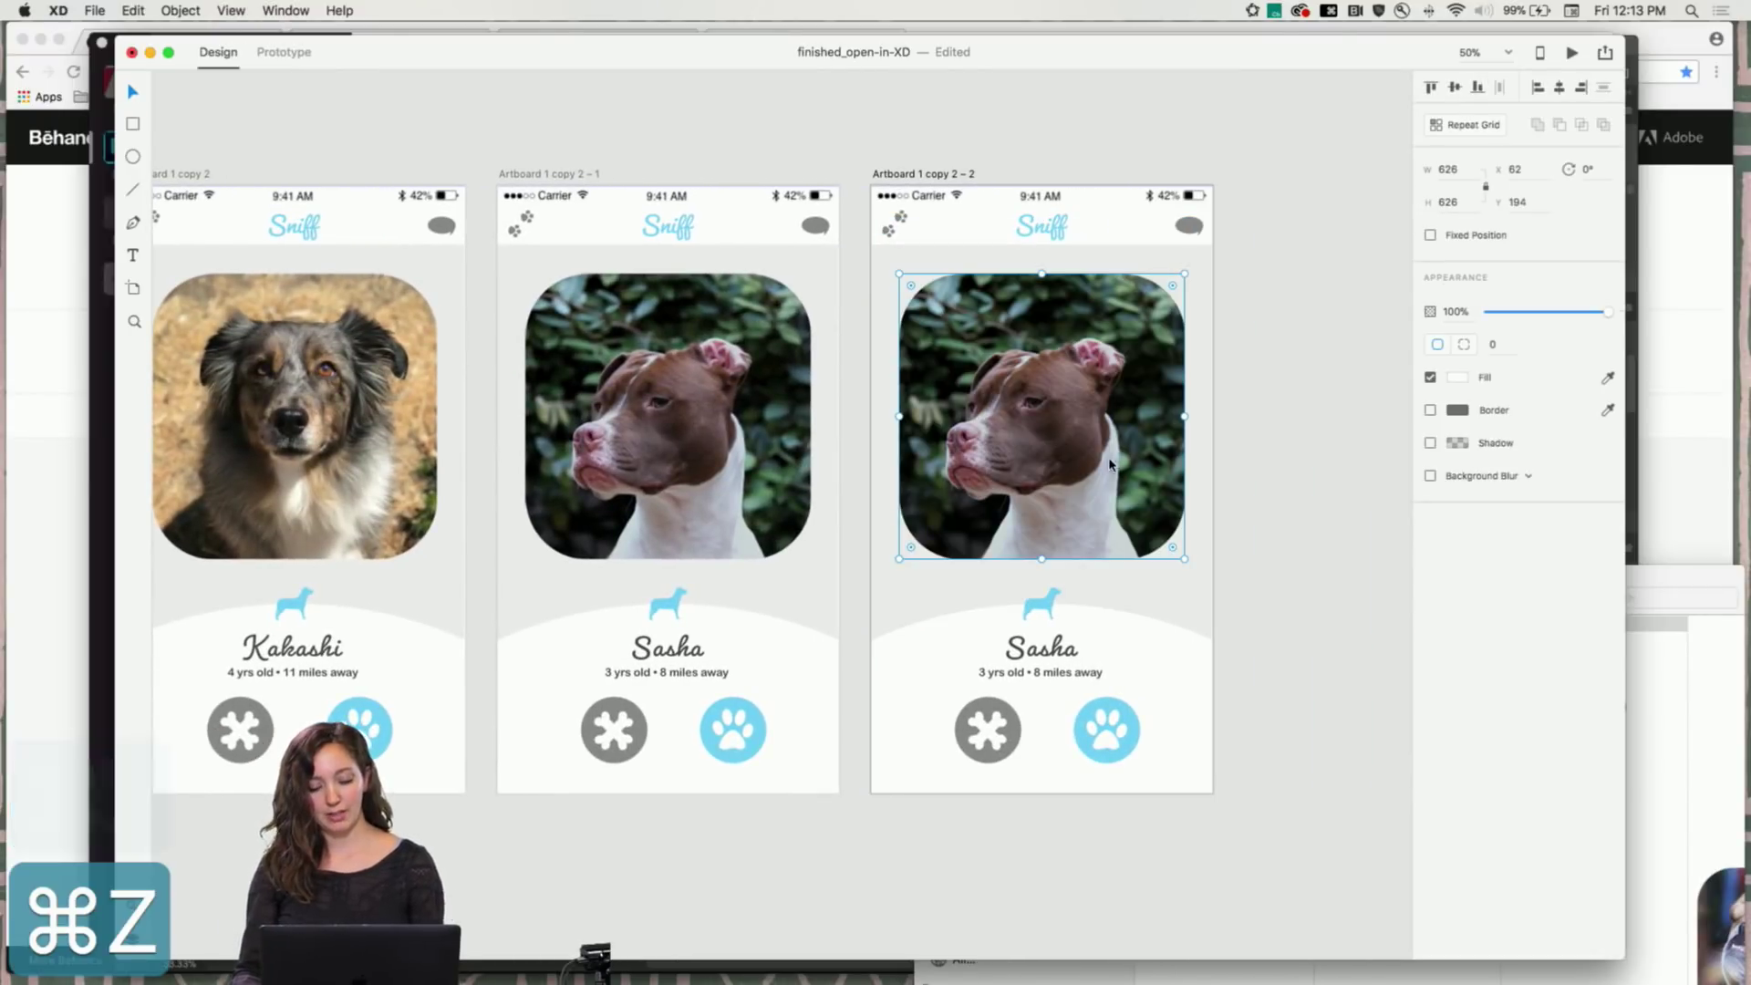
Replace the dog photo on the fifth artboard with gloomy-boy.png from the rectangle-doggies folder
{"action": "left_click", "coordinate": [1683, 604]}
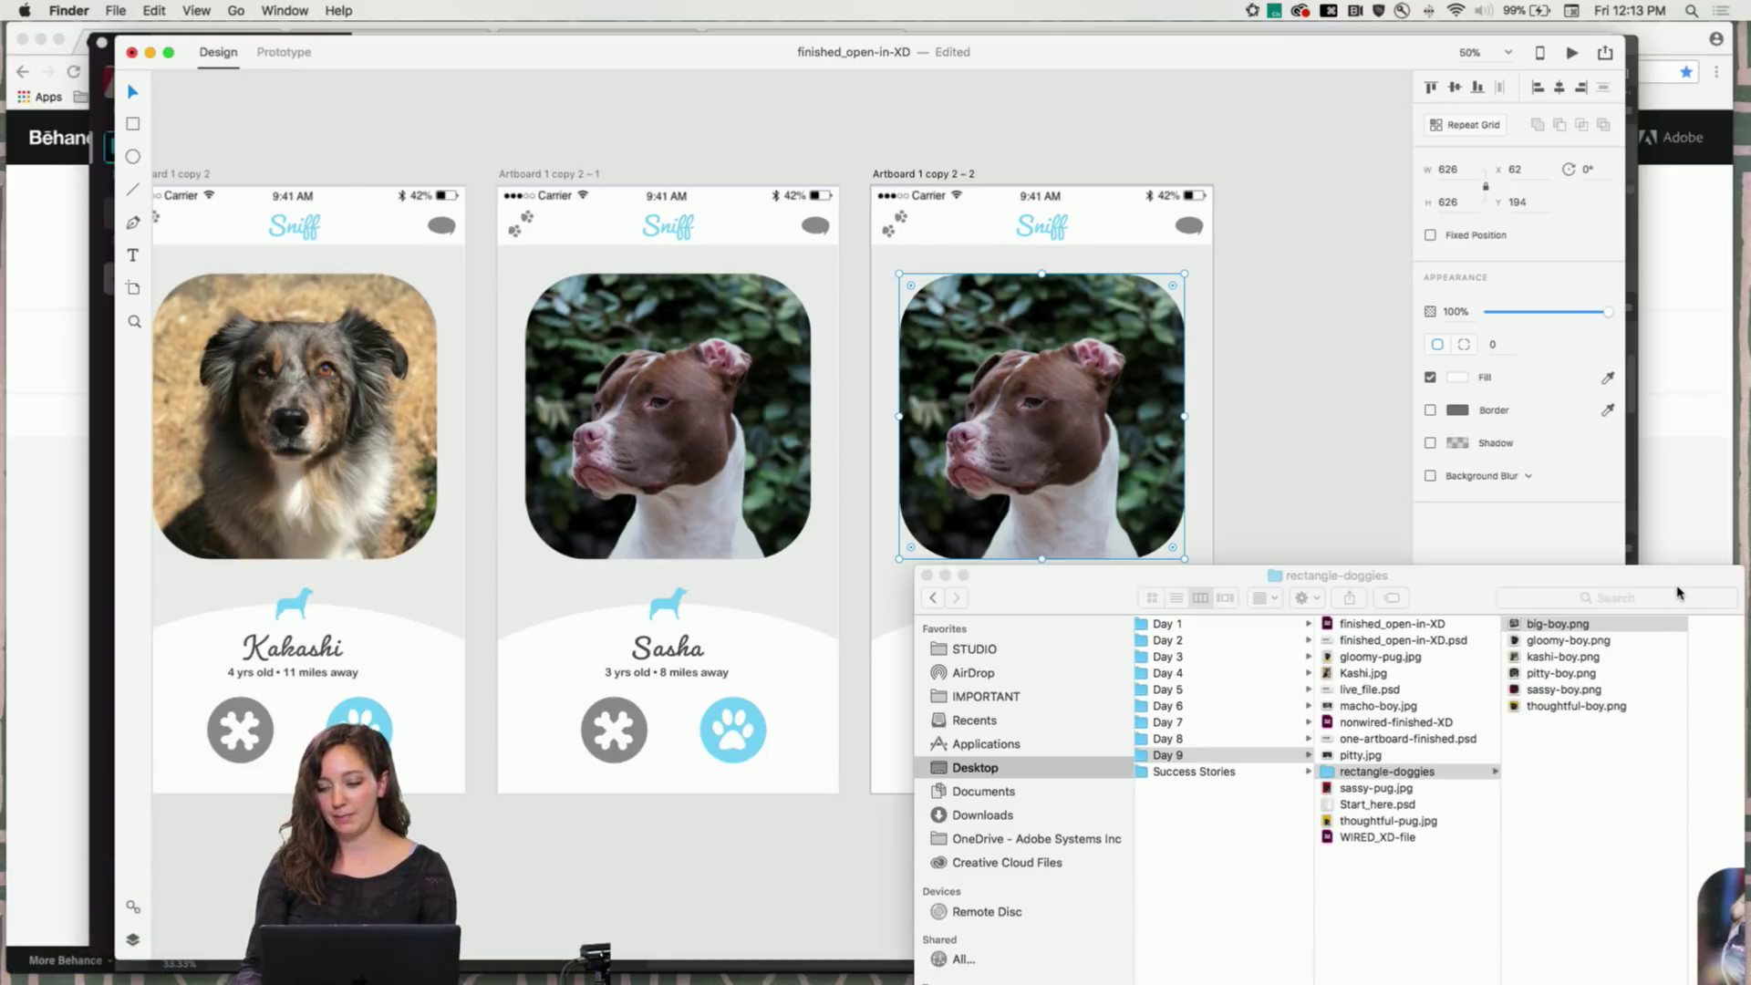
{"action": "left_click_drag", "start_coordinate": [1564, 642], "coordinate": [1038, 417]}
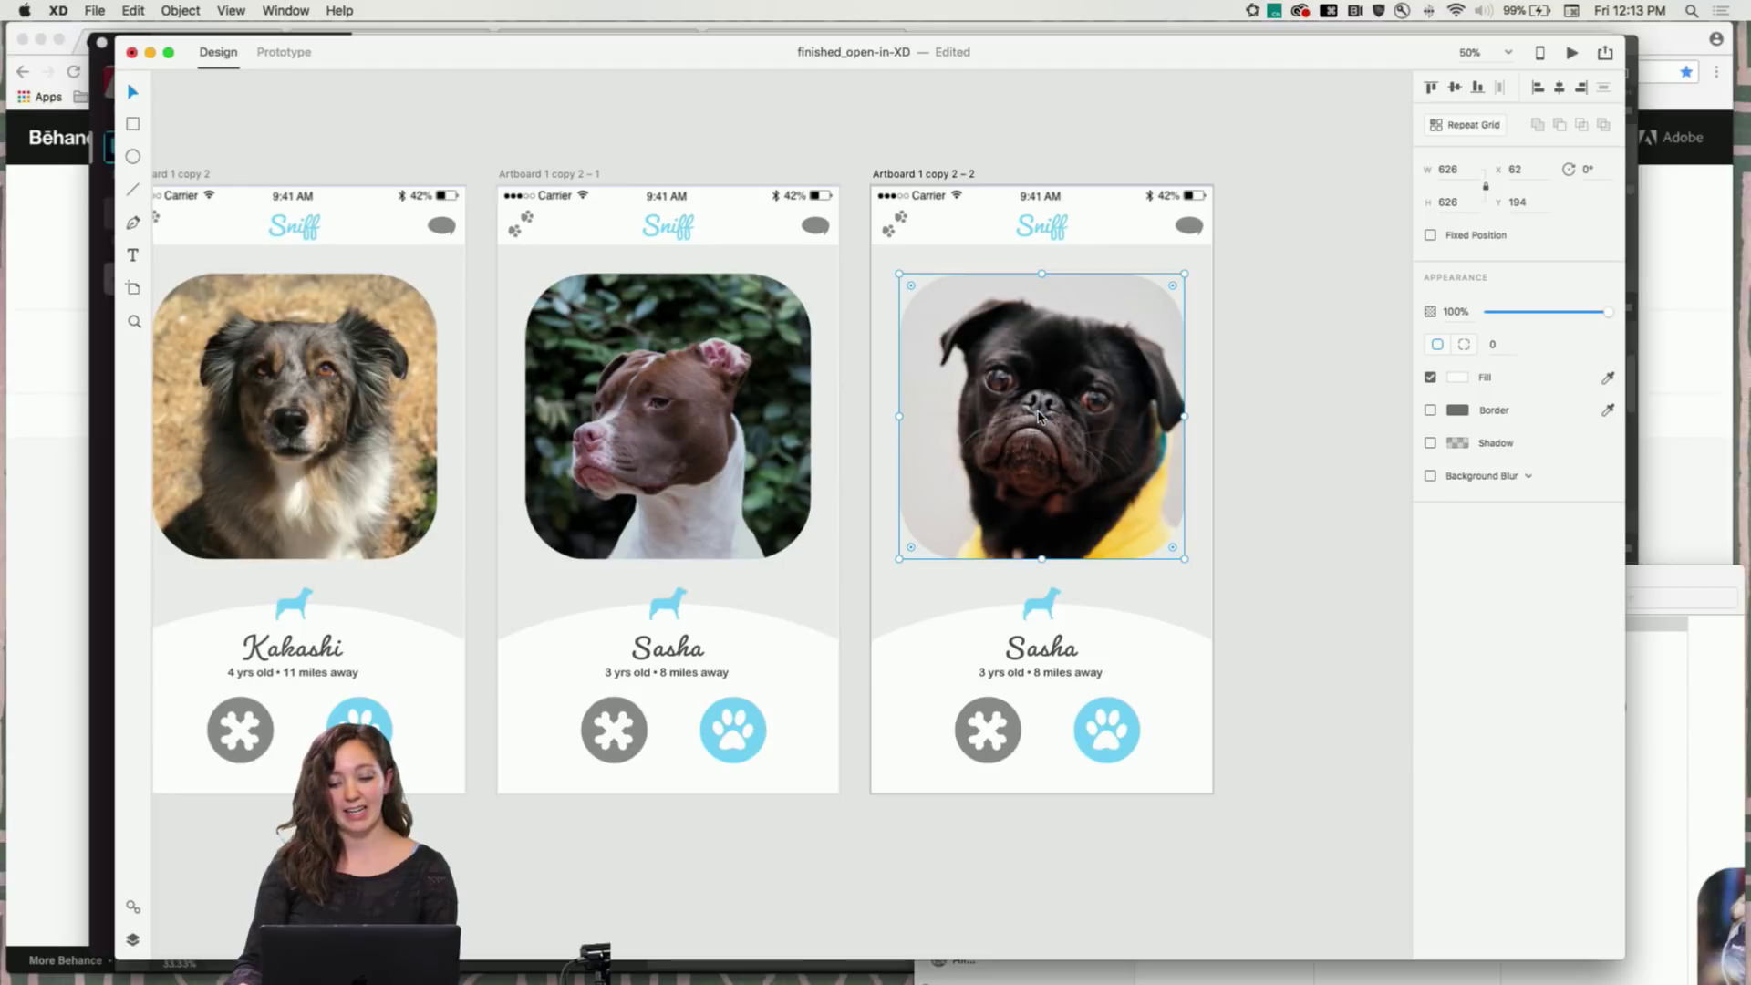
{"action": "left_click", "coordinate": [1310, 452]}
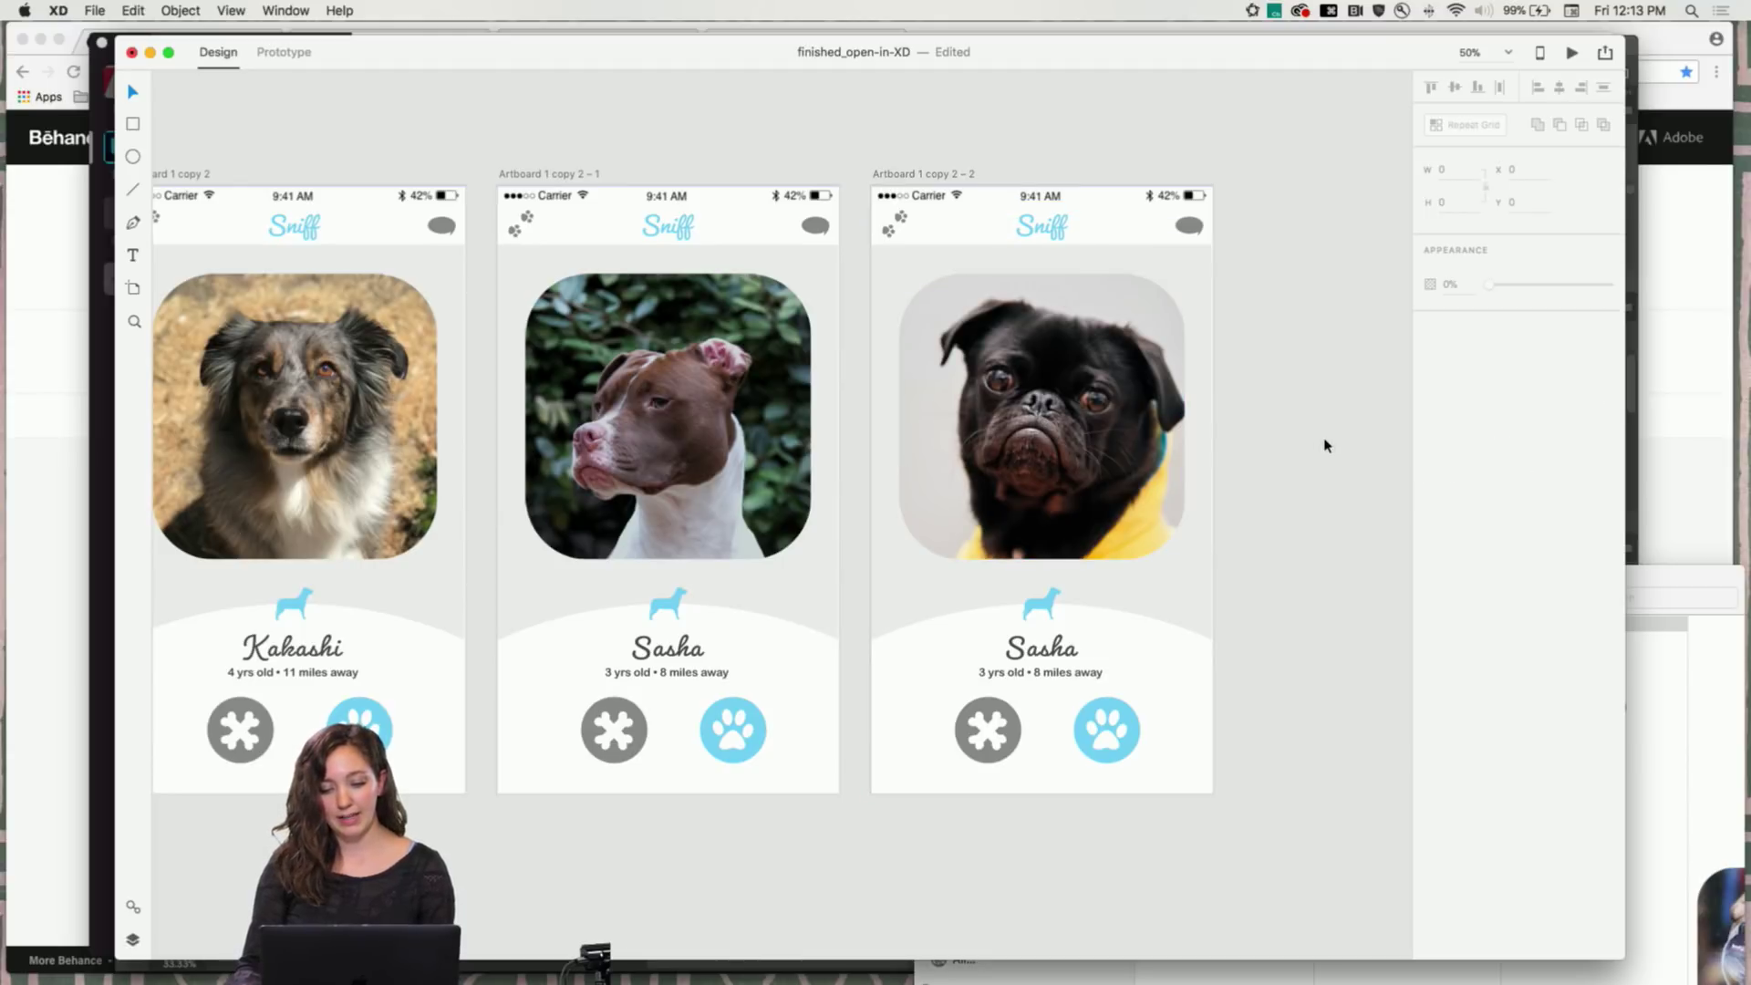
Change the pet name on the fifth artboard to Ramone
{"action": "left_click", "coordinate": [1058, 659]}
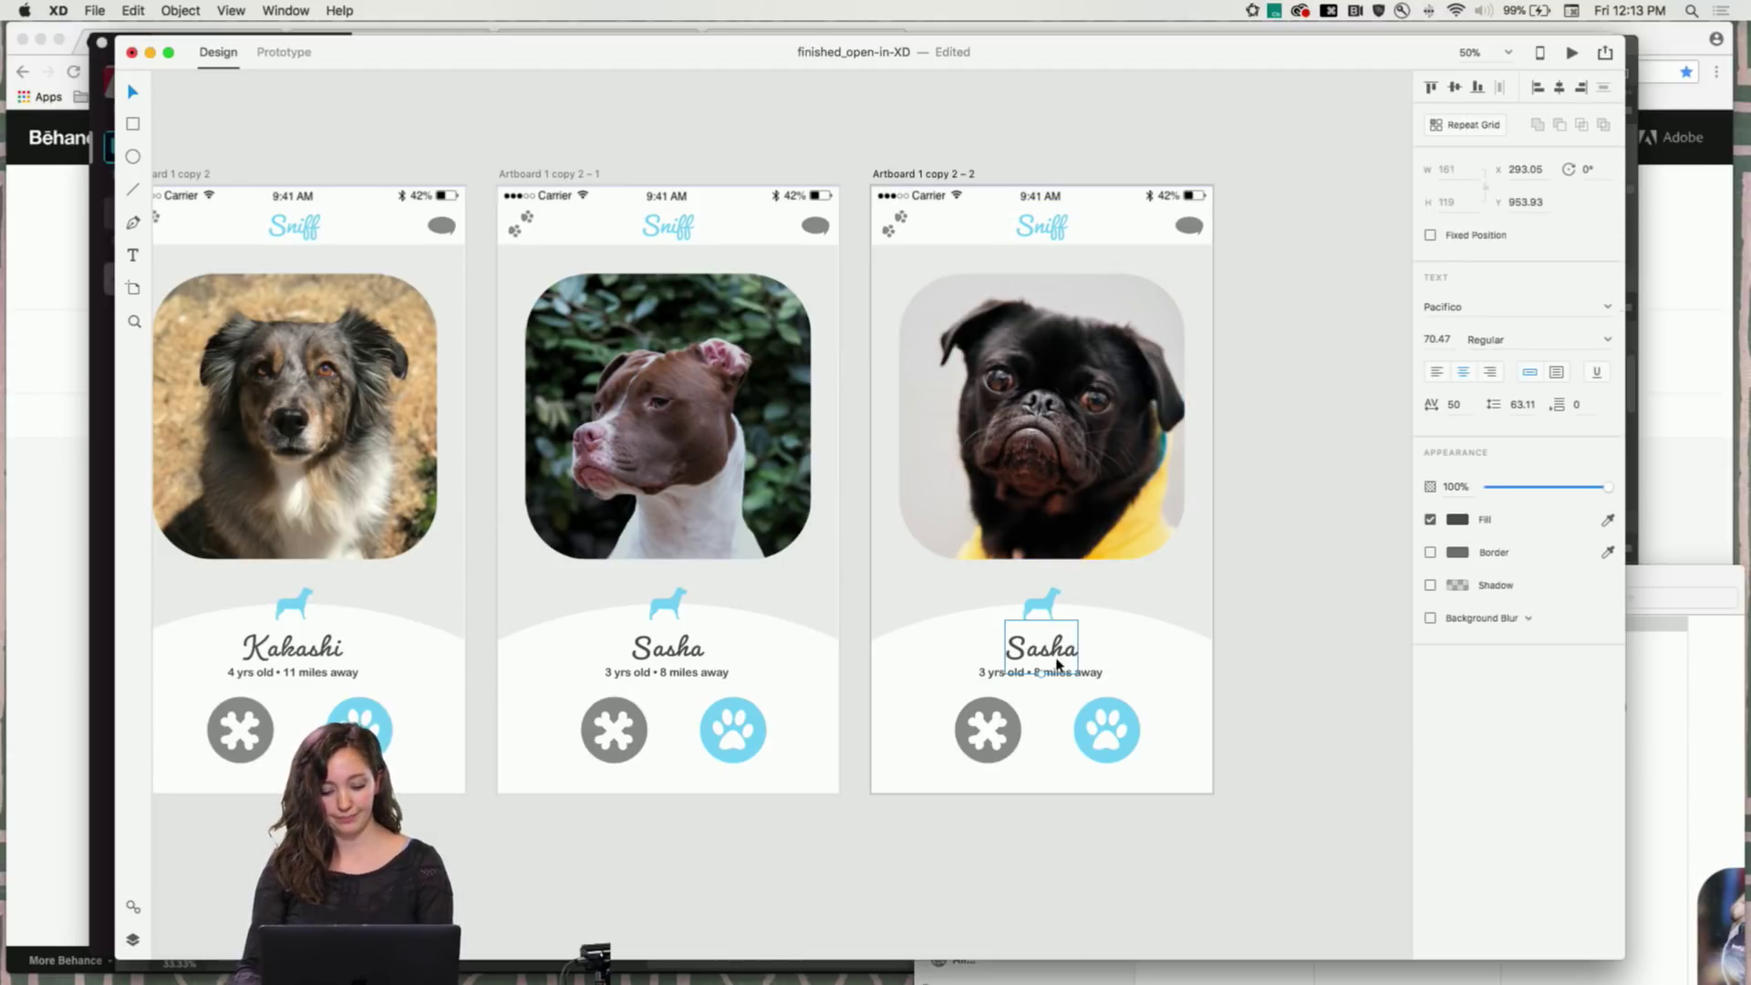
{"action": "double_click", "coordinate": [1043, 651]}
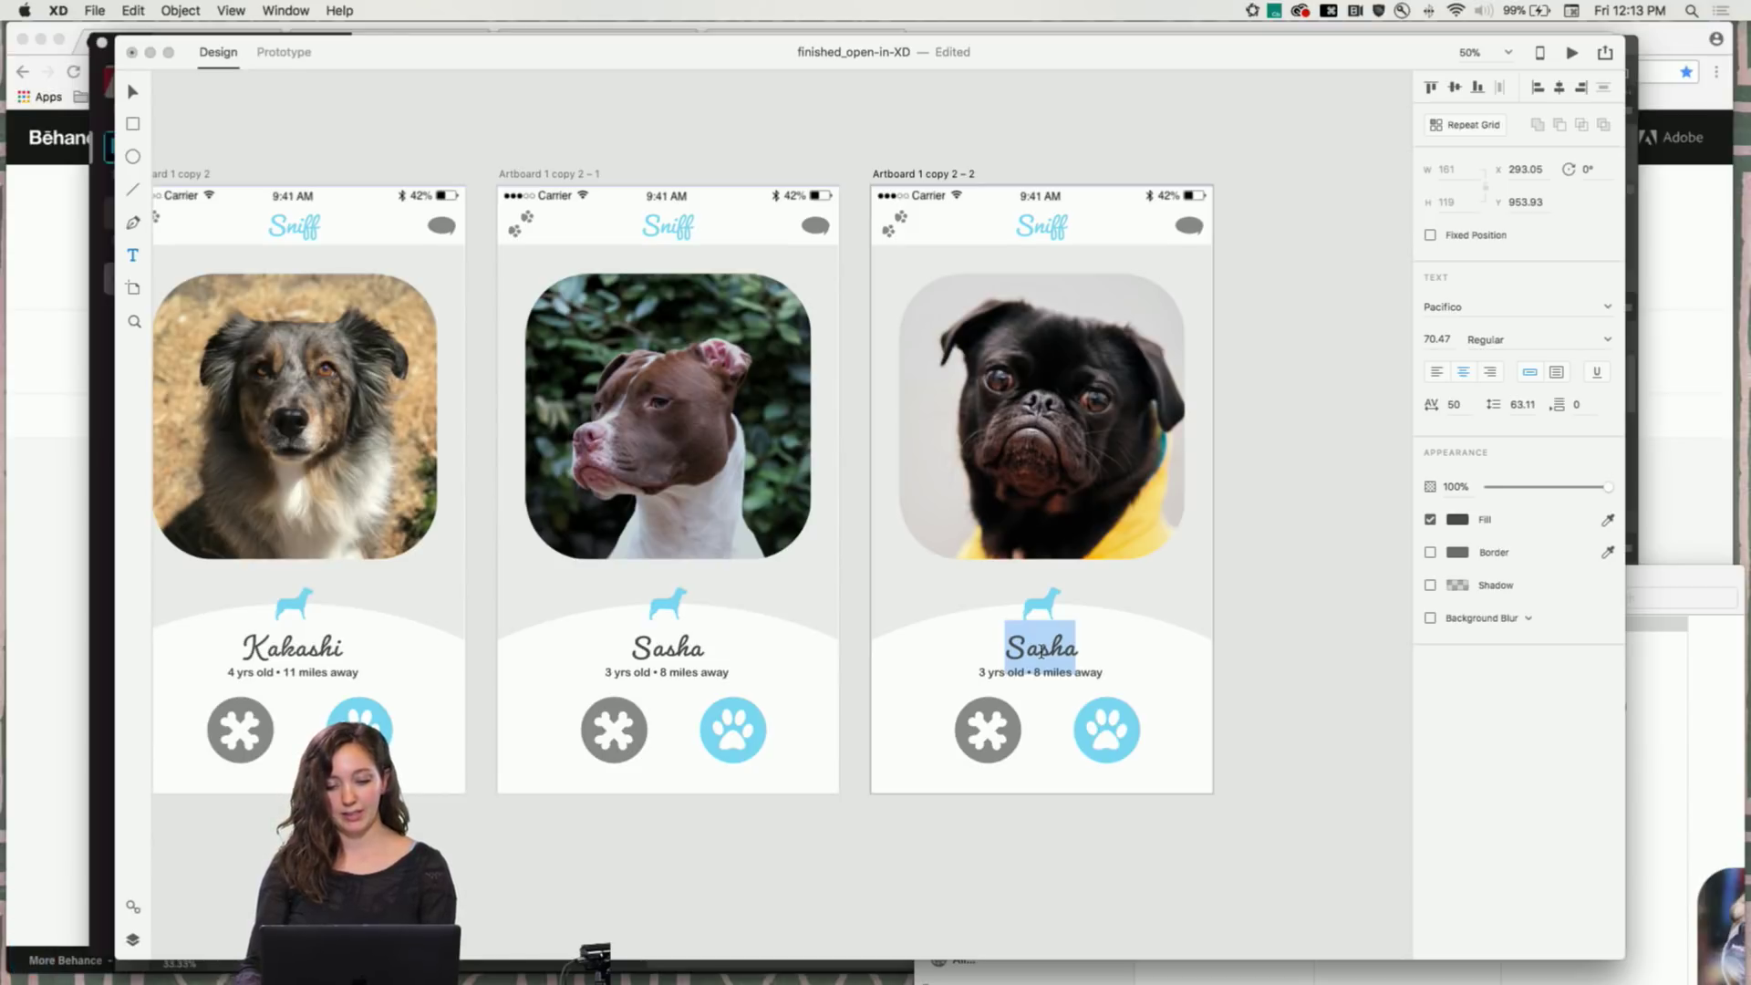
{"action": "key", "text": "BackSpace"}
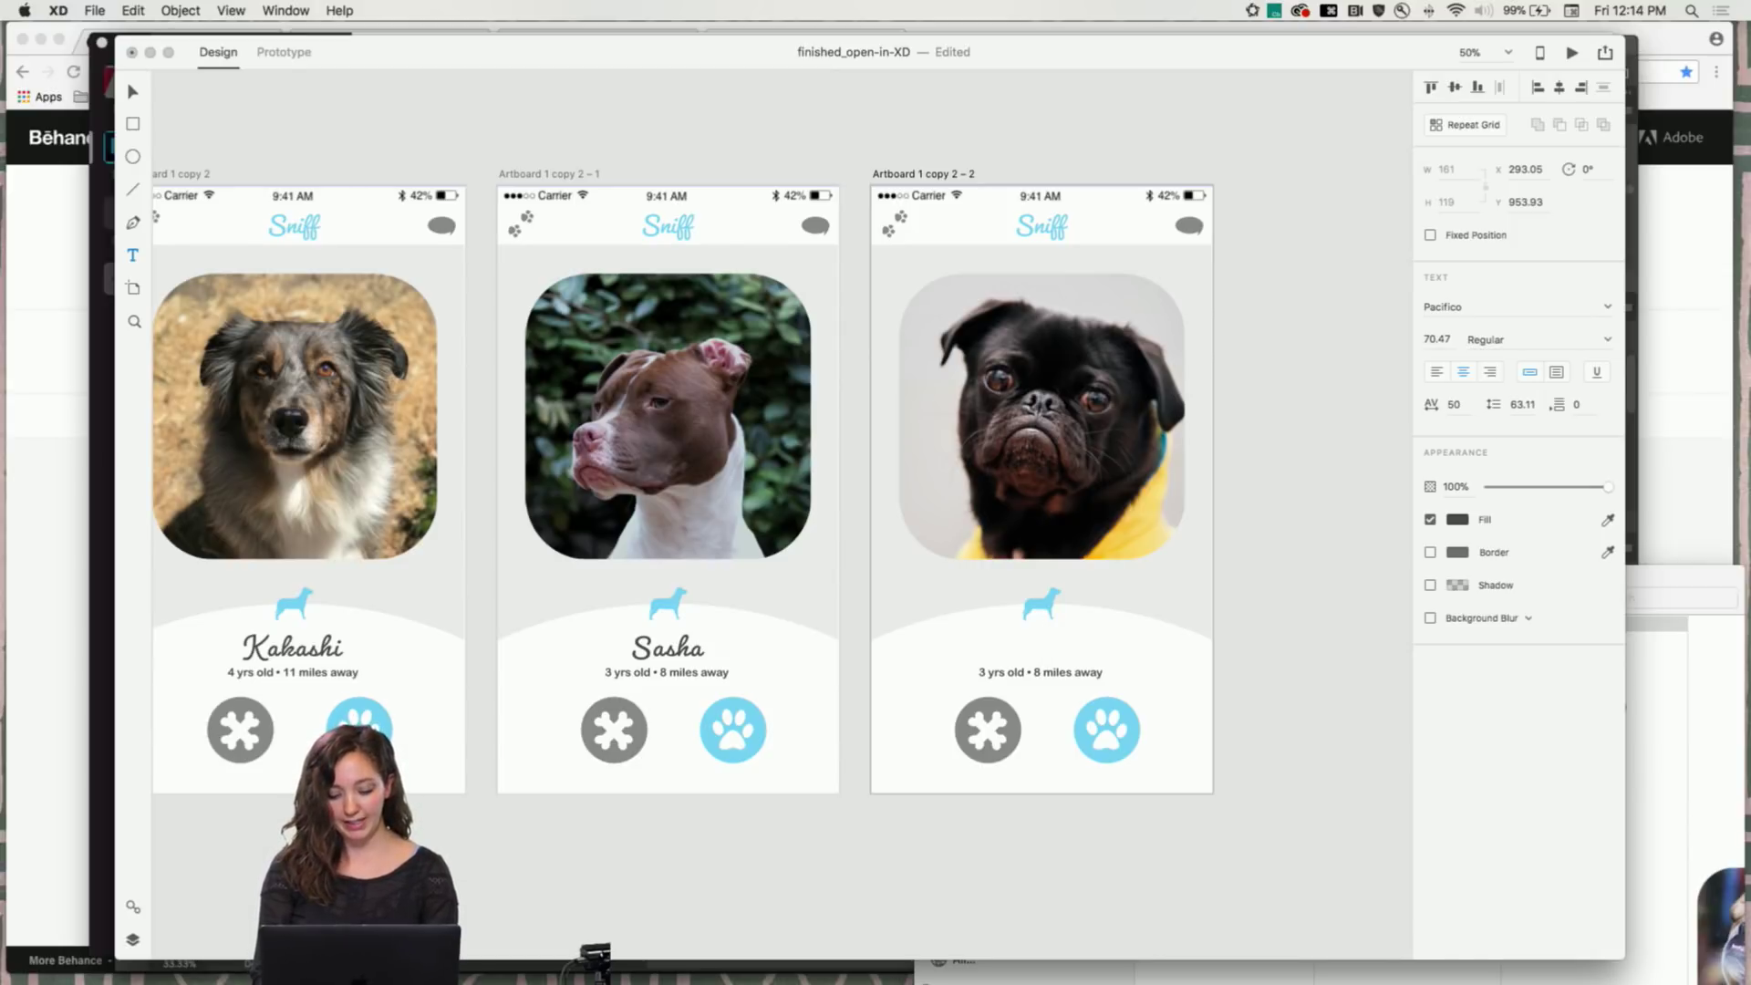
{"action": "type", "text": "Ramone"}
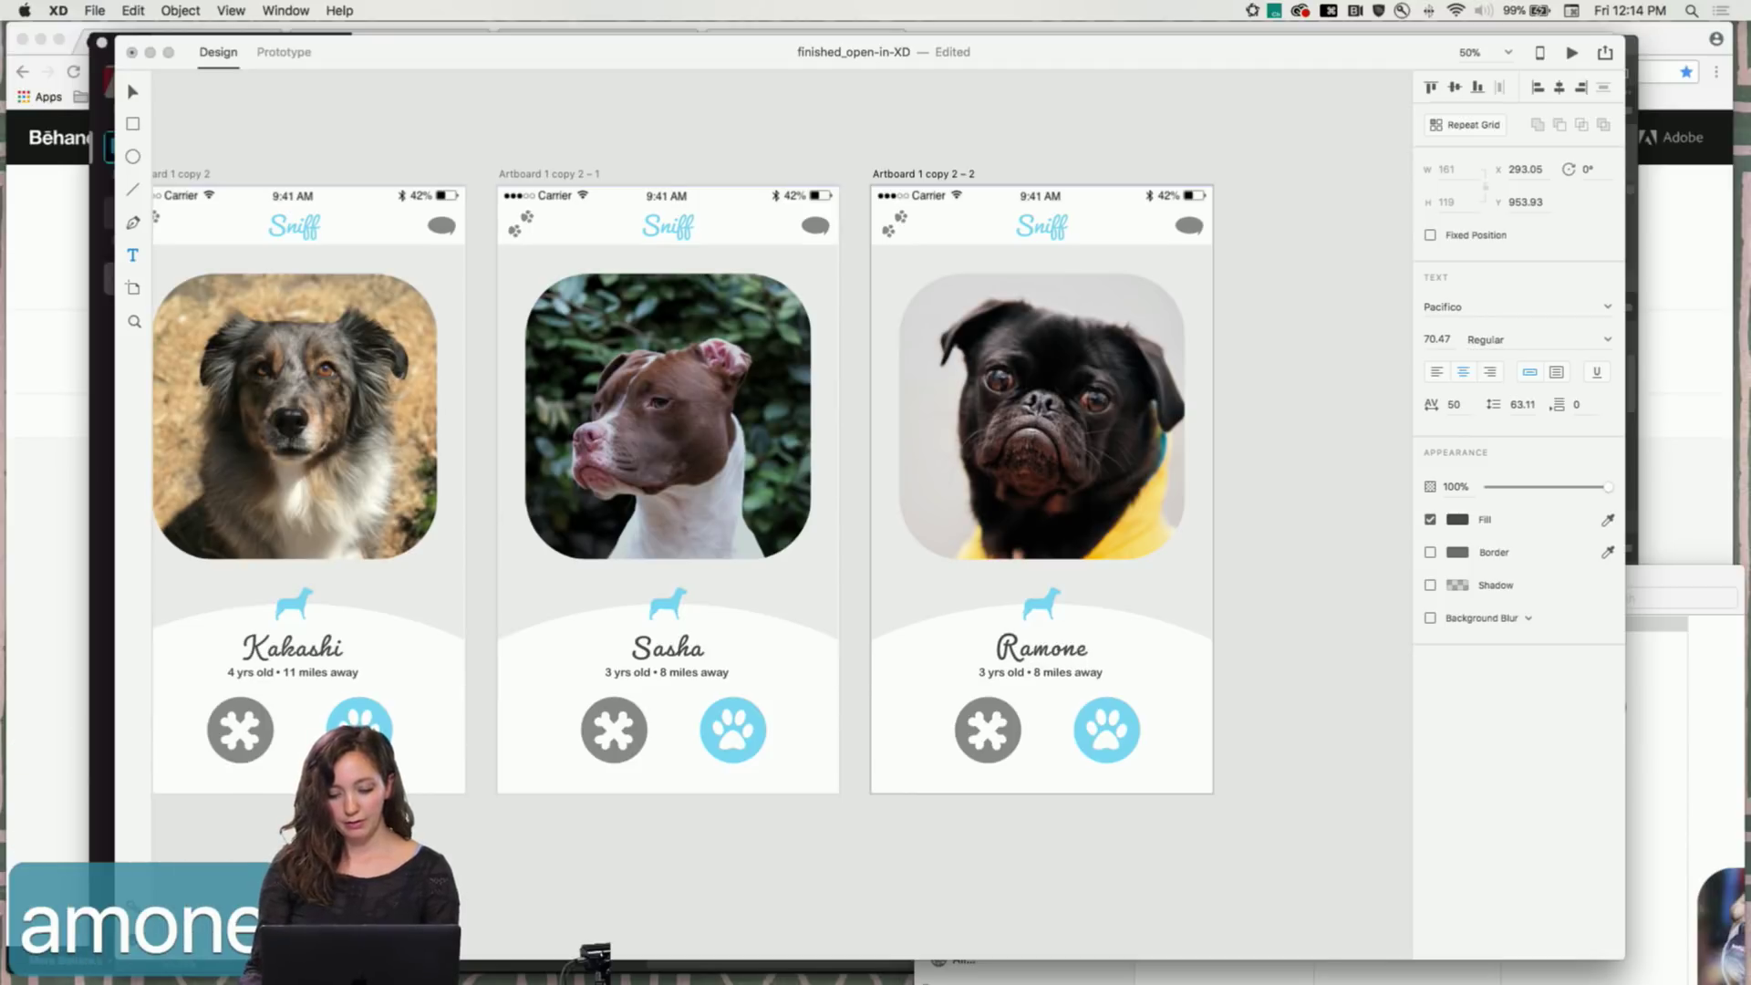
{"action": "key", "text": "BackSpace"}
{"action": "type", "text": "e"}
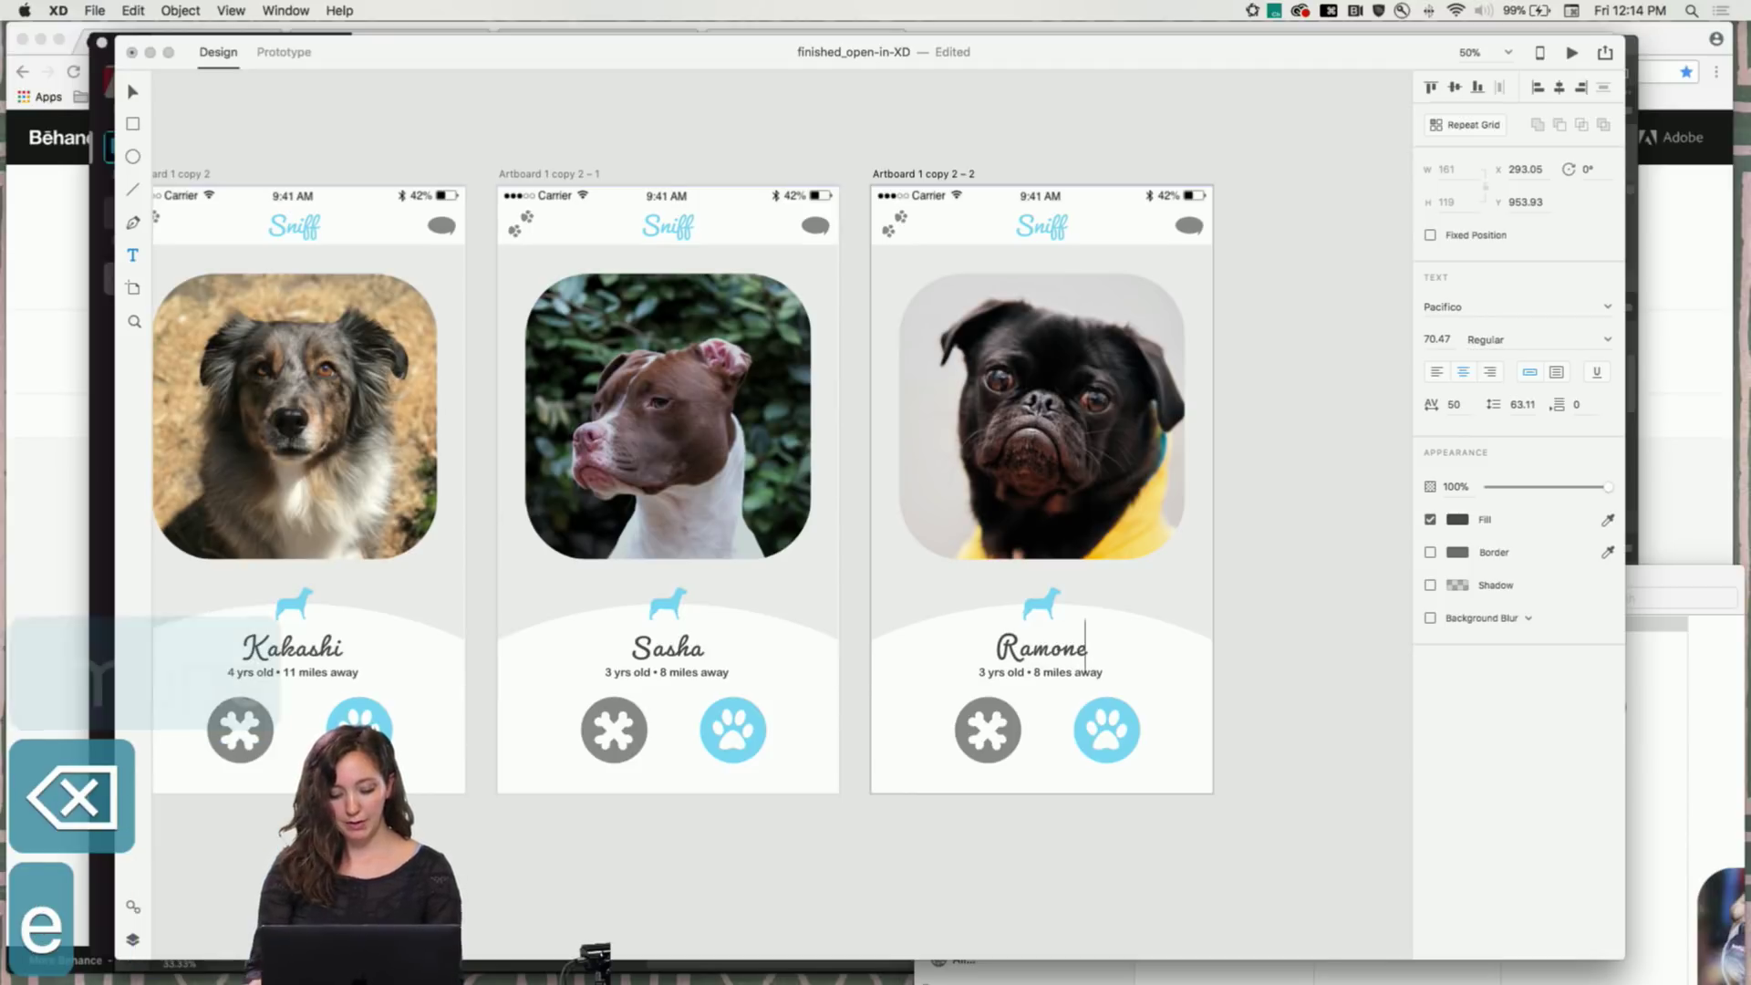
{"action": "key", "text": "Escape"}
Set the details line below Ramone to 1 yr old and 2 miles away
{"action": "double_click", "coordinate": [992, 675]}
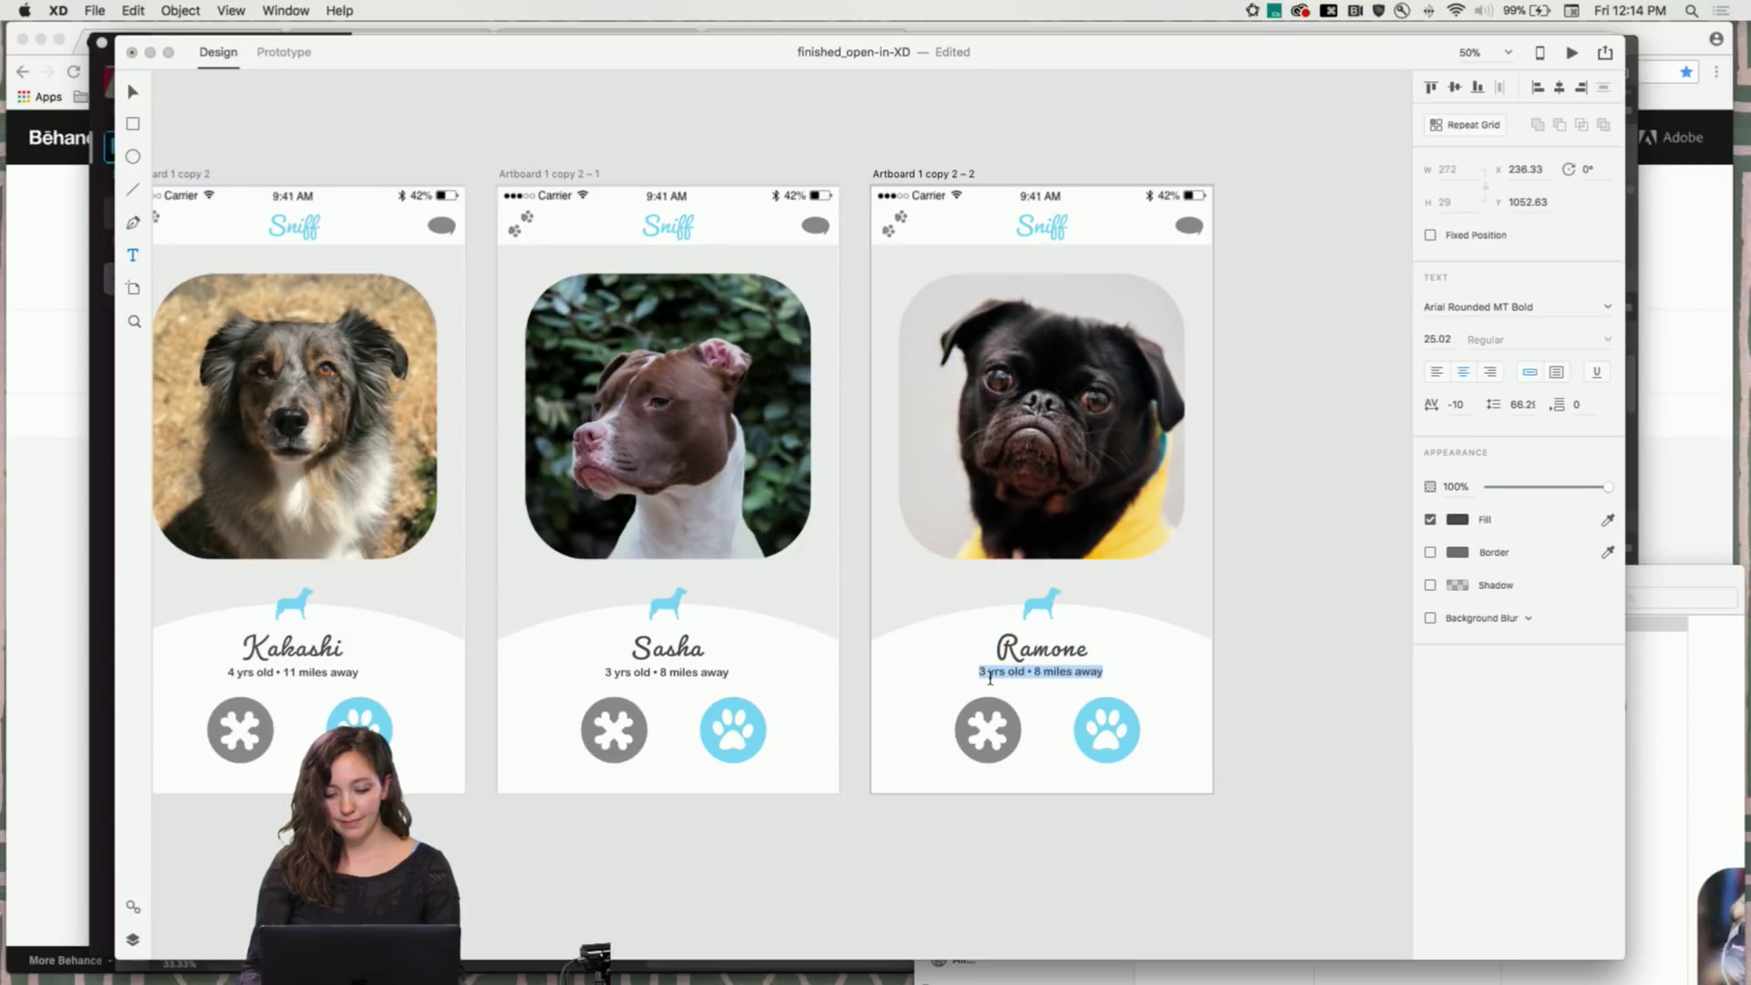
{"action": "key", "text": "Left"}
{"action": "key", "text": "Right"}
{"action": "key", "text": "BackSpace"}
{"action": "type", "text": "1"}
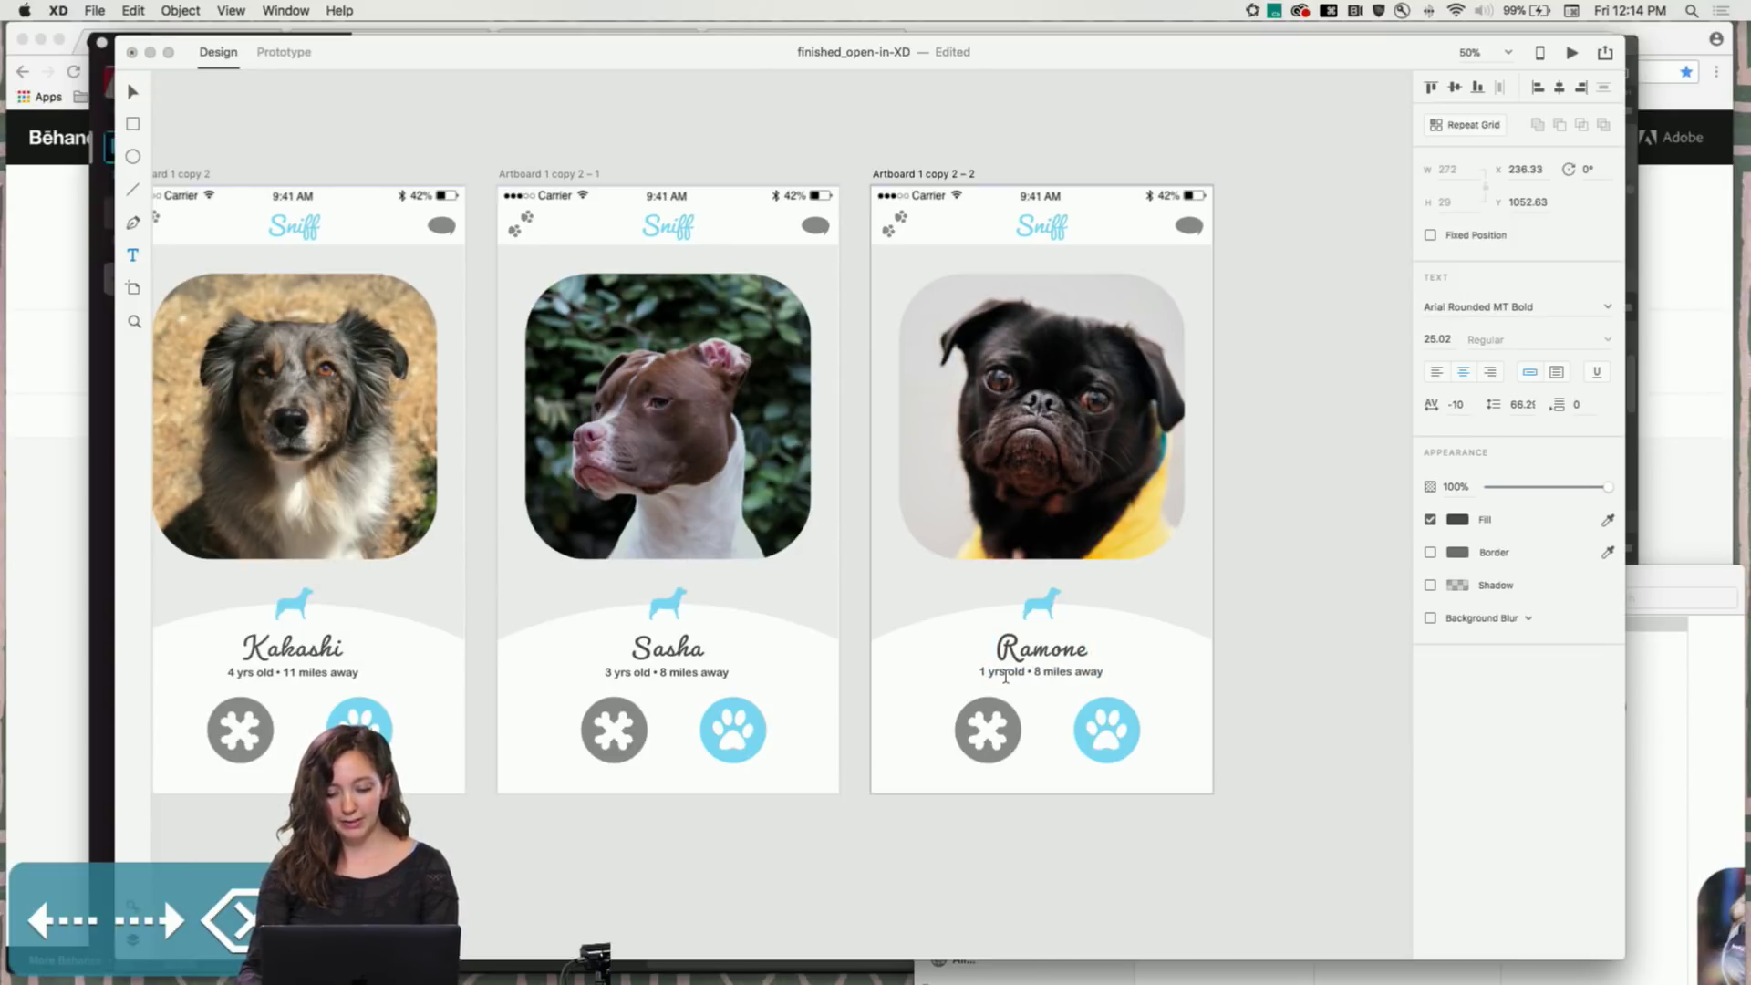
{"action": "left_click", "coordinate": [1003, 671]}
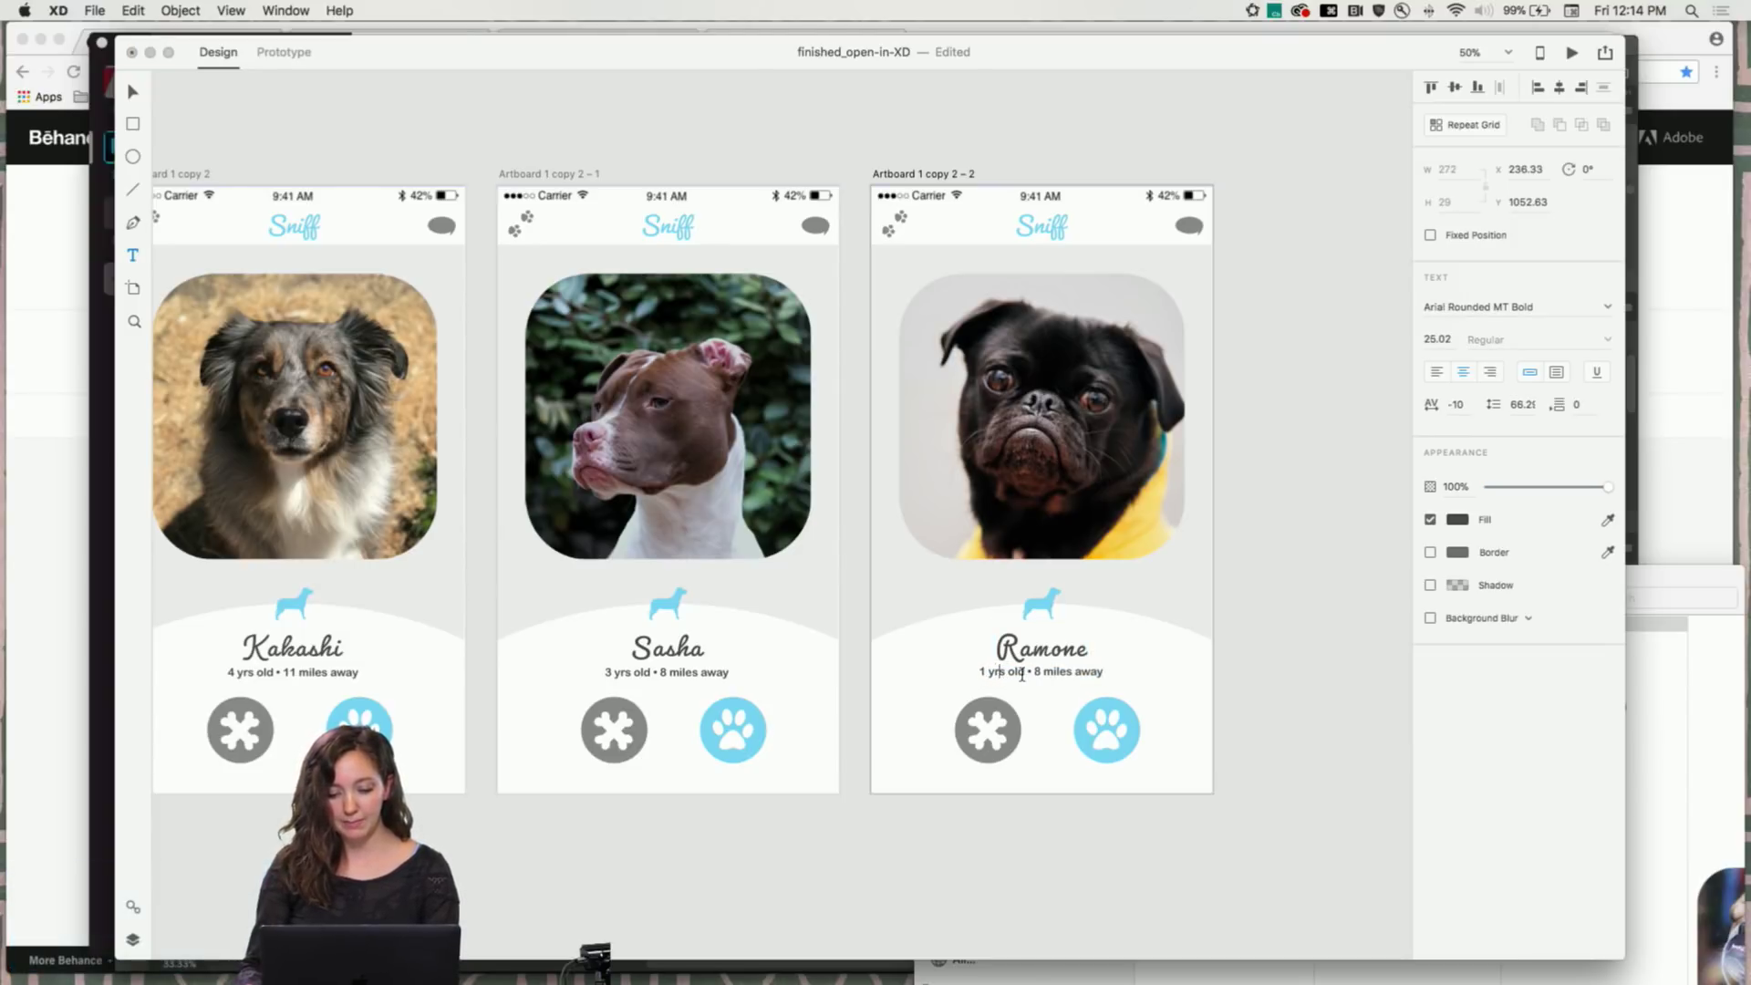
{"action": "key", "text": "Right"}
{"action": "key", "text": "BackSpace"}
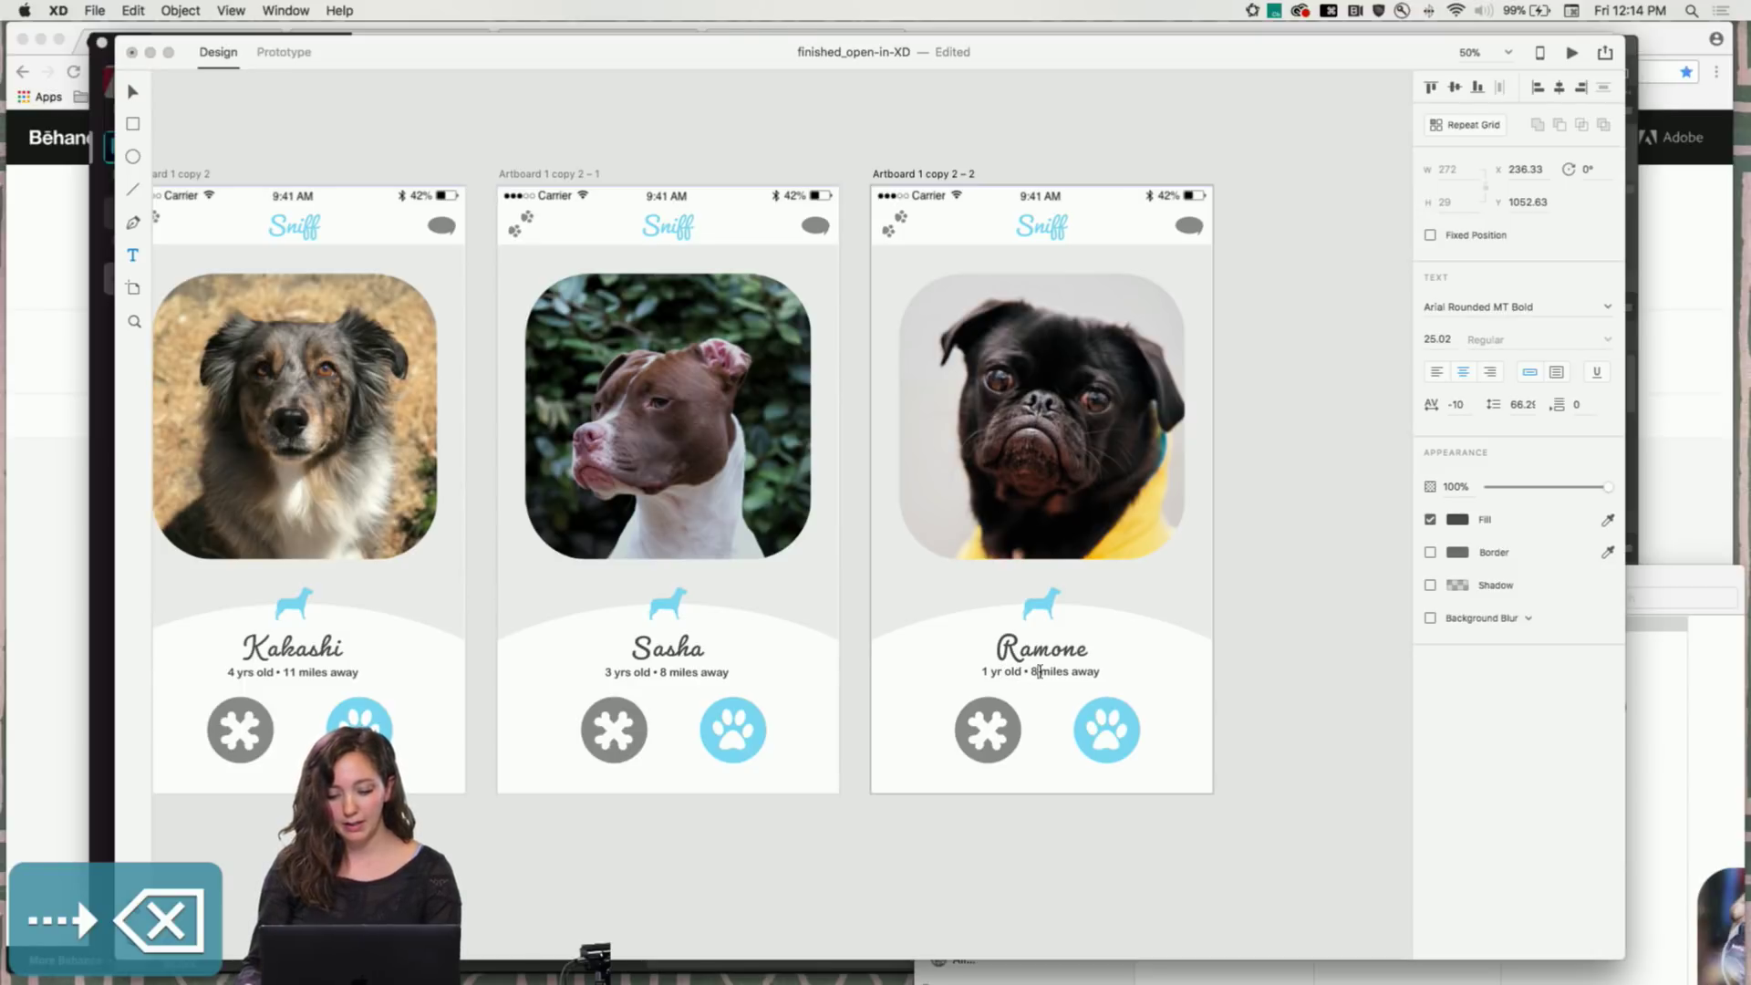
{"action": "key", "text": "BackSpace"}
{"action": "type", "text": "2"}
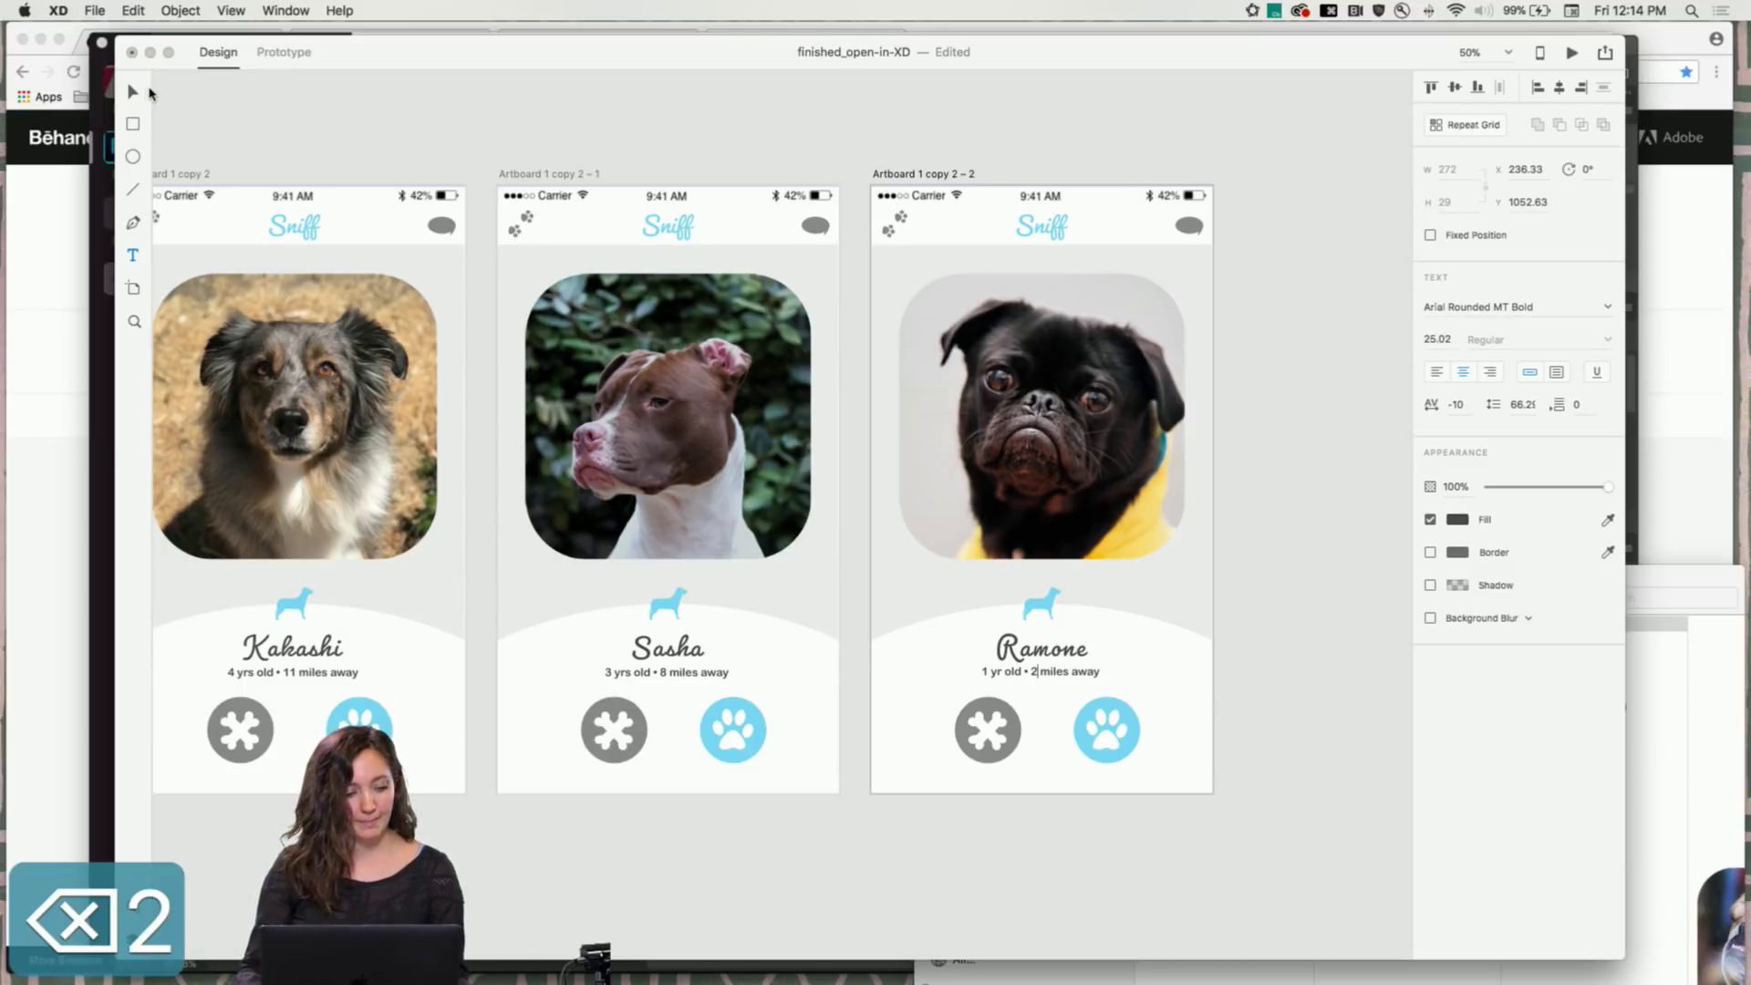
{"action": "key", "text": "Escape"}
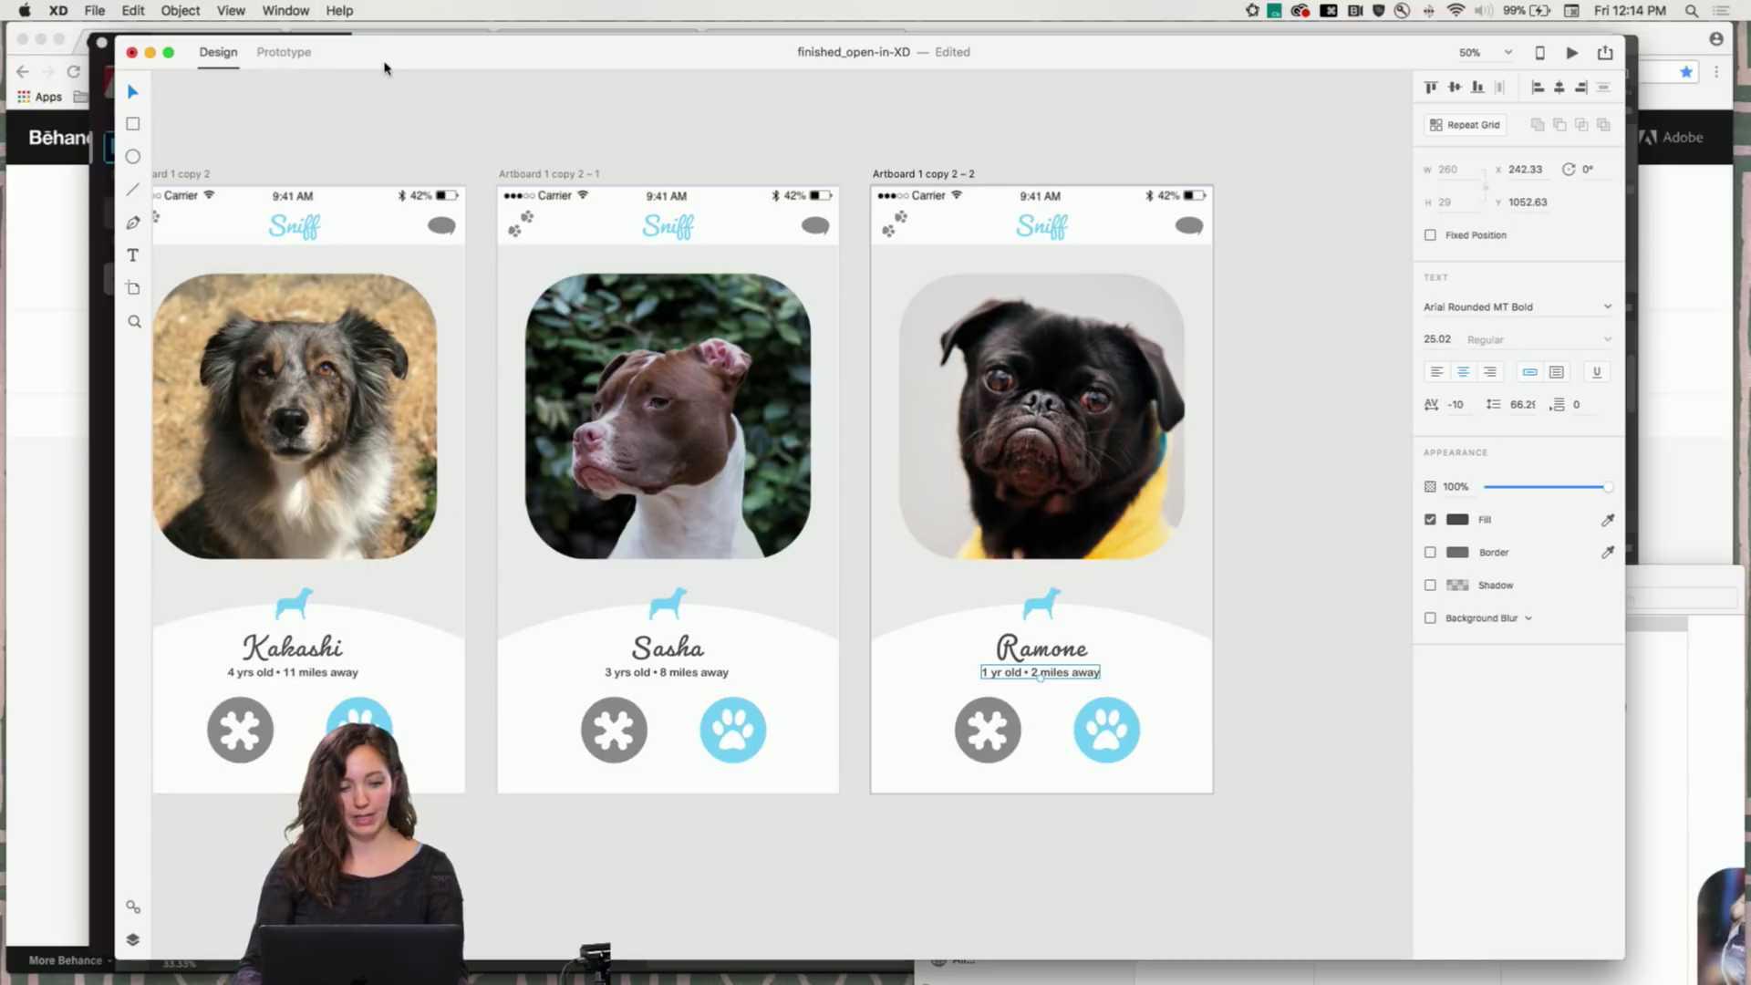
Replace the dog photo on the Ramone artboard with thoughtful-boy.png from the rectangle-doggies folder
{"action": "key", "text": "super+minus"}
{"action": "key", "text": "super+minus"}
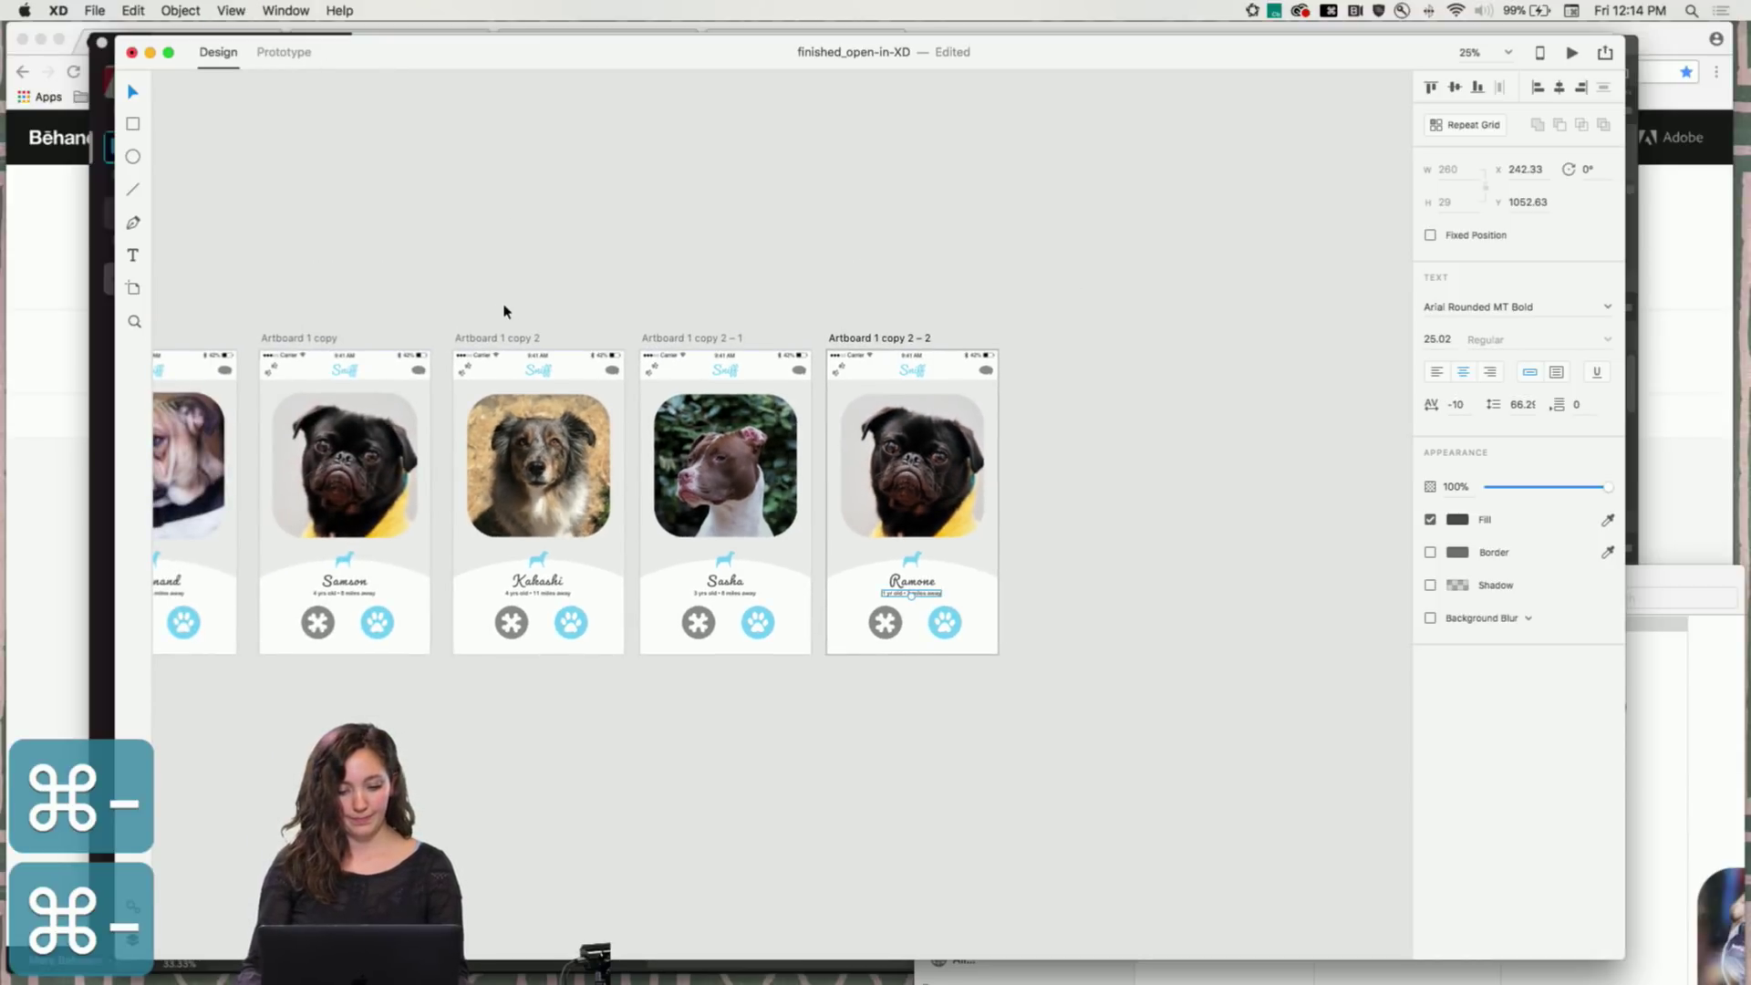
{"action": "left_click", "coordinate": [939, 477]}
{"action": "left_click_drag", "start_coordinate": [1702, 573], "coordinate": [787, 209]}
{"action": "left_click_drag", "start_coordinate": [638, 338], "coordinate": [920, 501]}
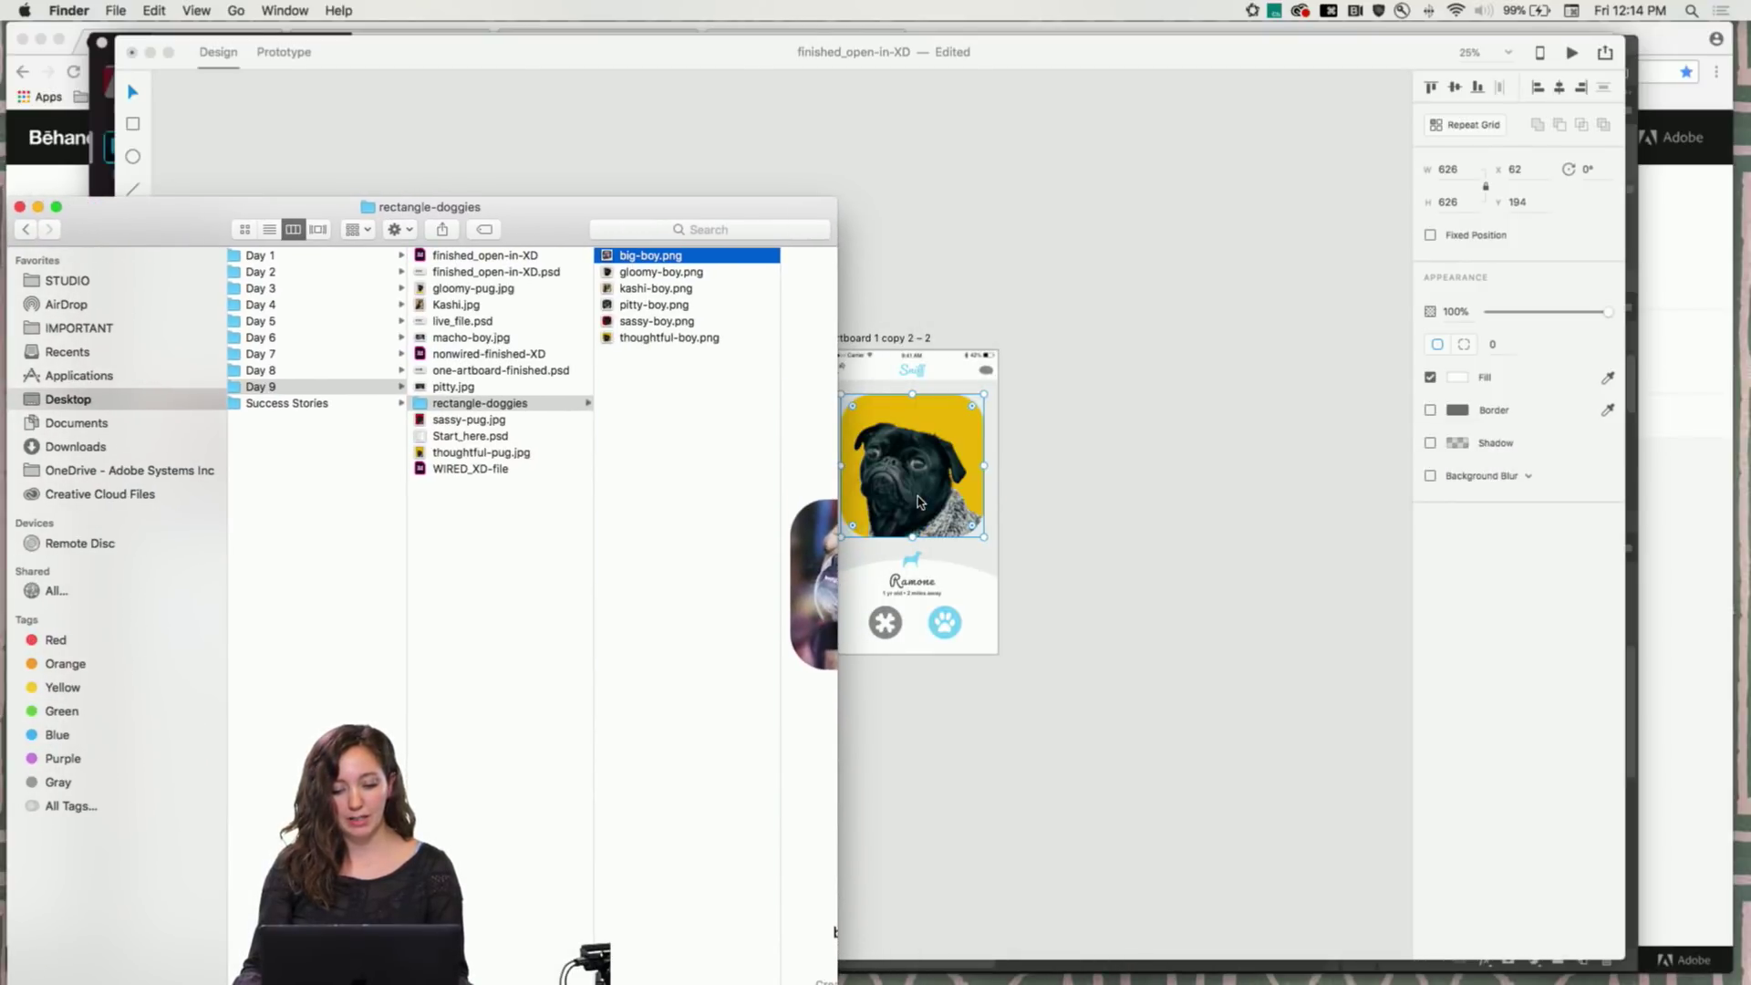
{"action": "left_click", "coordinate": [1097, 420]}
{"action": "scroll", "coordinate": [994, 416], "scroll_direction": "left", "scroll_amount": 5}
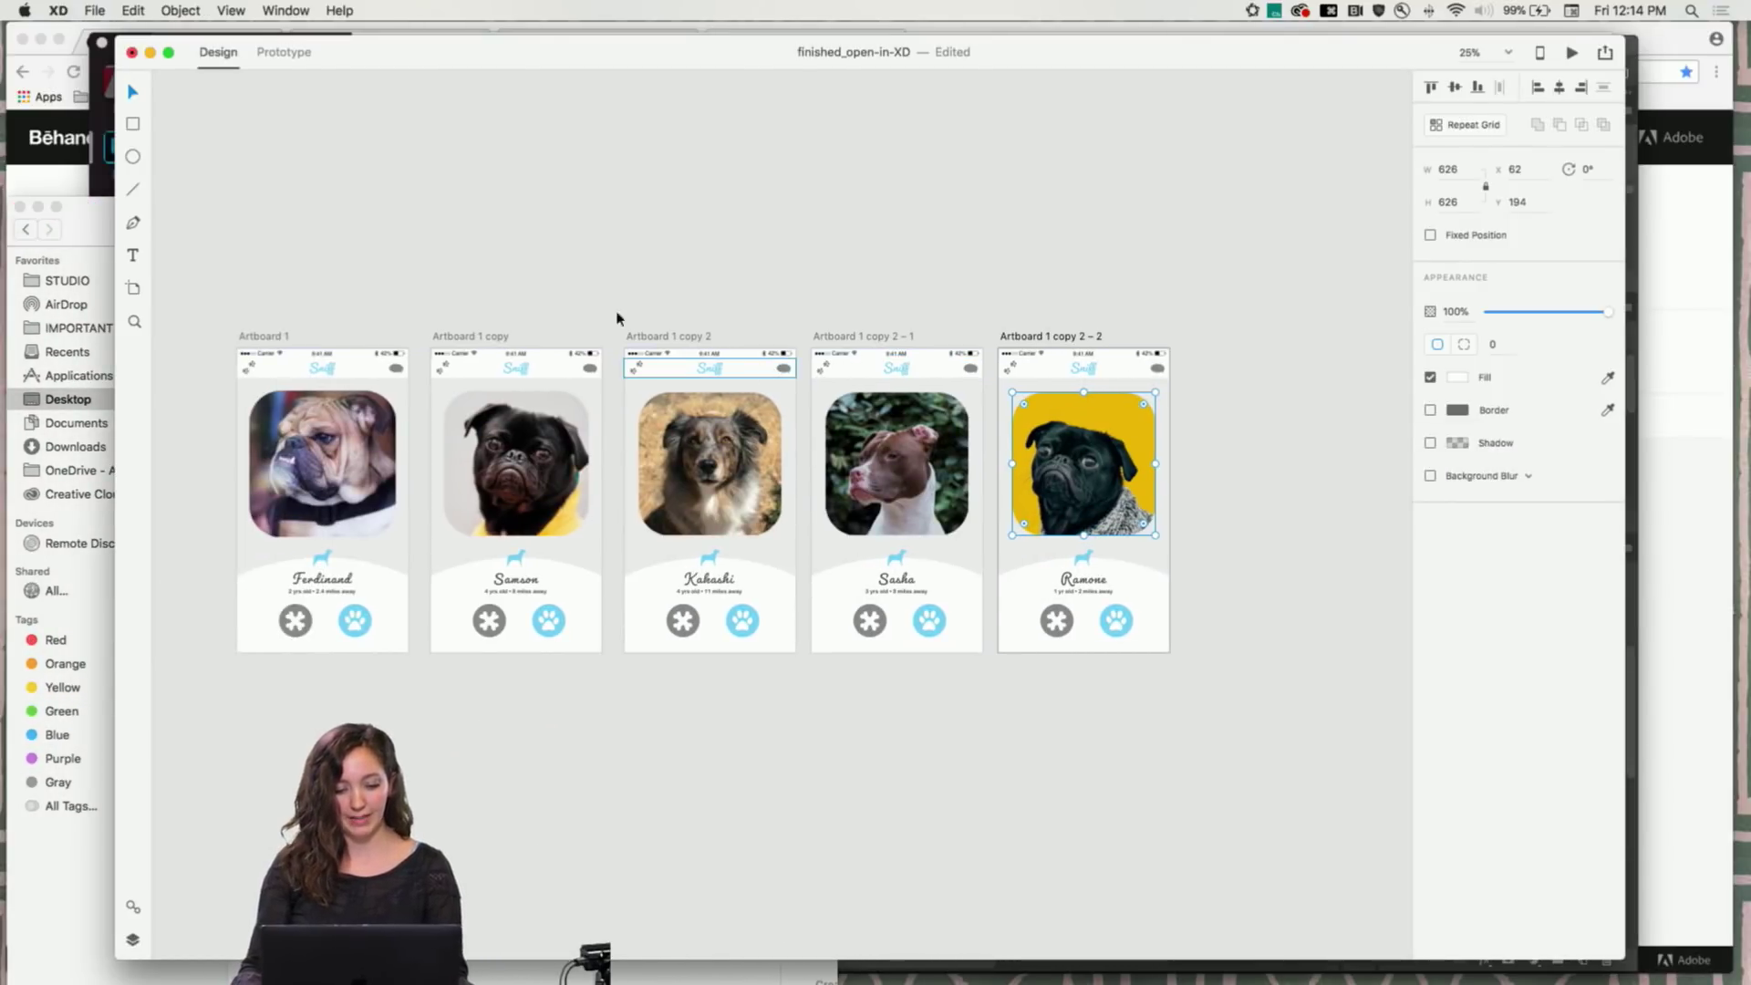
Open the nonwired-finished-XD document from the Day 9 folder
{"action": "left_click", "coordinate": [94, 10]}
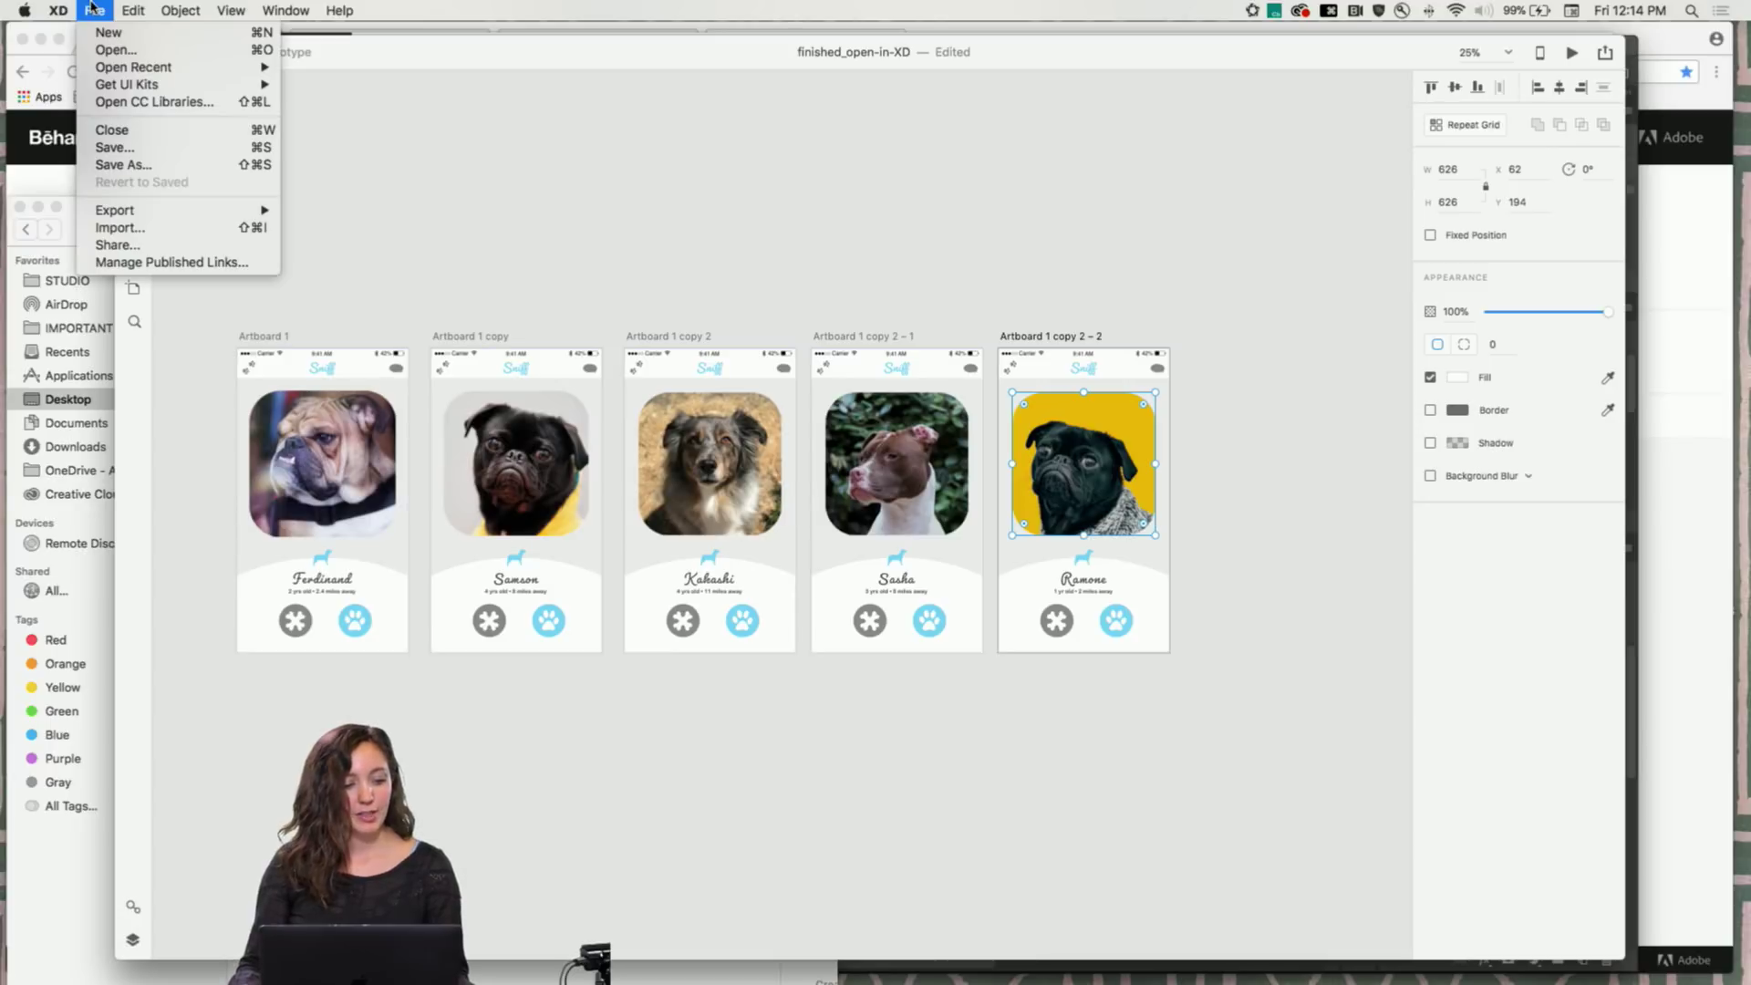
{"action": "left_click", "coordinate": [104, 51]}
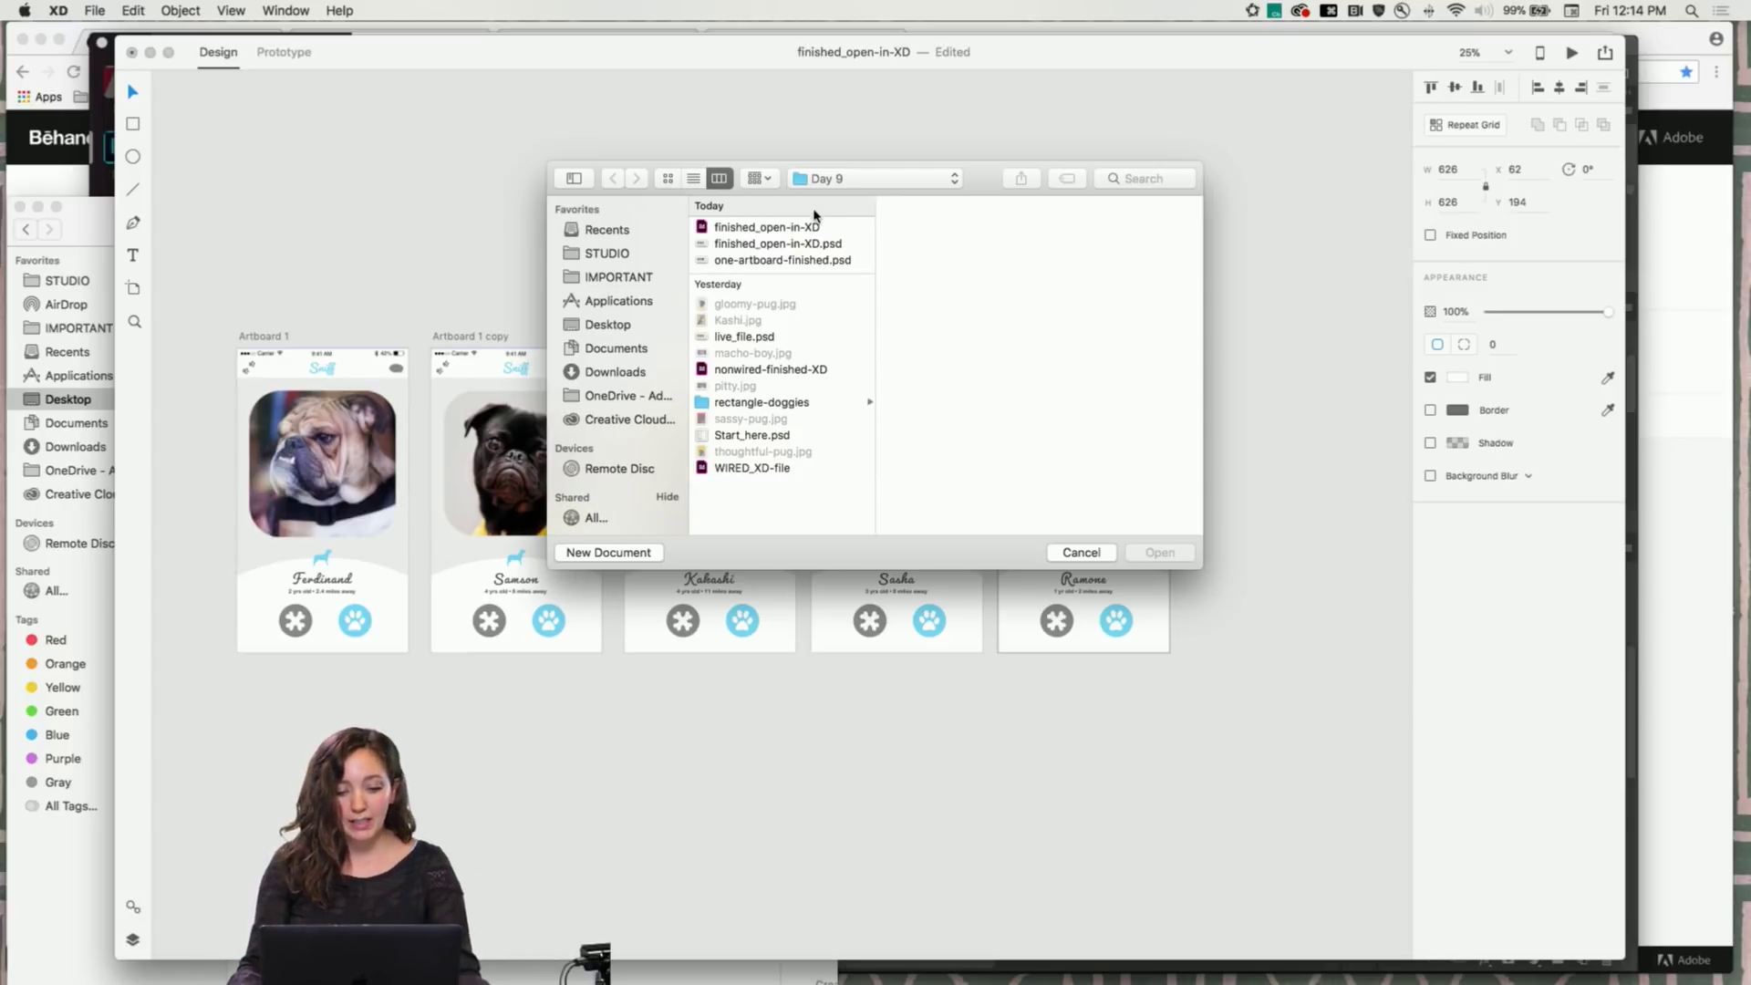
{"action": "left_click", "coordinate": [735, 370]}
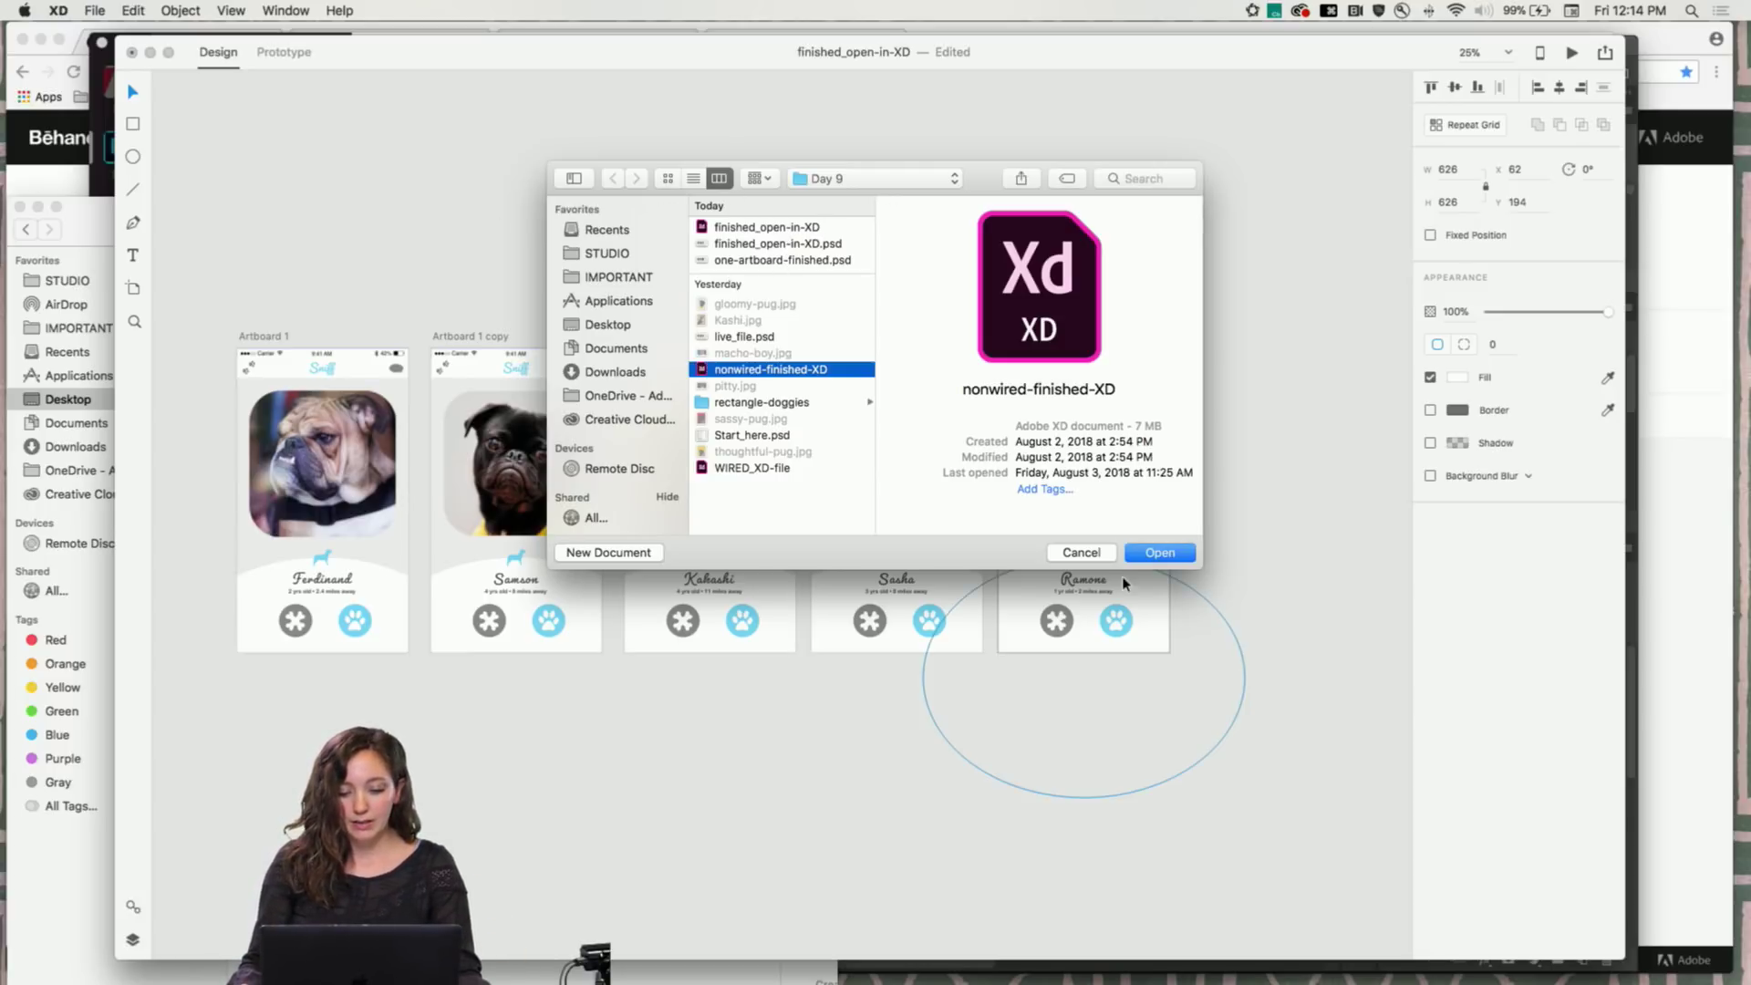
{"action": "left_click", "coordinate": [1159, 553]}
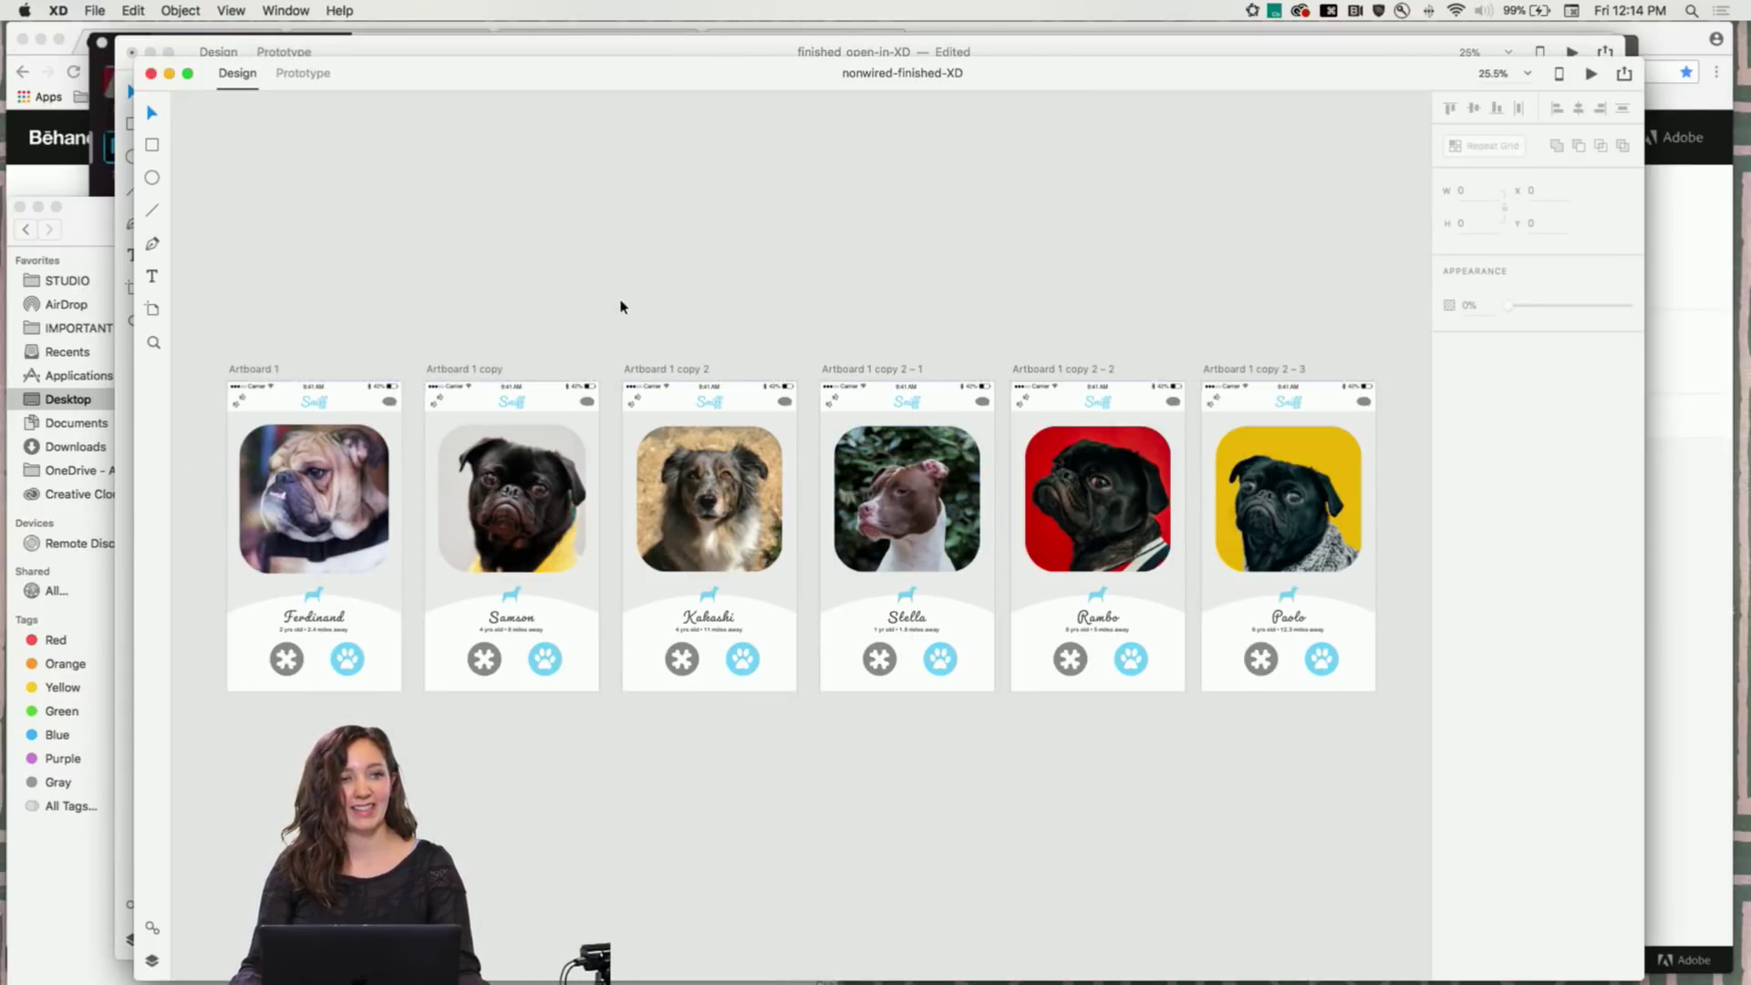
Switch the nonwired-finished-XD document to Prototype mode
{"action": "scroll", "coordinate": [662, 353], "scroll_direction": "down", "scroll_amount": 3}
{"action": "scroll", "coordinate": [662, 353], "scroll_direction": "left", "scroll_amount": 2}
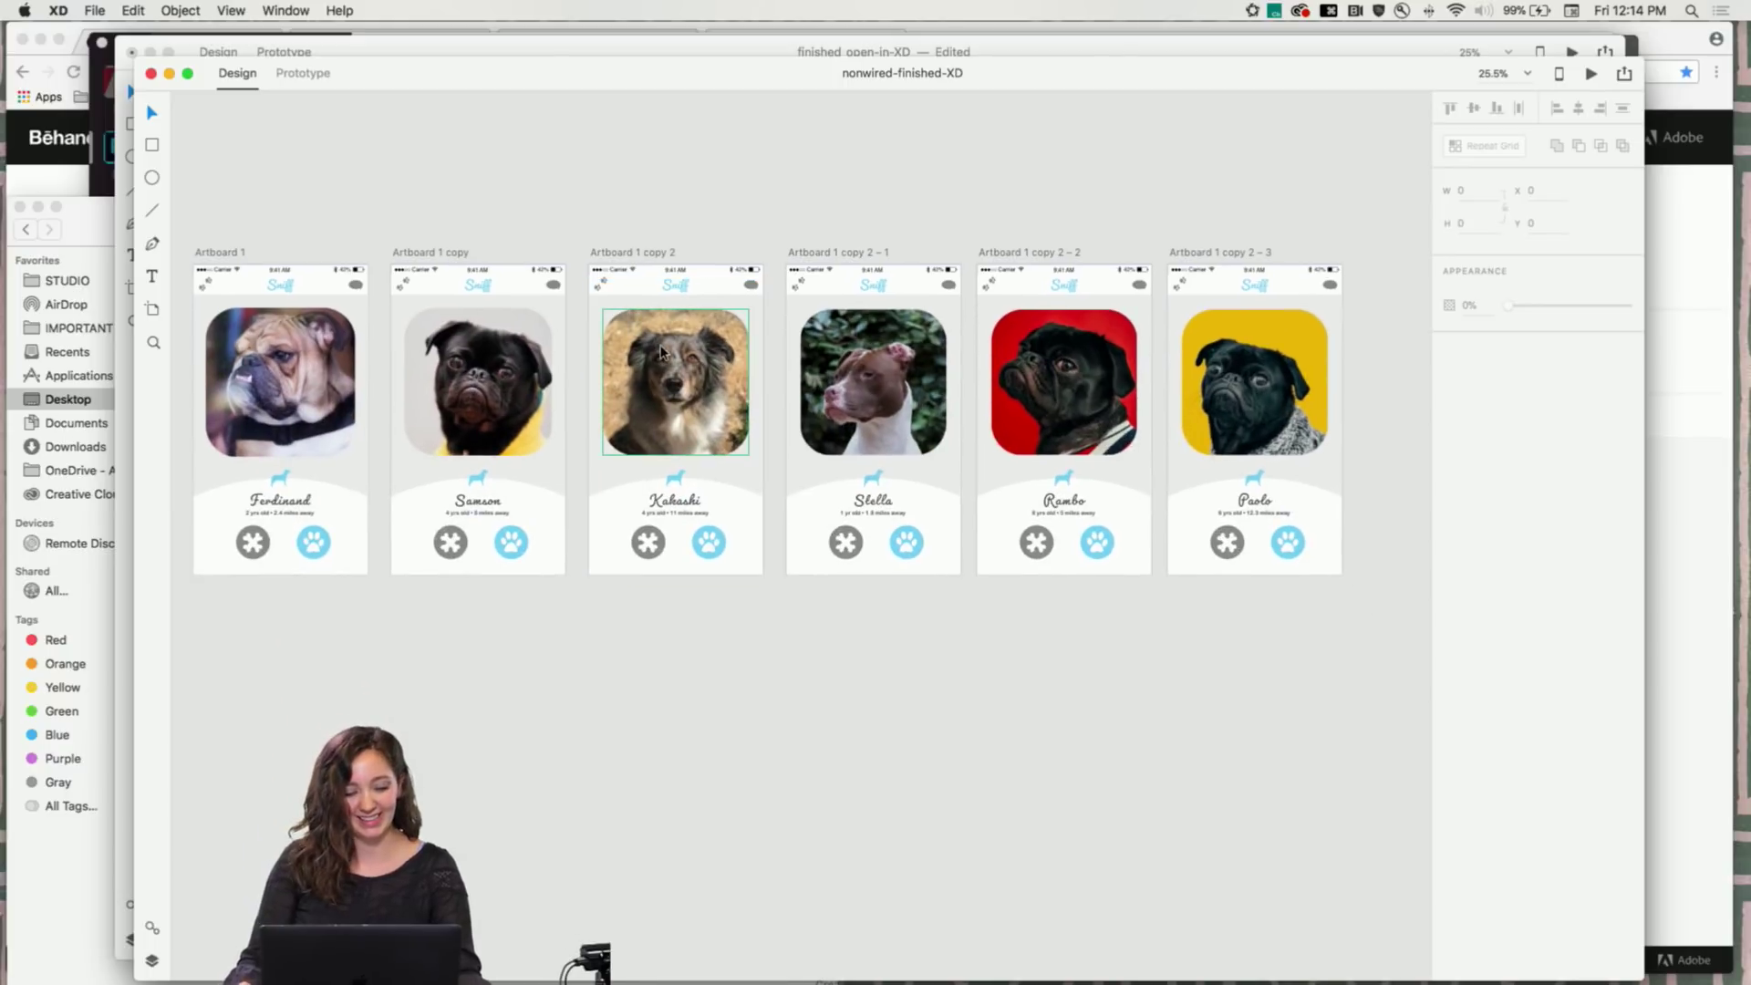
{"action": "scroll", "coordinate": [661, 353], "scroll_direction": "right", "scroll_amount": 2}
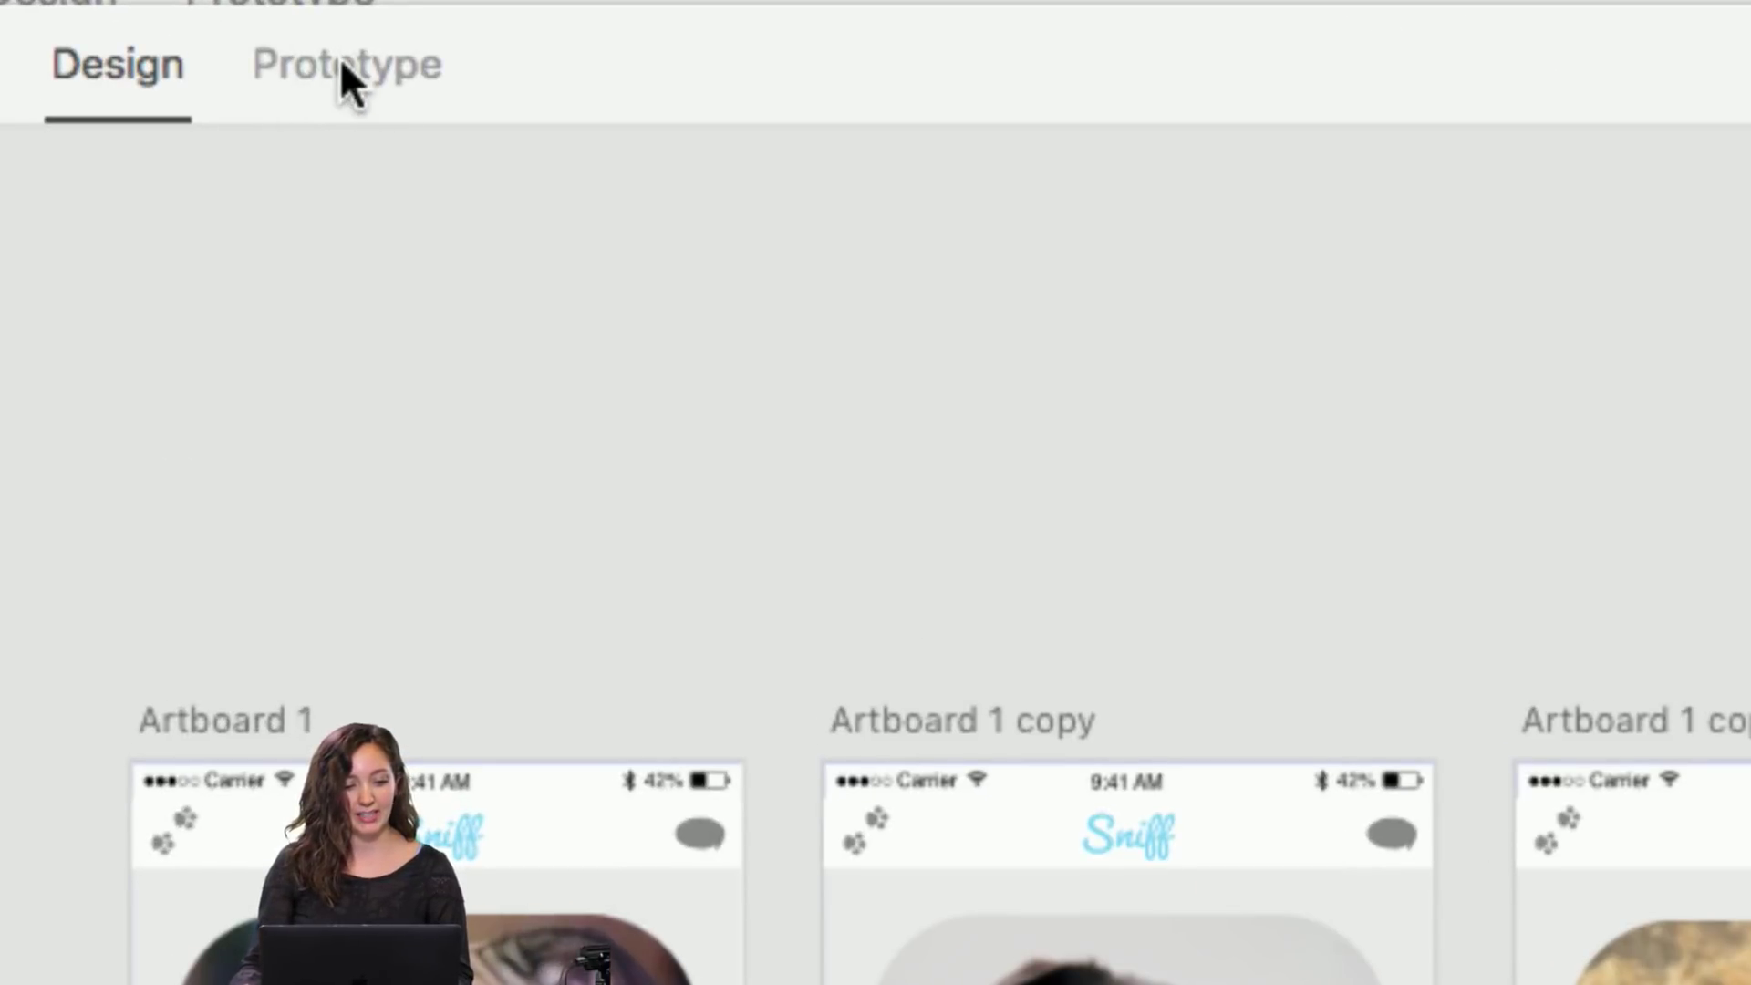
{"action": "key", "text": "alt+super+8"}
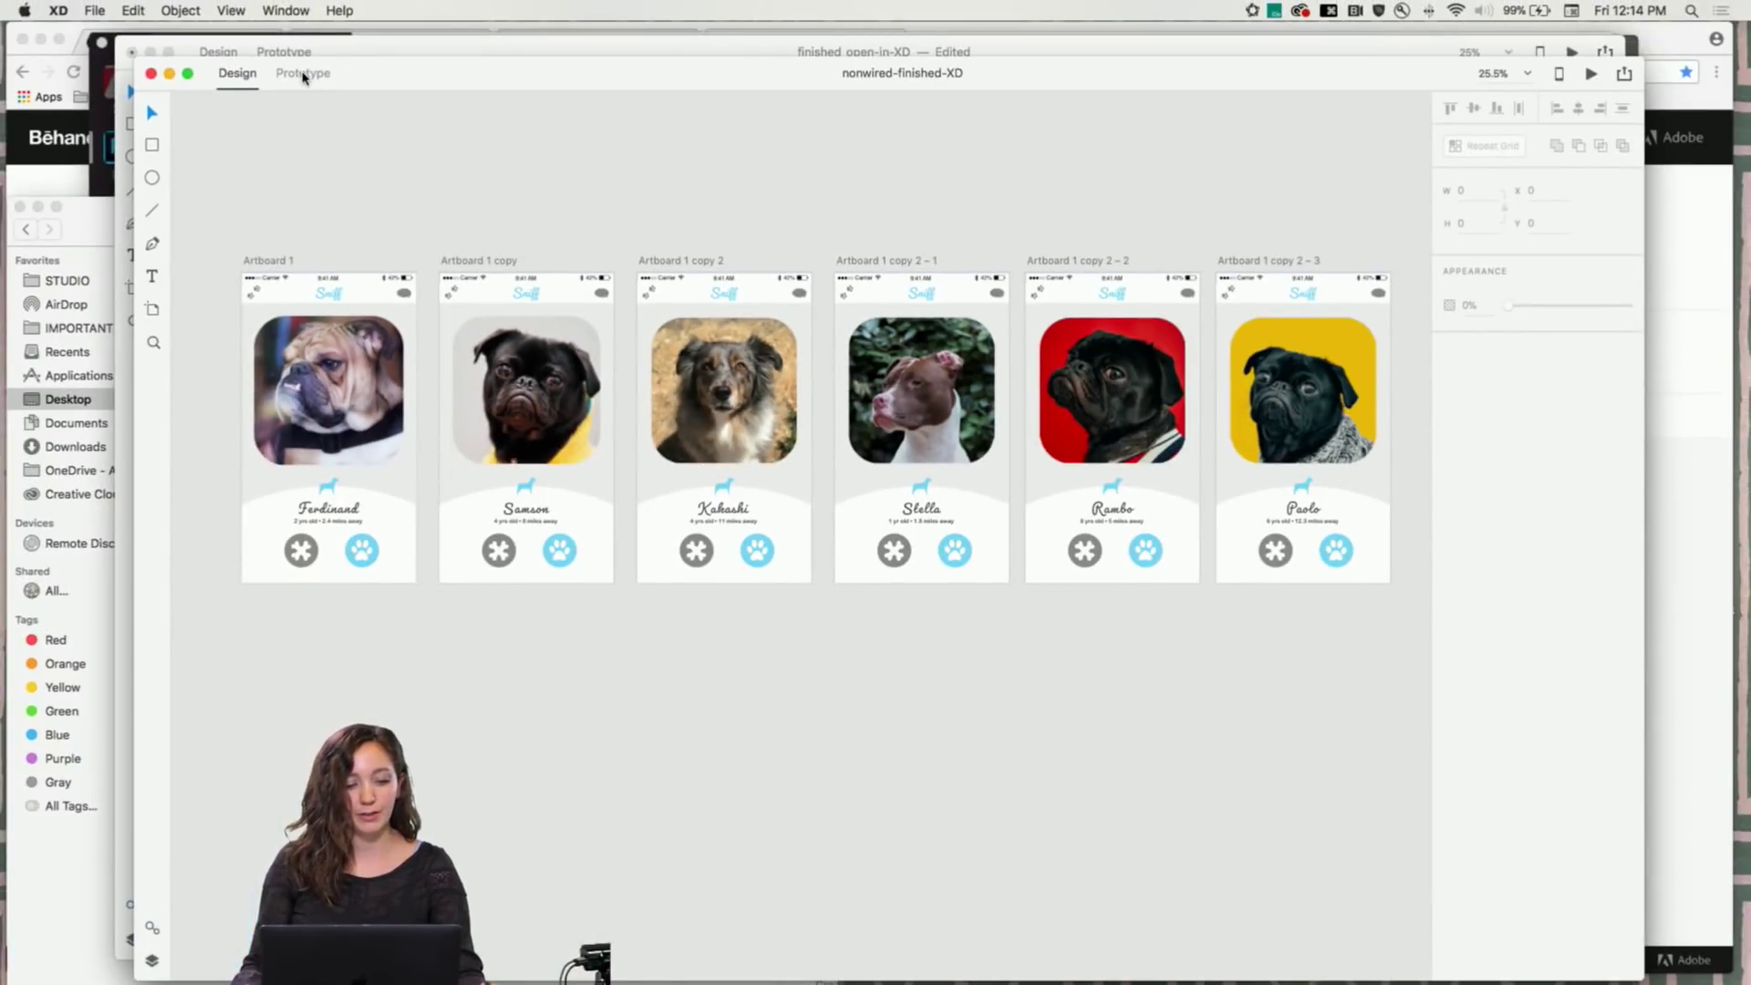
{"action": "left_click", "coordinate": [303, 76]}
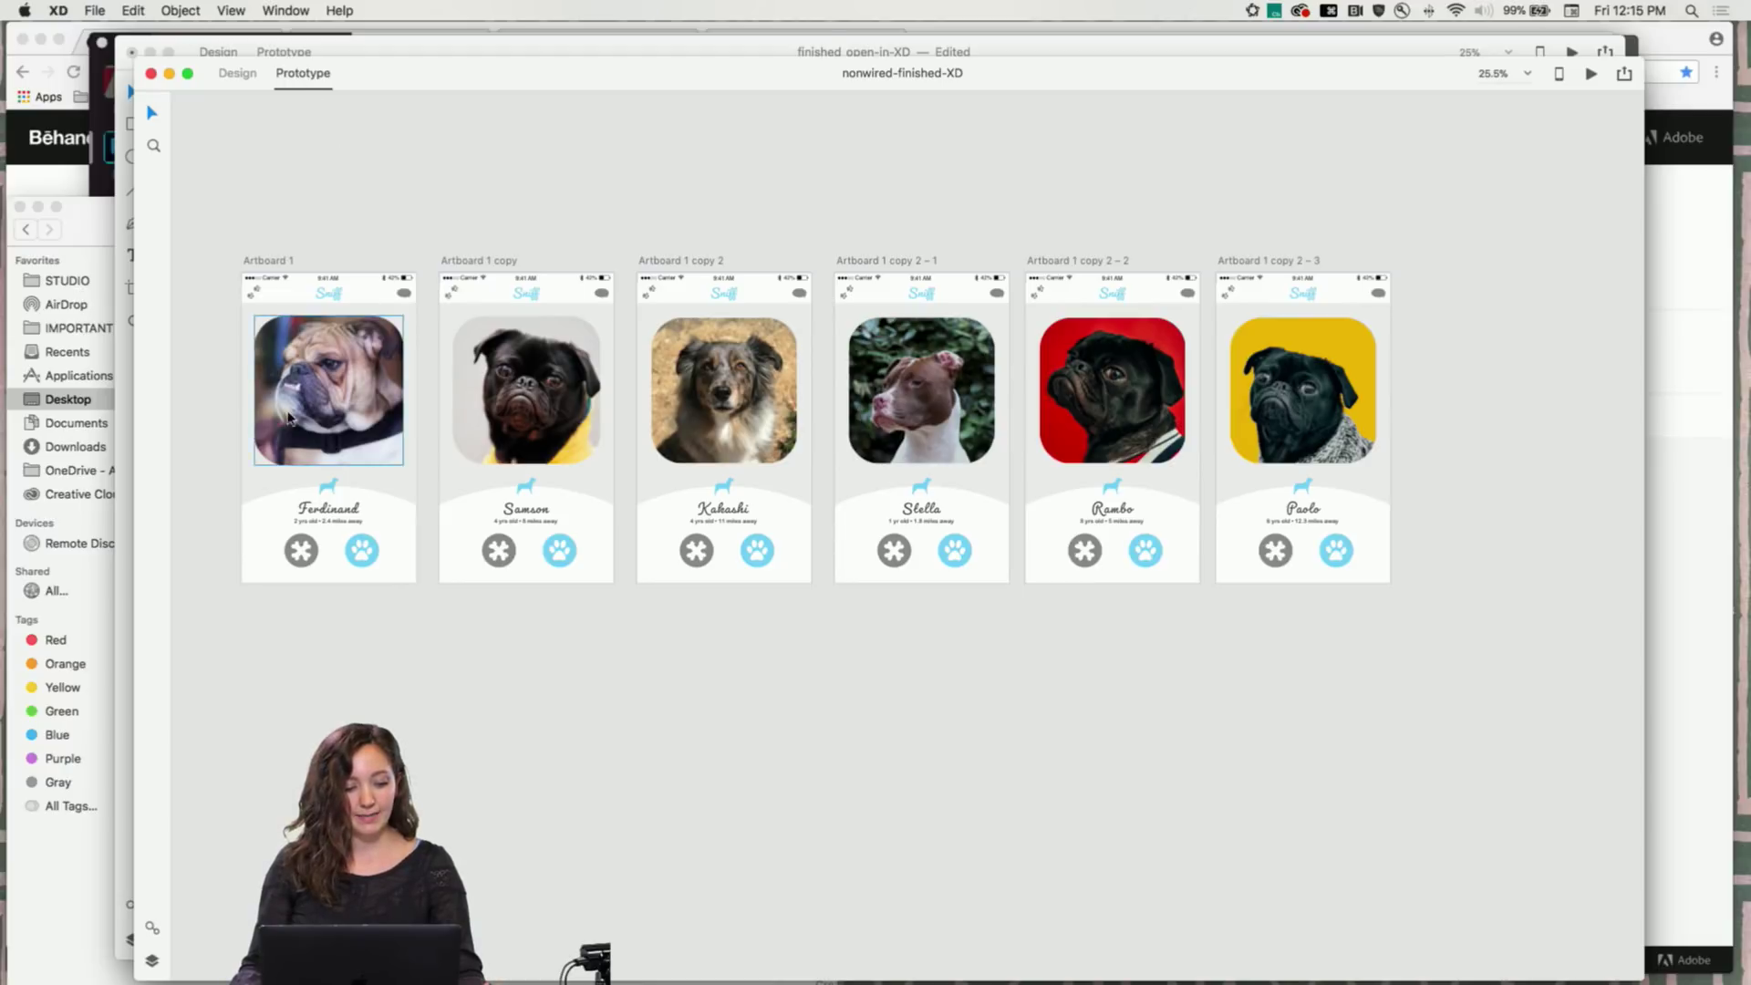
Link the paw button on the Ferdinand artboard to Artboard 1 copy as a transition
{"action": "left_click", "coordinate": [384, 393]}
{"action": "left_click", "coordinate": [362, 554]}
{"action": "left_click", "coordinate": [354, 559]}
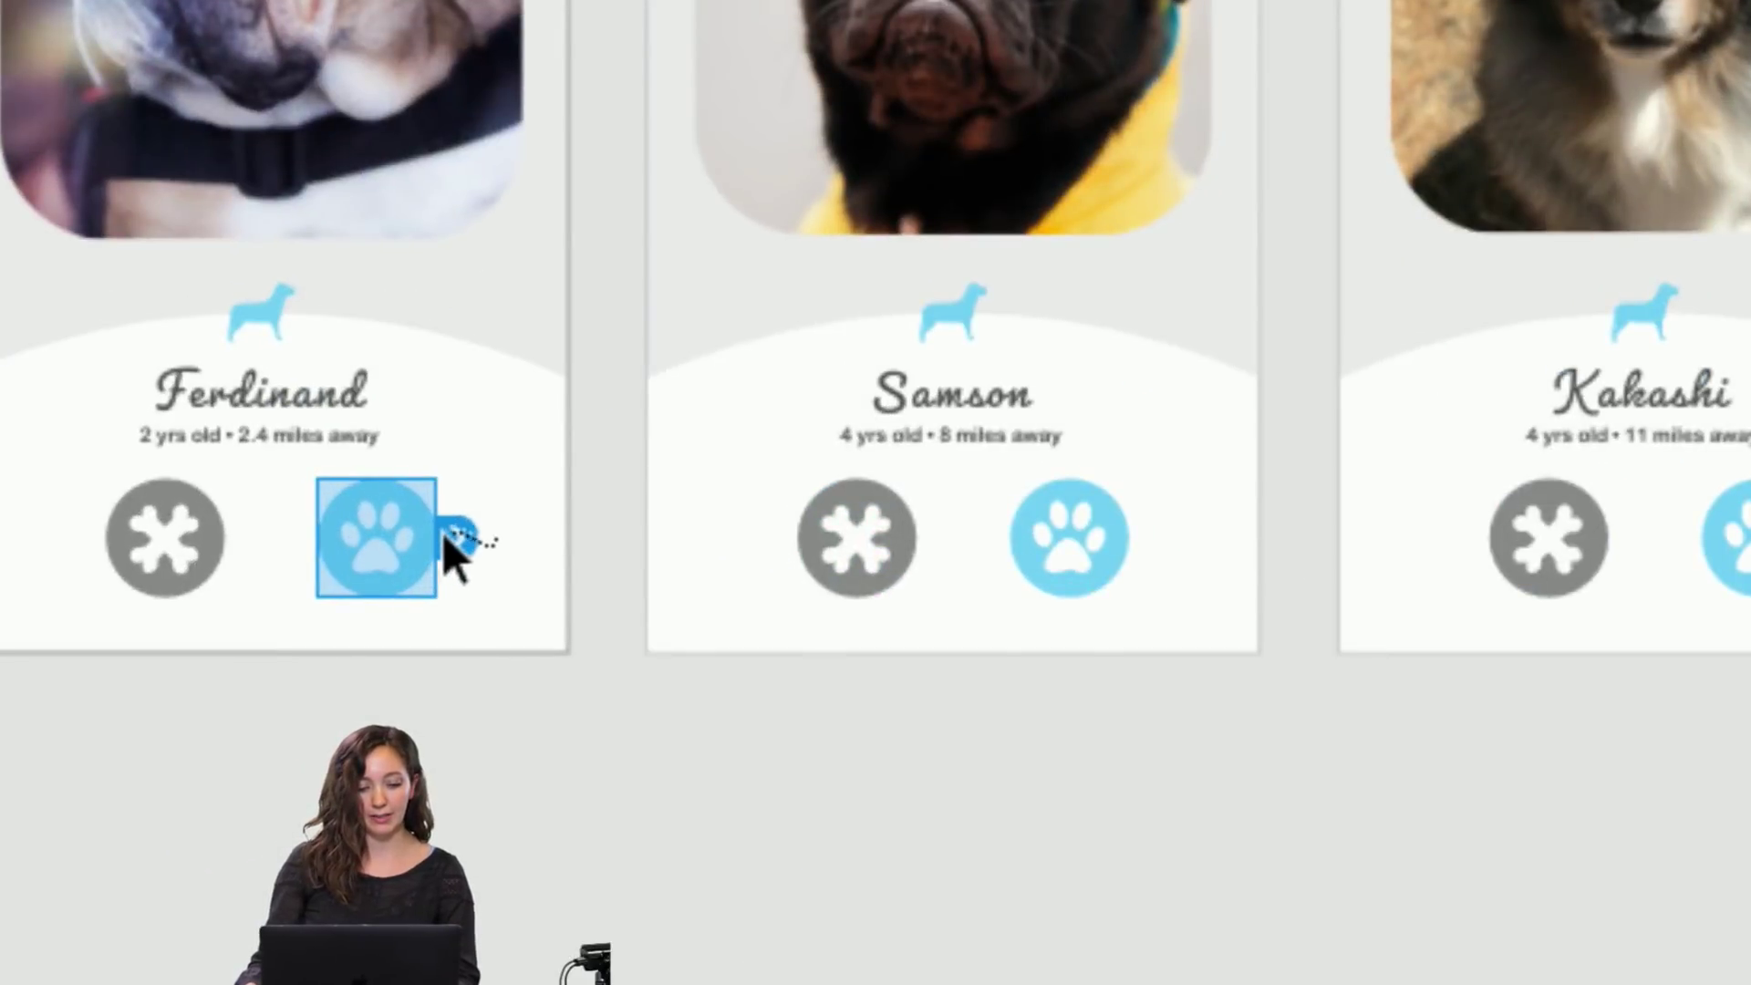
{"action": "left_click_drag", "start_coordinate": [380, 550], "coordinate": [382, 549]}
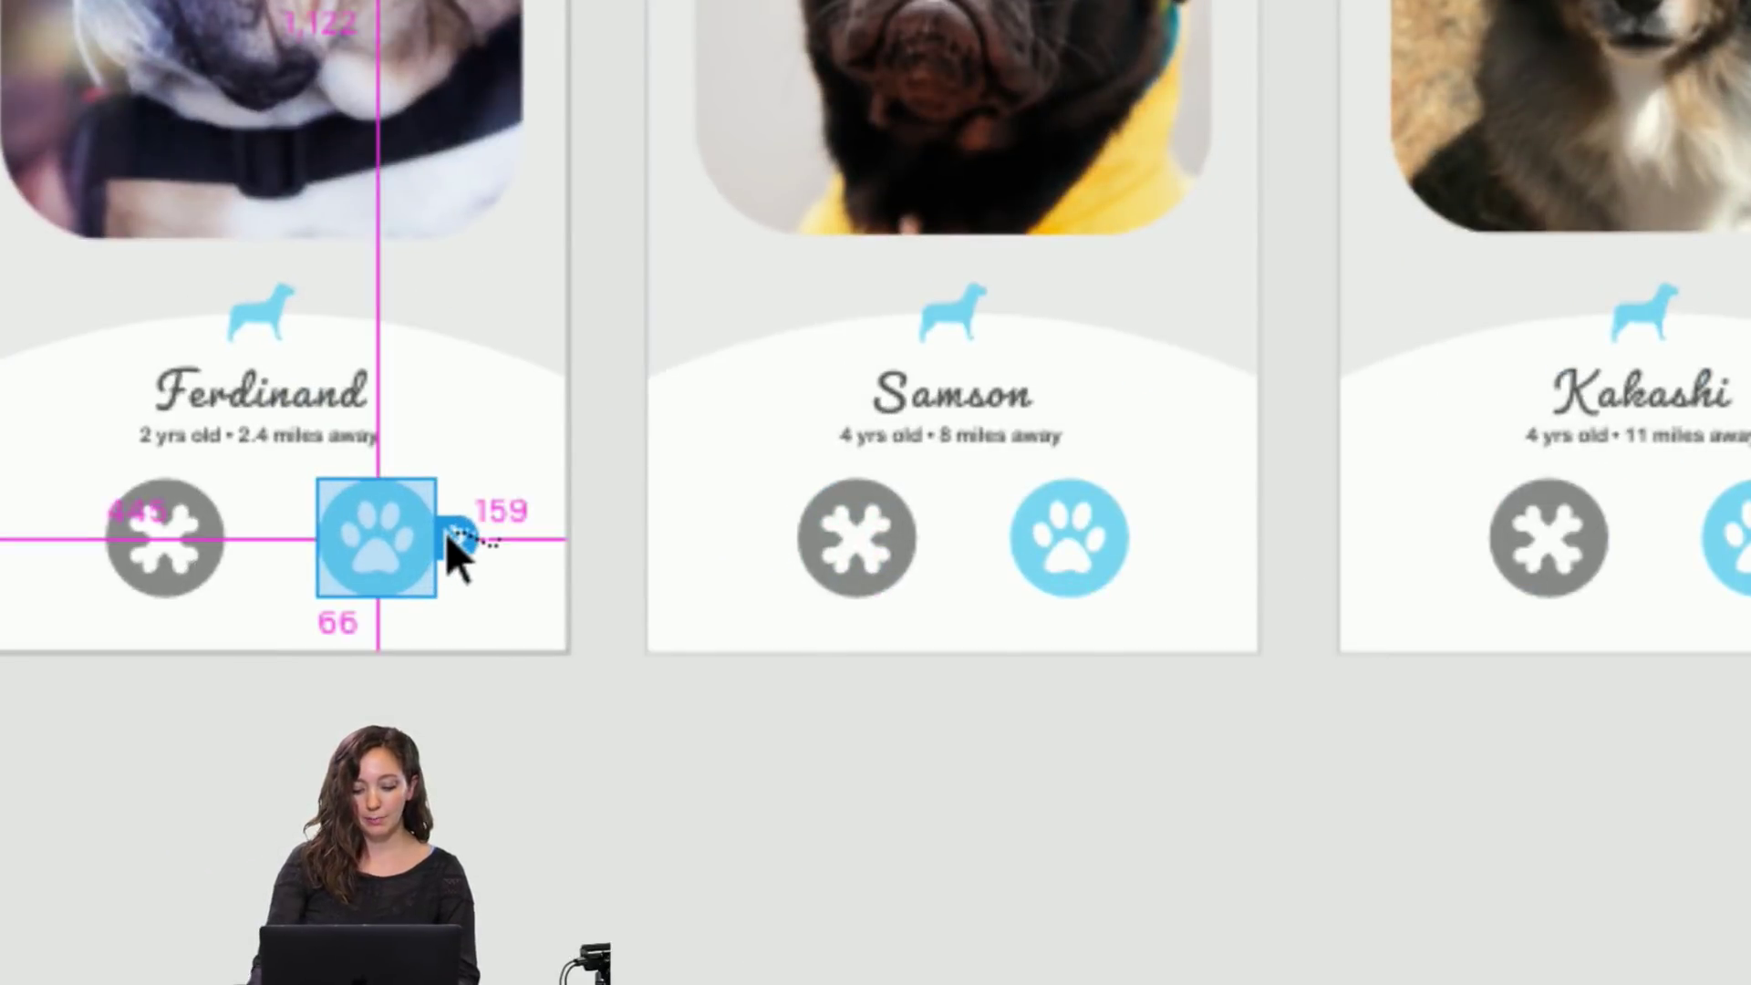
{"action": "key", "text": "alt+super+8"}
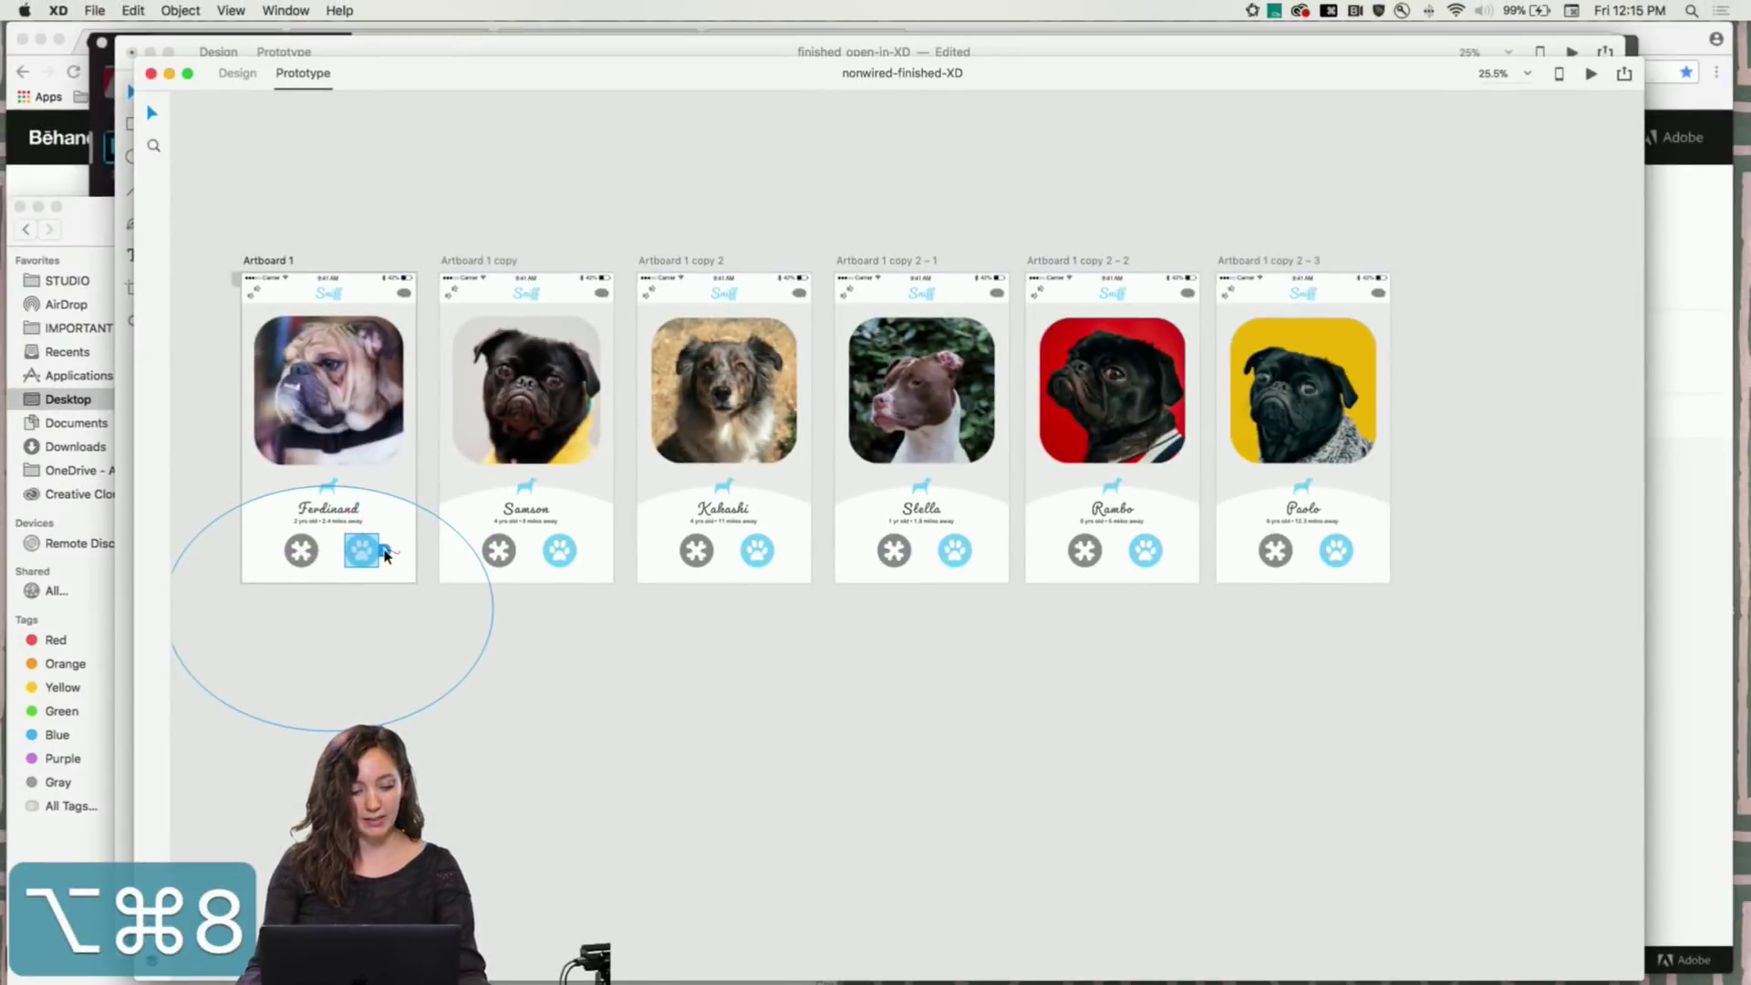
{"action": "left_click", "coordinate": [386, 555]}
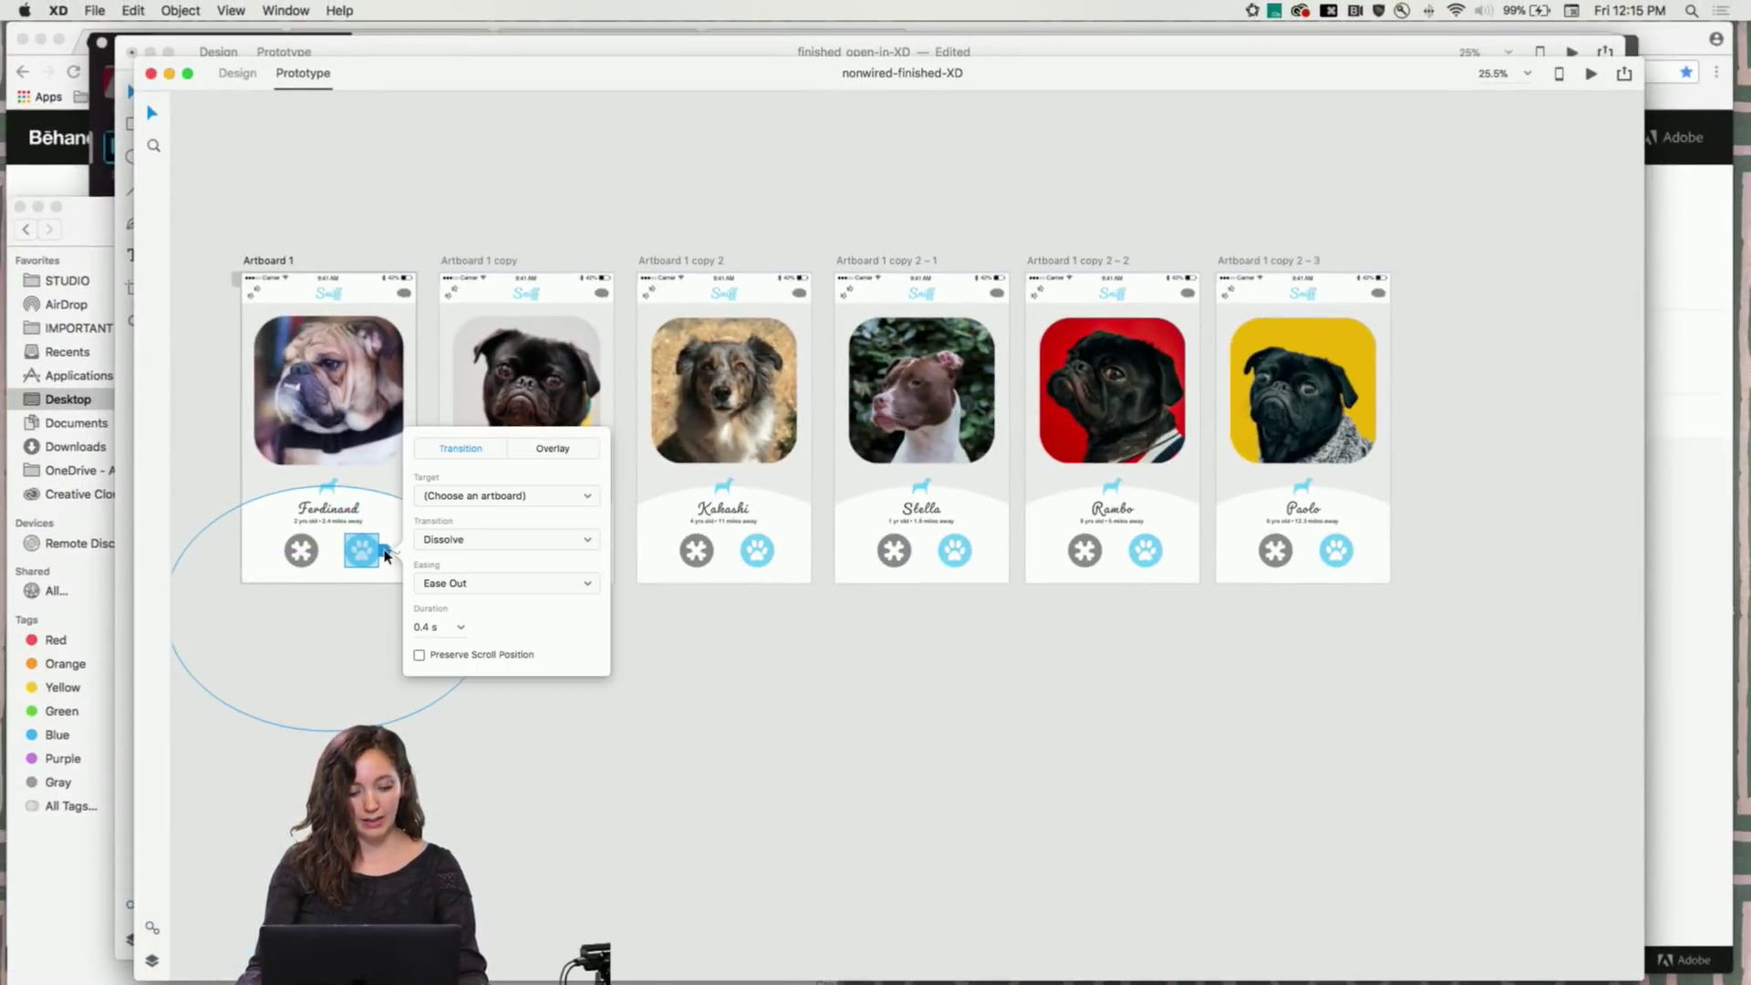
{"action": "key", "text": "alt+super+8"}
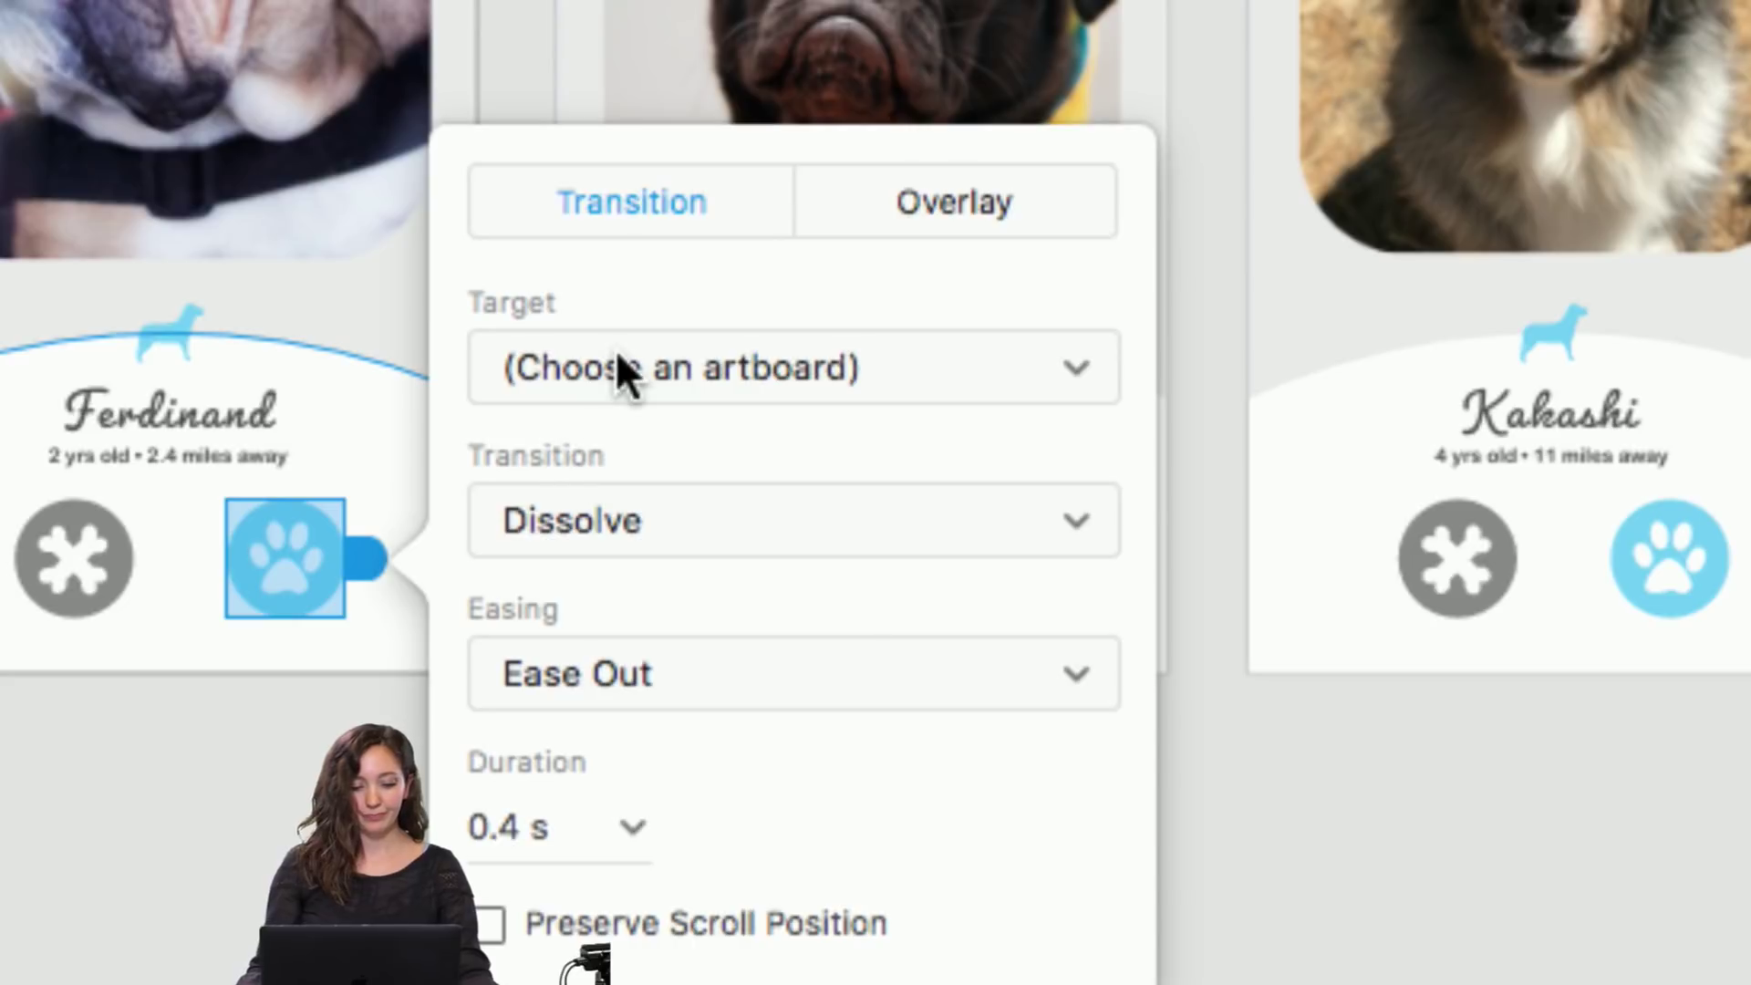
{"action": "left_click", "coordinate": [618, 367]}
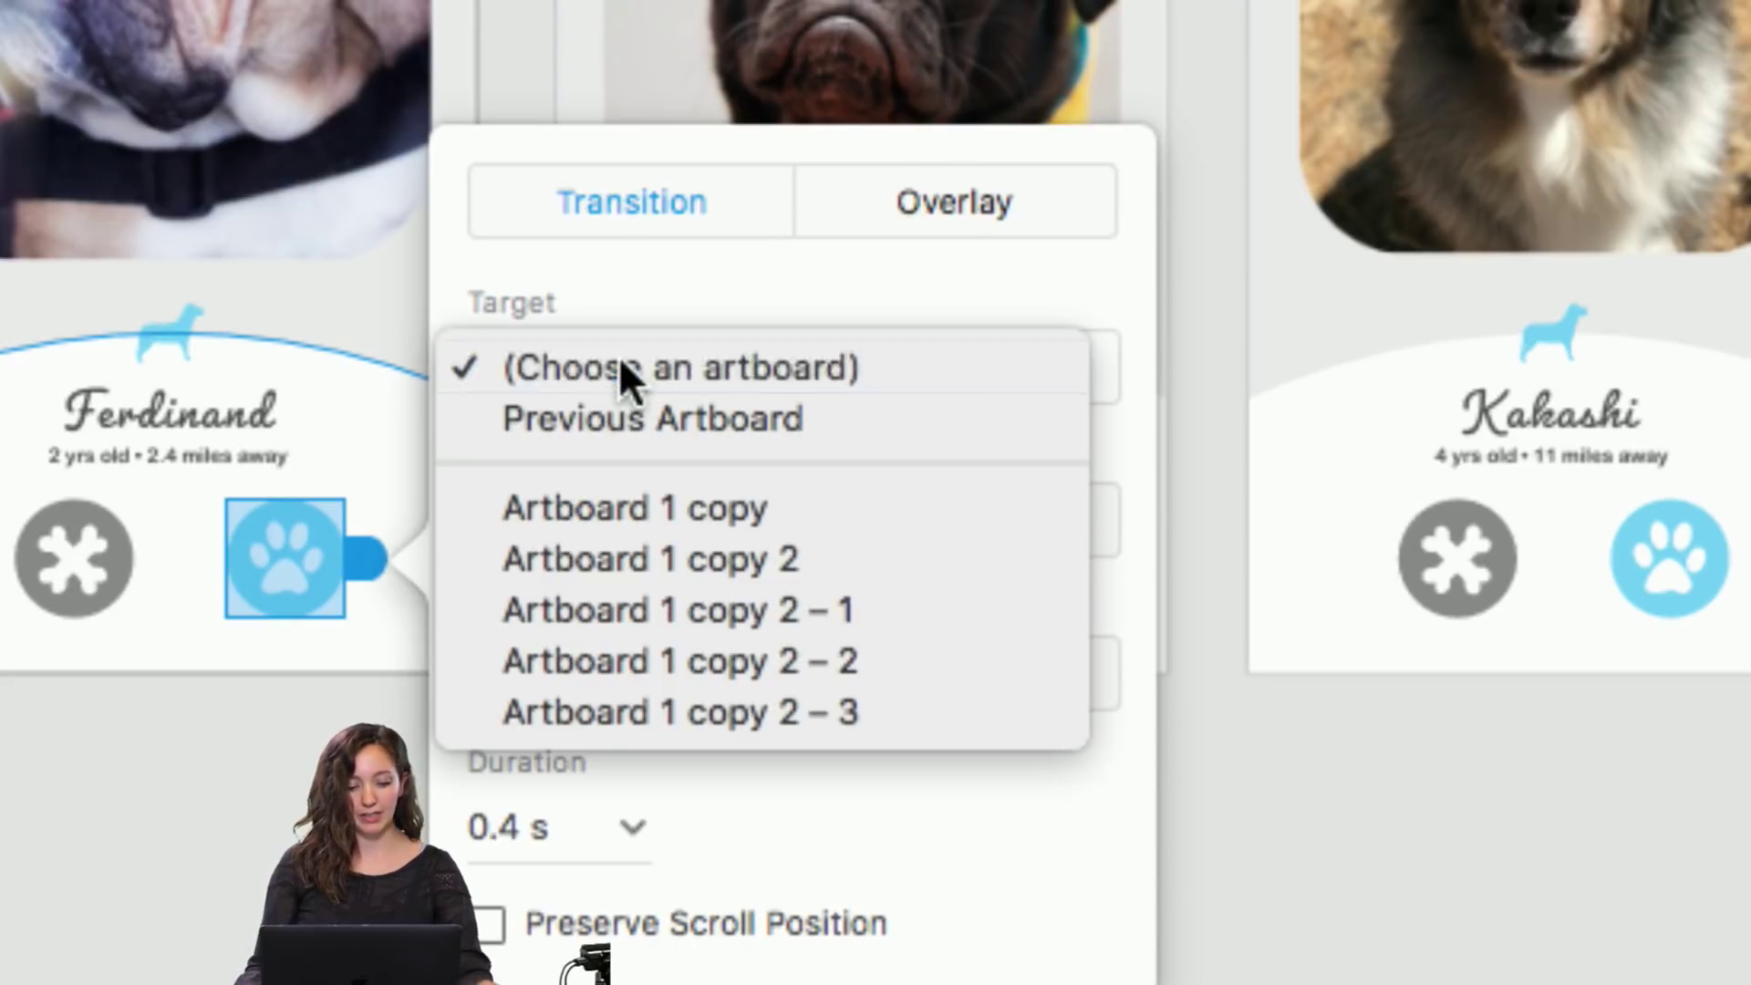
{"action": "left_click", "coordinate": [618, 355]}
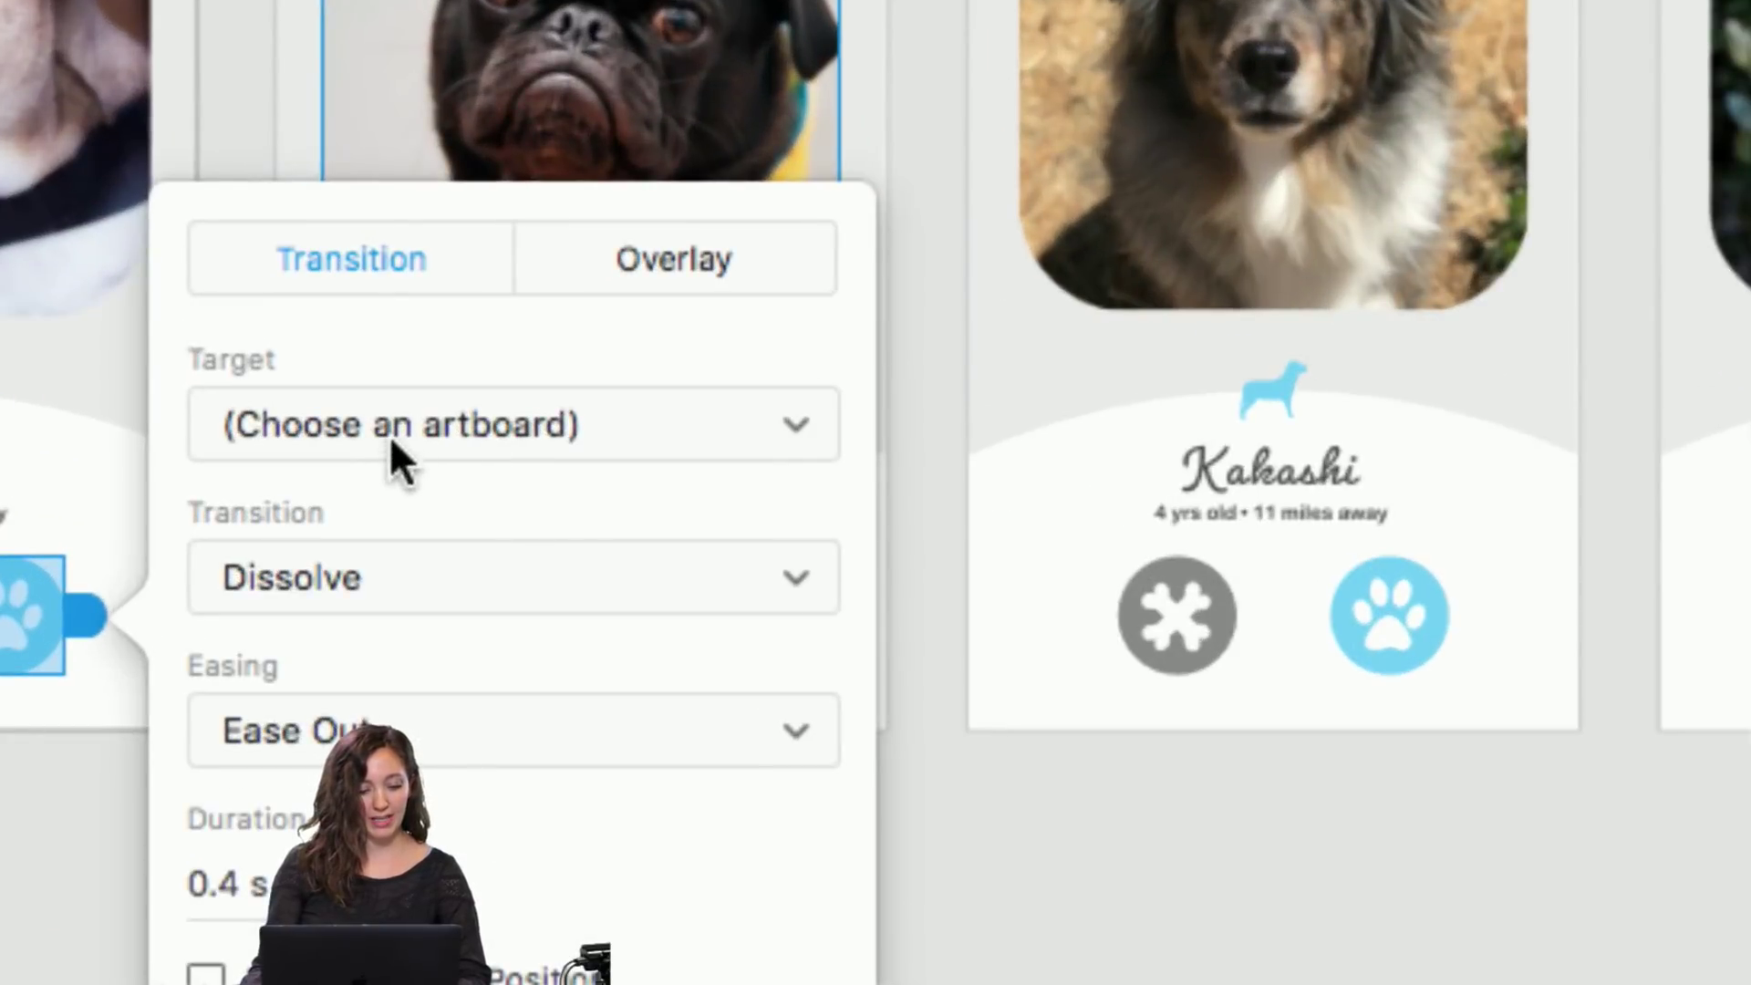
{"action": "left_click", "coordinate": [392, 445]}
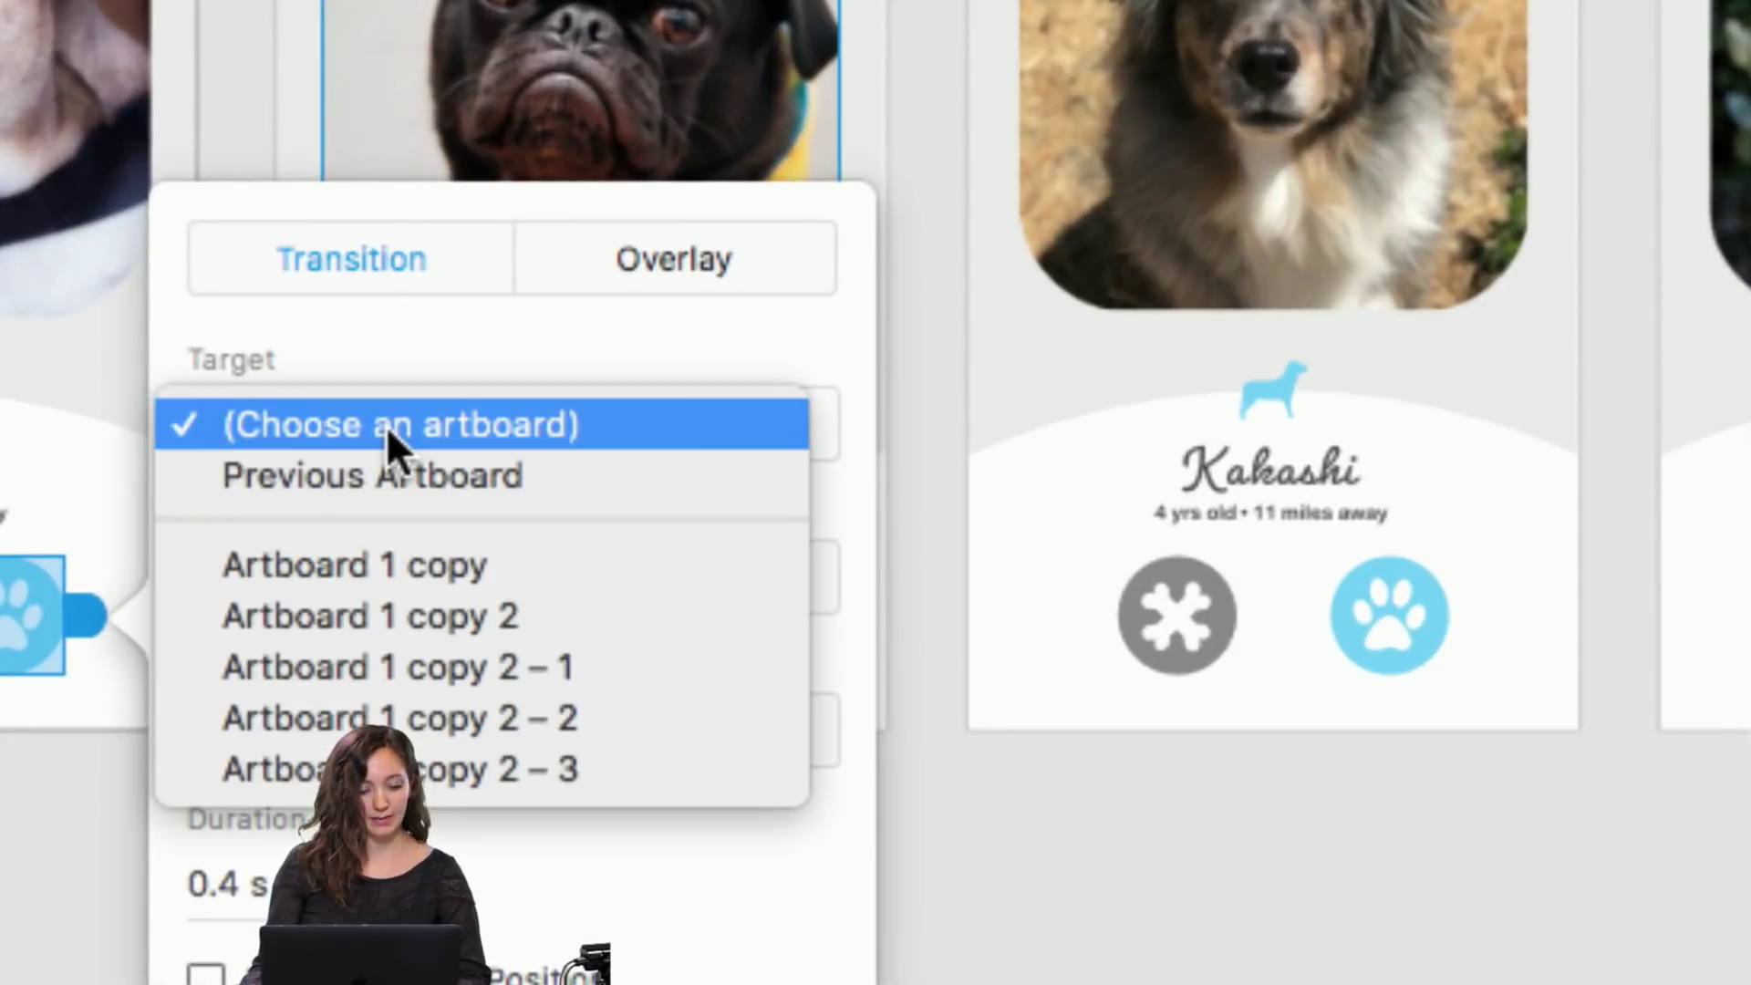
{"action": "left_click", "coordinate": [391, 552]}
{"action": "key", "text": "alt+super+8"}
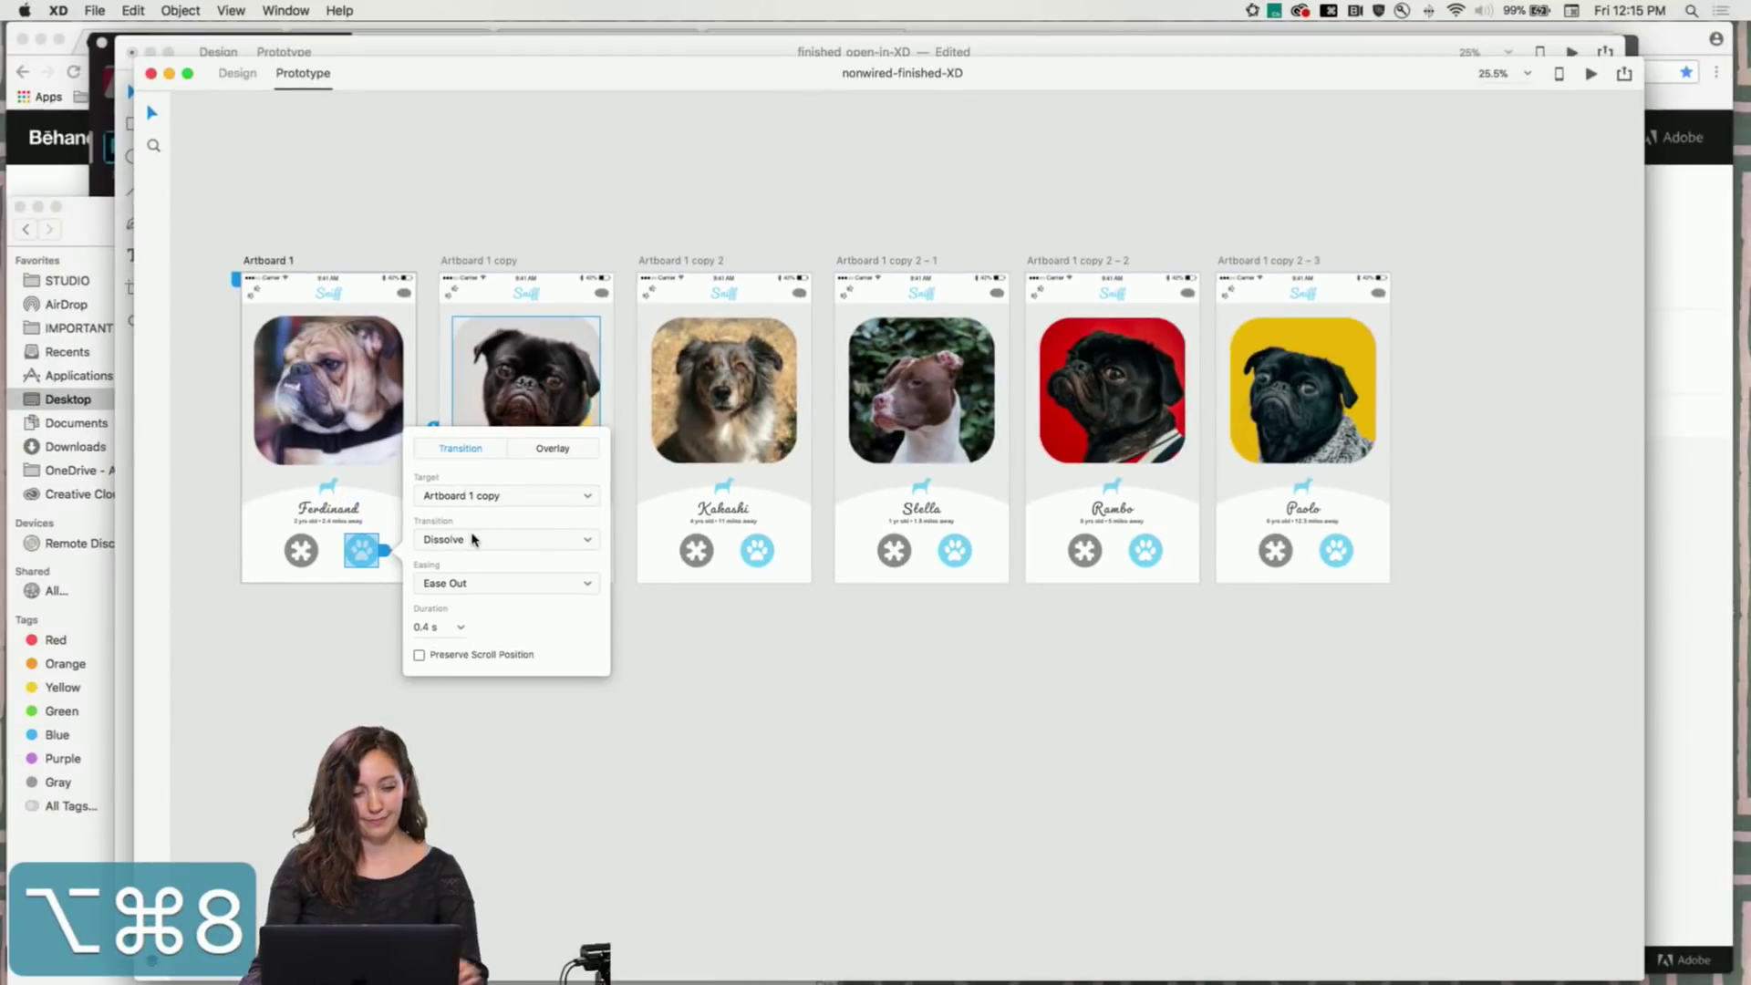
Set the Ferdinand paw link's transition to Slide Left and its easing to Ease In-Out
{"action": "left_click", "coordinate": [527, 546]}
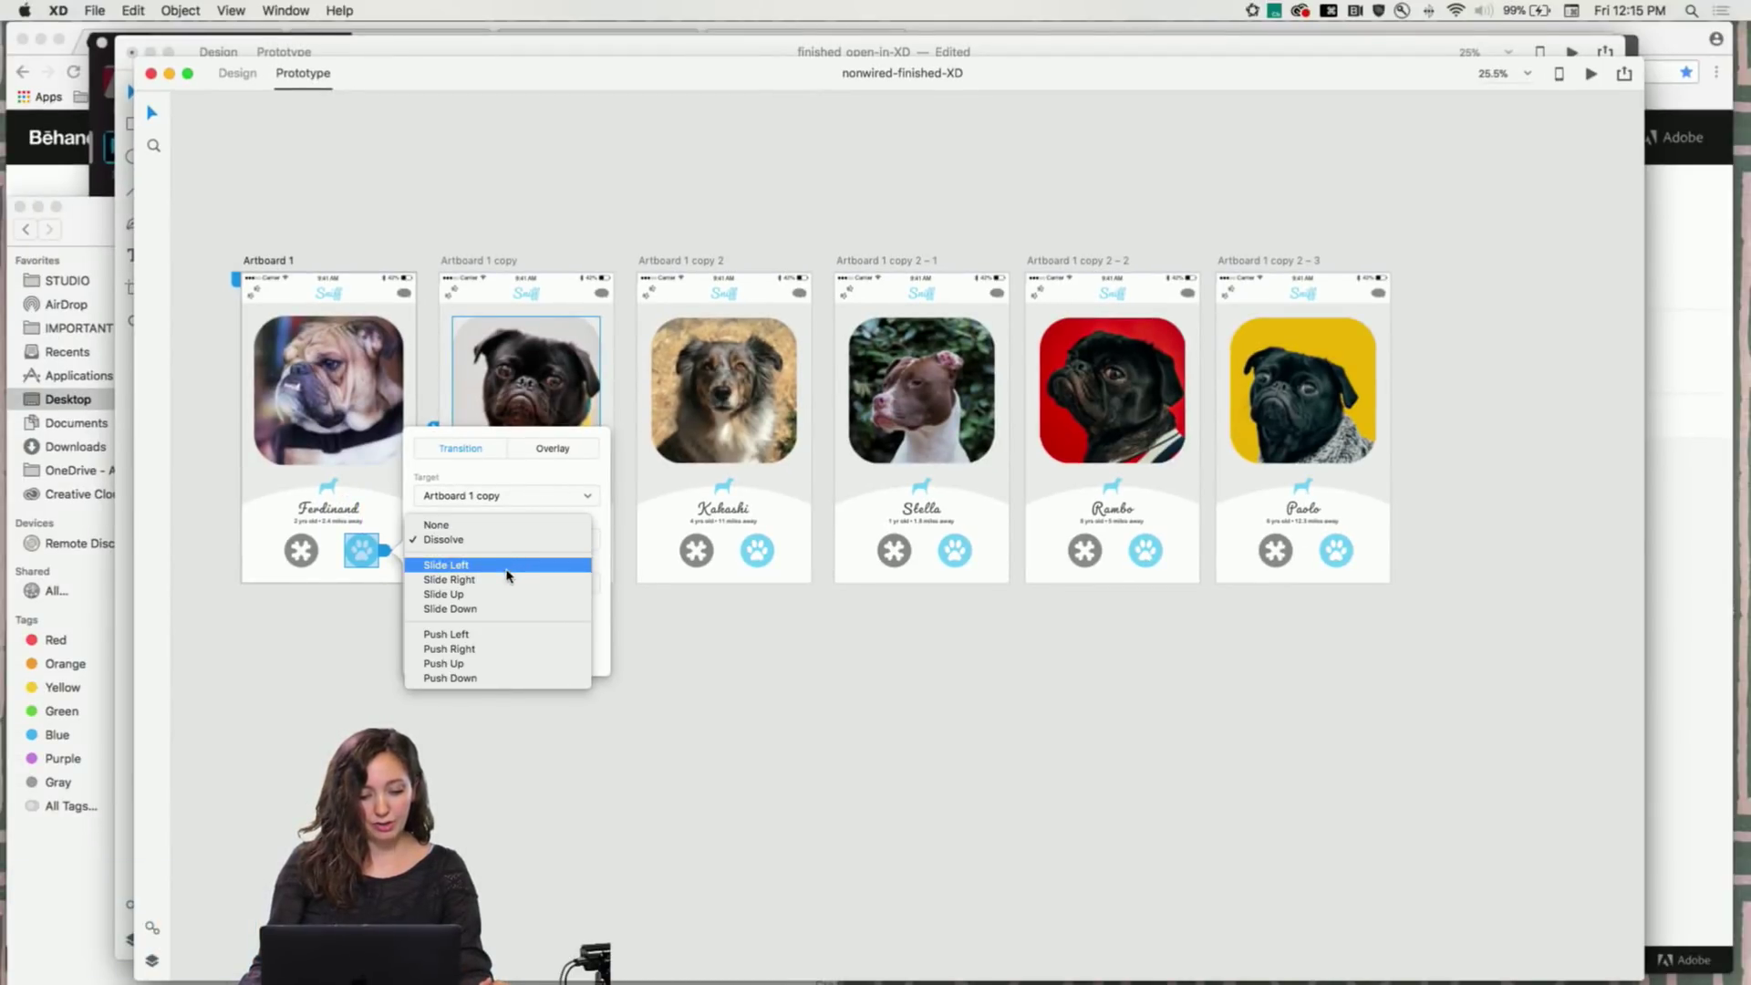
{"action": "left_click", "coordinate": [512, 566]}
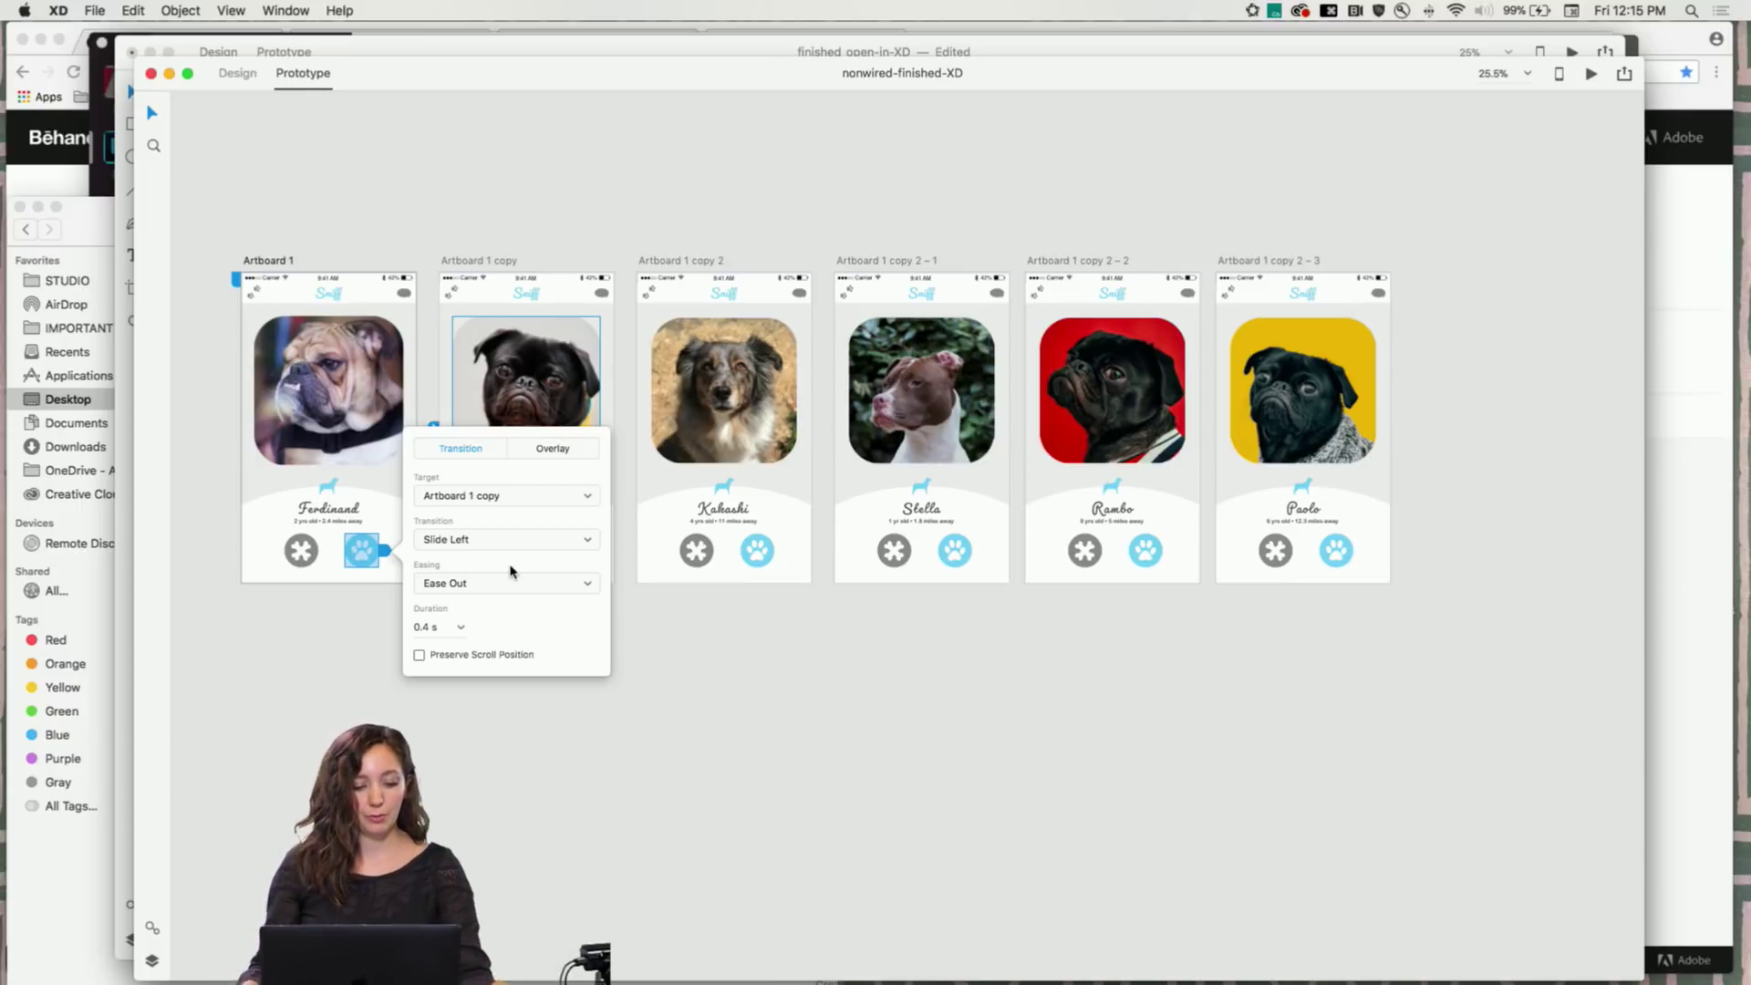
{"action": "left_click", "coordinate": [508, 584]}
{"action": "left_click", "coordinate": [488, 613]}
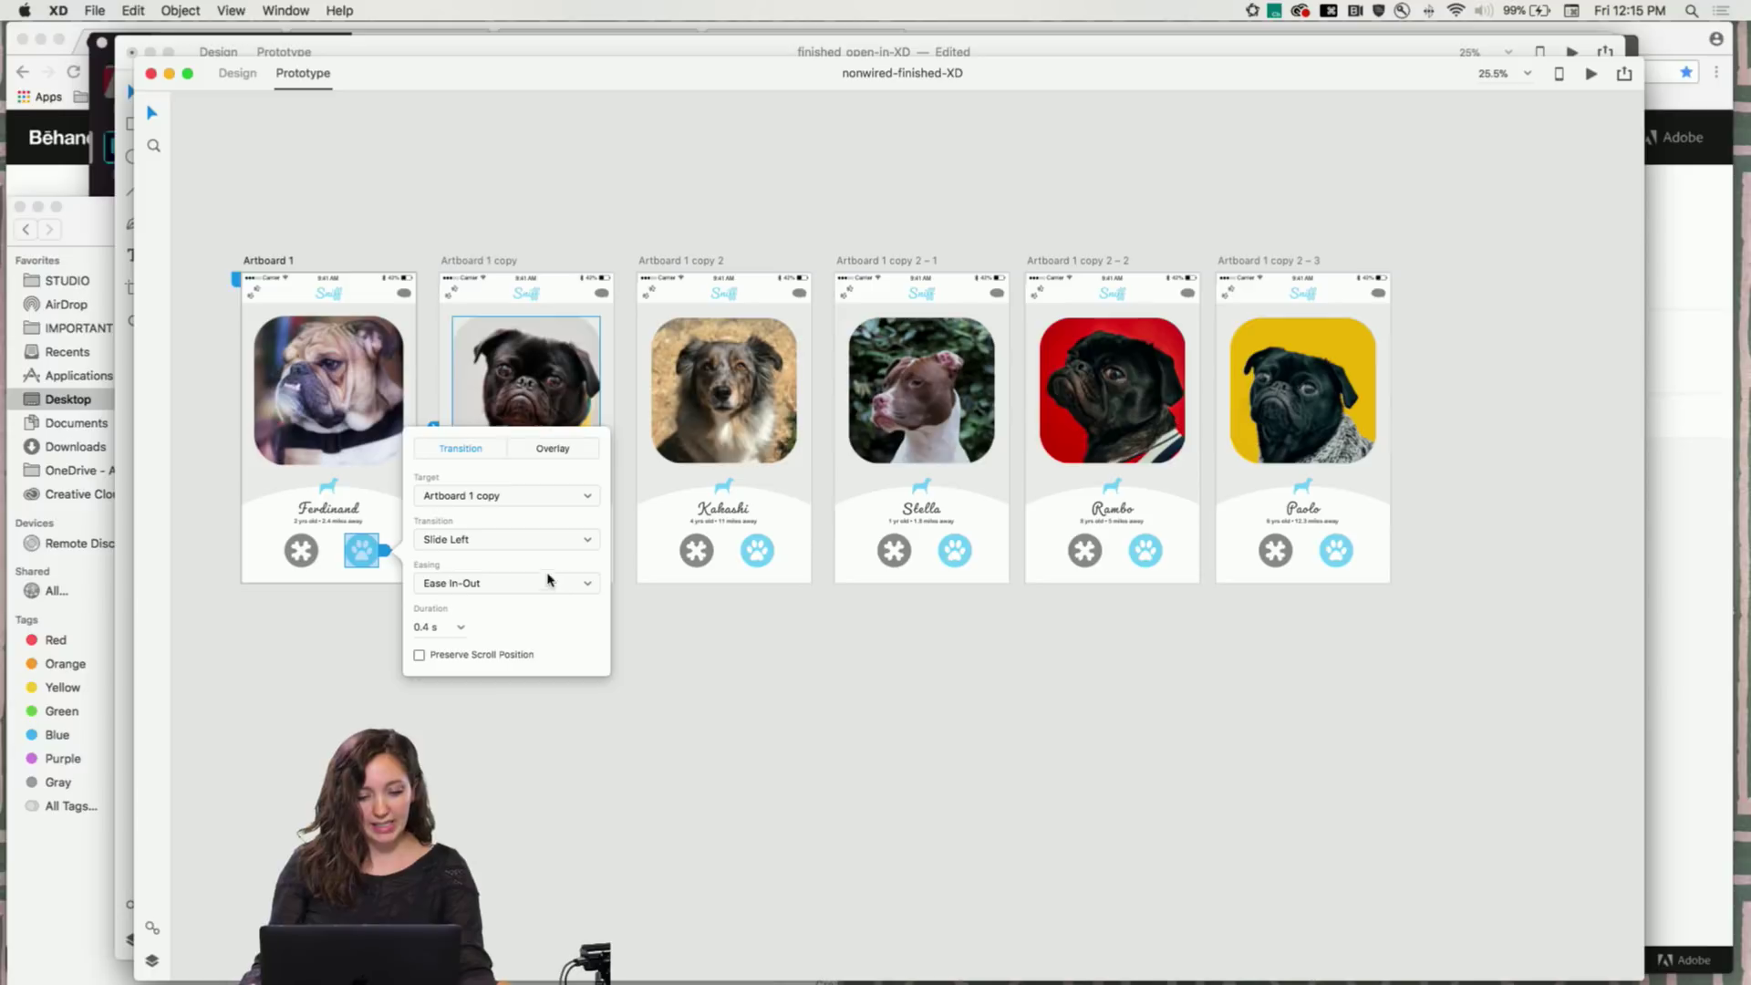
{"action": "left_click", "coordinate": [548, 215]}
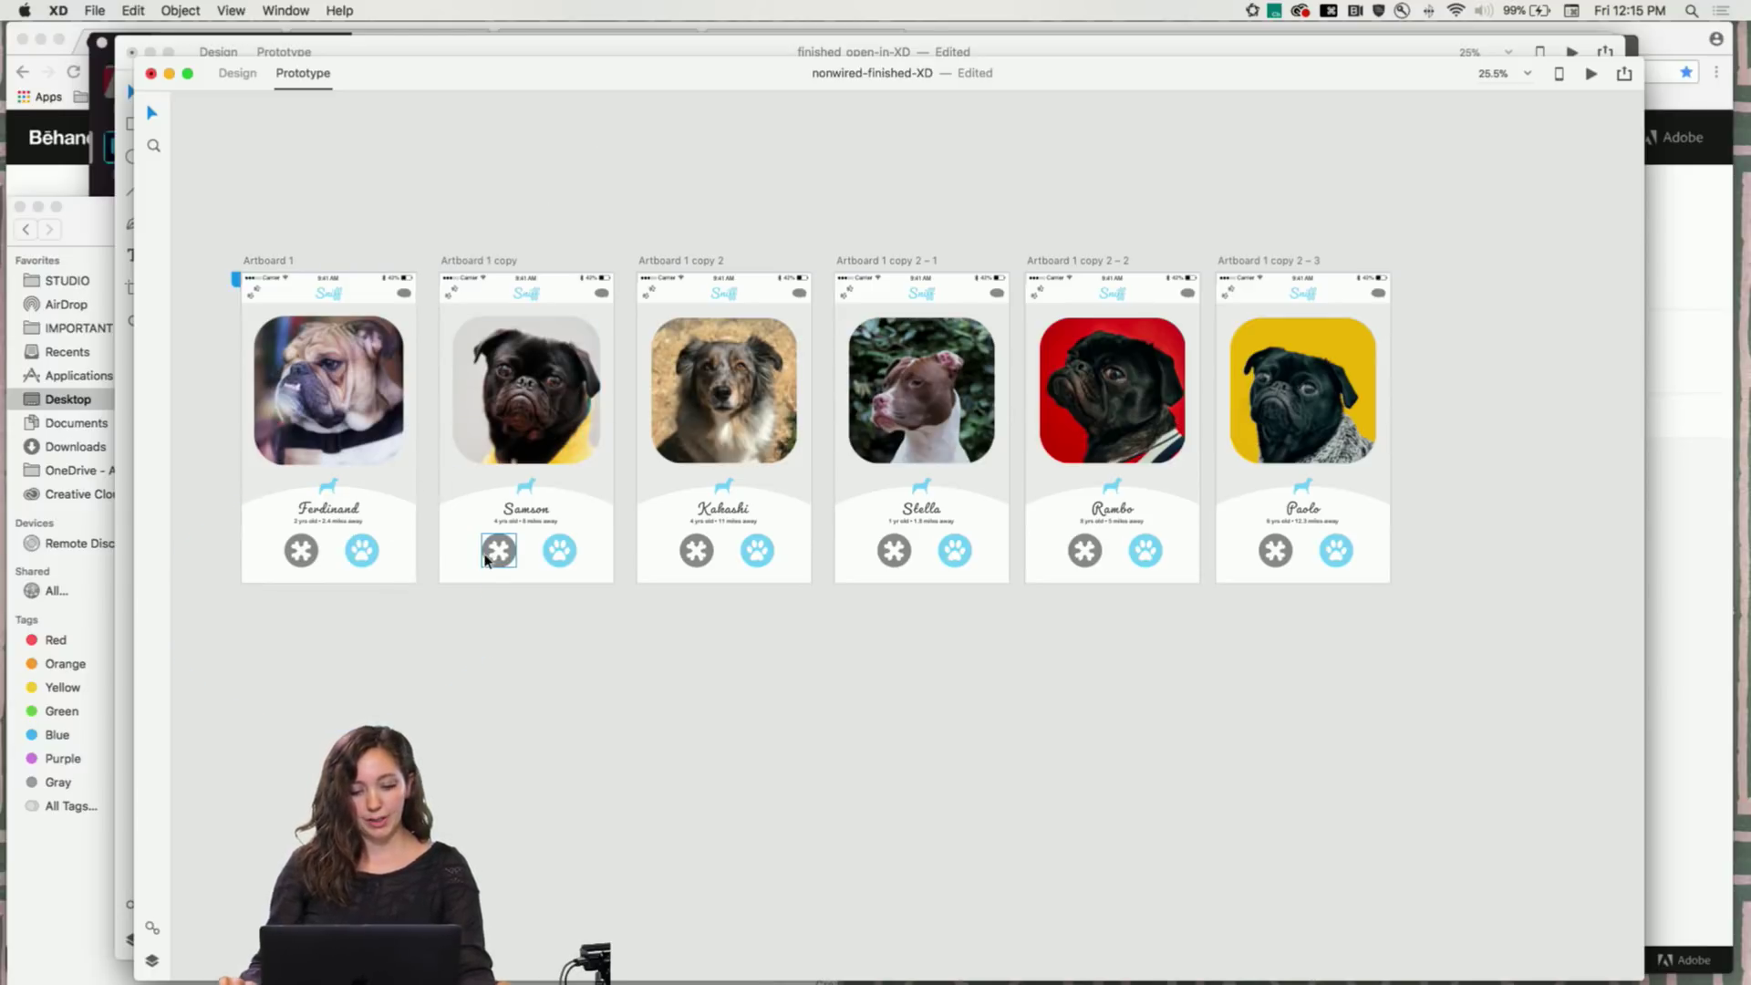
Preview the prototype and test the paw button on Ferdinand's screen, closing the preview when done
{"action": "left_click", "coordinate": [1592, 74]}
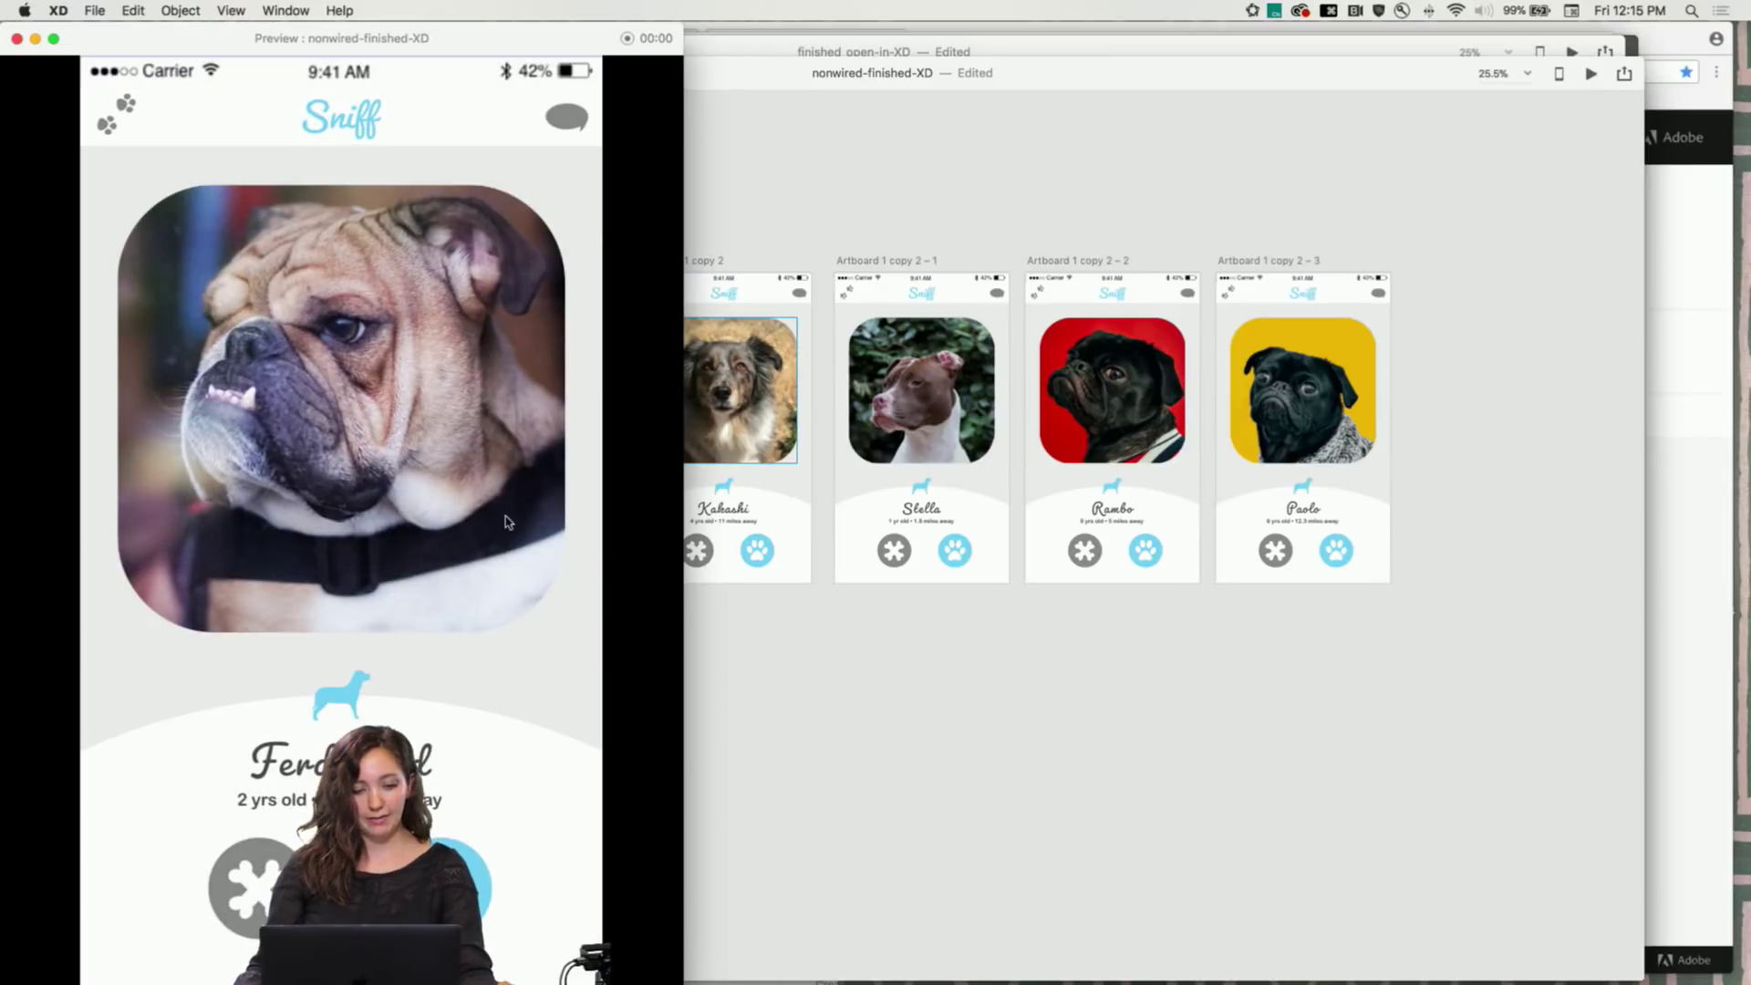
{"action": "left_click", "coordinate": [441, 893]}
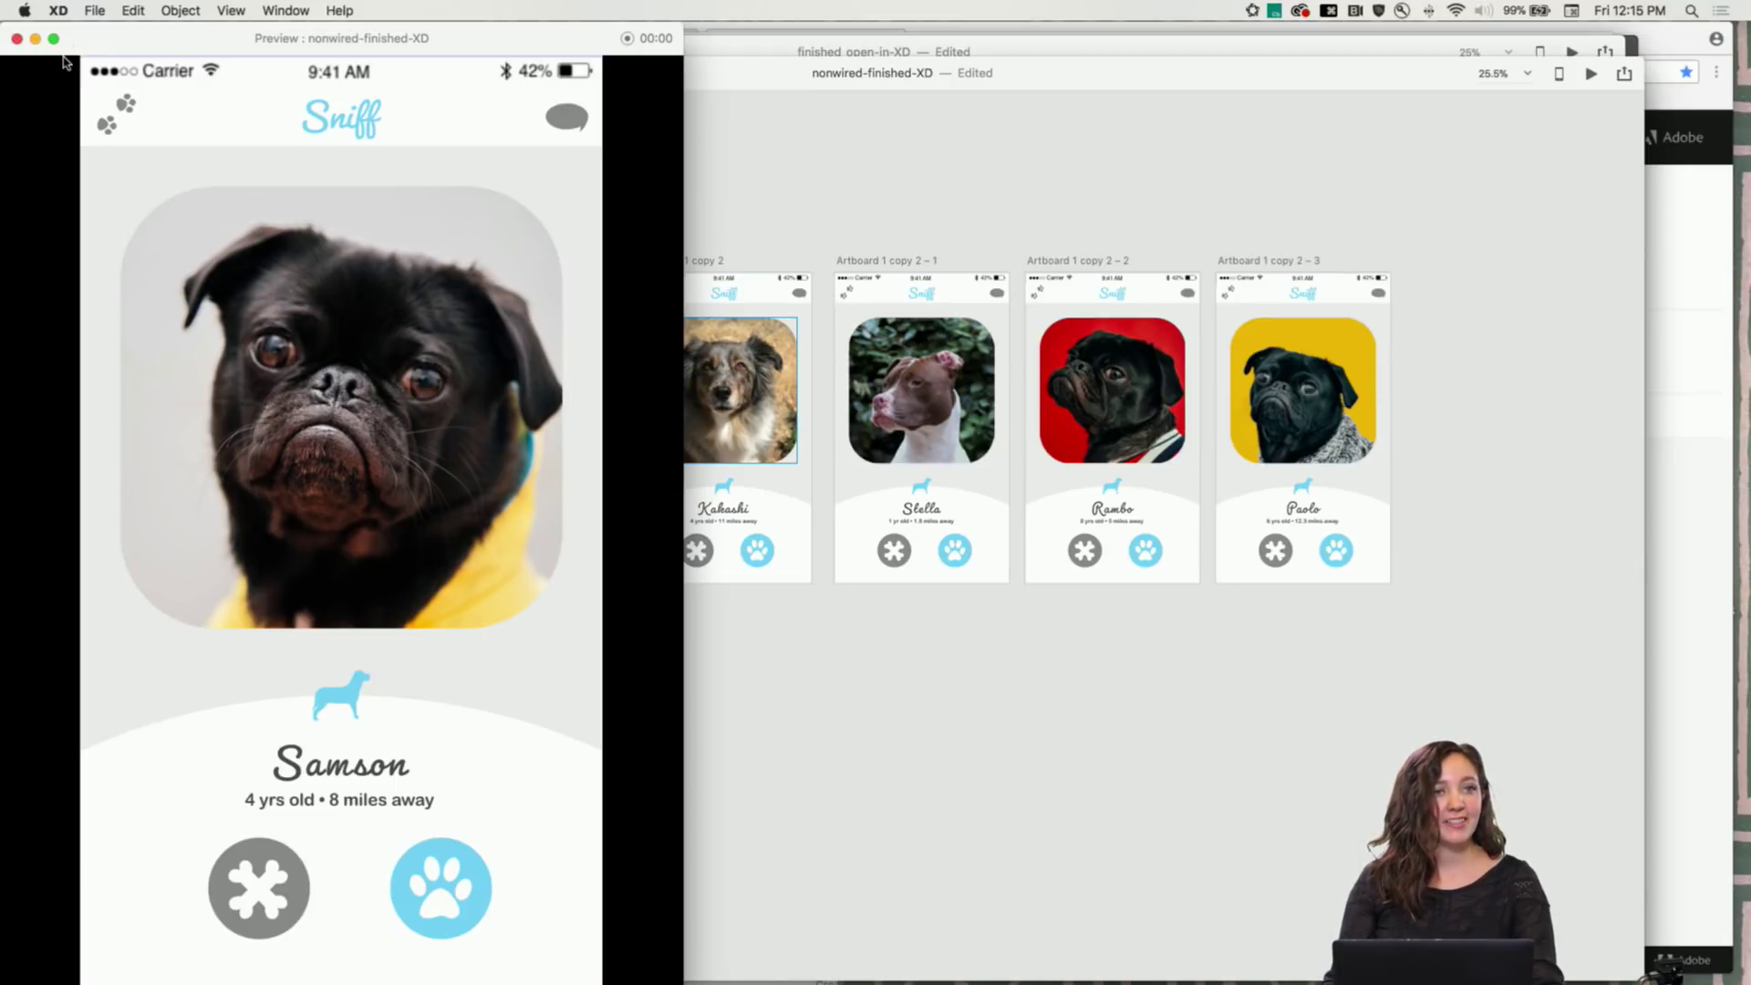
{"action": "left_click", "coordinate": [17, 40]}
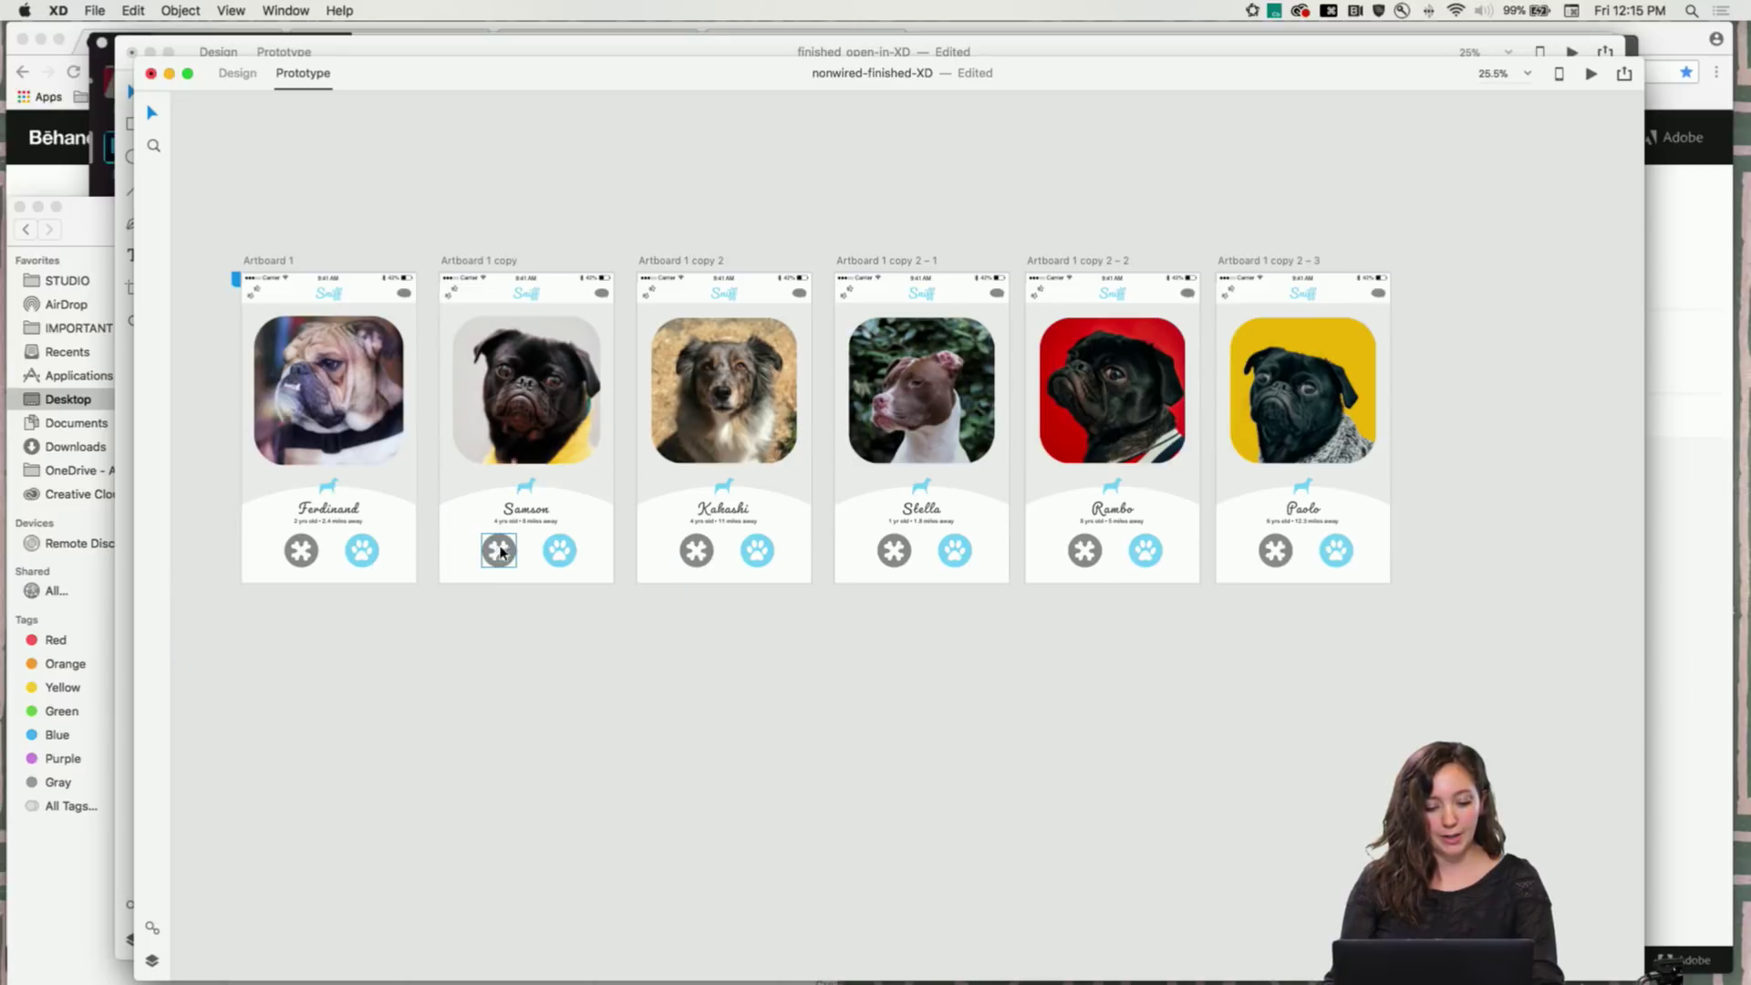
Link the paw button on the Samson artboard to Artboard 1 copy 2, with Slide Left and Ease In-Out
{"action": "left_click", "coordinate": [573, 549]}
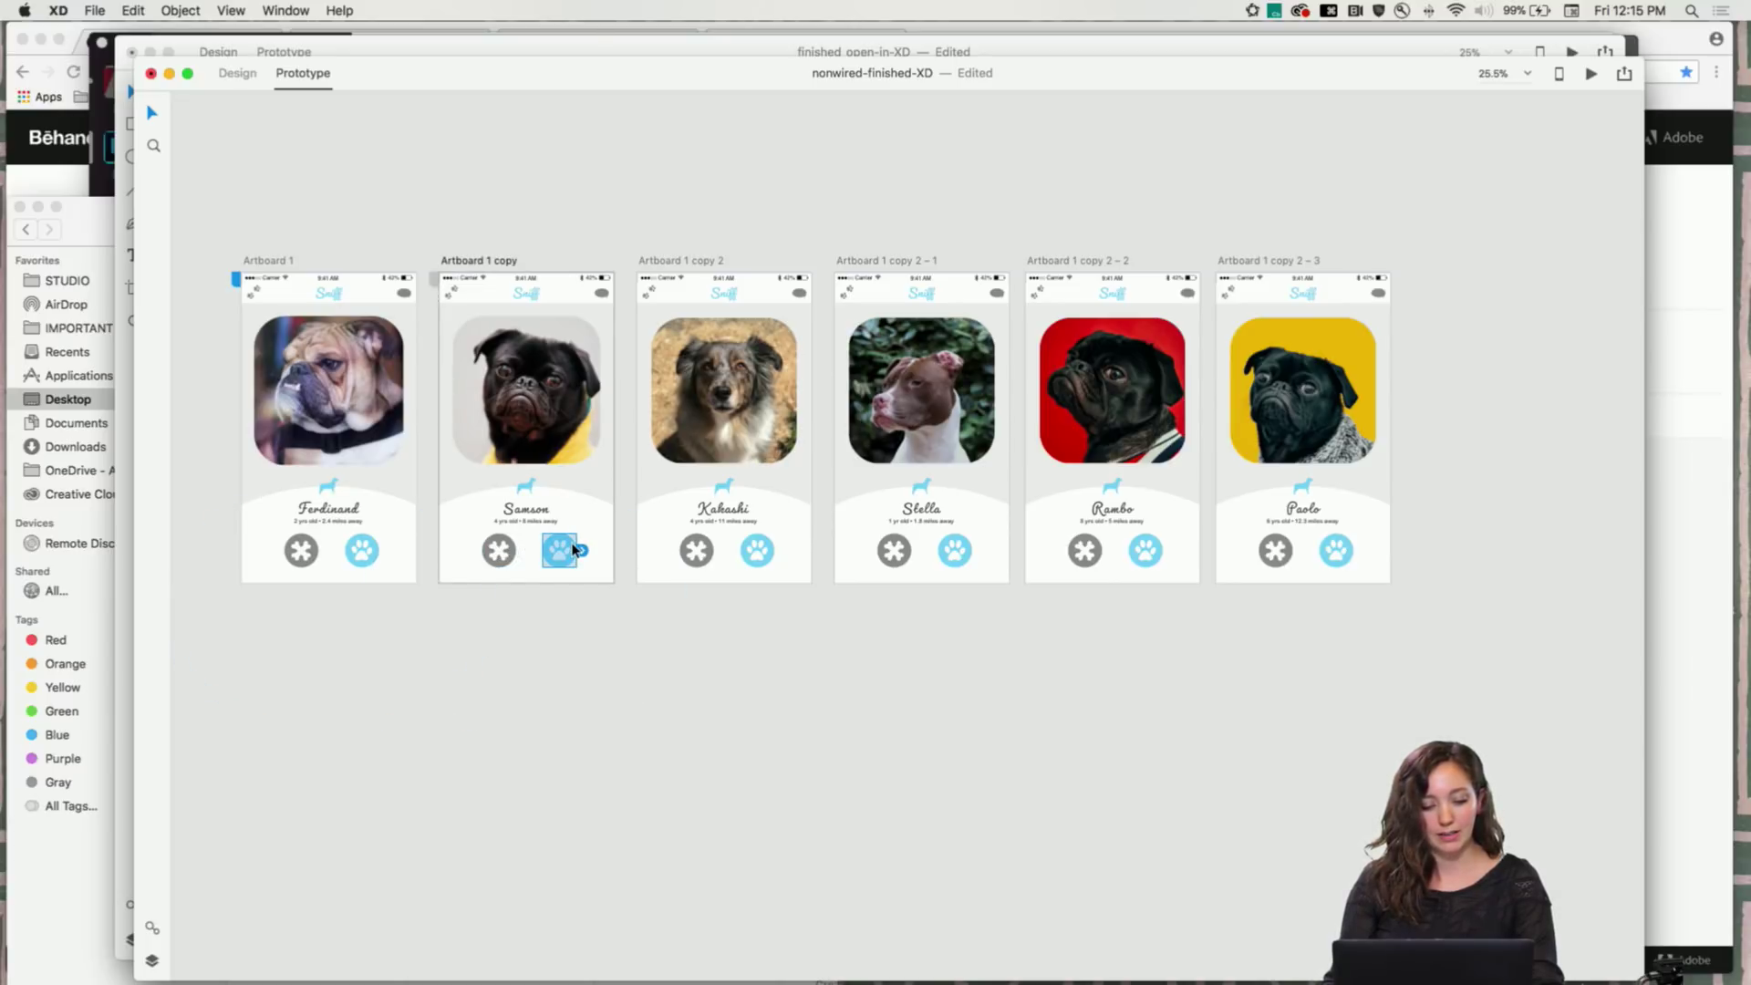
{"action": "left_click", "coordinate": [583, 551]}
{"action": "left_click", "coordinate": [650, 497]}
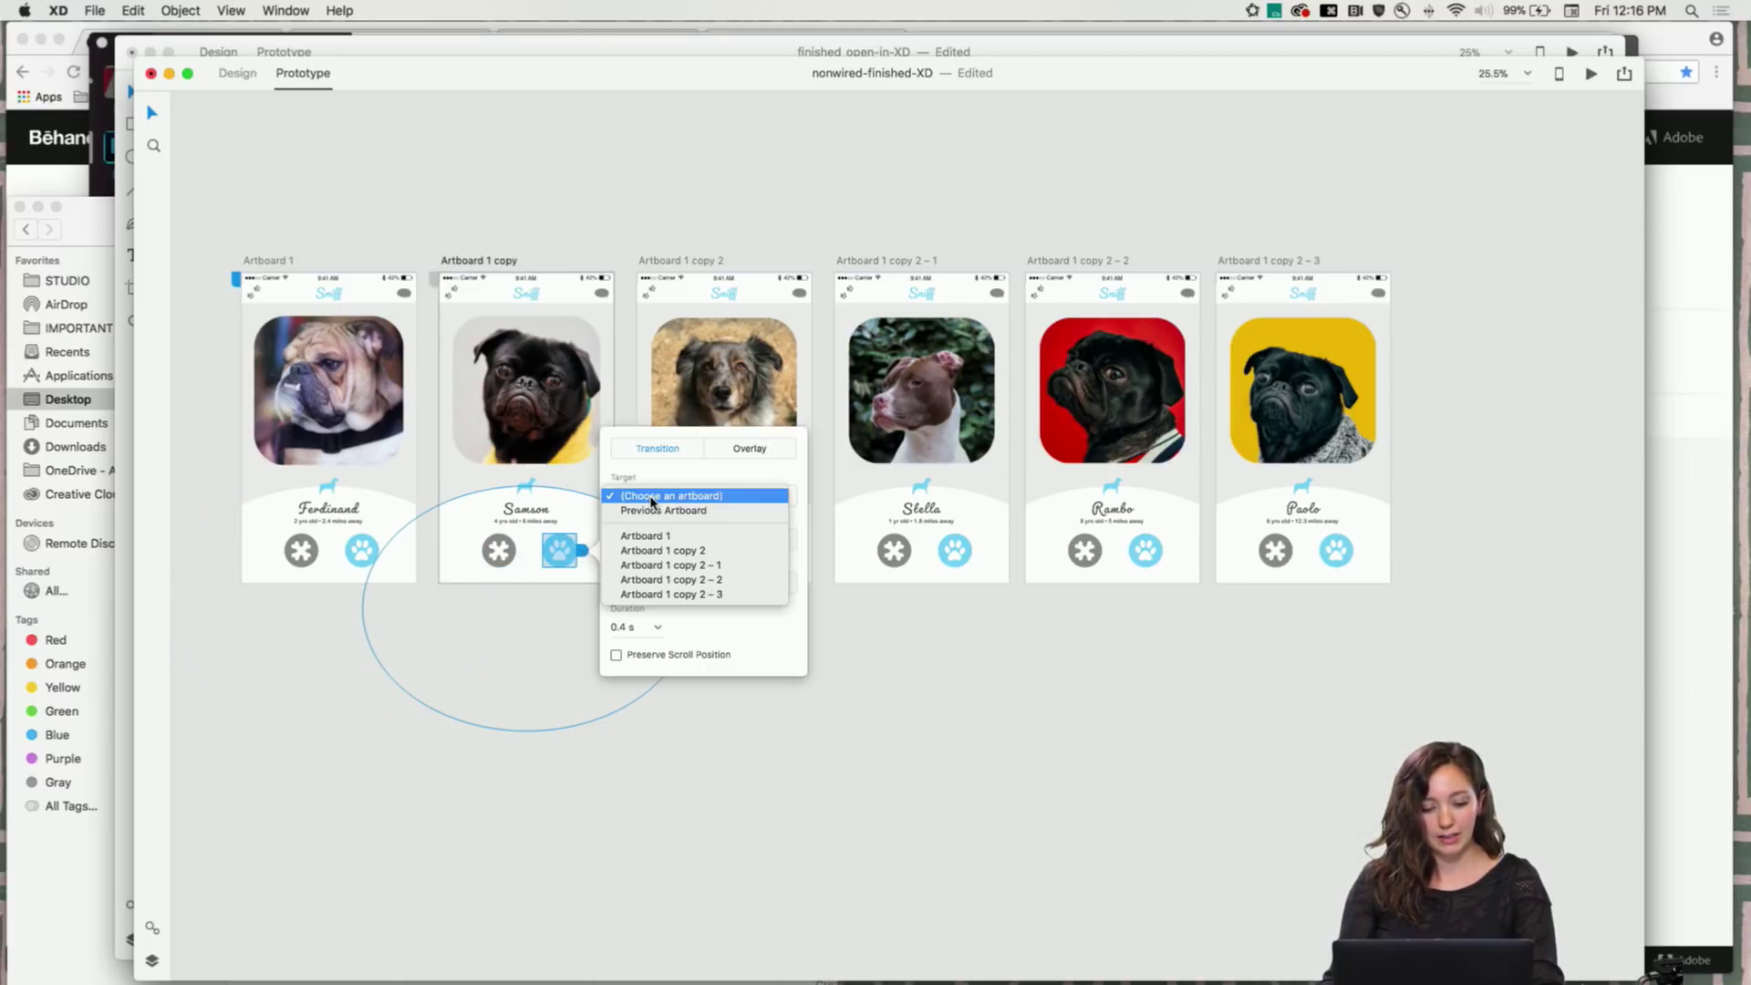
{"action": "left_click", "coordinate": [663, 551]}
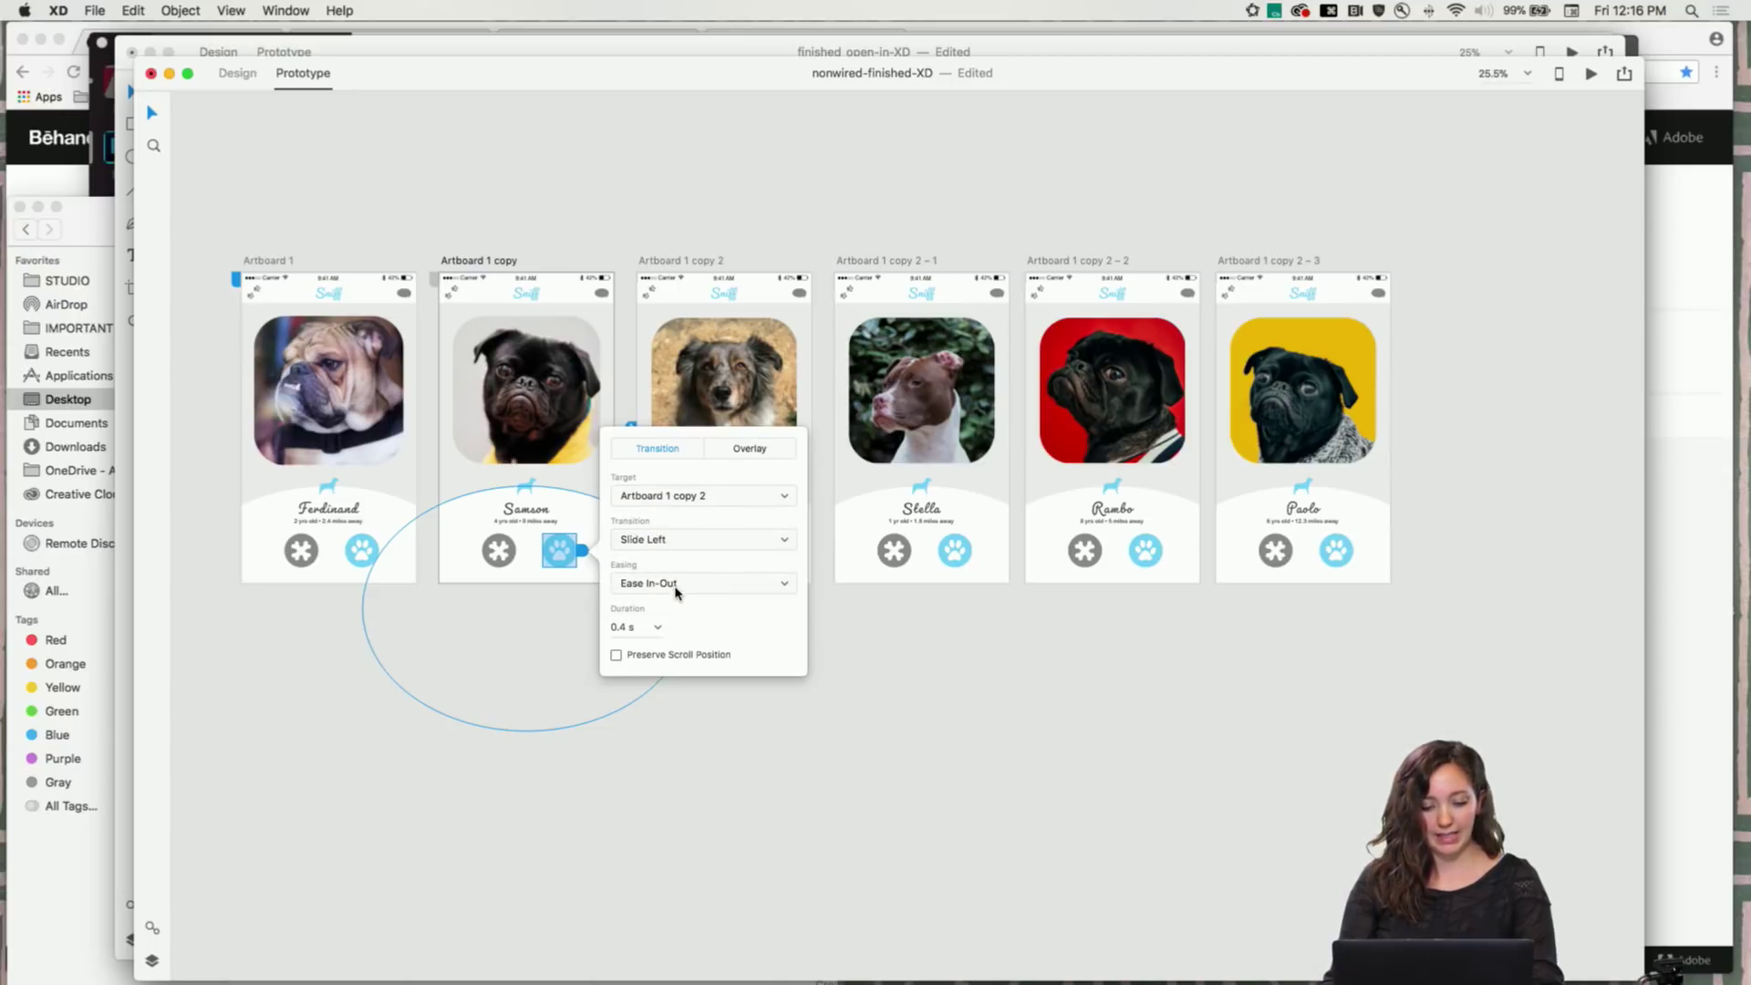
{"action": "left_click", "coordinate": [922, 707]}
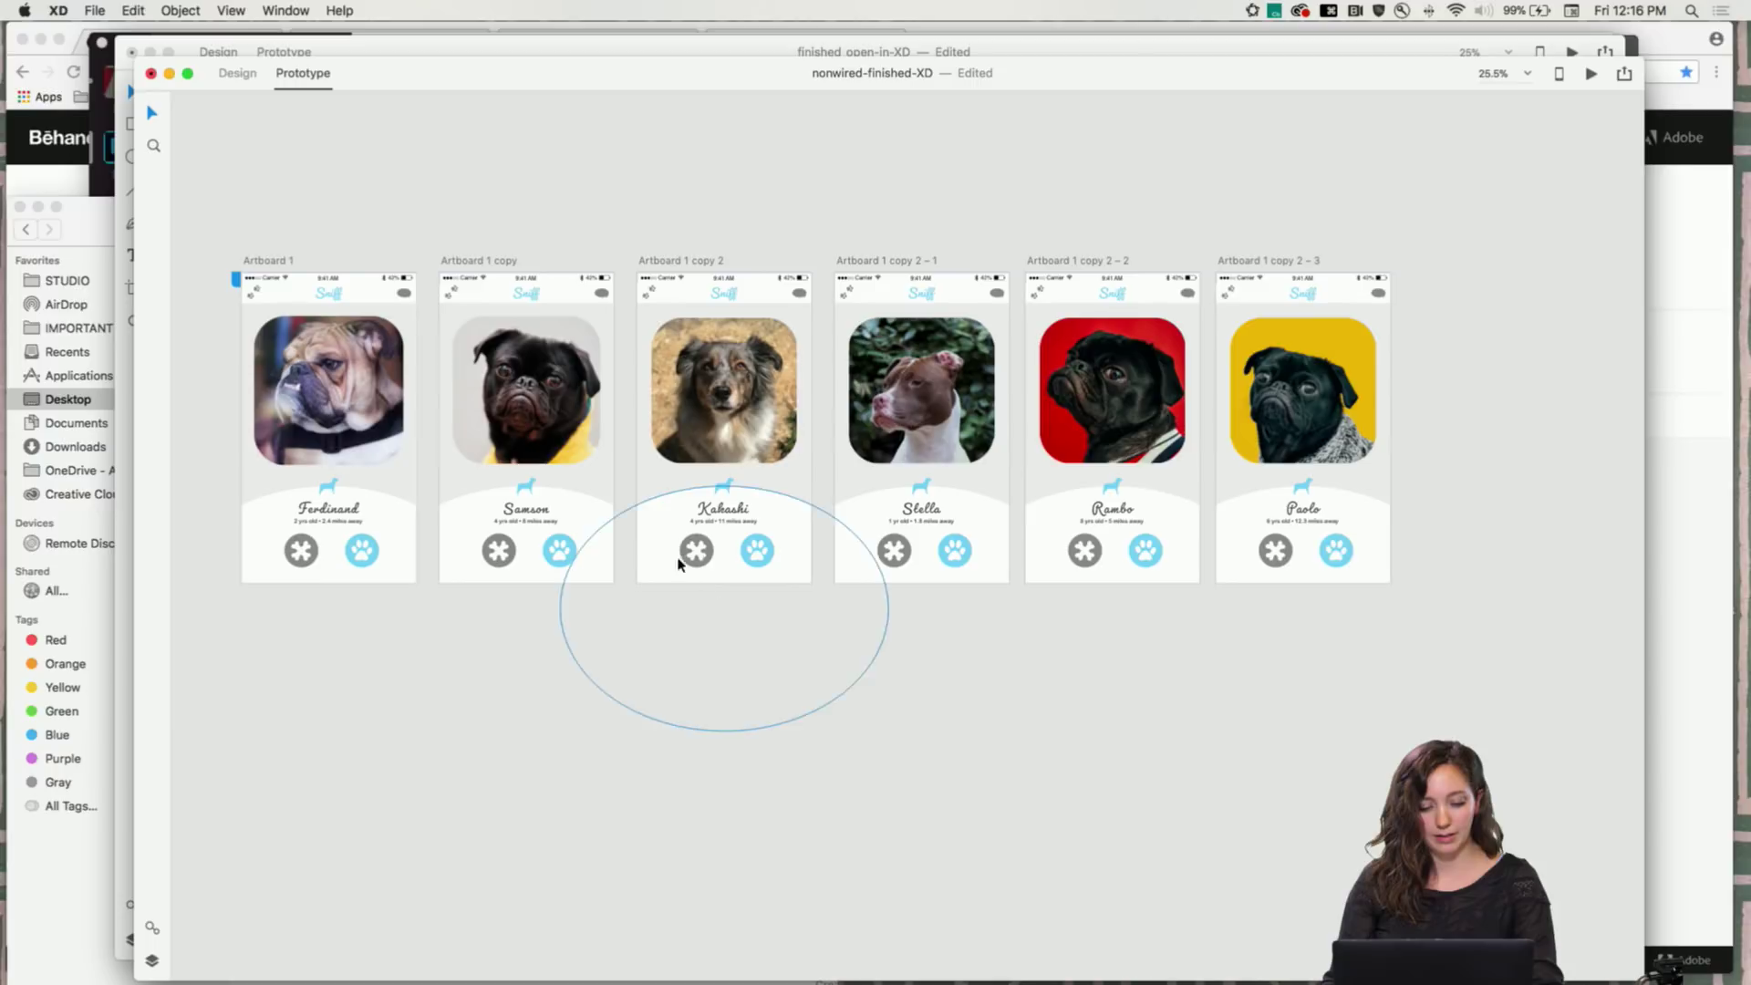
Link the gray bone button on the Samson artboard back to Artboard 1 with a Slide Right transition
{"action": "left_click", "coordinate": [502, 555]}
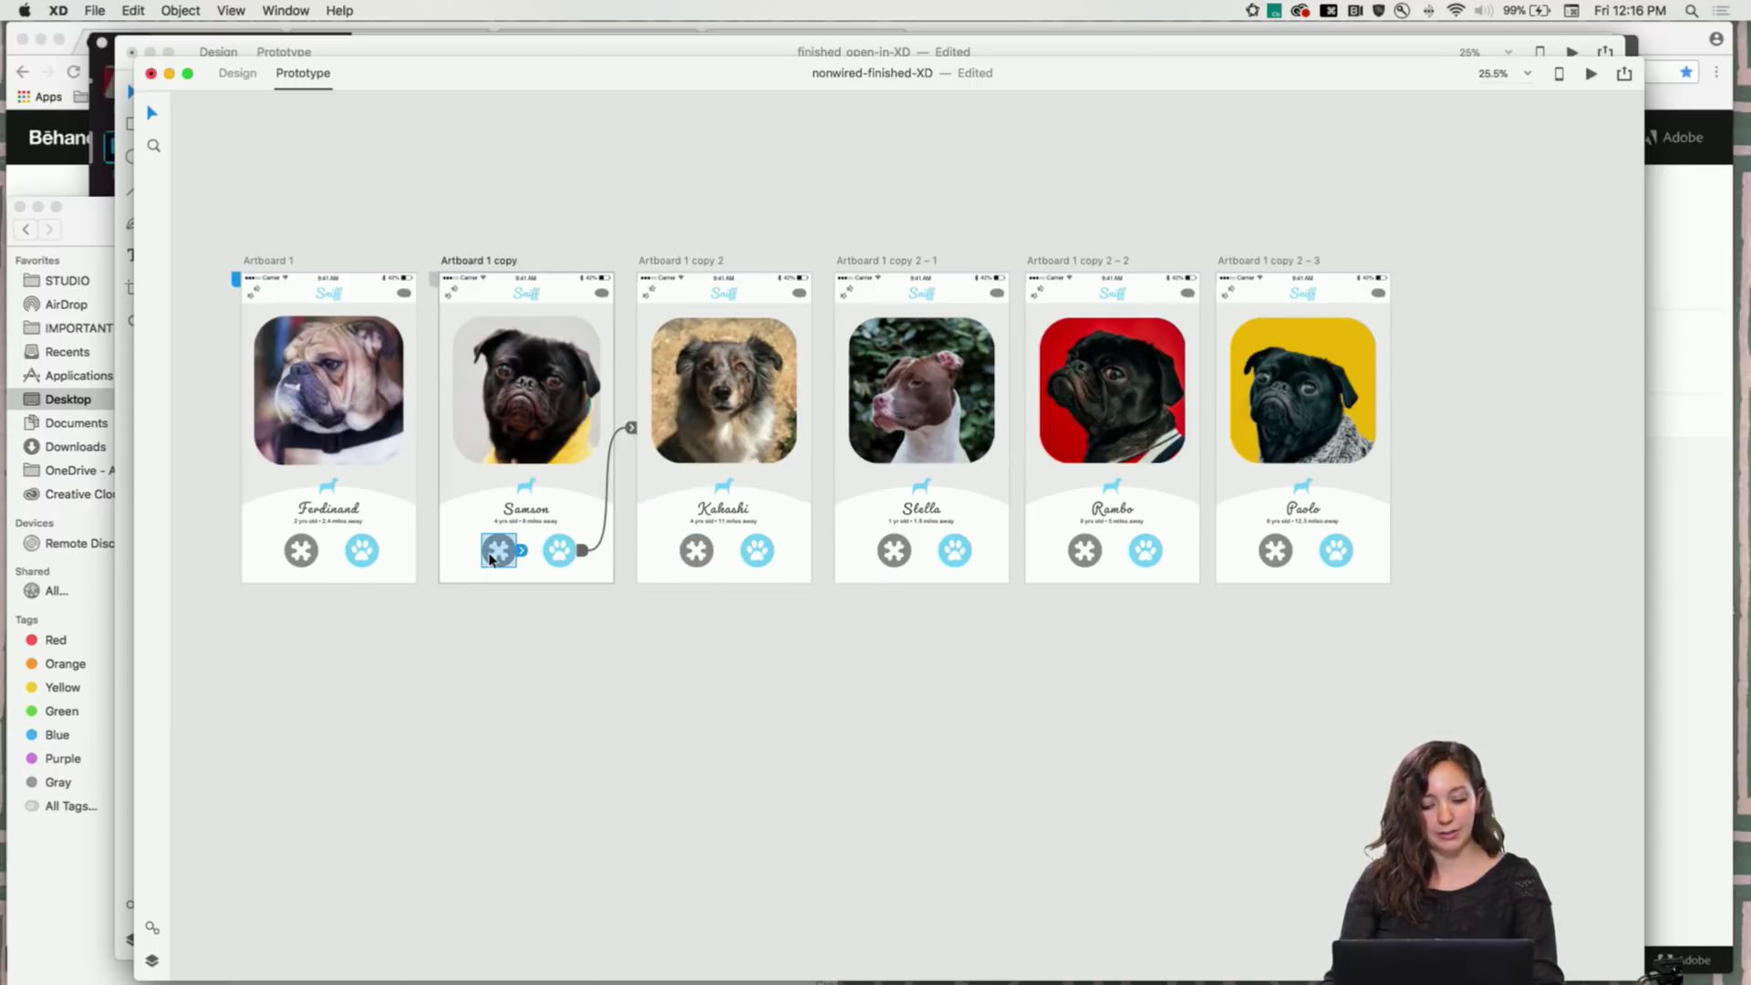
{"action": "left_click", "coordinate": [522, 551]}
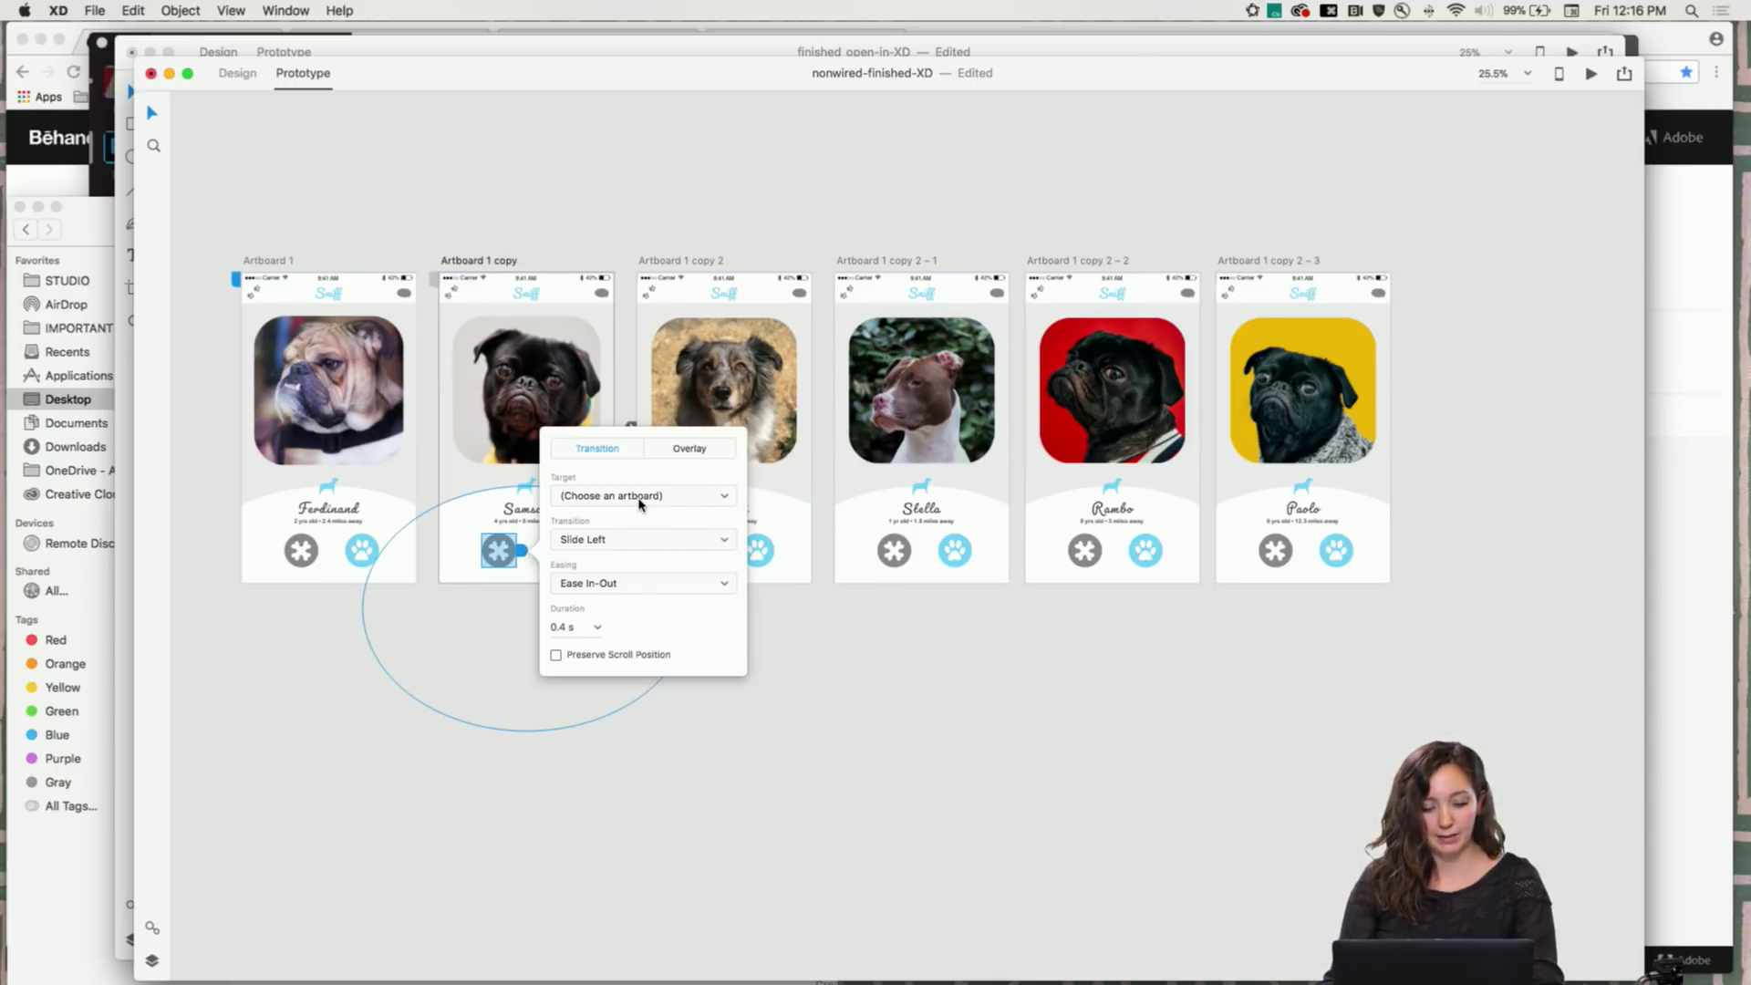
{"action": "left_click", "coordinate": [644, 497]}
{"action": "left_click", "coordinate": [645, 536]}
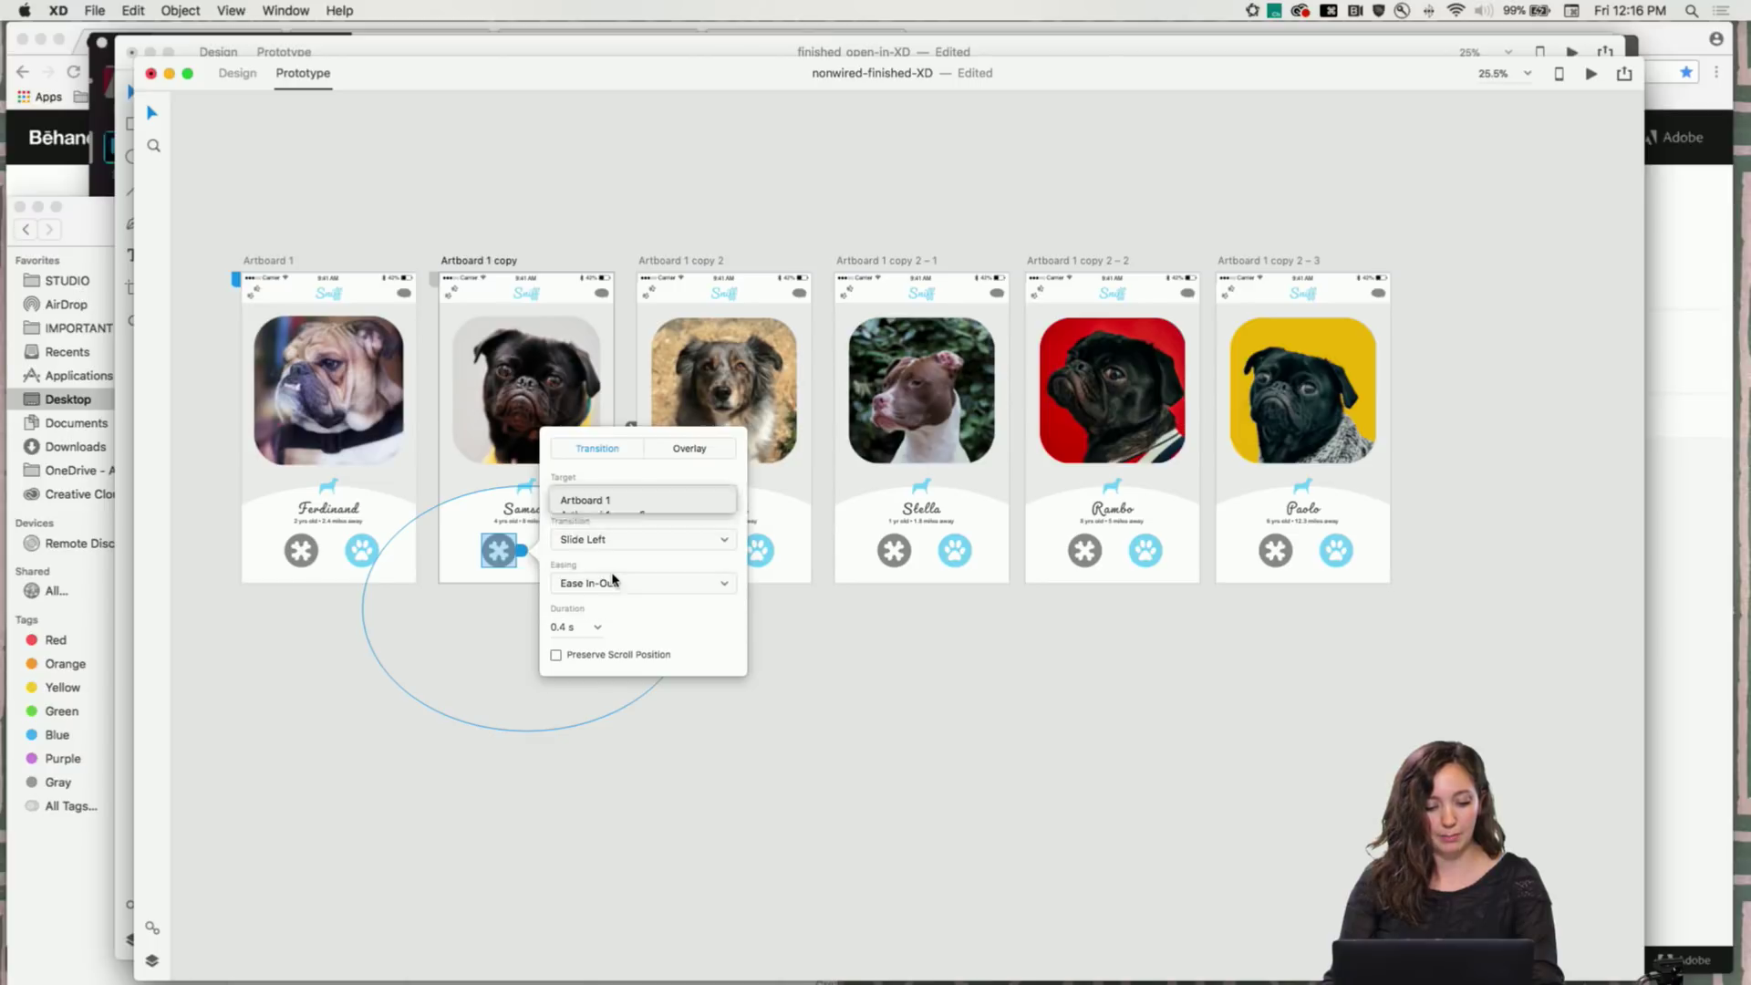
{"action": "left_click", "coordinate": [478, 674]}
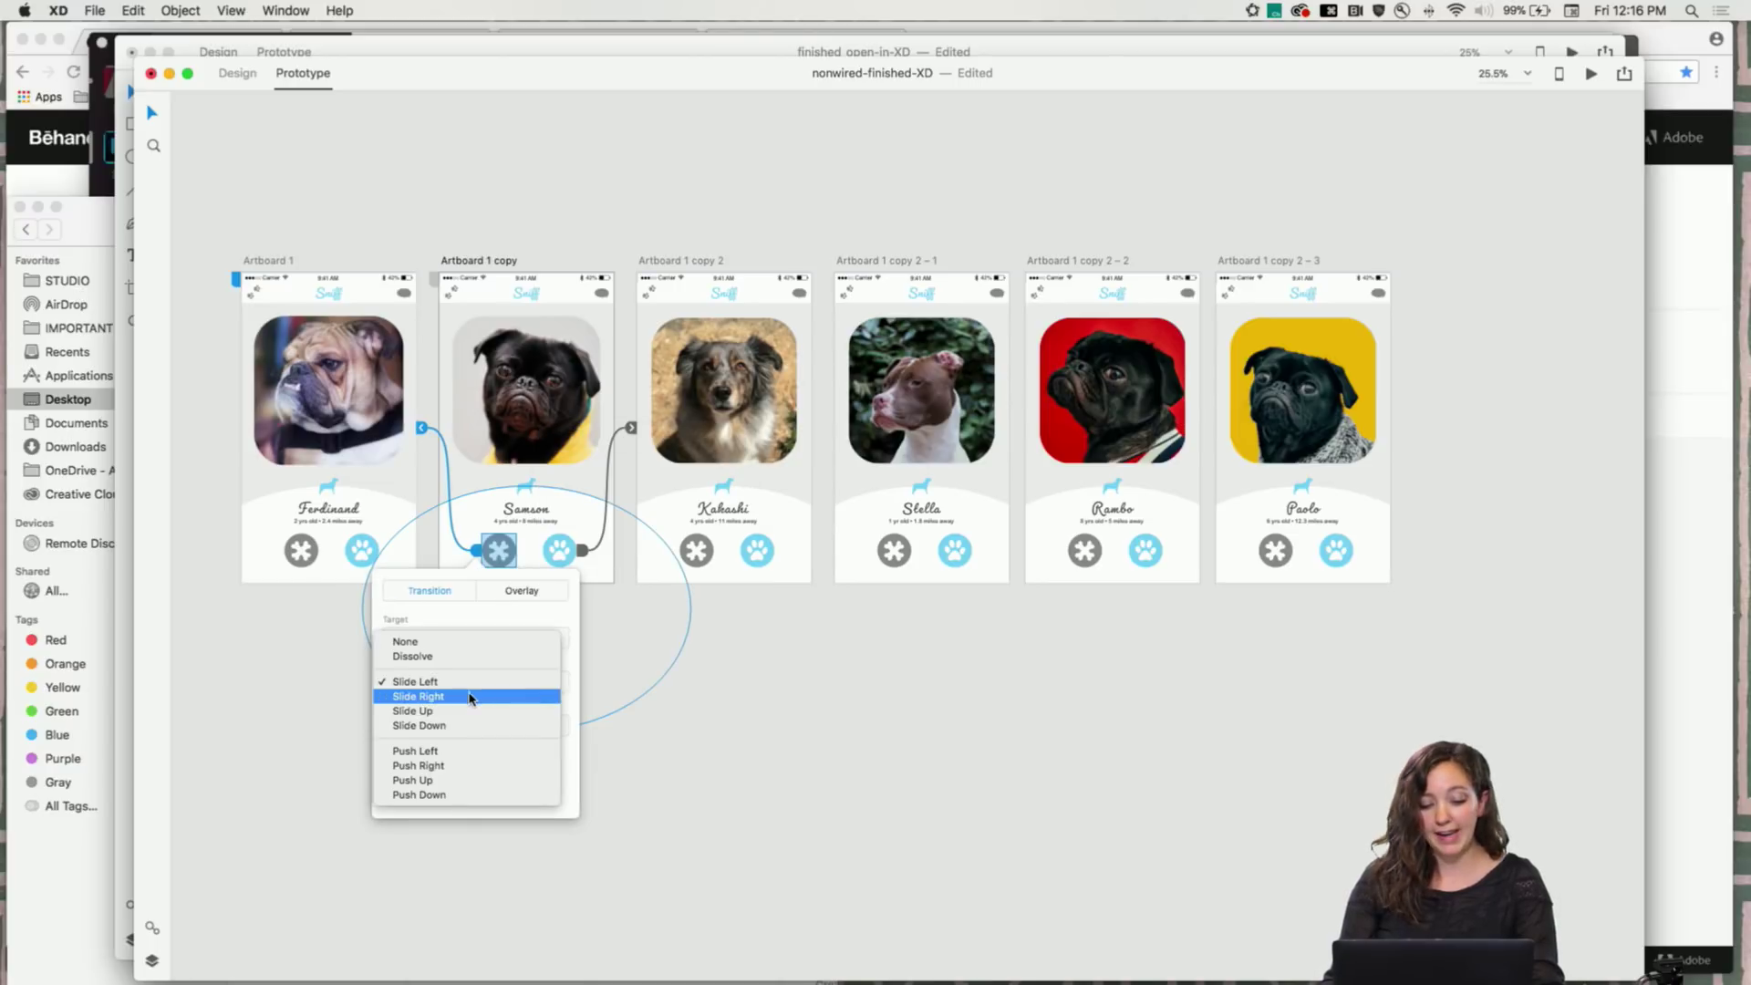
{"action": "left_click", "coordinate": [470, 703]}
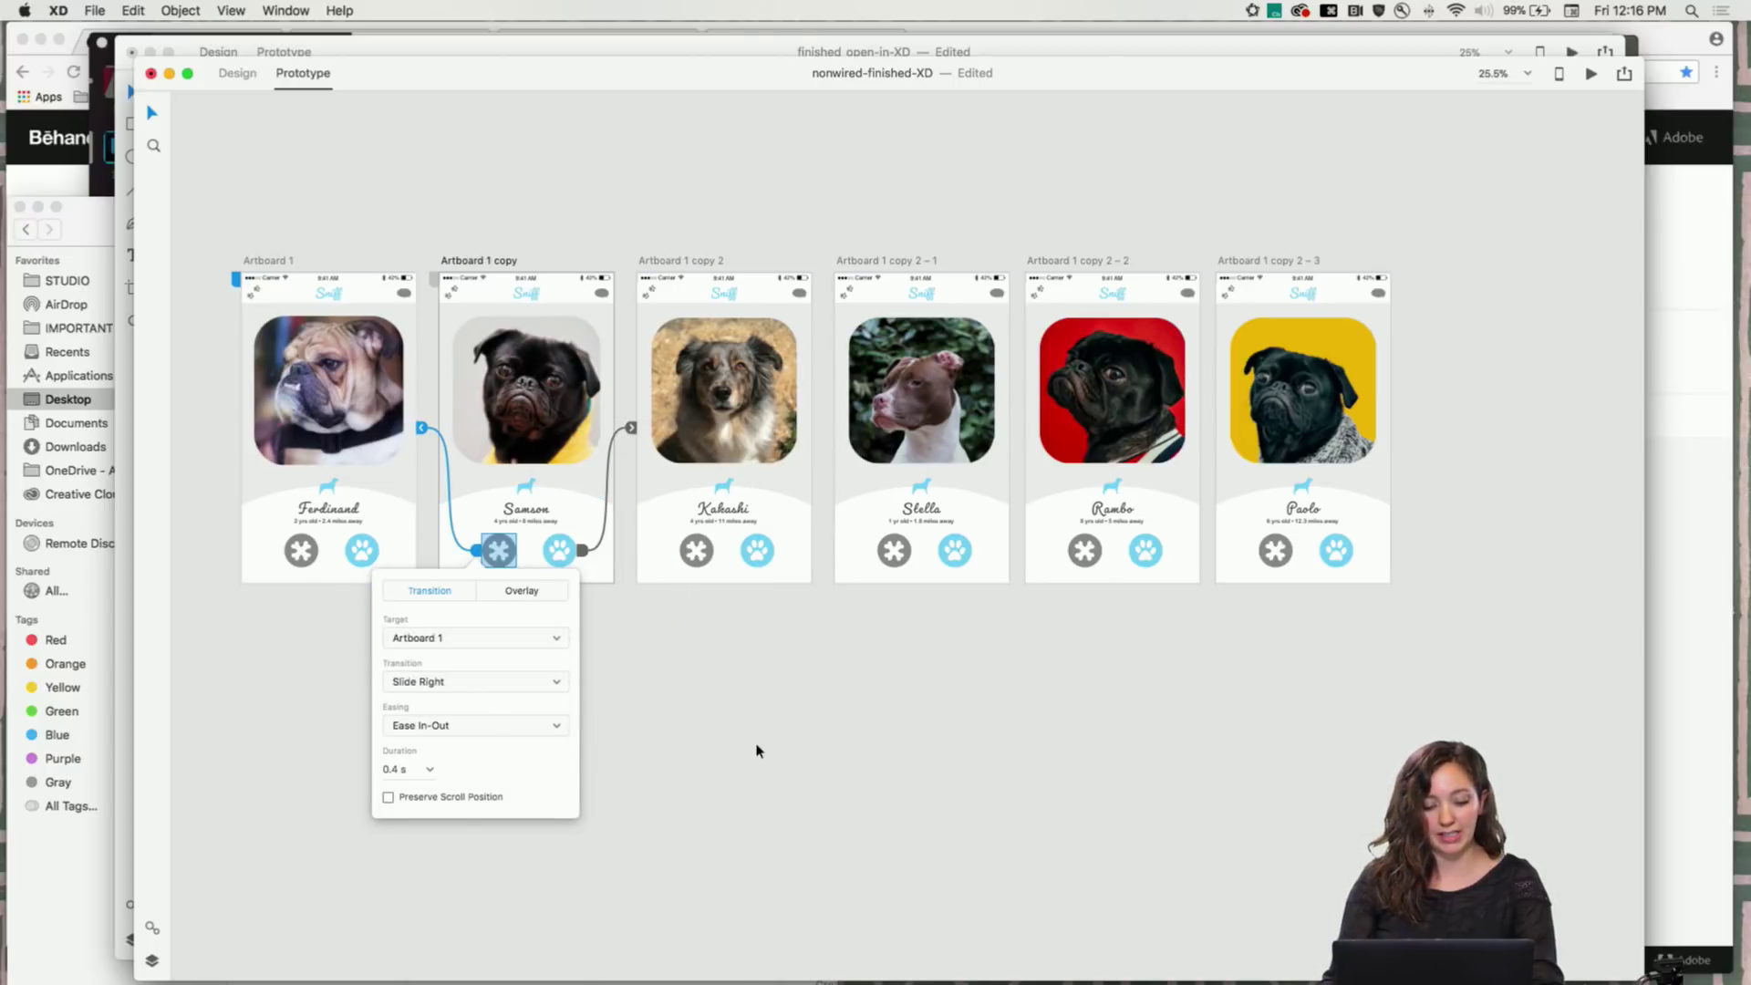
{"action": "left_click", "coordinate": [725, 740]}
Preview going forward from Ferdinand with the paw button and back from Samson with the gray button, and close the preview
{"action": "left_click", "coordinate": [1590, 77]}
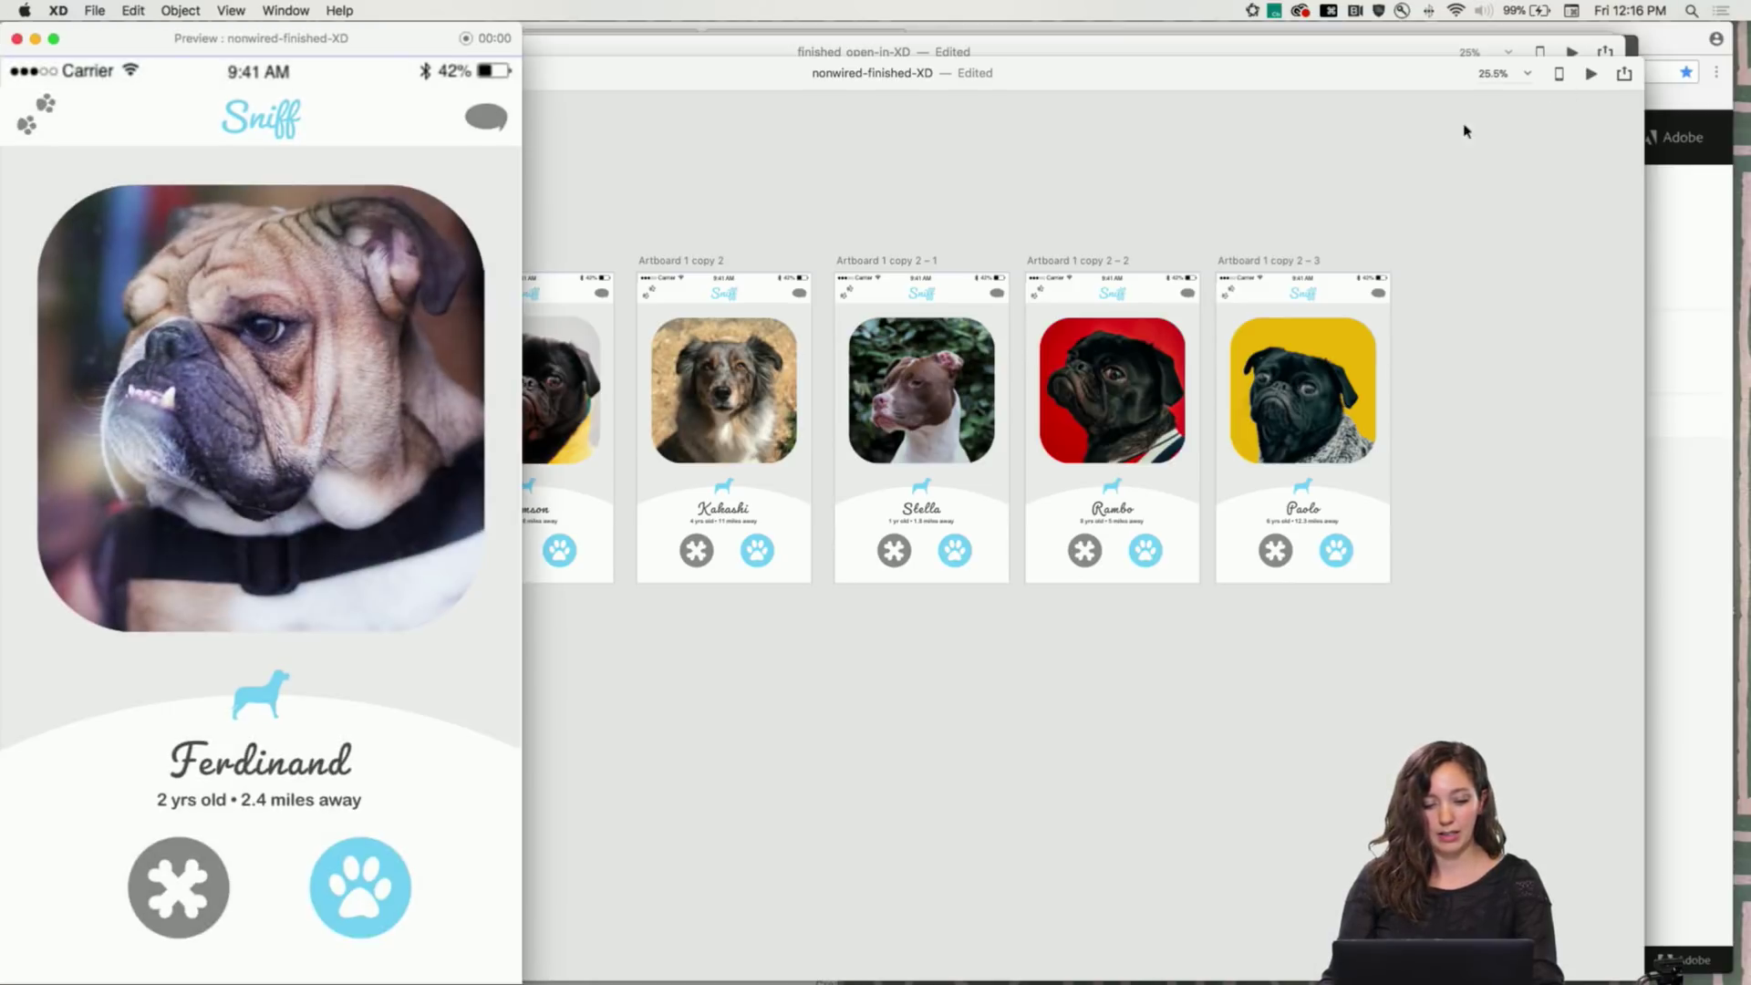
{"action": "left_click", "coordinate": [356, 888]}
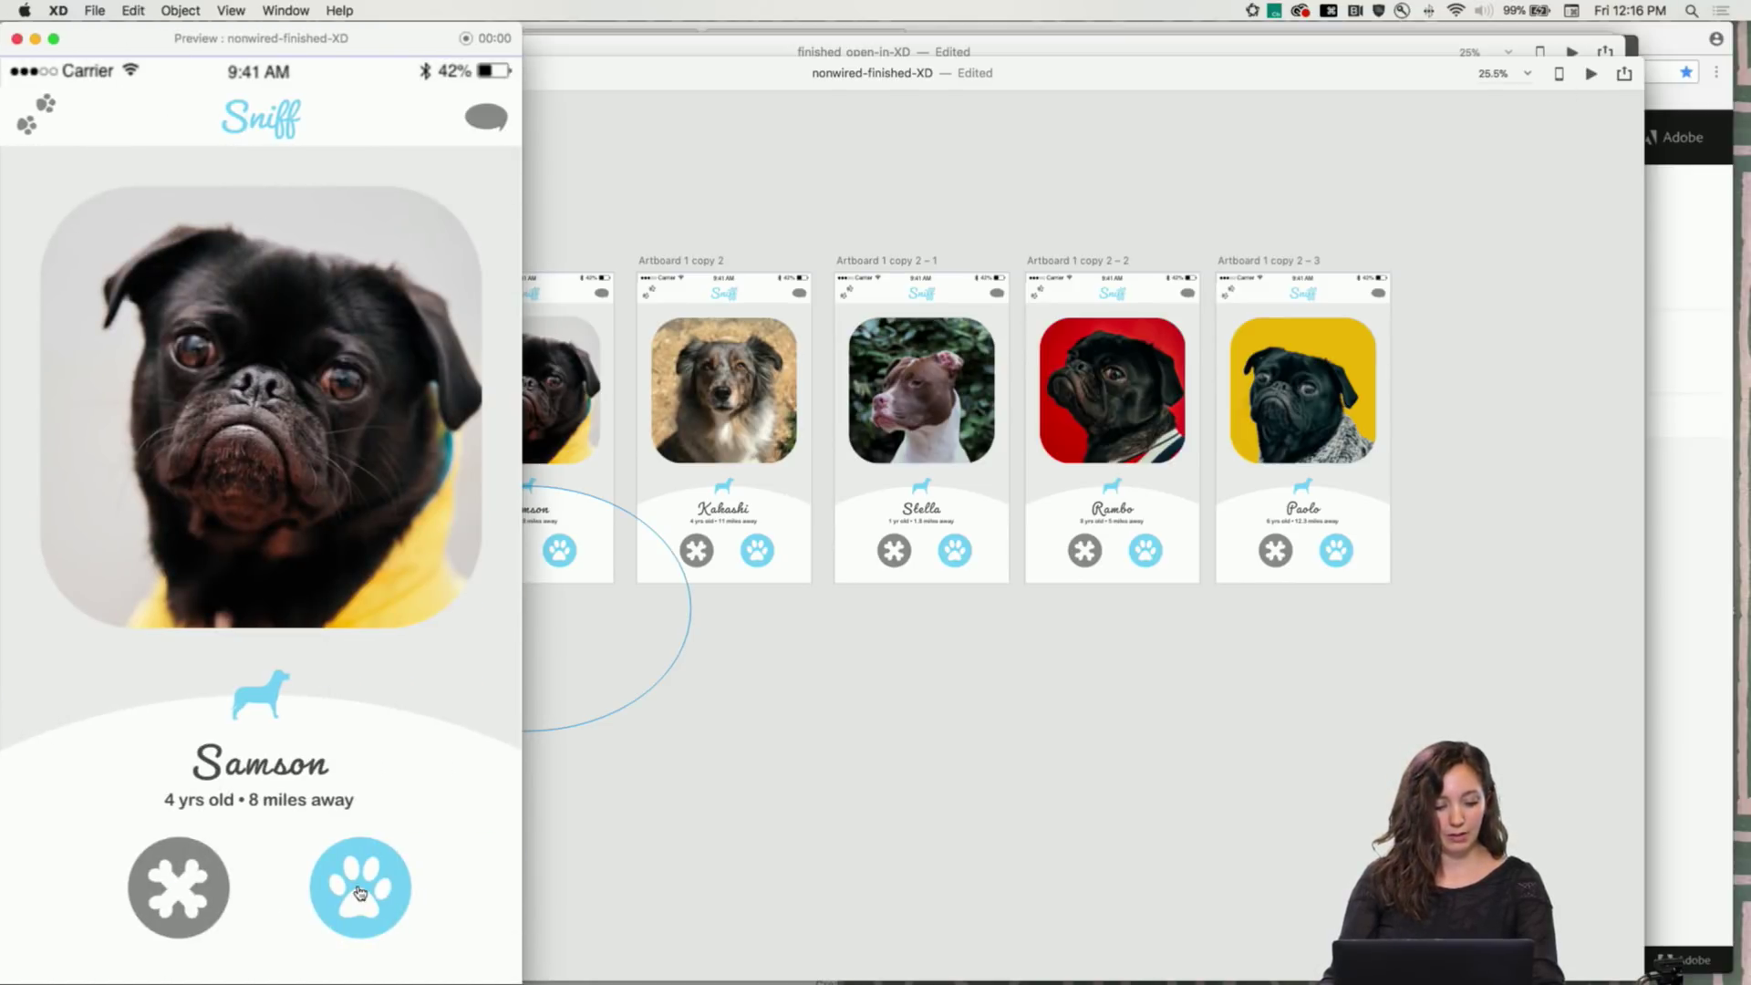
{"action": "left_click", "coordinate": [180, 898]}
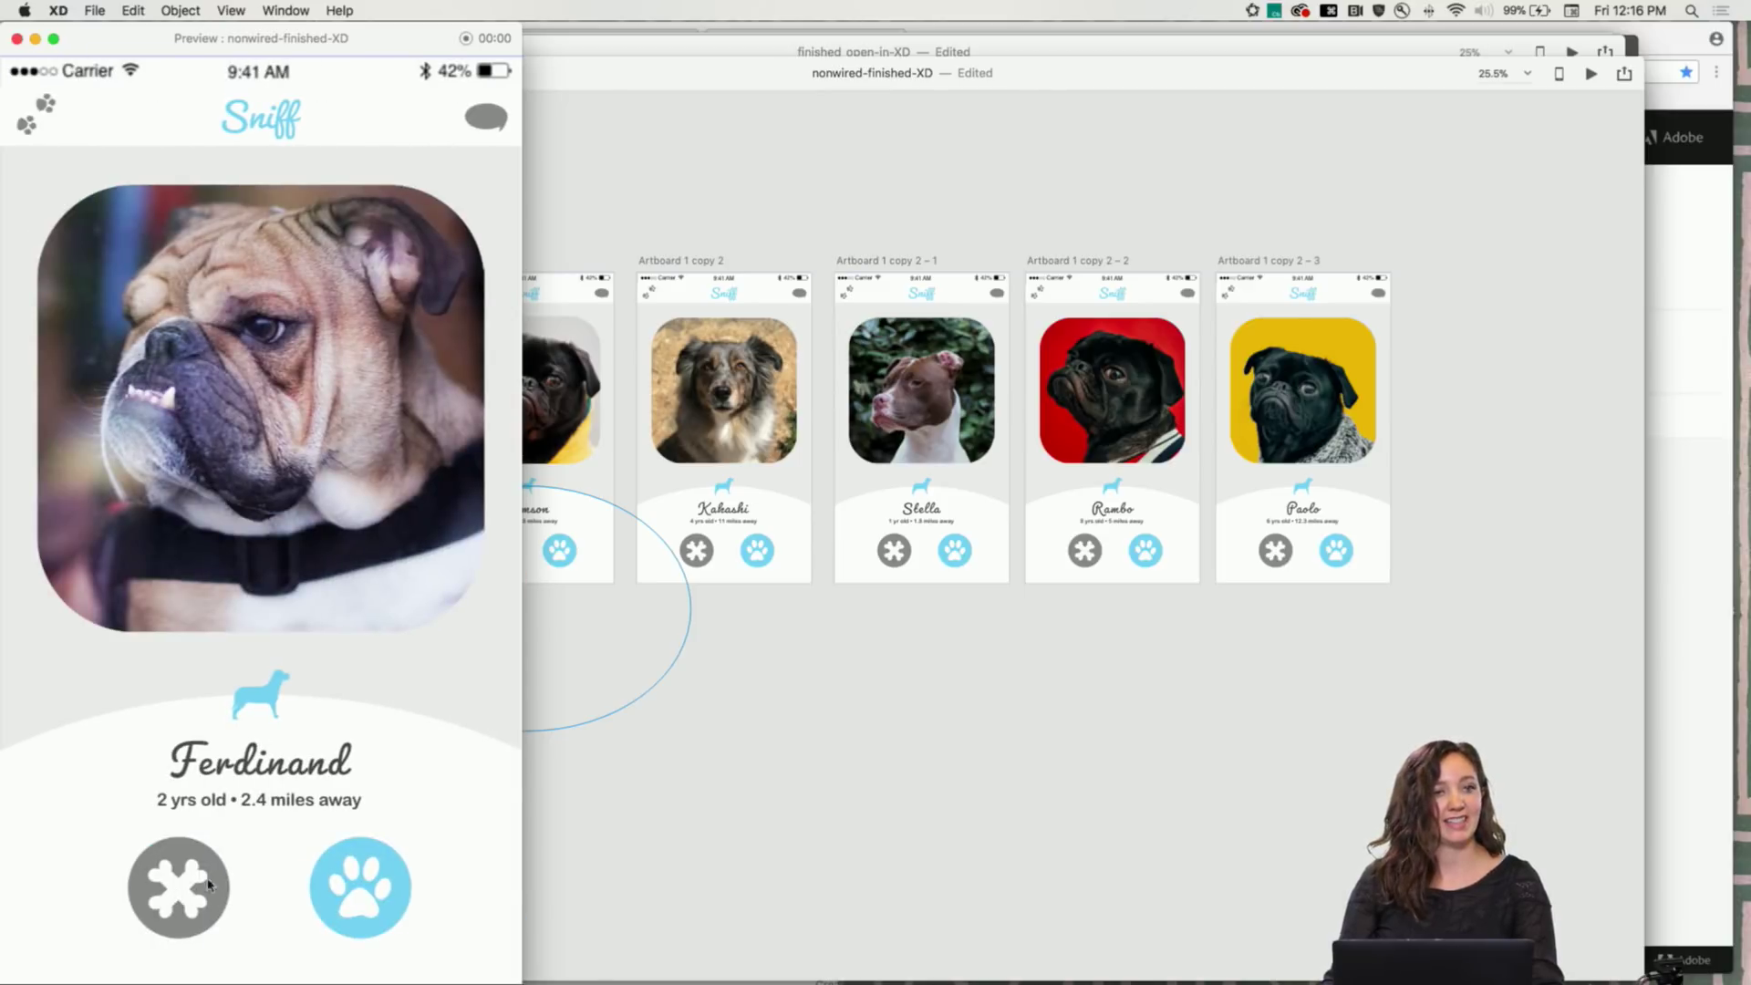
{"action": "left_click", "coordinate": [16, 39]}
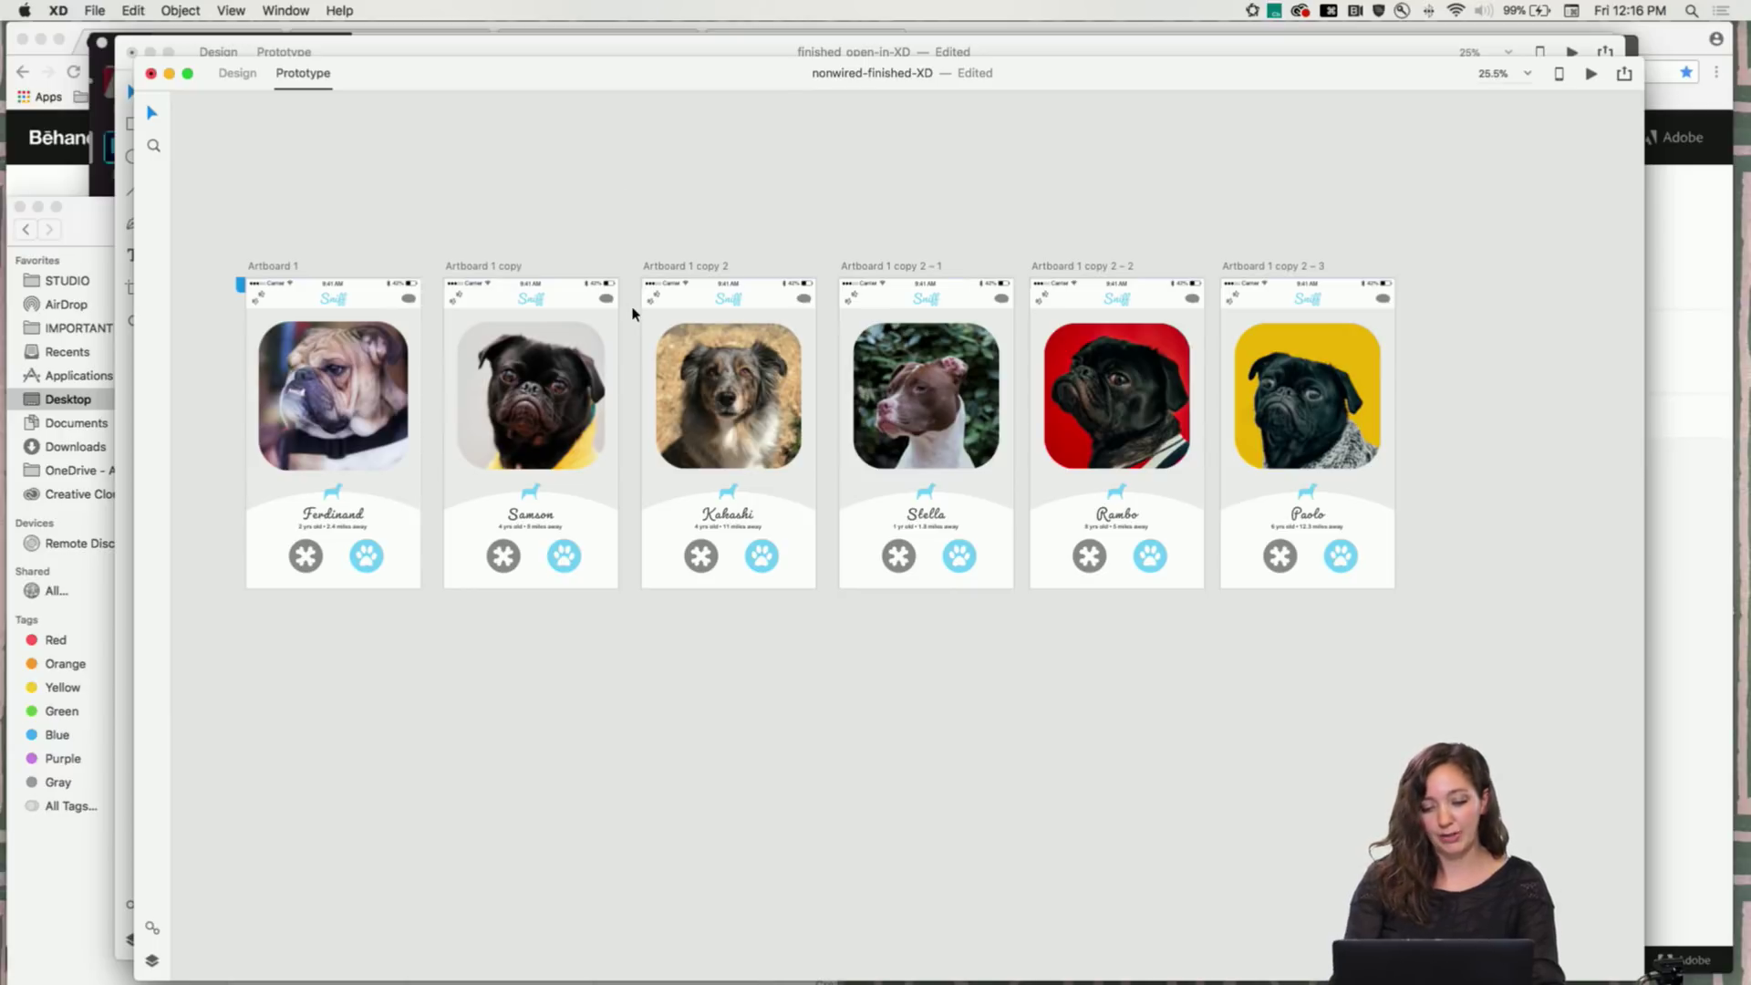
Reconnect the wire from Ferdinand's paw button directly to the Samson artboard, with Slide Left and Ease In-Out
{"action": "key", "text": "super+equal"}
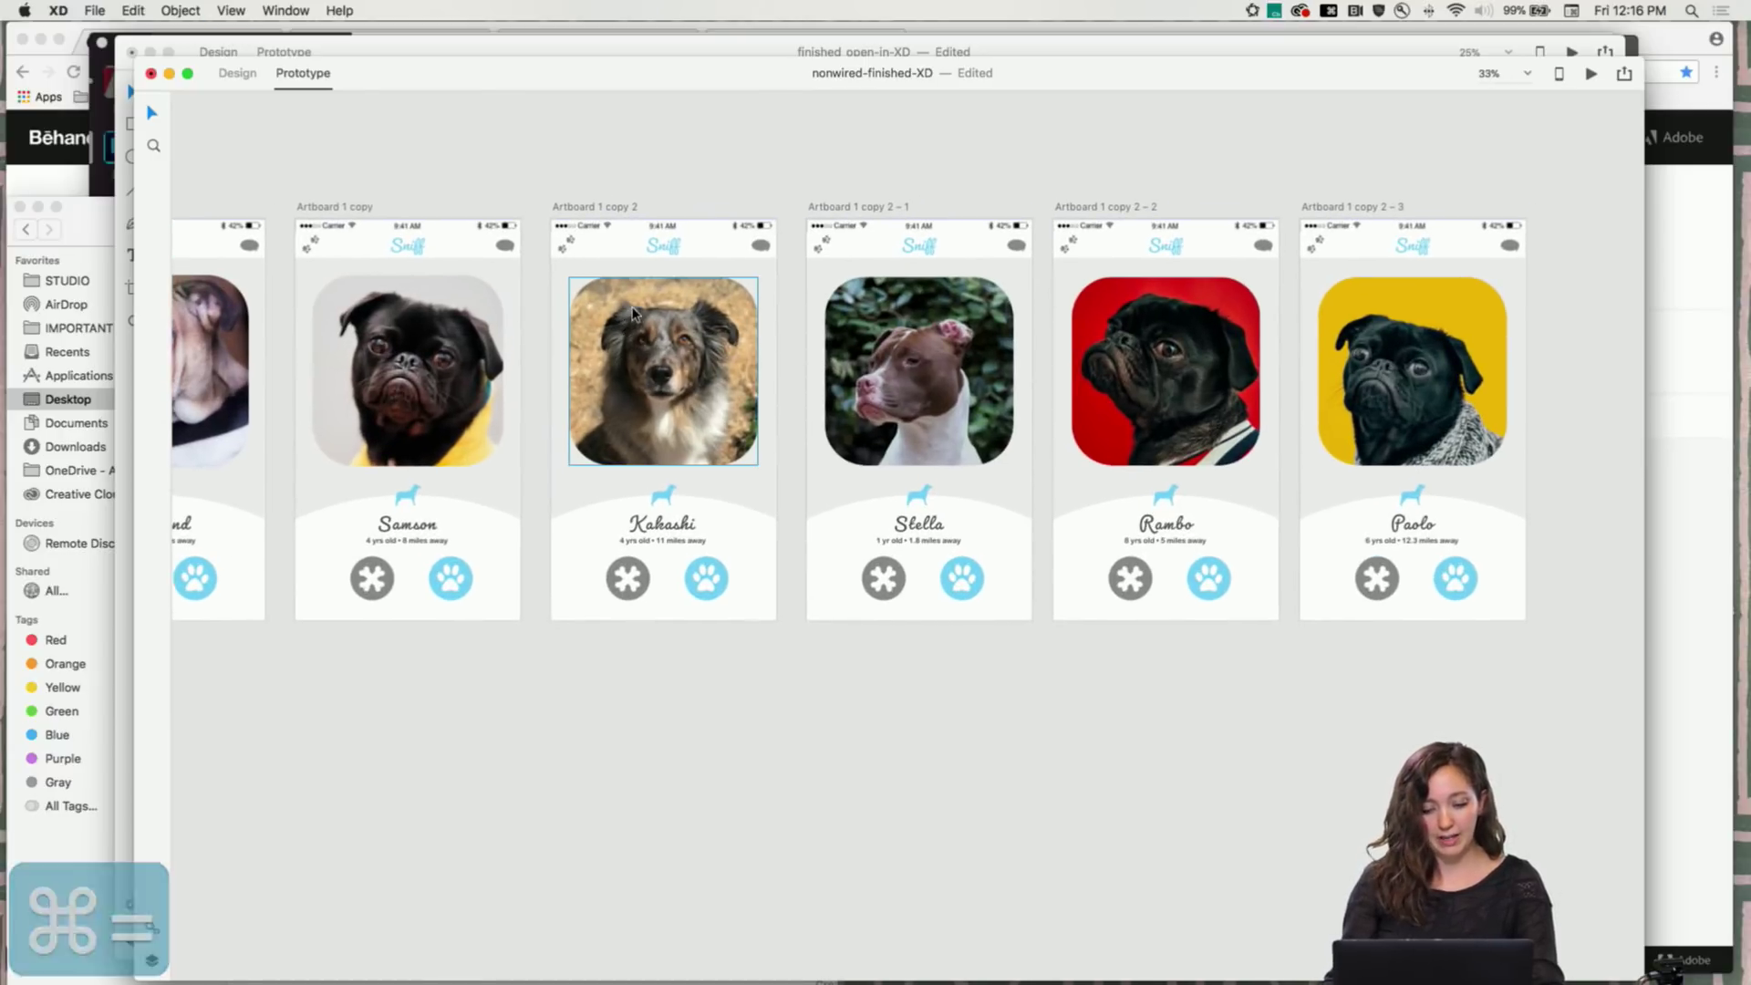
{"action": "scroll", "coordinate": [633, 314], "scroll_direction": "left", "scroll_amount": 3}
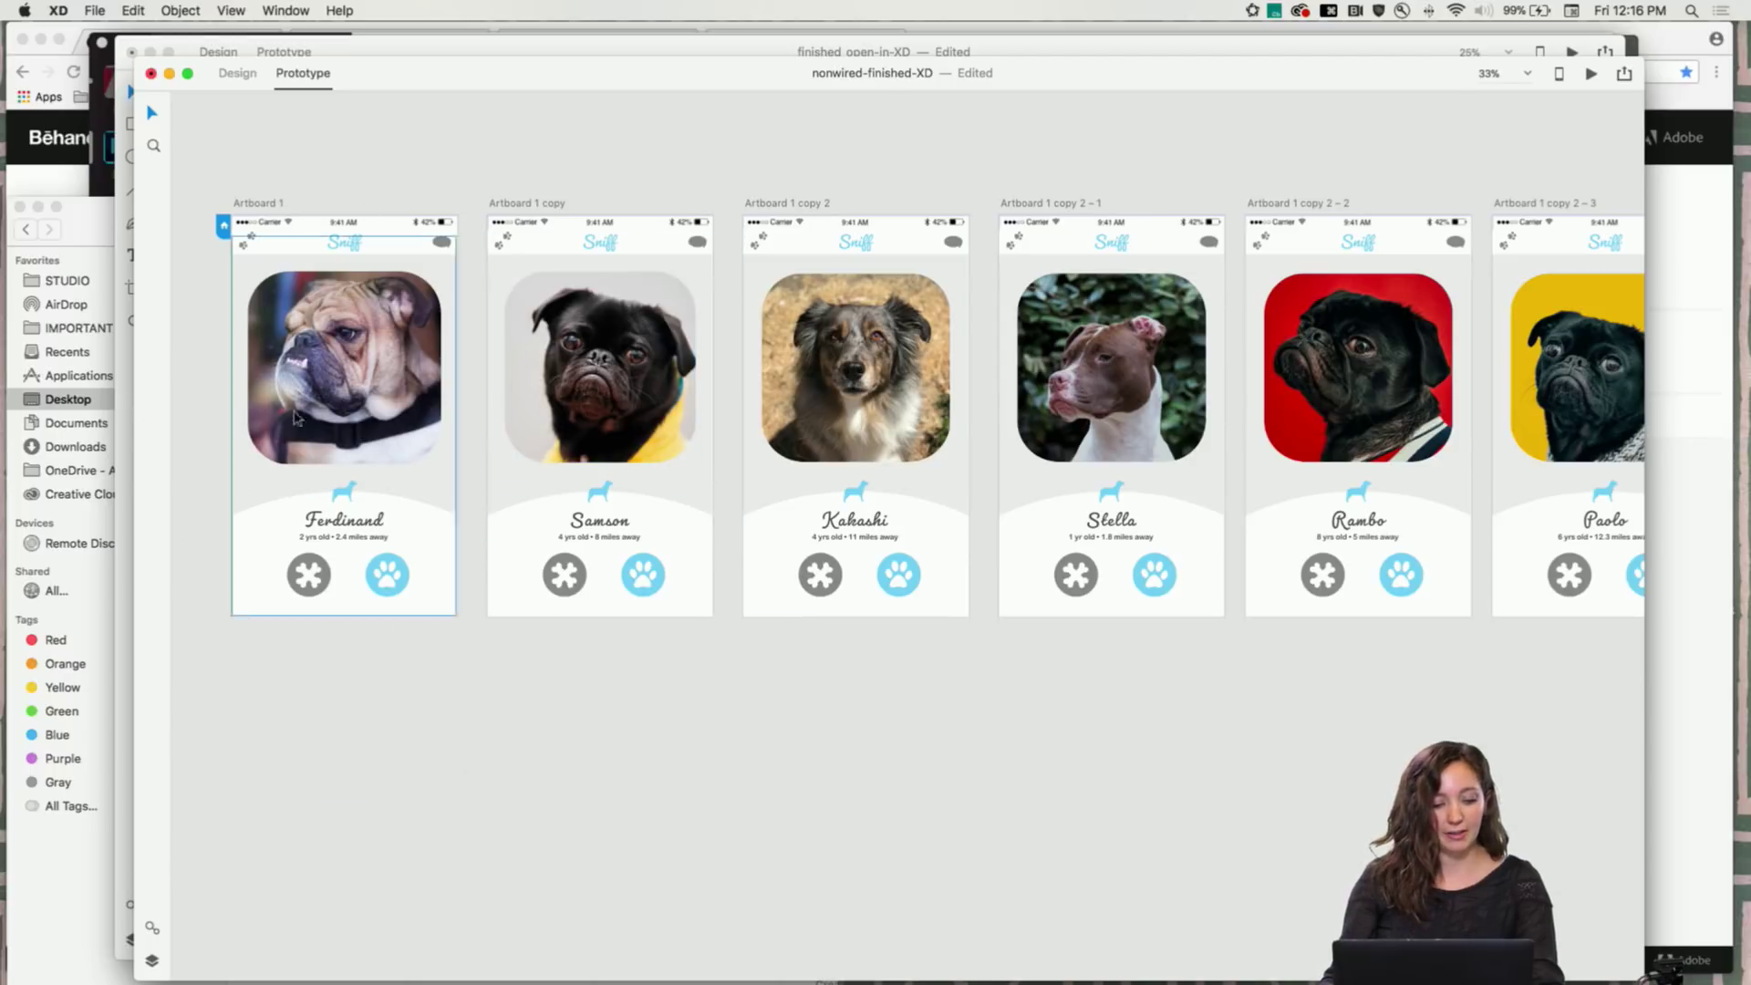
{"action": "left_click", "coordinate": [398, 581]}
{"action": "left_click_drag", "start_coordinate": [415, 575], "coordinate": [508, 233]}
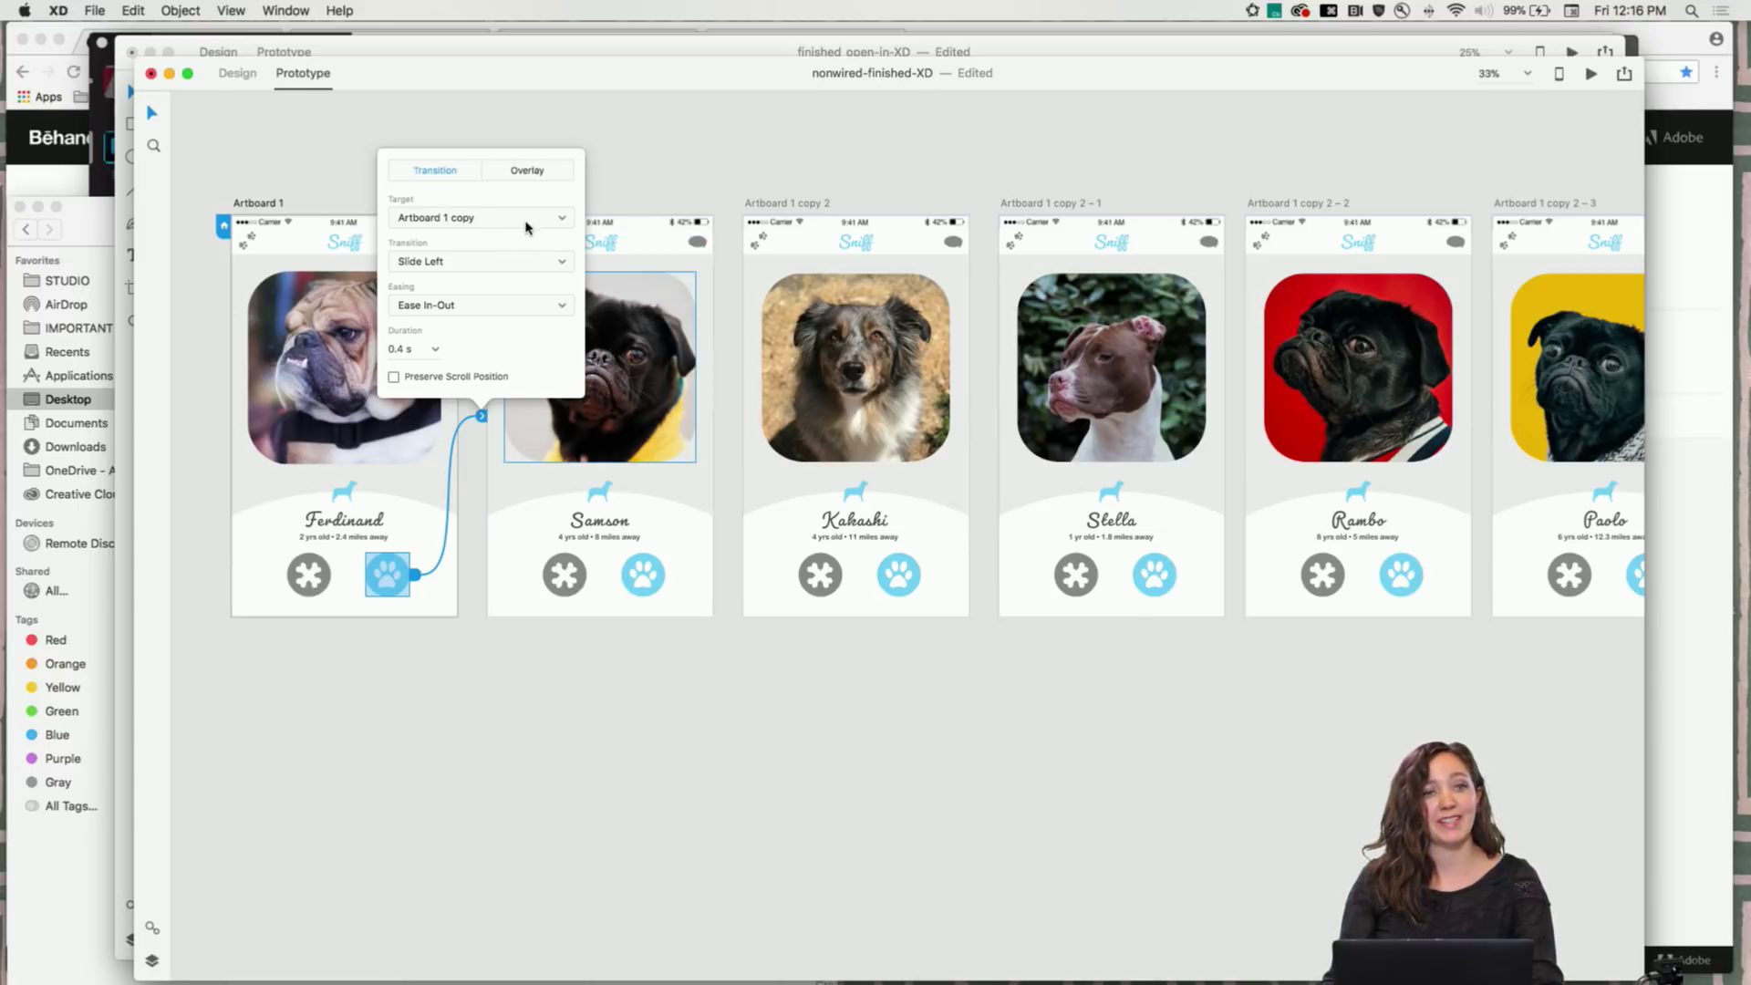
{"action": "left_click", "coordinate": [684, 150]}
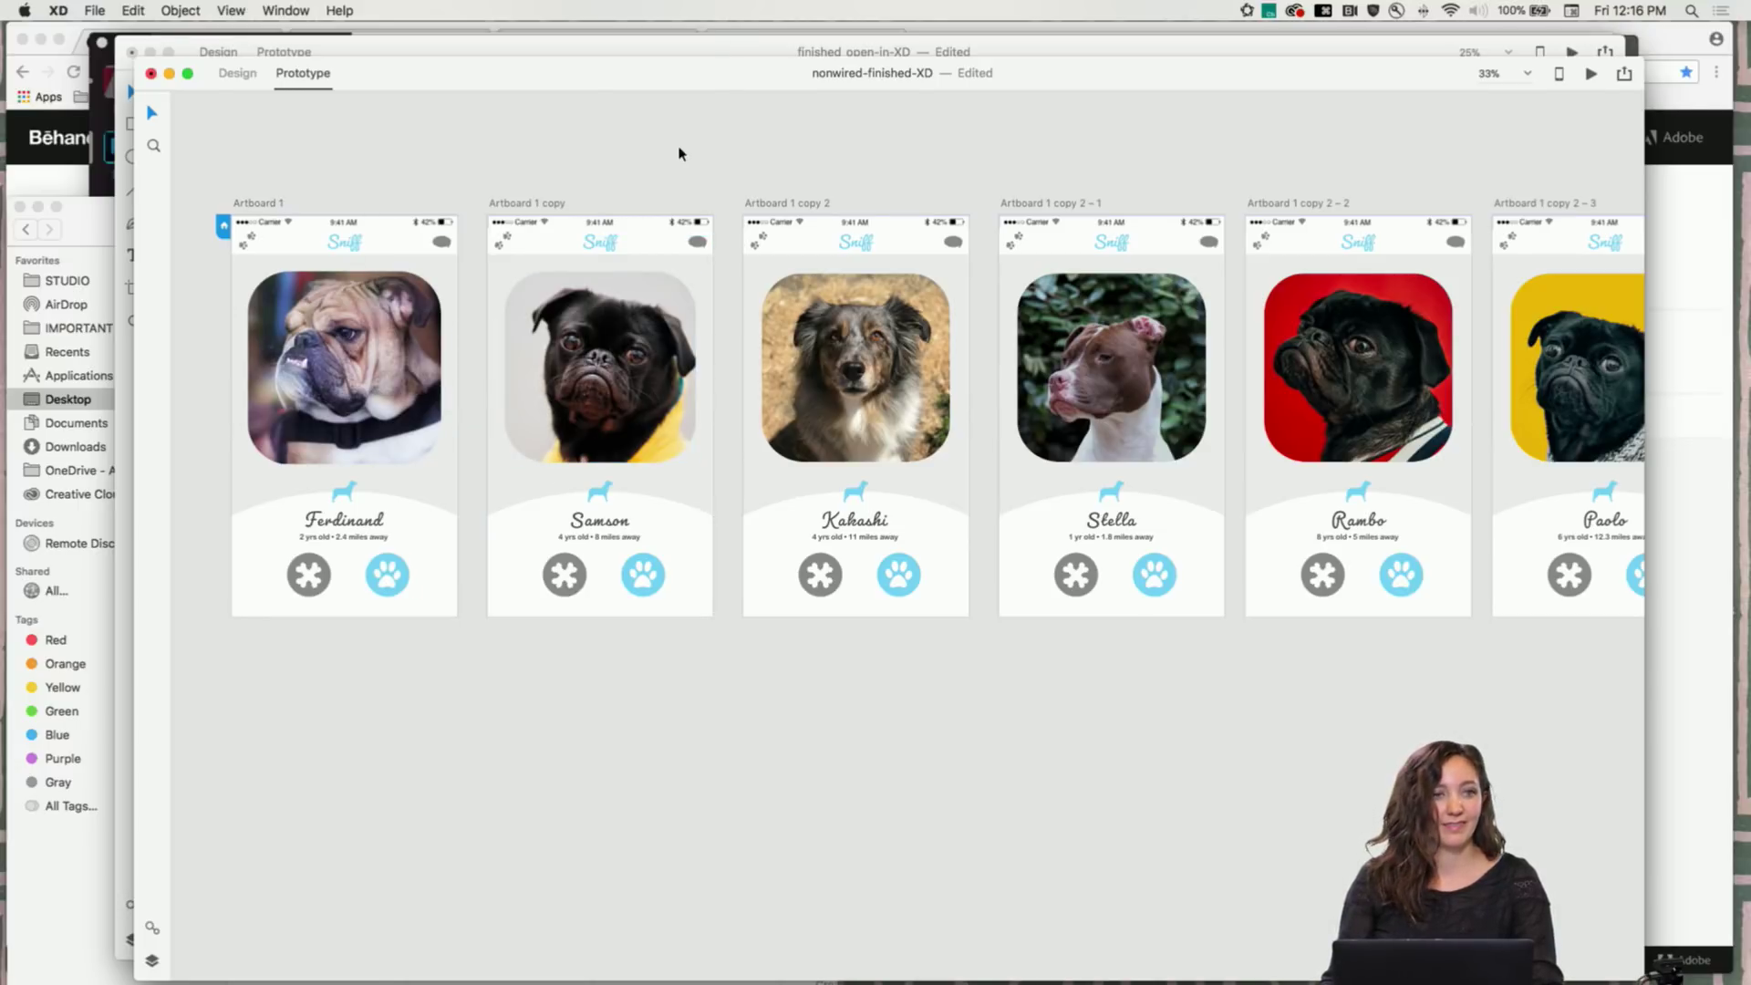
Link the paw button on the Stella artboard to Artboard 1 copy 2 – 2, with Slide Right and Ease In-Out
{"action": "key", "text": "super+minus"}
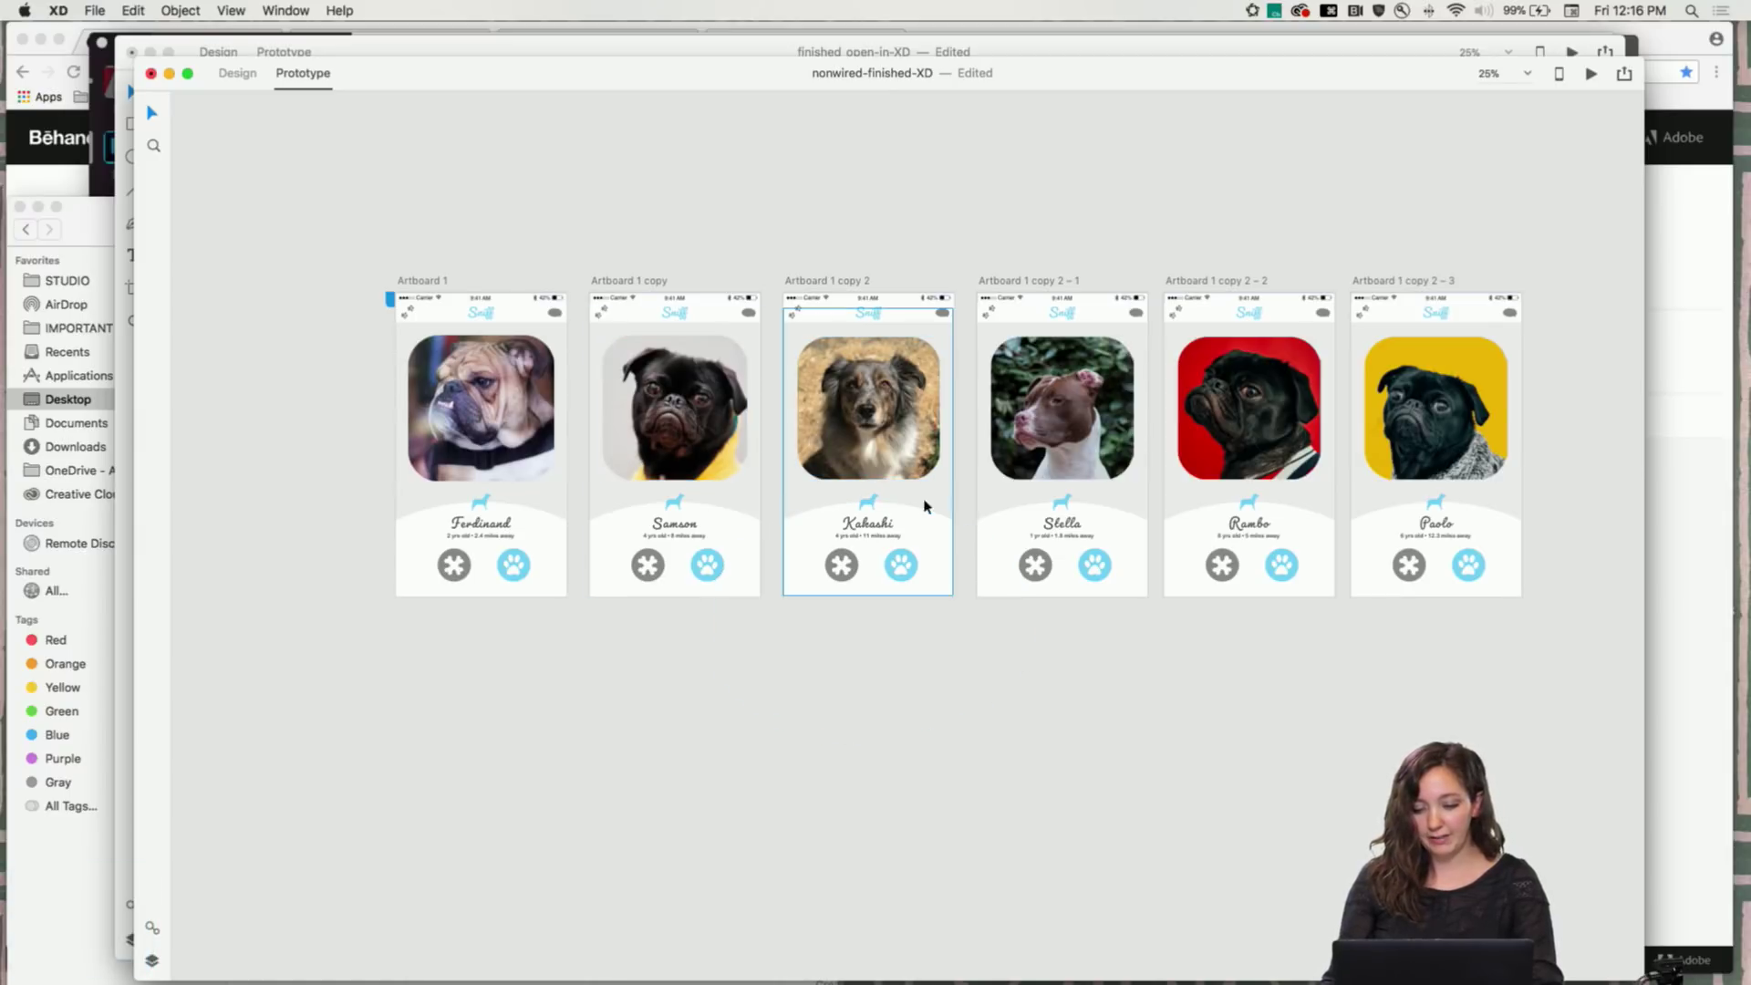
{"action": "left_click", "coordinate": [1098, 567]}
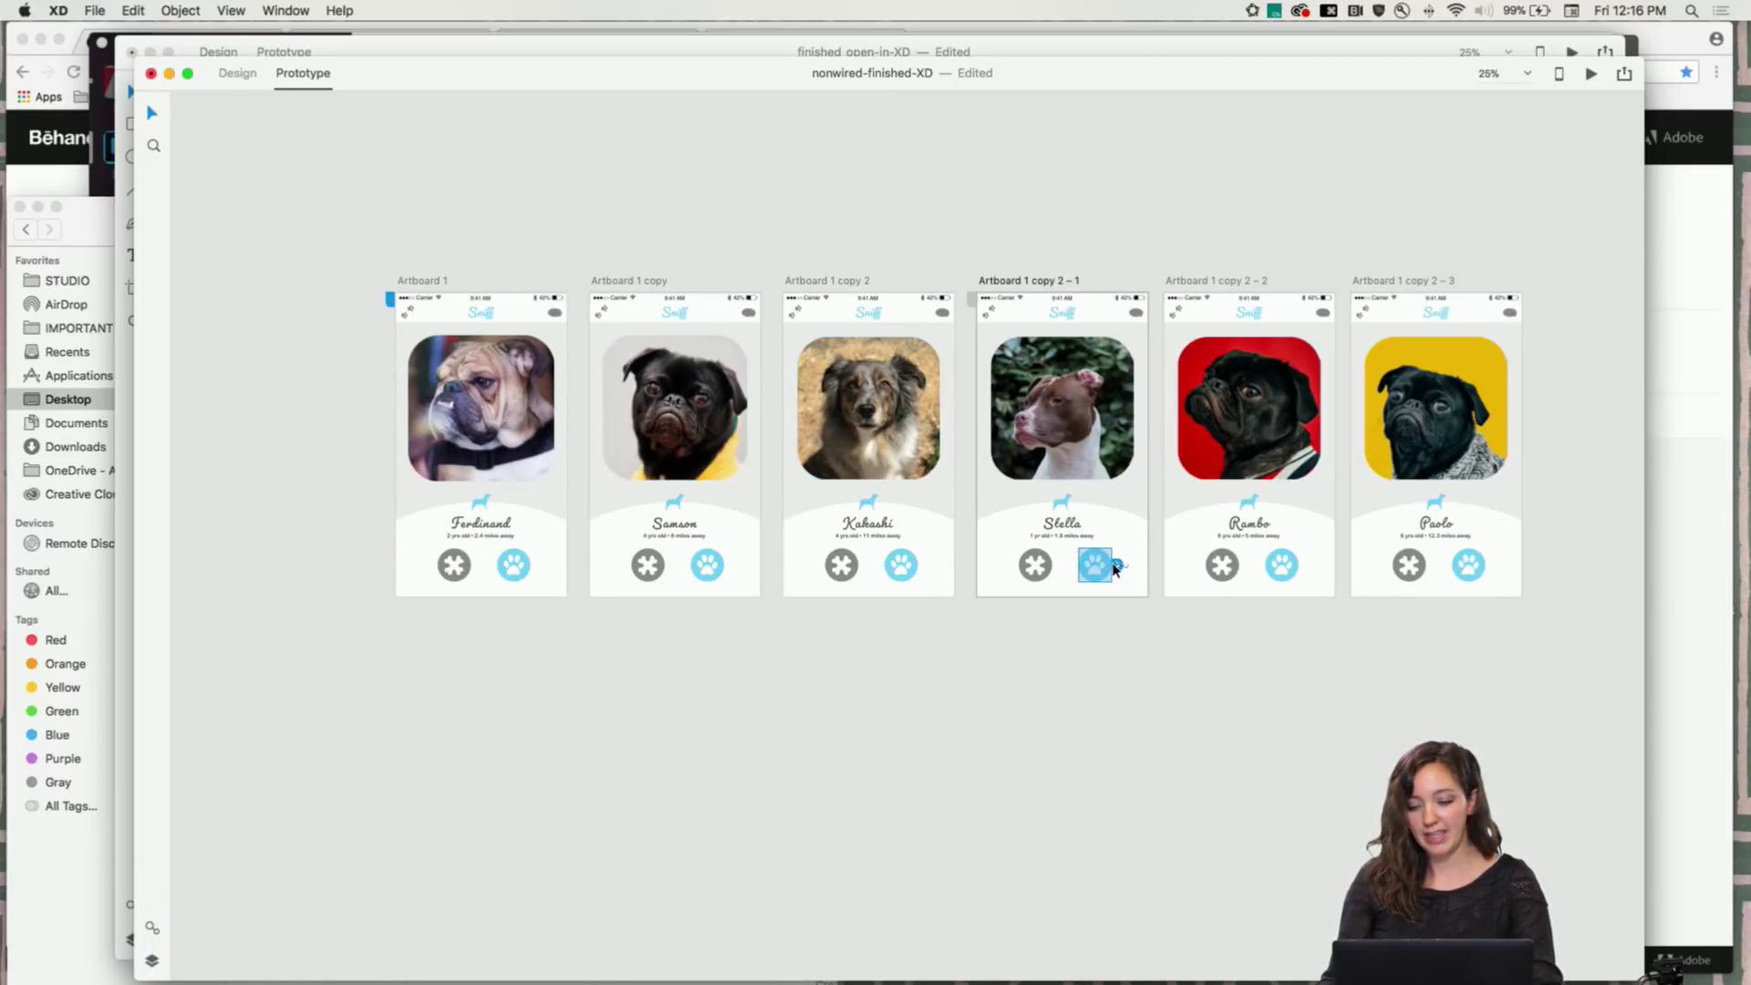
{"action": "left_click_drag", "start_coordinate": [1128, 569], "coordinate": [1211, 308]}
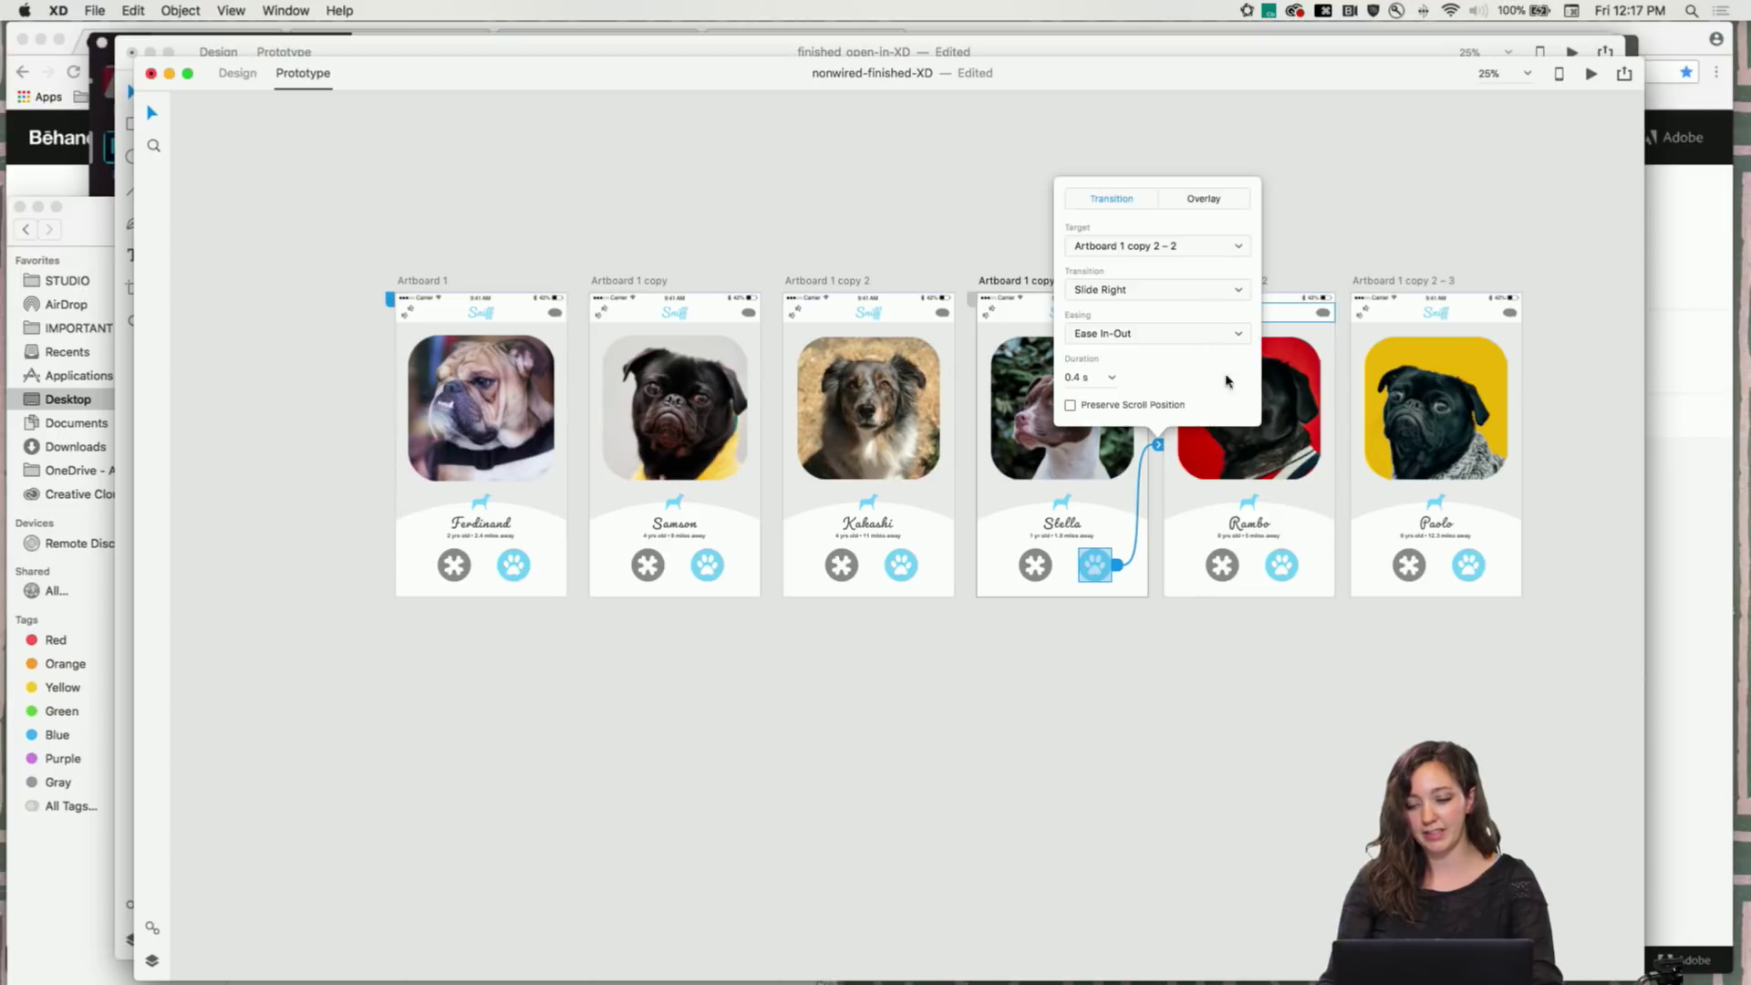
{"action": "left_click", "coordinate": [1315, 198]}
Link the gray bone buttons back one artboard, from Rambo to Stella and from Paolo to Rambo, with Slide Left and Ease In-Out
{"action": "left_click", "coordinate": [1224, 566]}
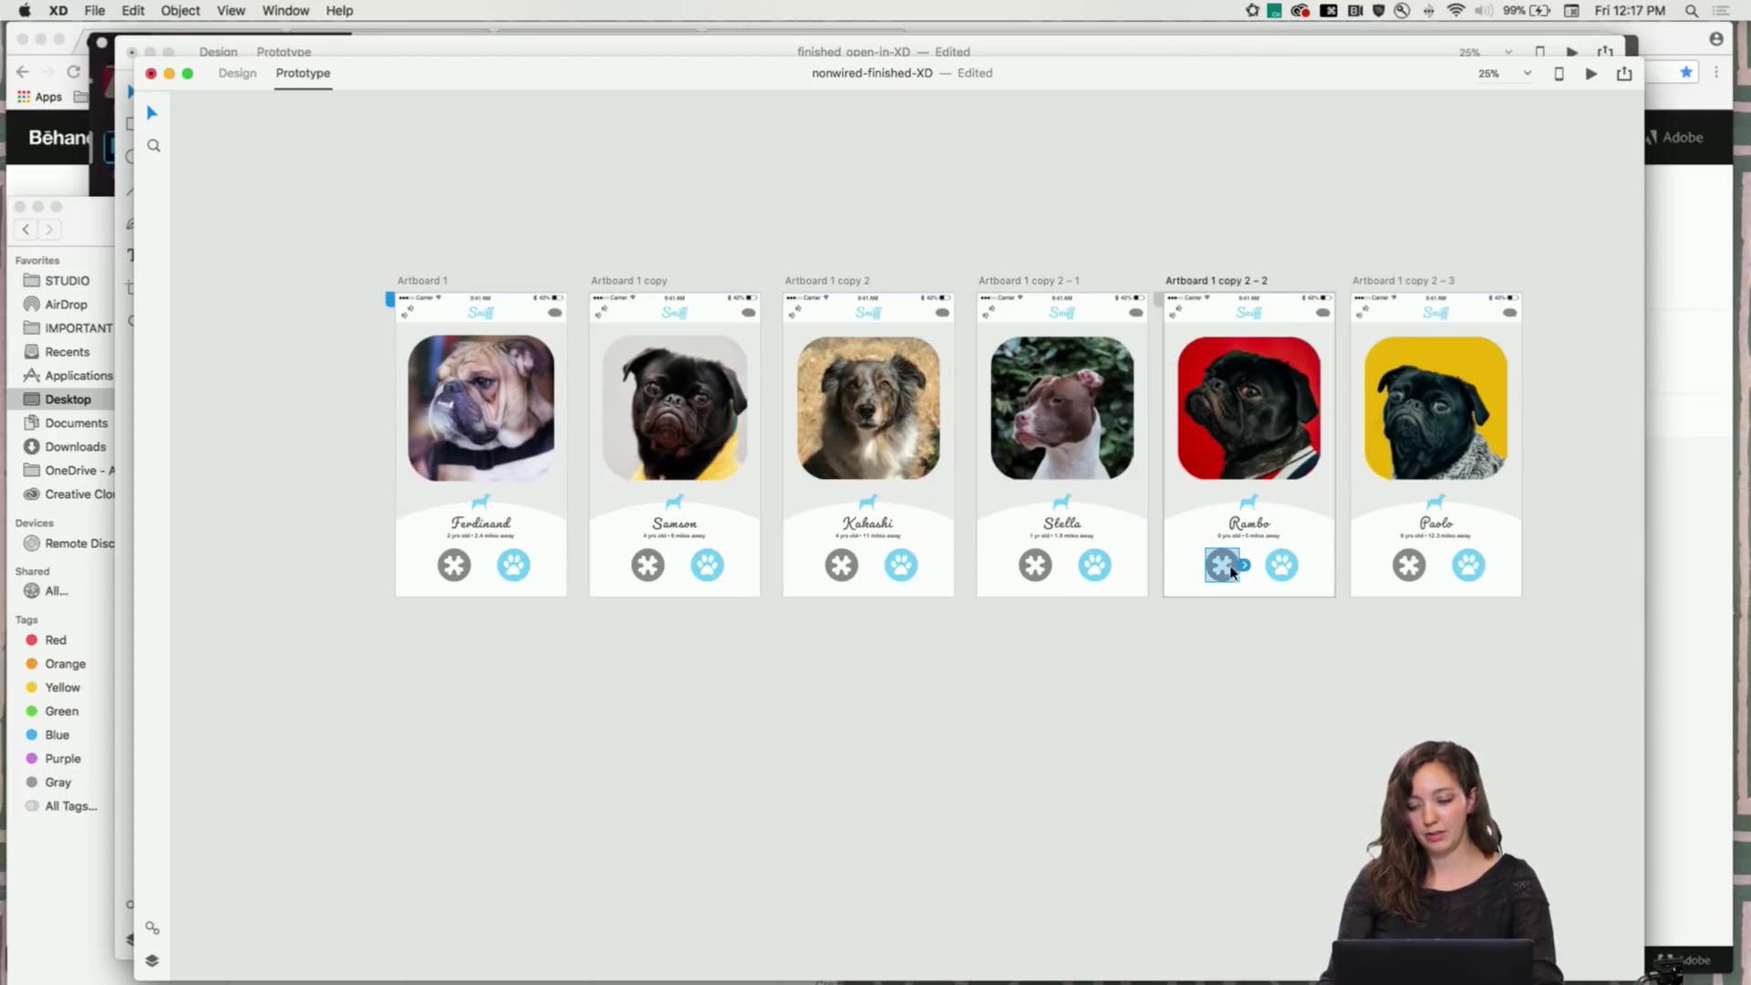
{"action": "left_click_drag", "start_coordinate": [1242, 564], "coordinate": [1108, 424]}
{"action": "left_click", "coordinate": [1104, 289]}
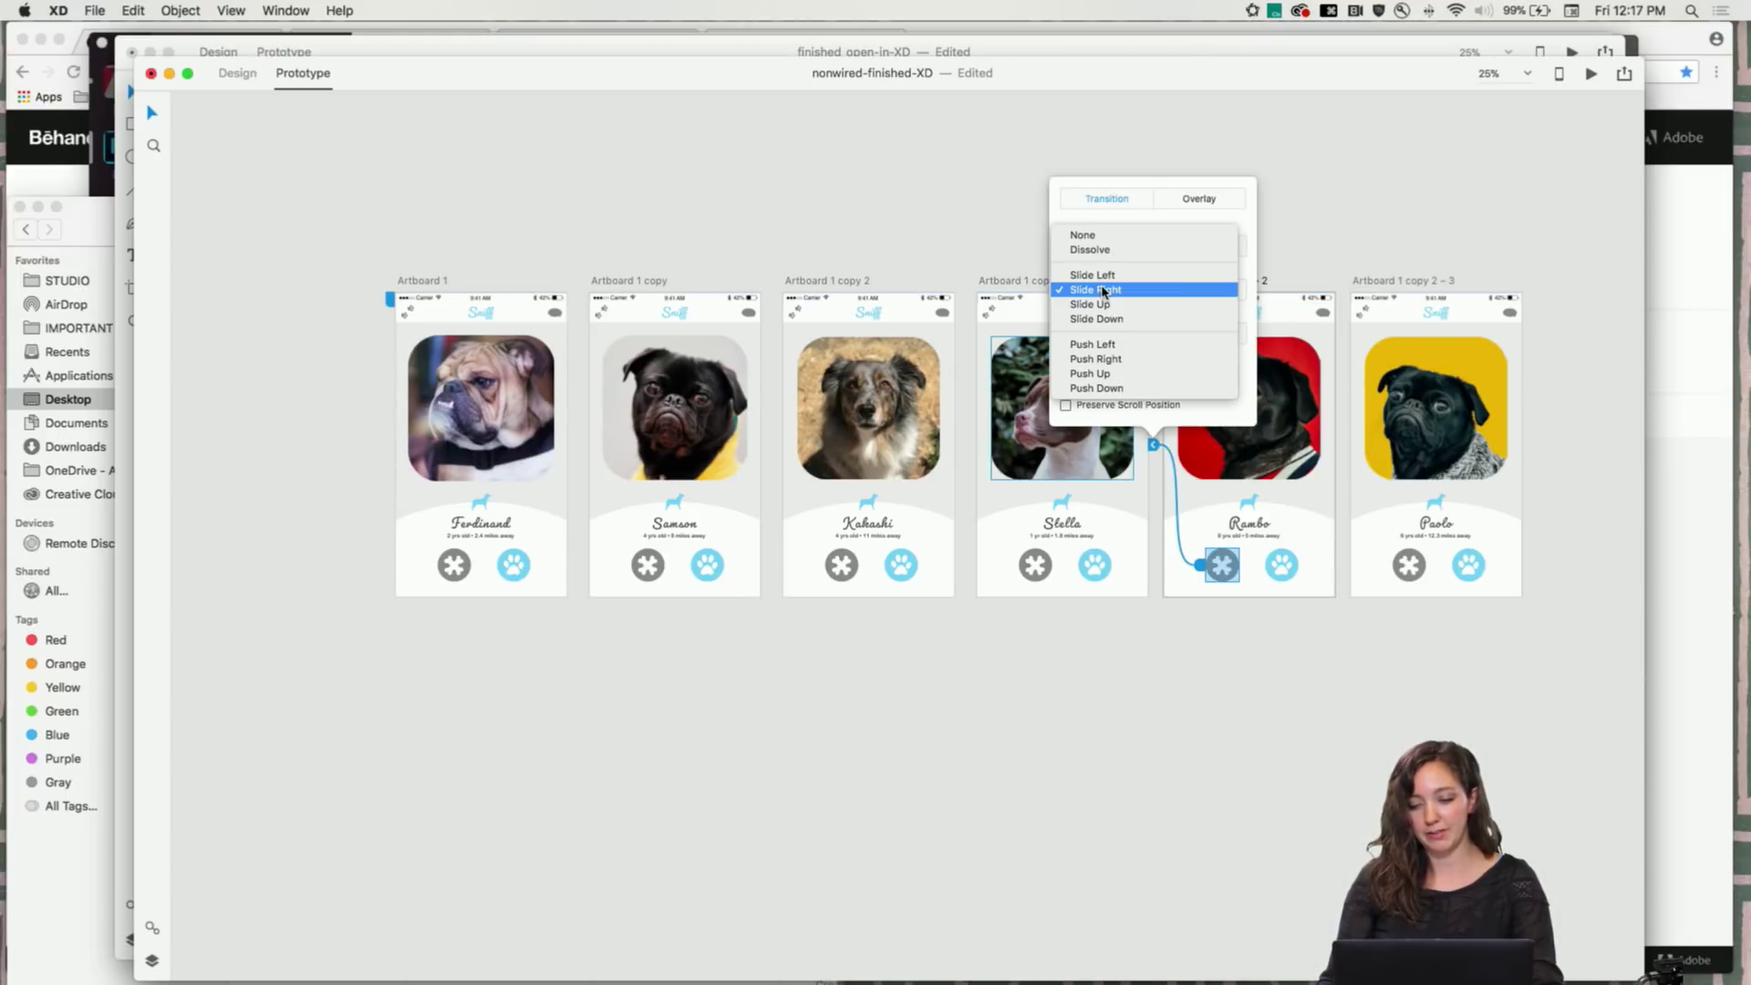
{"action": "left_click", "coordinate": [1104, 274]}
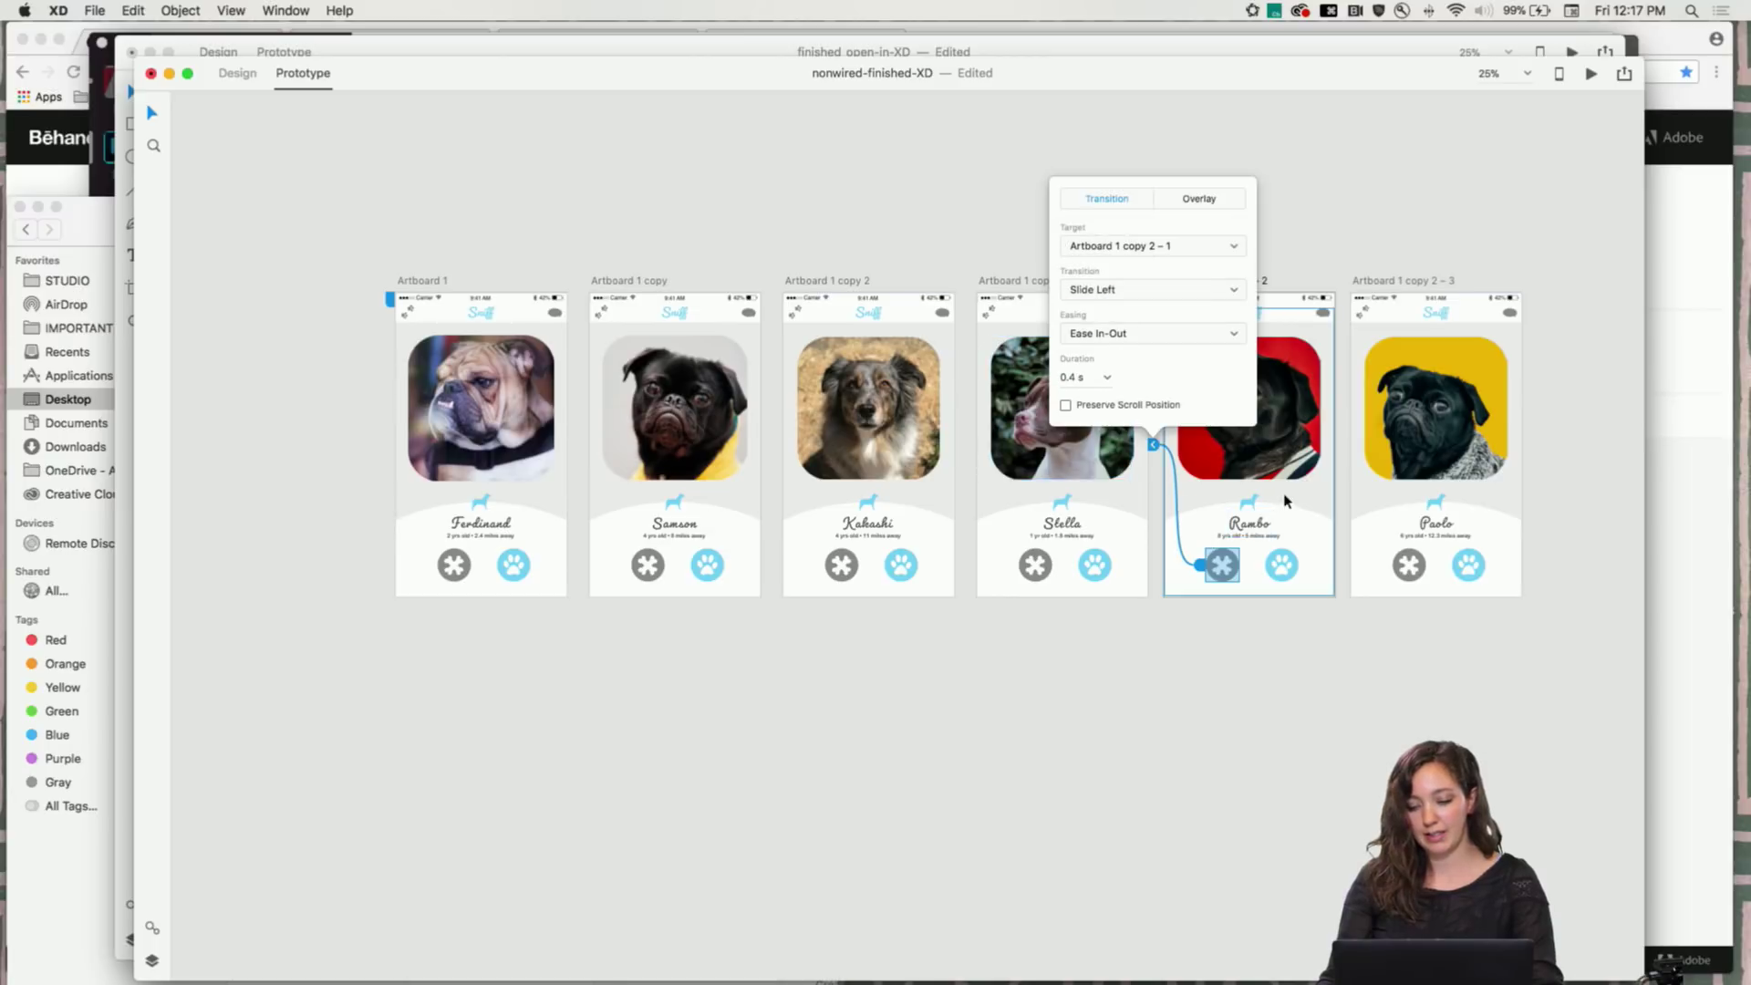
{"action": "left_click", "coordinate": [1408, 570]}
{"action": "left_click_drag", "start_coordinate": [1431, 565], "coordinate": [1330, 485]}
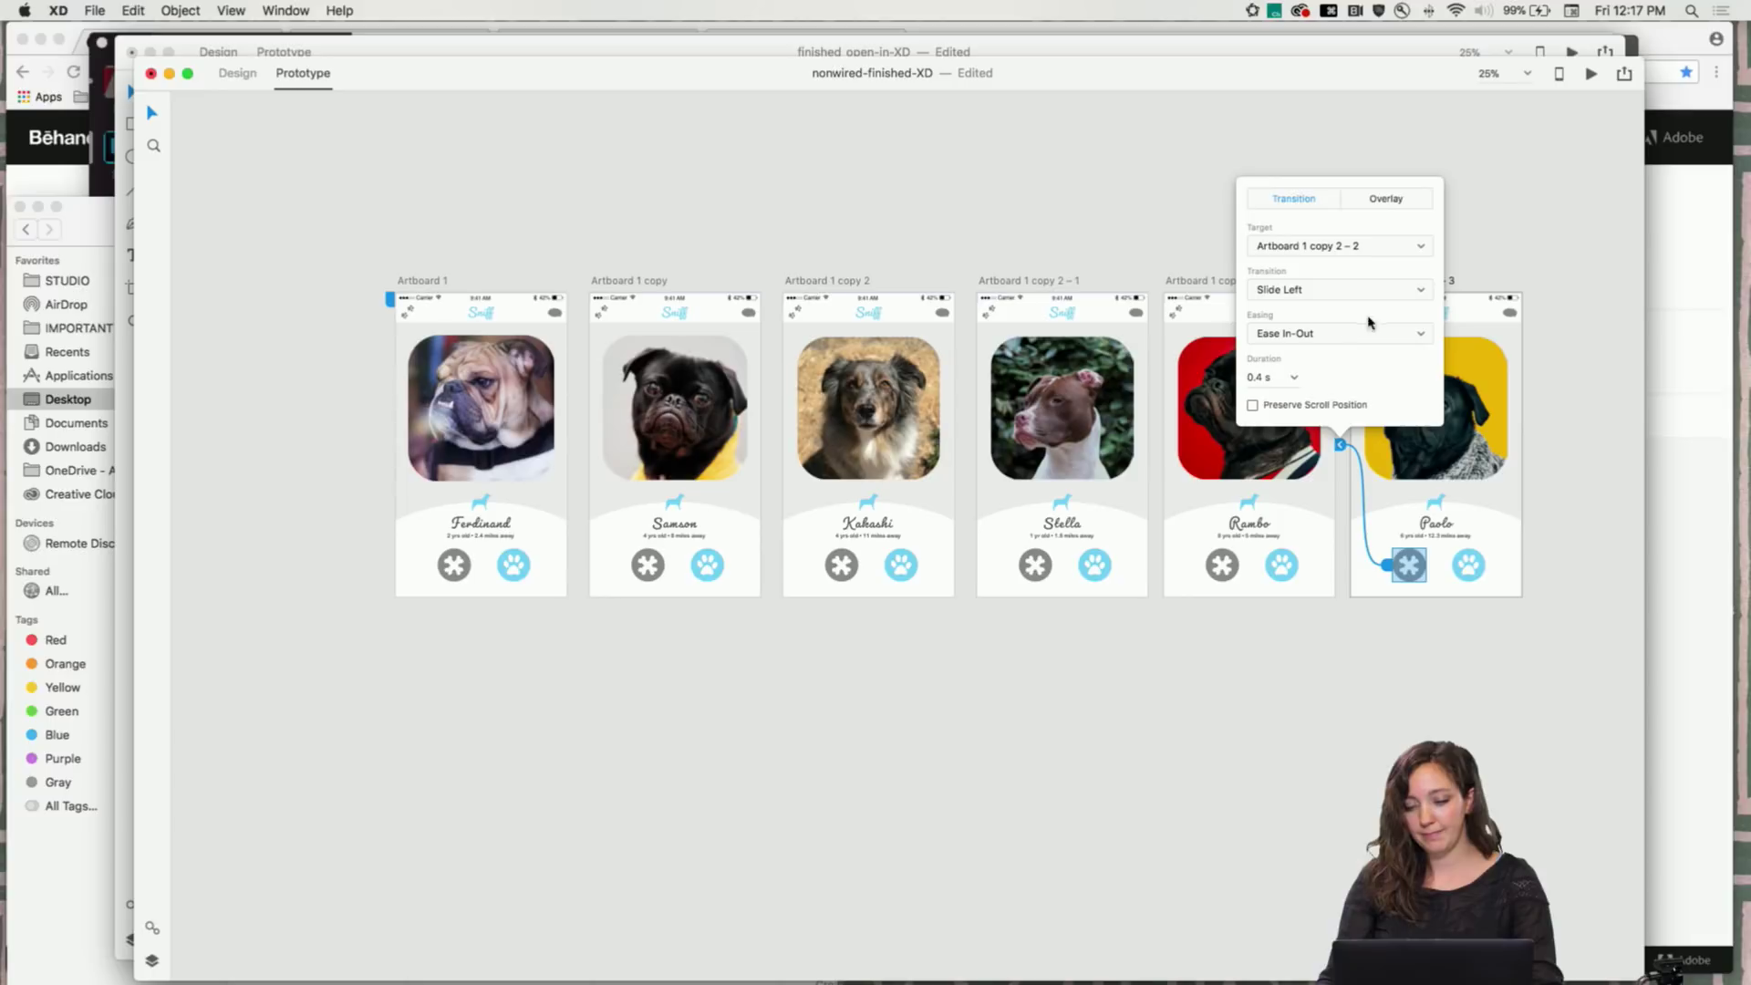
Link the paw button on the Paolo artboard back to Artboard 1 with a Slide Right transition
{"action": "left_click", "coordinate": [1470, 567]}
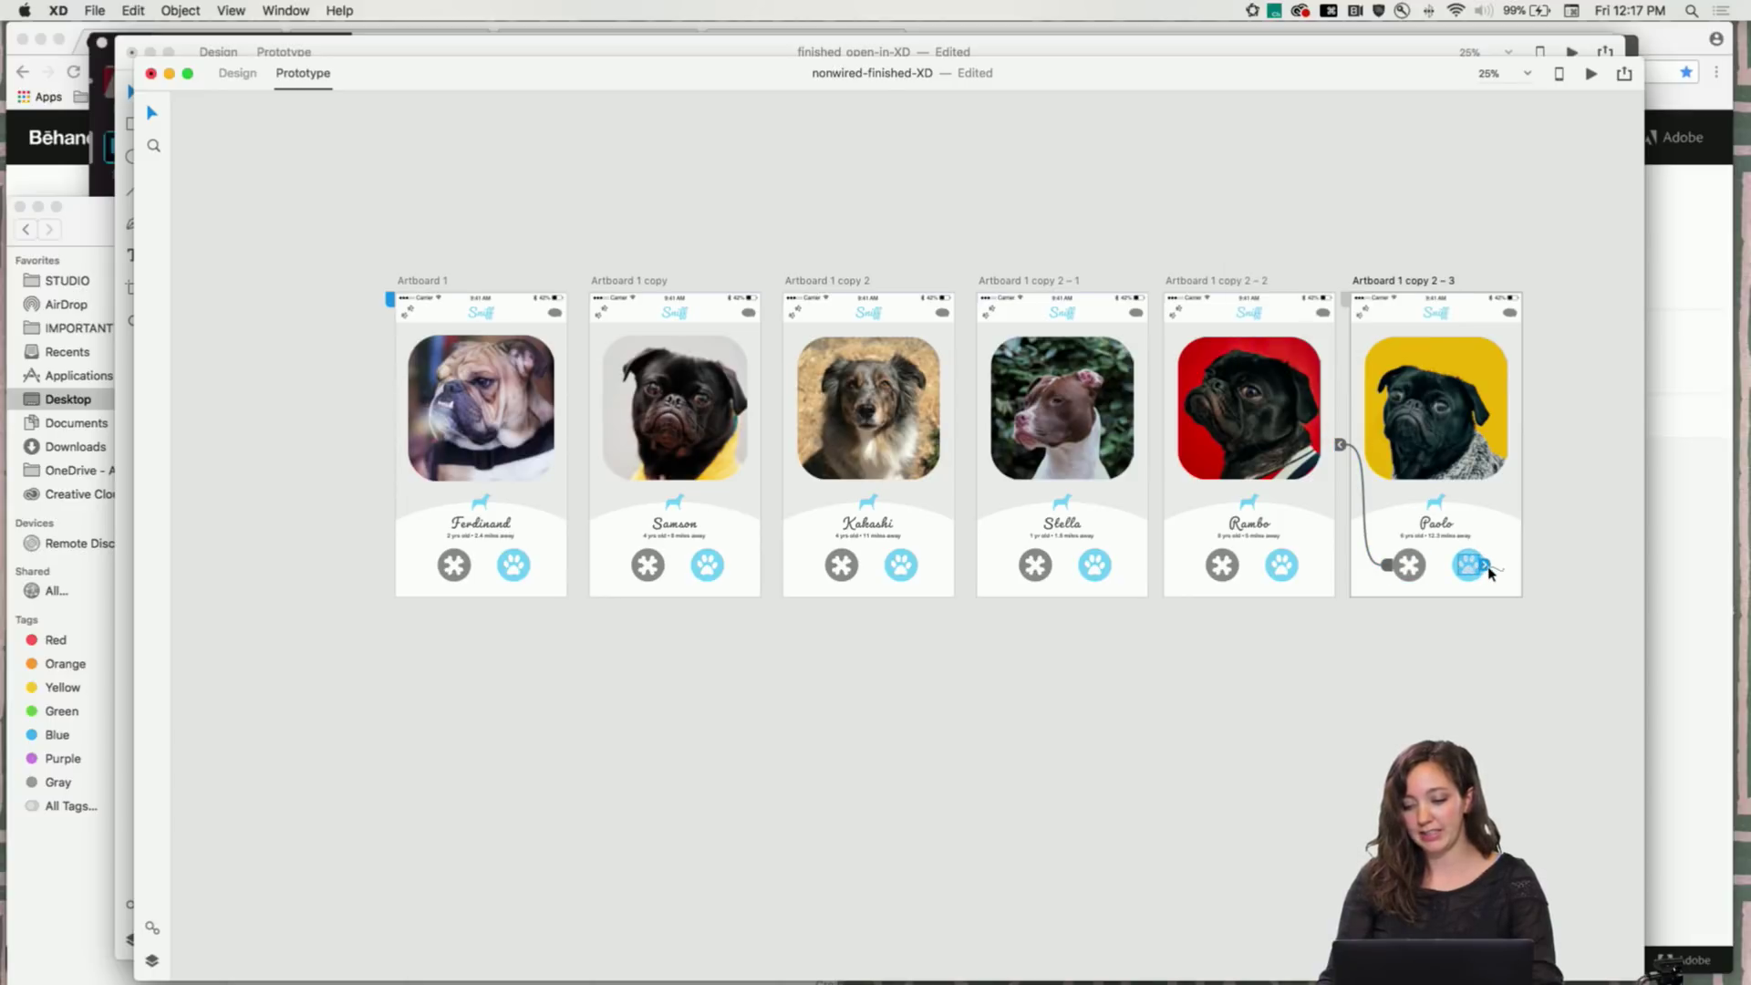
{"action": "left_click_drag", "start_coordinate": [1491, 571], "coordinate": [407, 334]}
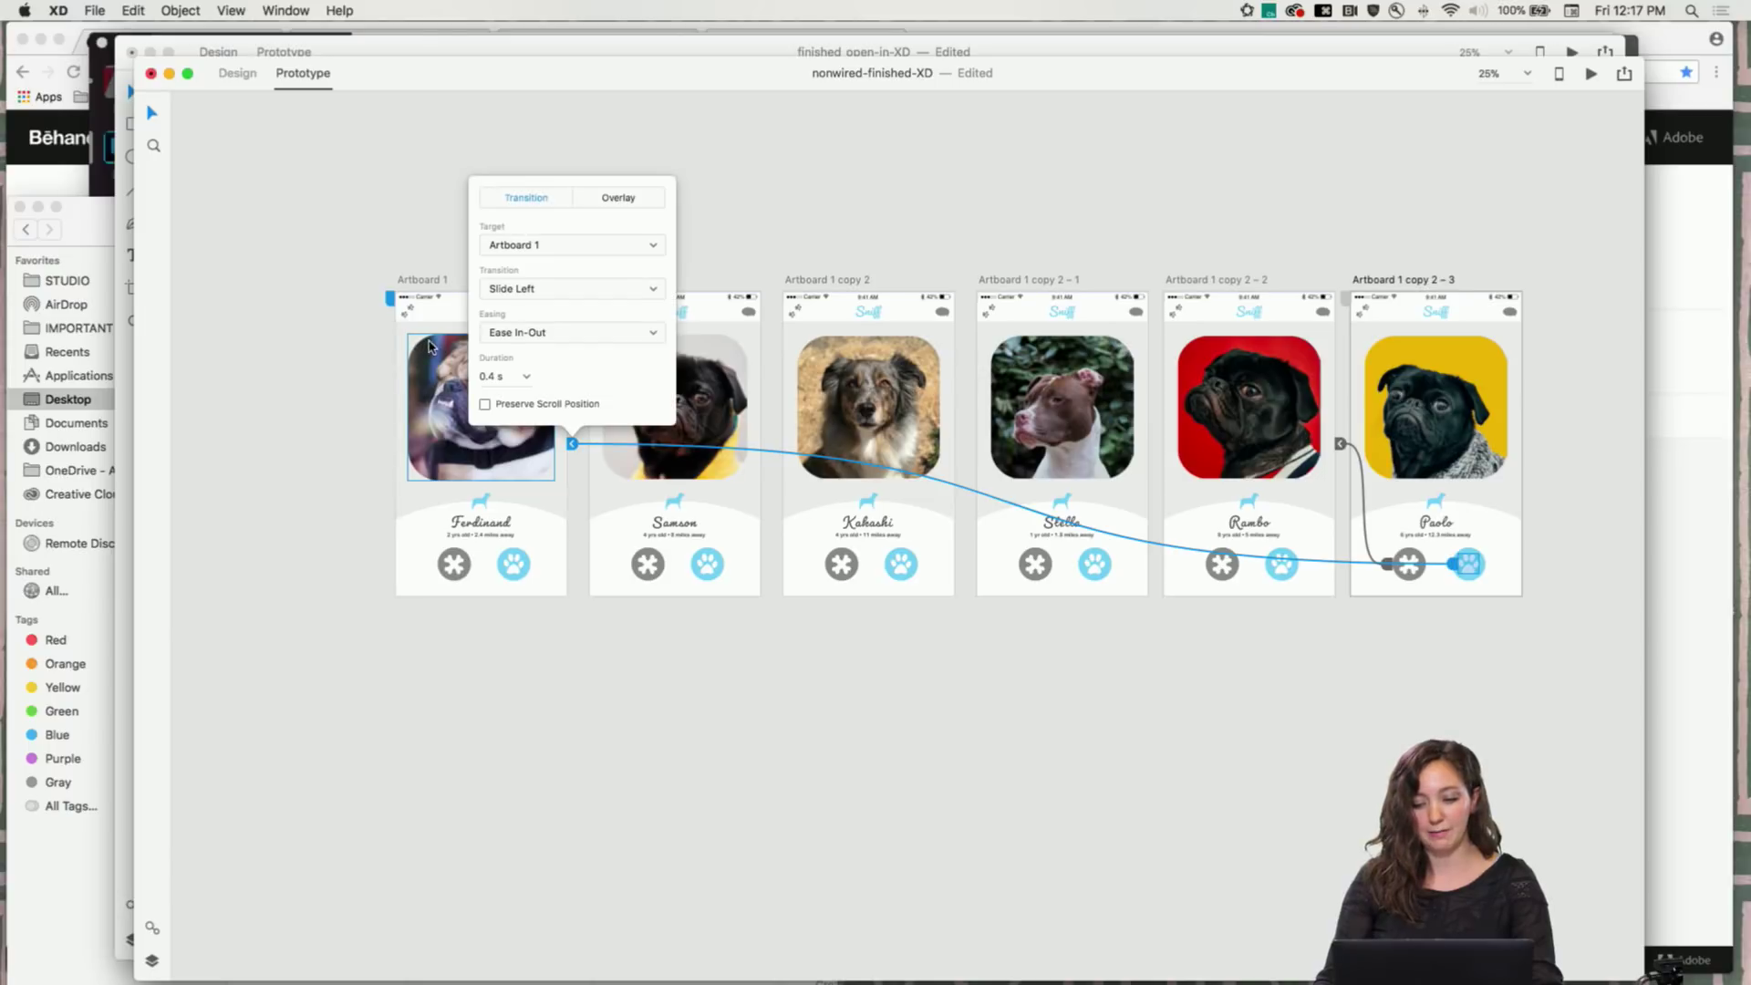
{"action": "left_click", "coordinate": [484, 297]}
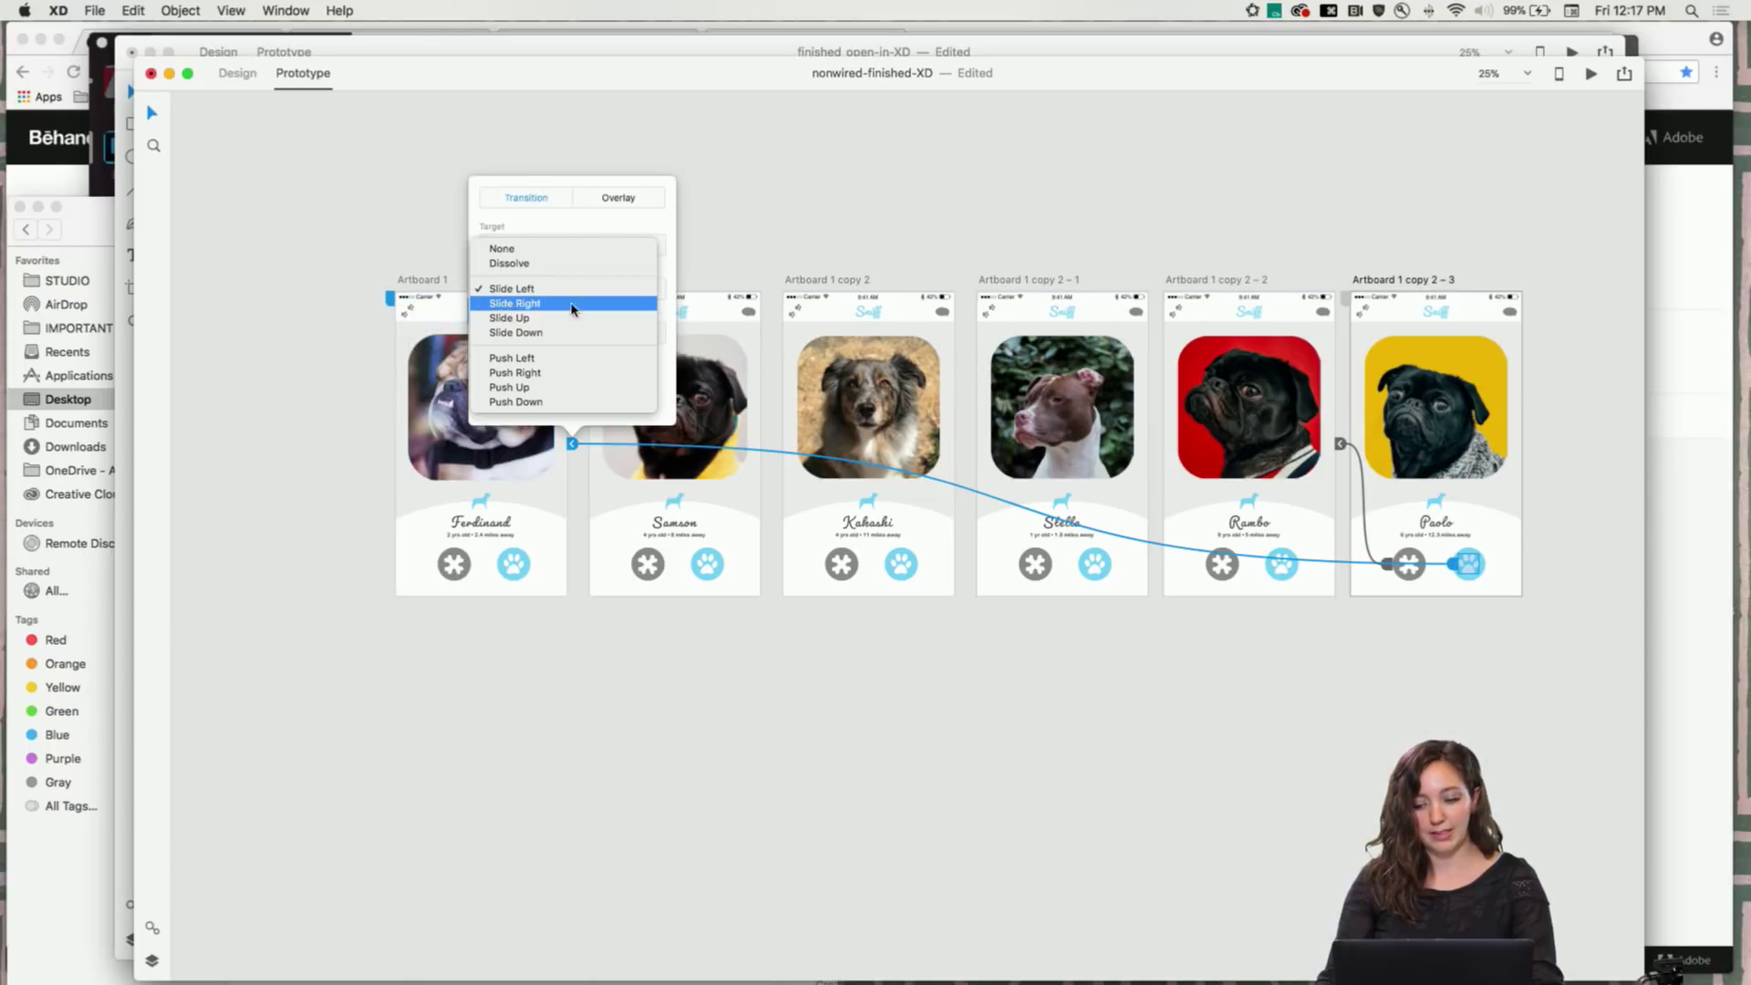
{"action": "left_click", "coordinate": [527, 304]}
Preview the paw button's loop from Paolo back to Ferdinand, and close the preview
{"action": "left_click", "coordinate": [1590, 73]}
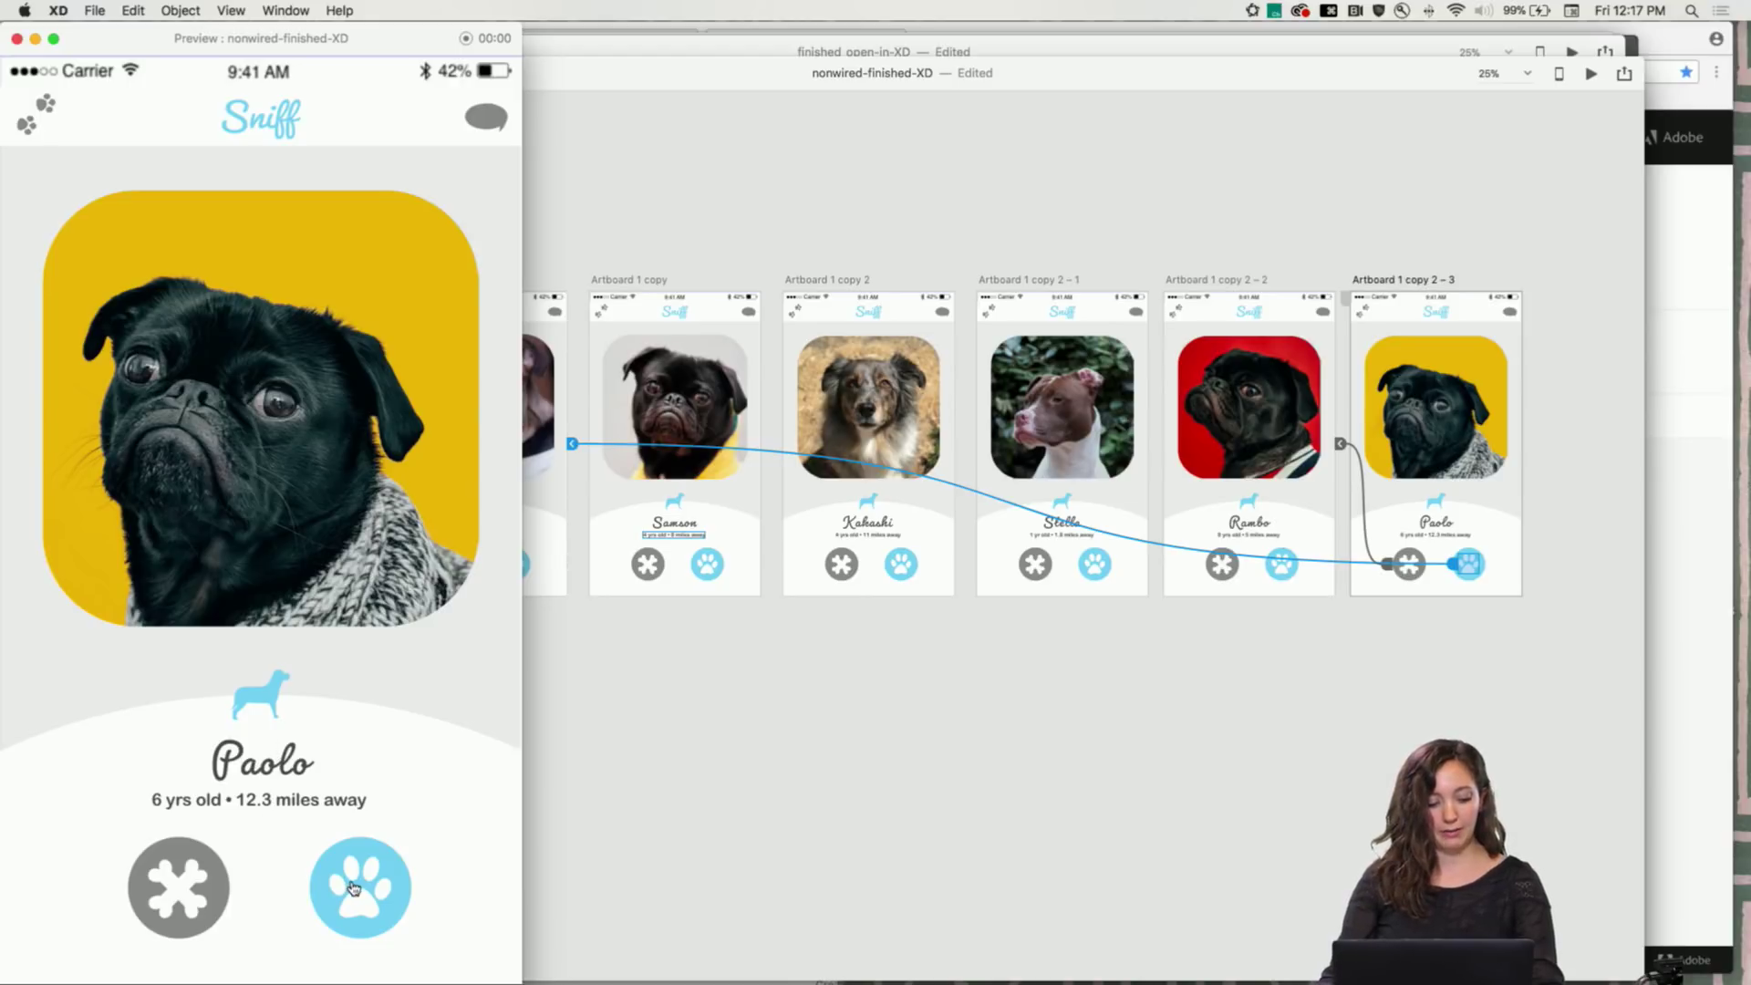
{"action": "left_click", "coordinate": [354, 888]}
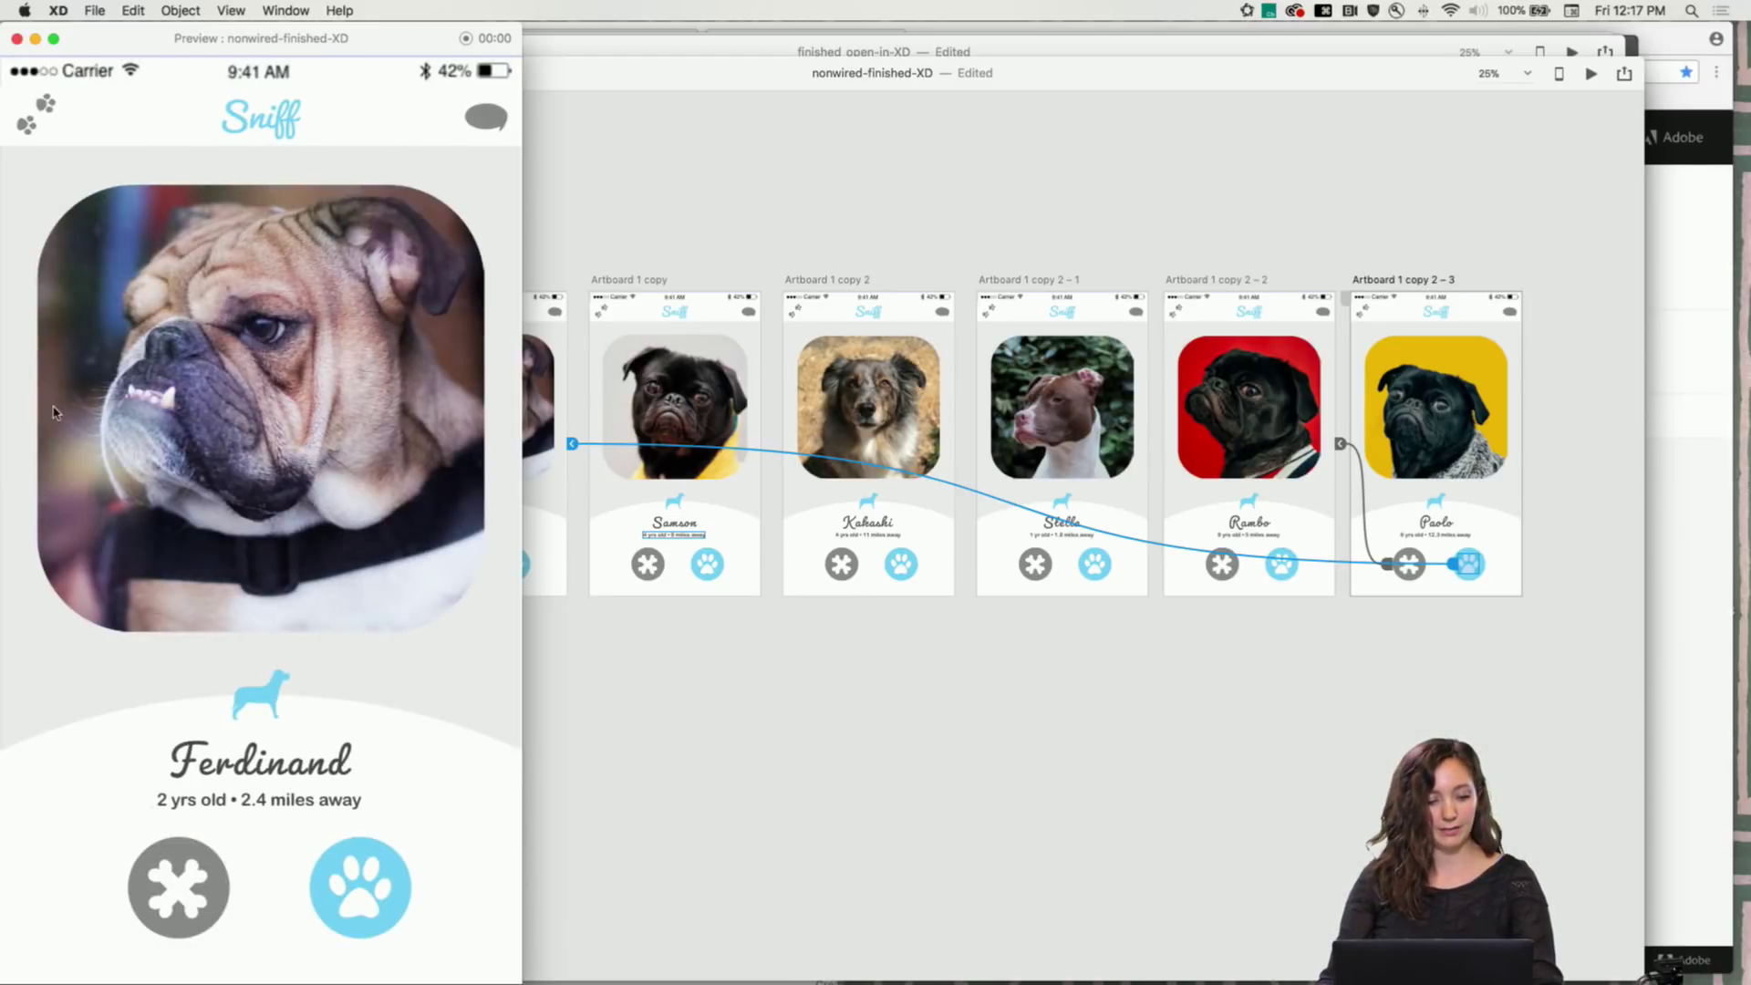
{"action": "left_click", "coordinate": [16, 38]}
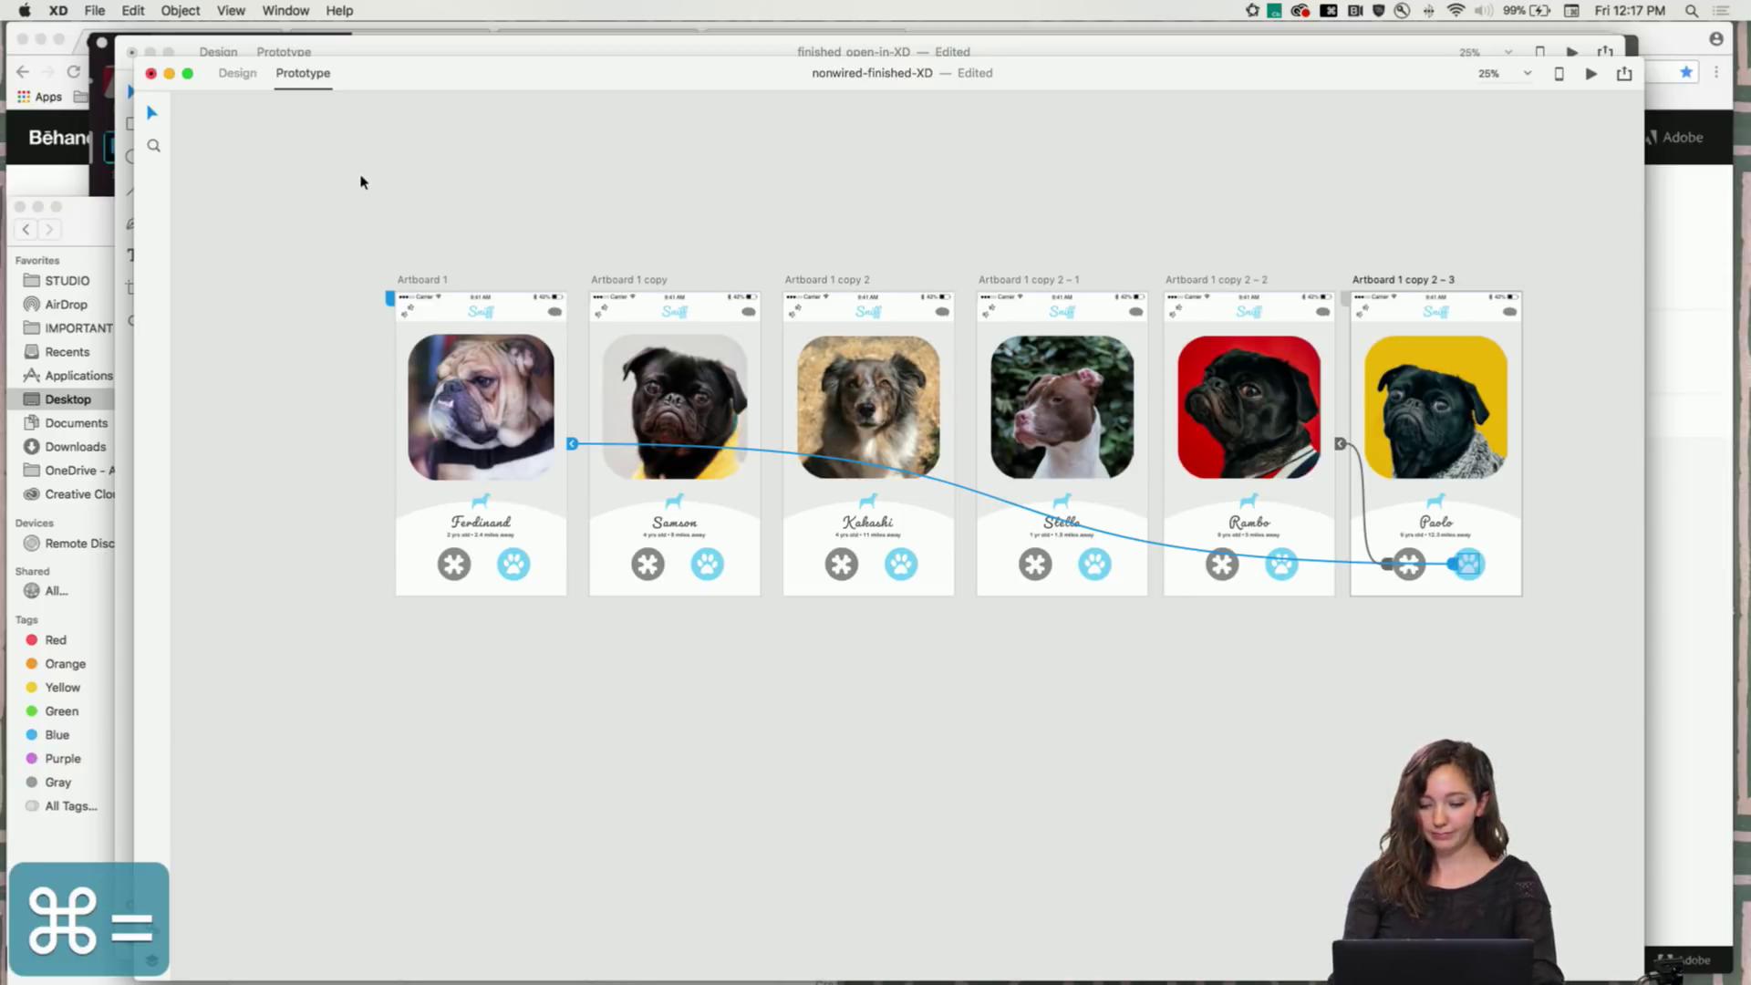
Open the WIRED_XD-file document from the Day 9 folder
{"action": "key", "text": "super+equal"}
{"action": "left_click", "coordinate": [95, 11]}
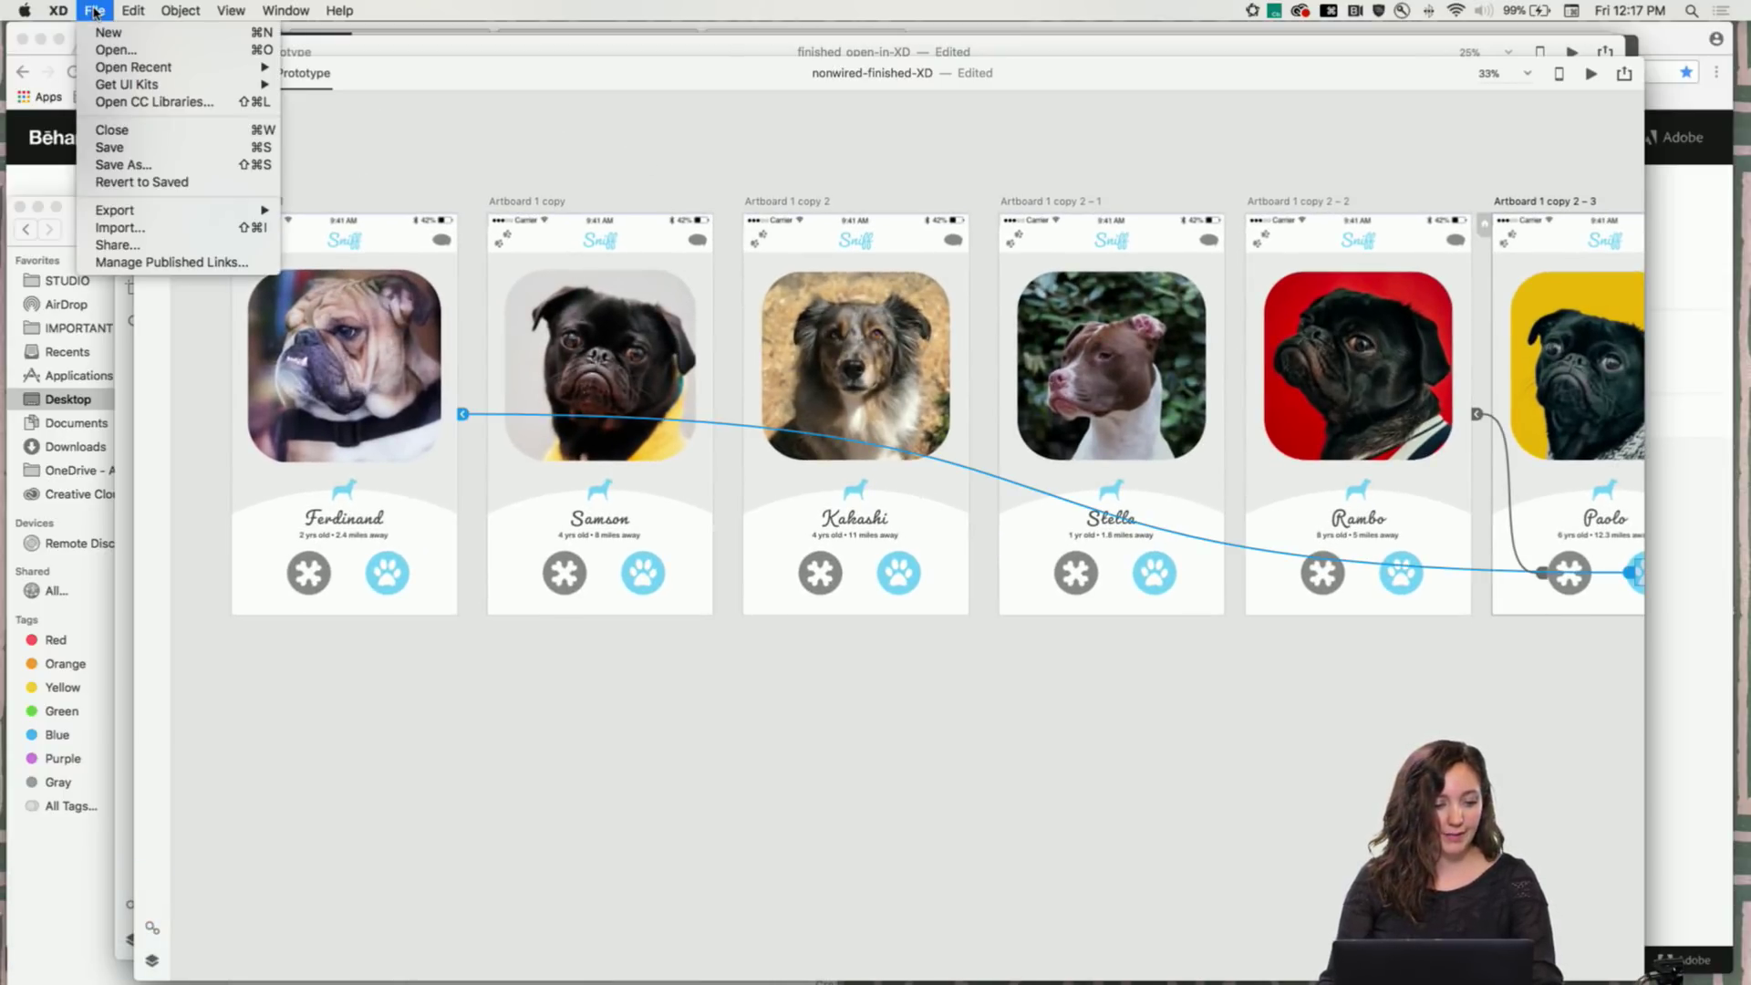
{"action": "left_click", "coordinate": [103, 49]}
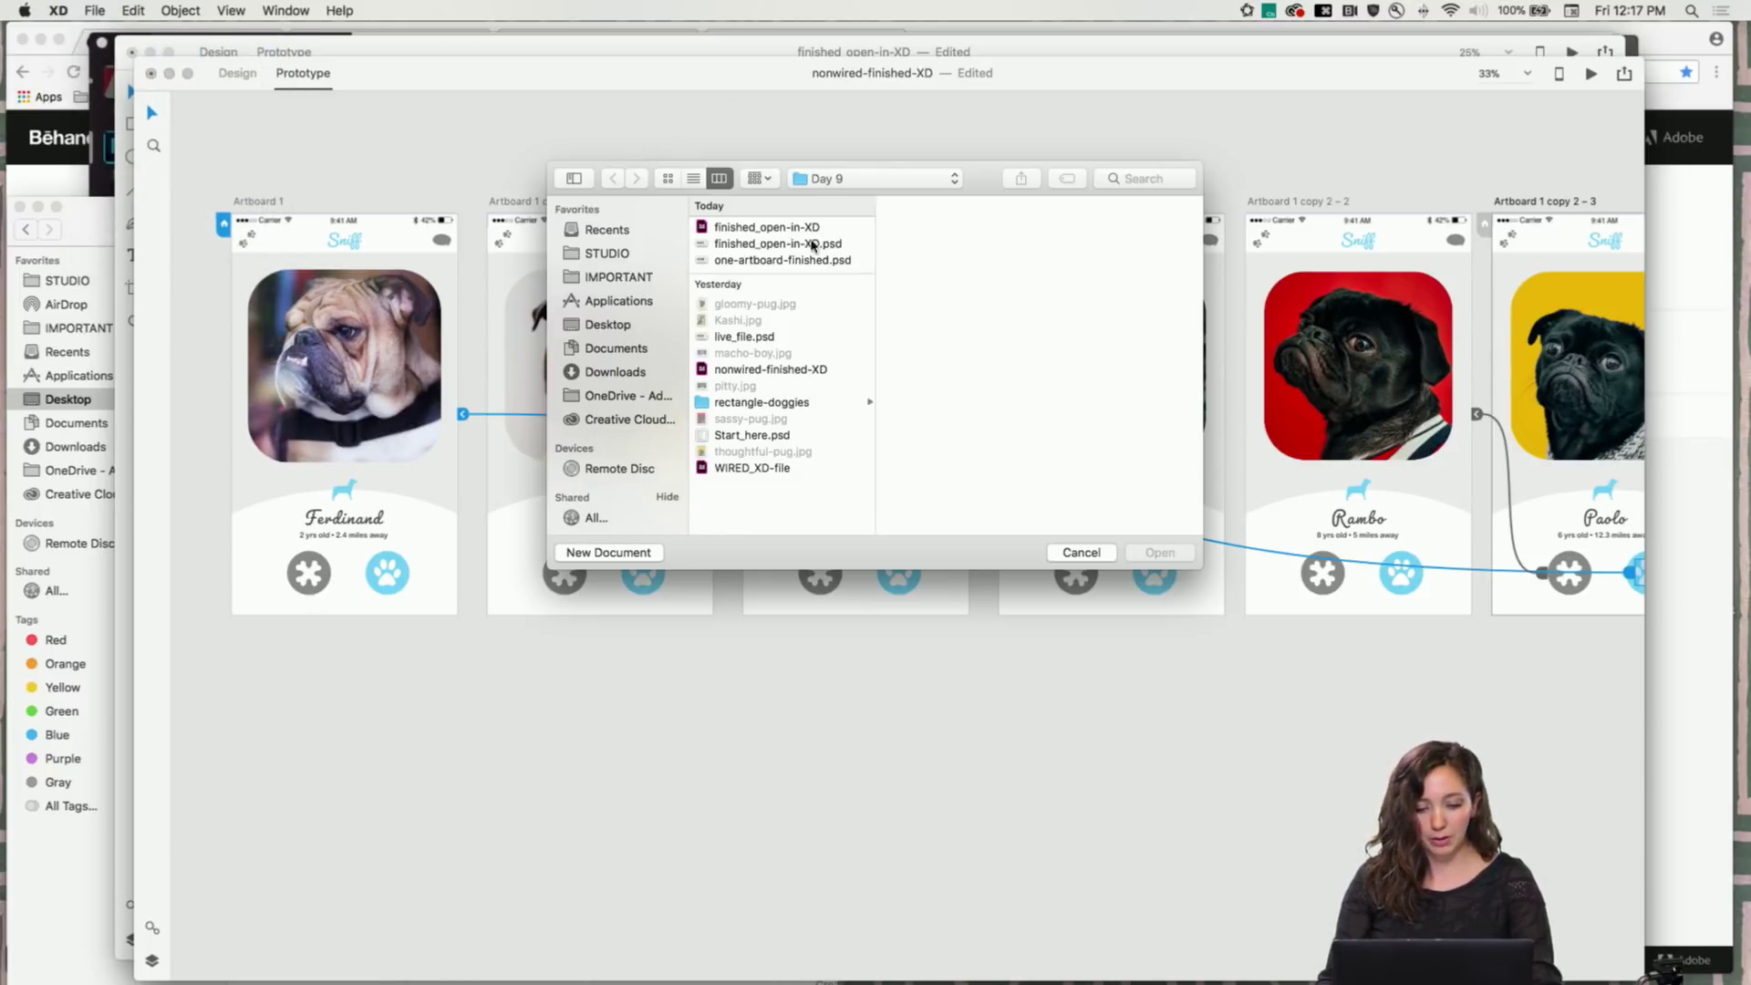
{"action": "left_click", "coordinate": [738, 471]}
{"action": "key", "text": "Return"}
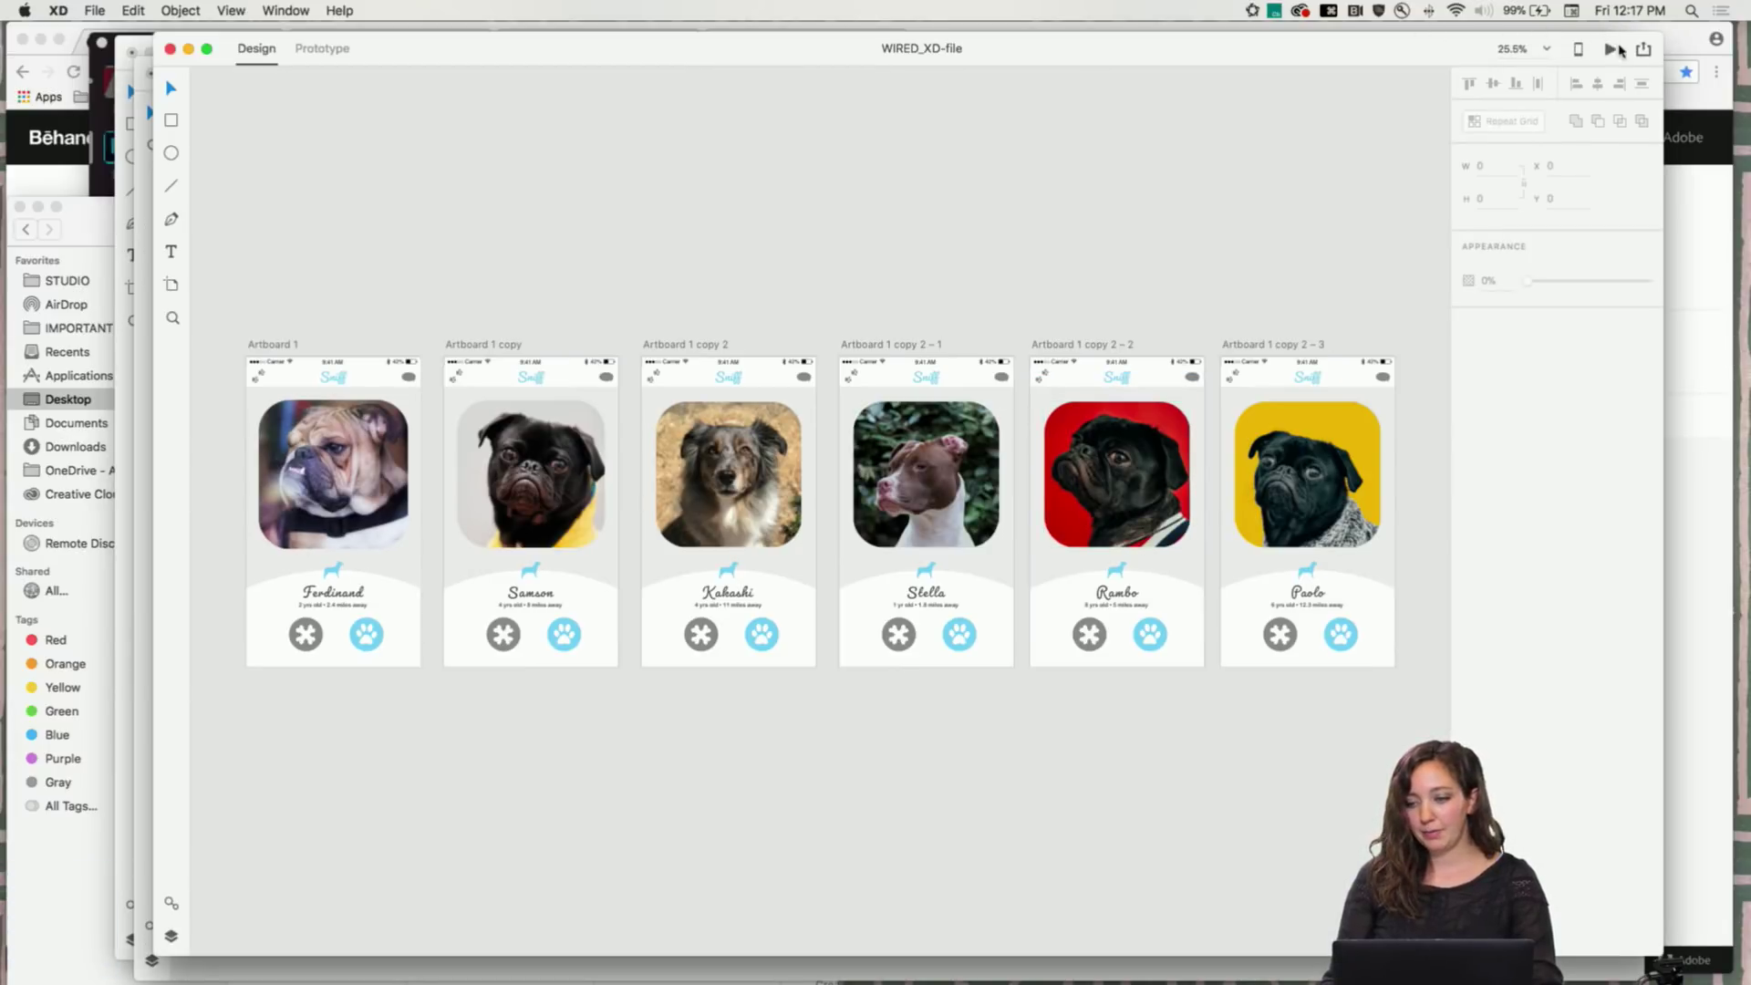
Preview WIRED_XD-file in a centered window and go forward with the paw button from Ferdinand through all the dogs back to Ferdinand
{"action": "key", "text": "alt+super+8"}
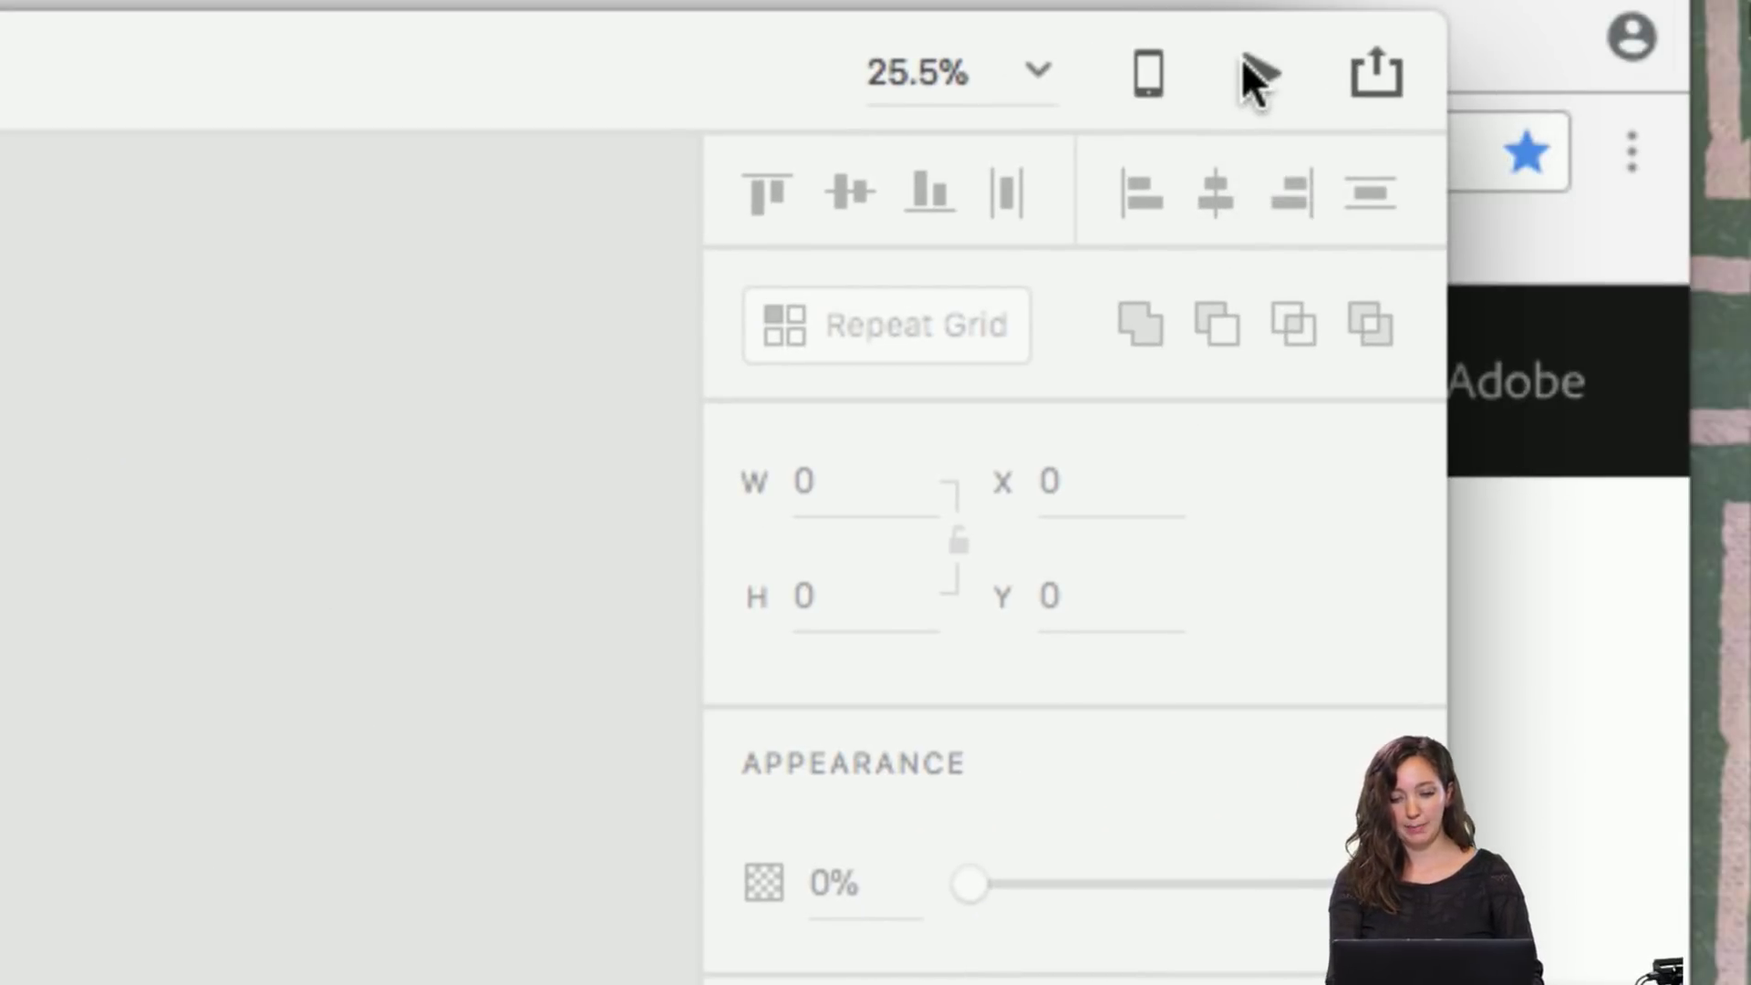
{"action": "key", "text": "alt+super+8"}
{"action": "left_click", "coordinate": [1257, 74]}
{"action": "left_click_drag", "start_coordinate": [262, 41], "coordinate": [835, 12]}
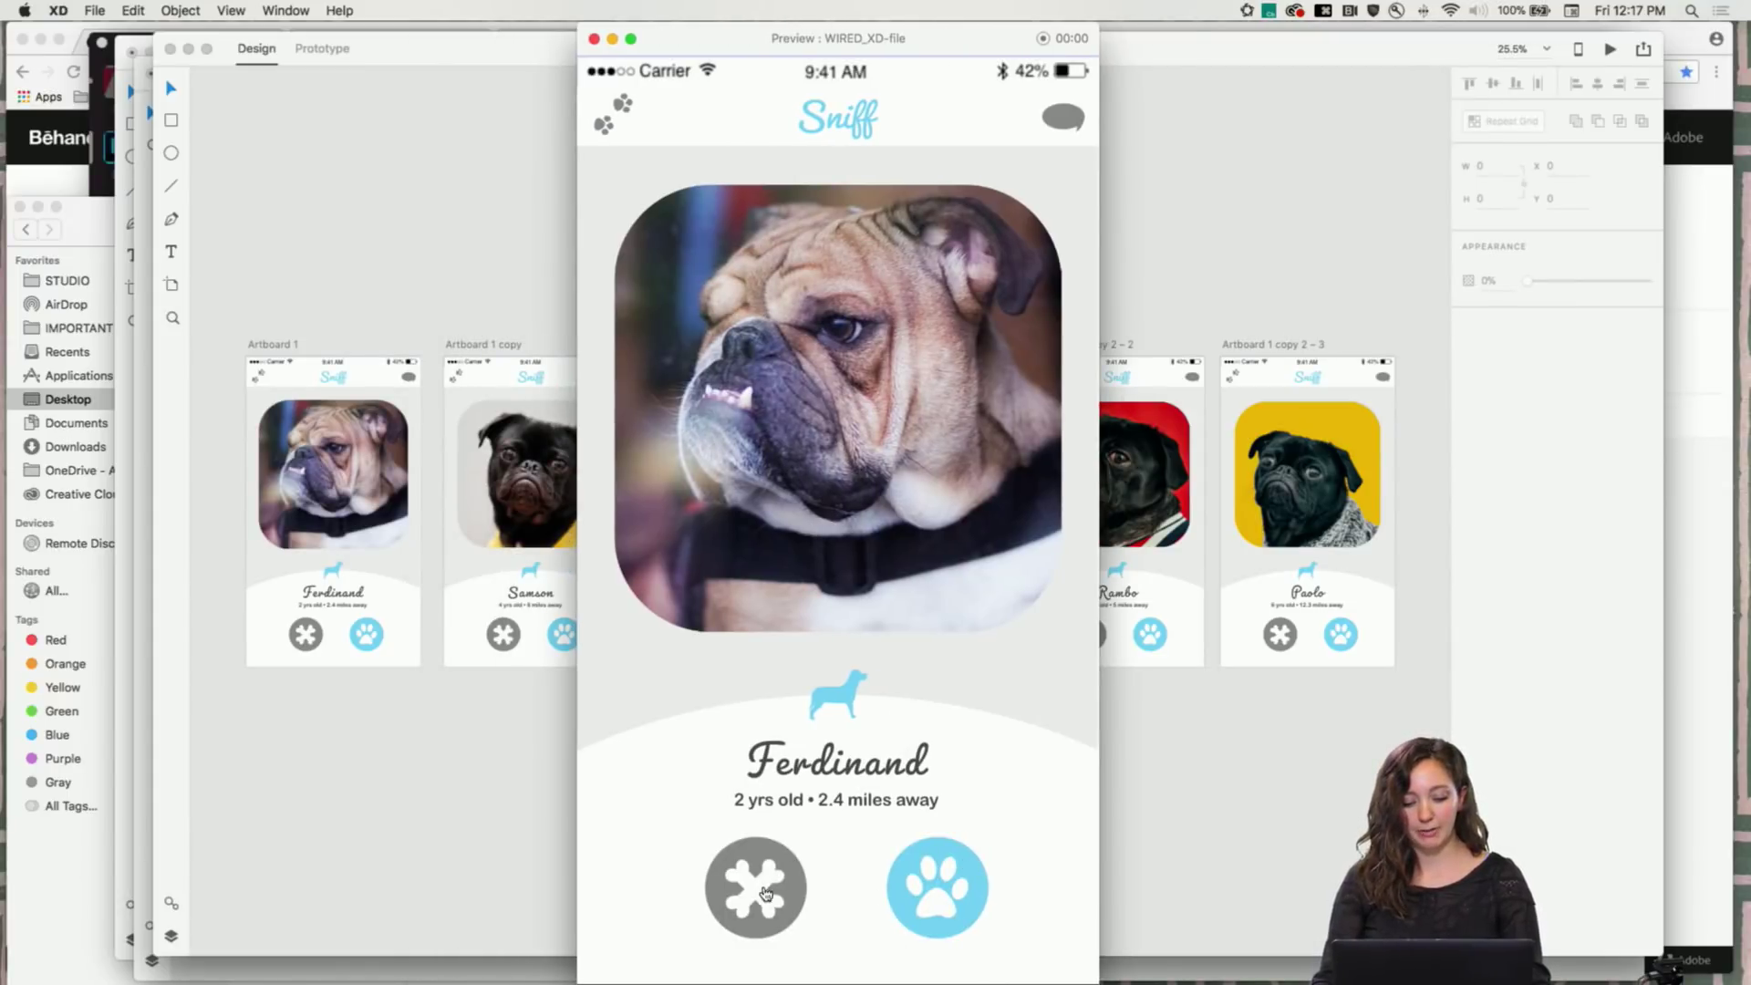
{"action": "left_click", "coordinate": [953, 905]}
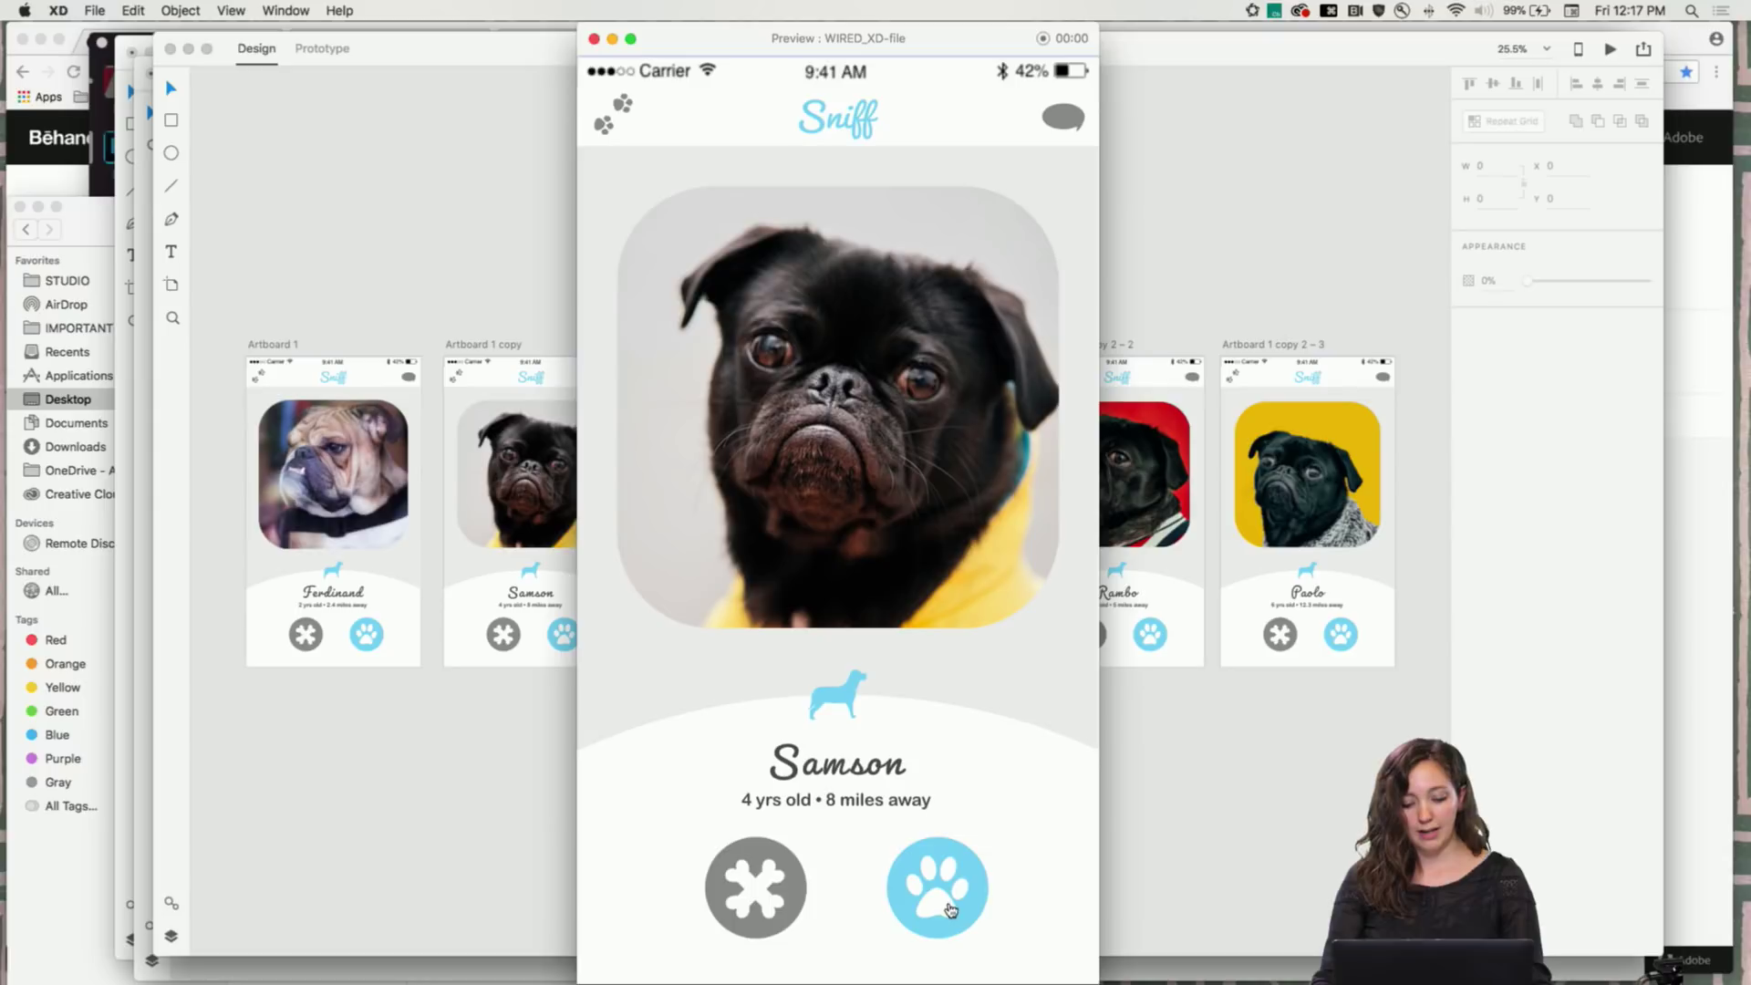
{"action": "left_click", "coordinate": [952, 910]}
{"action": "left_click", "coordinate": [937, 895]}
{"action": "left_click", "coordinate": [936, 896]}
{"action": "left_click", "coordinate": [937, 896]}
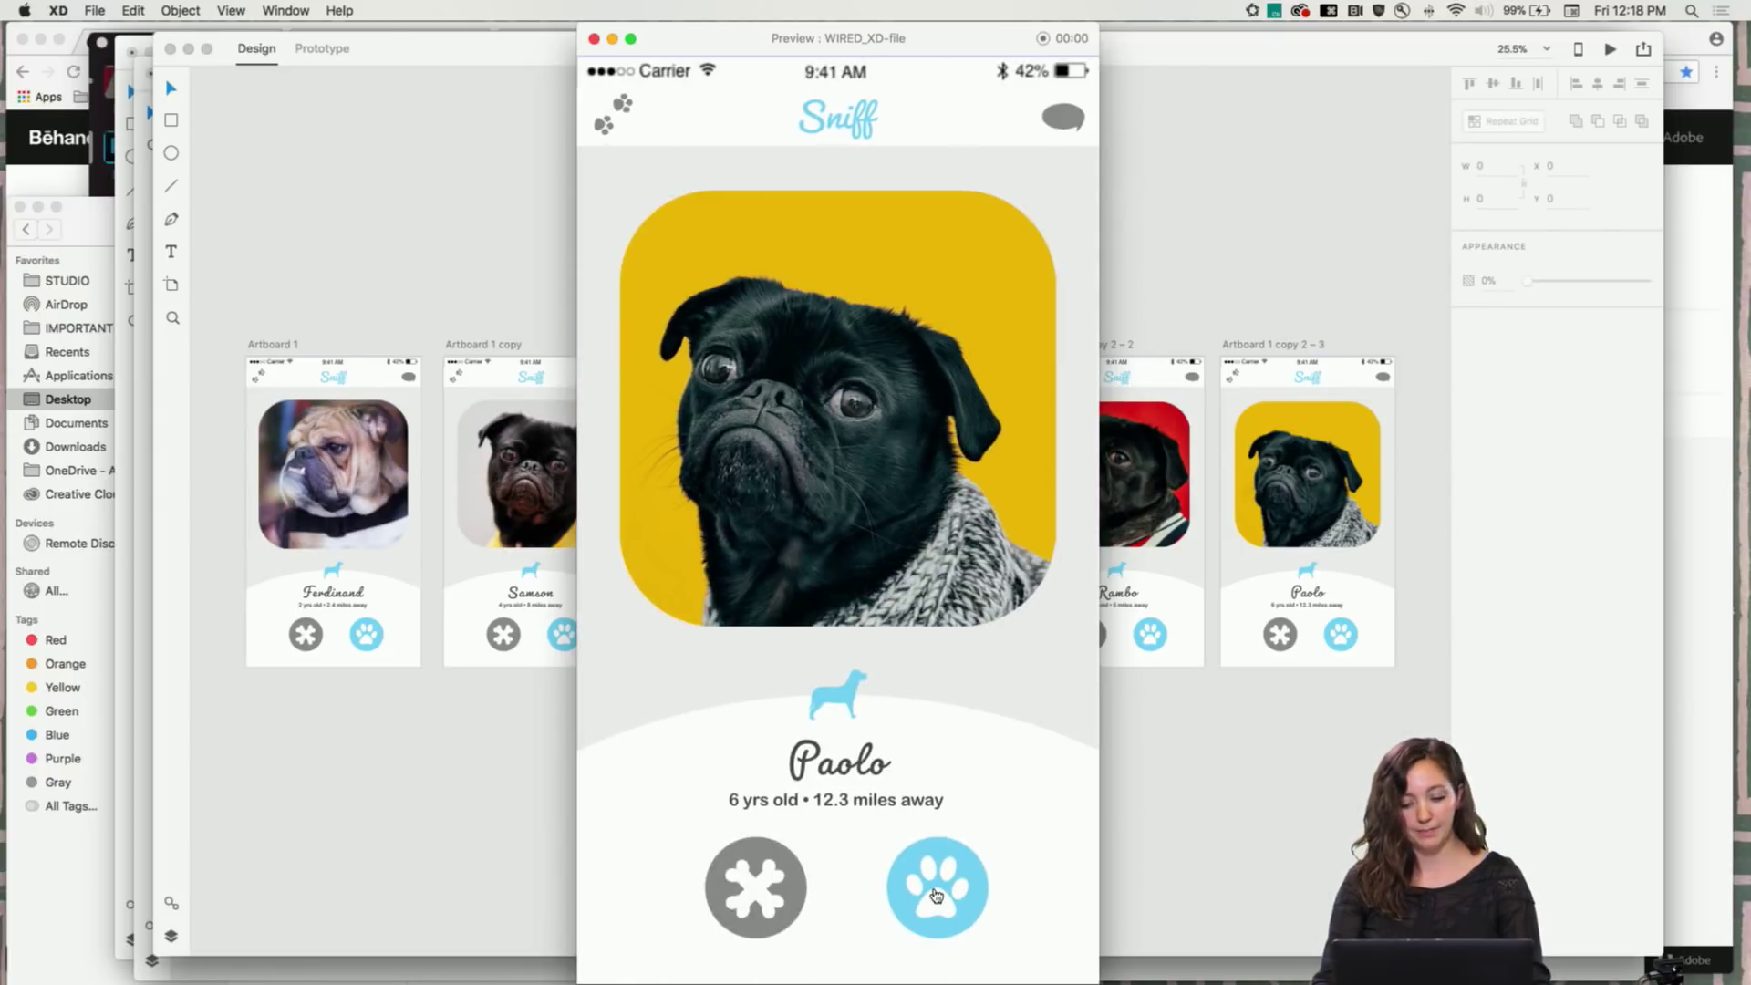
{"action": "left_click", "coordinate": [937, 895]}
Go back in the preview with the gray bone button from Ferdinand to Rambo, and close the preview
{"action": "left_click", "coordinate": [762, 901]}
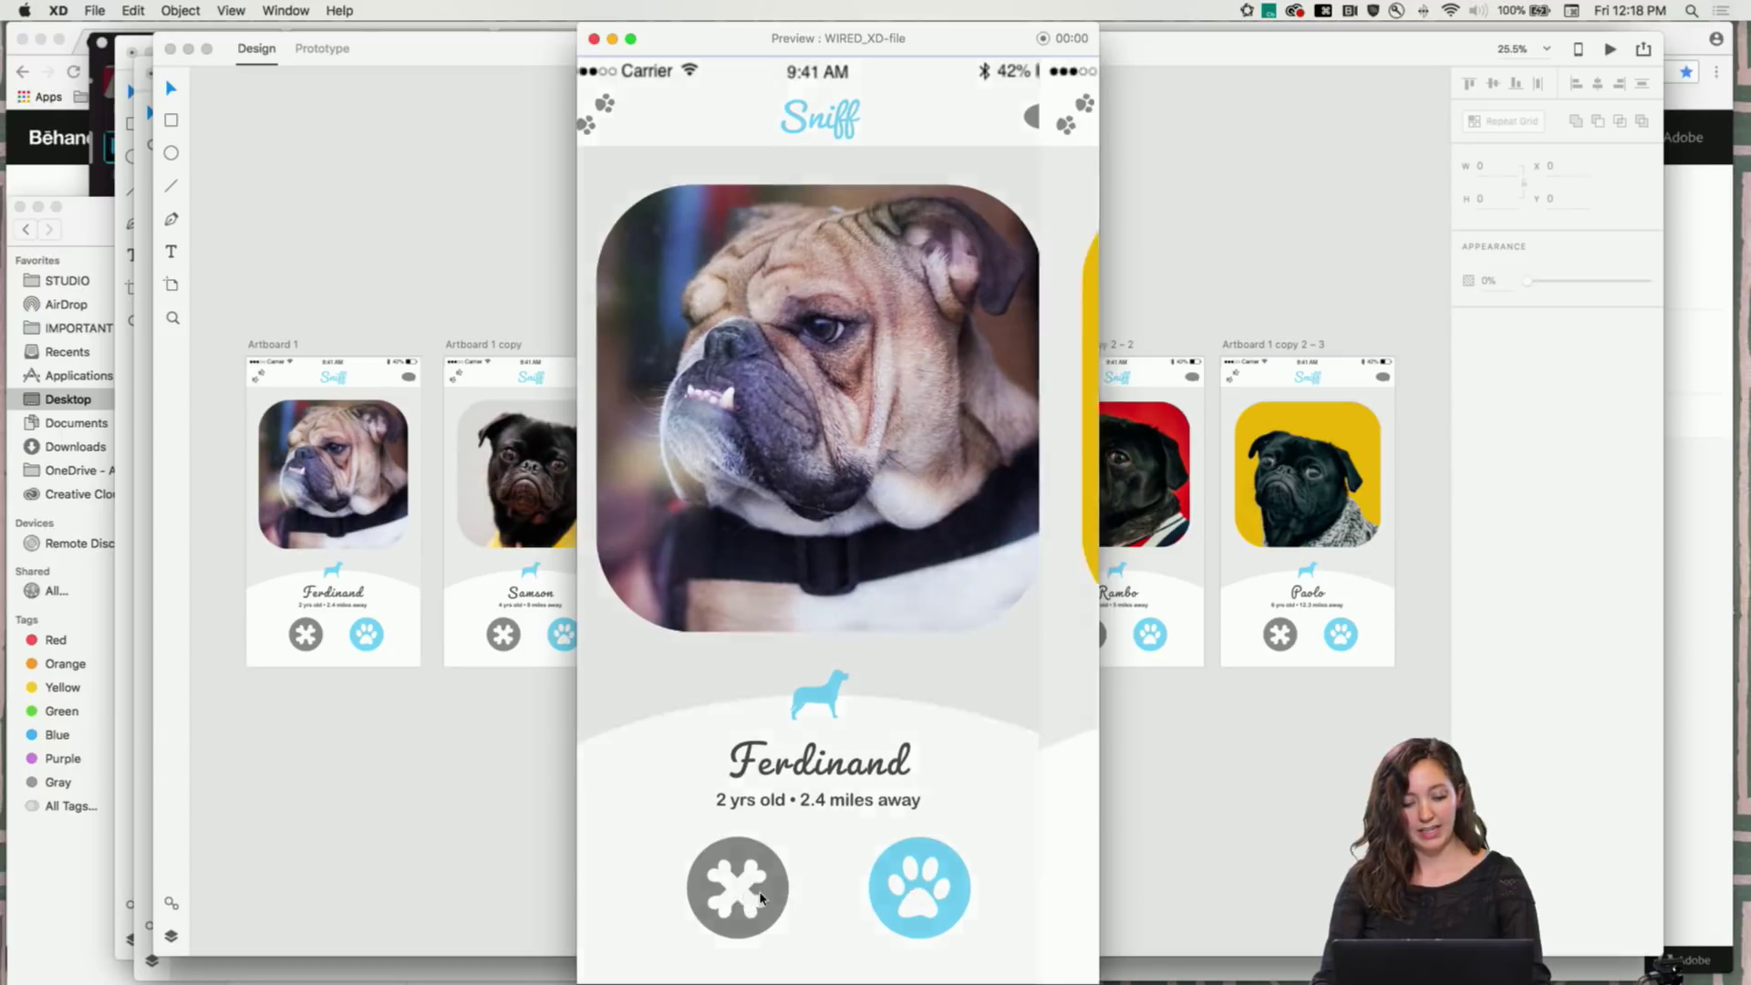
{"action": "left_click", "coordinate": [762, 901]}
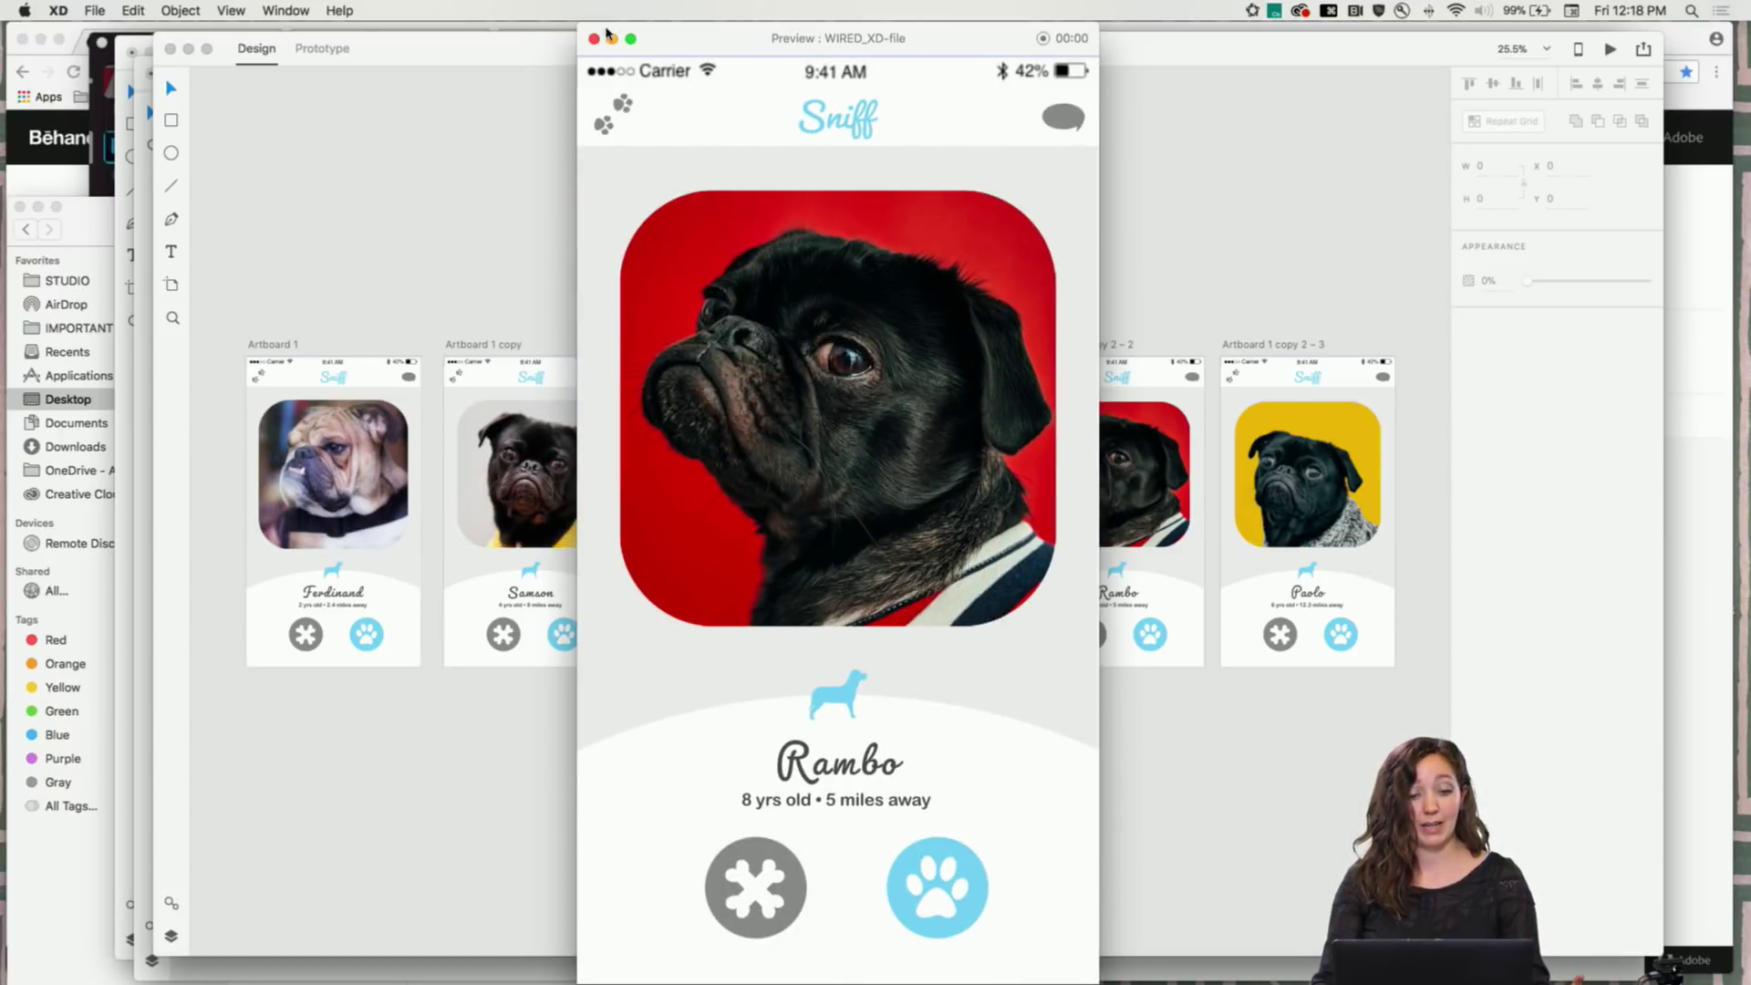
{"action": "left_click", "coordinate": [594, 39]}
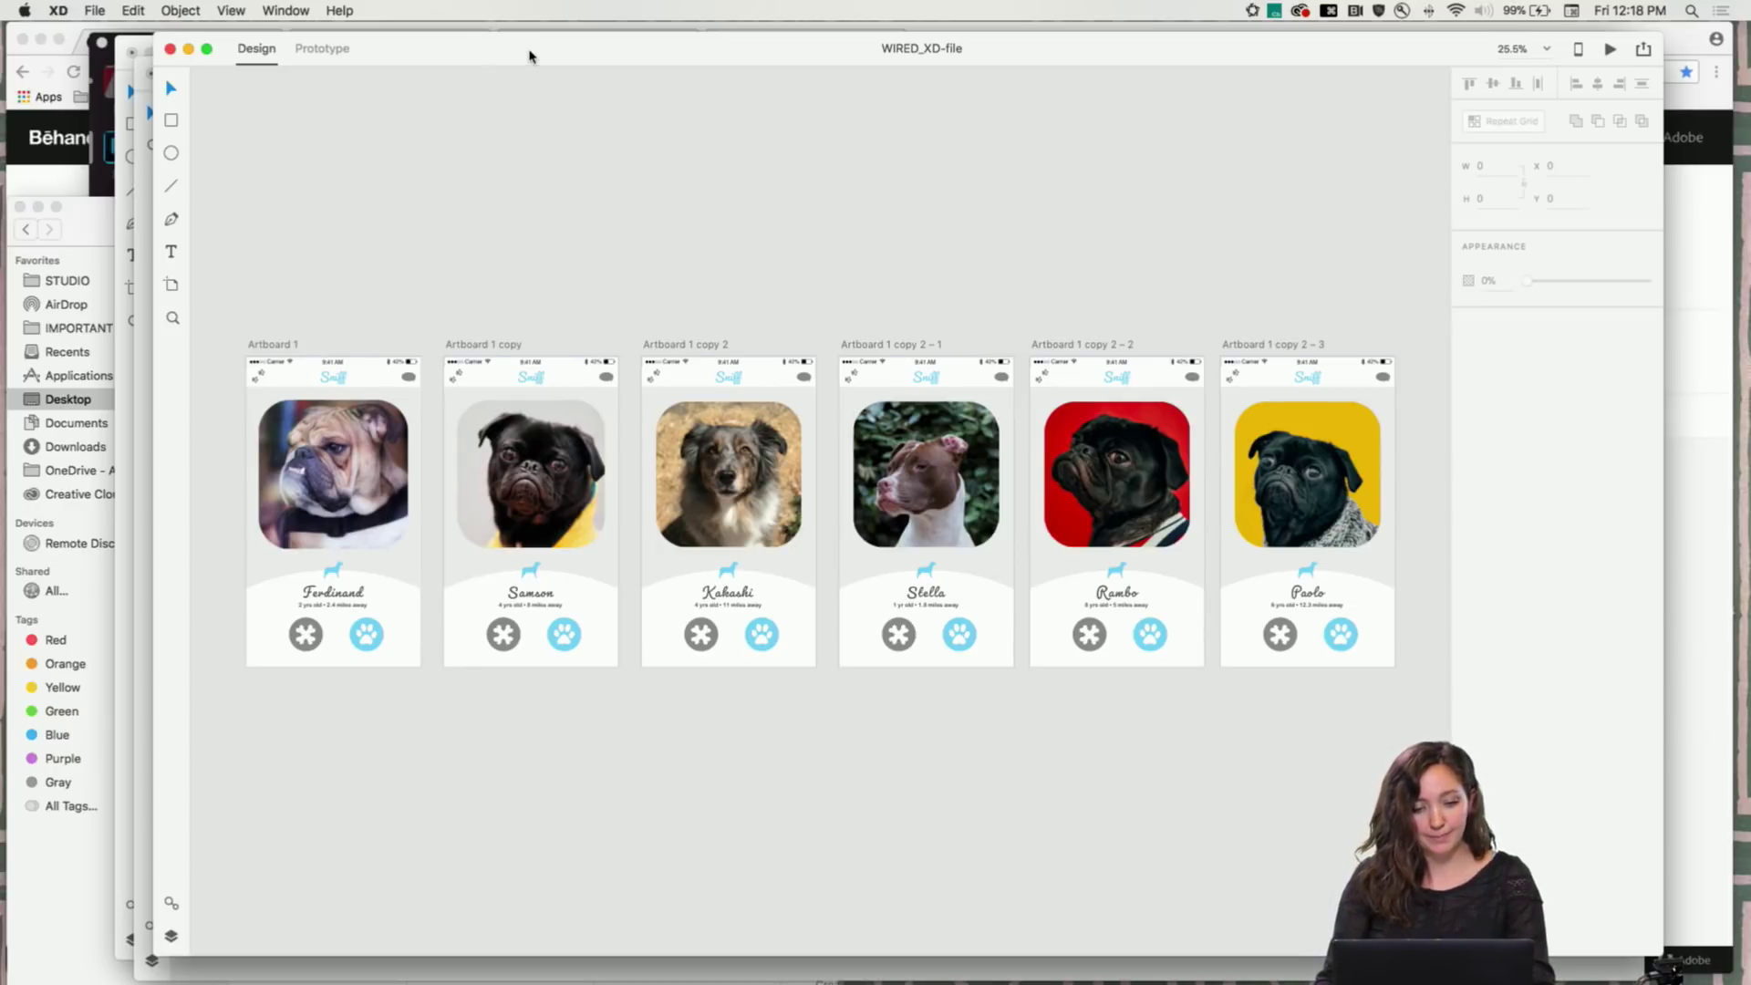
{"action": "left_click_drag", "start_coordinate": [529, 57], "coordinate": [510, 52]}
{"action": "left_click", "coordinate": [1588, 44]}
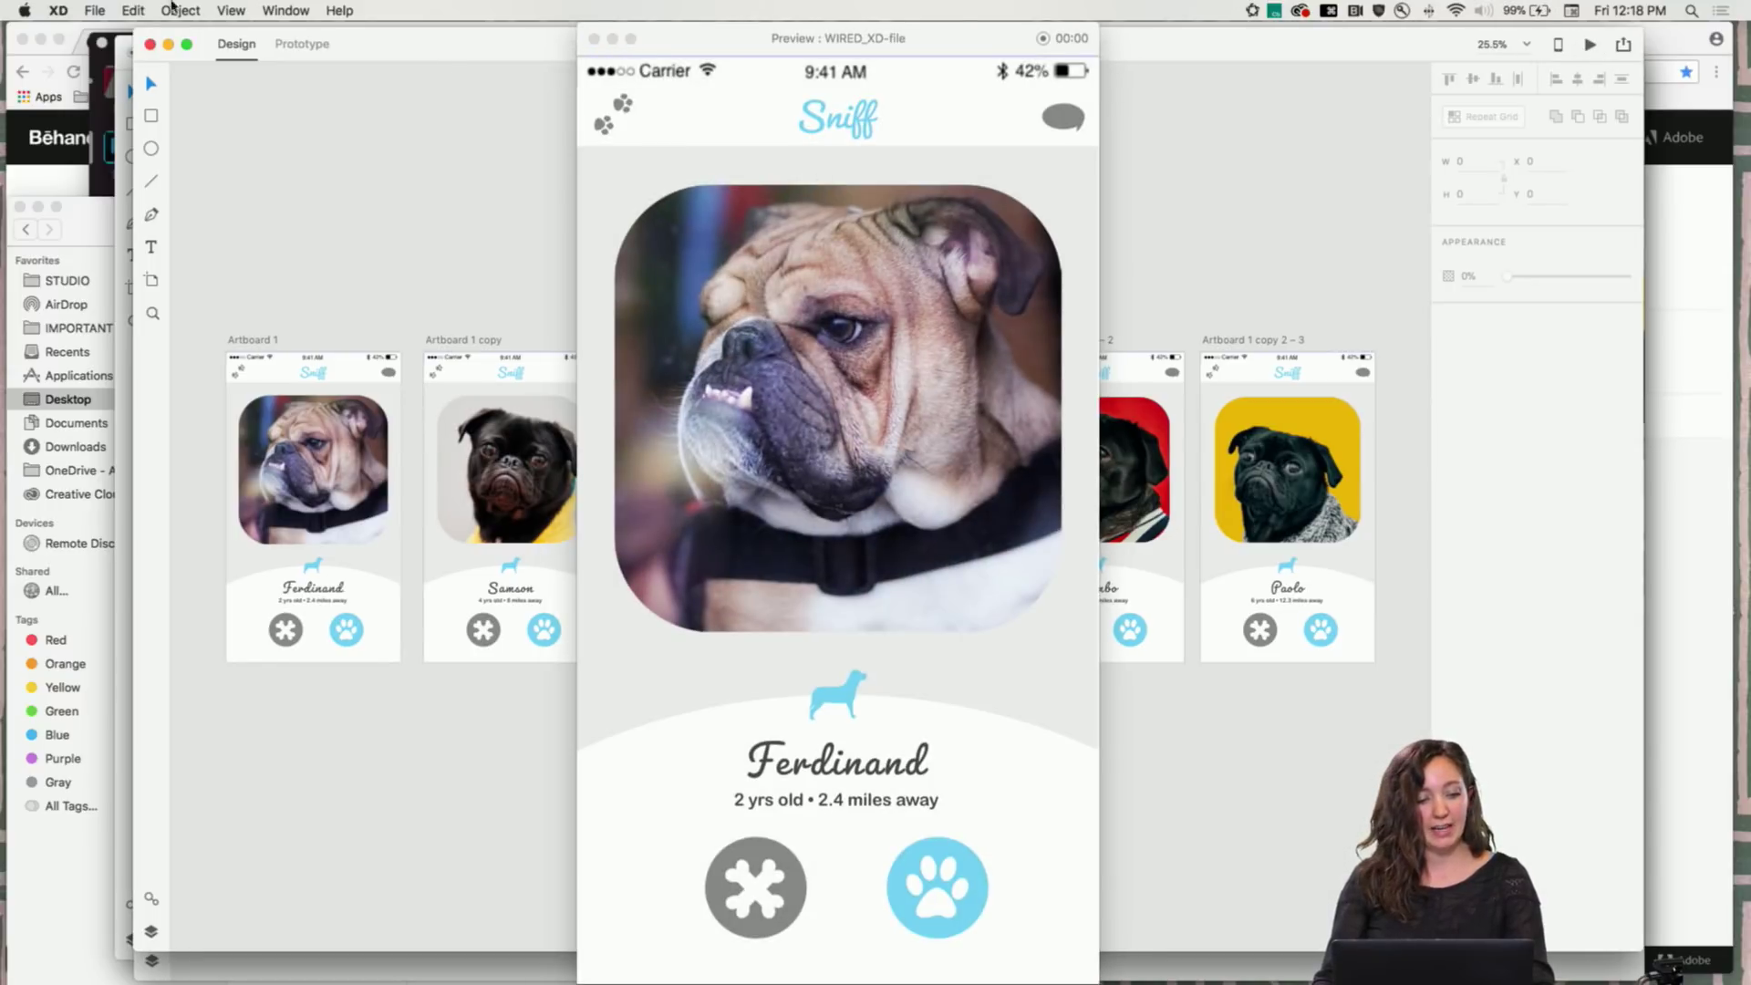
{"action": "left_click", "coordinate": [92, 11]}
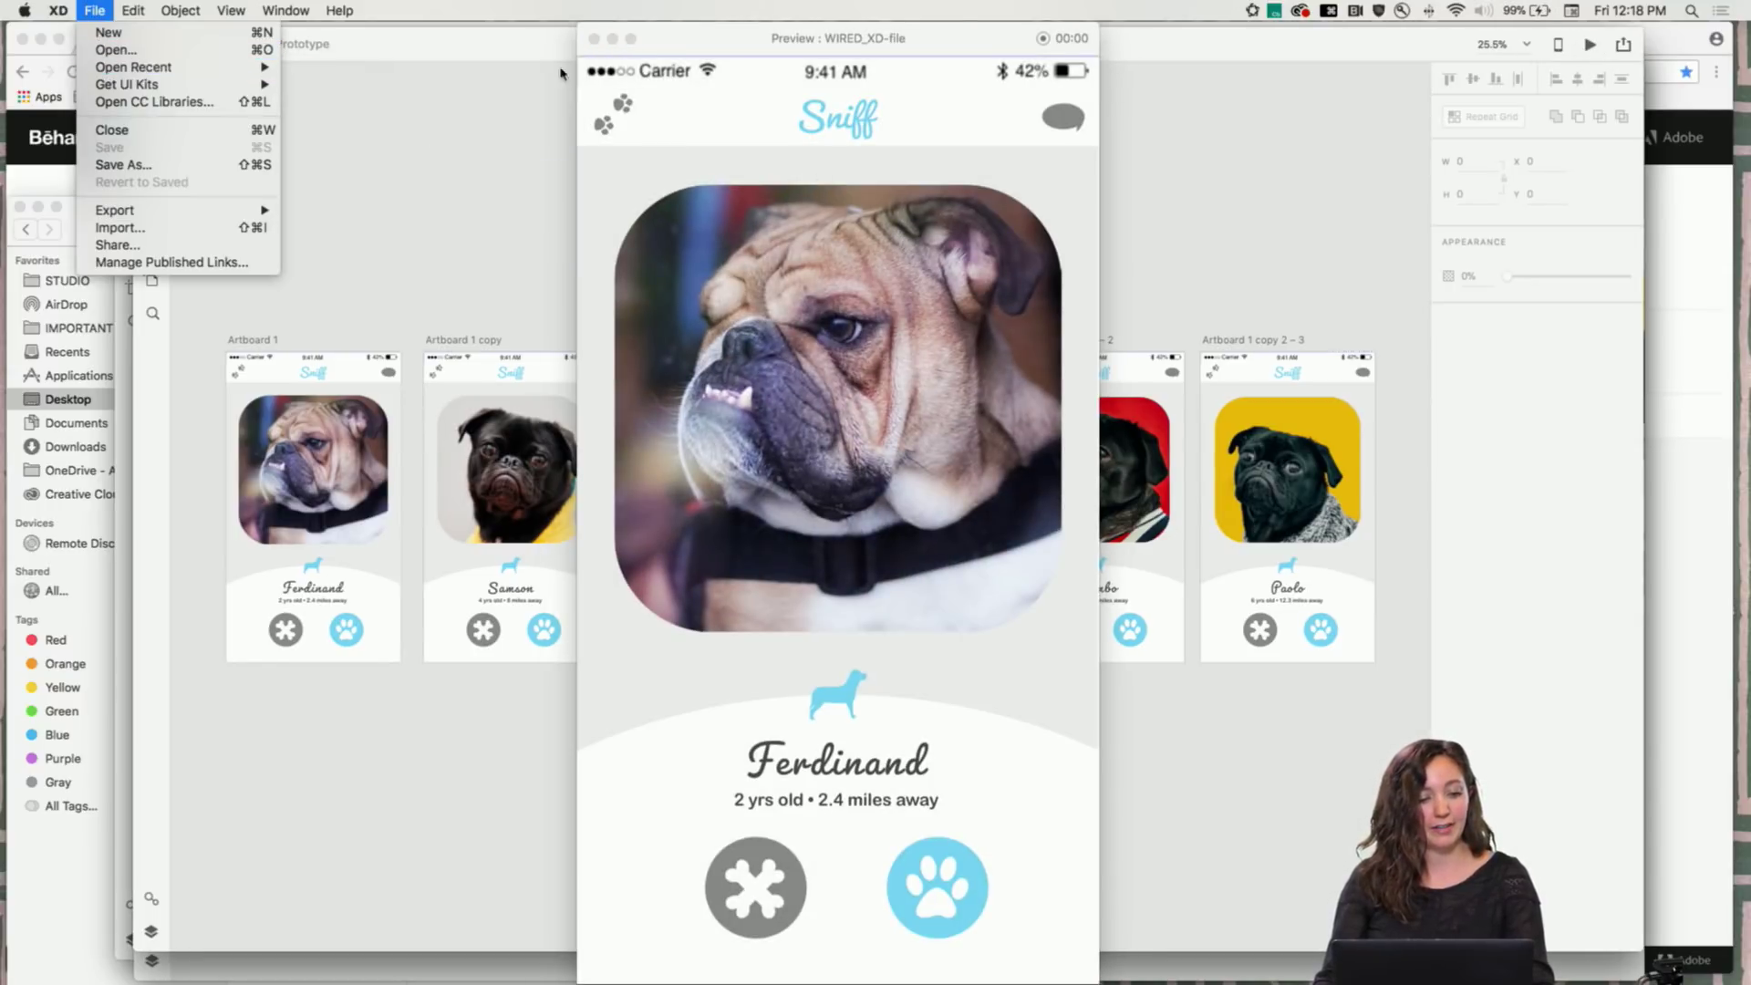
{"action": "left_click", "coordinate": [95, 10]}
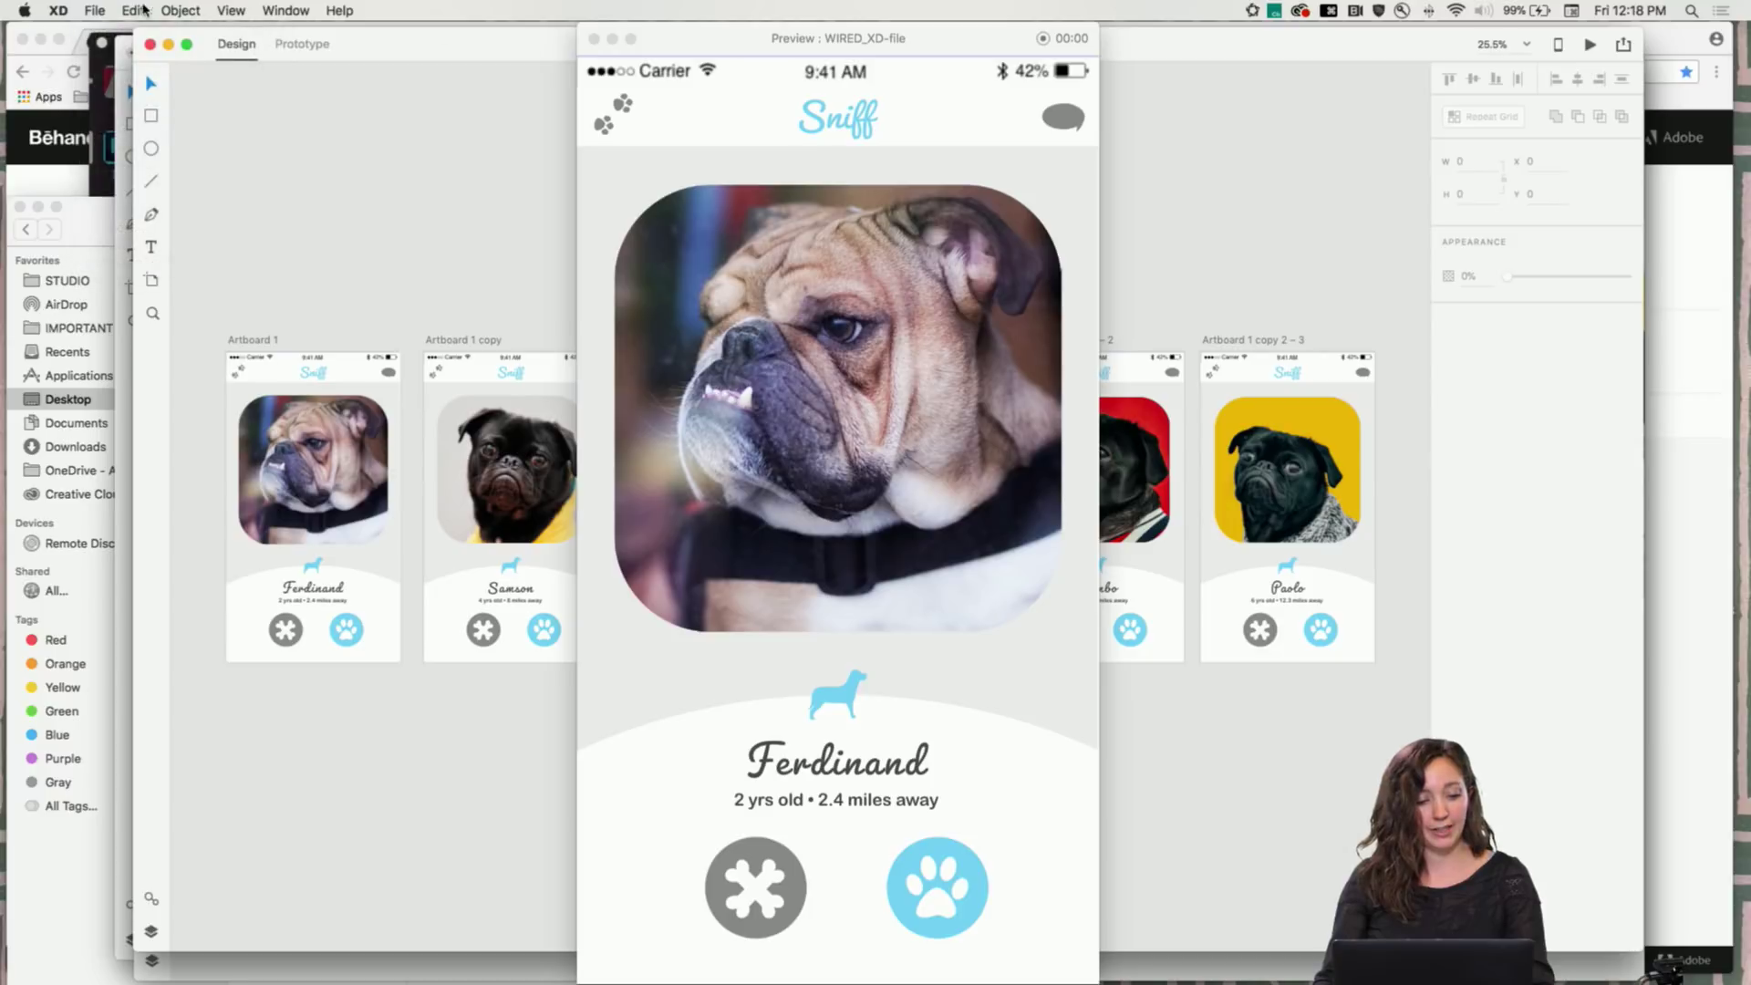
{"action": "left_click", "coordinate": [593, 41]}
Look up the Creative Cloud Files folder as the save location for WIRED_XD-file, and leave without saving a copy
{"action": "left_click", "coordinate": [95, 10]}
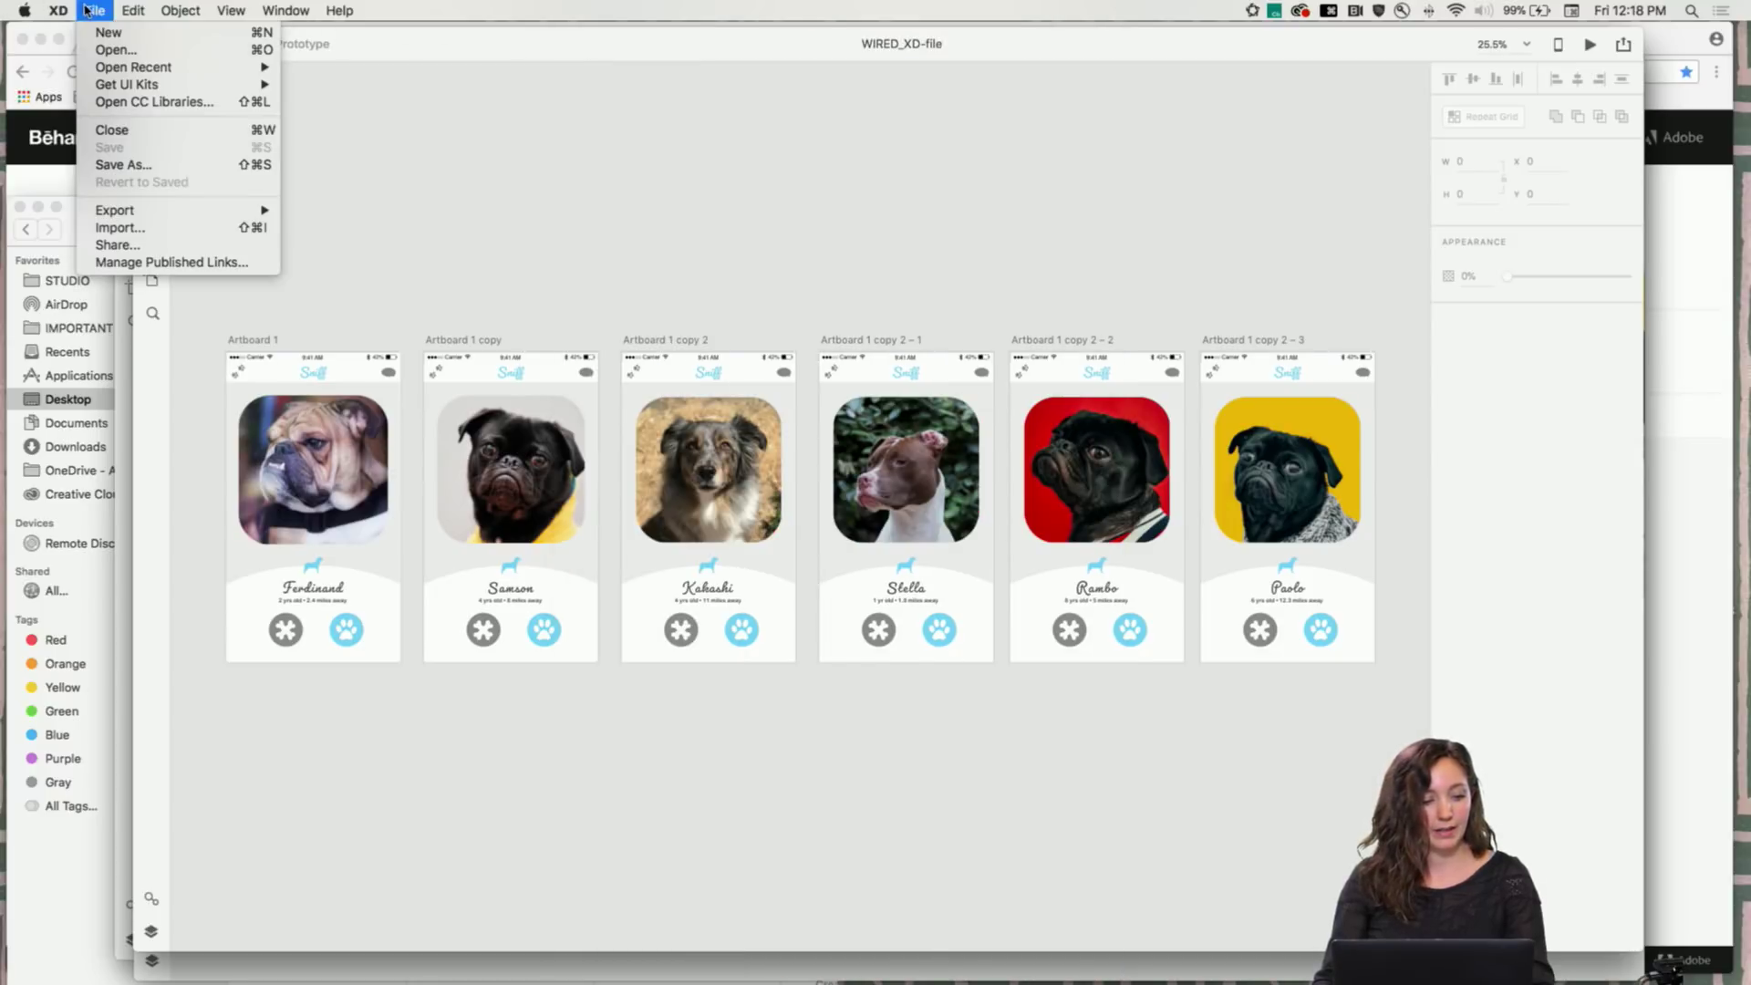
{"action": "left_click", "coordinate": [167, 171]}
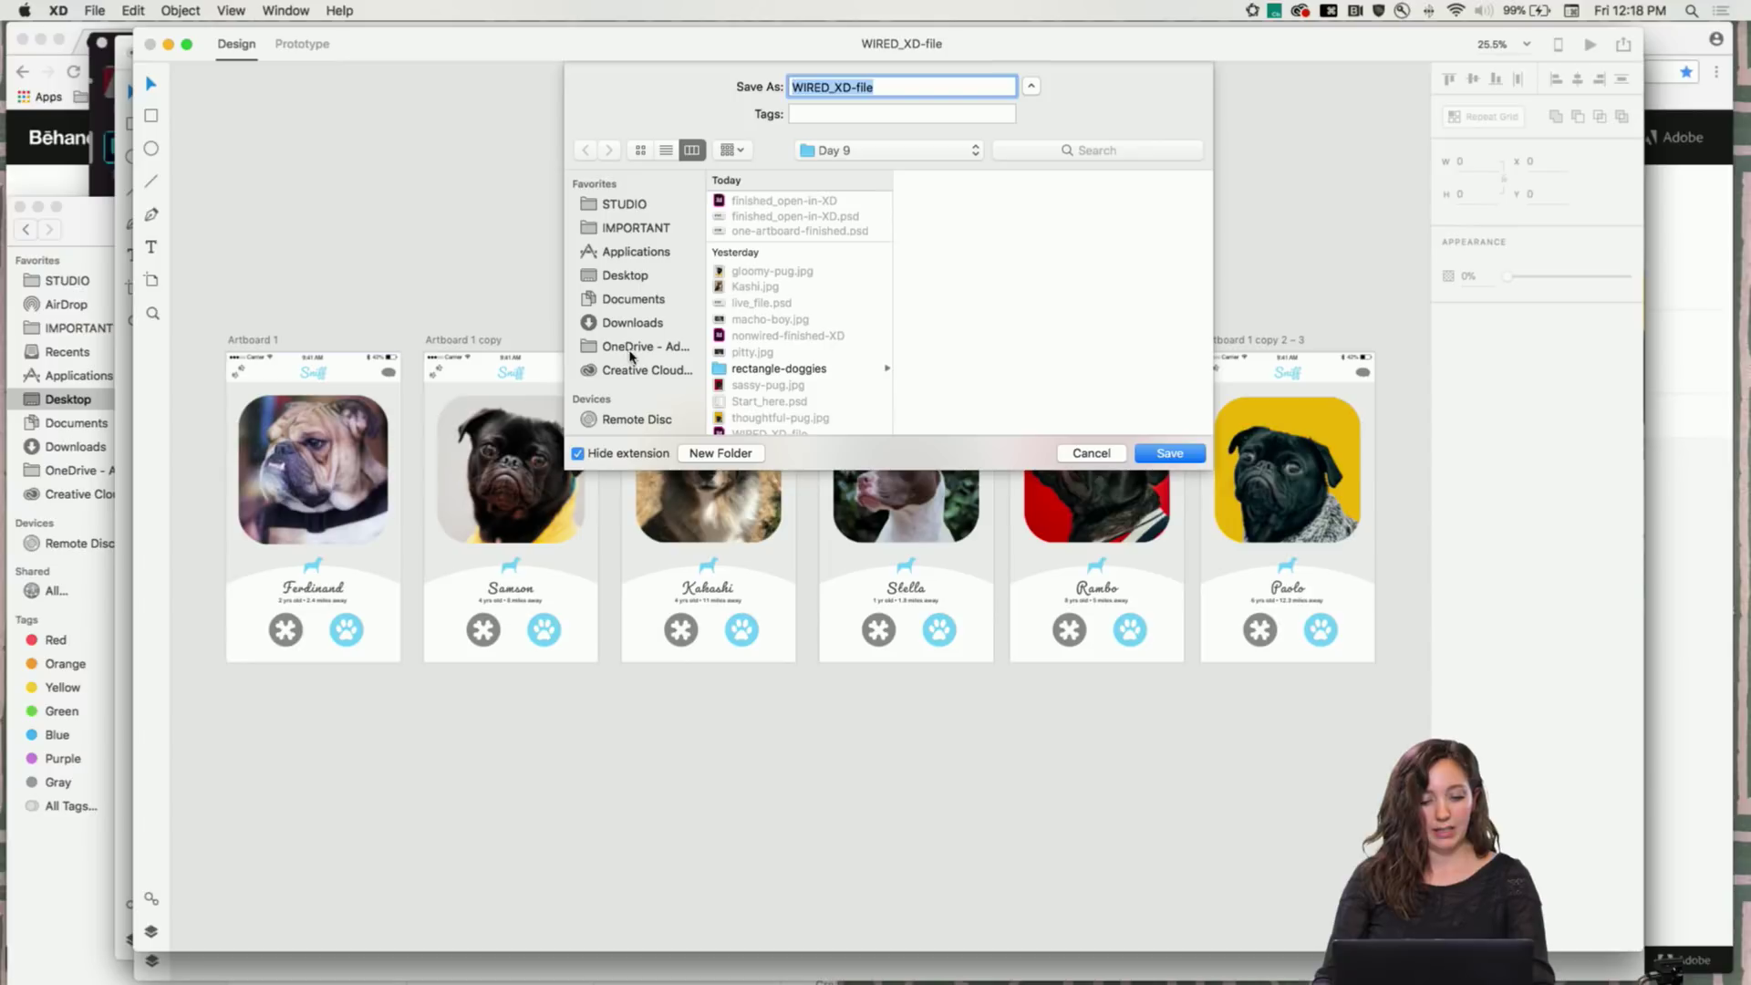
{"action": "left_click", "coordinate": [638, 372]}
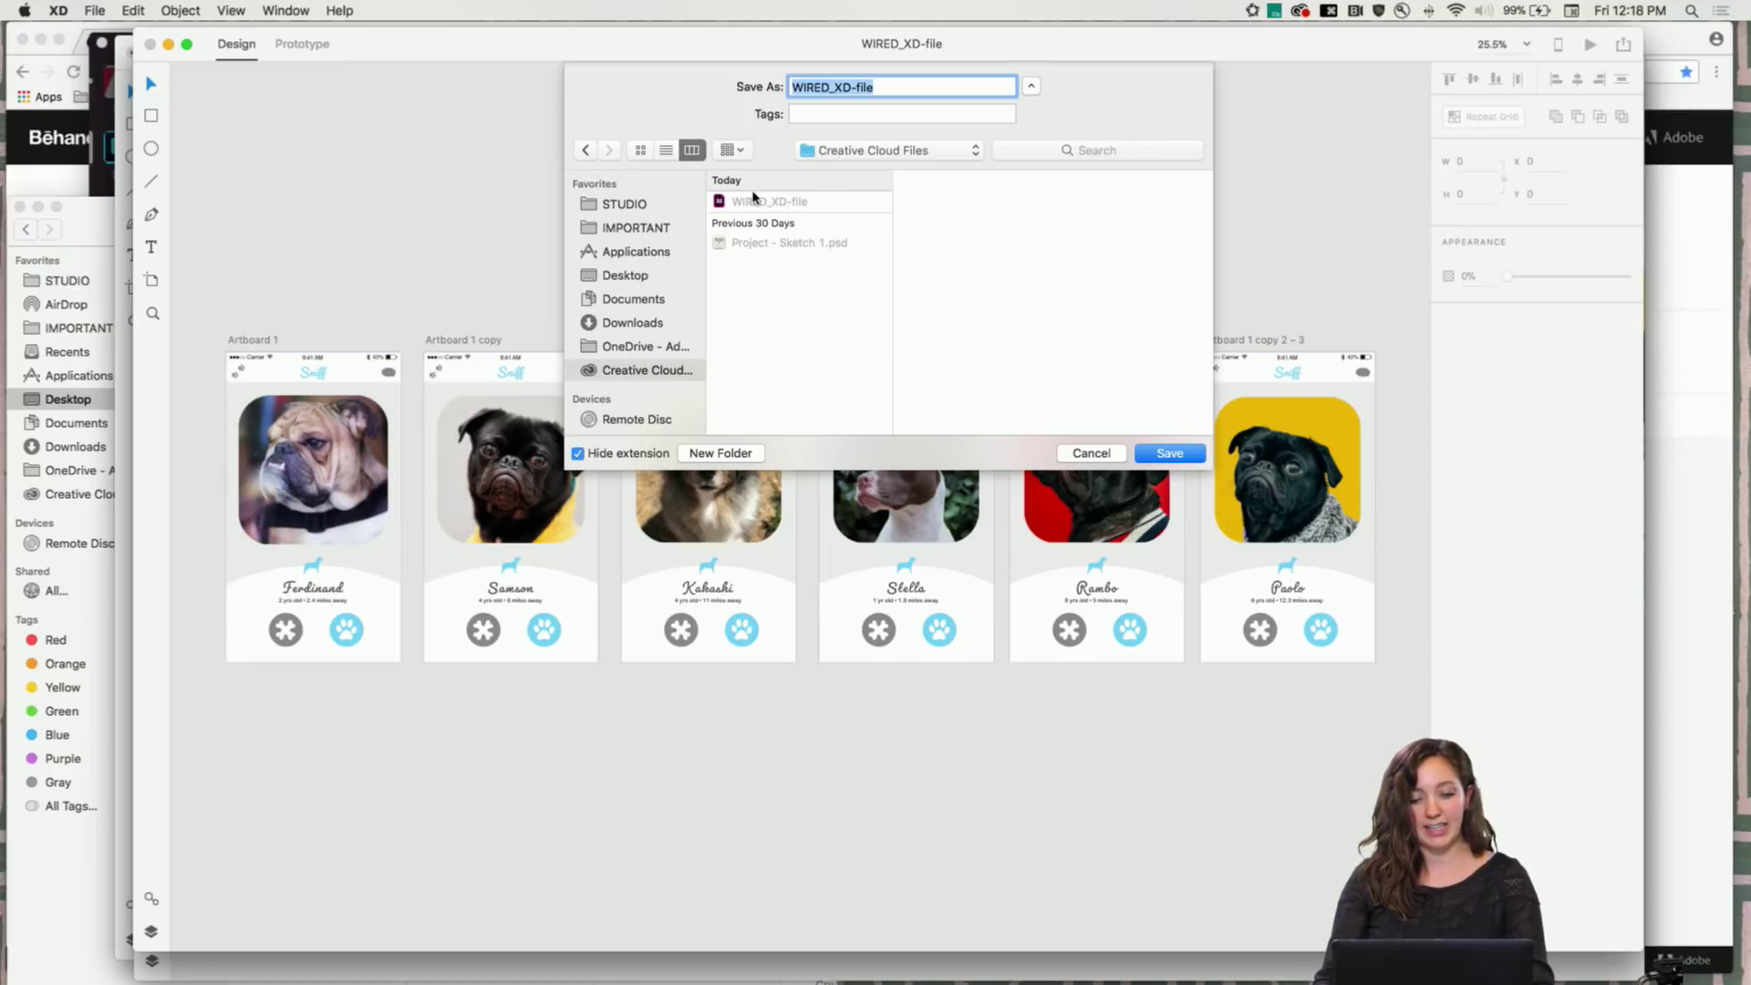
{"action": "left_click", "coordinate": [1111, 454]}
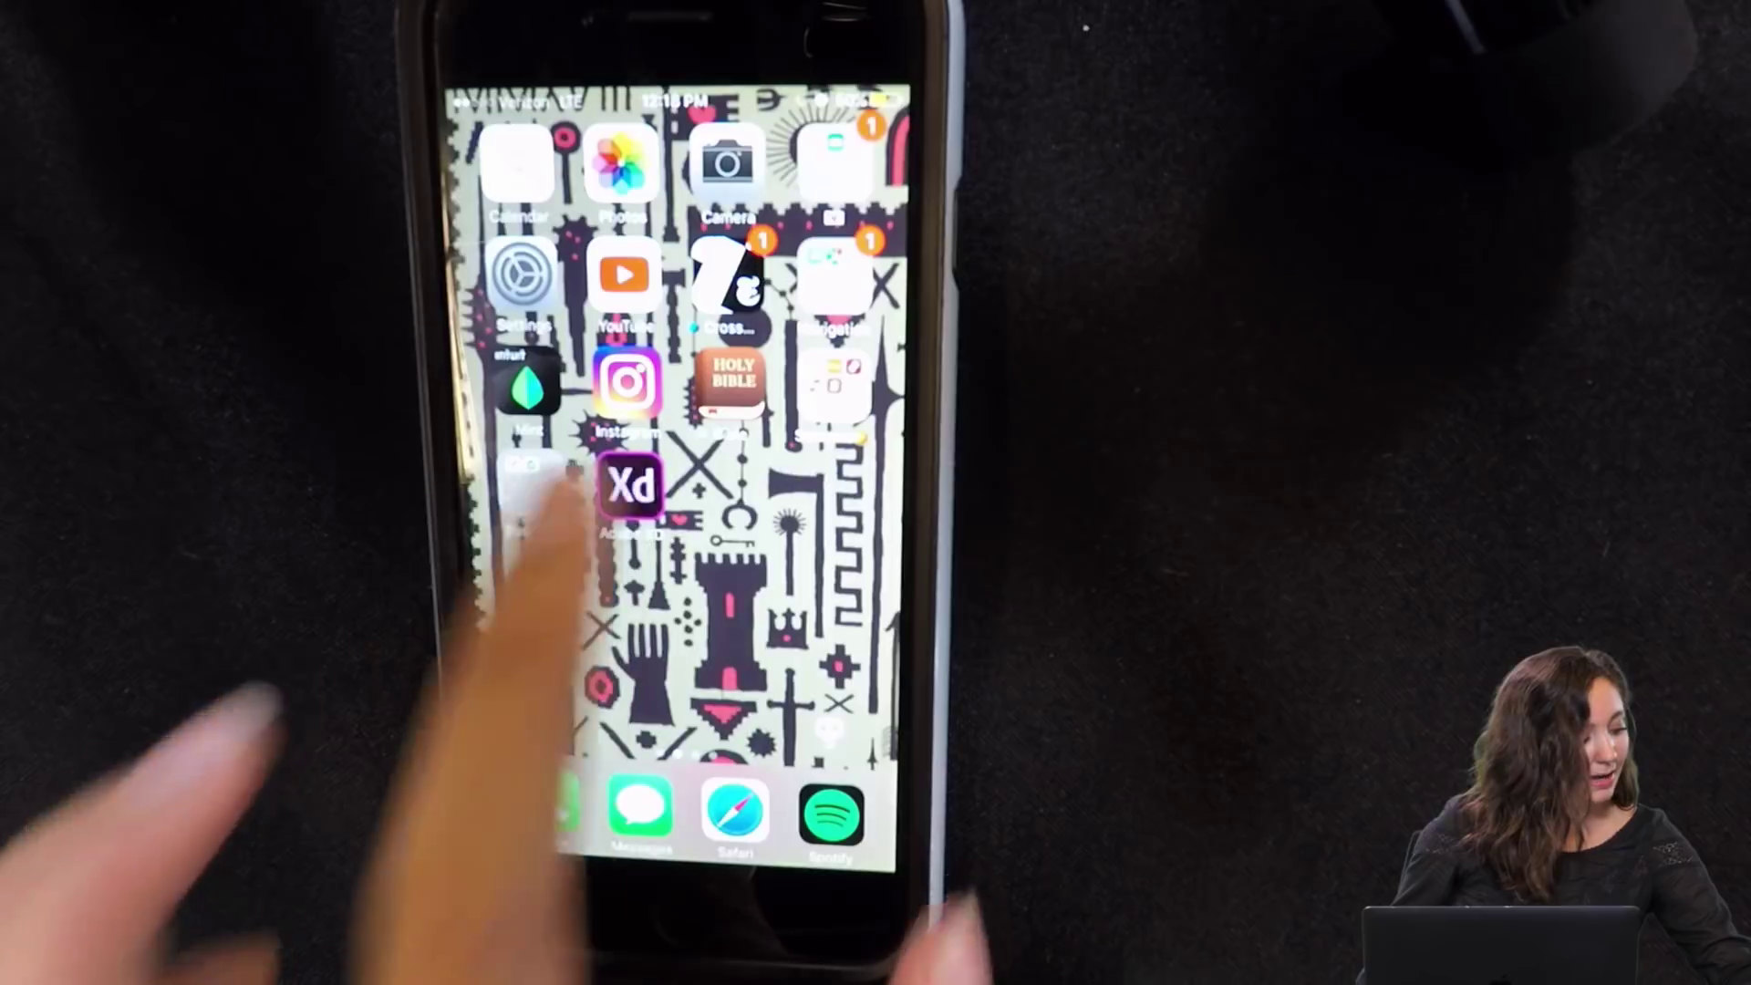
{"action": "left_click", "coordinate": [629, 483]}
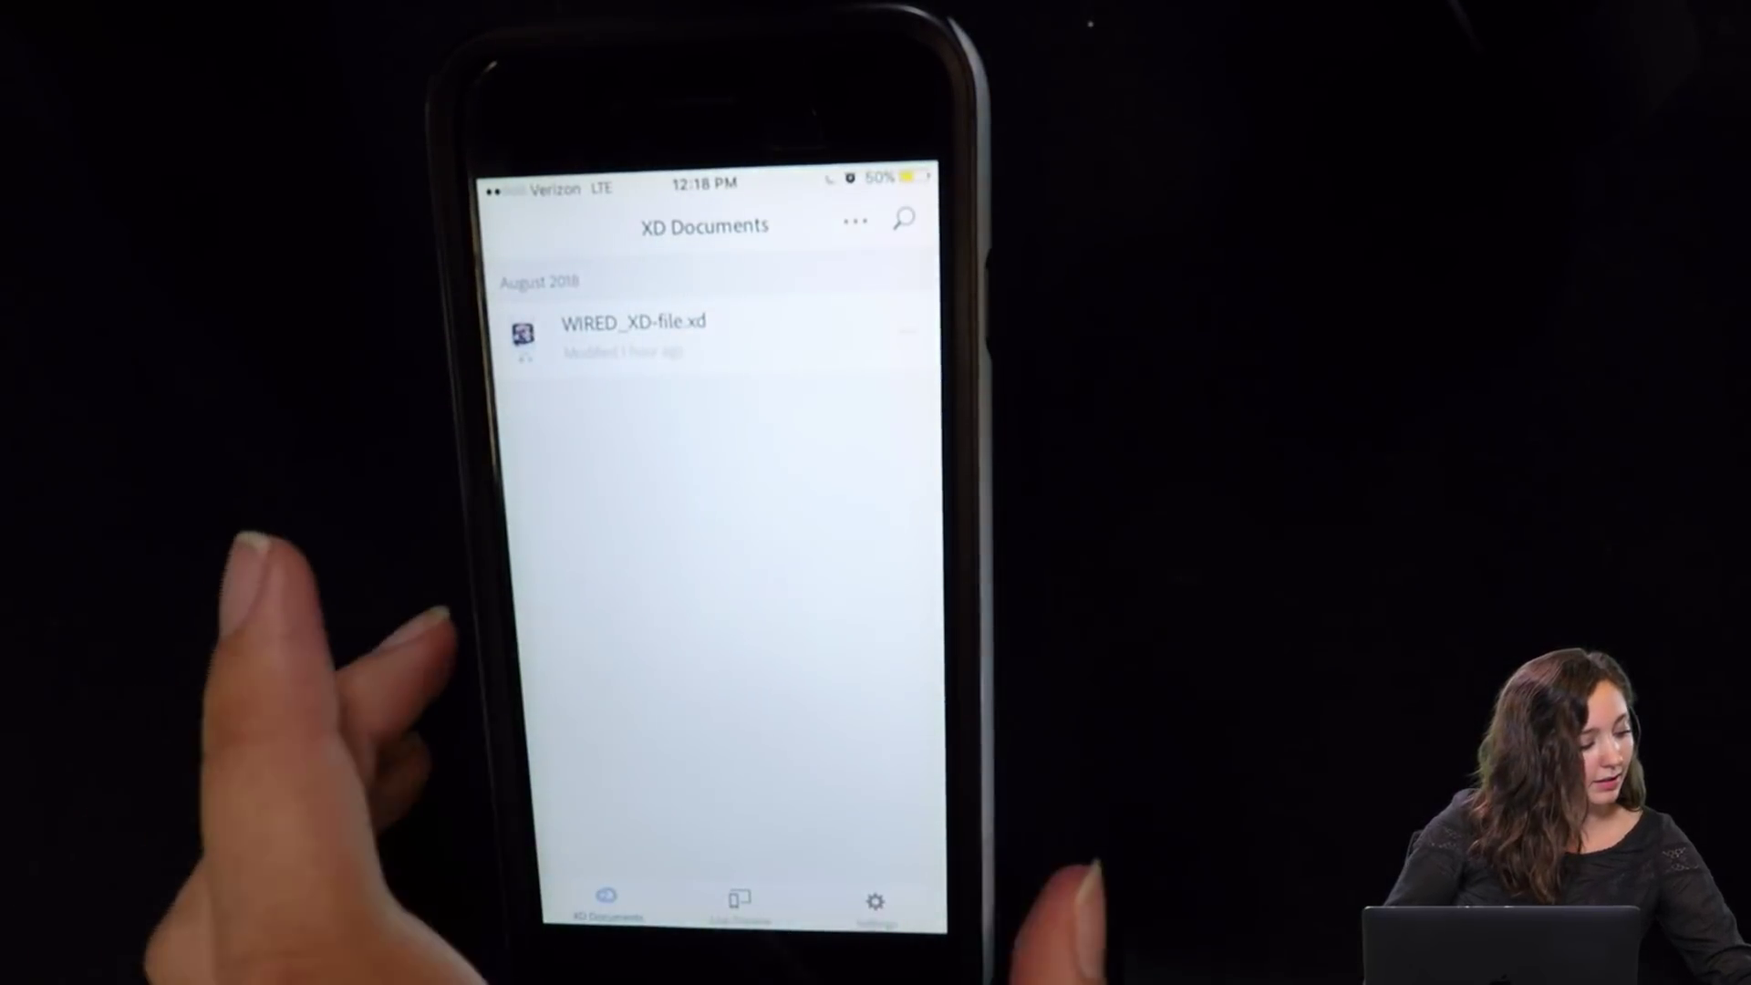
{"action": "left_click", "coordinate": [630, 324]}
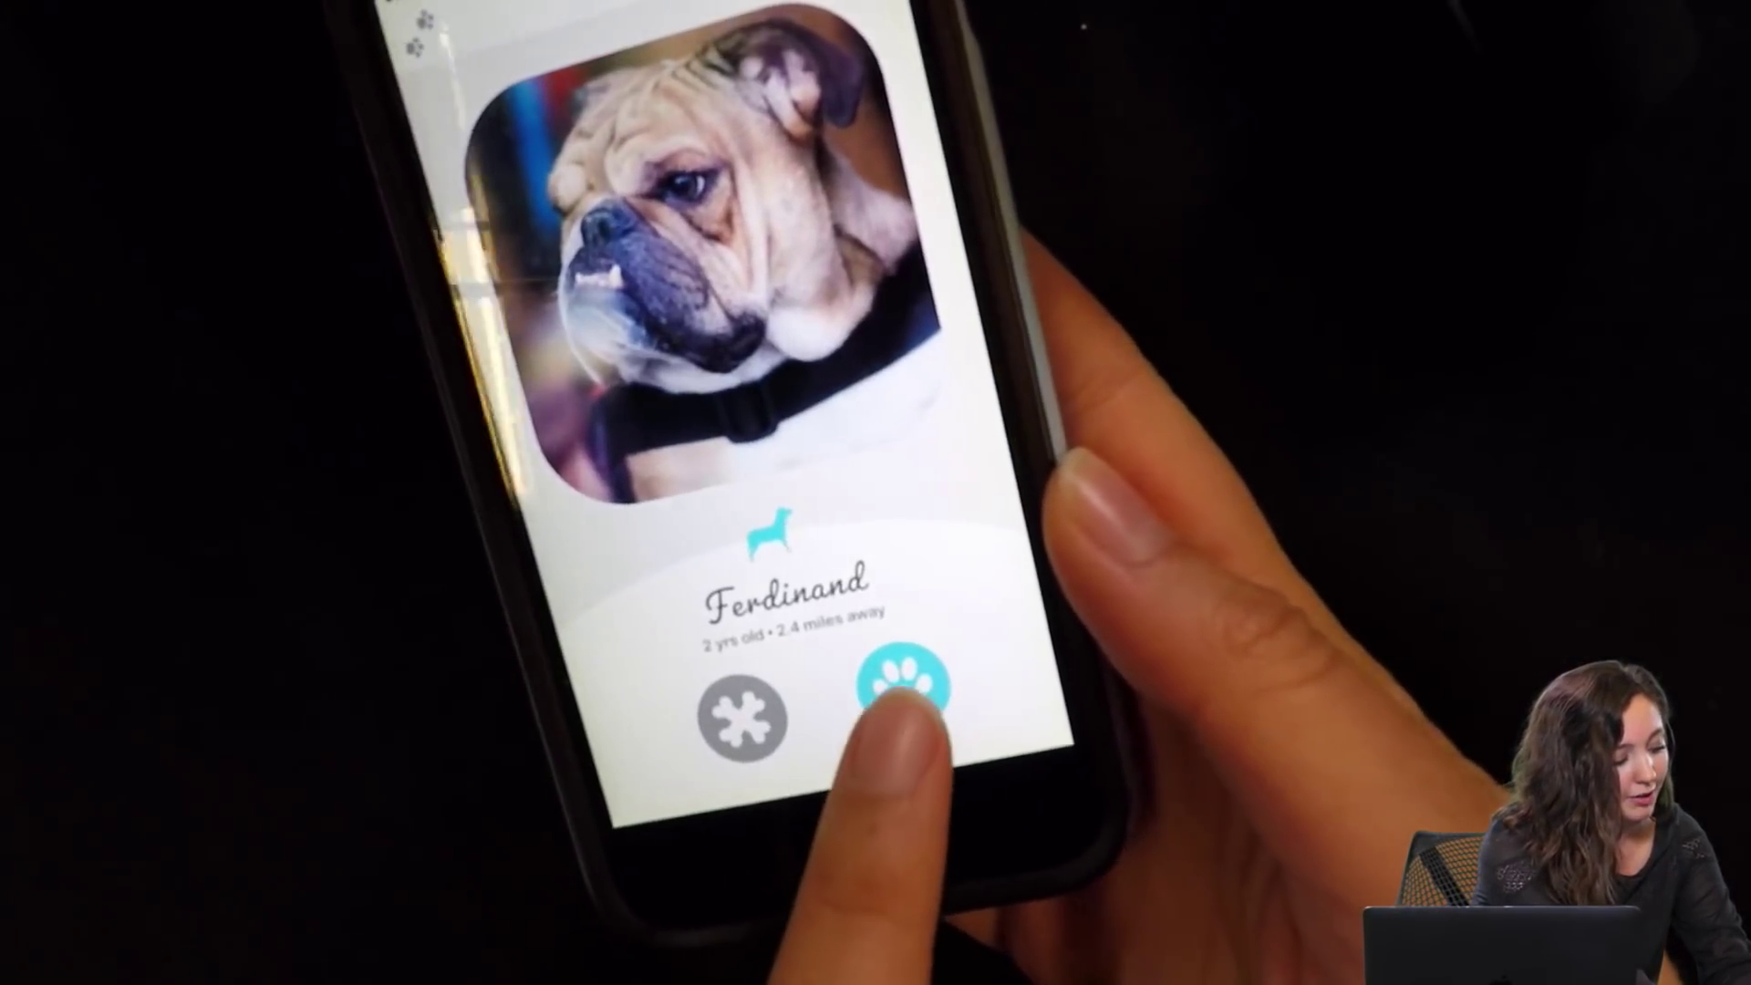
{"action": "left_click", "coordinate": [906, 684]}
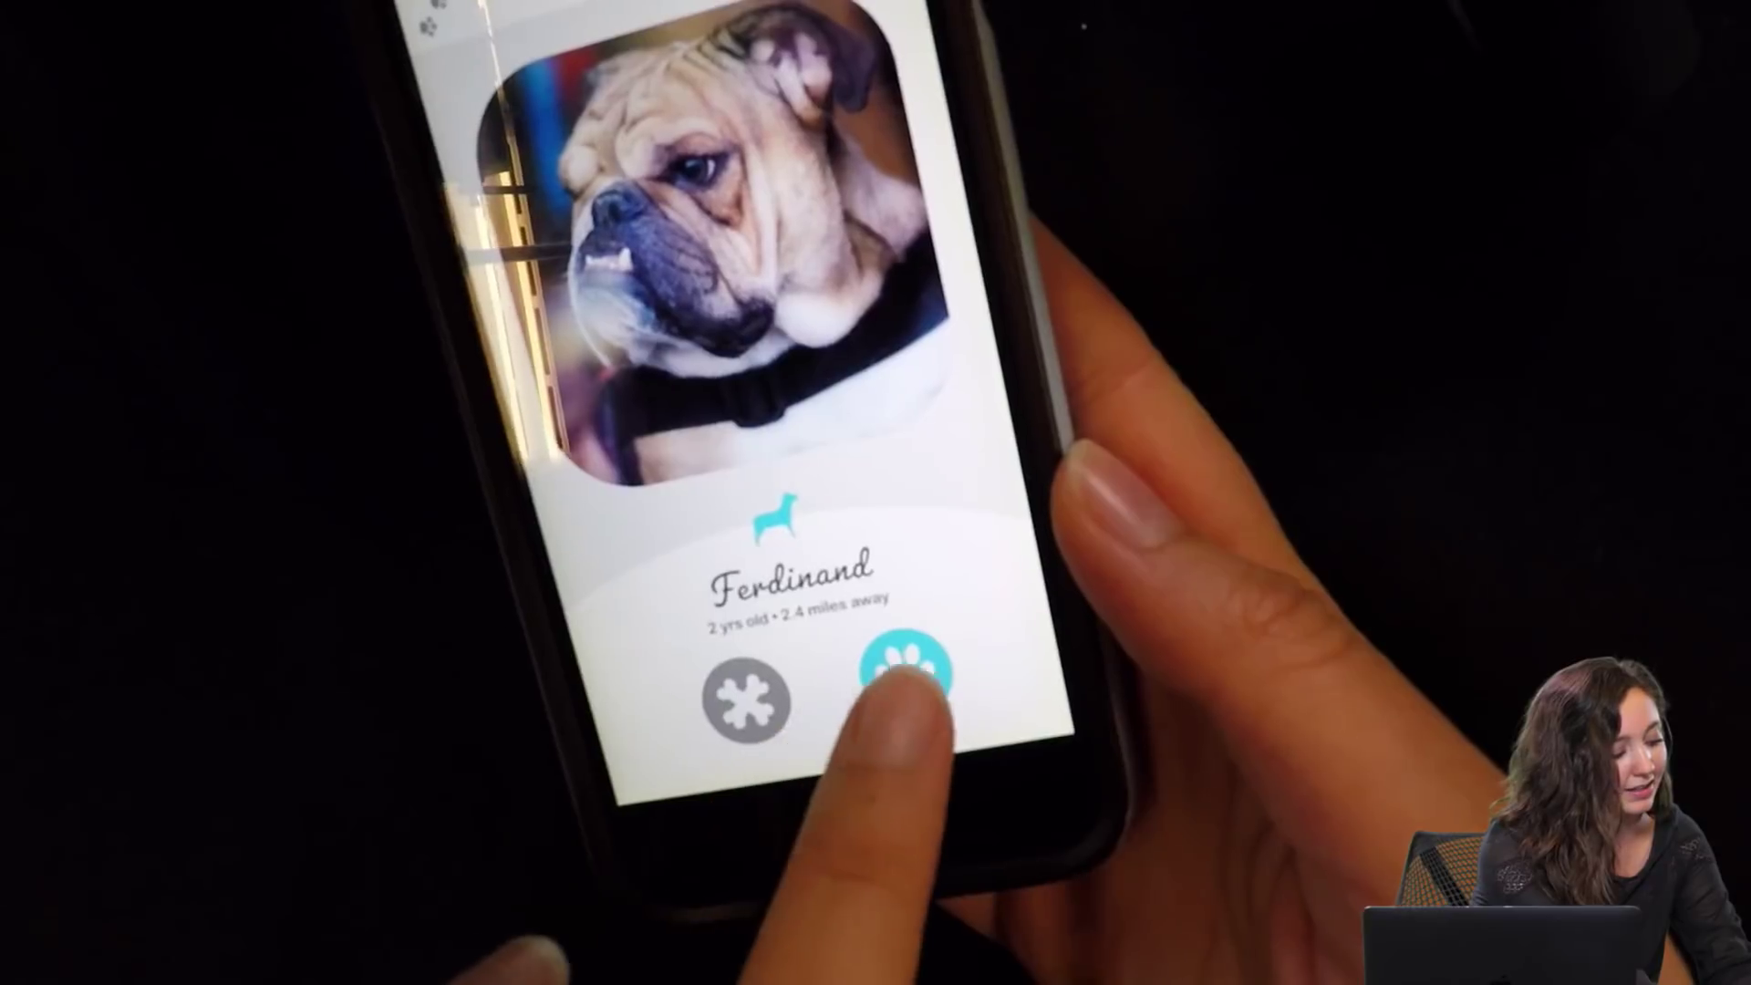
{"action": "left_click", "coordinate": [910, 686]}
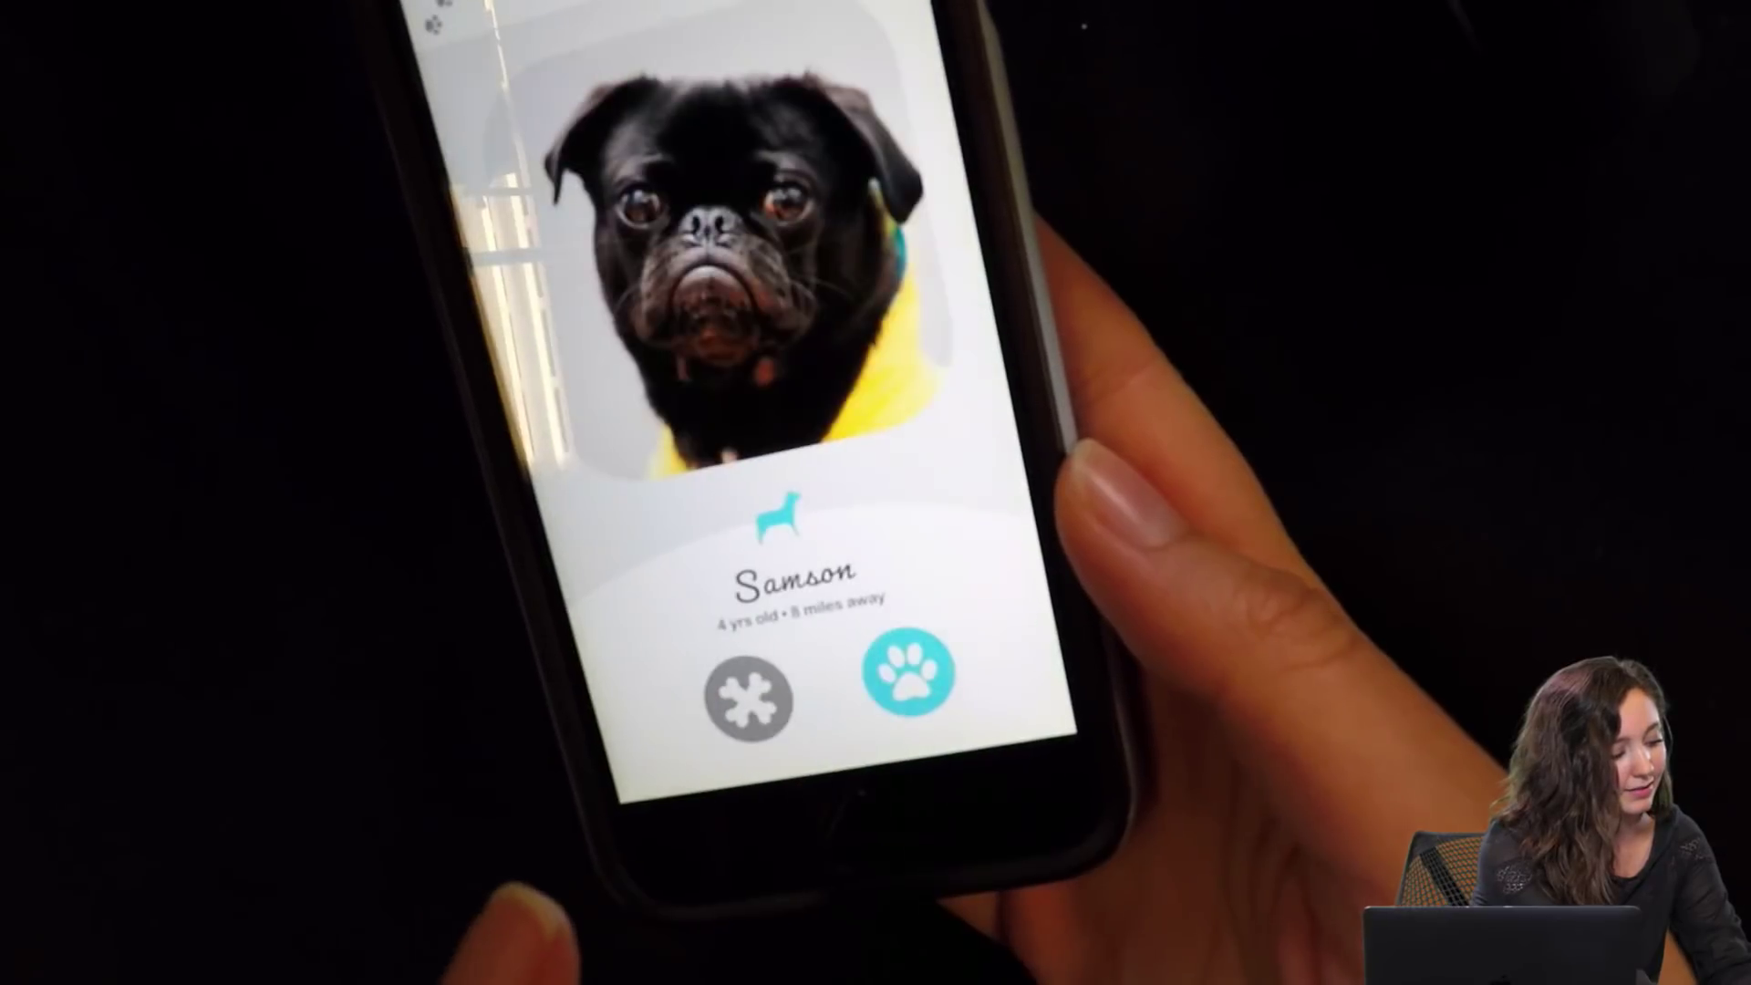
{"action": "left_click", "coordinate": [638, 506]}
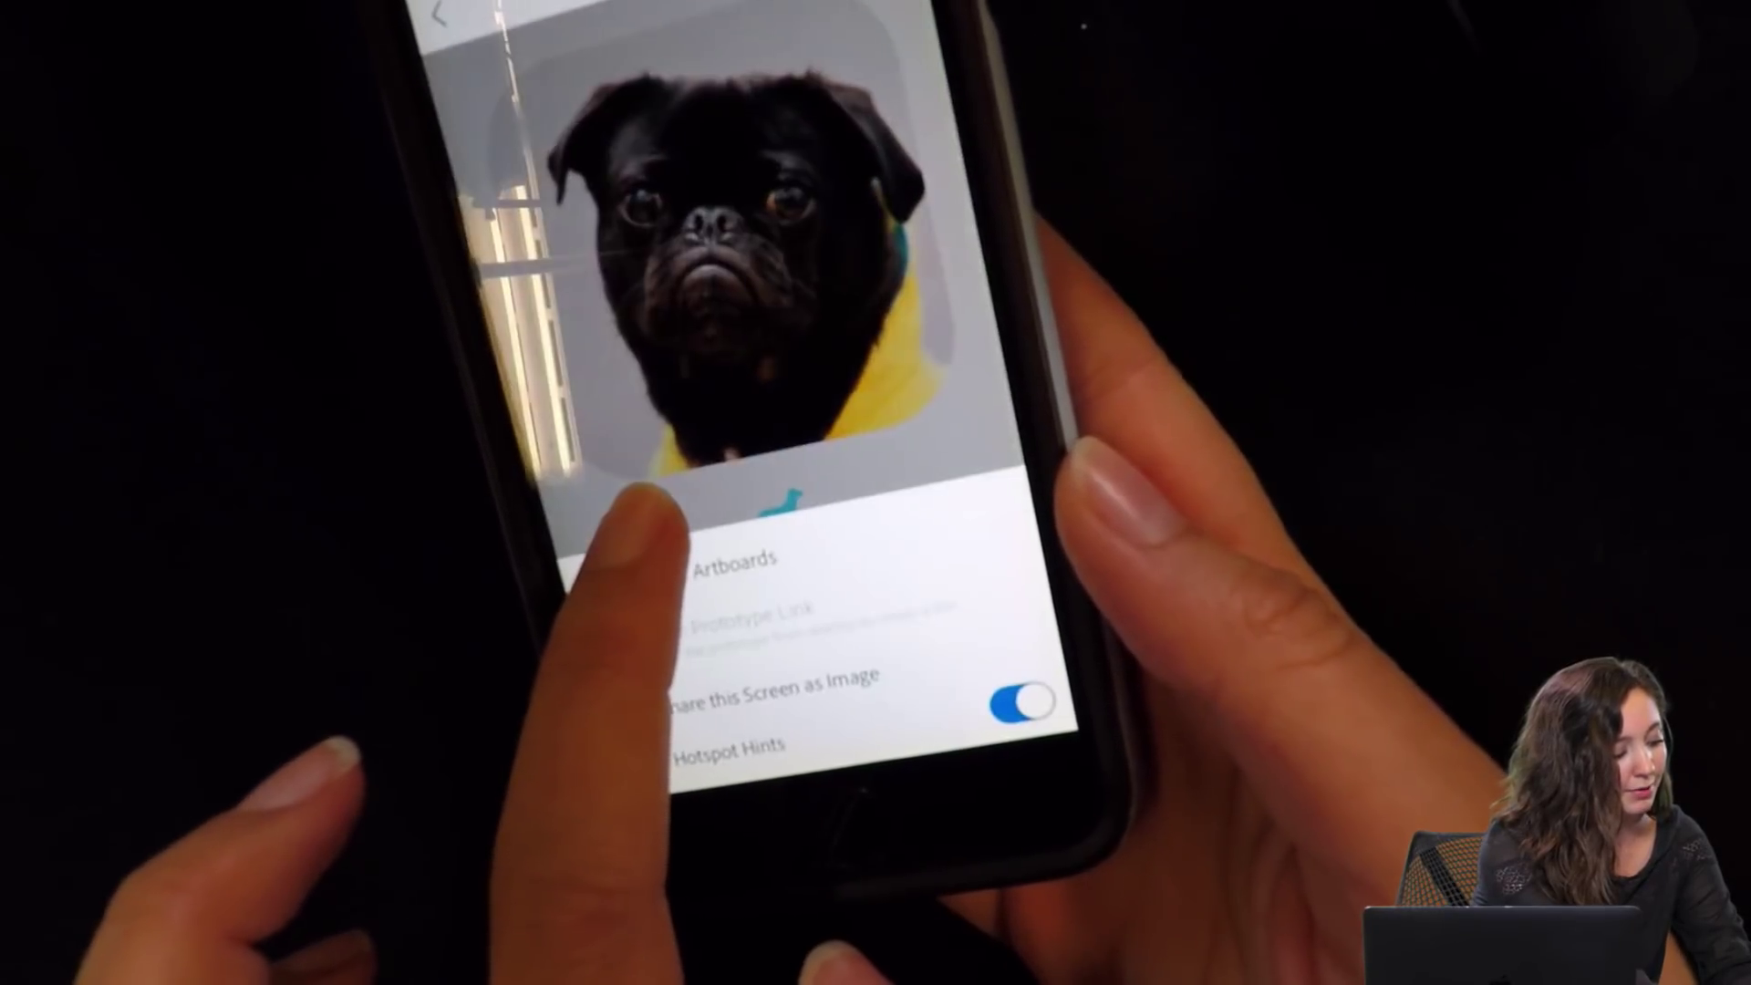
Browse all artboards in the phone preview, open Samson's screen and go on through Kakashi to Stella
{"action": "left_click", "coordinate": [680, 558]}
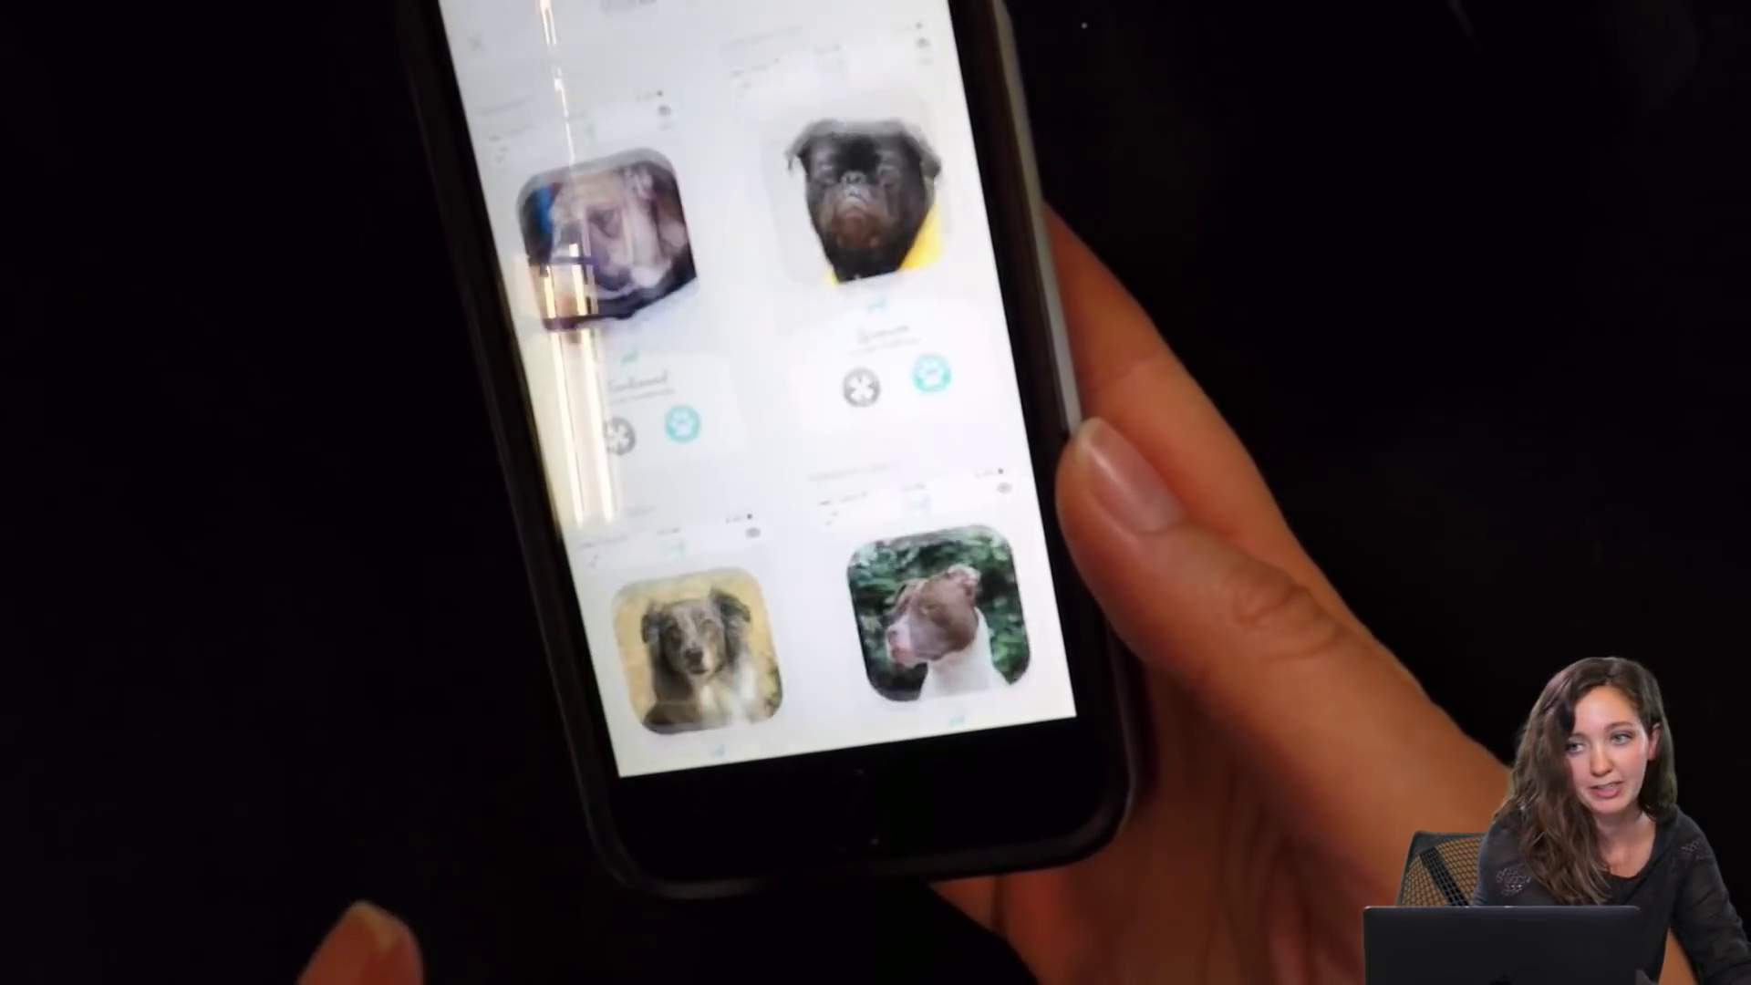
{"action": "scroll", "coordinate": [684, 492], "scroll_direction": "down", "scroll_amount": 5}
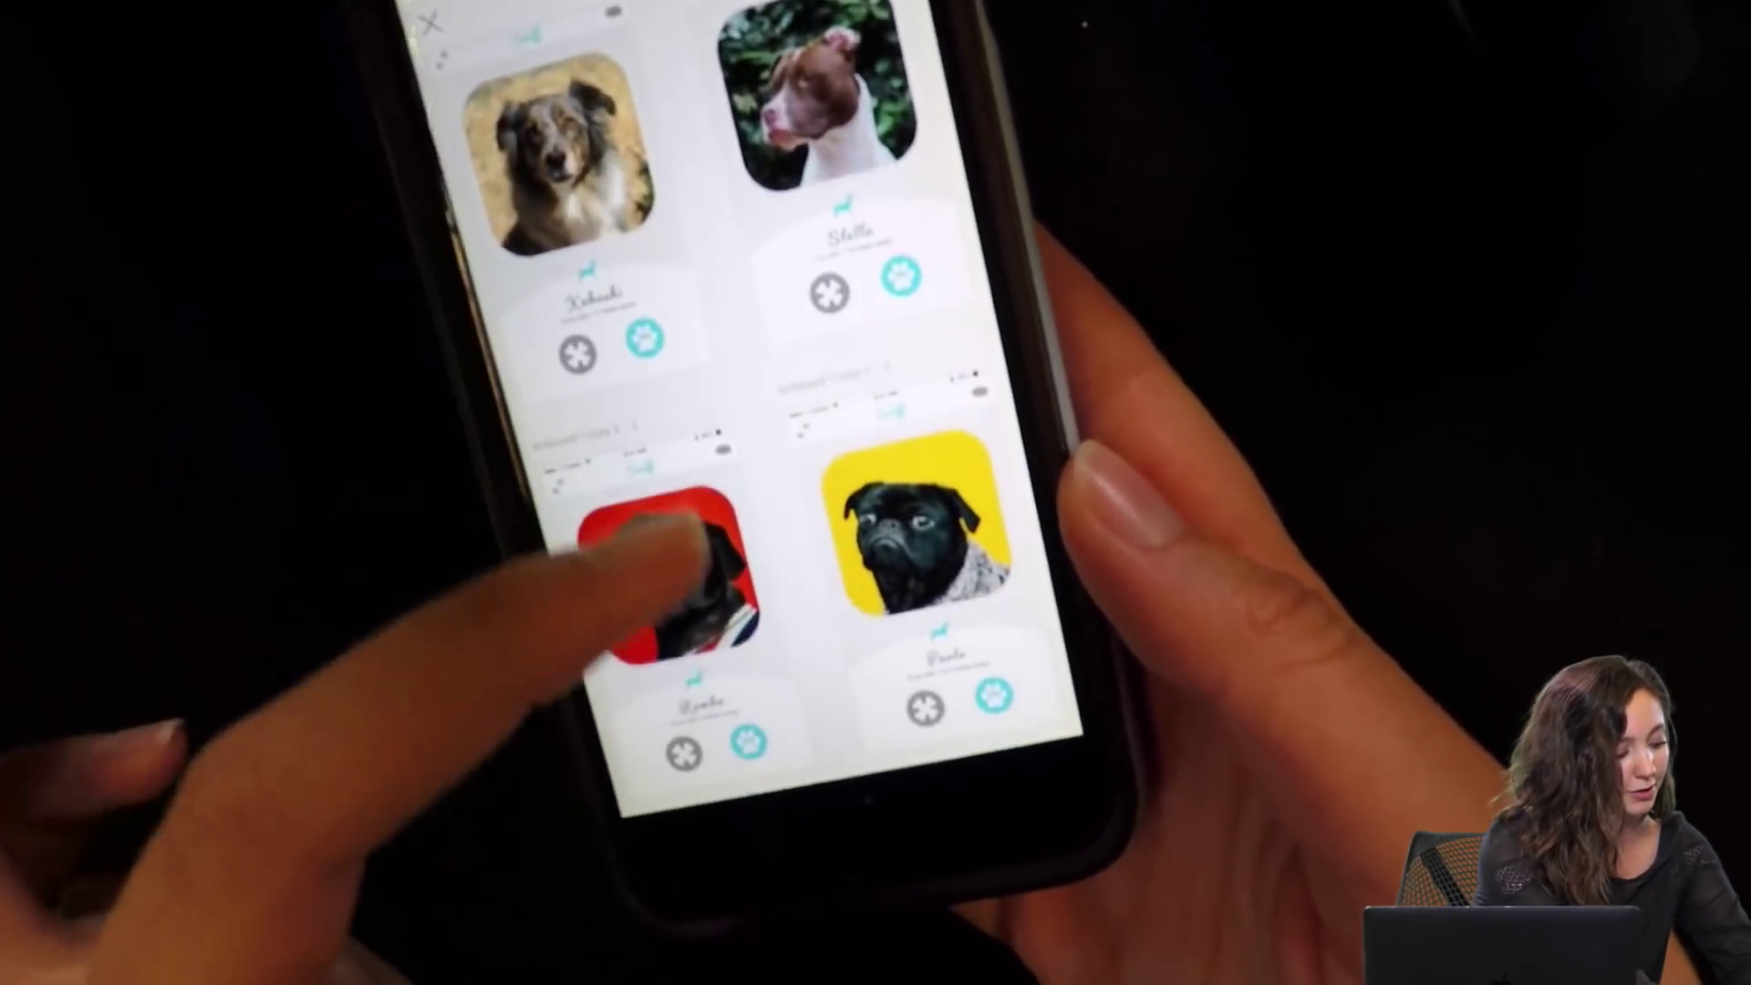
{"action": "scroll", "coordinate": [638, 456], "scroll_direction": "up", "scroll_amount": 5}
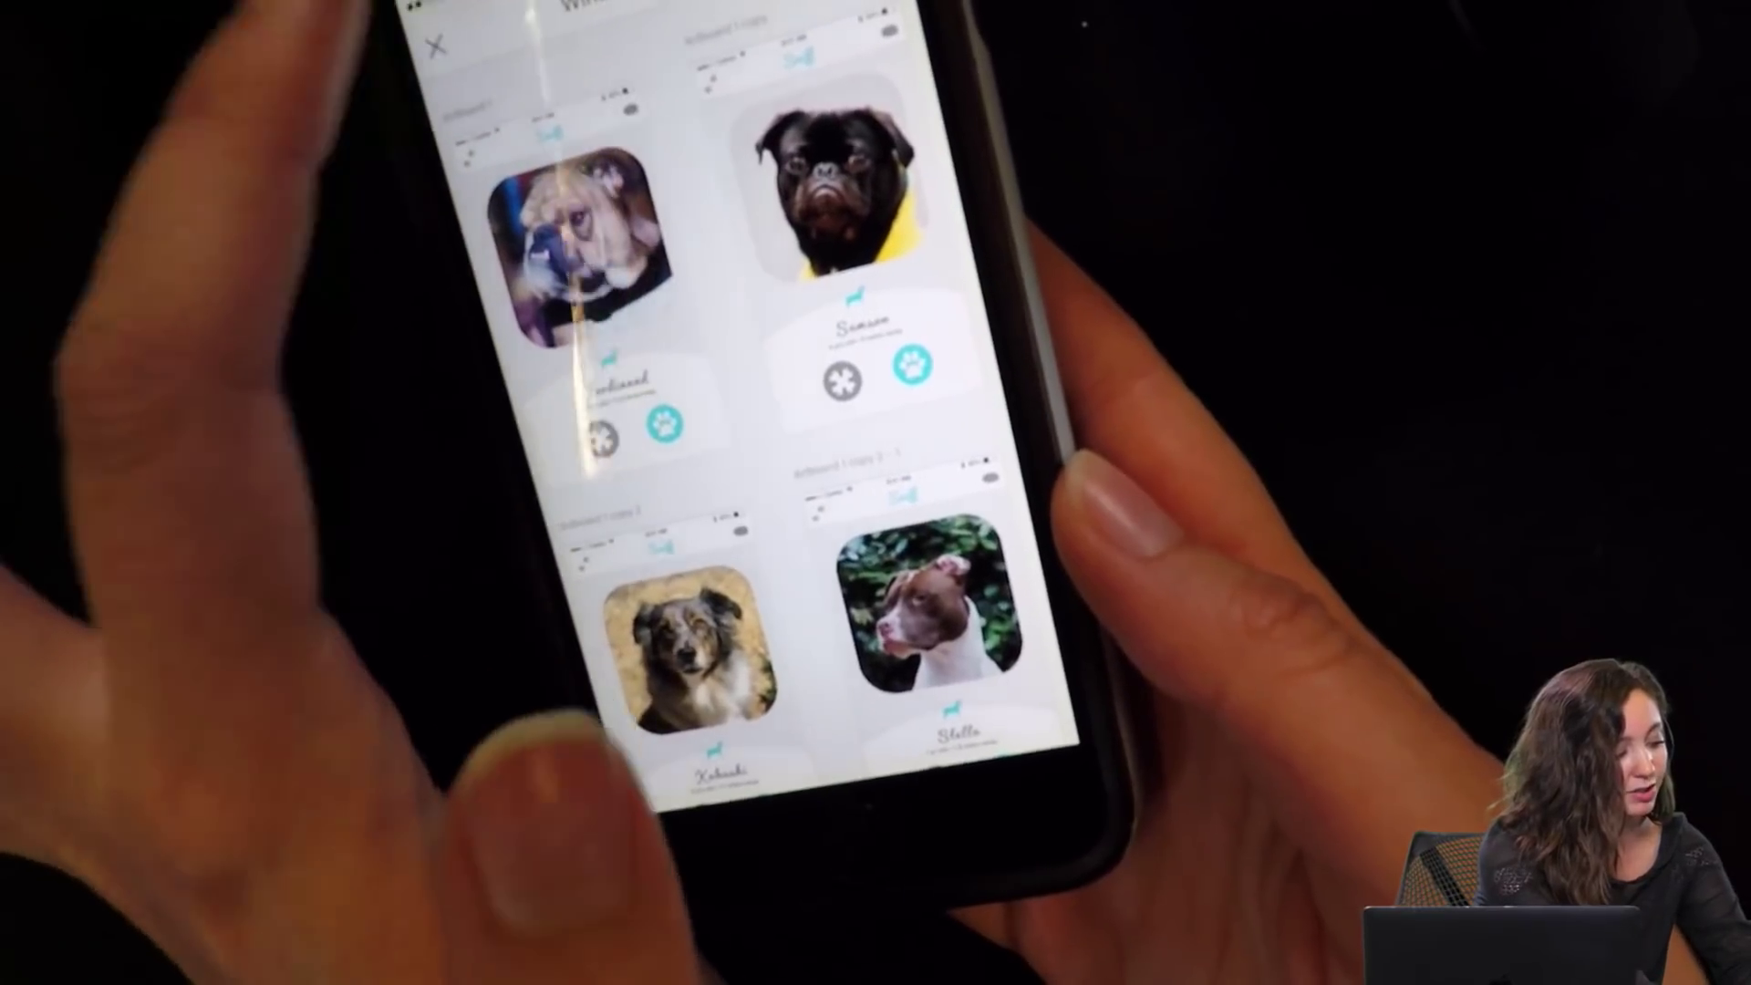
{"action": "left_click", "coordinate": [821, 219]}
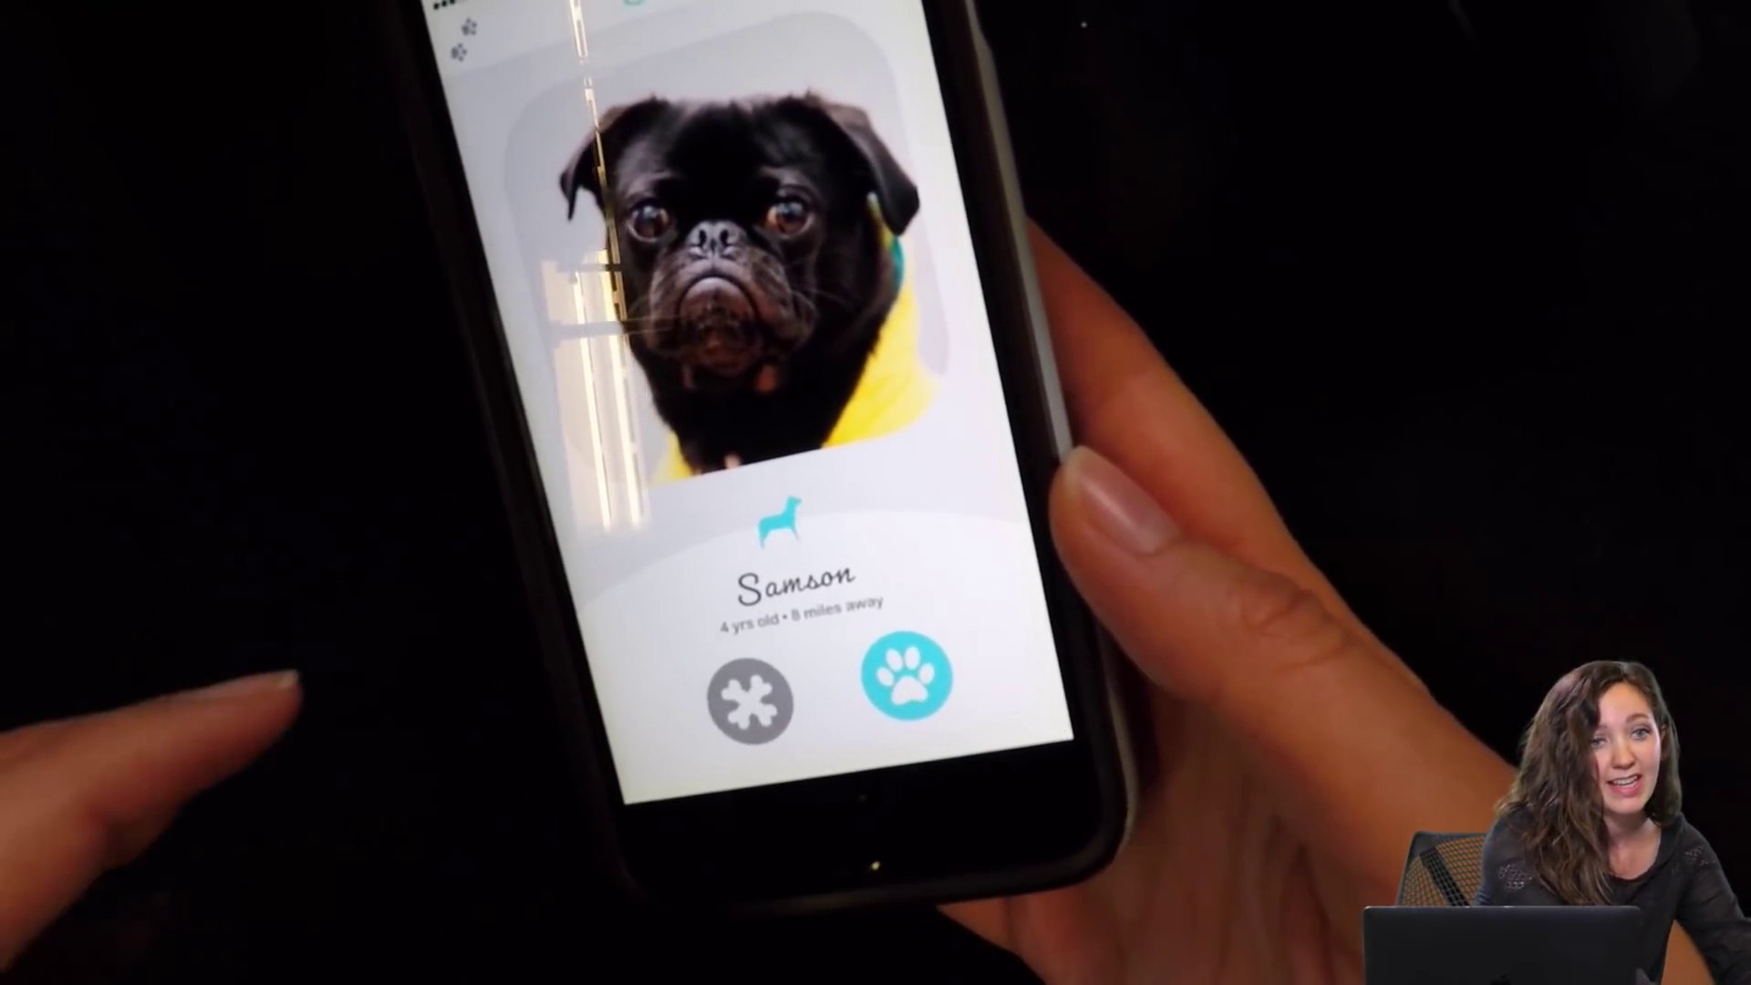
{"action": "left_click", "coordinate": [905, 675]}
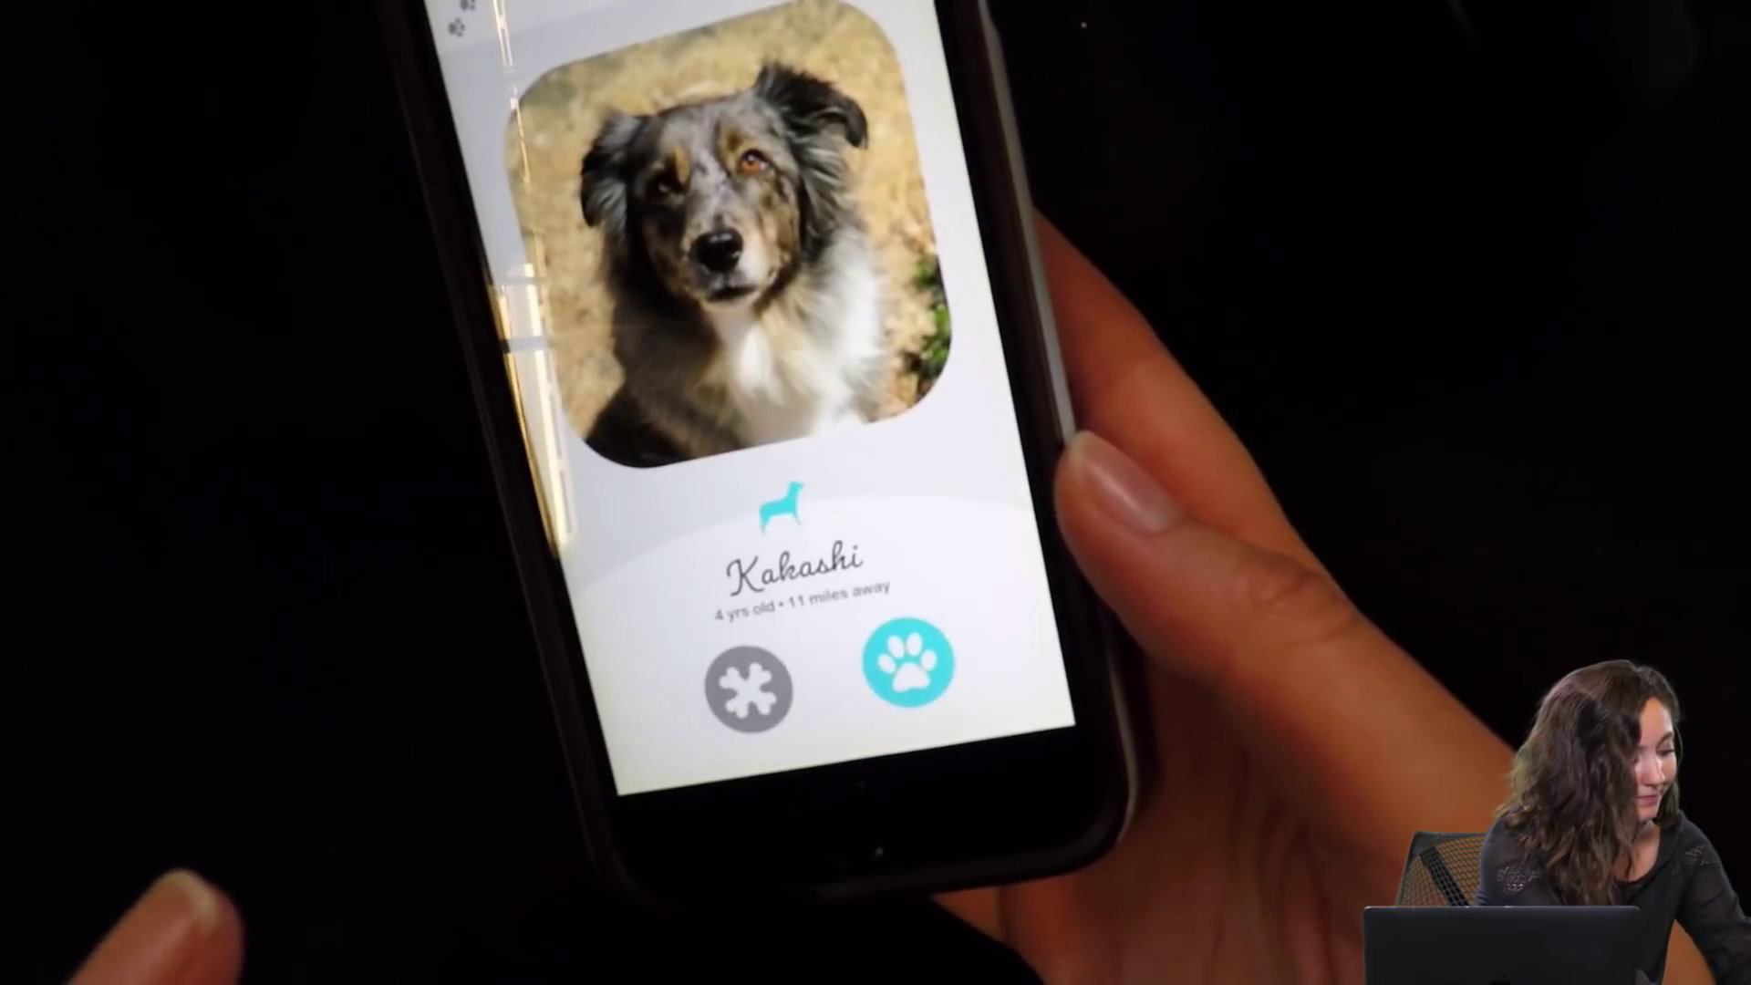
{"action": "left_click", "coordinate": [748, 689]}
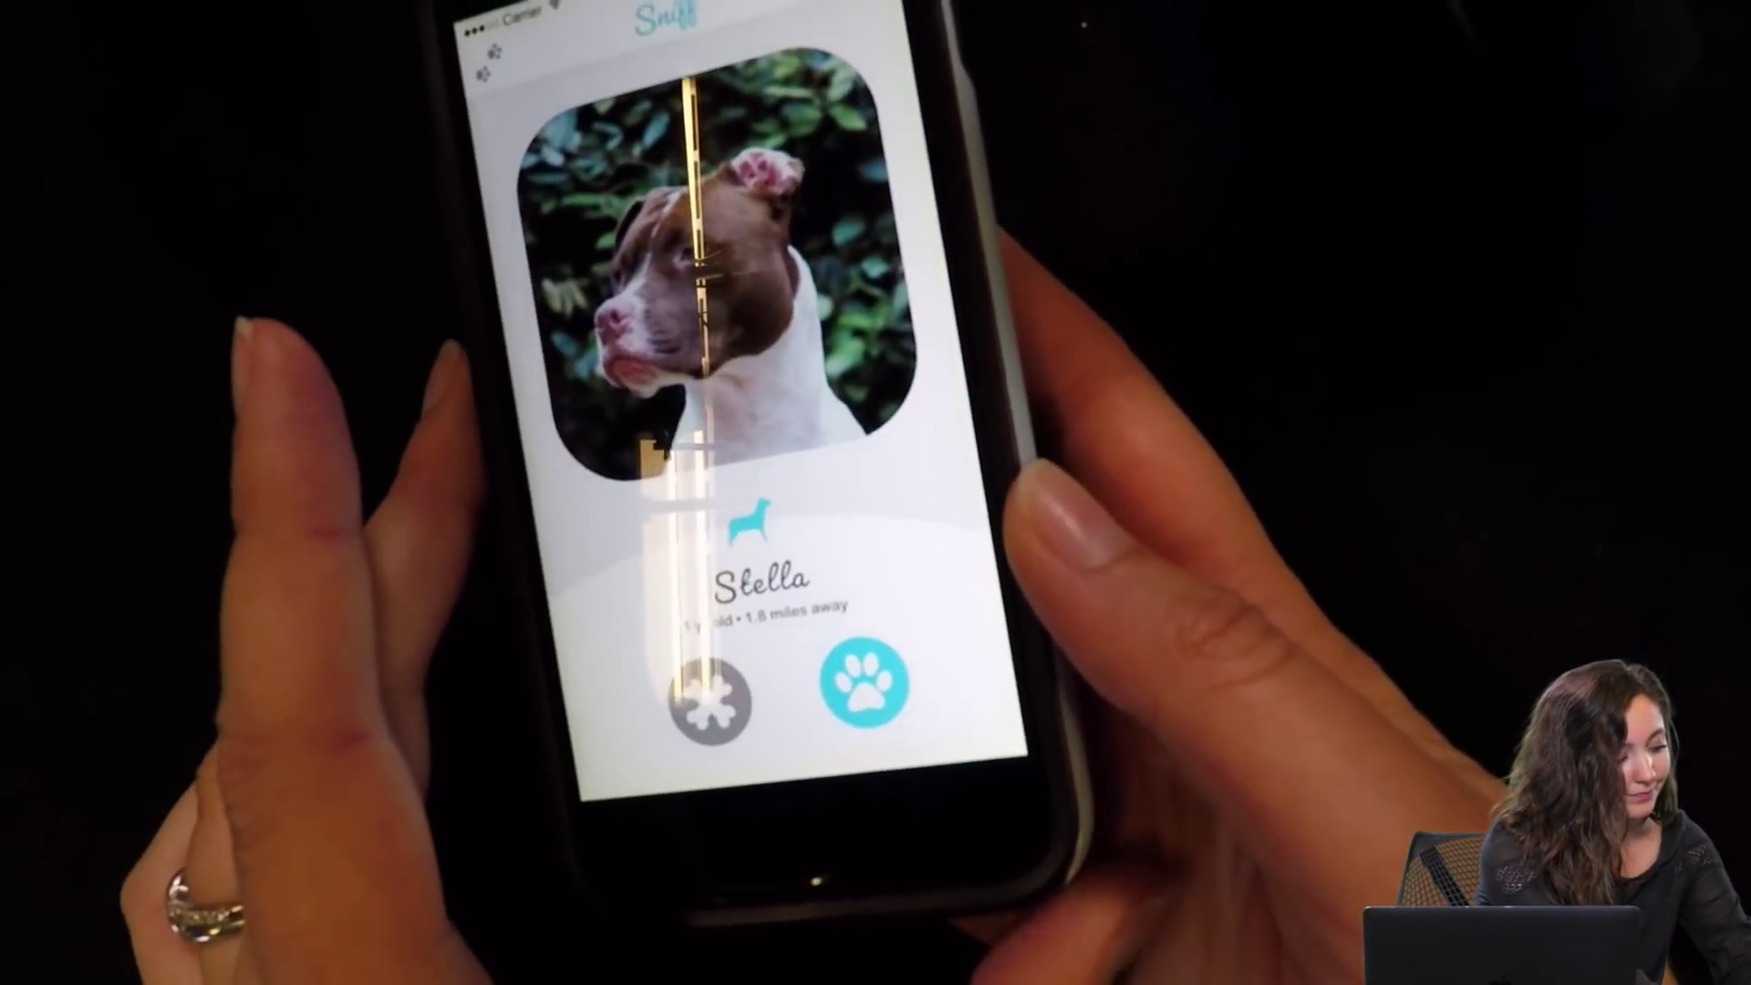
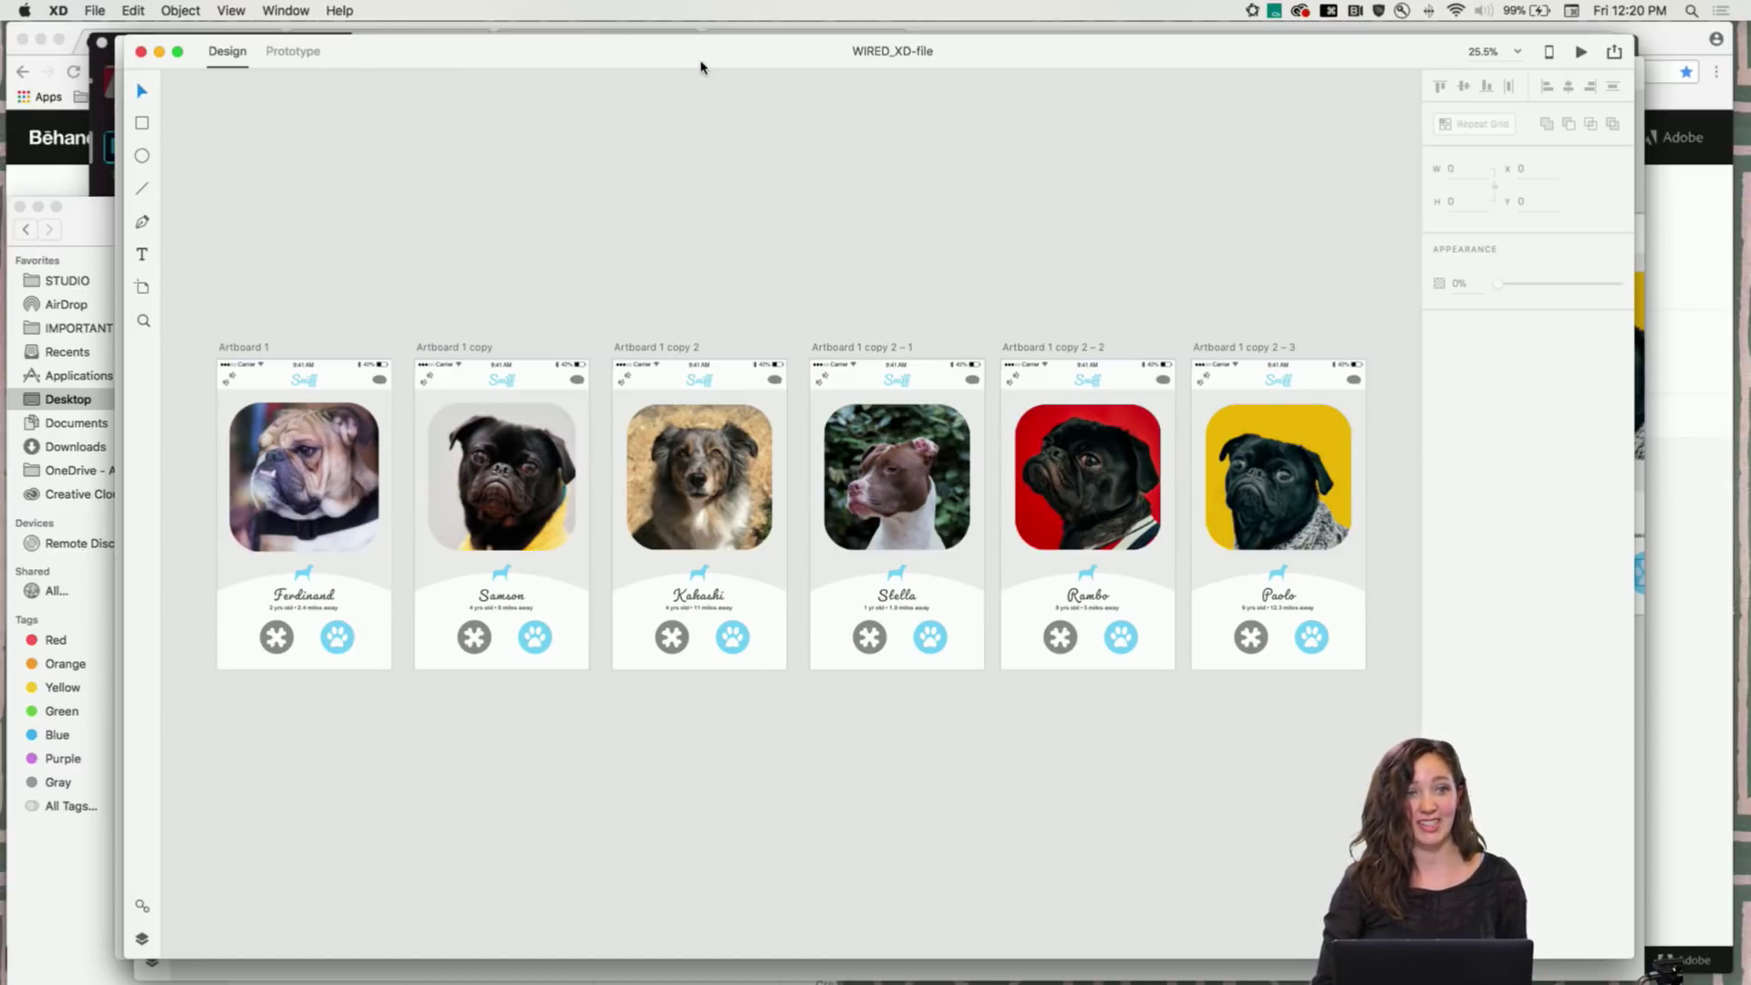
Publish WIRED_XD-file as a public prototype with comments and hotspot hints allowed, and copy its embed code
{"action": "mouse_move", "coordinate": [790, 50]}
{"action": "left_mouse_down"}
{"action": "mouse_move", "coordinate": [785, 35]}
{"action": "mouse_move", "coordinate": [794, 49]}
{"action": "left_mouse_up"}
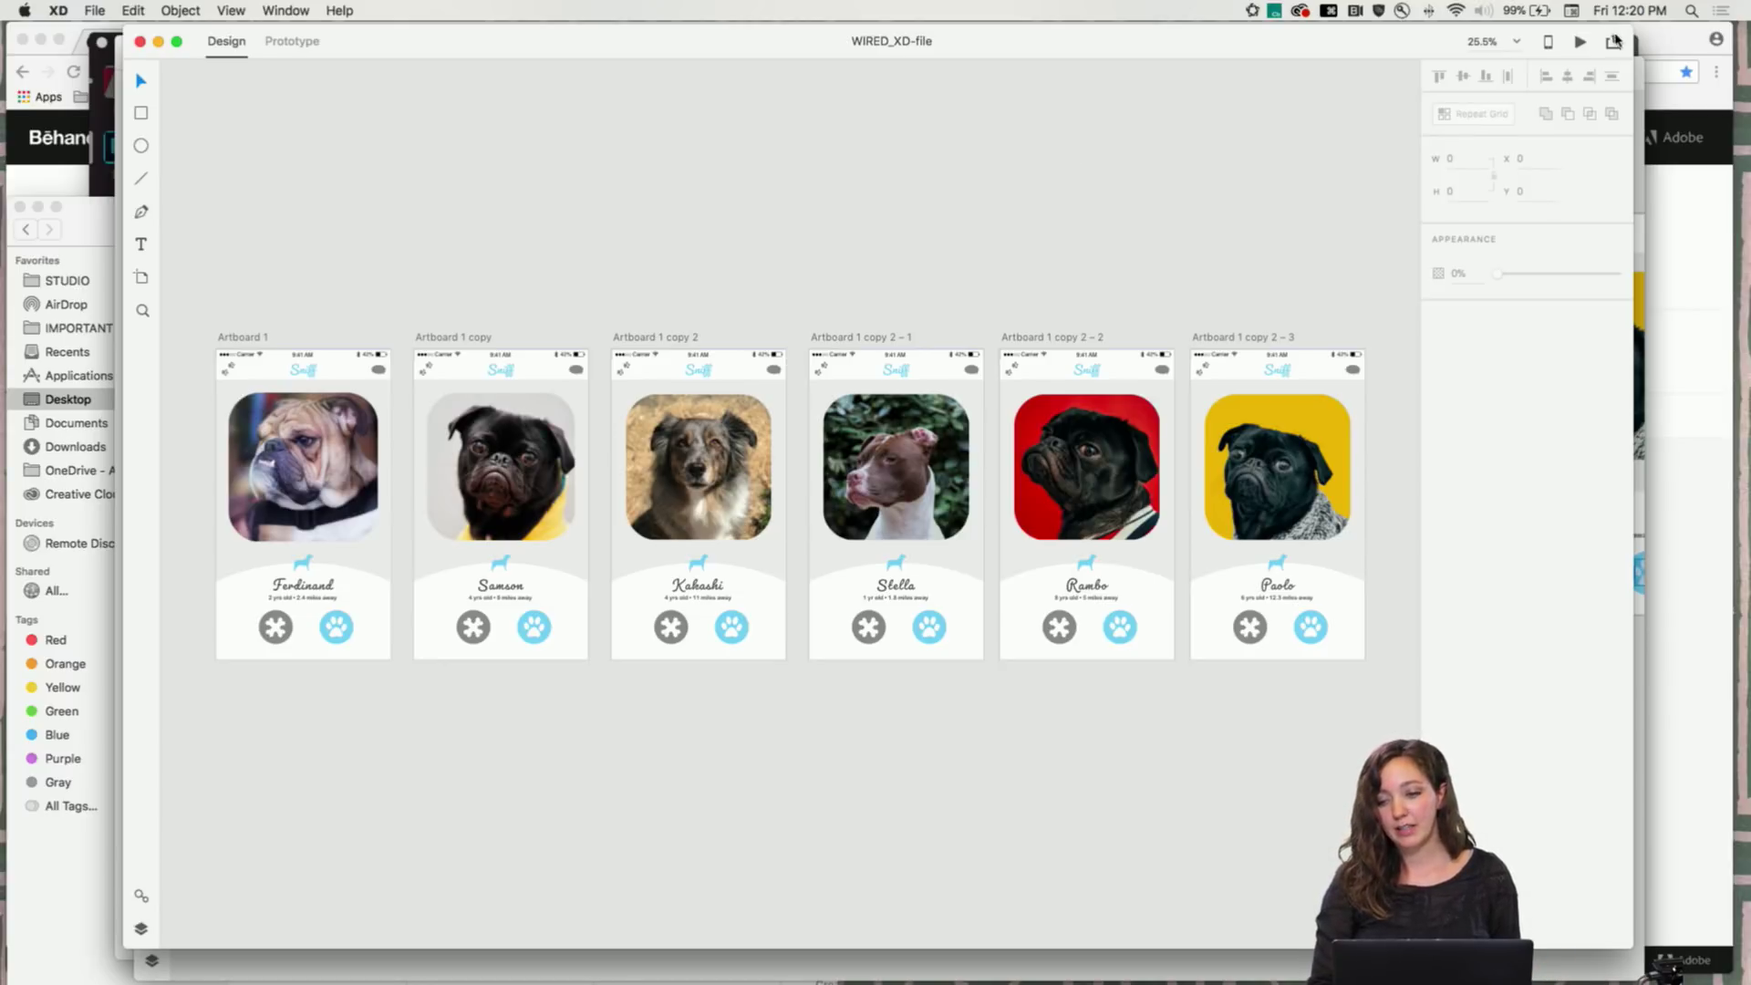
{"action": "key", "text": "alt+super+8"}
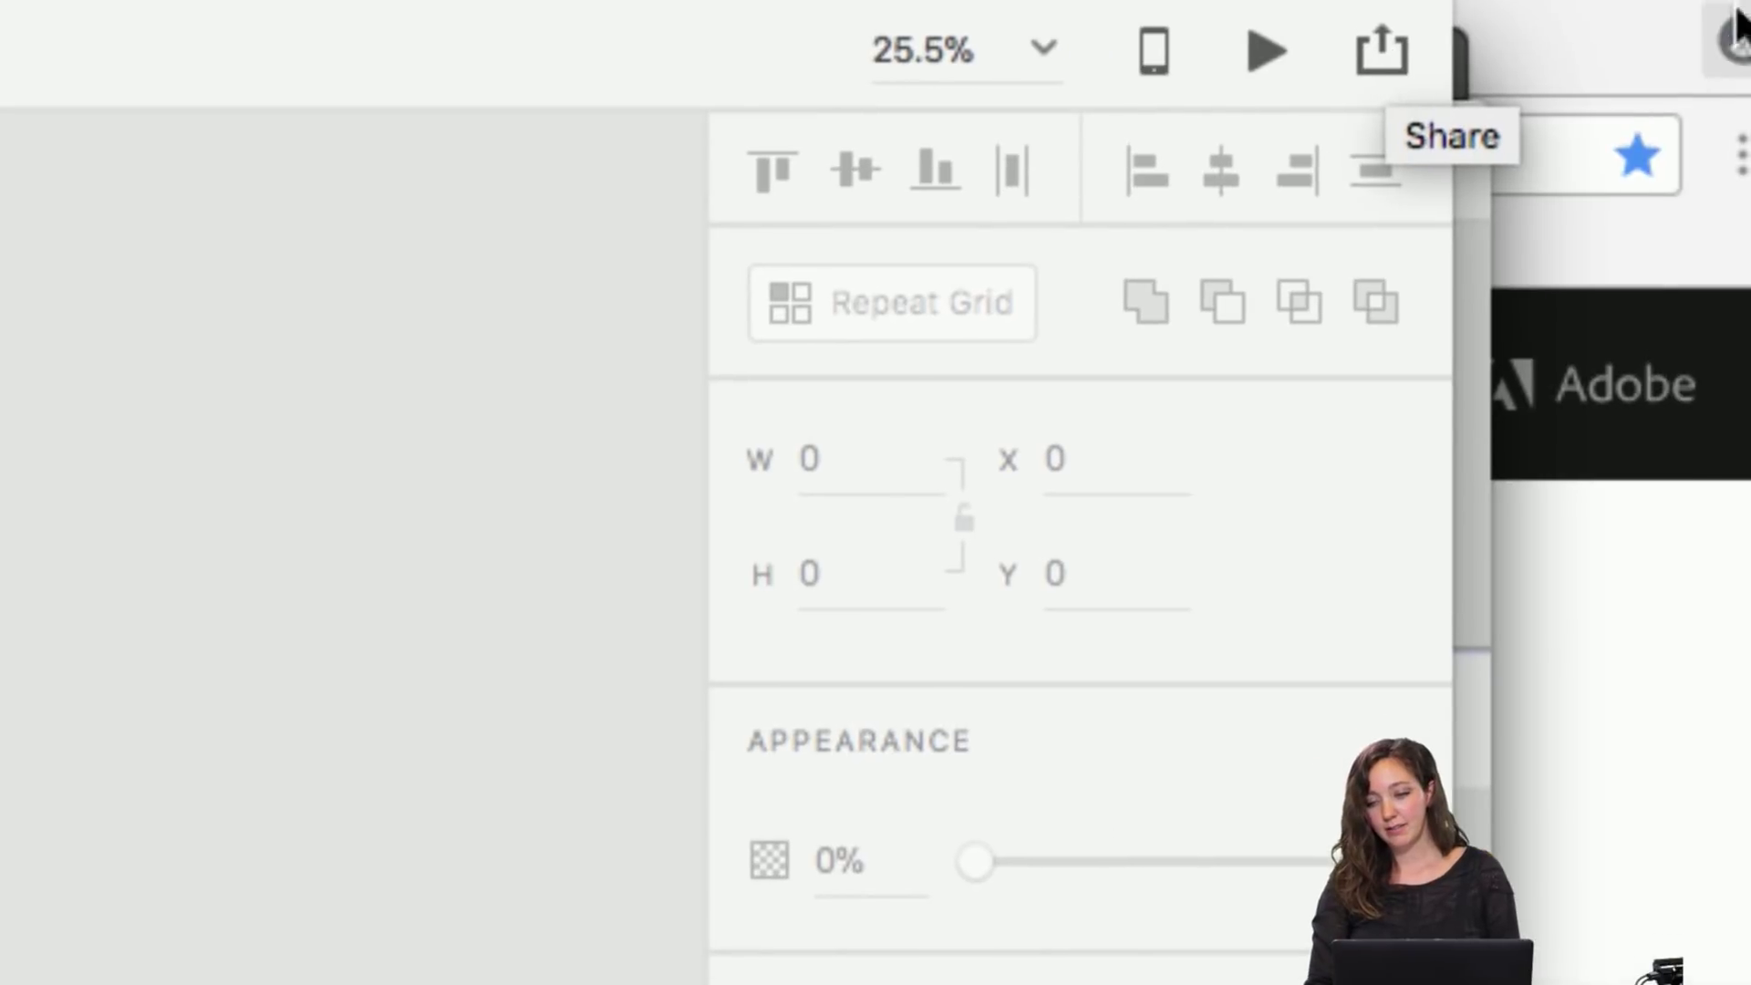
{"action": "key", "text": "alt+super+8"}
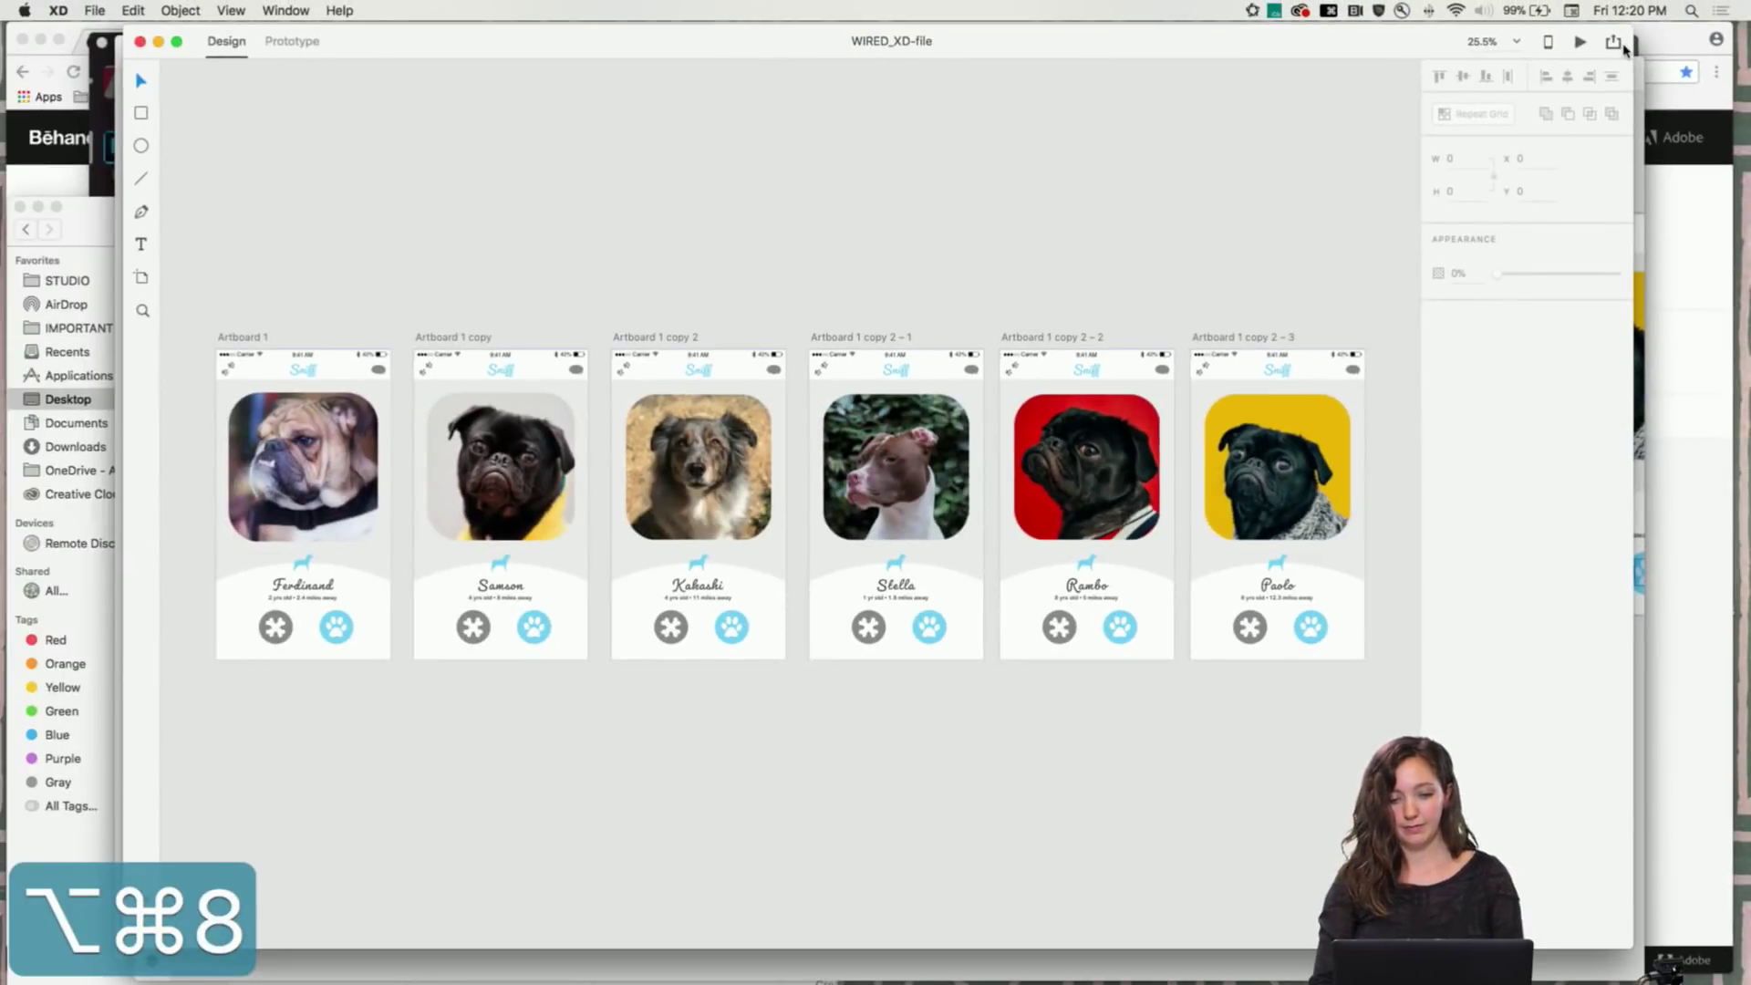
{"action": "left_click", "coordinate": [1614, 43]}
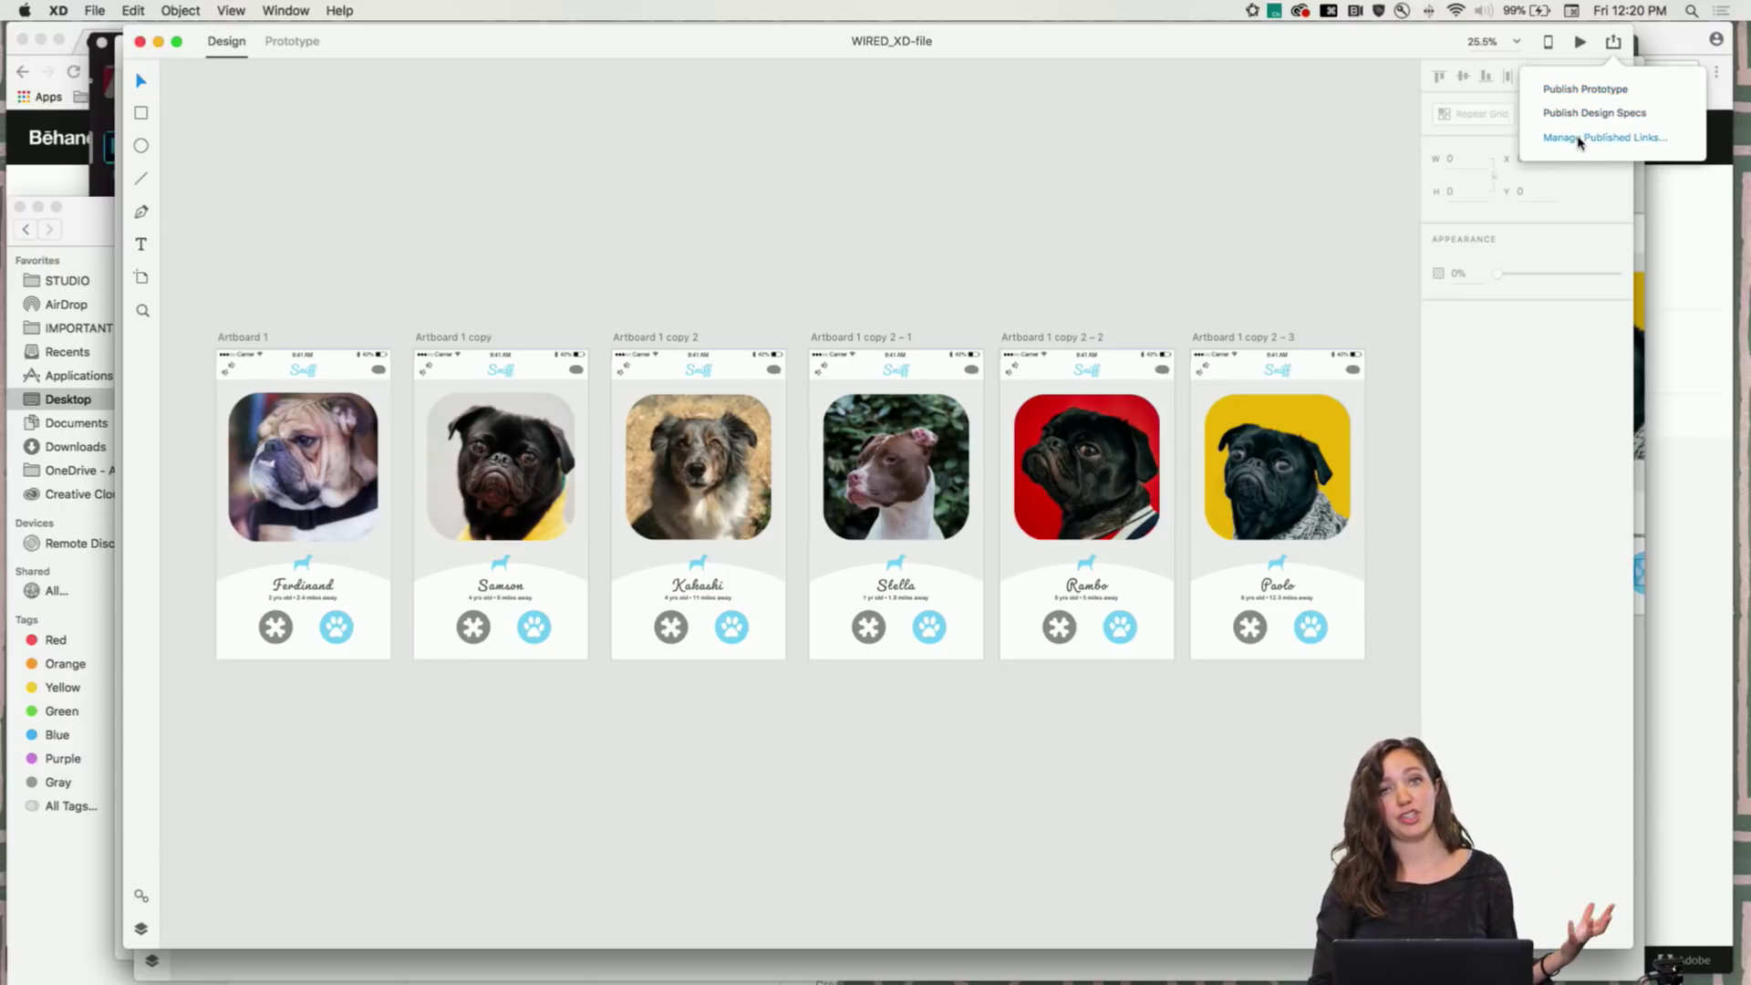
{"action": "left_click", "coordinate": [1567, 89]}
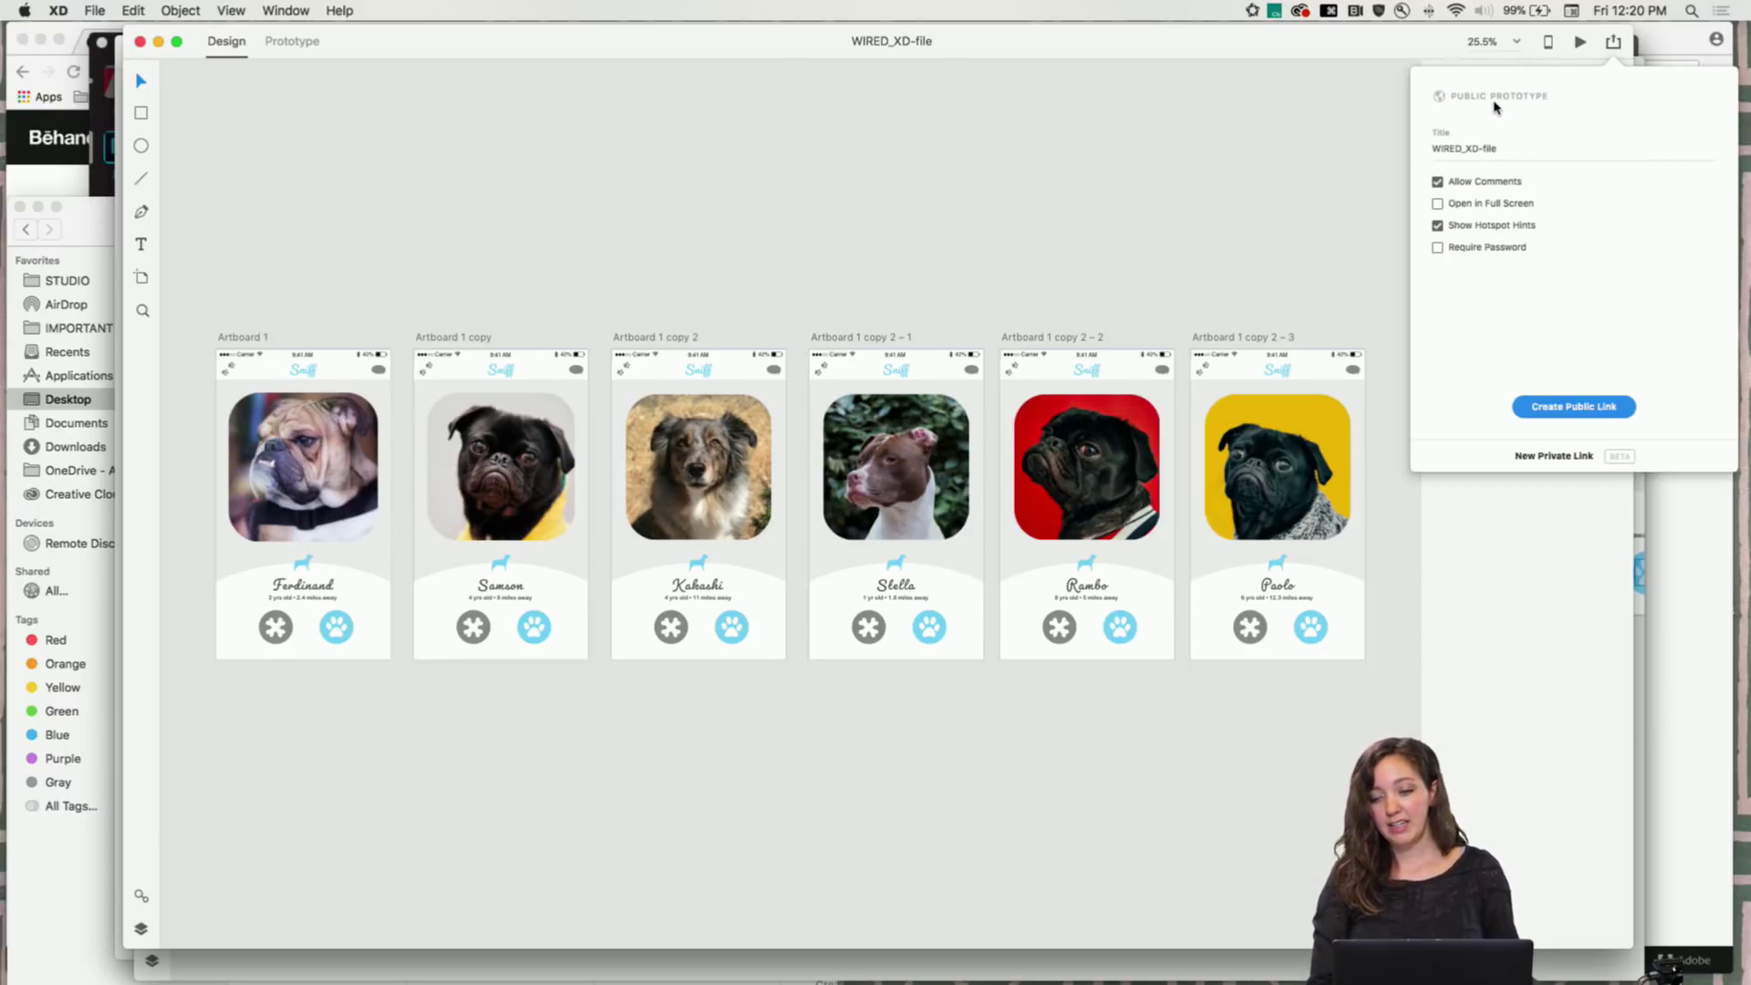
{"action": "left_click", "coordinate": [1551, 407]}
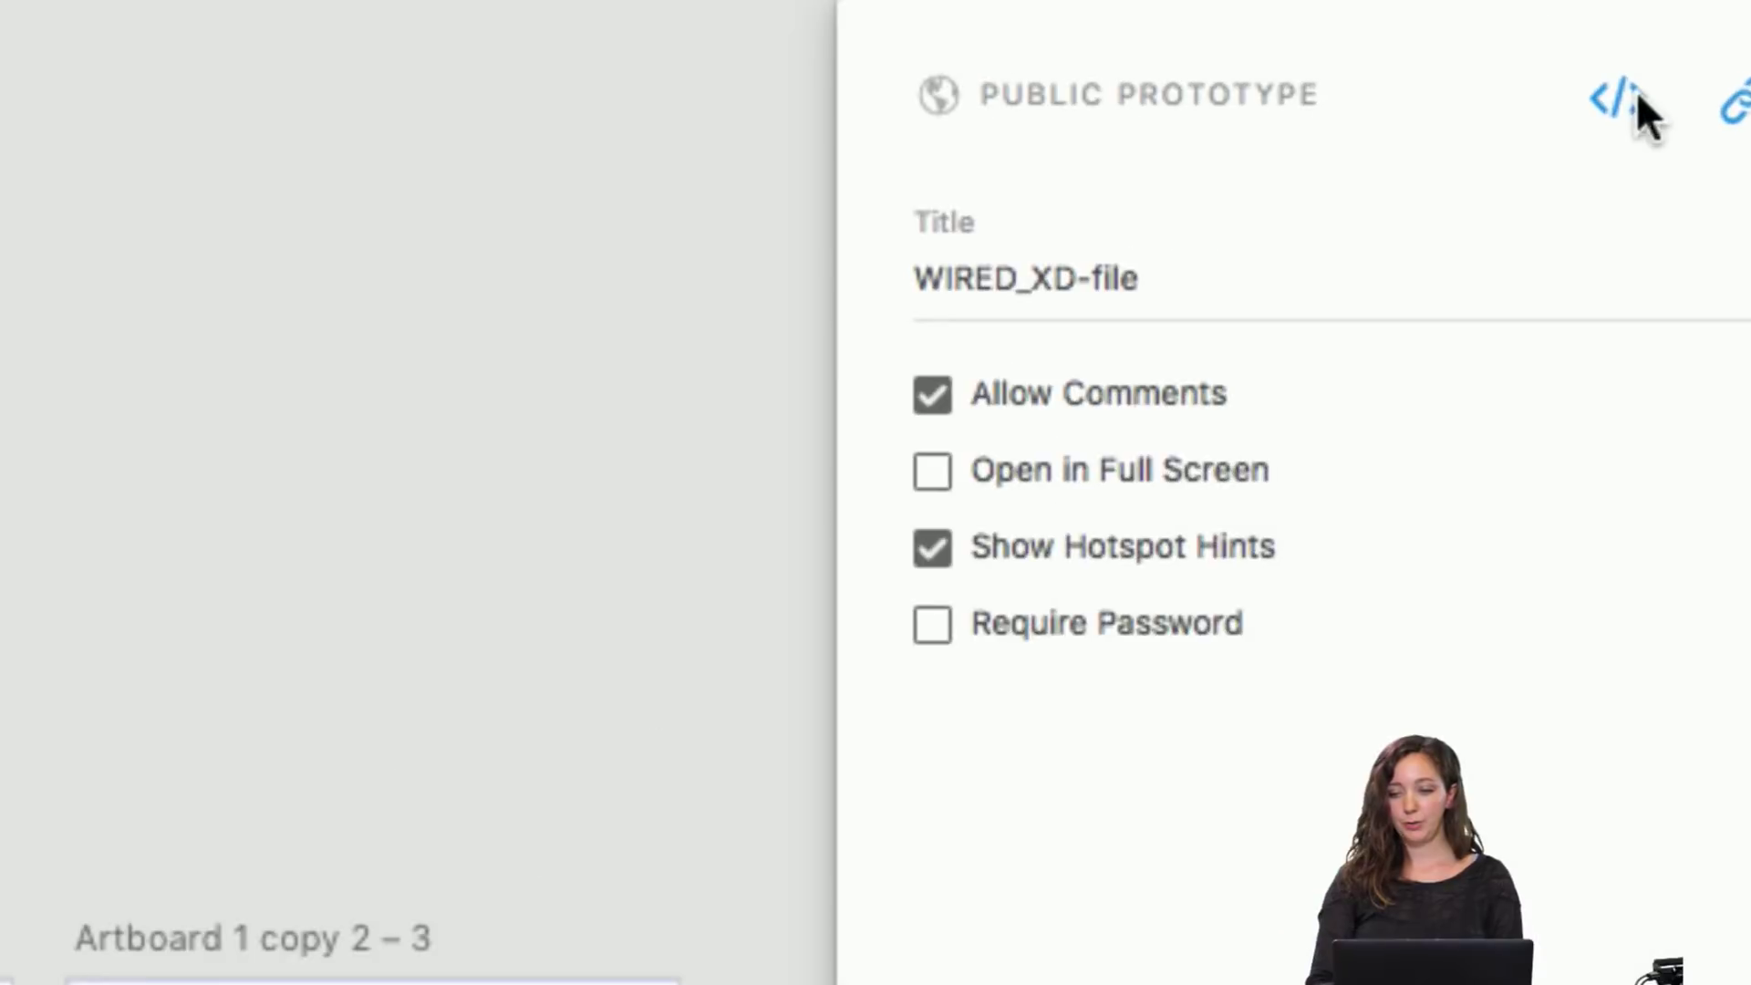
{"action": "key", "text": "alt+super+8"}
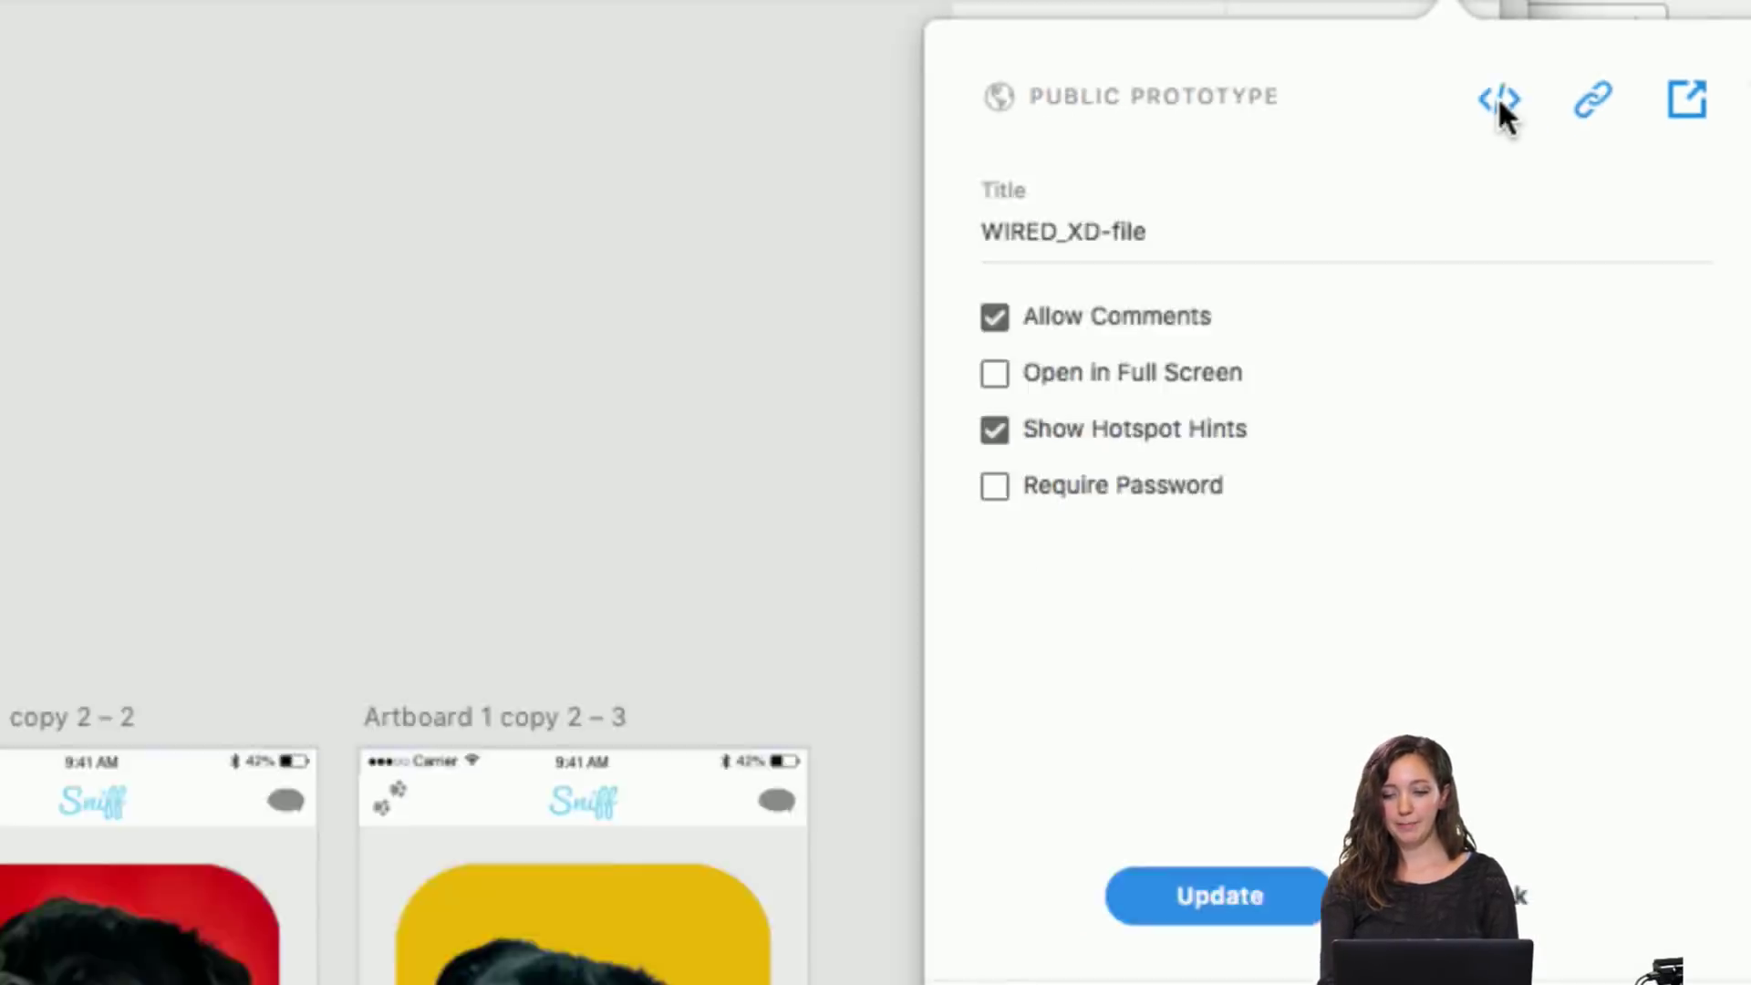
{"action": "left_click", "coordinate": [1420, 101]}
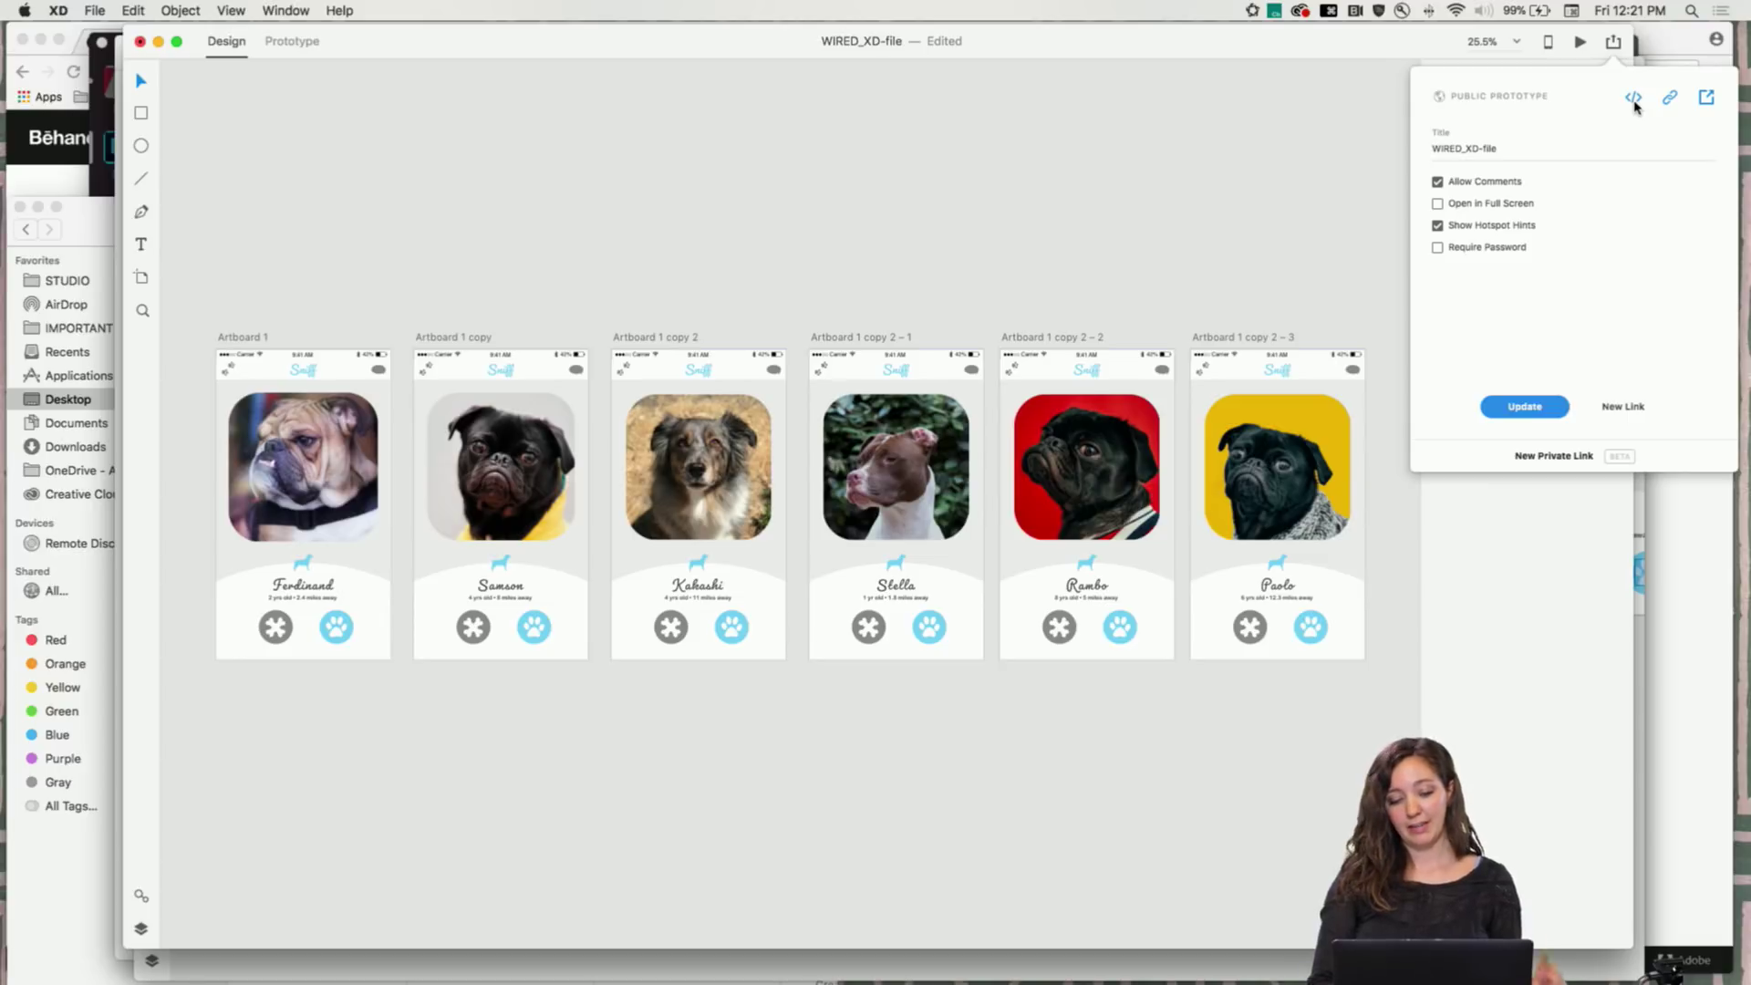
Switch to Chrome and open the Daily Creative Challenge - Photoshop project from the signed-in Behance profile
{"action": "mouse_move", "coordinate": [613, 958]}
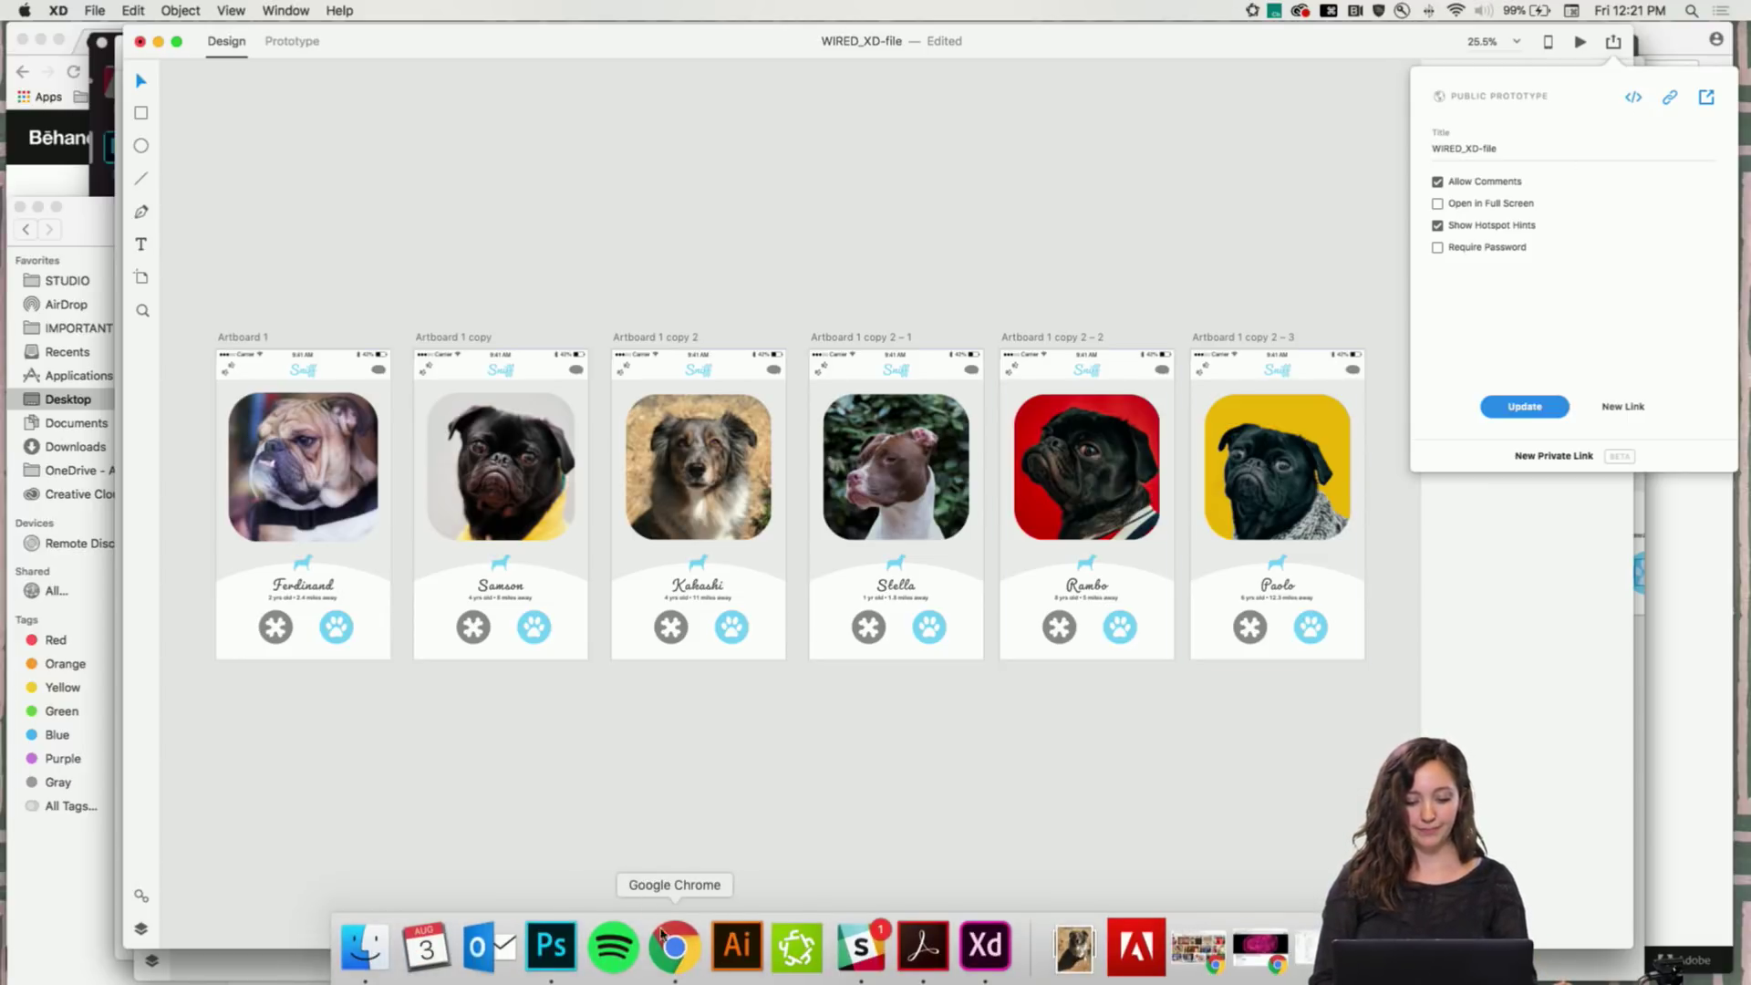
{"action": "left_click", "coordinate": [673, 953]}
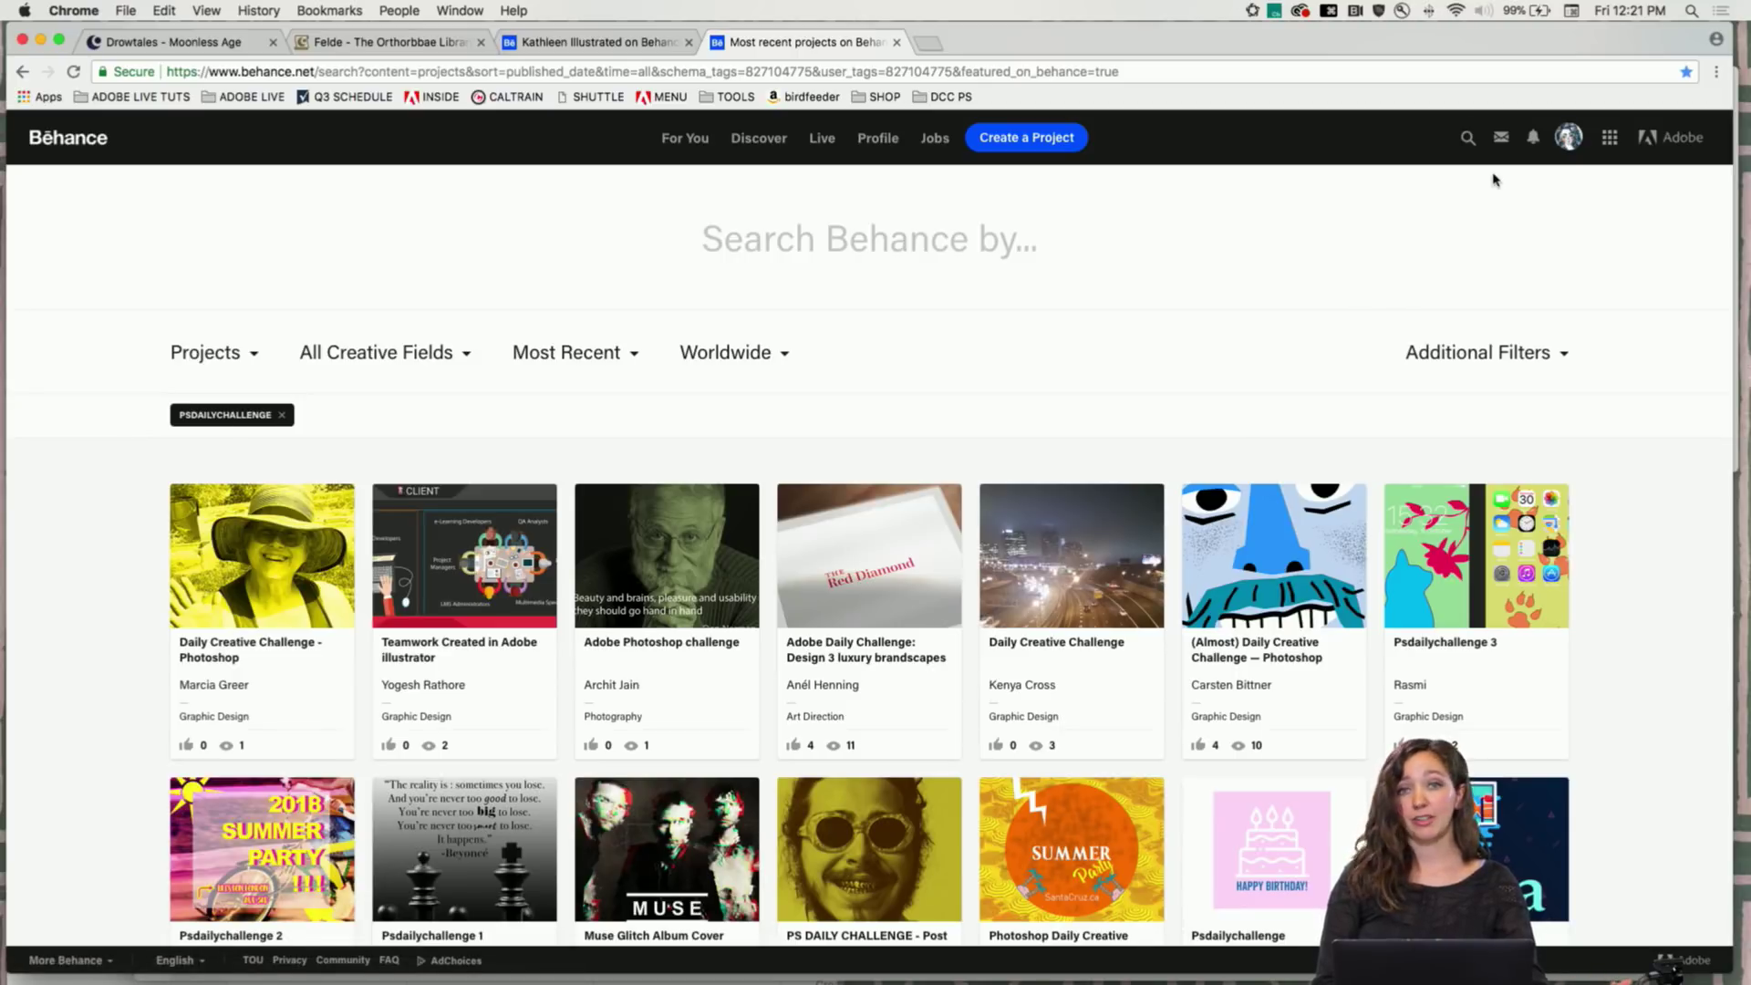
{"action": "left_click", "coordinate": [1567, 136]}
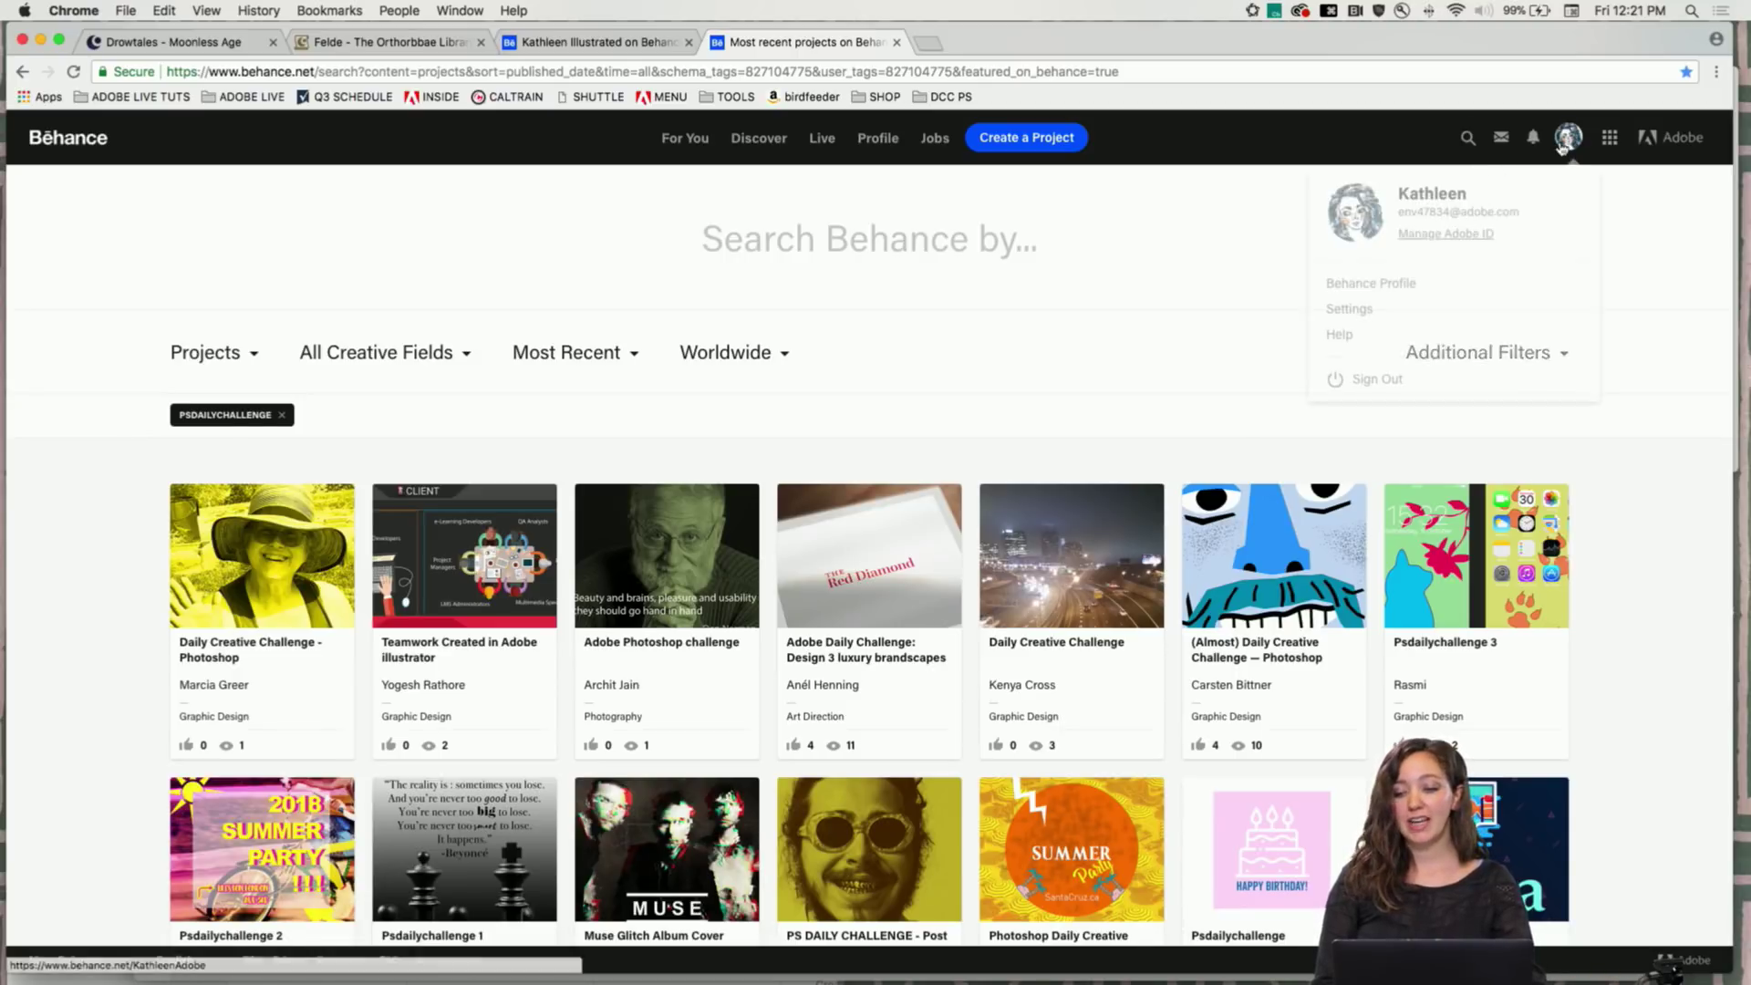
{"action": "left_click", "coordinate": [1348, 229]}
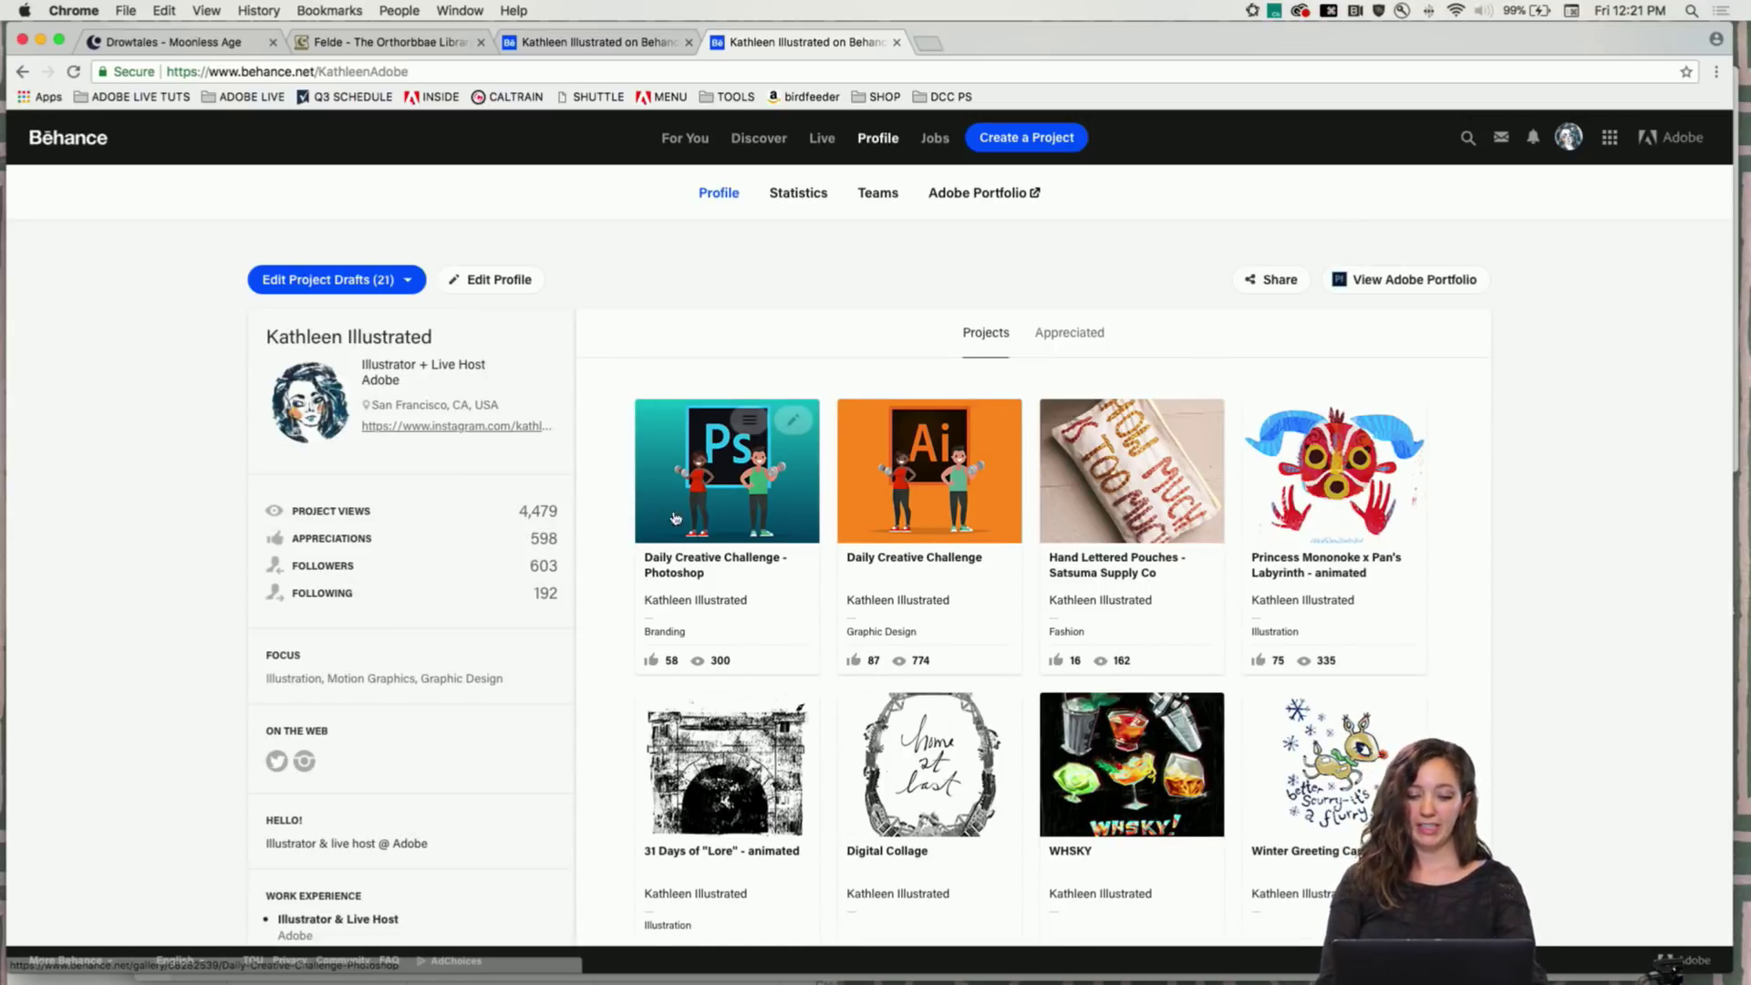
{"action": "mouse_move", "coordinate": [716, 506]}
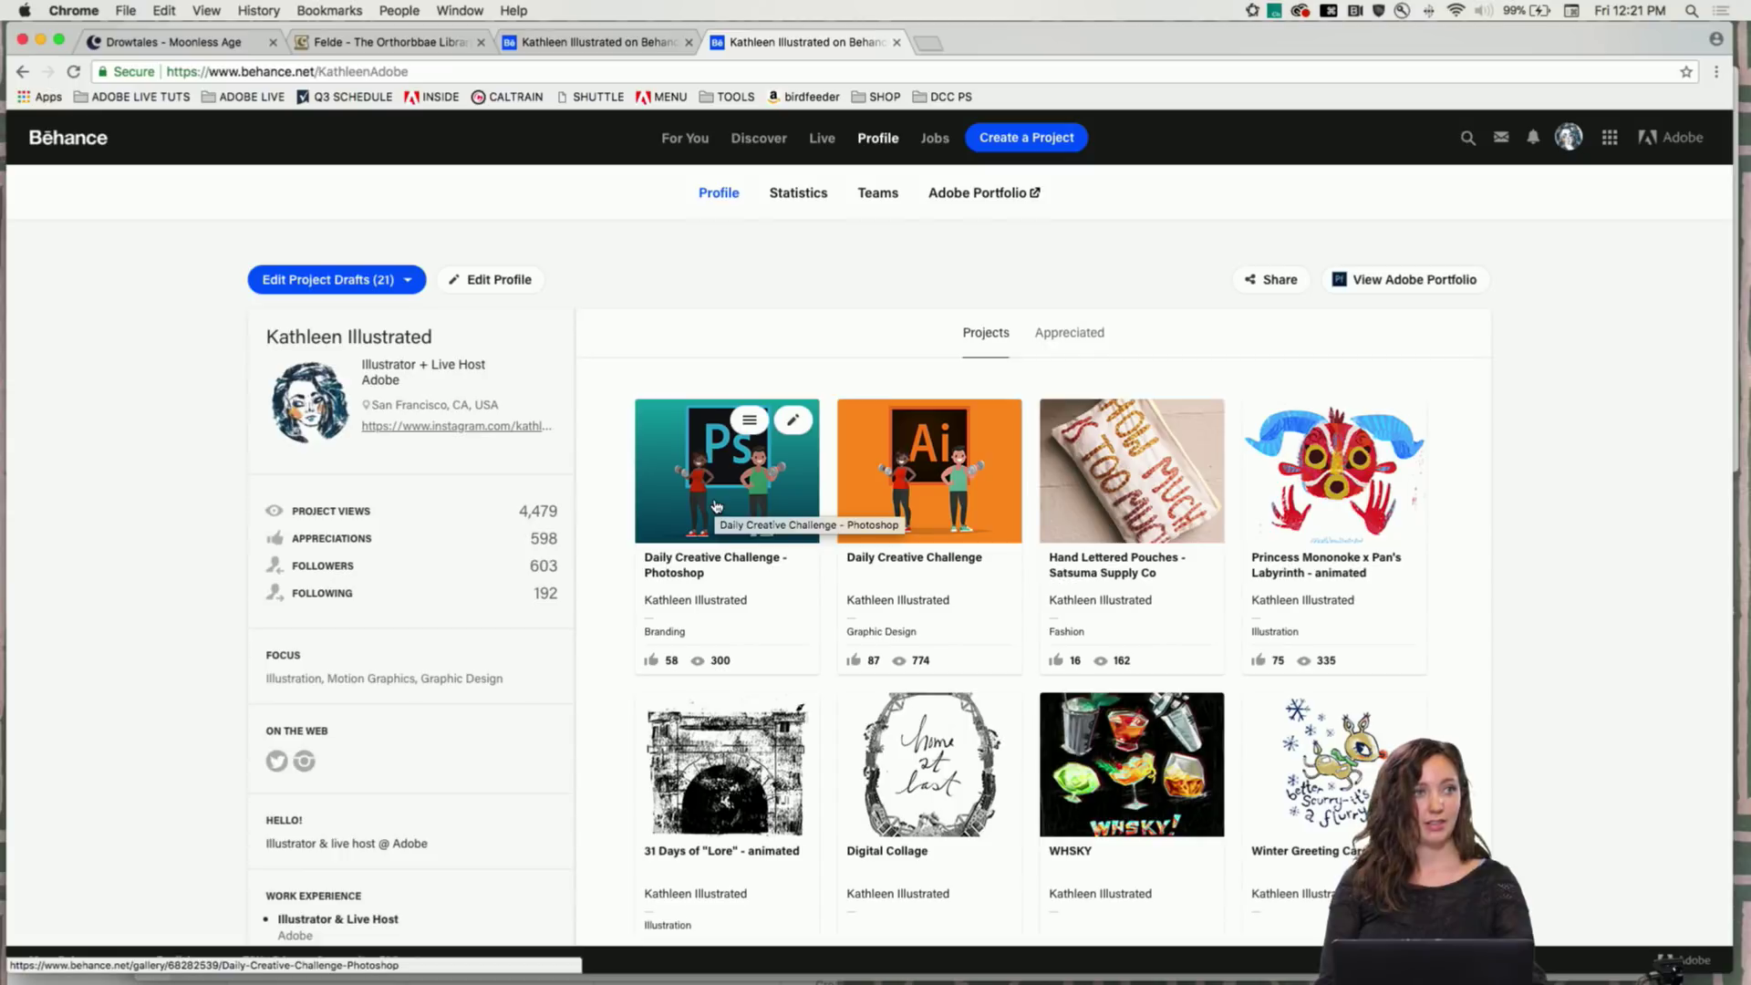
{"action": "left_click", "coordinate": [716, 506]}
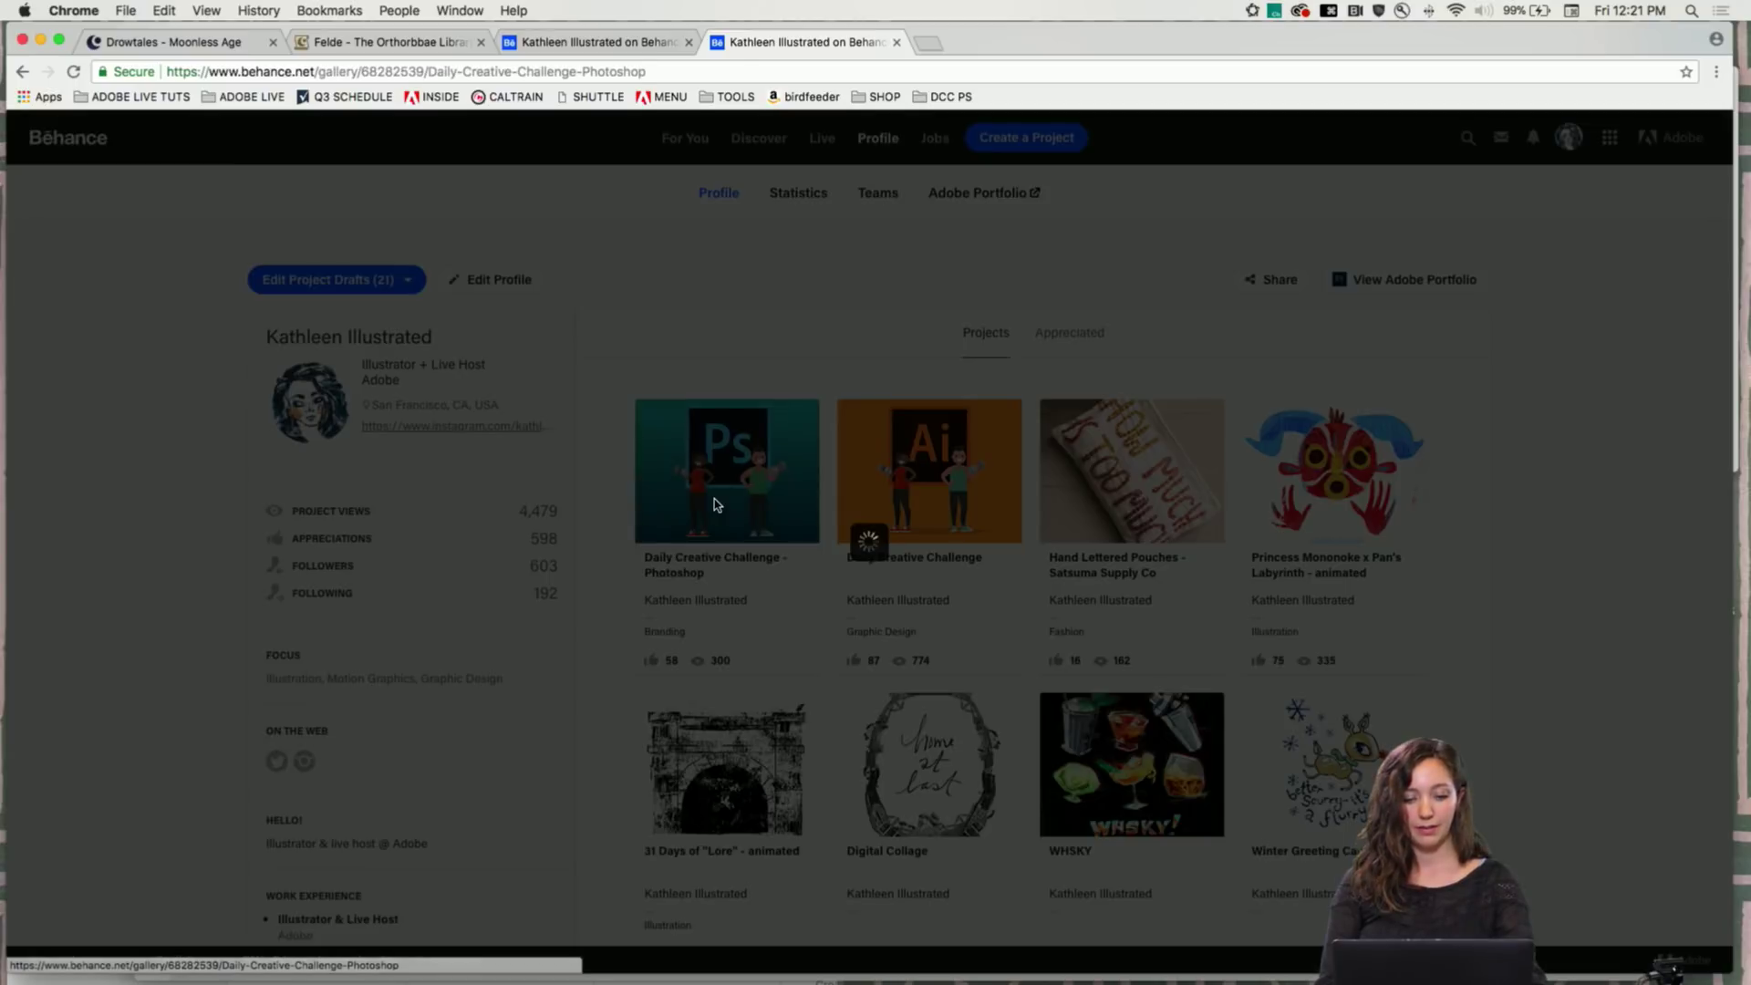
{"action": "scroll", "coordinate": [639, 588], "scroll_direction": "down", "scroll_amount": 20}
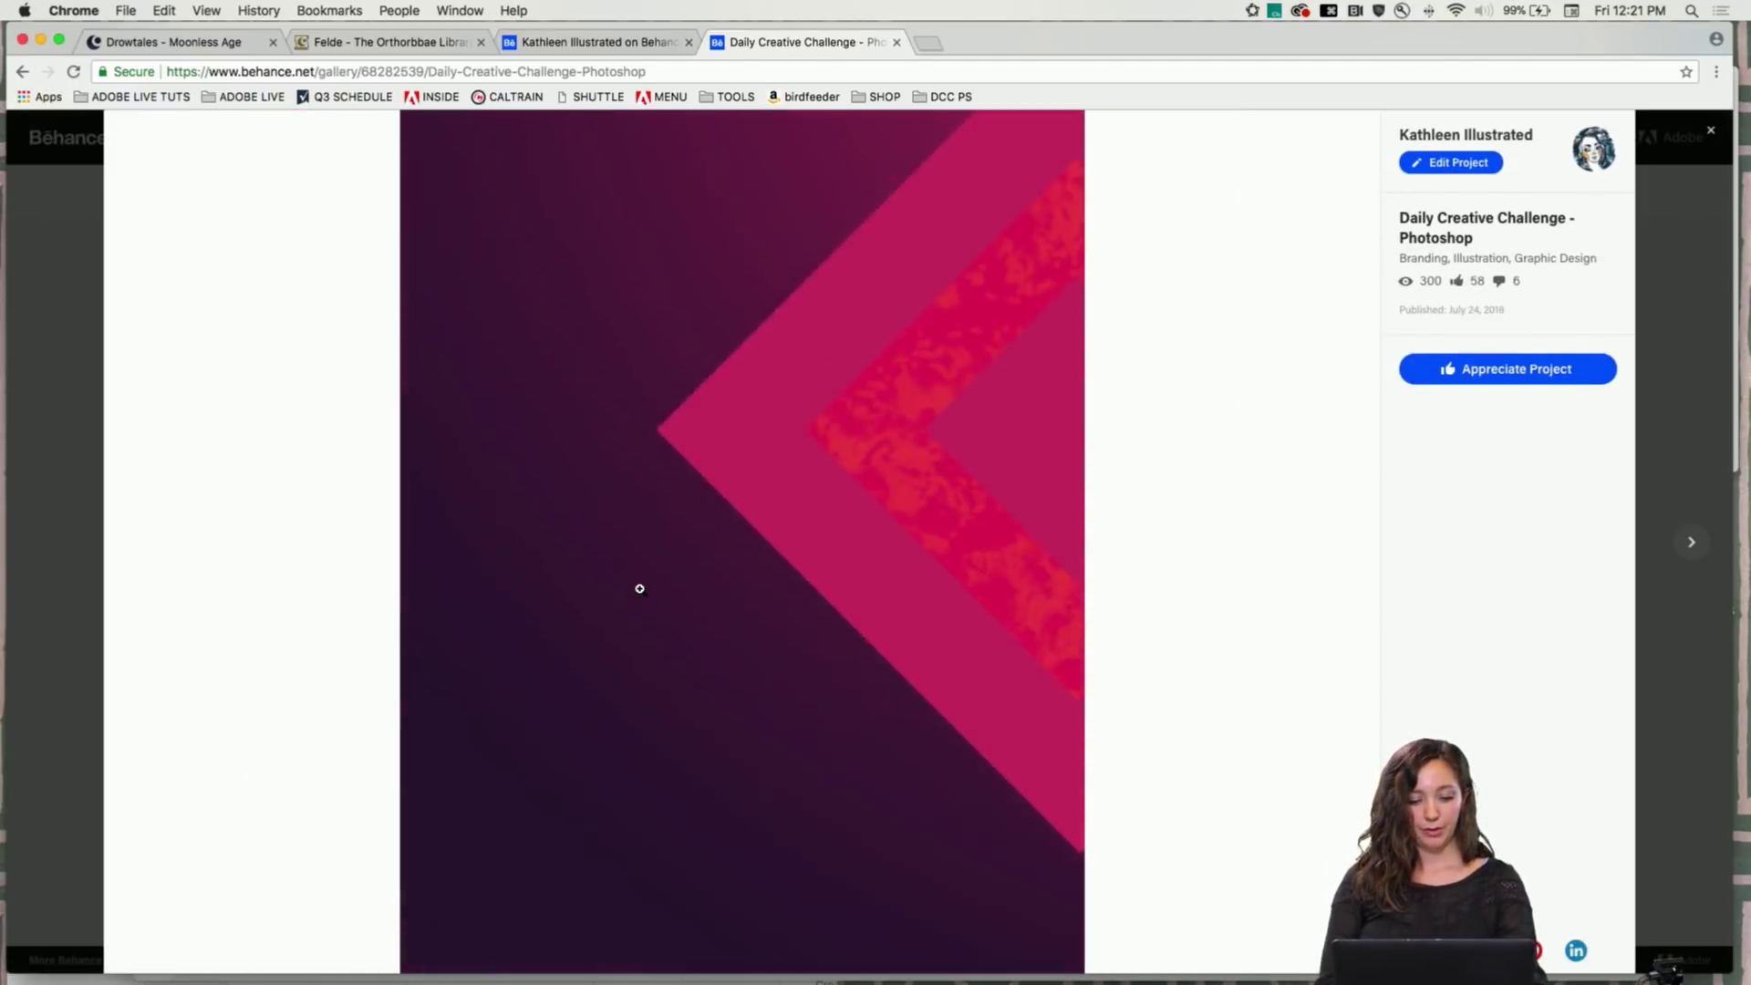
{"action": "scroll", "coordinate": [641, 590], "scroll_direction": "down", "scroll_amount": 20}
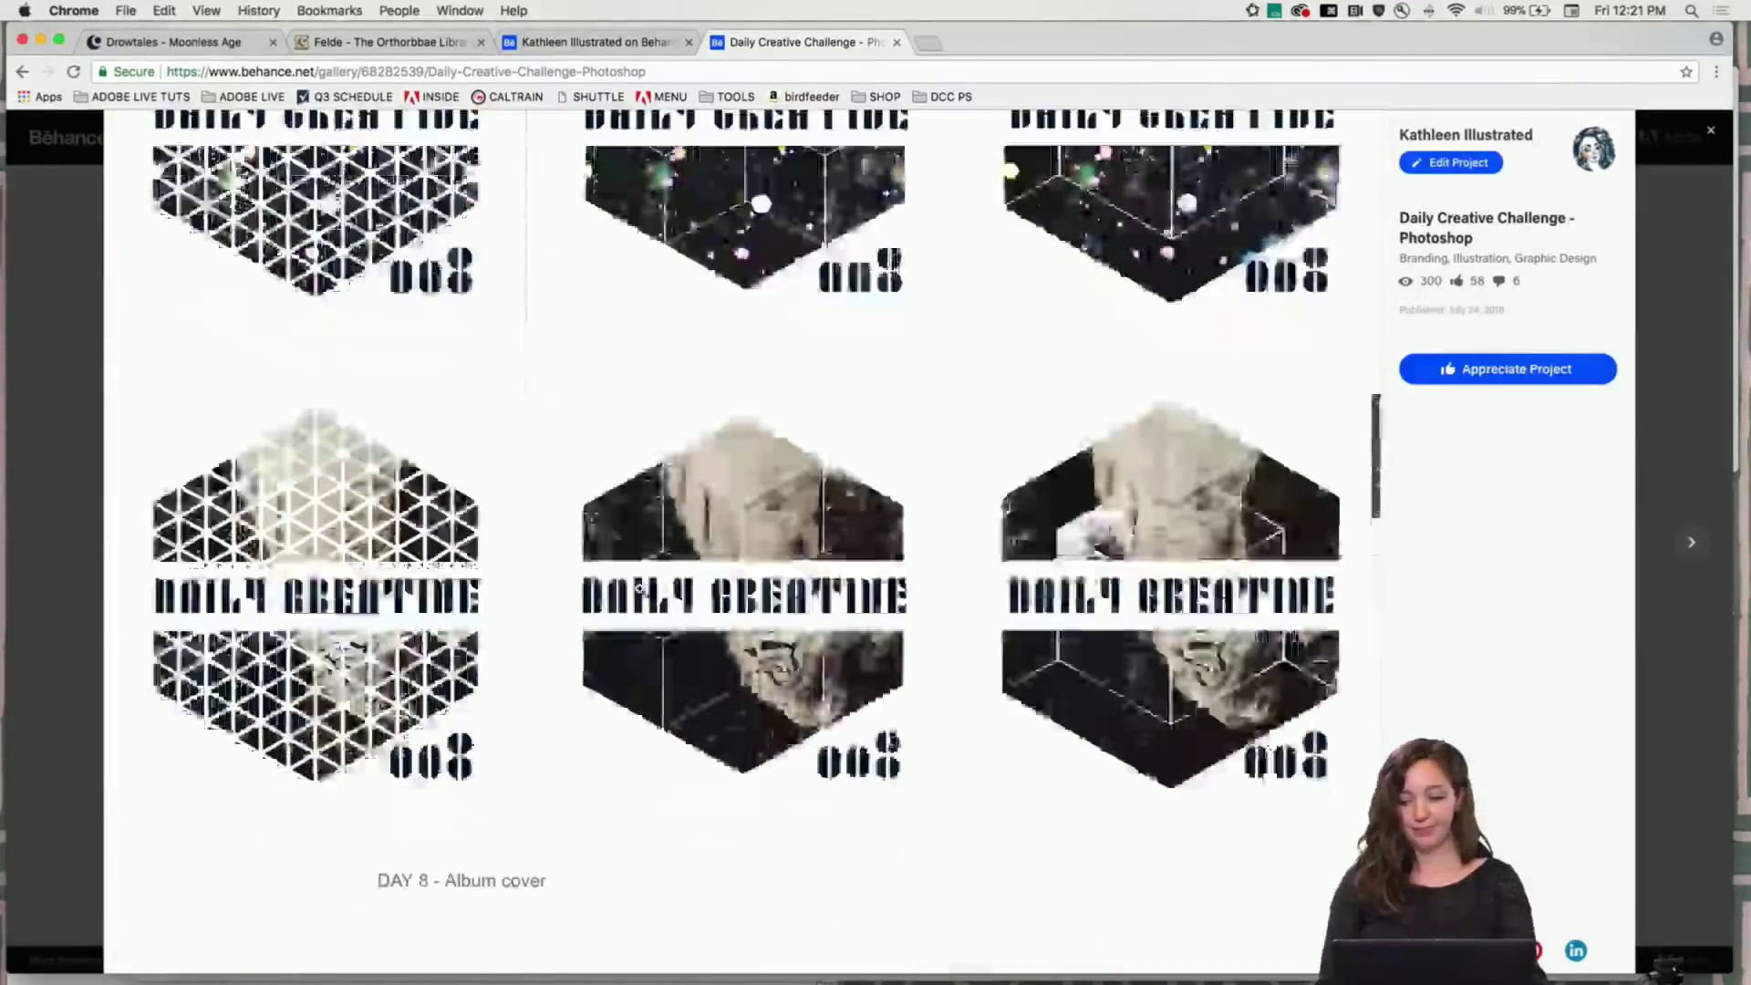
{"action": "scroll", "coordinate": [641, 590], "scroll_direction": "up", "scroll_amount": 15}
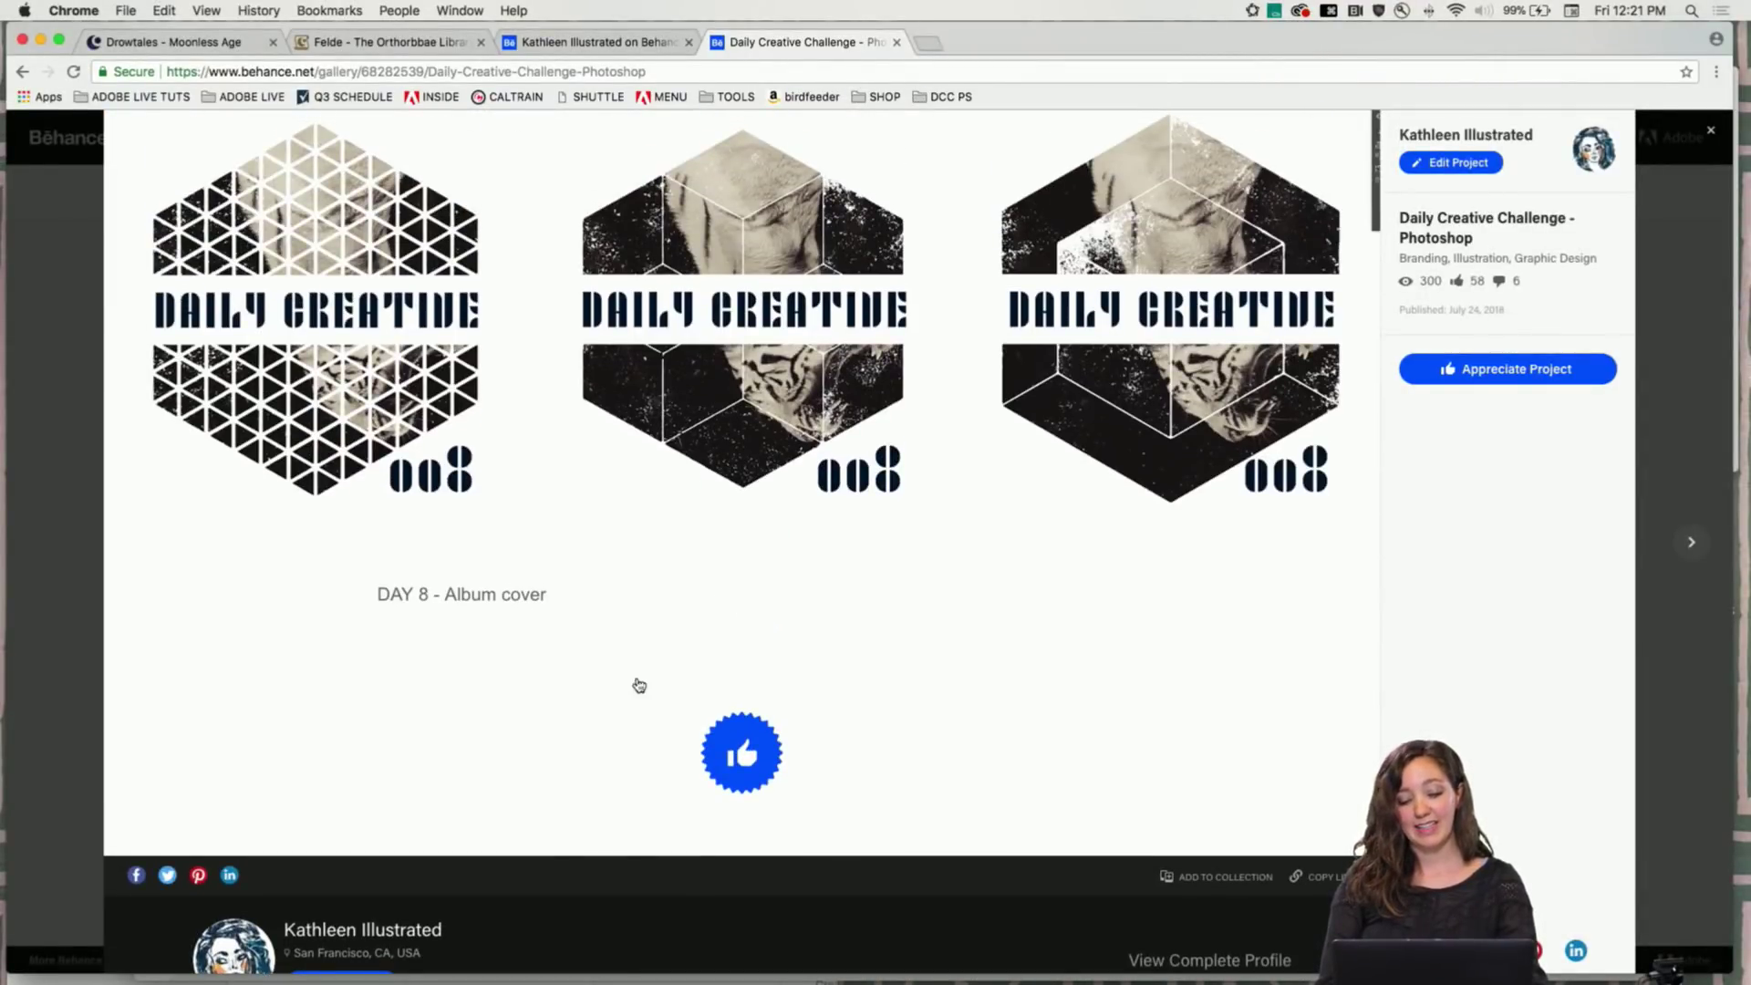
Open the project in the editor and start a media embed below the "DAY 8 - Album cover" caption
{"action": "left_click", "coordinate": [1457, 162]}
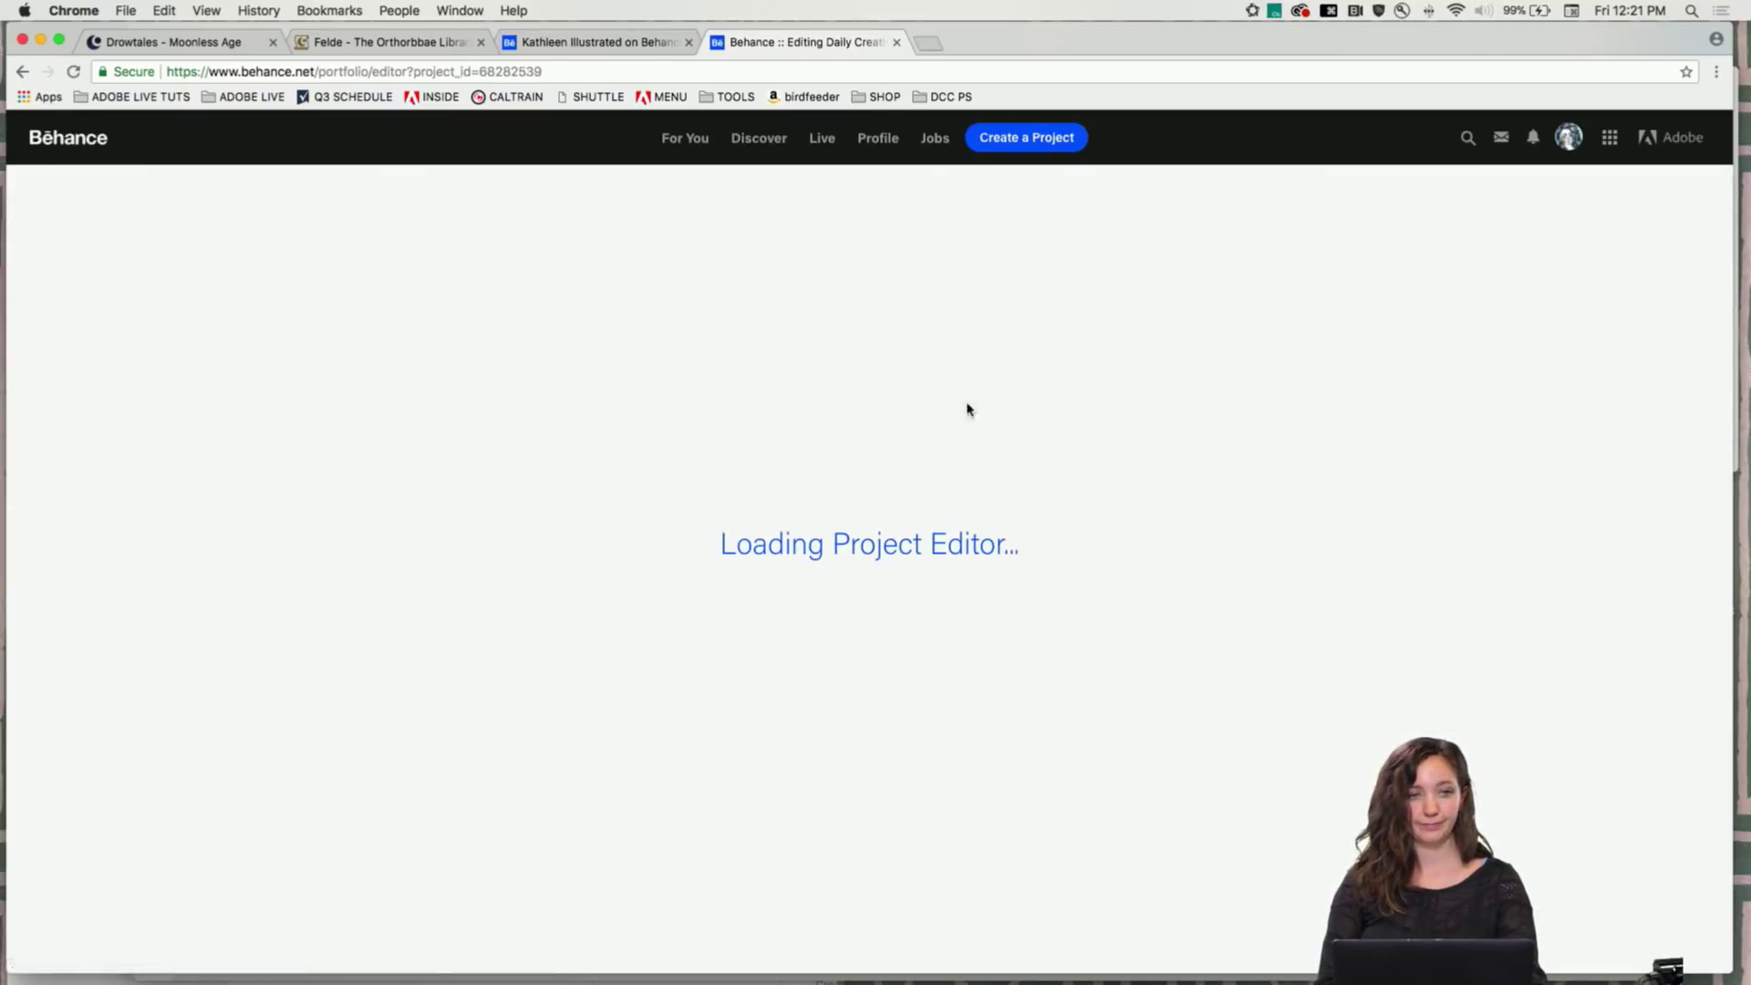
{"action": "scroll", "coordinate": [879, 431], "scroll_direction": "down", "scroll_amount": 10}
{"action": "scroll", "coordinate": [880, 429], "scroll_direction": "down", "scroll_amount": 20}
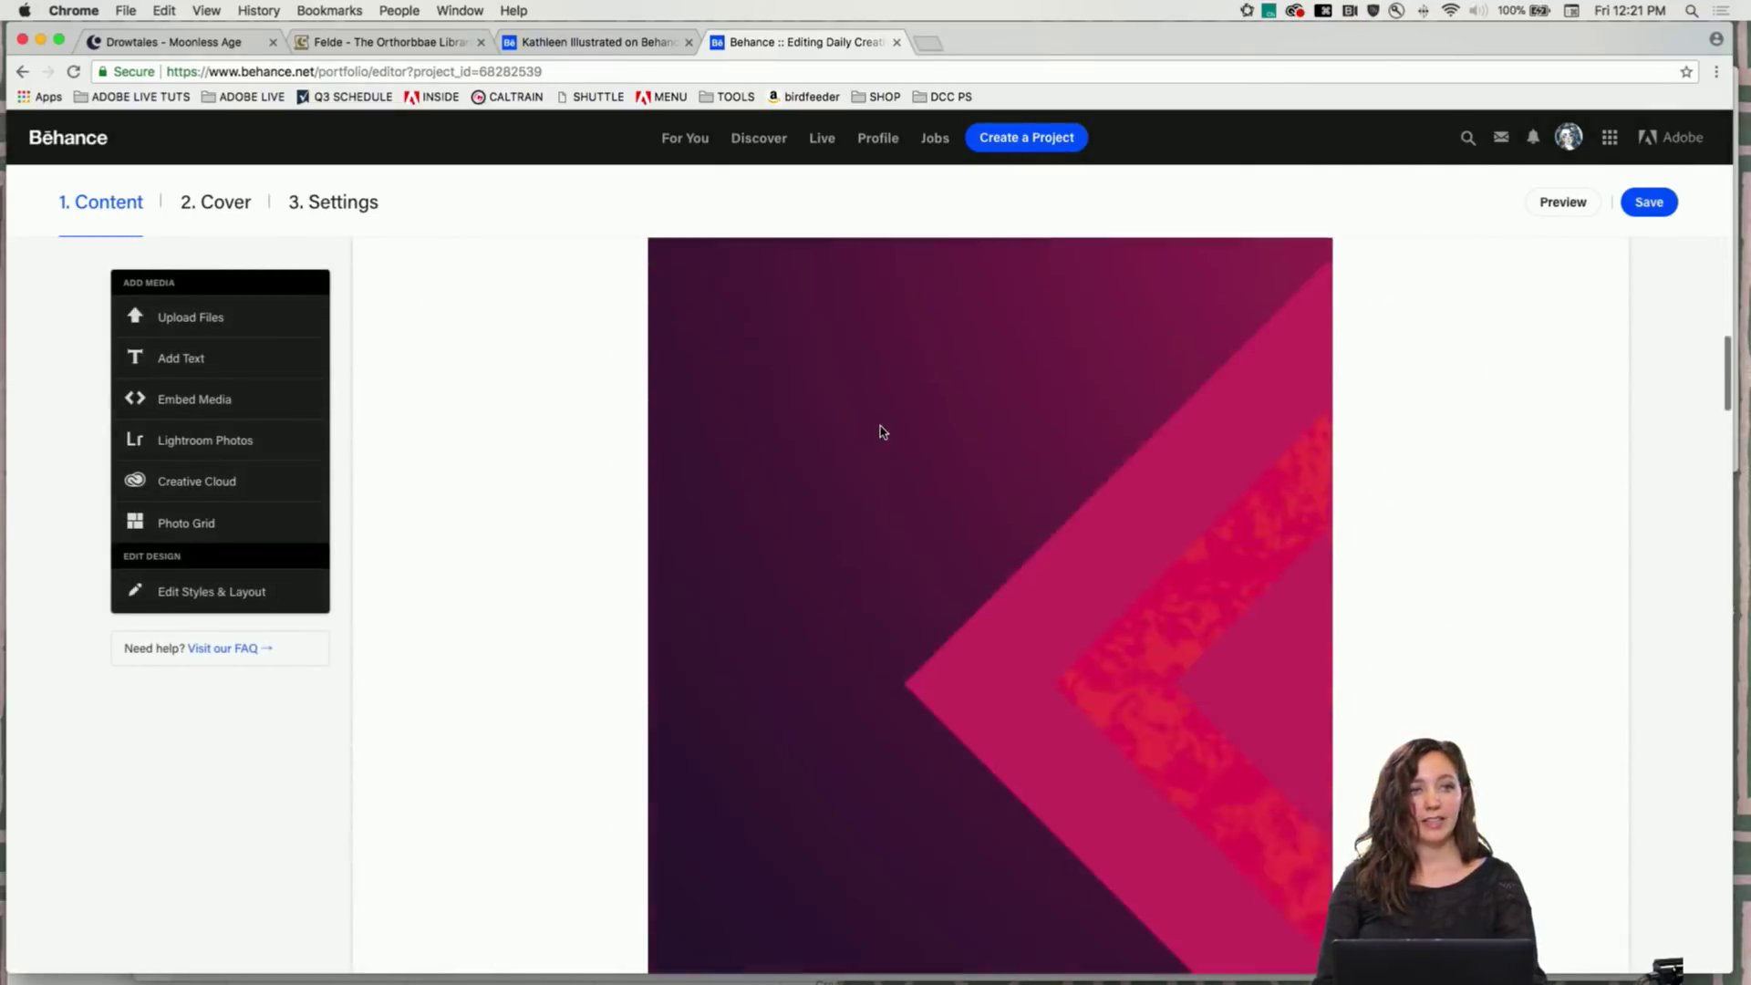
{"action": "scroll", "coordinate": [881, 432], "scroll_direction": "down", "scroll_amount": 20}
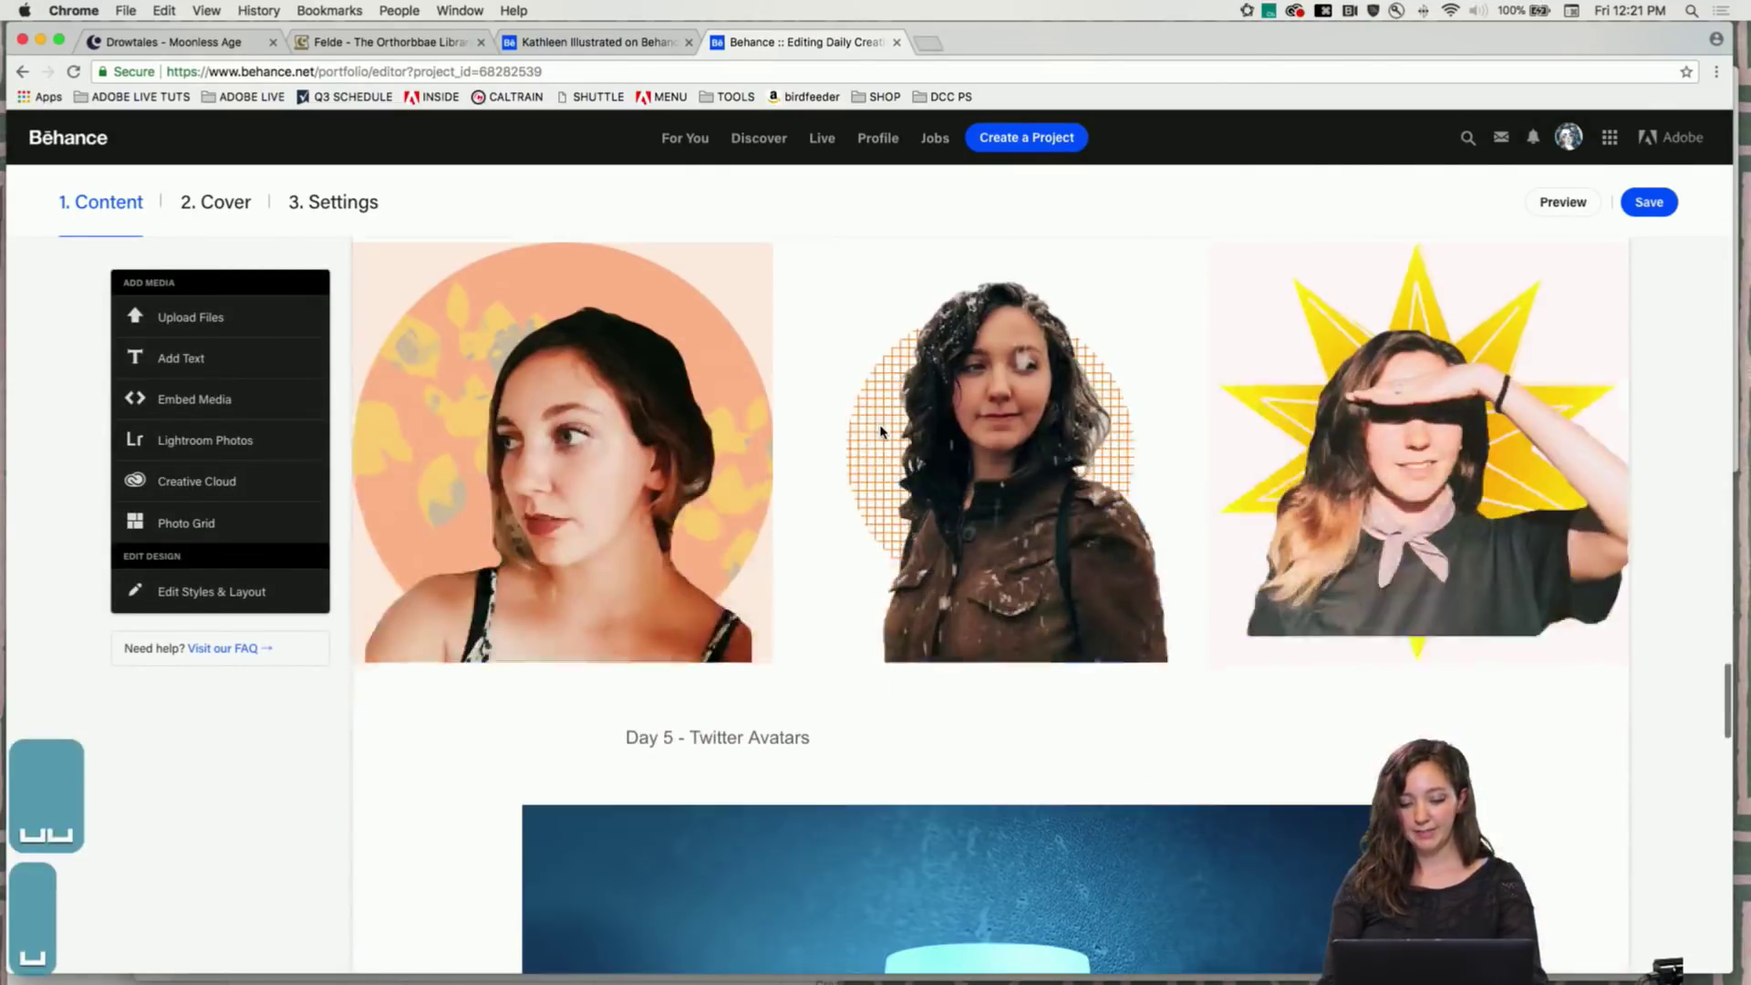
{"action": "scroll", "coordinate": [880, 431], "scroll_direction": "down", "scroll_amount": 5}
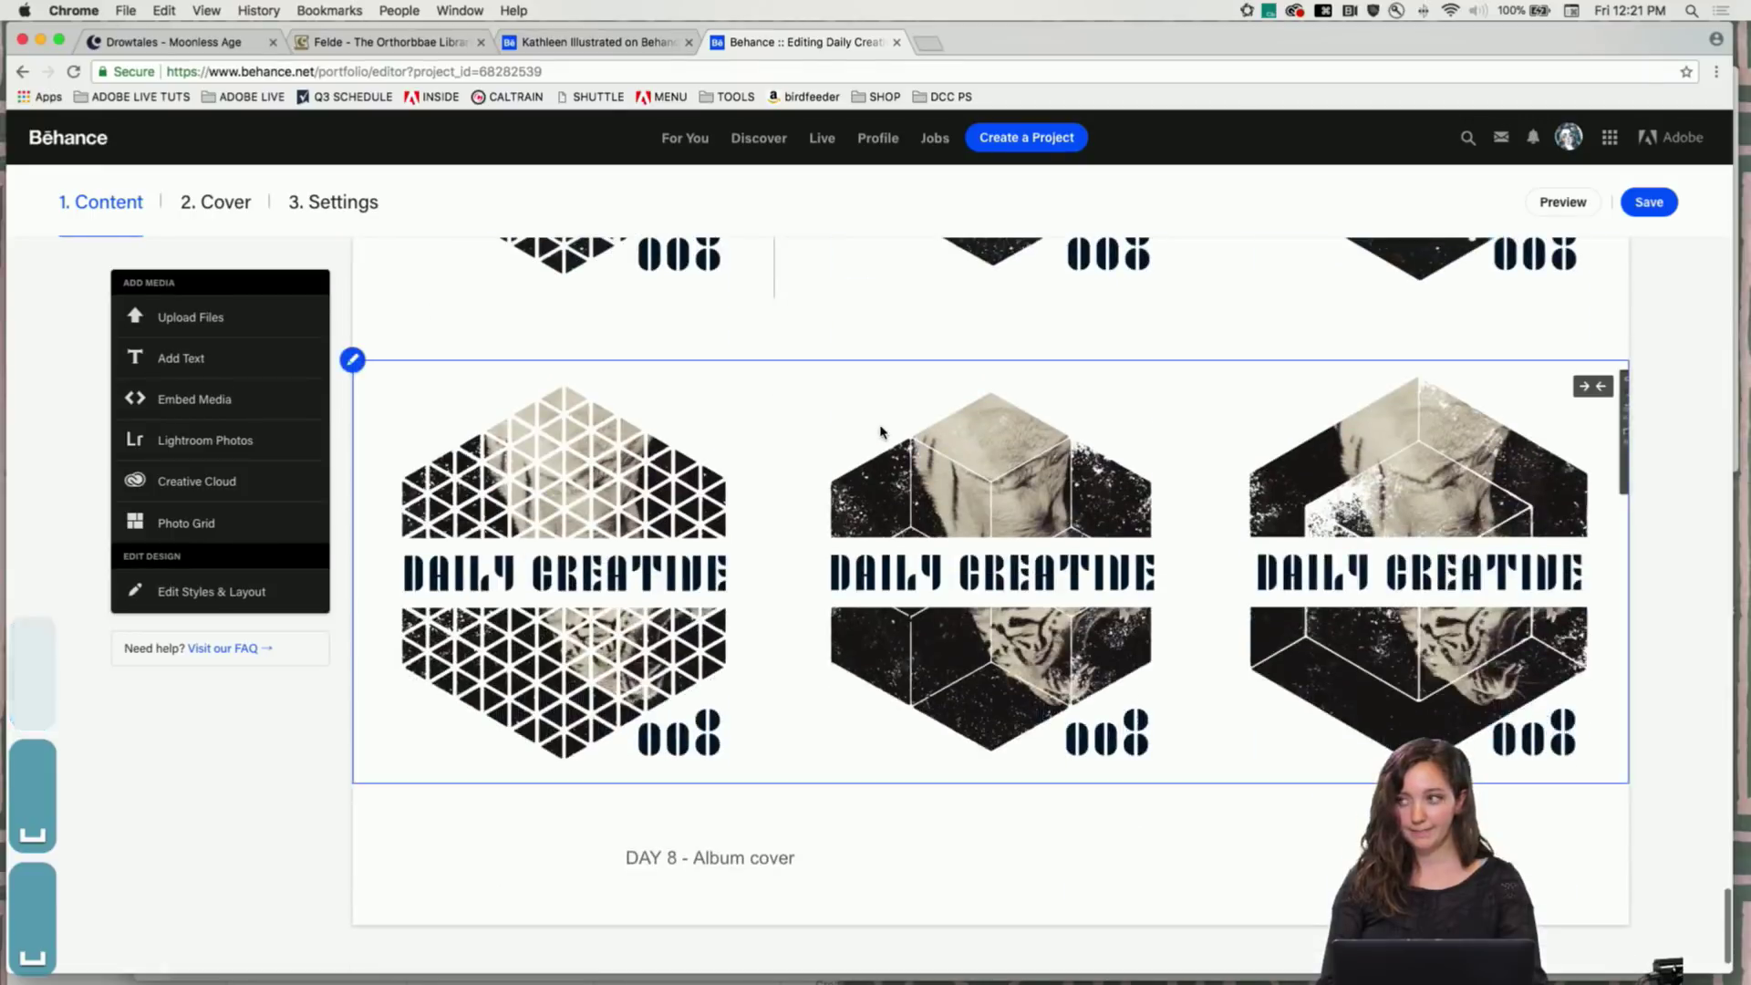
{"action": "mouse_move", "coordinate": [786, 814]}
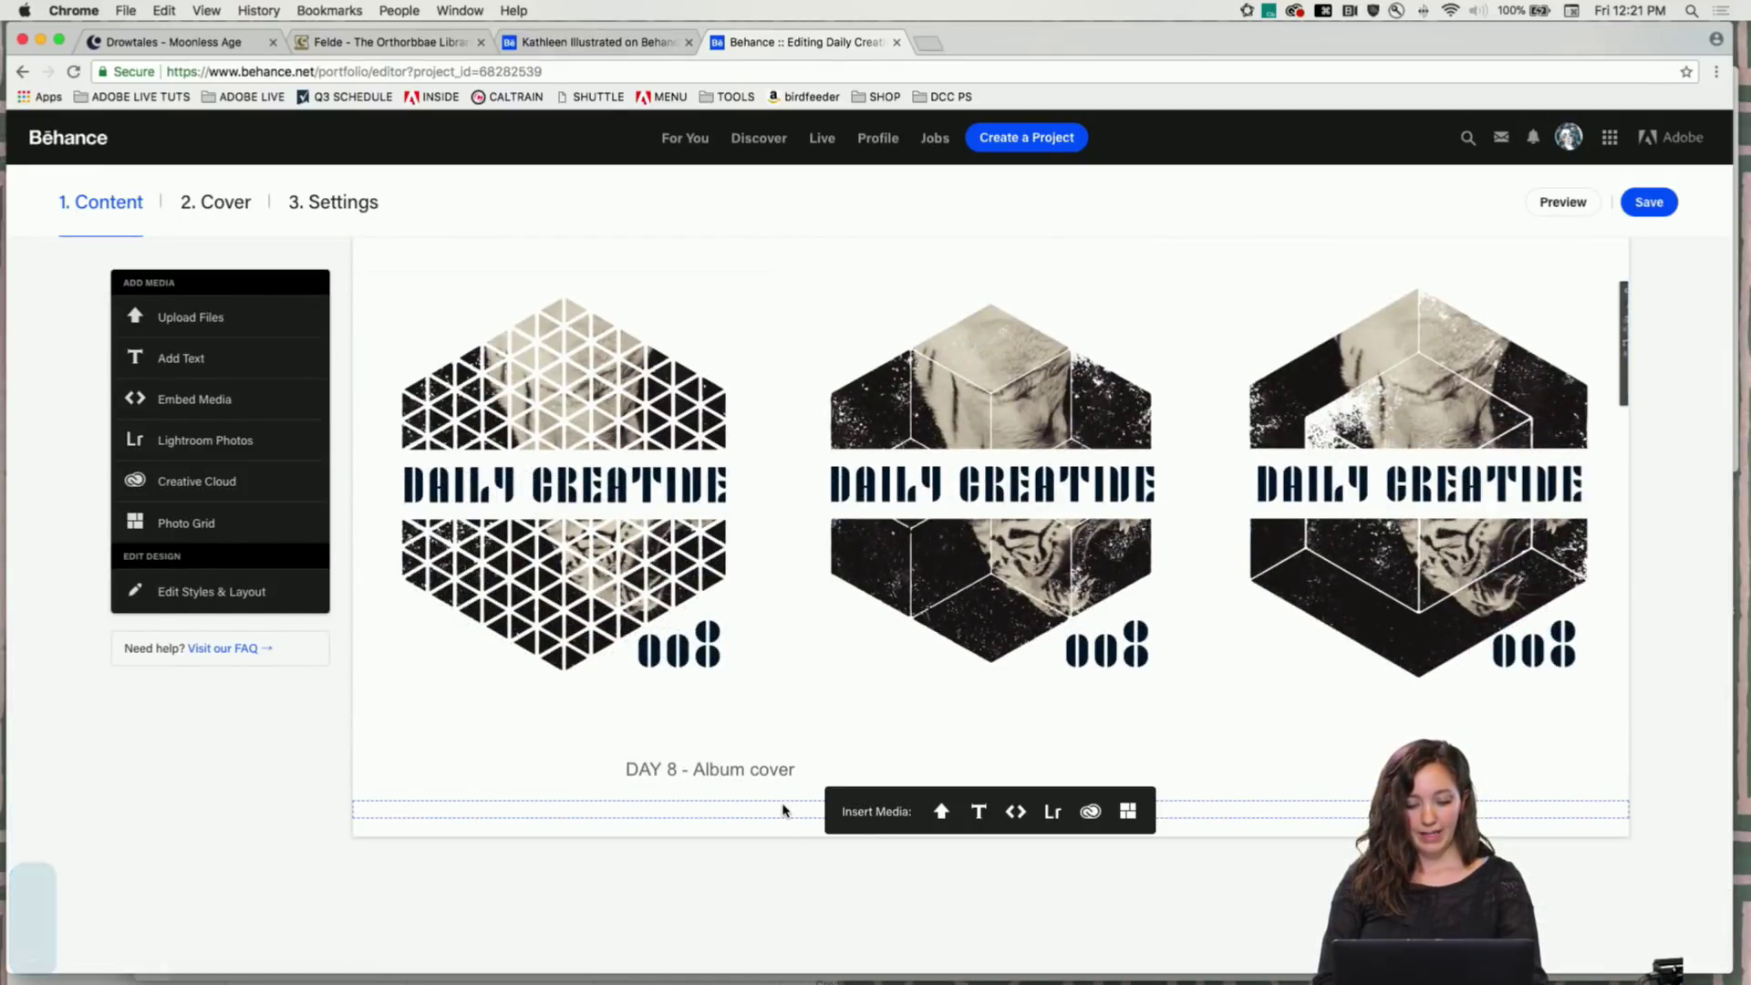
{"action": "left_click", "coordinate": [1016, 812]}
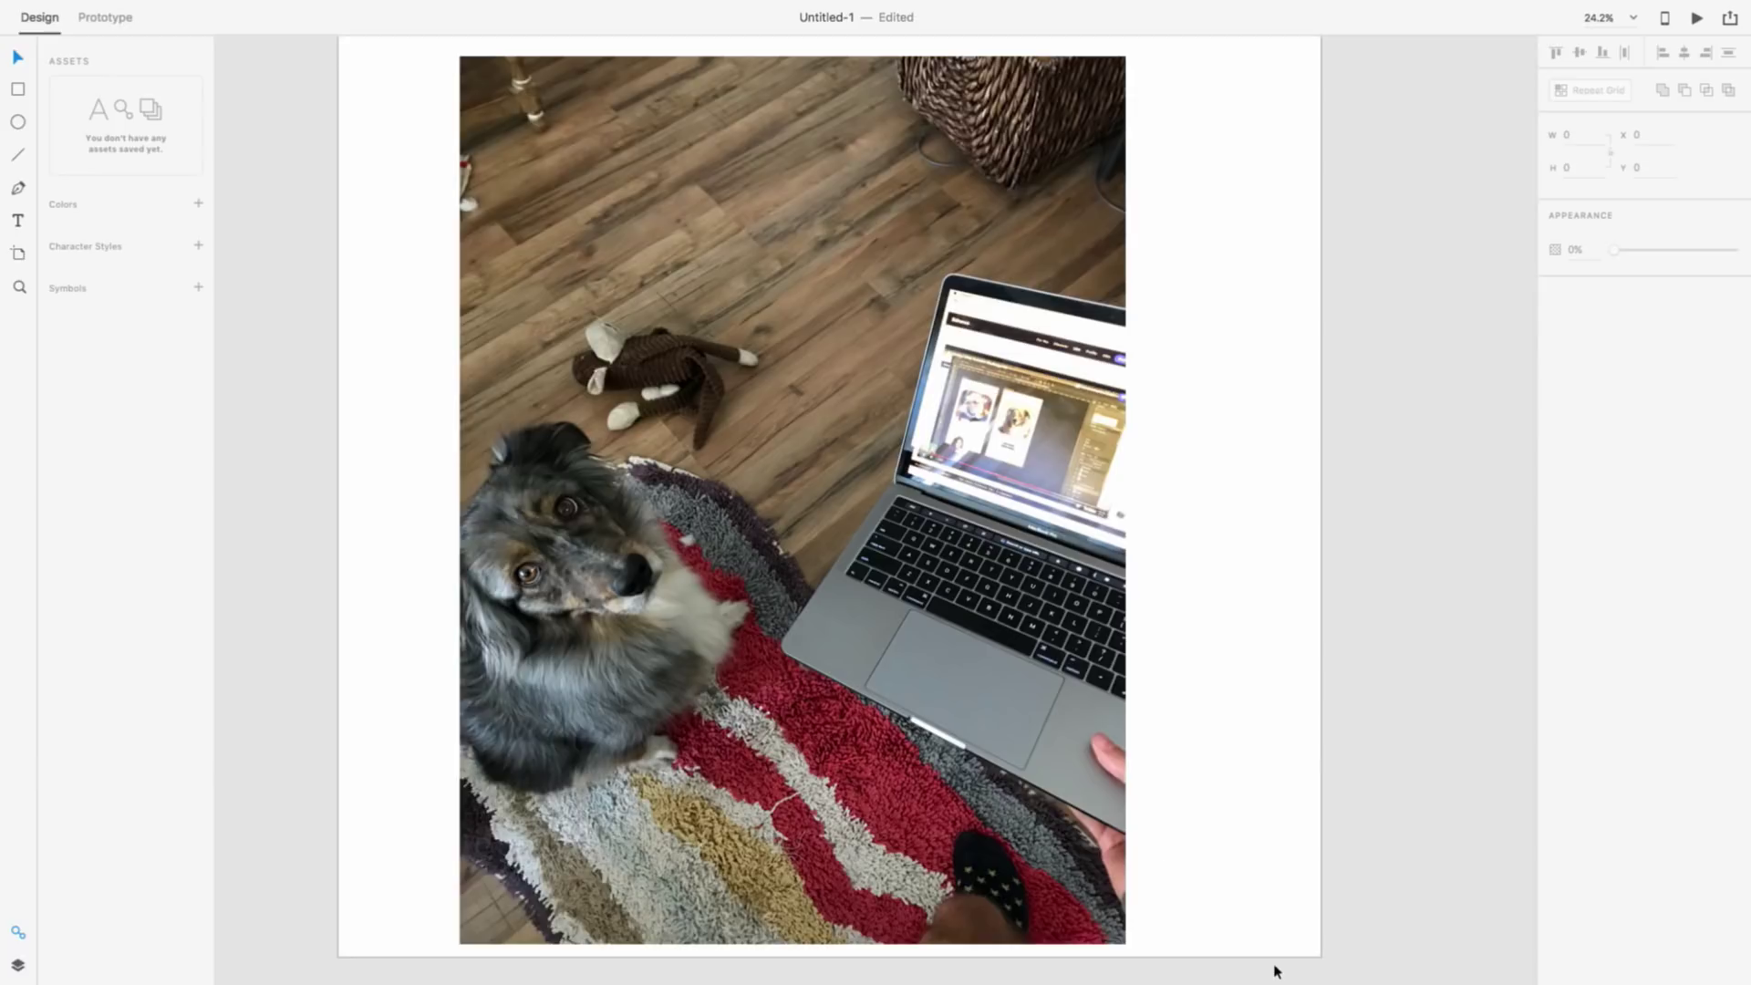
{"action": "scroll", "coordinate": [717, 580], "scroll_direction": "up", "scroll_amount": 3}
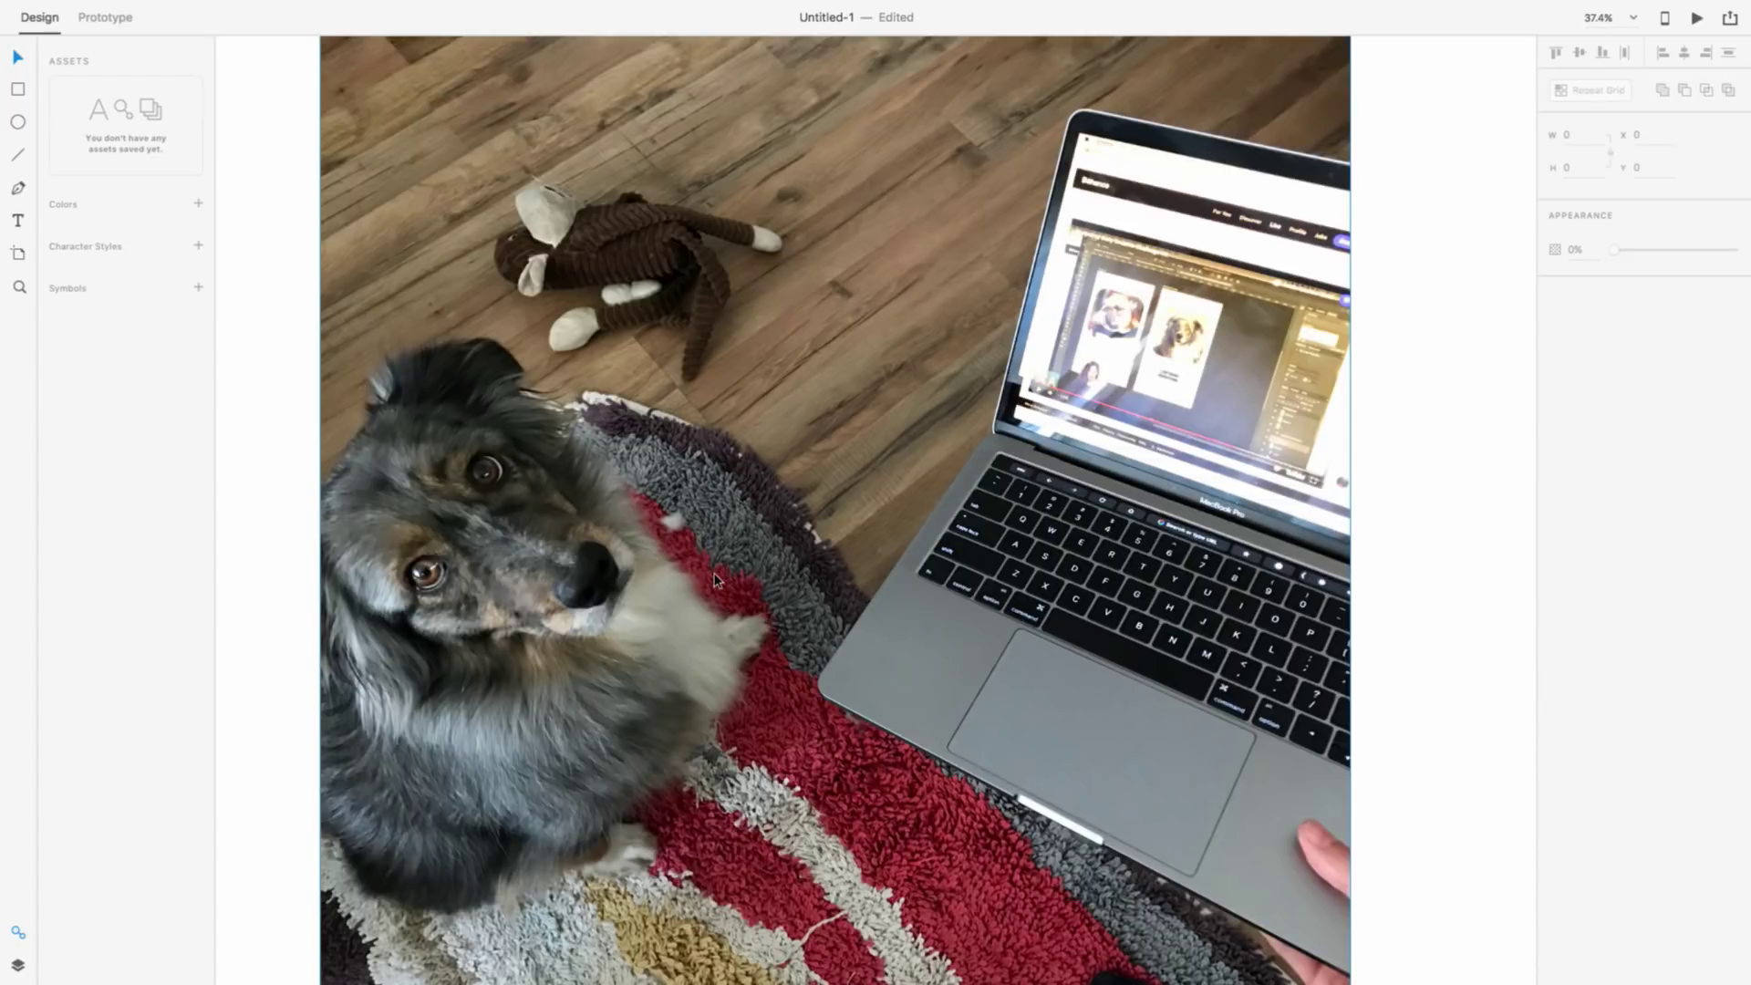
{"action": "scroll", "coordinate": [715, 580], "scroll_direction": "up", "scroll_amount": 3}
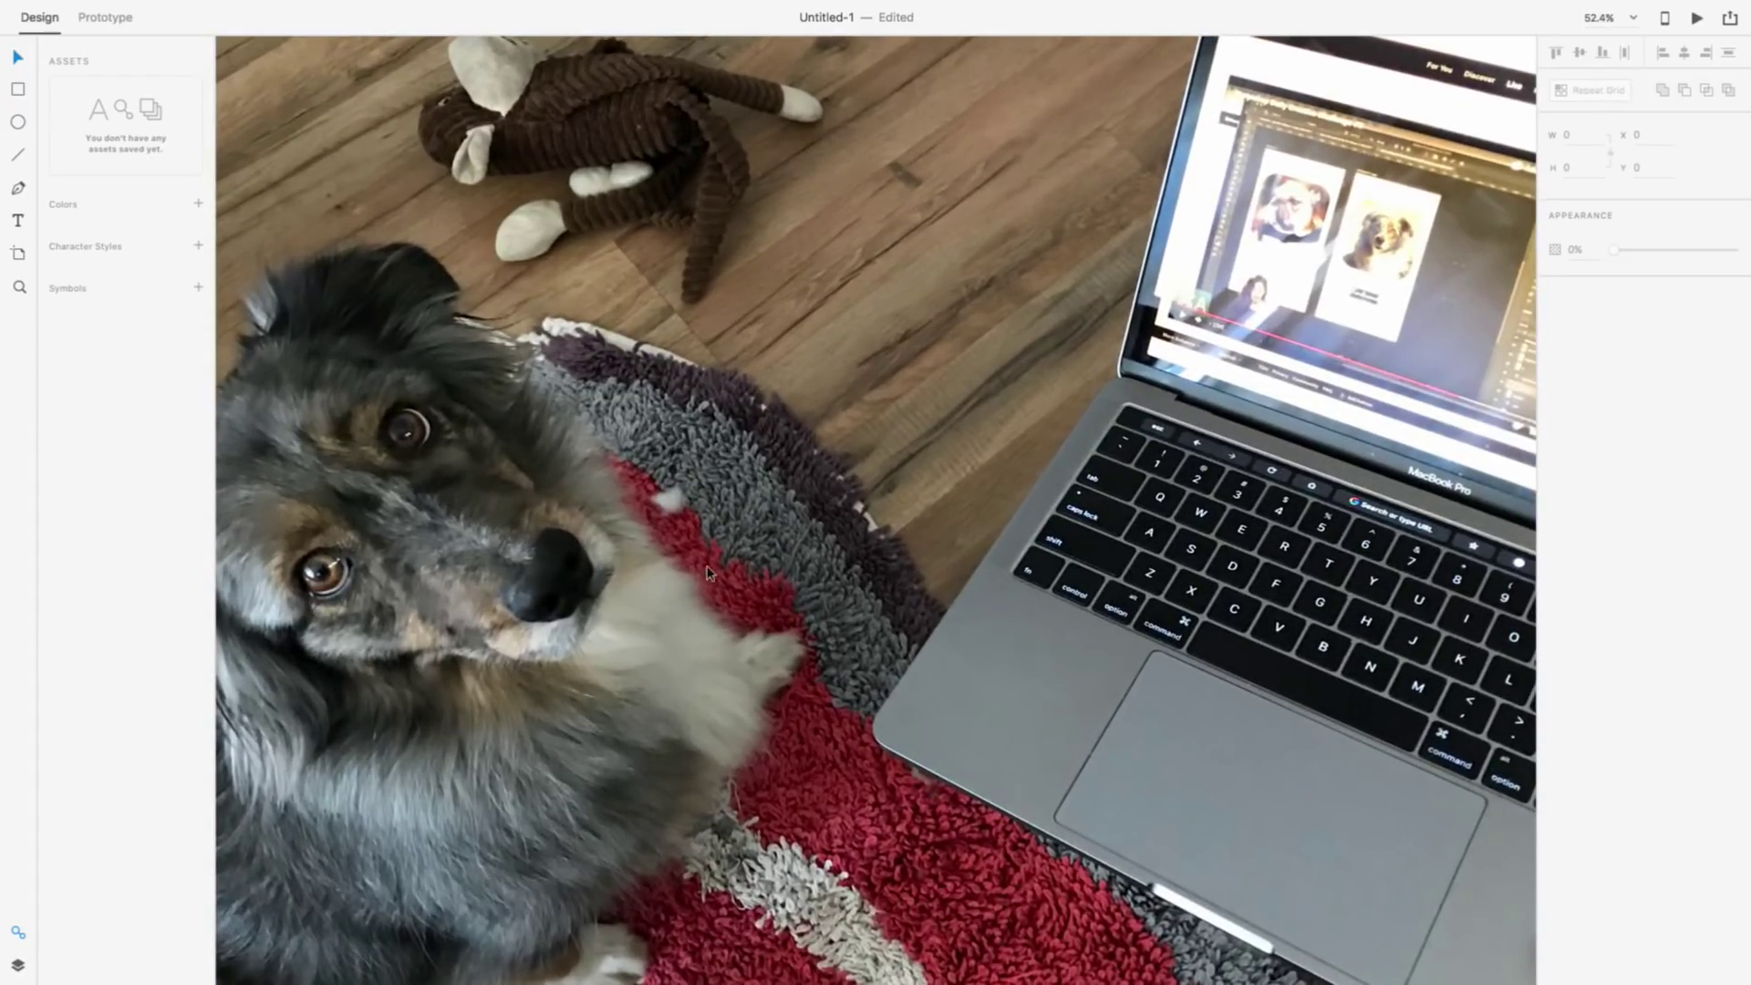
{"action": "scroll", "coordinate": [680, 575], "scroll_direction": "down", "scroll_amount": 1}
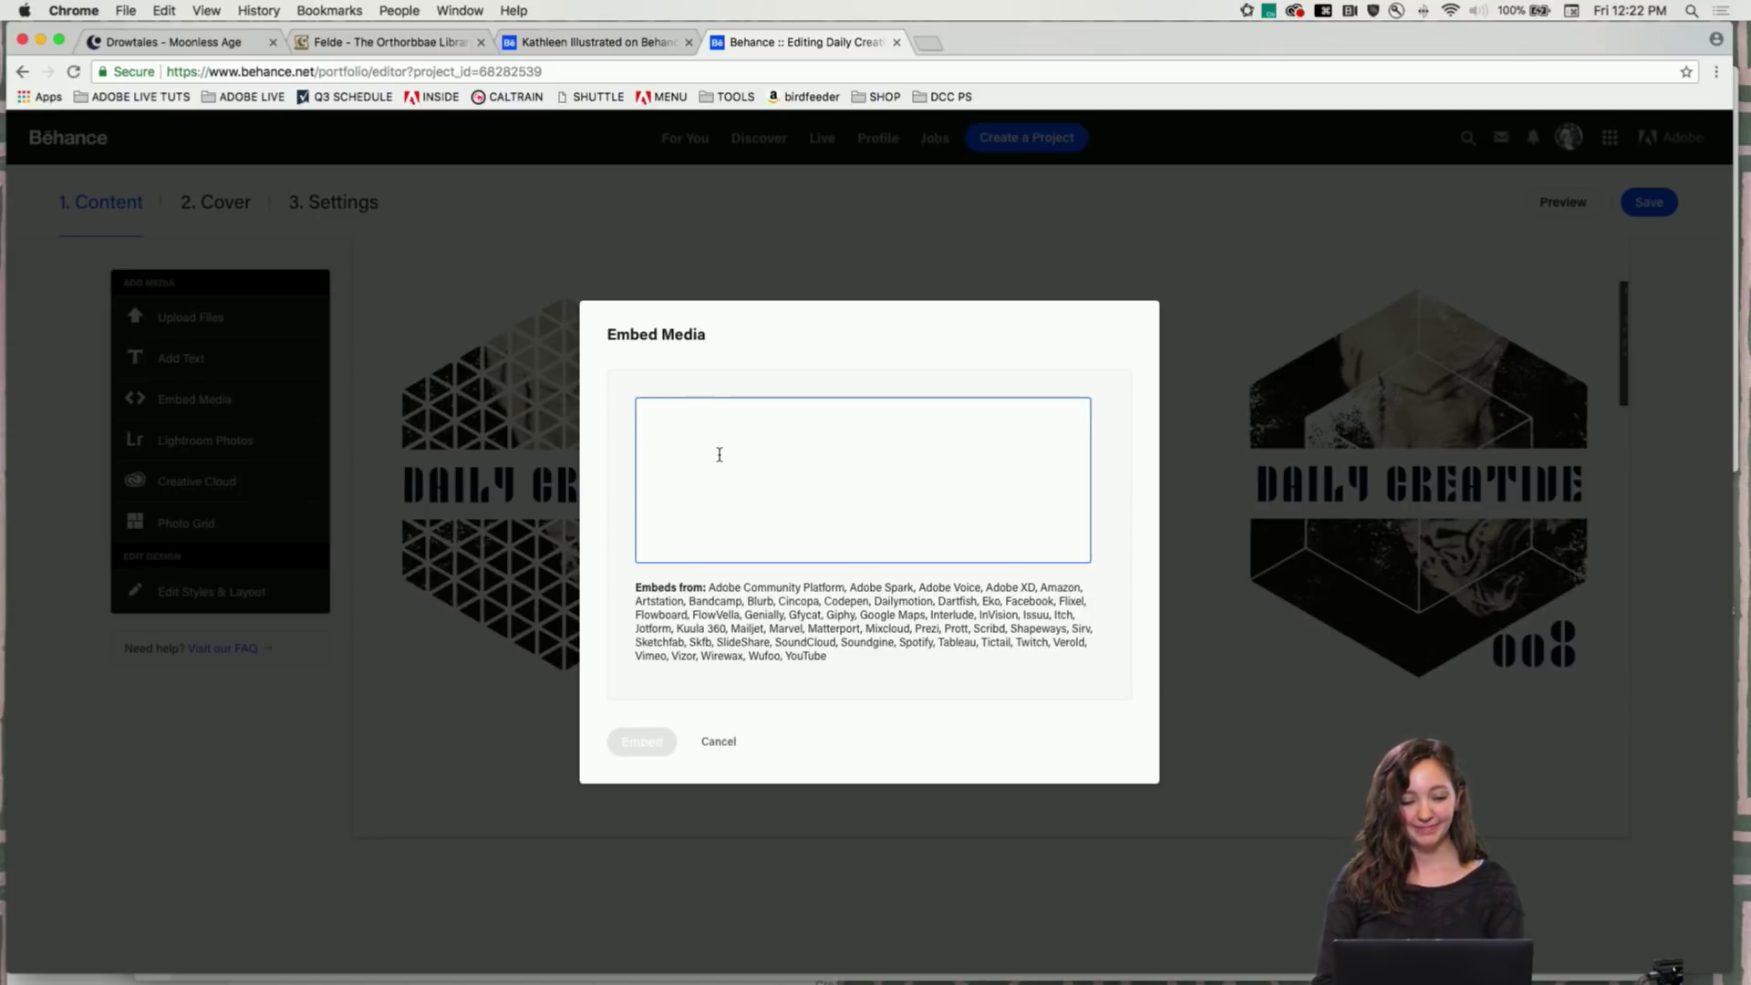
Embed the published XD prototype in the project with its copied iframe code, width 750 and height 1334
{"action": "type", "text": "<iframe width=\"750\" height=\"1334\" src=\"https://xd.adobe.com/embed/1c3c6b46-7643-429d-75d4-cbe5442ce58a-6a0d/\" frameborder=\"0\" allowfullscreen></iframe>"}
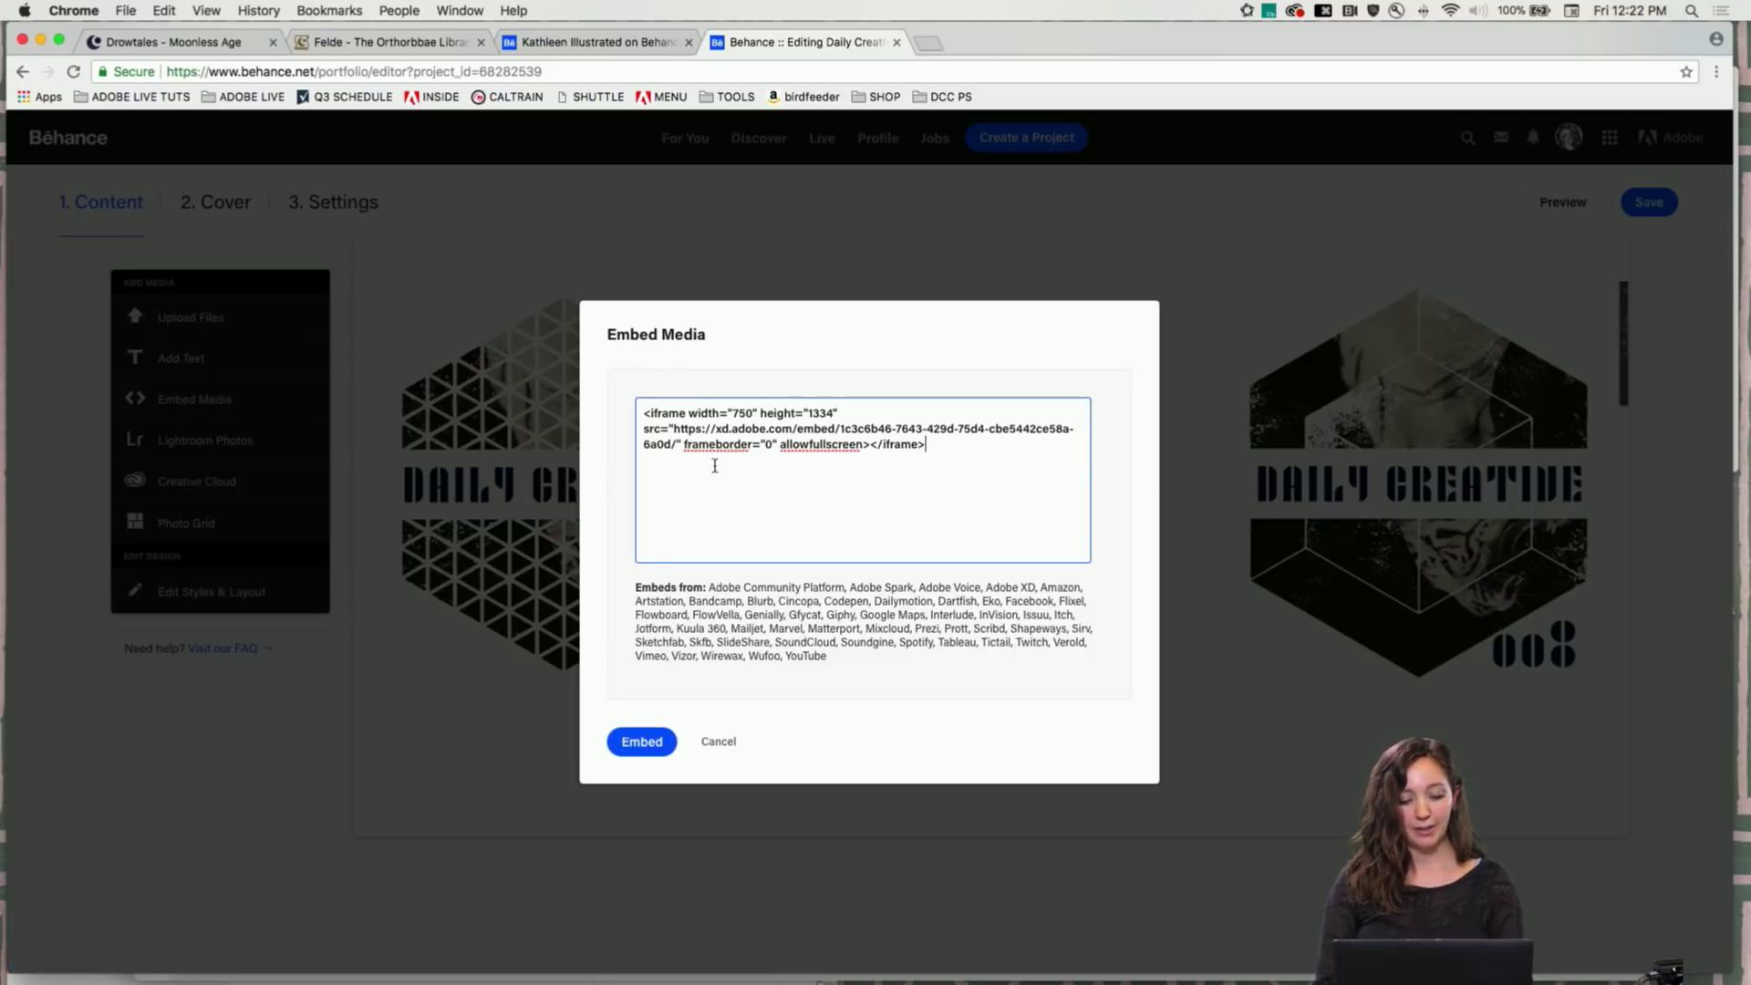
{"action": "left_click", "coordinate": [640, 741]}
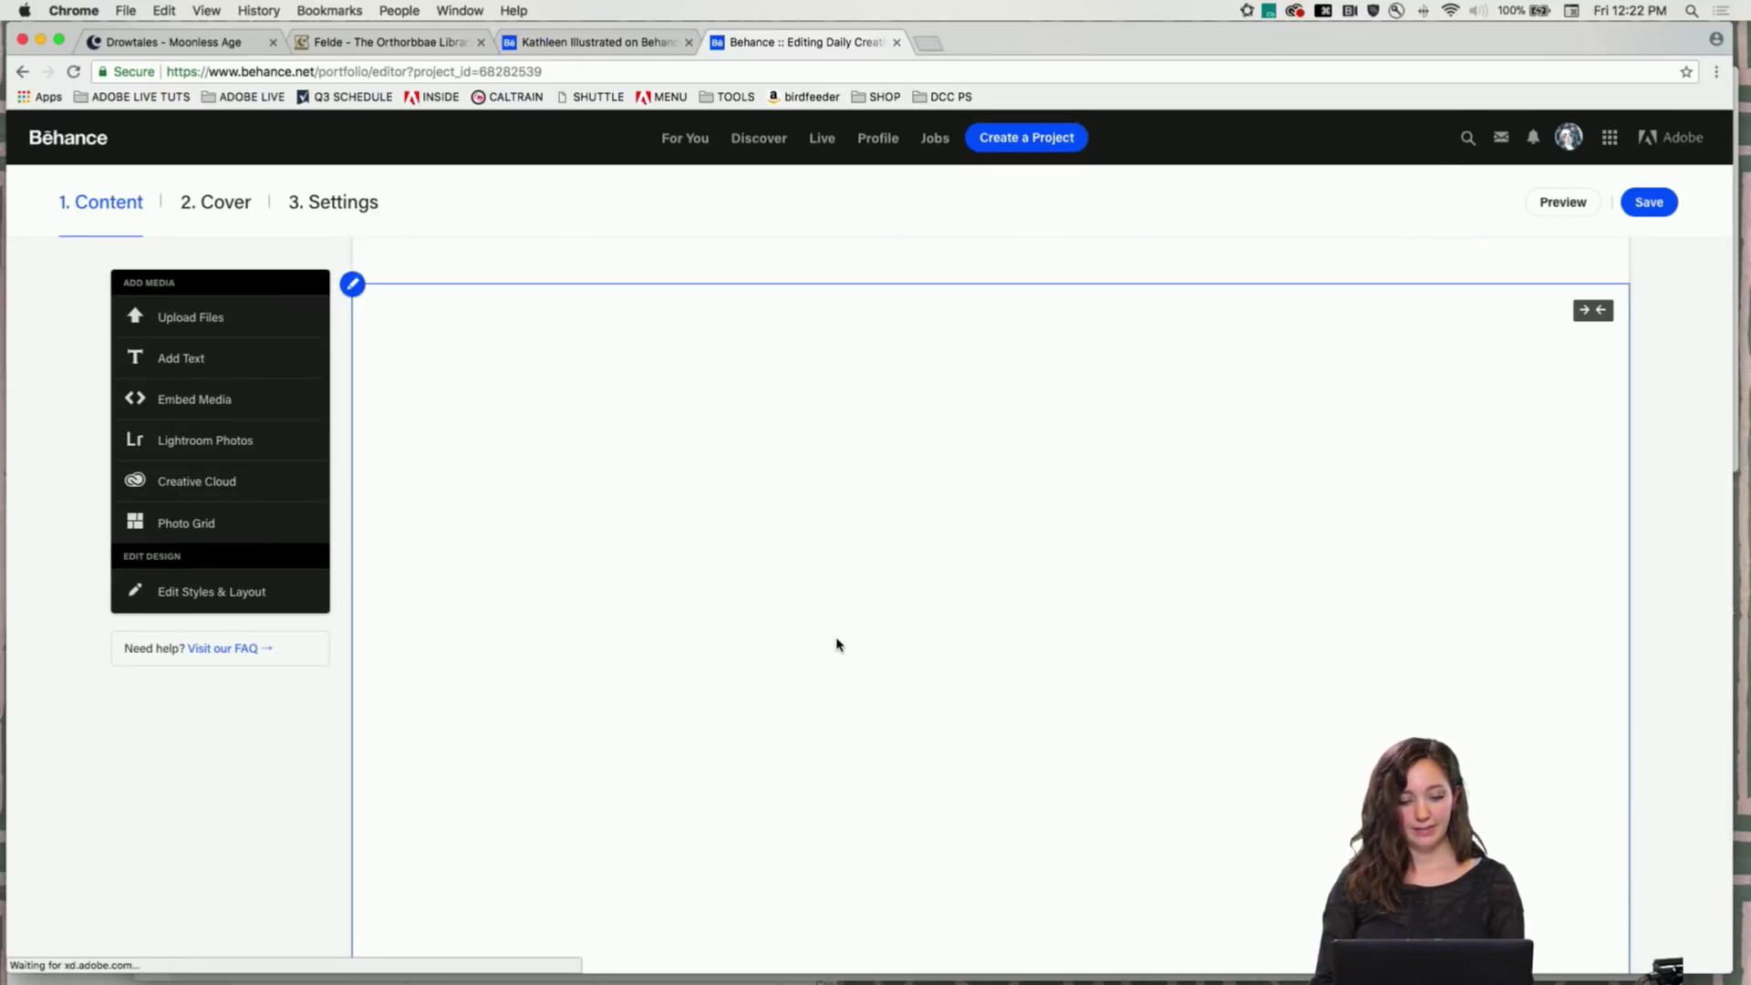
Save the edited Daily Creative Challenge - Photoshop project with its embedded prototype and return to the signed-in Behance profile
{"action": "scroll", "coordinate": [844, 641], "scroll_direction": "down", "scroll_amount": 1}
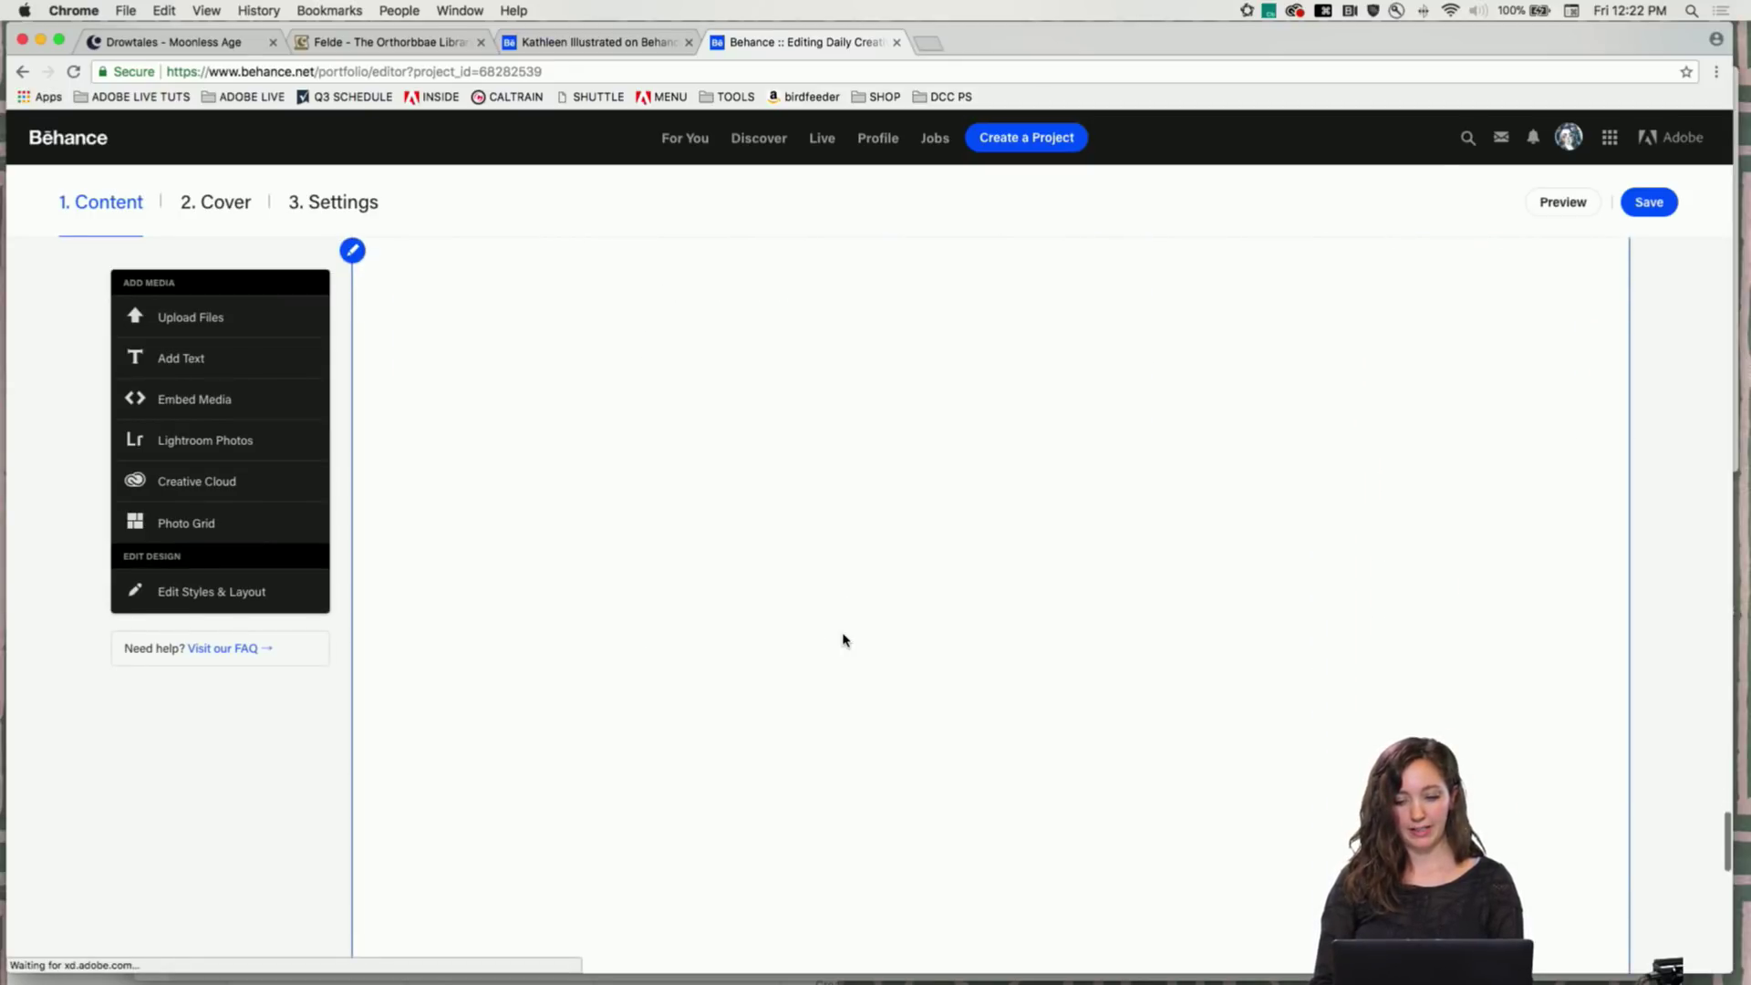
{"action": "left_click", "coordinate": [1647, 203]}
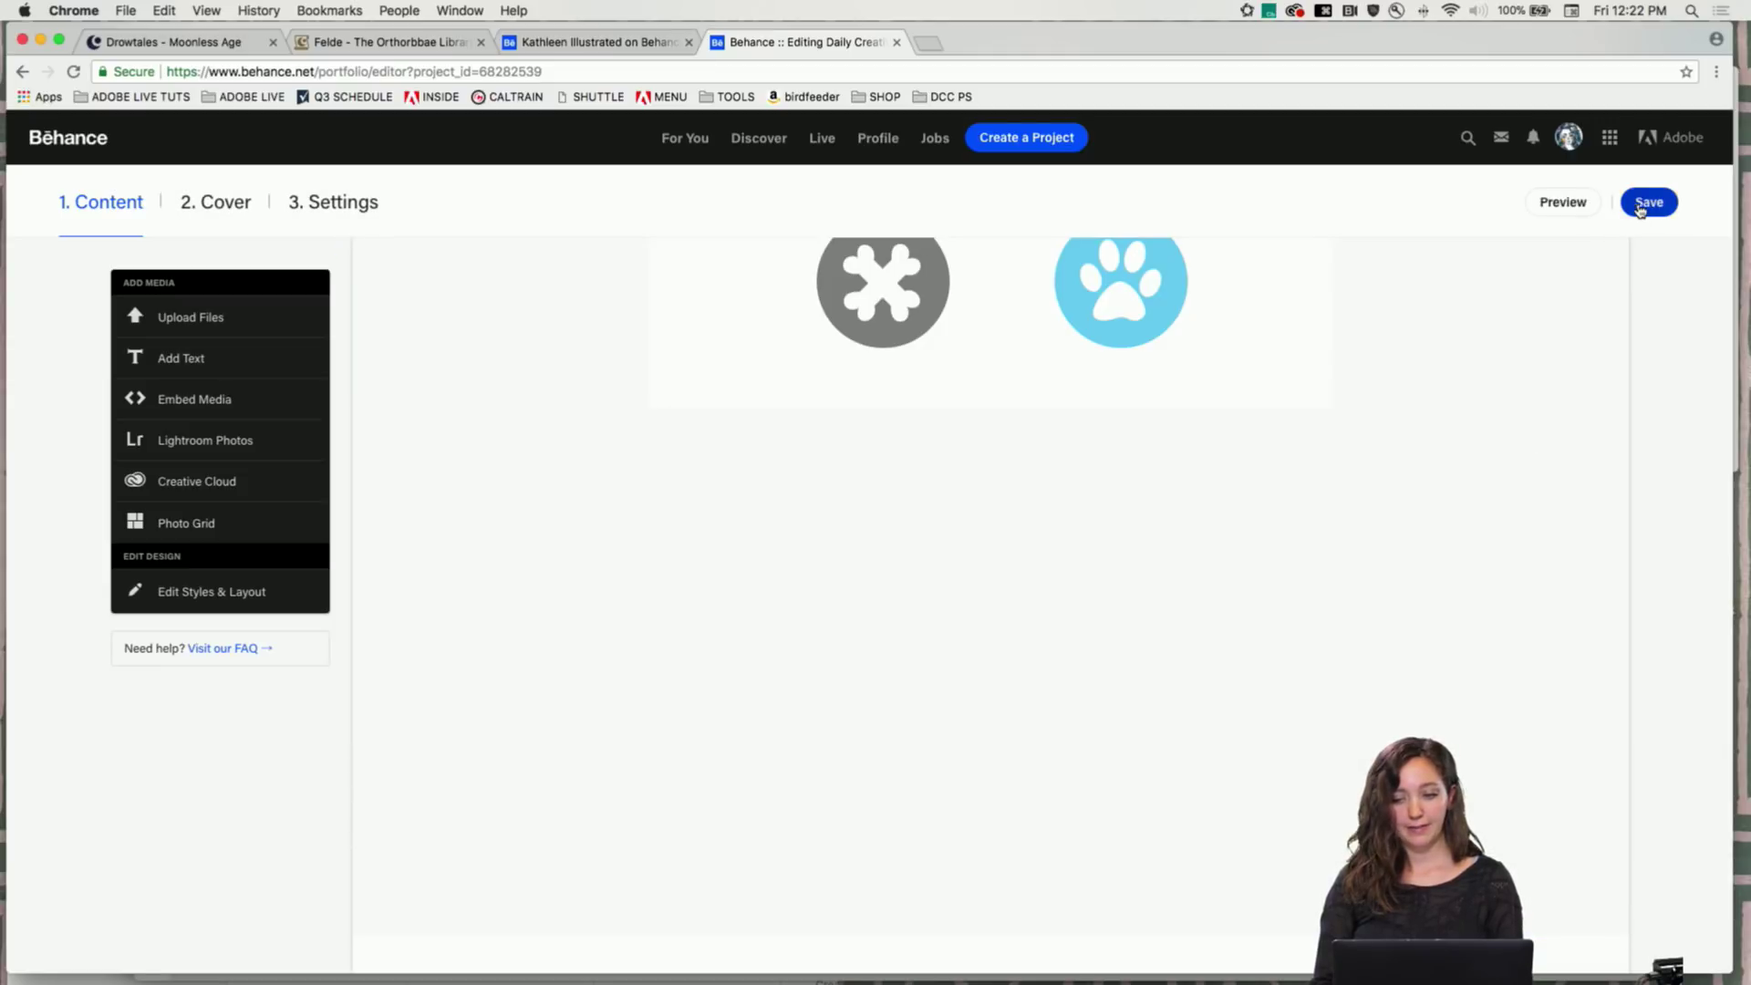
{"action": "mouse_move", "coordinate": [1569, 137]}
{"action": "left_click", "coordinate": [1357, 212]}
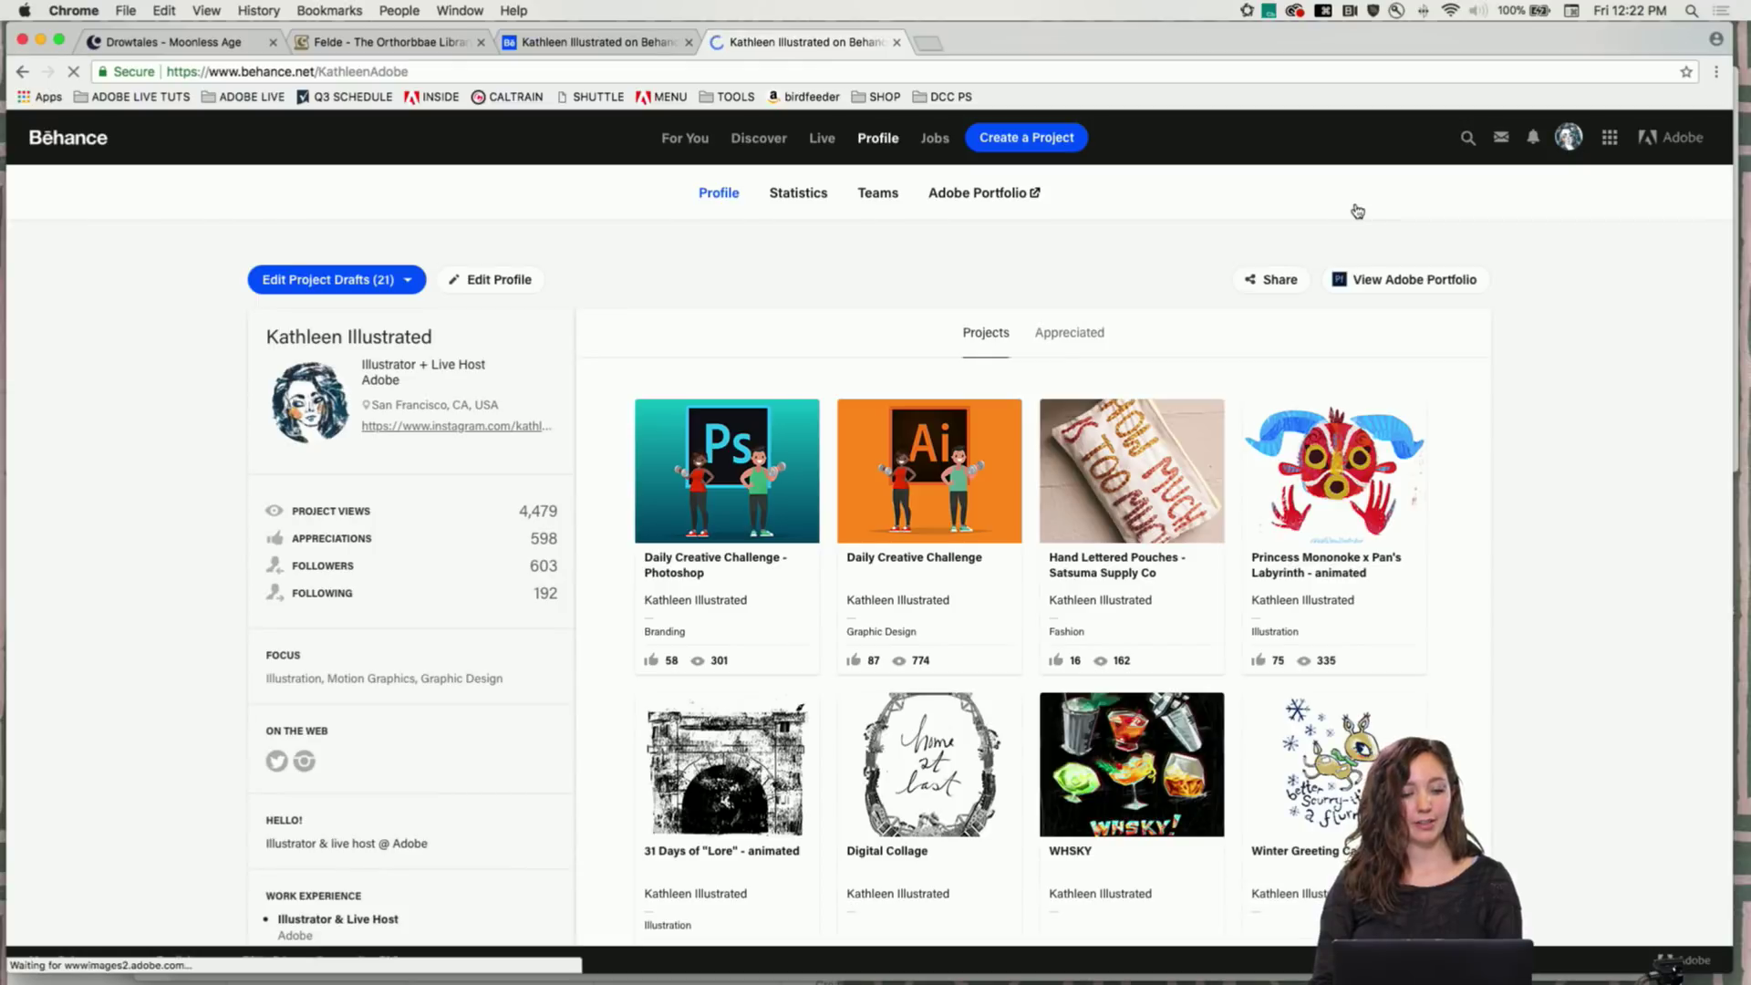
Open the published Daily Creative Challenge - Photoshop project and find the embedded Sniff prototype near its end
{"action": "left_click", "coordinate": [679, 457]}
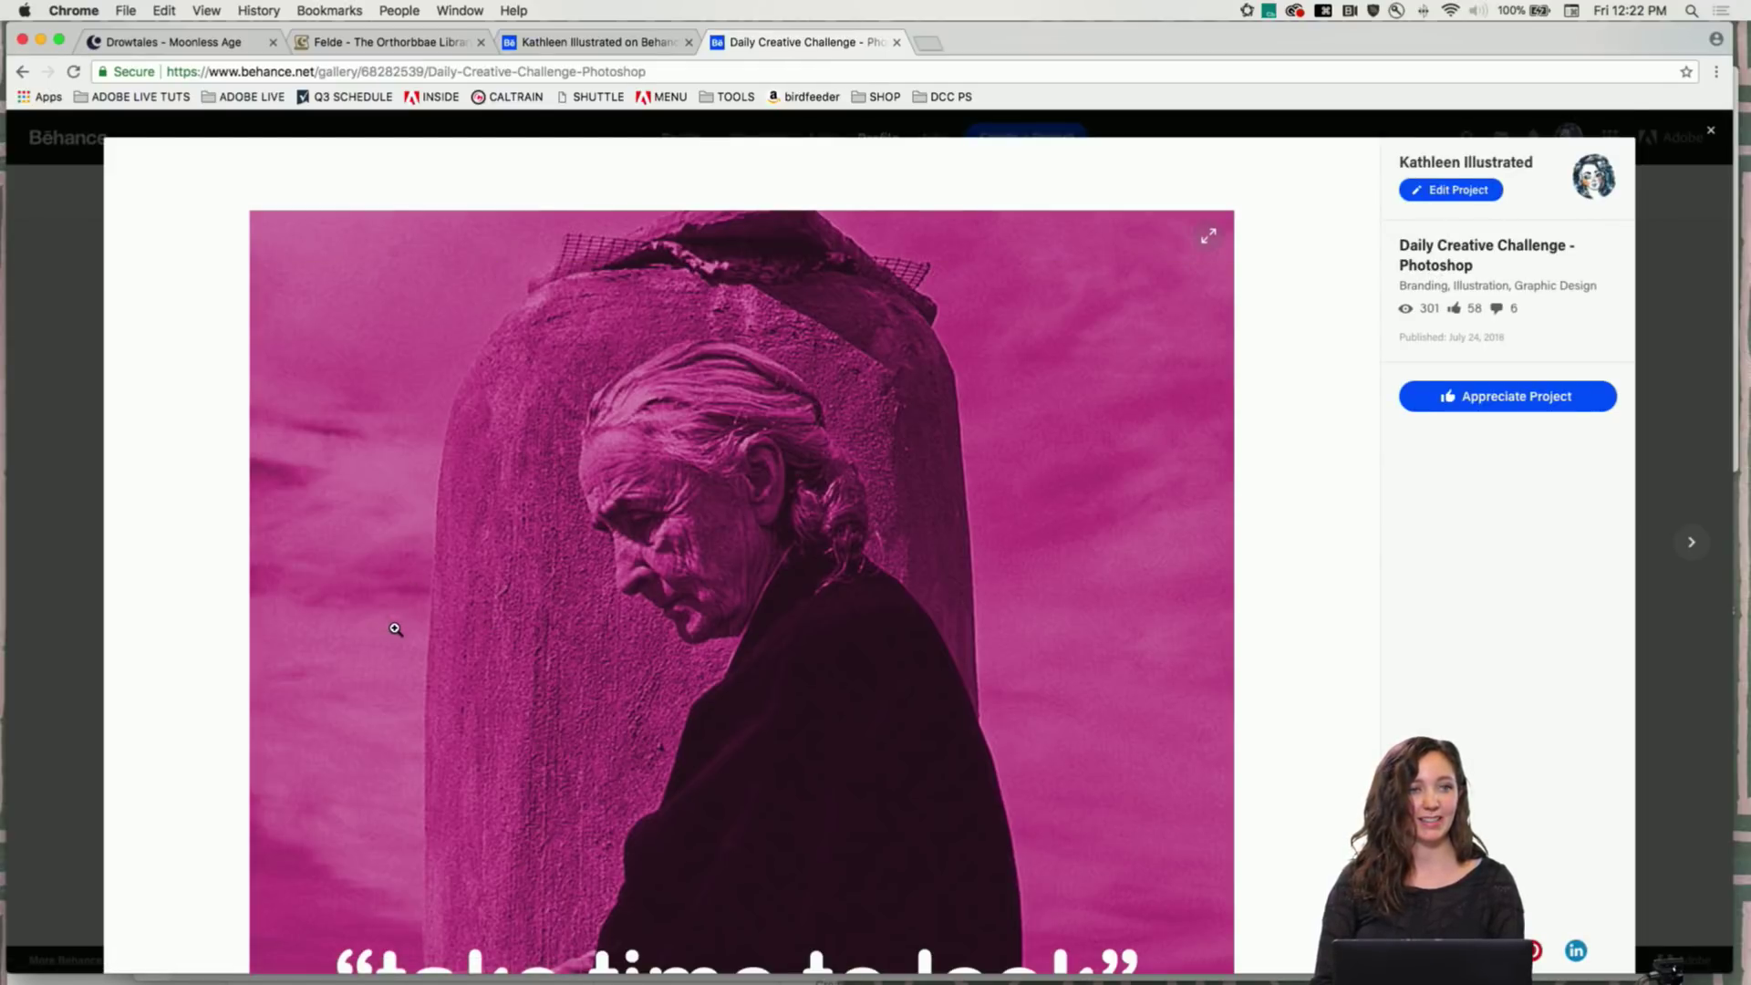
{"action": "scroll", "coordinate": [394, 629], "scroll_direction": "down", "scroll_amount": 15}
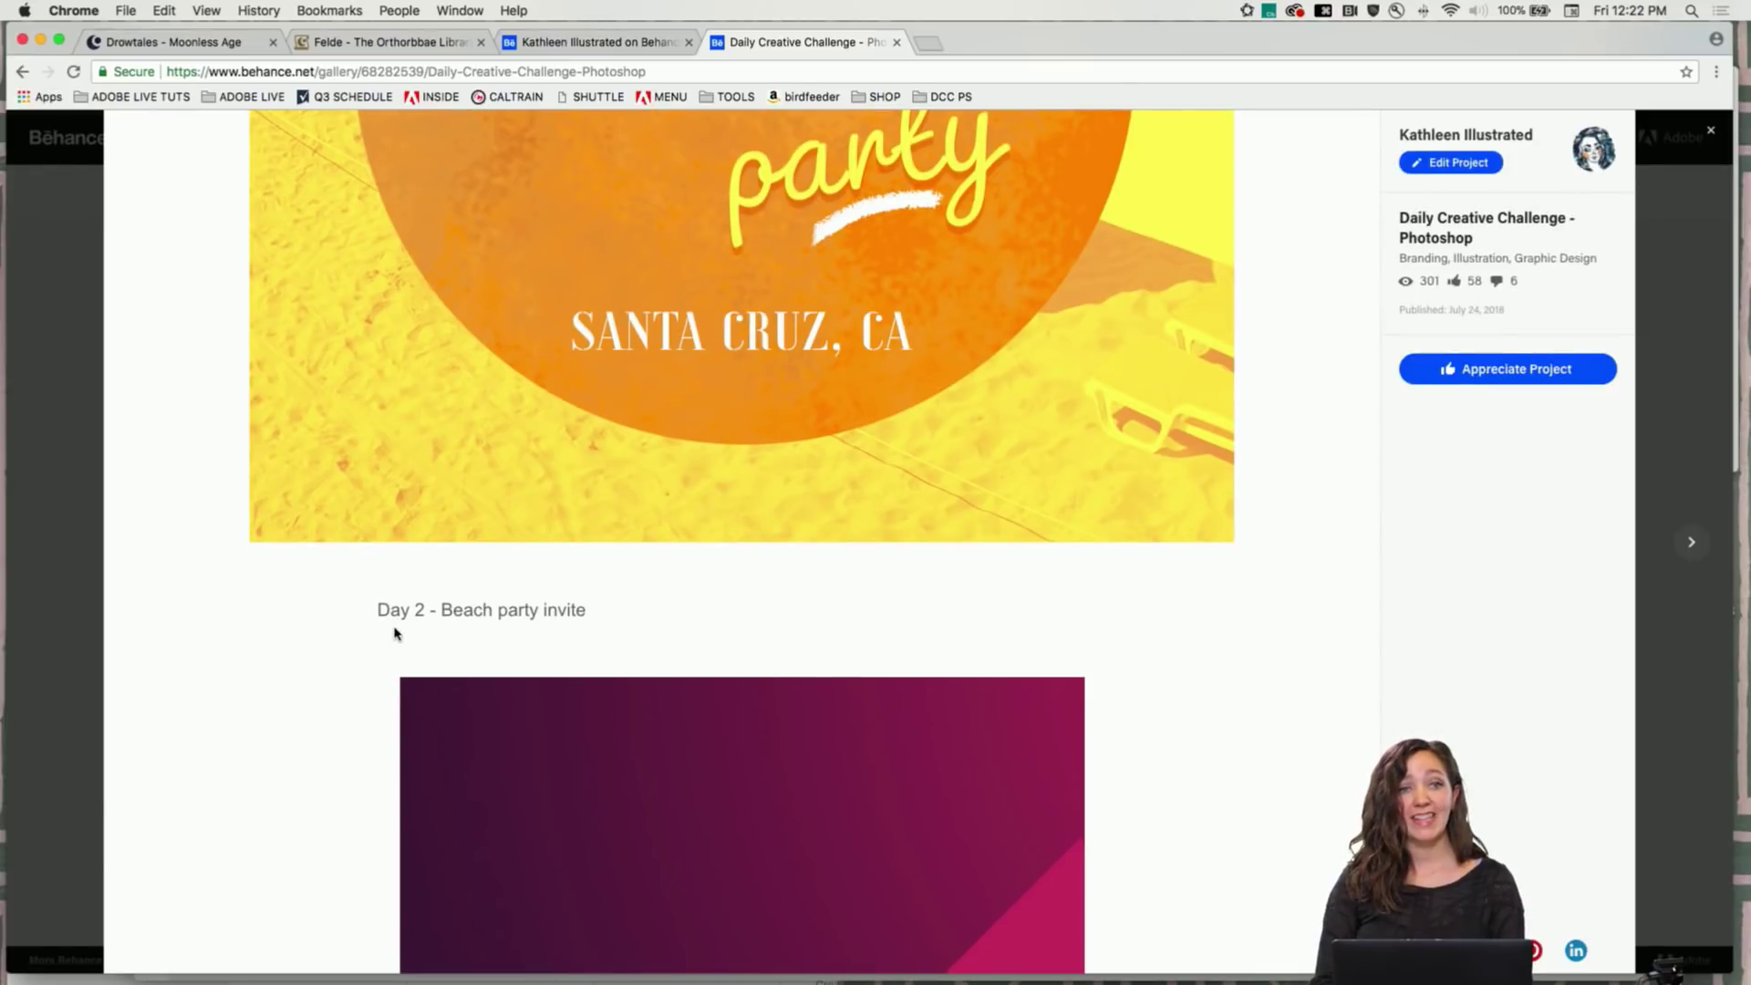
{"action": "scroll", "coordinate": [395, 632], "scroll_direction": "down", "scroll_amount": 15}
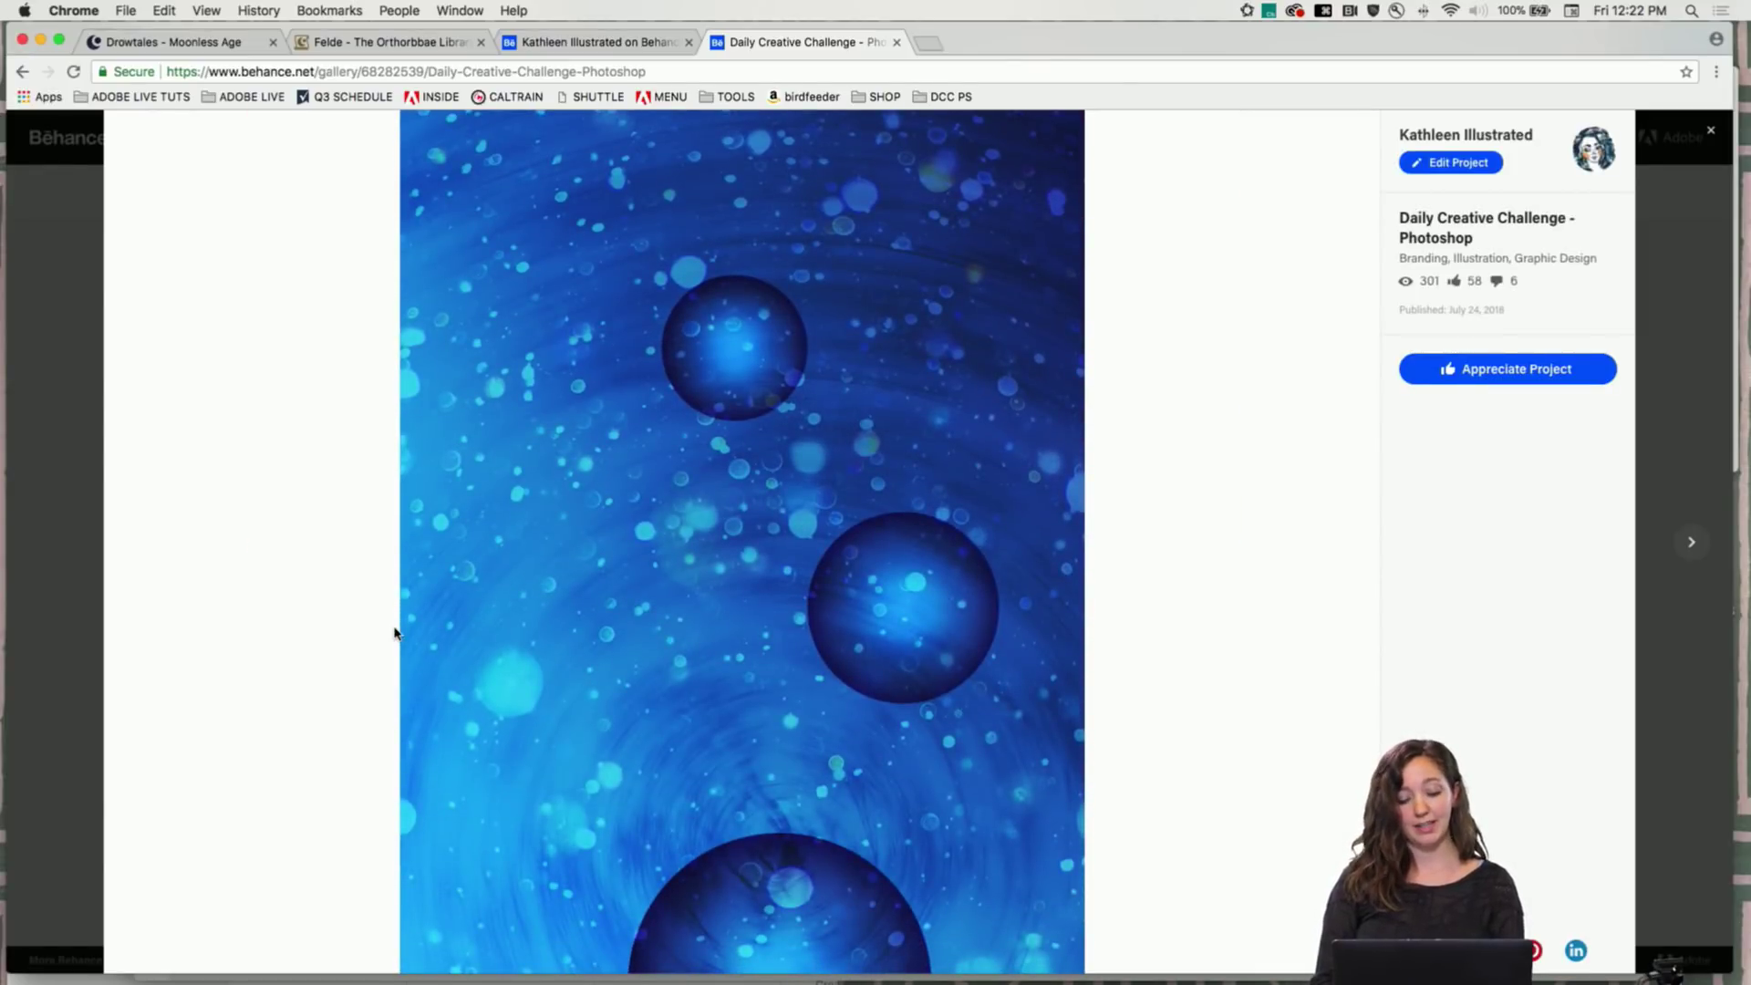
{"action": "scroll", "coordinate": [395, 632], "scroll_direction": "down", "scroll_amount": 15}
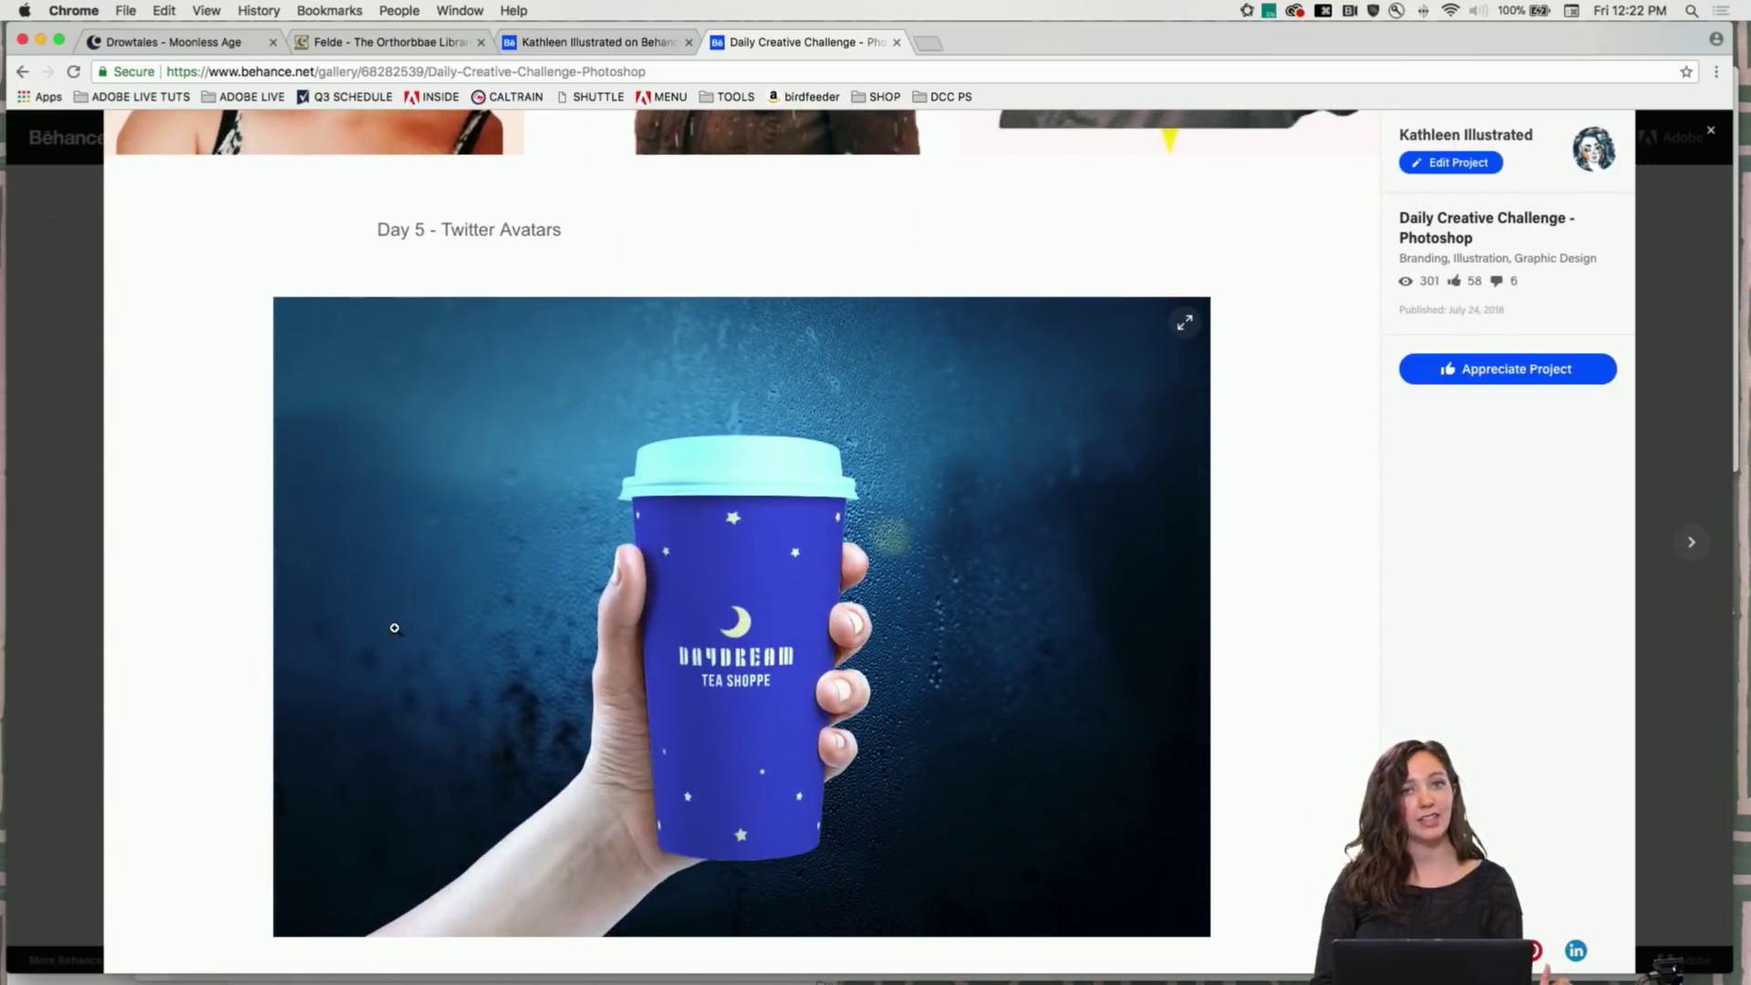
{"action": "scroll", "coordinate": [395, 628], "scroll_direction": "down", "scroll_amount": 20}
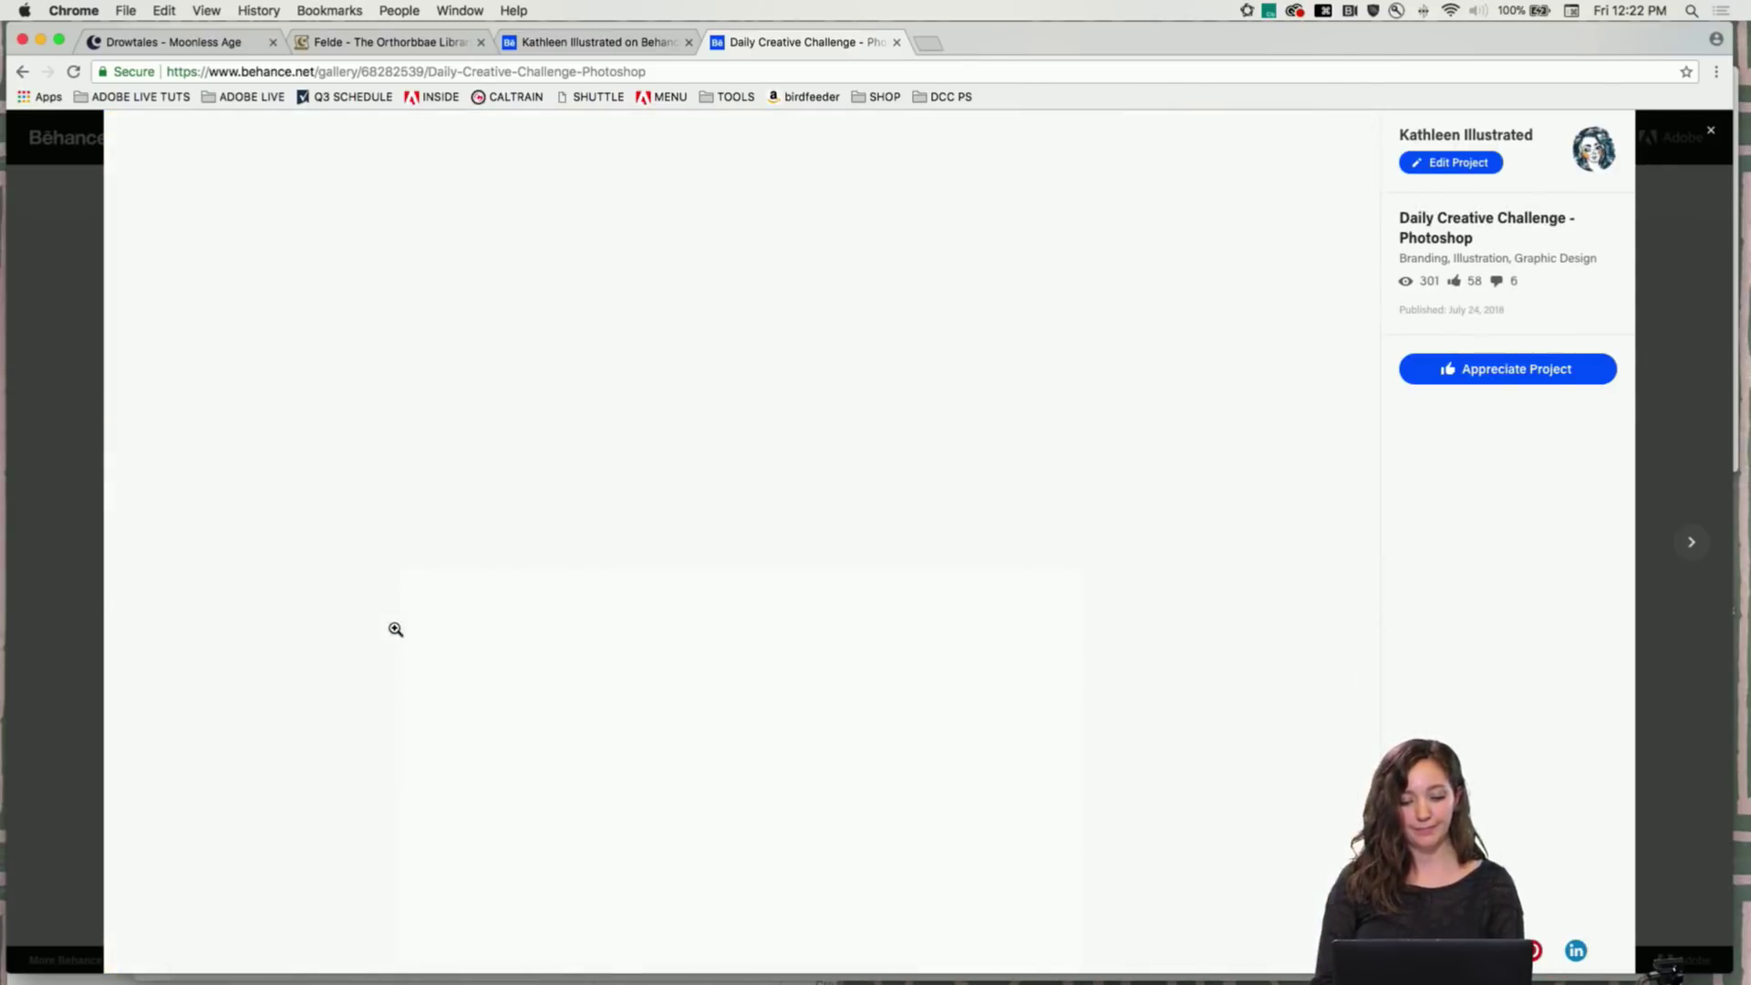
{"action": "scroll", "coordinate": [536, 649], "scroll_direction": "down", "scroll_amount": 4}
{"action": "scroll", "coordinate": [536, 649], "scroll_direction": "down", "scroll_amount": 4}
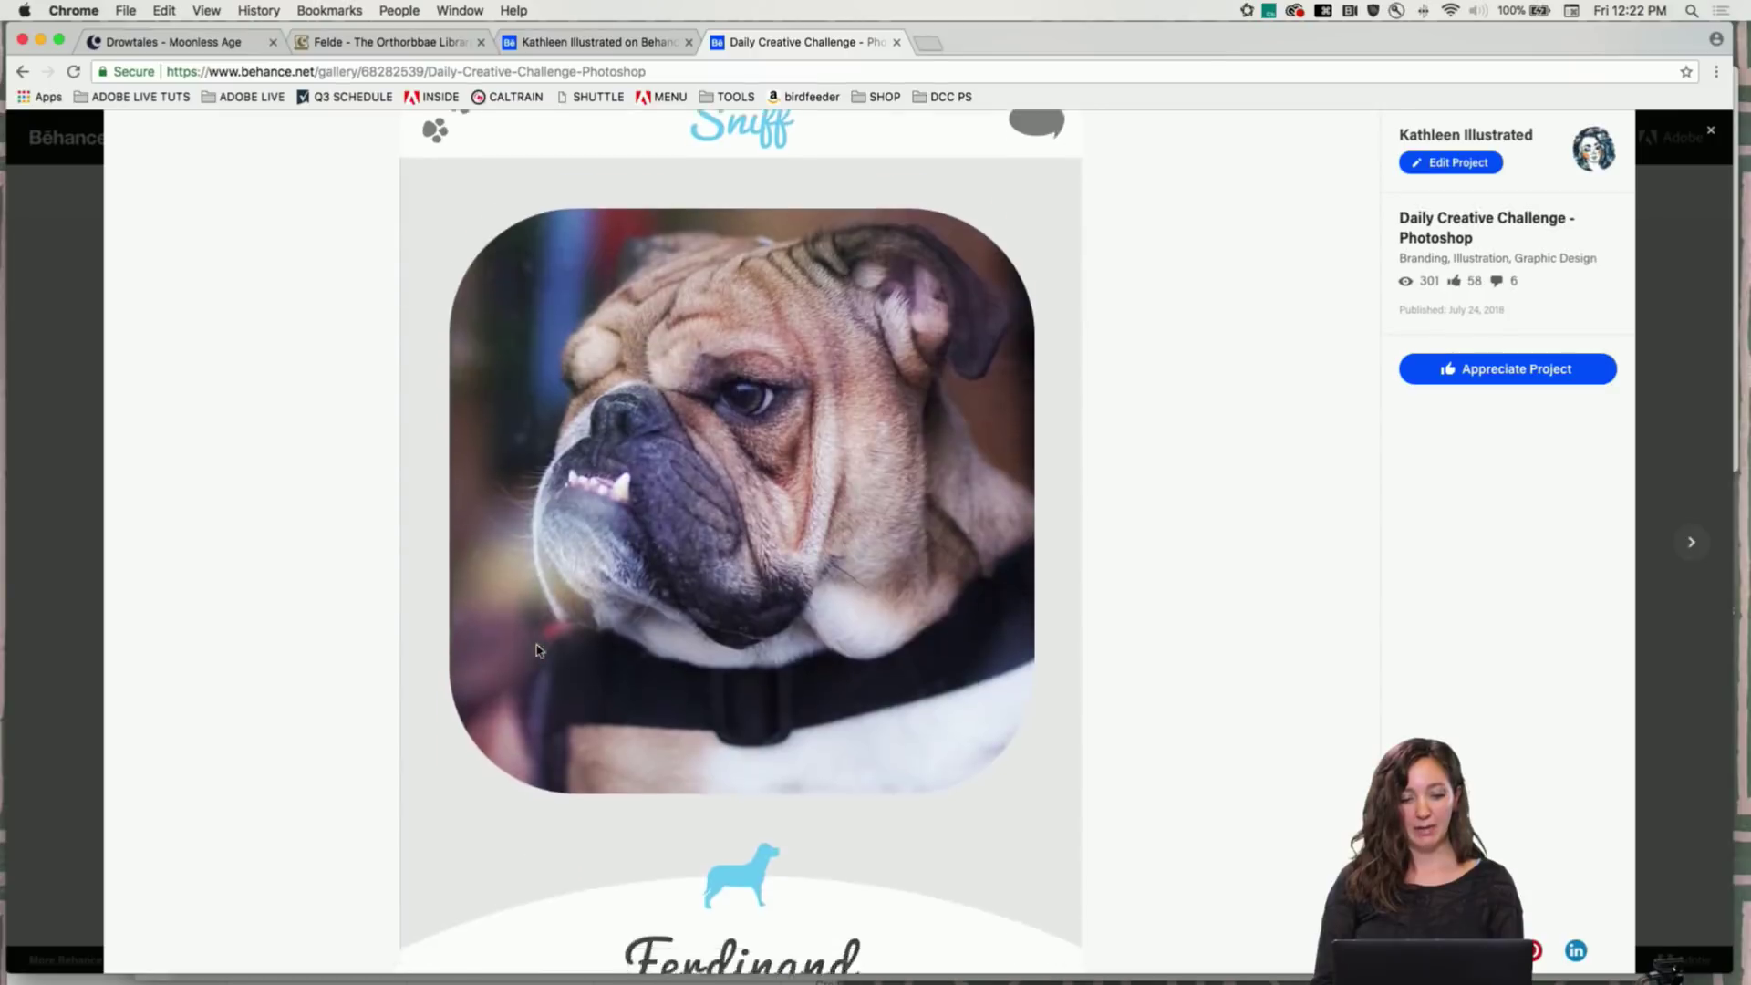
Check the embedded Sniff prototype at a reduced page zoom and at normal size, and close the project view
{"action": "key", "text": "super+minus"}
{"action": "key", "text": "super+minus"}
{"action": "key", "text": "super+minus"}
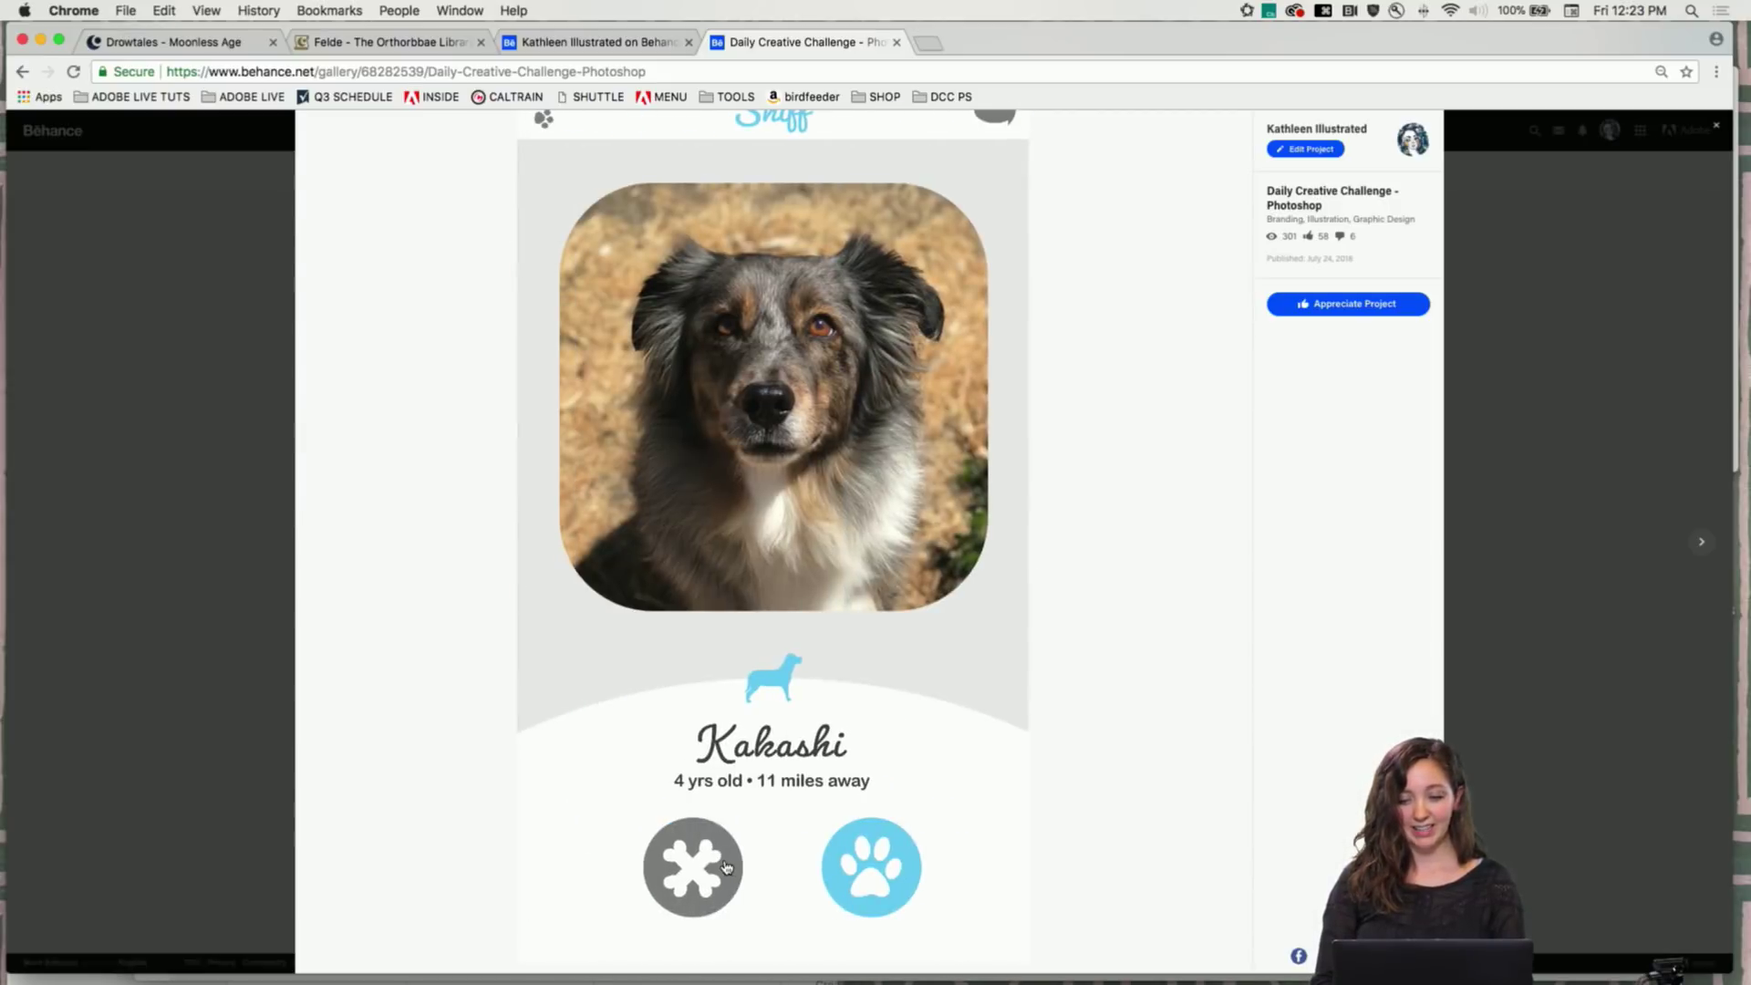
{"action": "key", "text": "super+equal"}
{"action": "key", "text": "super+equal"}
{"action": "key", "text": "super+equal"}
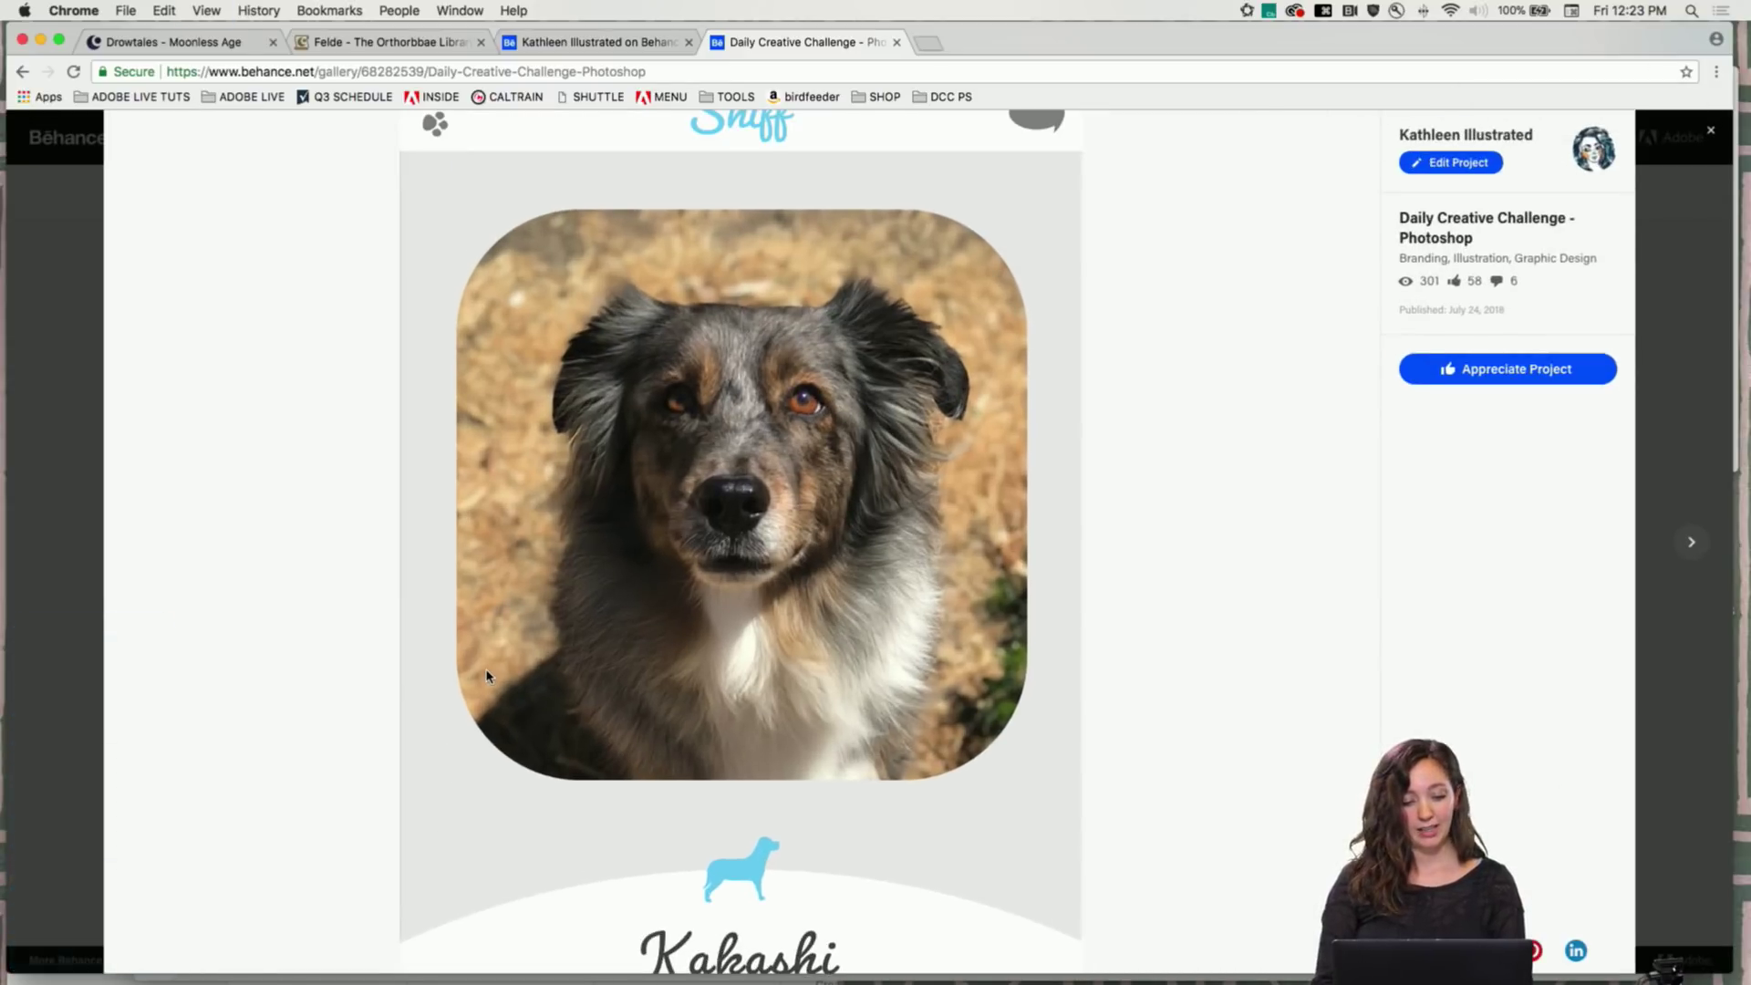
{"action": "scroll", "coordinate": [485, 676], "scroll_direction": "down", "scroll_amount": 4}
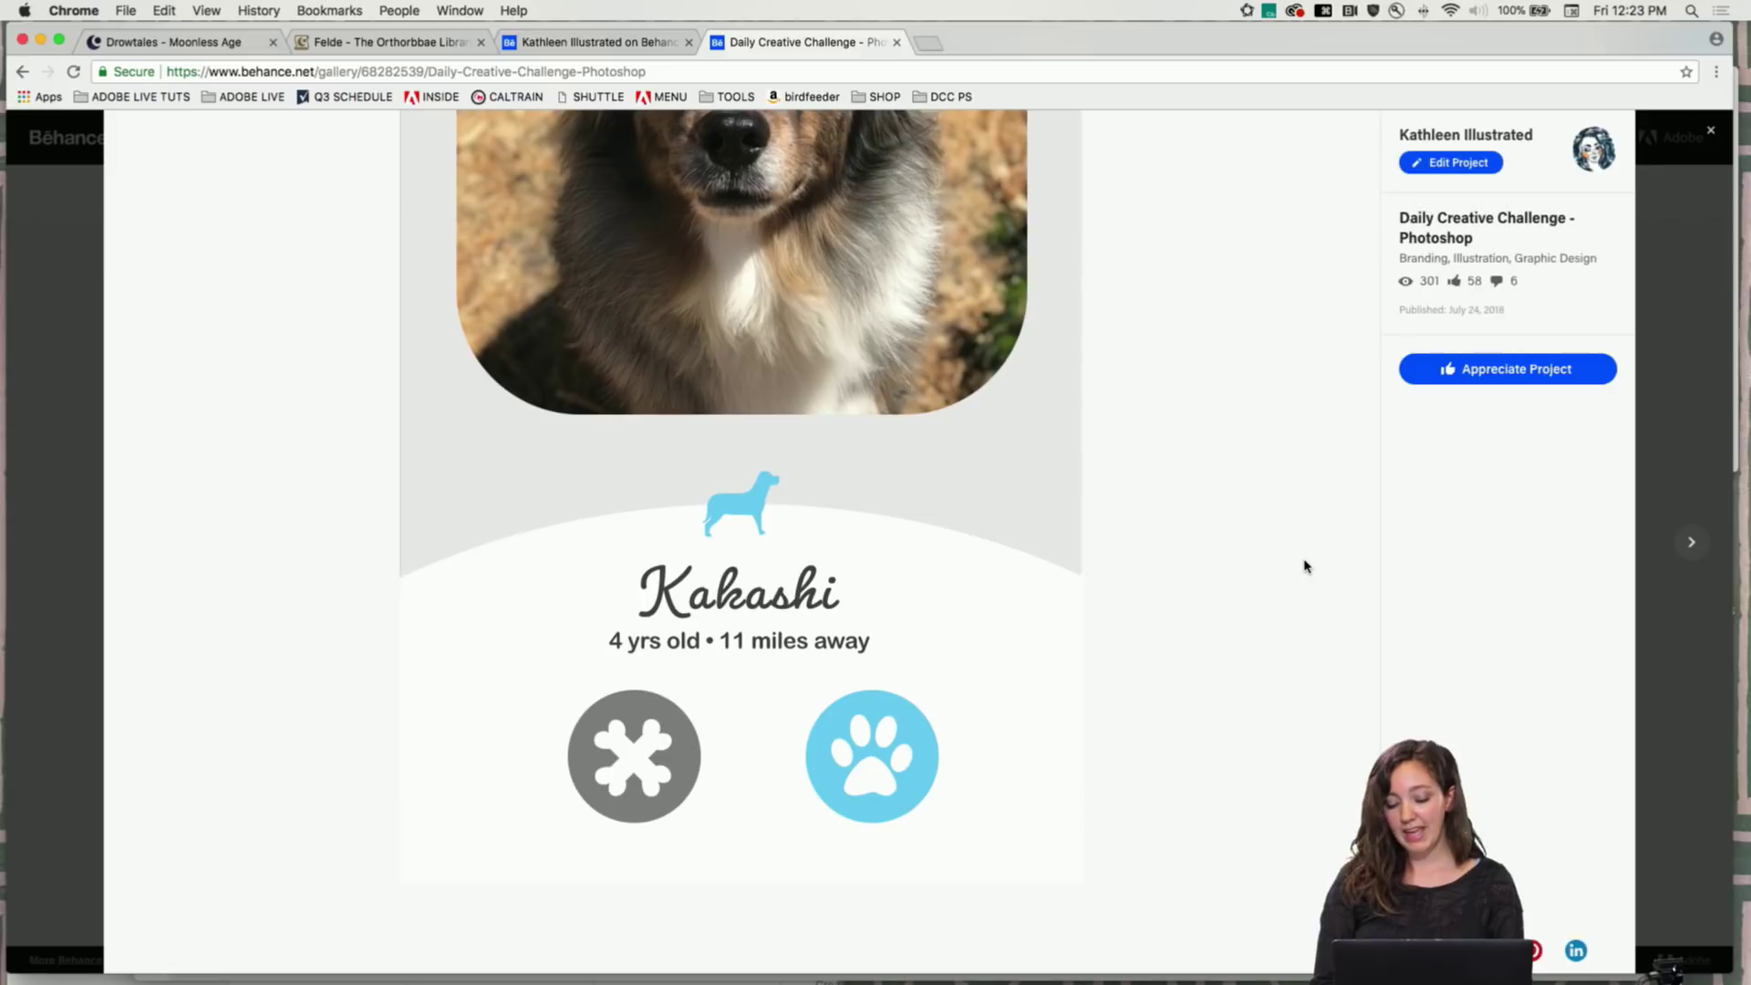
{"action": "left_click", "coordinate": [1712, 134]}
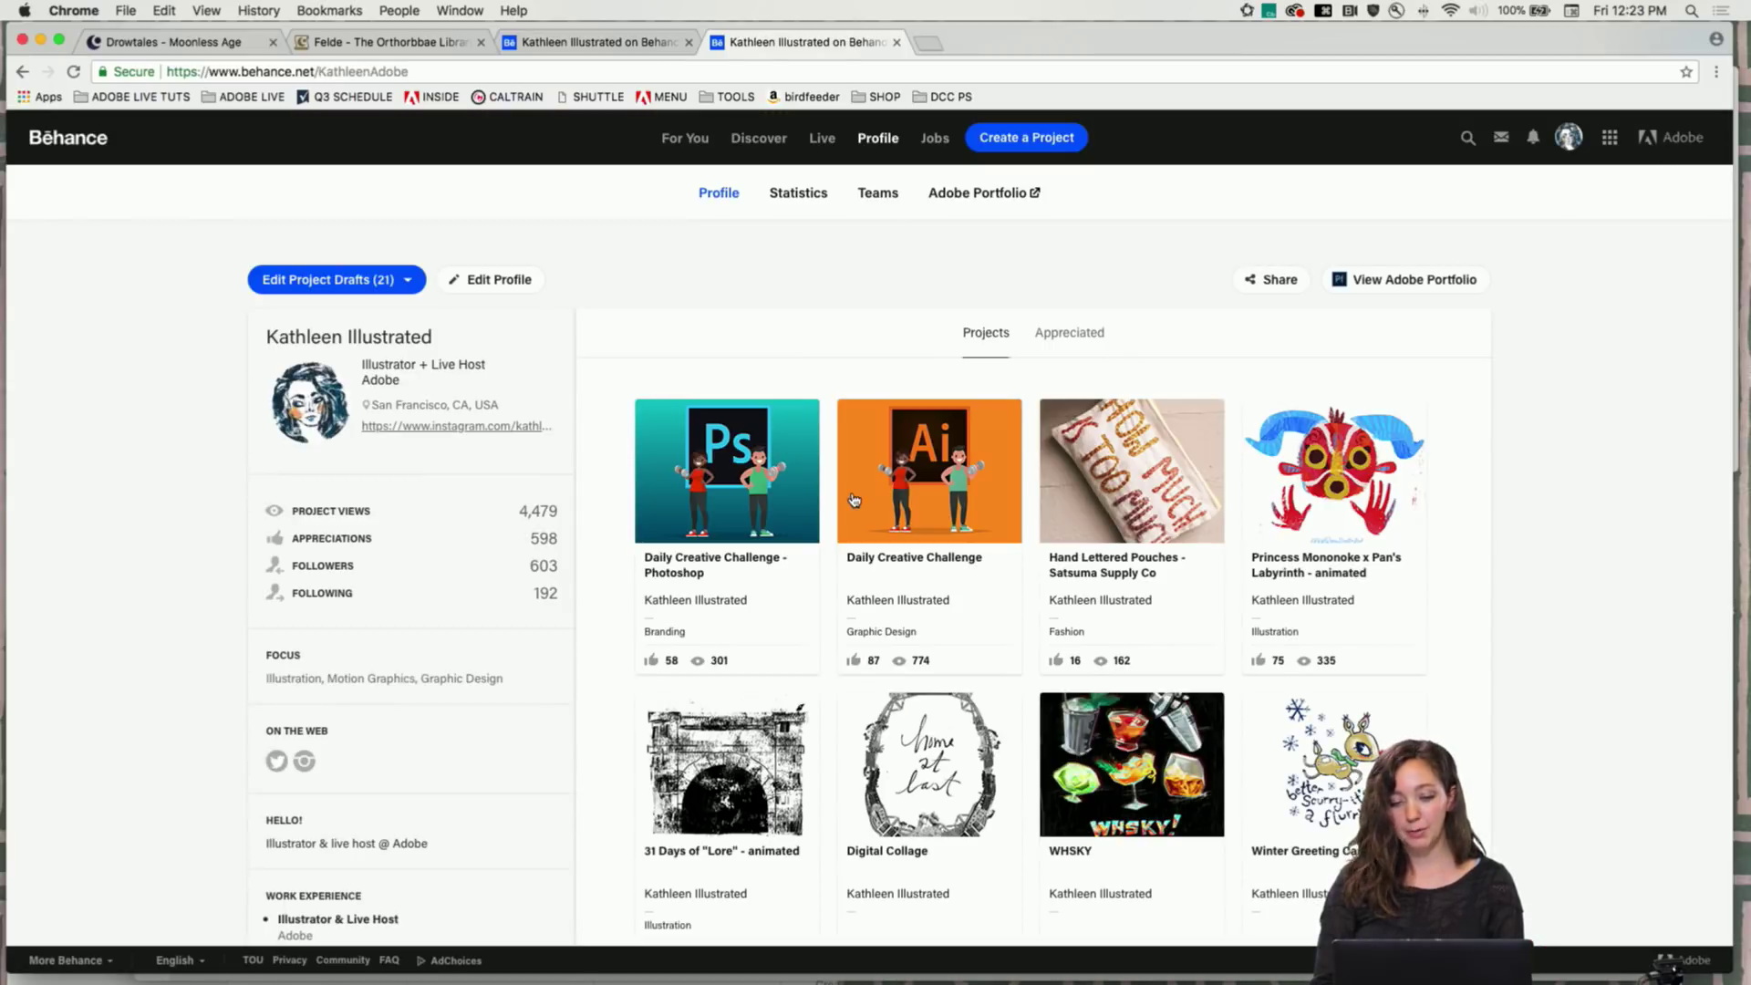